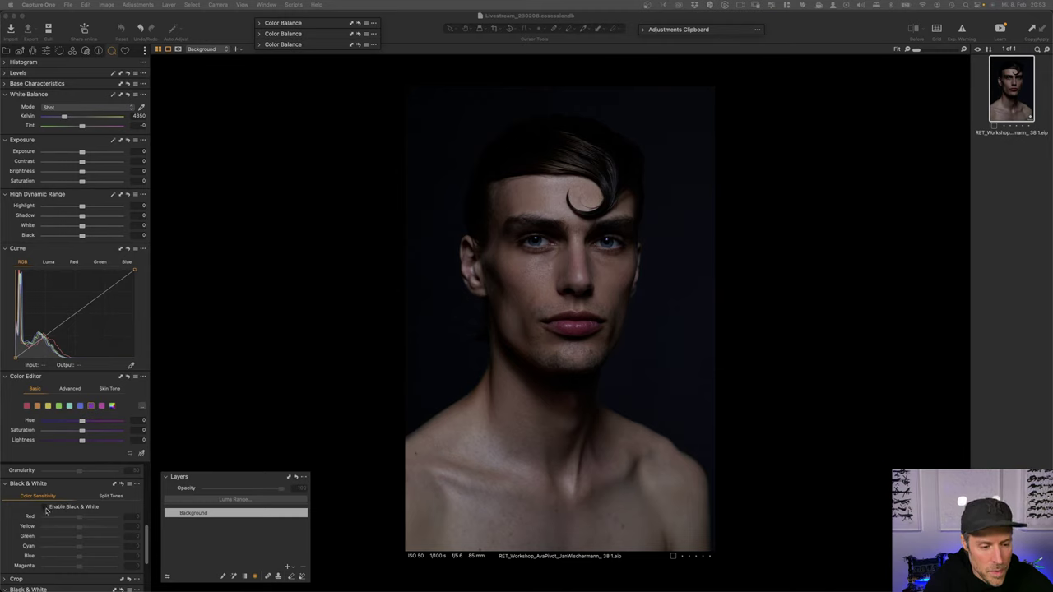
Step: Preview the portrait in black and white, revert to colour, and select the Pan tool
{"action": "left_click", "coordinate": [45, 509]}
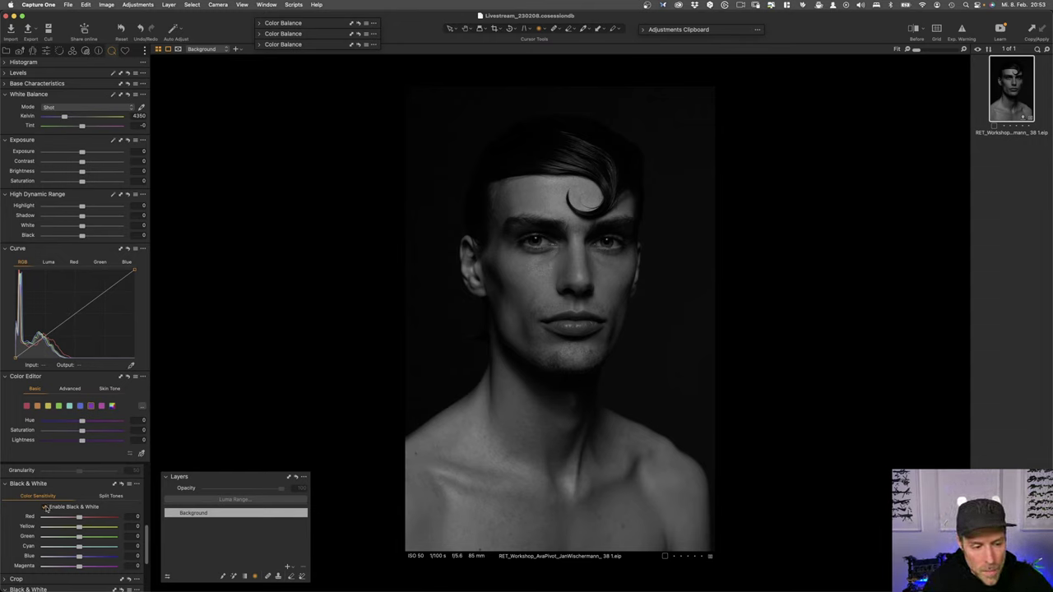
{"action": "left_click", "coordinate": [44, 507]}
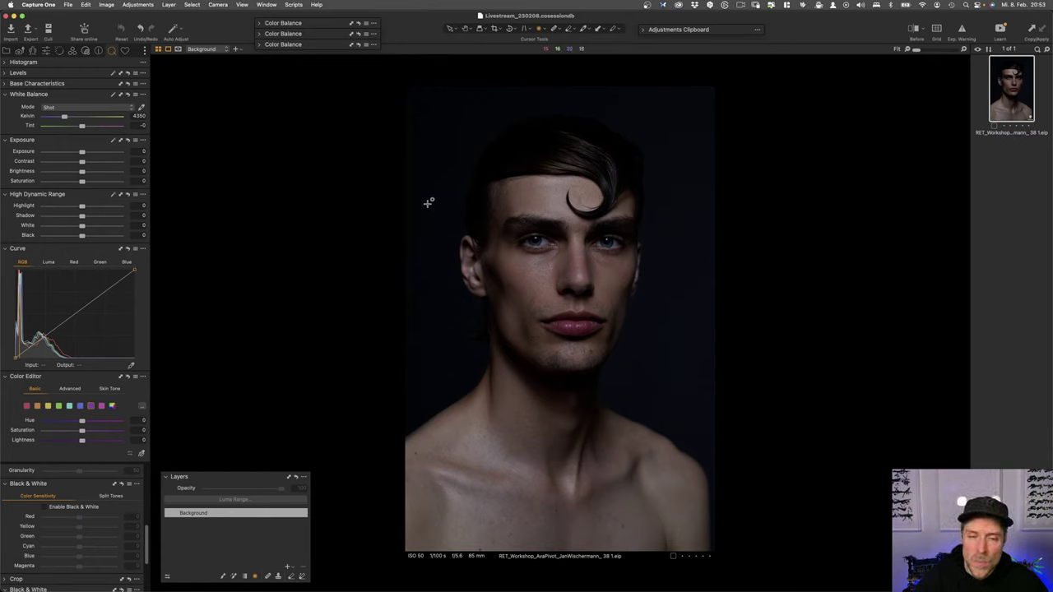
{"action": "left_click", "coordinate": [465, 28]}
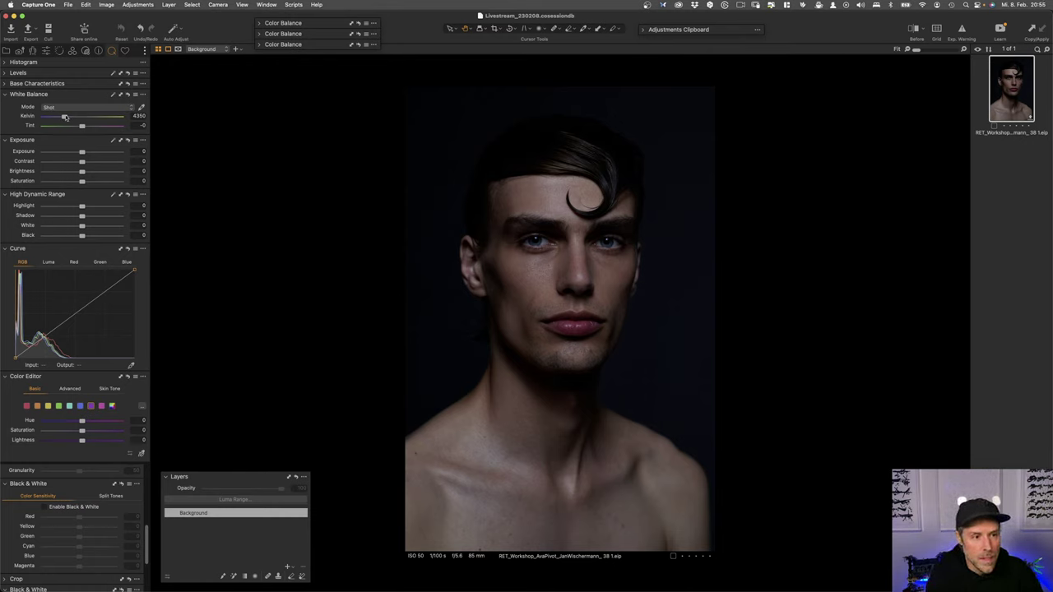
Step: Set the White Balance Kelvin slider to 4000 and confirm it
{"action": "left_click_drag", "start_coordinate": [64, 116], "coordinate": [63, 117]}
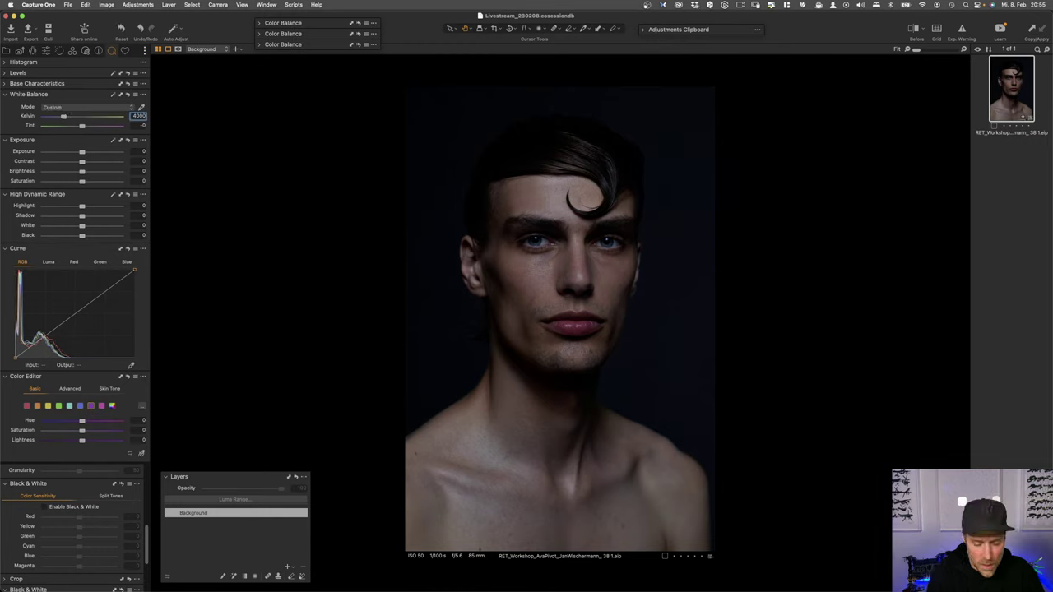
{"action": "key", "text": "Return"}
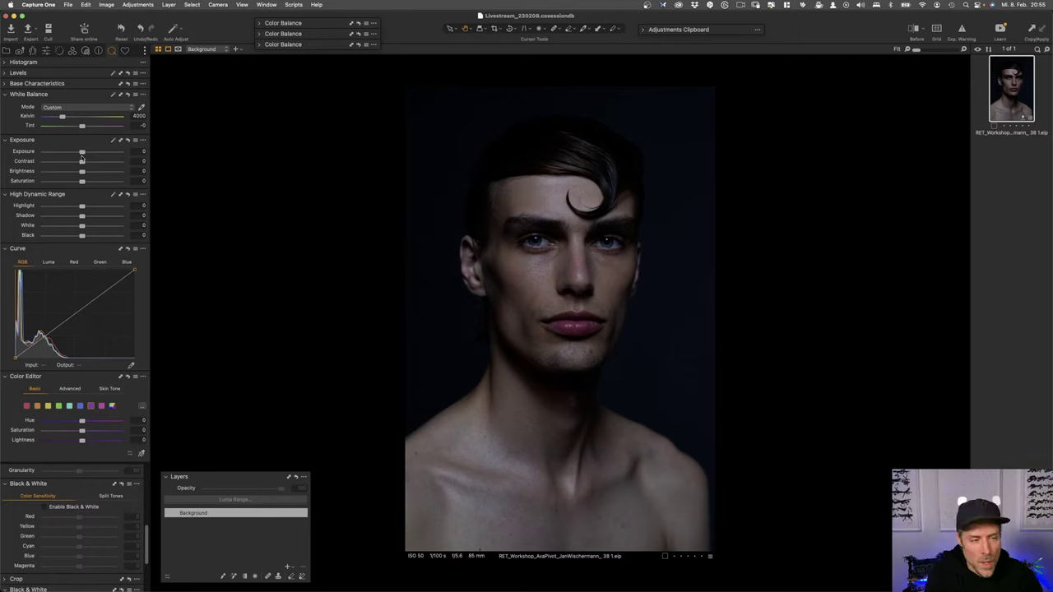
Step: Raise Exposure to 0.6 and settle Contrast at 4
{"action": "left_click_drag", "start_coordinate": [81, 153], "coordinate": [87, 153]}
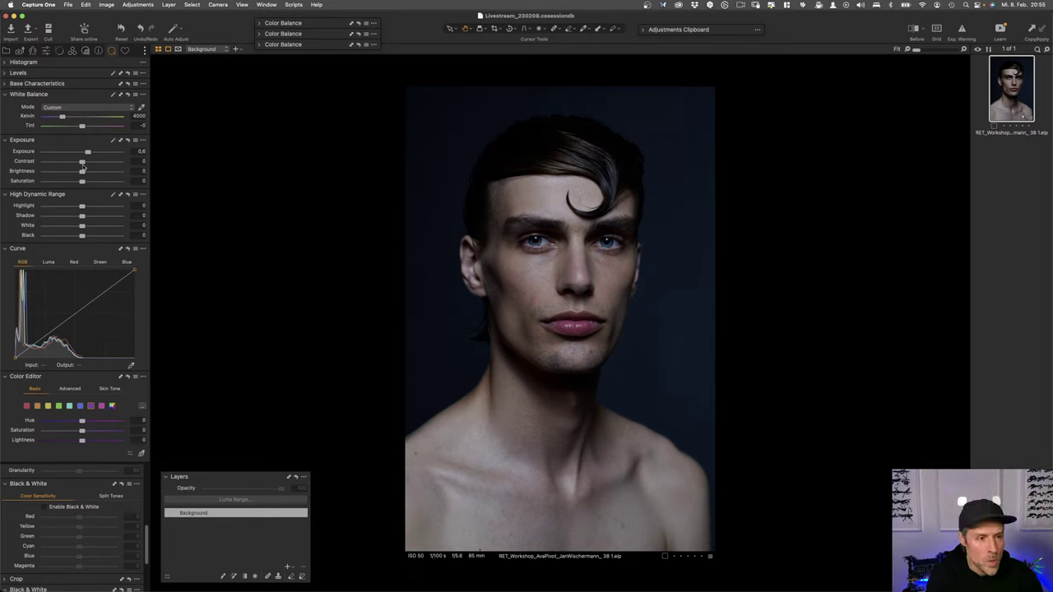
{"action": "left_click_drag", "start_coordinate": [83, 166], "coordinate": [89, 162]}
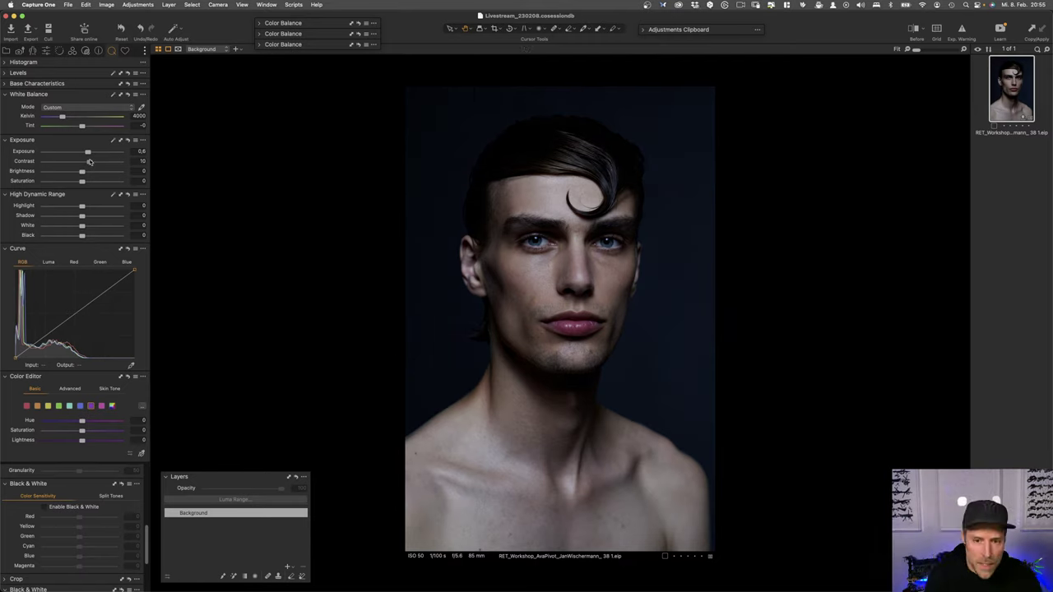
{"action": "left_click_drag", "start_coordinate": [89, 162], "coordinate": [87, 162]}
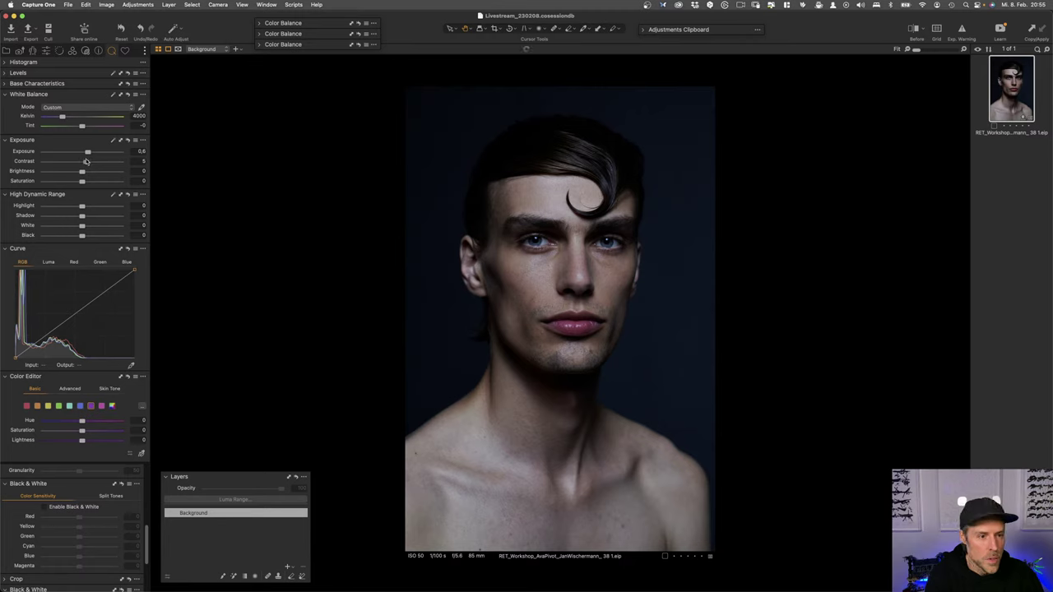
{"action": "left_click_drag", "start_coordinate": [87, 162], "coordinate": [87, 162]}
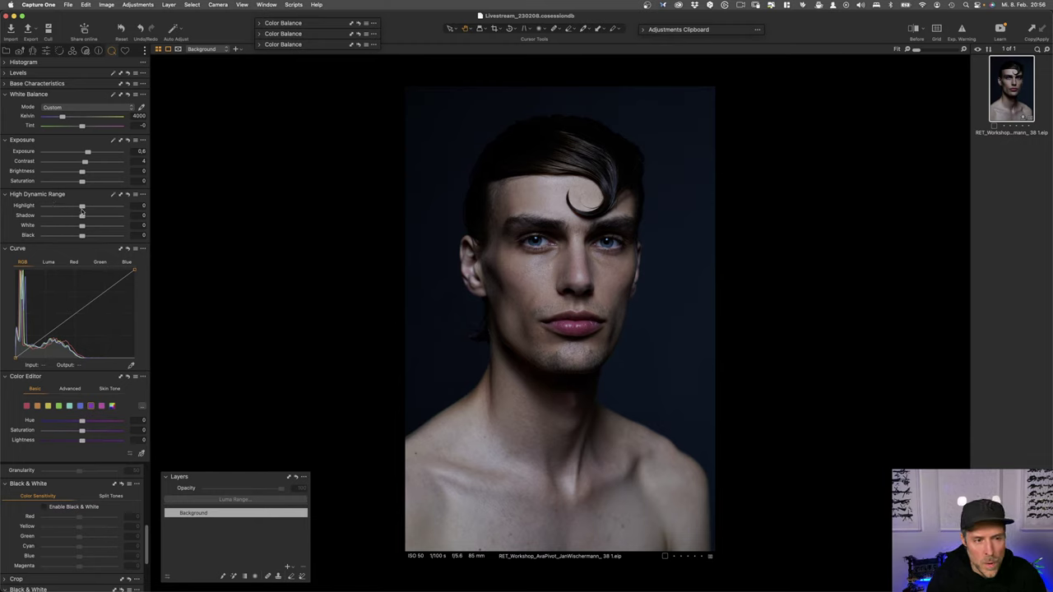
Step: Try the Highlight, Shadow and White sliders, then reset each back to 0
{"action": "left_click_drag", "start_coordinate": [81, 206], "coordinate": [100, 217]}
{"action": "double_click", "coordinate": [64, 206]}
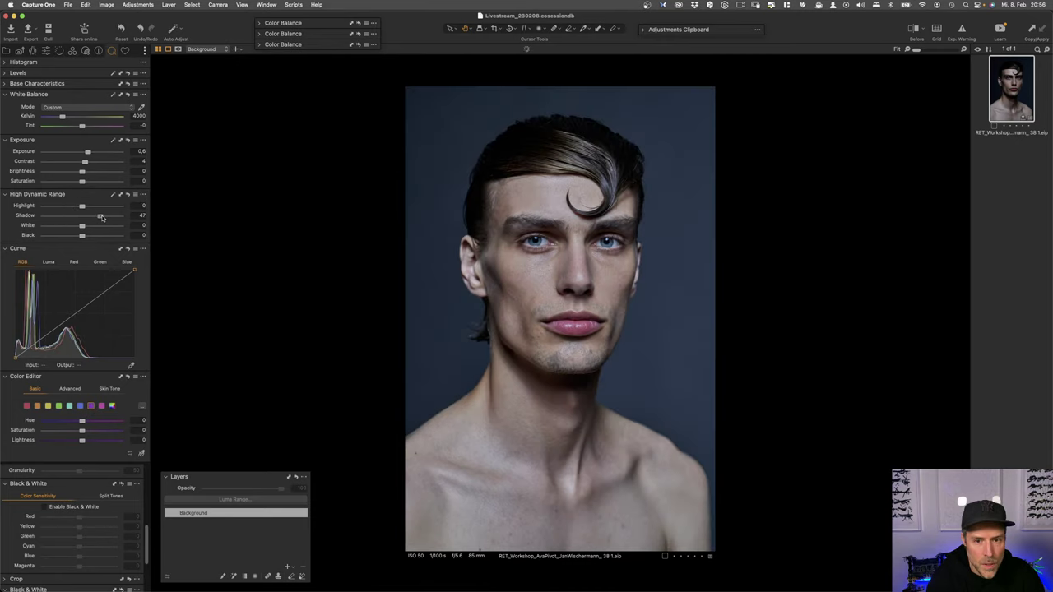
{"action": "double_click", "coordinate": [99, 217]}
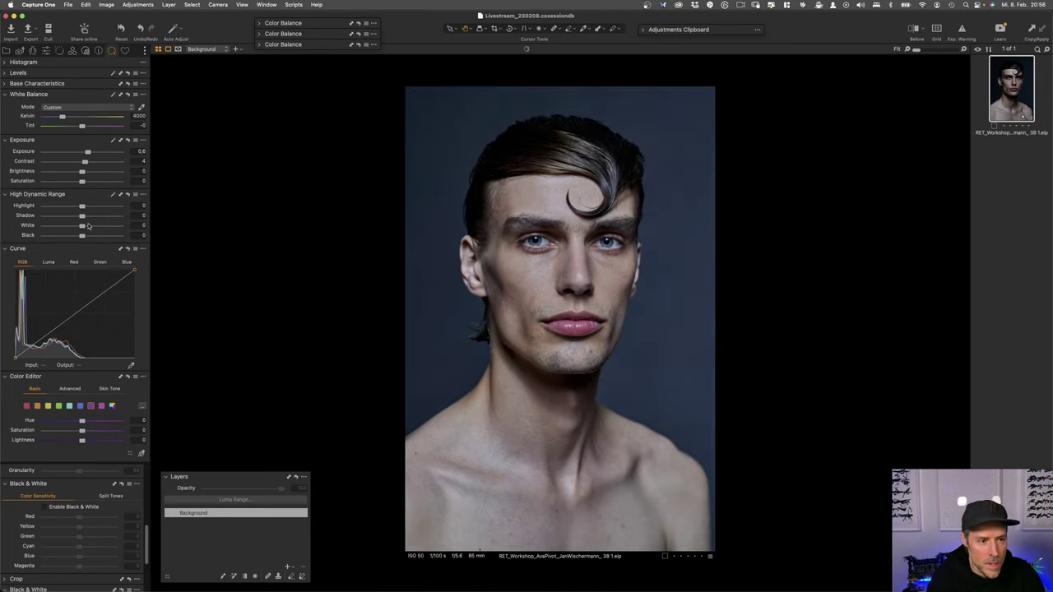
{"action": "left_click_drag", "start_coordinate": [81, 225], "coordinate": [103, 237]}
{"action": "double_click", "coordinate": [60, 227]}
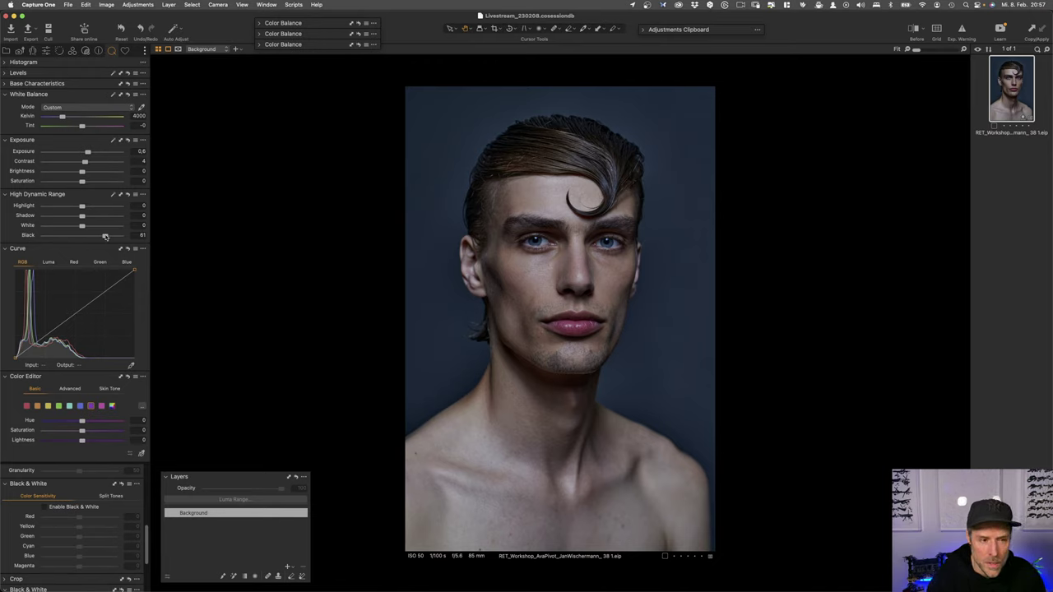
Step: Lift Shadow to 15 and compare the portrait with and without it
{"action": "left_click_drag", "start_coordinate": [105, 237], "coordinate": [128, 195]}
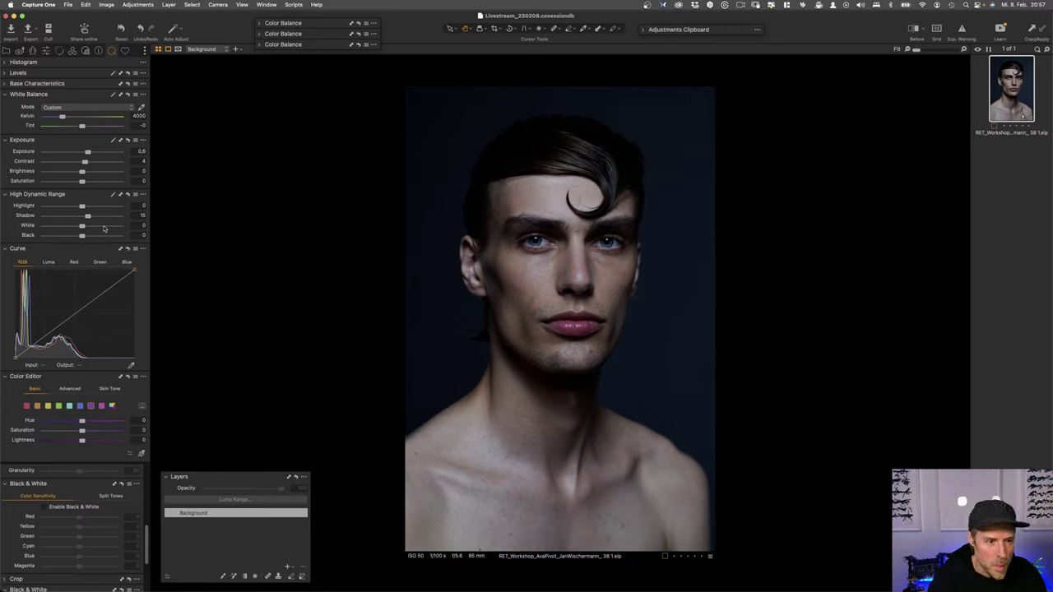
{"action": "left_click", "coordinate": [129, 195]}
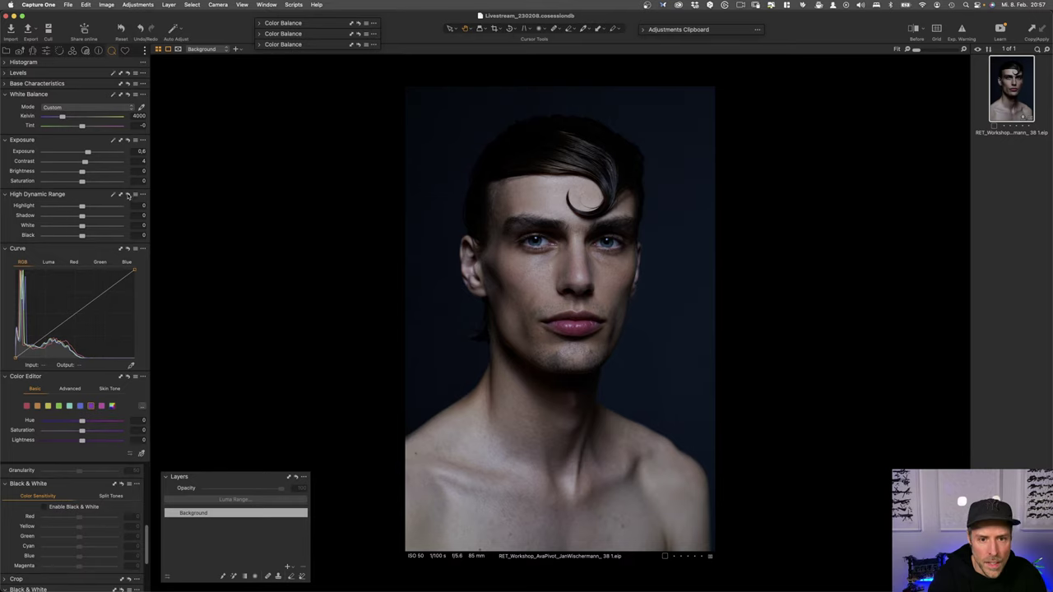
{"action": "left_click_drag", "start_coordinate": [128, 195], "coordinate": [128, 195]}
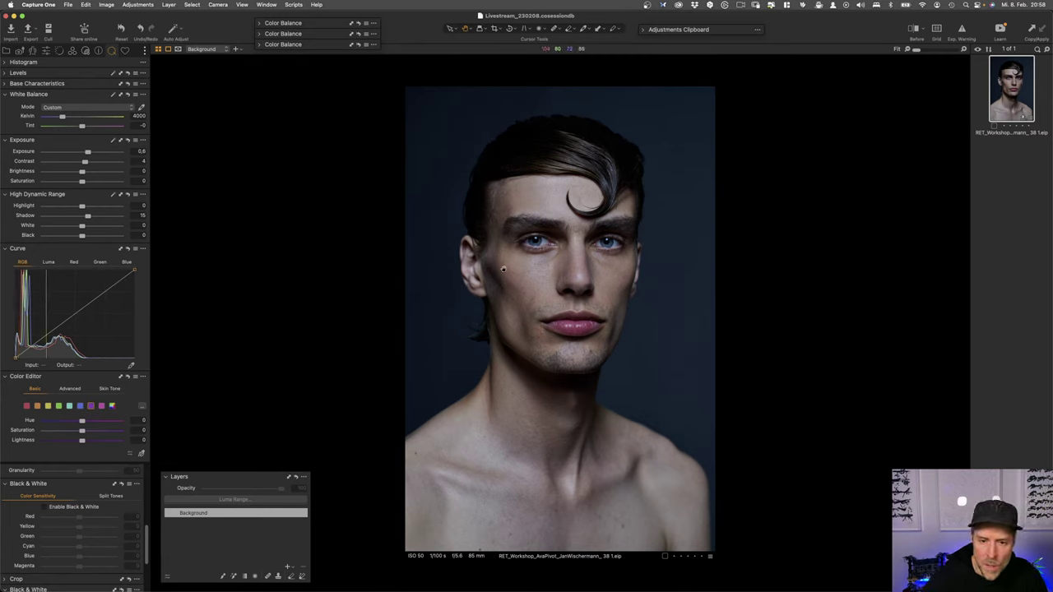
{"action": "left_click", "coordinate": [916, 28]}
{"action": "left_click", "coordinate": [916, 29]}
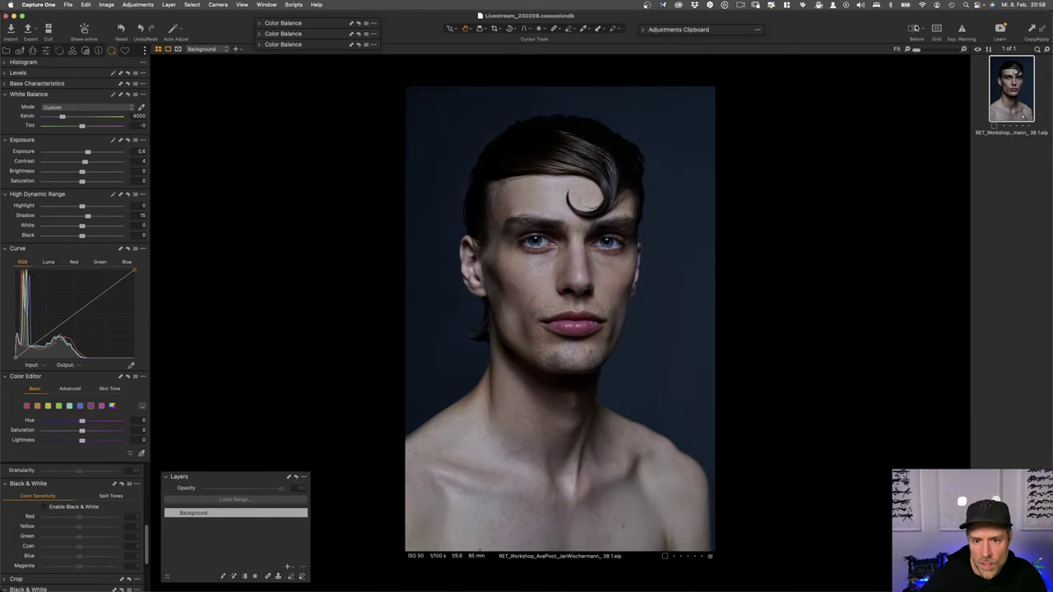
{"action": "left_click", "coordinate": [915, 29]}
{"action": "left_click", "coordinate": [915, 29]}
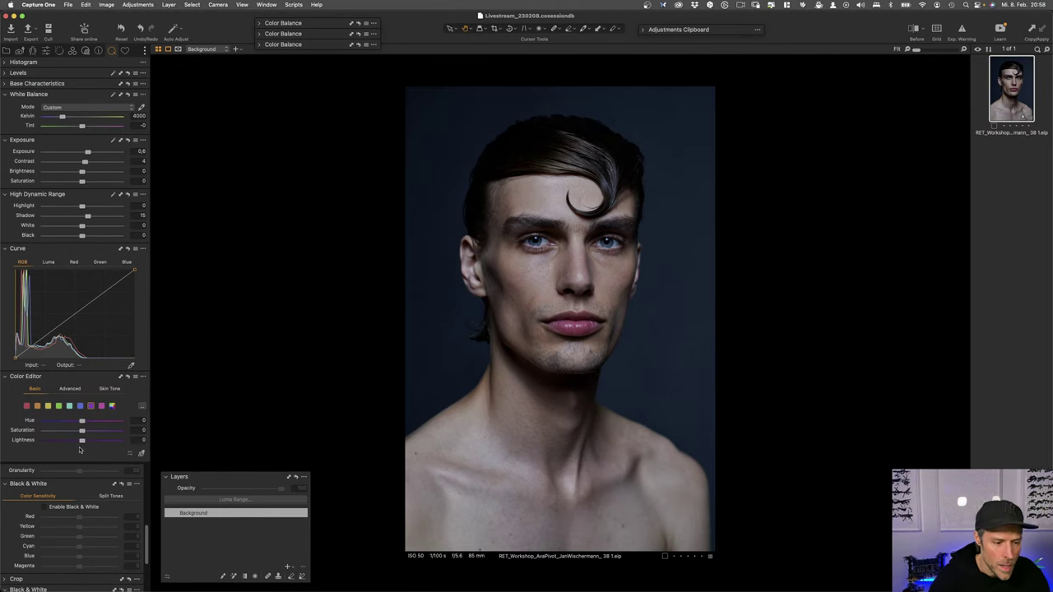
{"action": "left_click", "coordinate": [45, 507]}
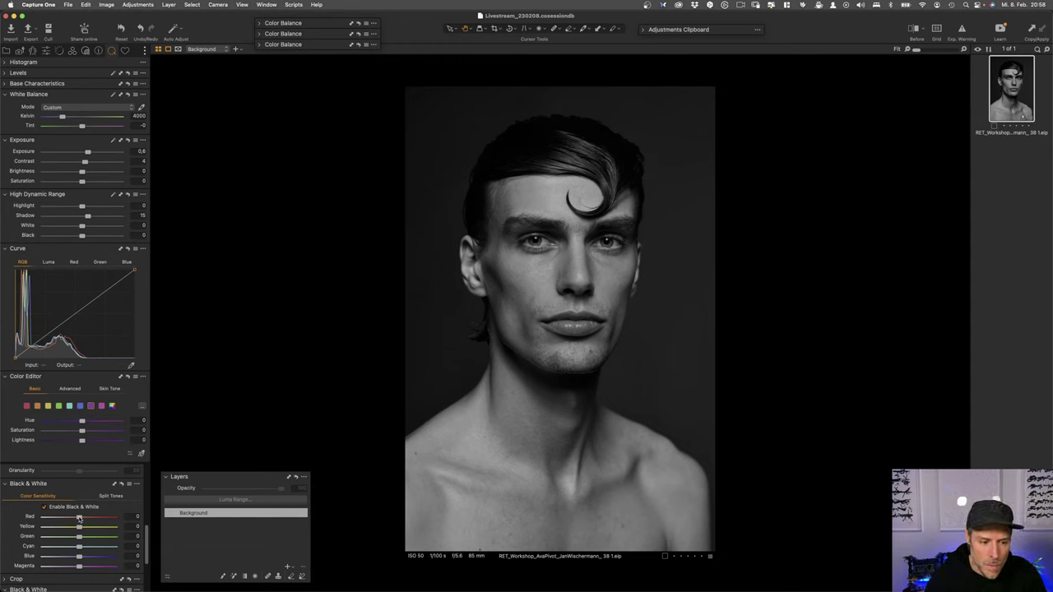
{"action": "mouse_move", "coordinate": [79, 516]}
{"action": "left_mouse_down"}
{"action": "mouse_move", "coordinate": [59, 516]}
{"action": "mouse_move", "coordinate": [102, 517]}
{"action": "mouse_move", "coordinate": [64, 516]}
{"action": "left_mouse_up"}
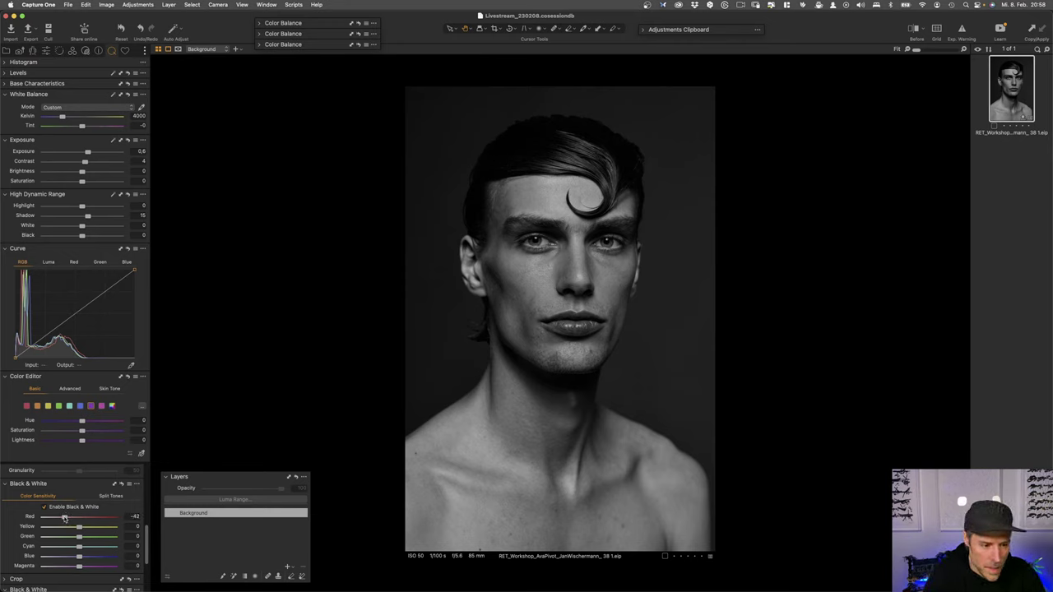
{"action": "left_click_drag", "start_coordinate": [64, 517], "coordinate": [83, 516]}
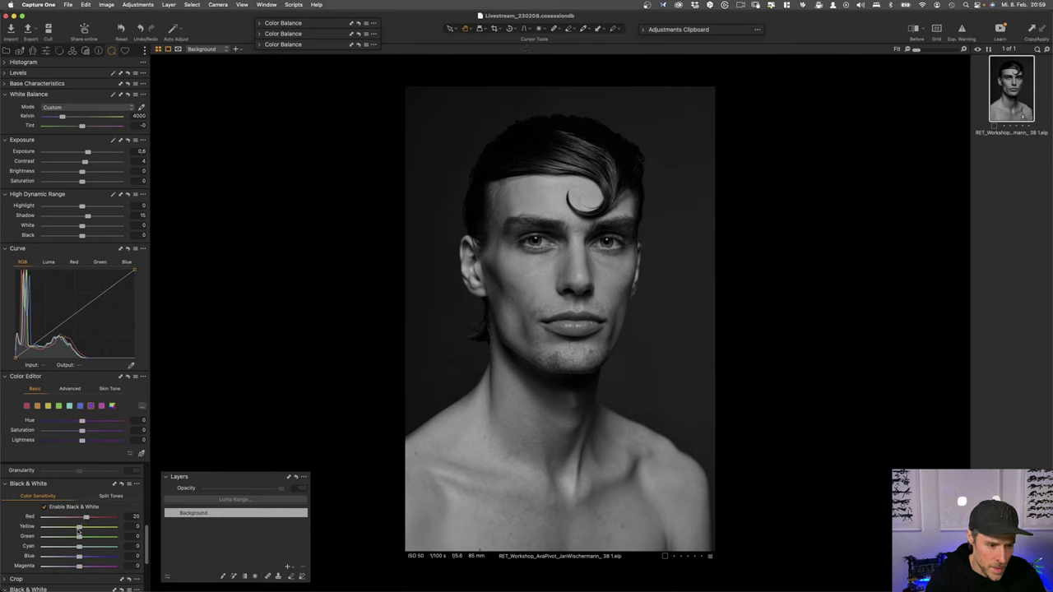
{"action": "left_click_drag", "start_coordinate": [80, 529], "coordinate": [73, 528]}
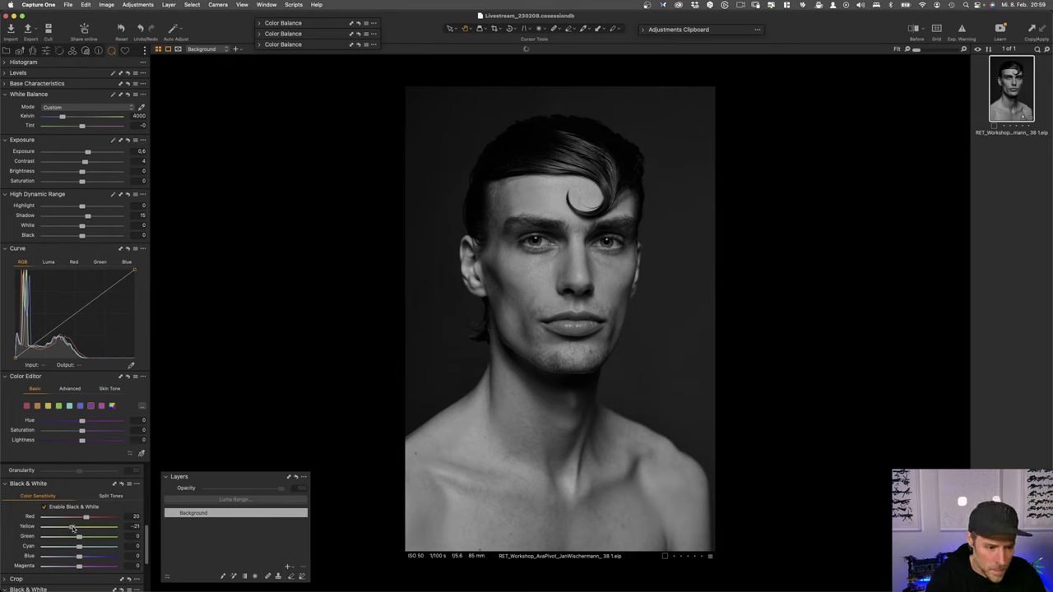
{"action": "left_click", "coordinate": [122, 485]}
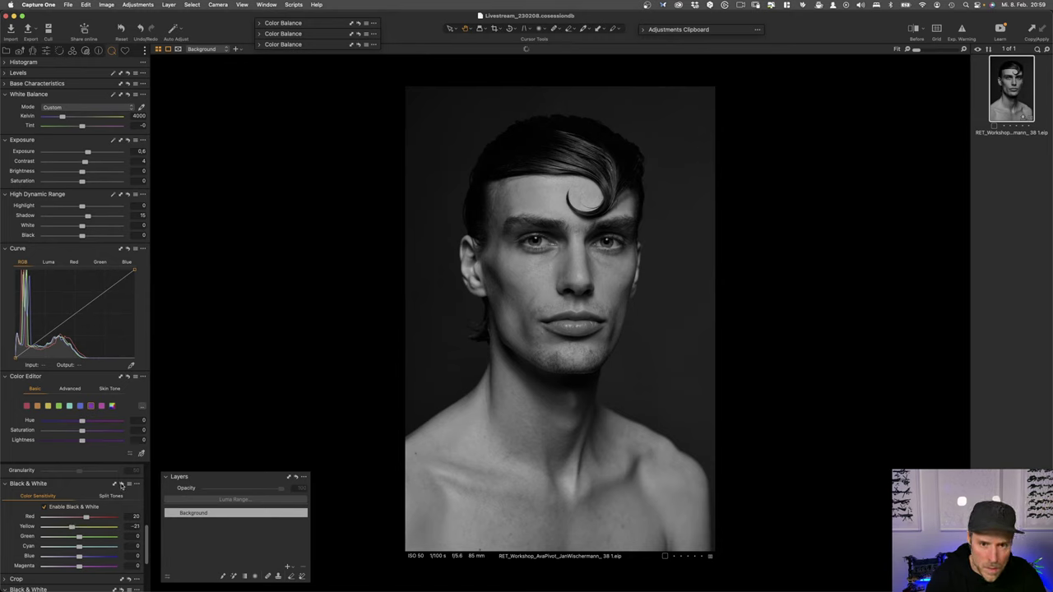
{"action": "left_click", "coordinate": [122, 485]}
{"action": "left_click", "coordinate": [121, 484]}
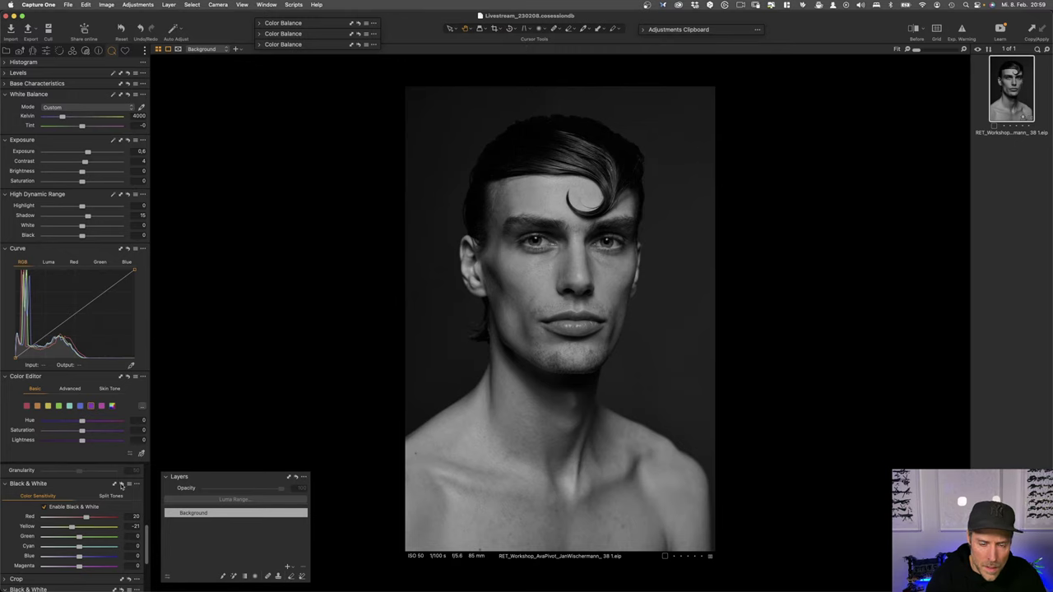
{"action": "left_click_drag", "start_coordinate": [72, 528], "coordinate": [74, 529]}
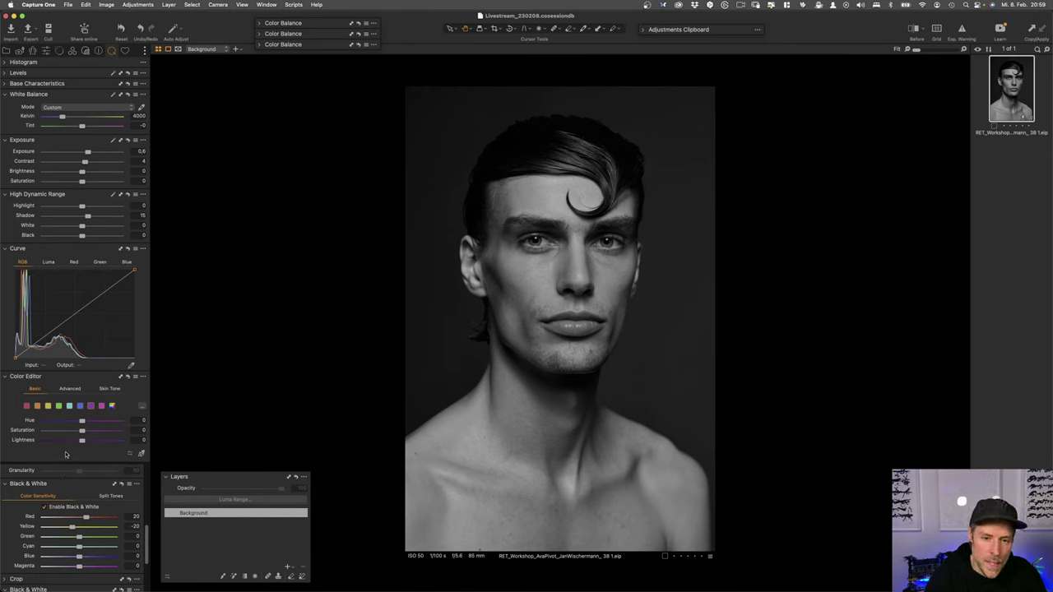
{"action": "left_click_drag", "start_coordinate": [86, 516], "coordinate": [67, 516]}
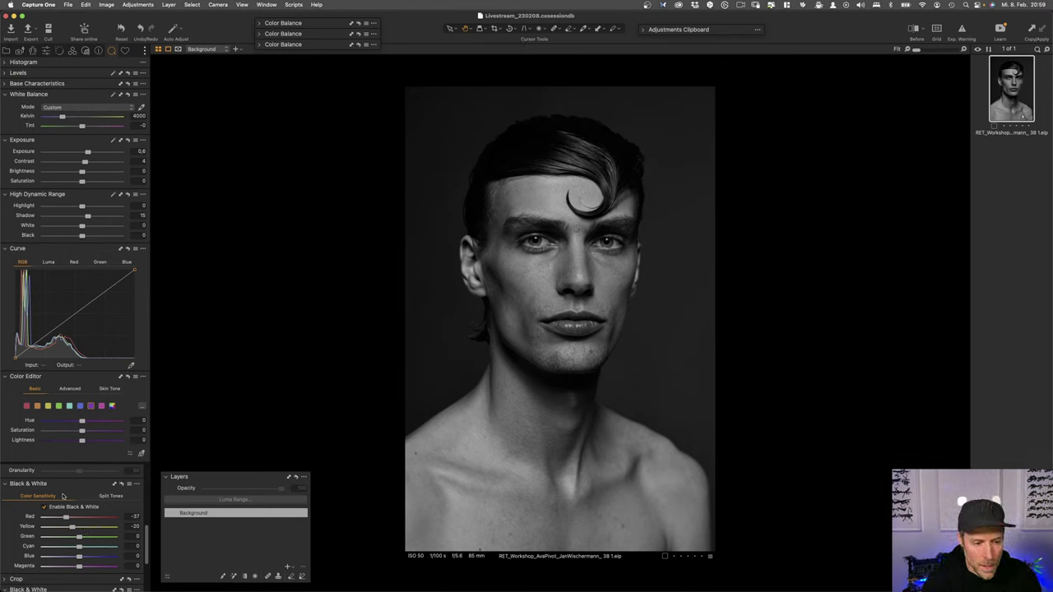
{"action": "key", "text": "super+z"}
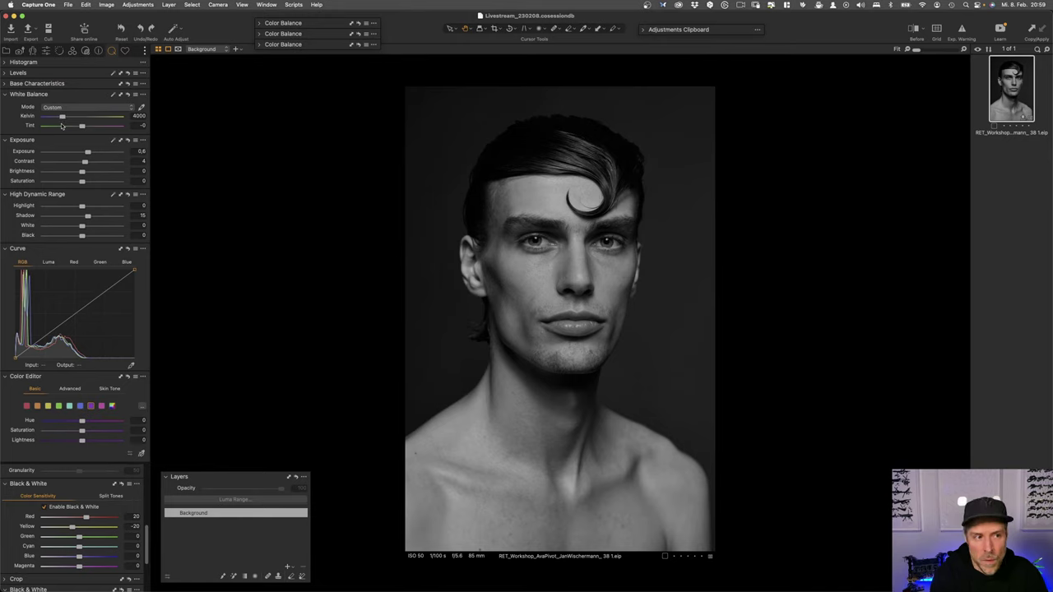
Step: Test the temperature slider, then enter the Kelvin value directly to commit 4000 K
{"action": "mouse_move", "coordinate": [62, 118]}
{"action": "left_mouse_down"}
{"action": "mouse_move", "coordinate": [50, 118]}
{"action": "mouse_move", "coordinate": [112, 120]}
{"action": "mouse_move", "coordinate": [44, 117]}
{"action": "mouse_move", "coordinate": [57, 116]}
{"action": "left_mouse_up"}
{"action": "left_click_drag", "start_coordinate": [62, 115], "coordinate": [58, 116]}
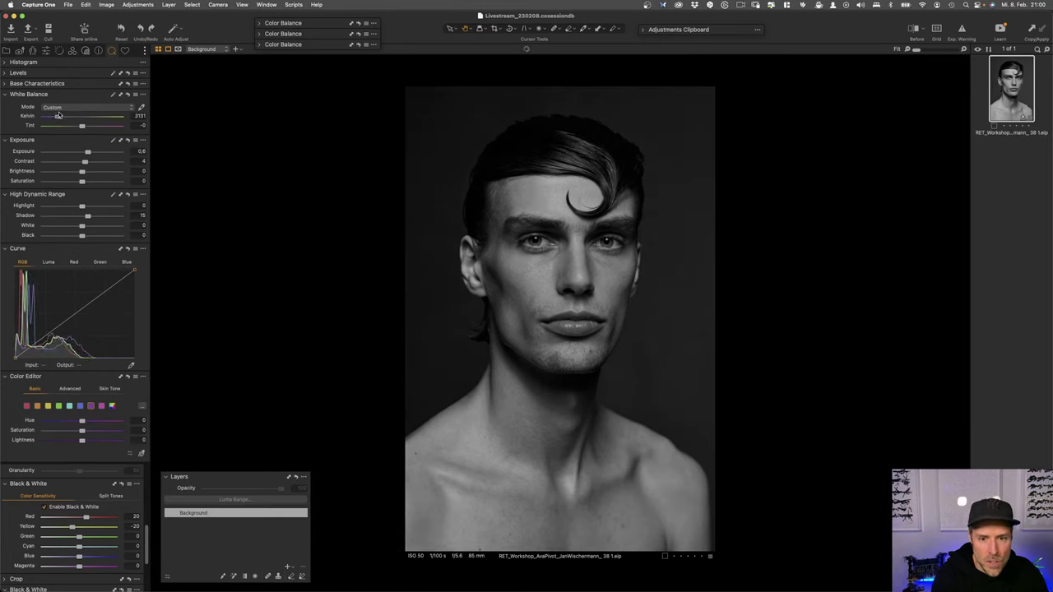
{"action": "left_click", "coordinate": [138, 115]}
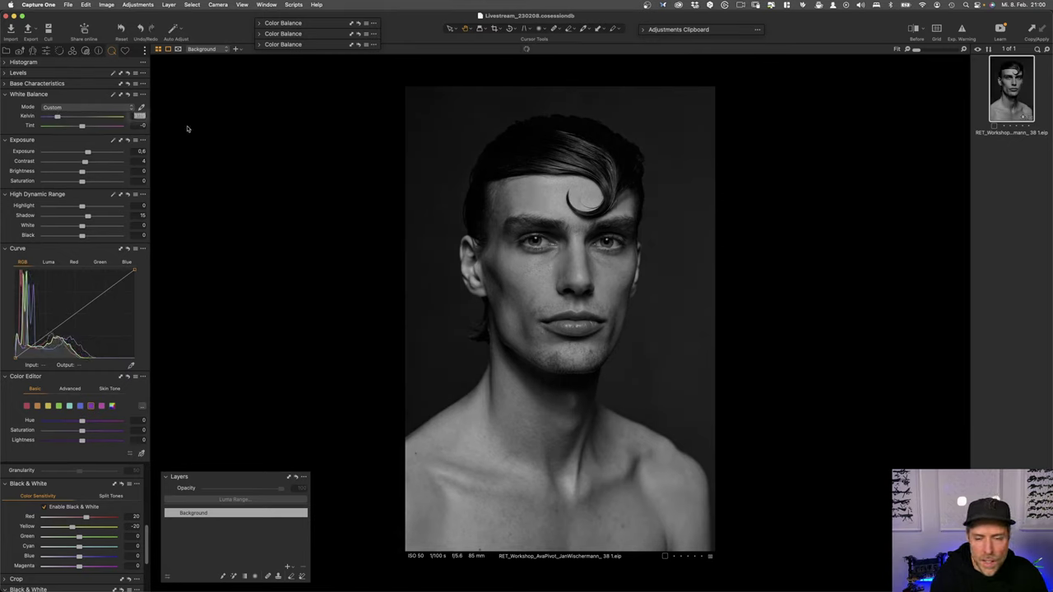
{"action": "type", "text": "5"}
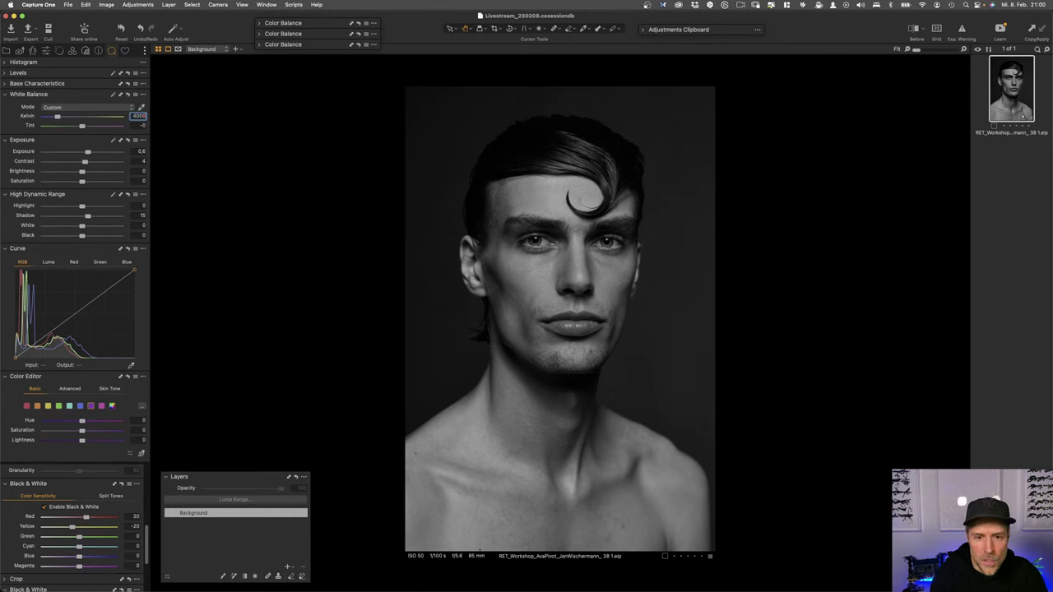
{"action": "type", "text": "000"}
{"action": "key", "text": "Return"}
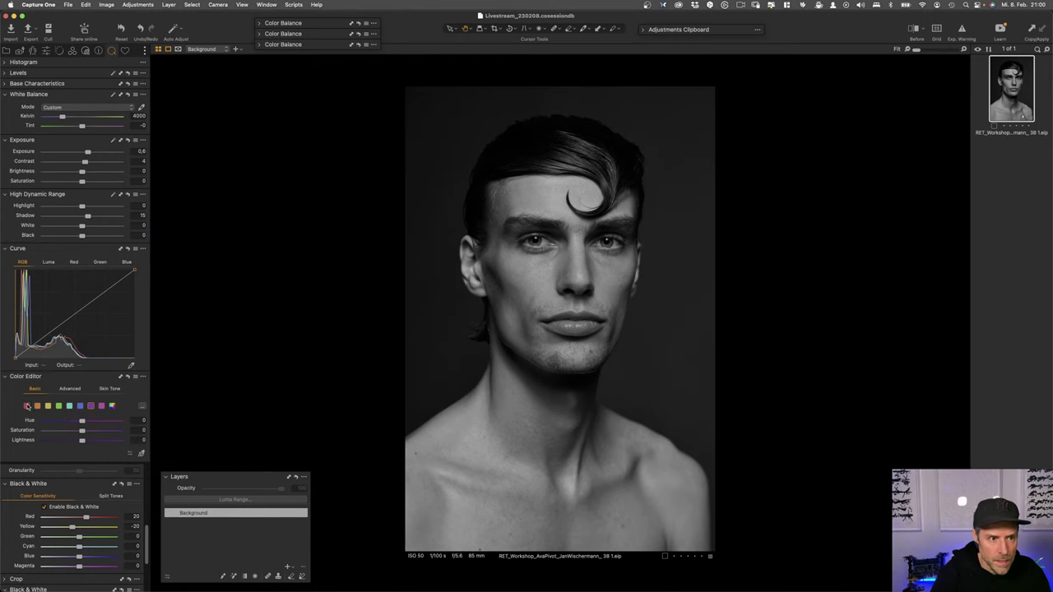
{"action": "left_click", "coordinate": [26, 405]}
{"action": "left_click_drag", "start_coordinate": [82, 420], "coordinate": [120, 430]}
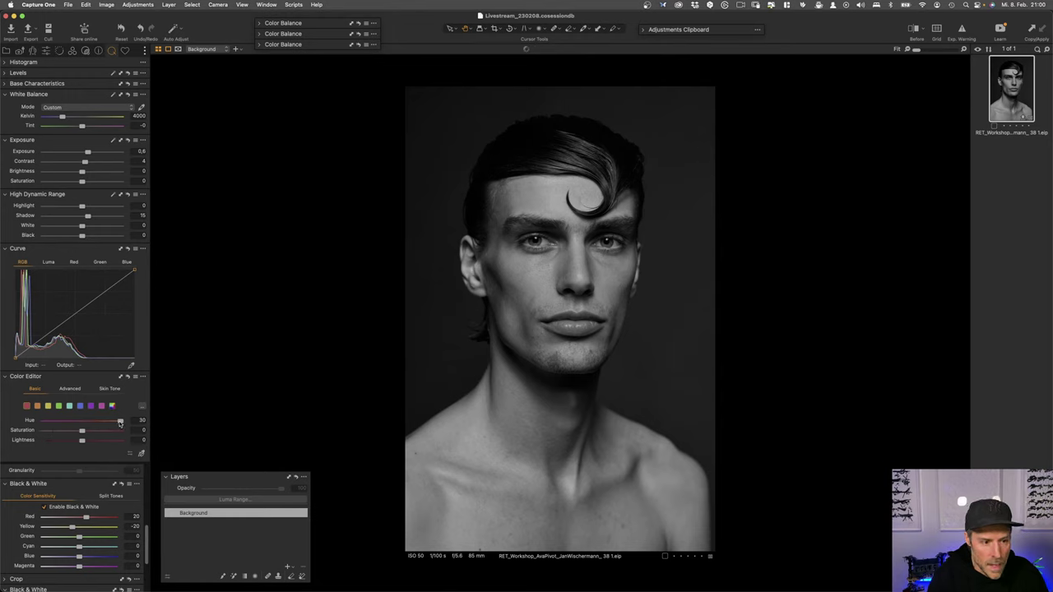
{"action": "double_click", "coordinate": [120, 421]}
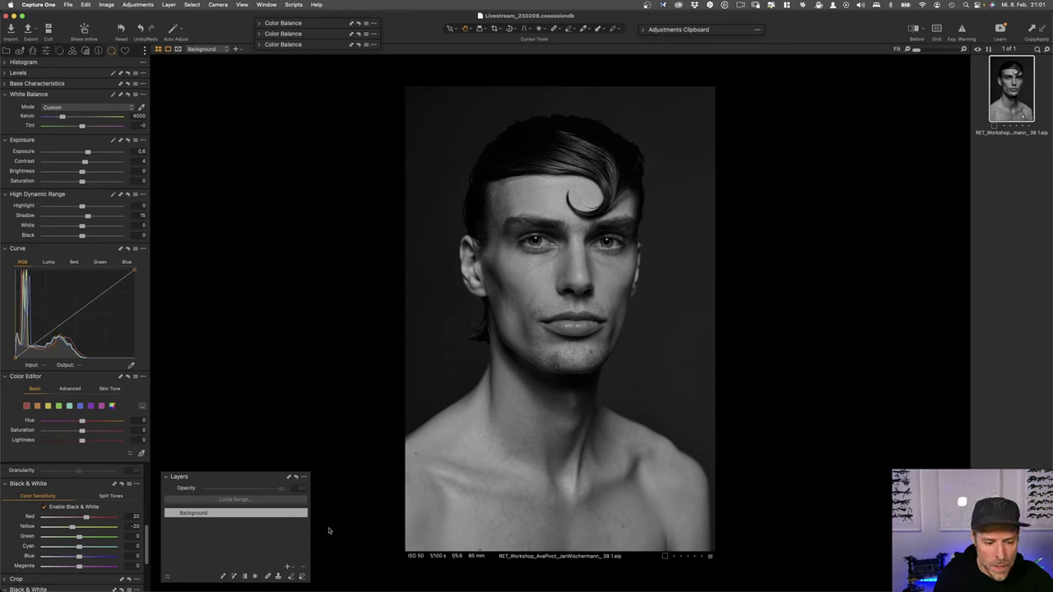
Step: Add a new adjustment layer named 'darken lower half'
{"action": "left_click", "coordinate": [288, 568]}
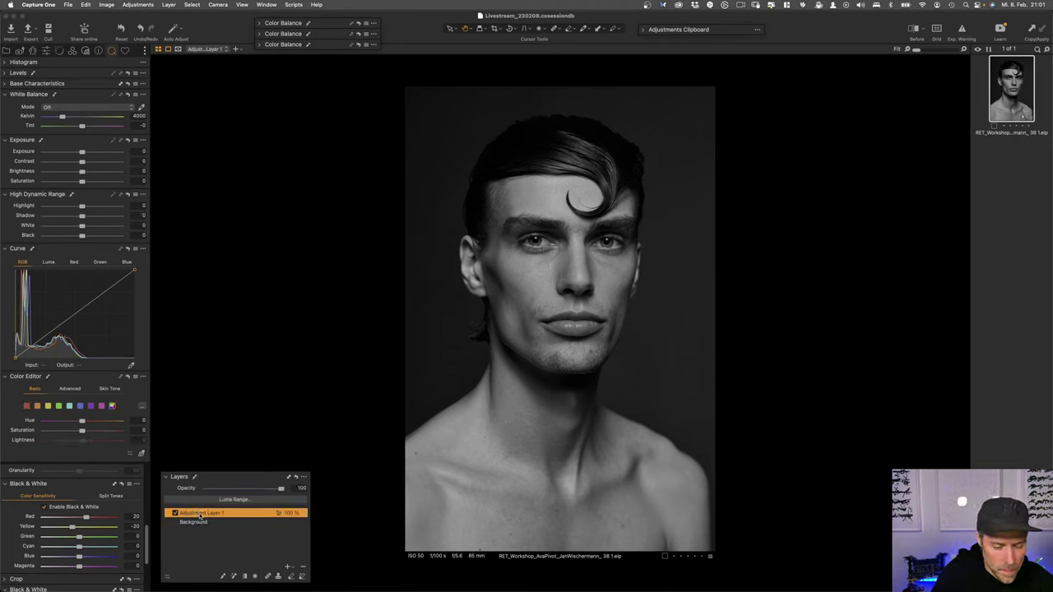
{"action": "double_click", "coordinate": [198, 513]}
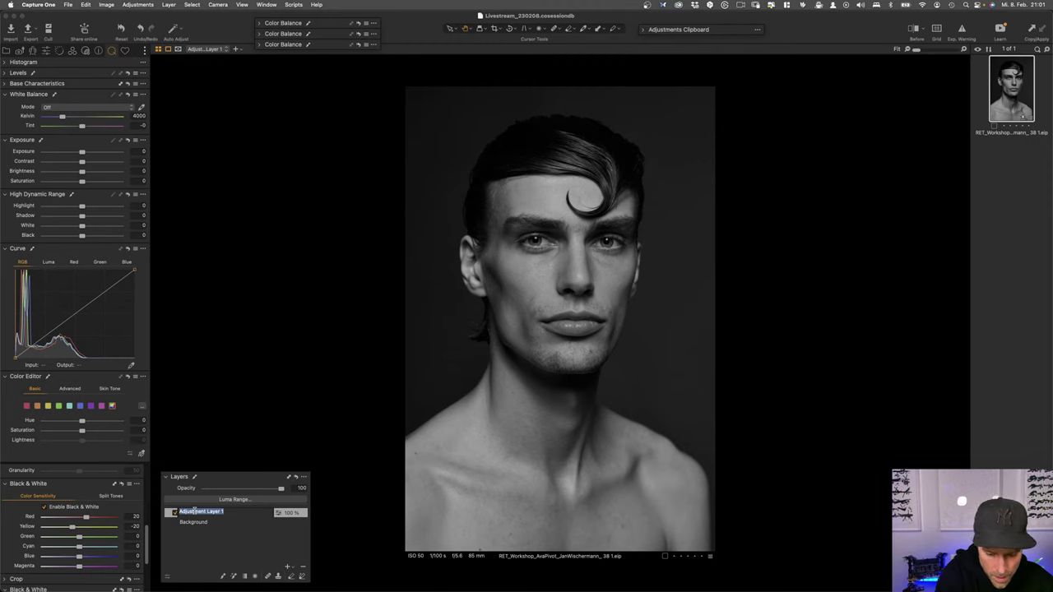
{"action": "type", "text": "darken lower half"}
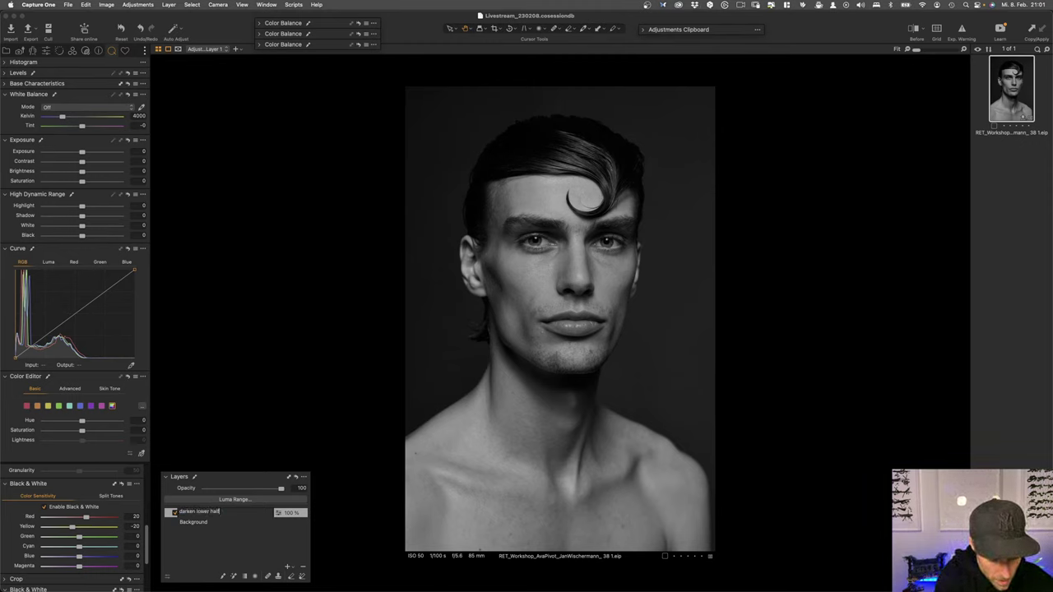
{"action": "key", "text": "Return"}
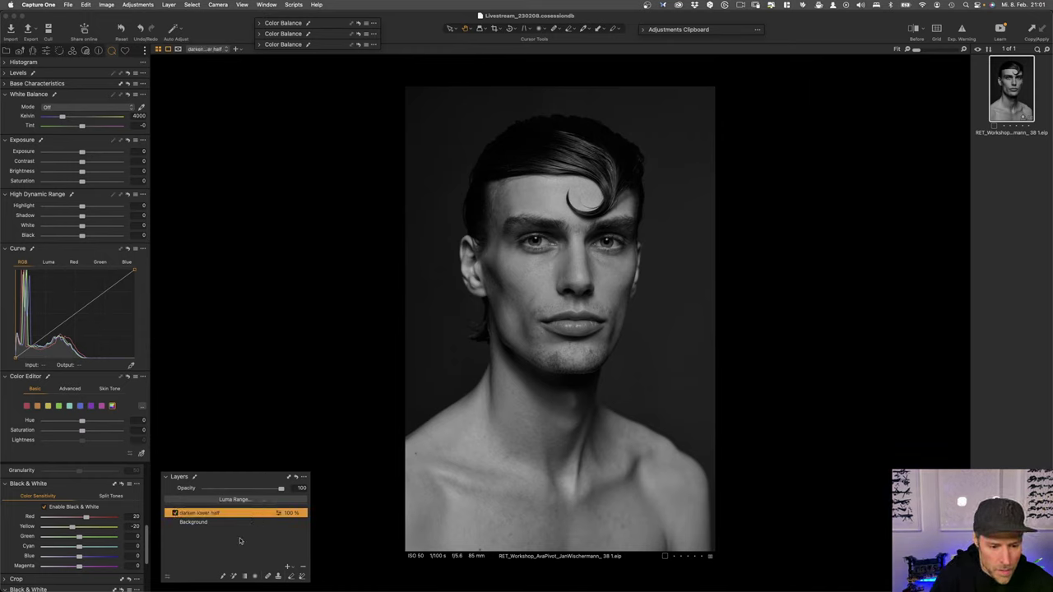
Step: Draw a linear gradient mask over the neck and chest, checking coverage with the overlay
{"action": "left_click", "coordinate": [245, 577]}
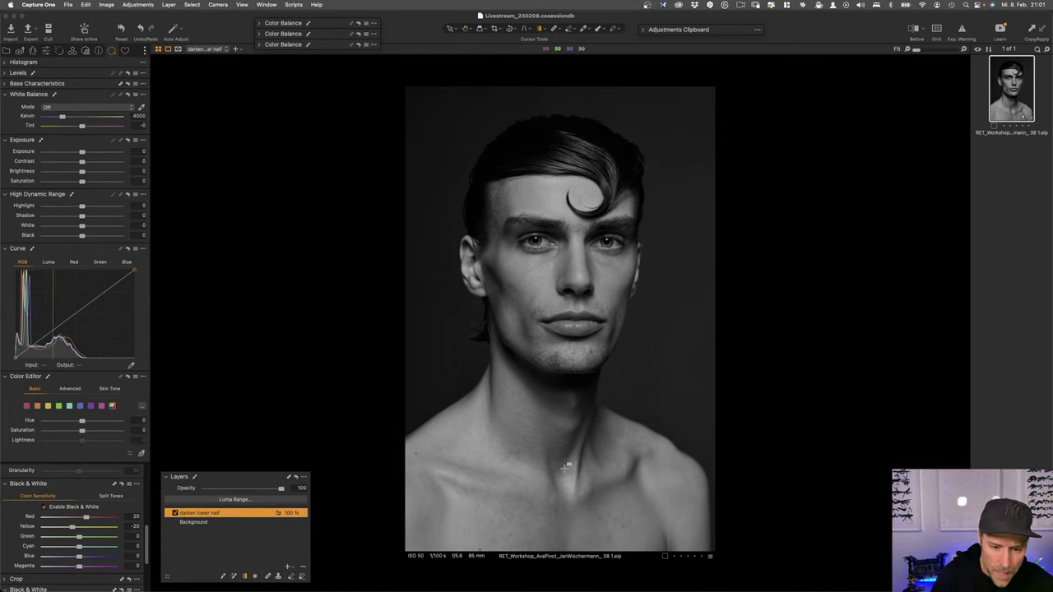
{"action": "left_click_drag", "start_coordinate": [549, 536], "coordinate": [556, 369]}
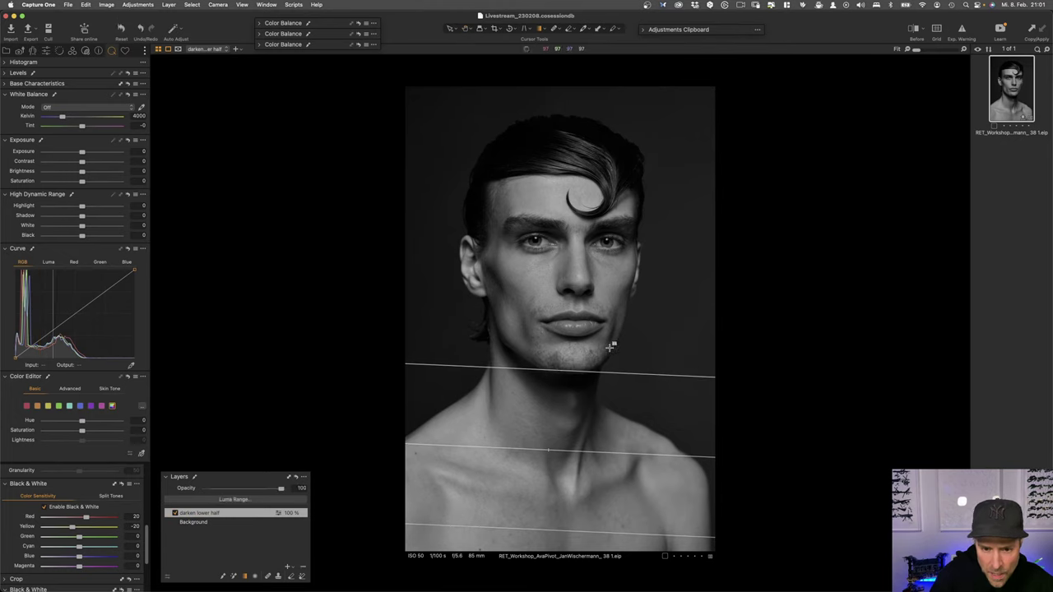
{"action": "key", "text": "m"}
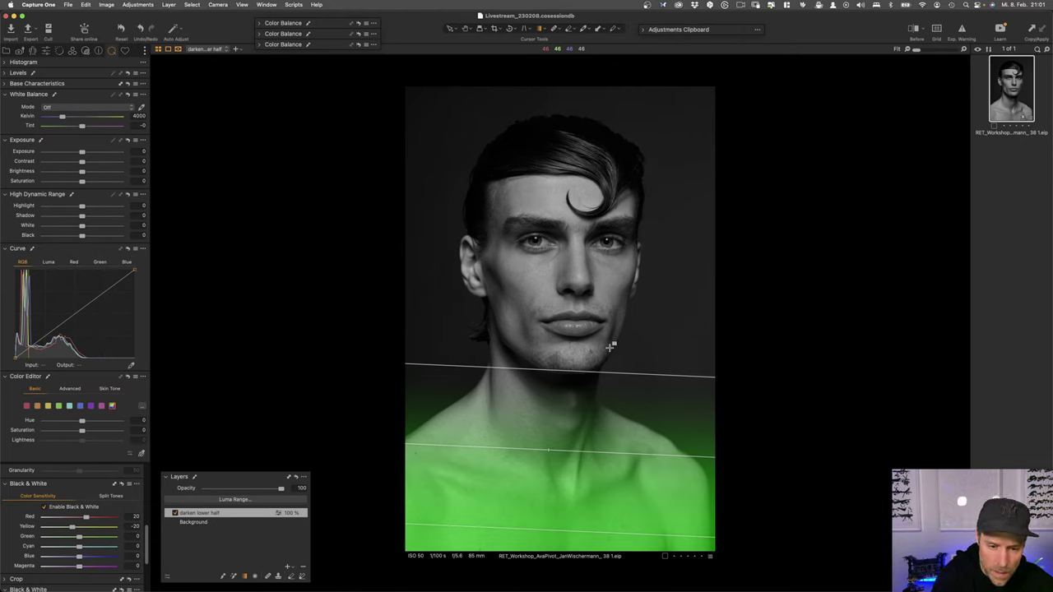
{"action": "key", "text": "m"}
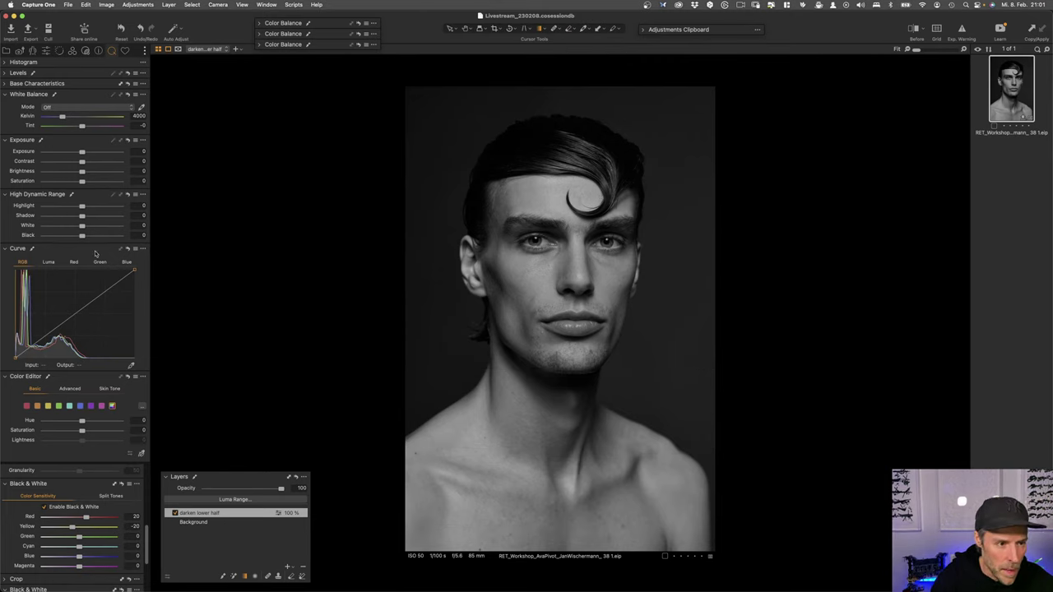
Step: Pull the RGB curve down with extra control points to darken the masked area
{"action": "left_click_drag", "start_coordinate": [74, 316], "coordinate": [75, 320]}
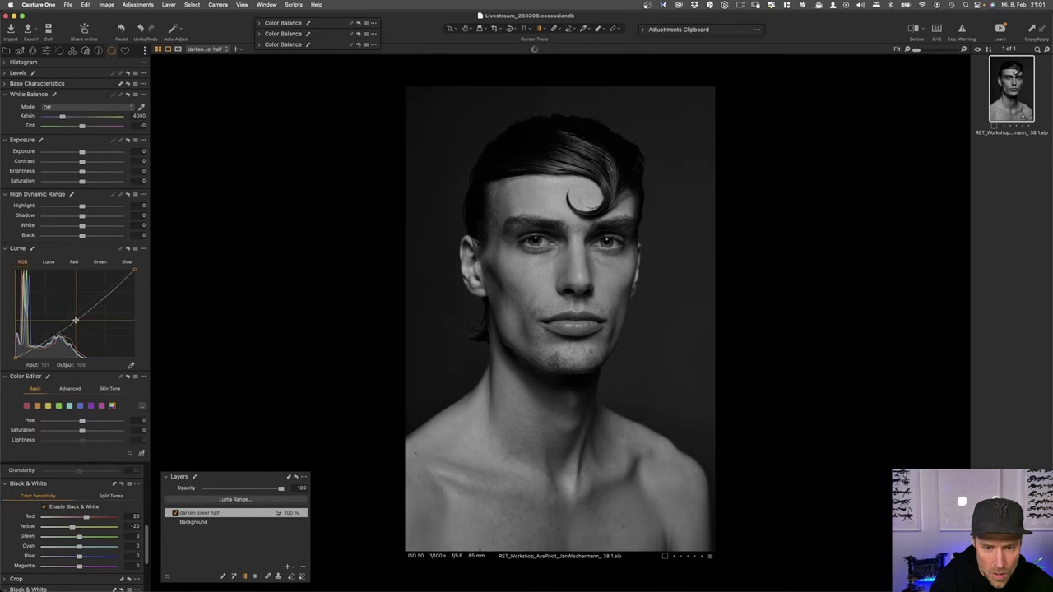
{"action": "left_click", "coordinate": [108, 291]}
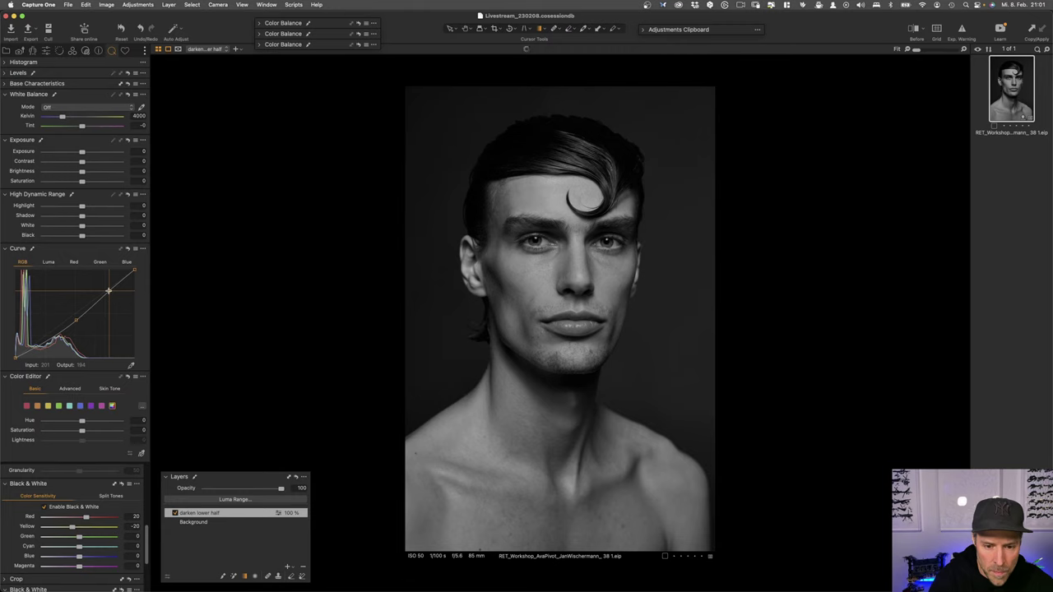
{"action": "left_click", "coordinate": [76, 320]}
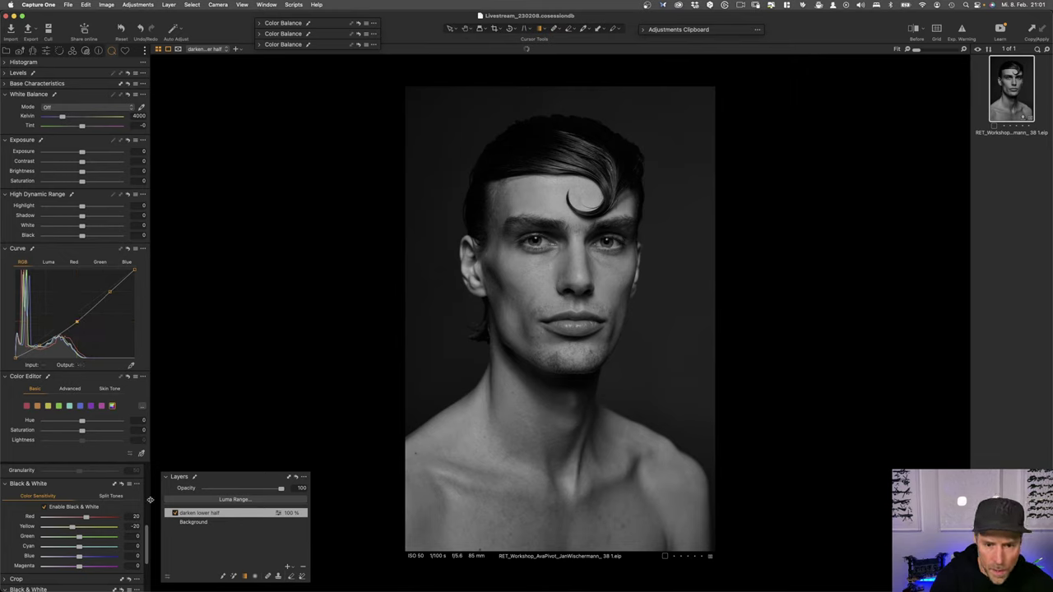
Step: Toggle 'darken lower half' off and on to compare, then add another adjustment layer
{"action": "left_click", "coordinate": [175, 513]}
{"action": "left_click", "coordinate": [176, 513]}
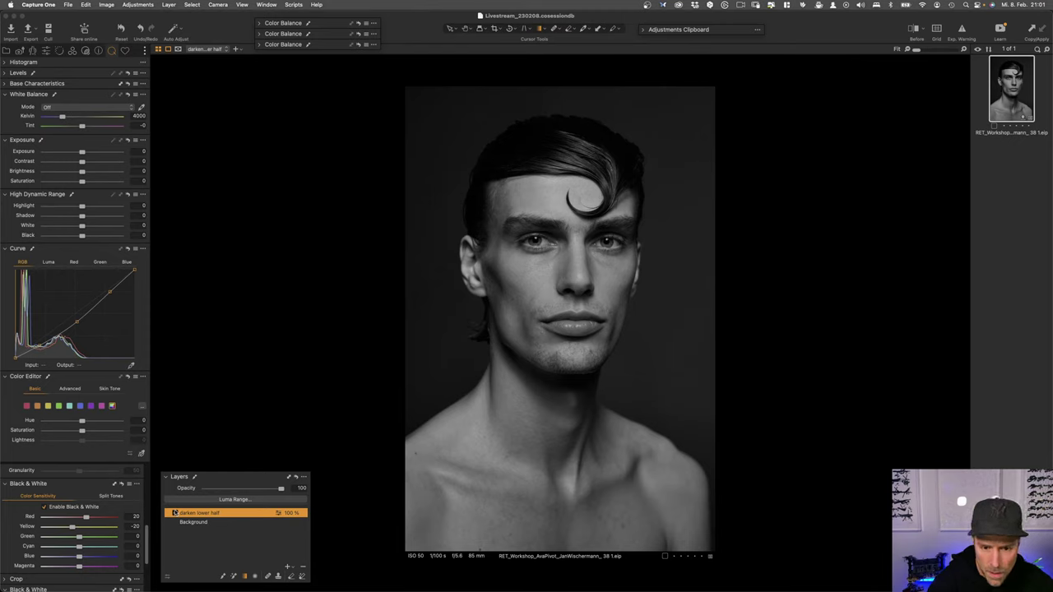
{"action": "left_click", "coordinate": [176, 514]}
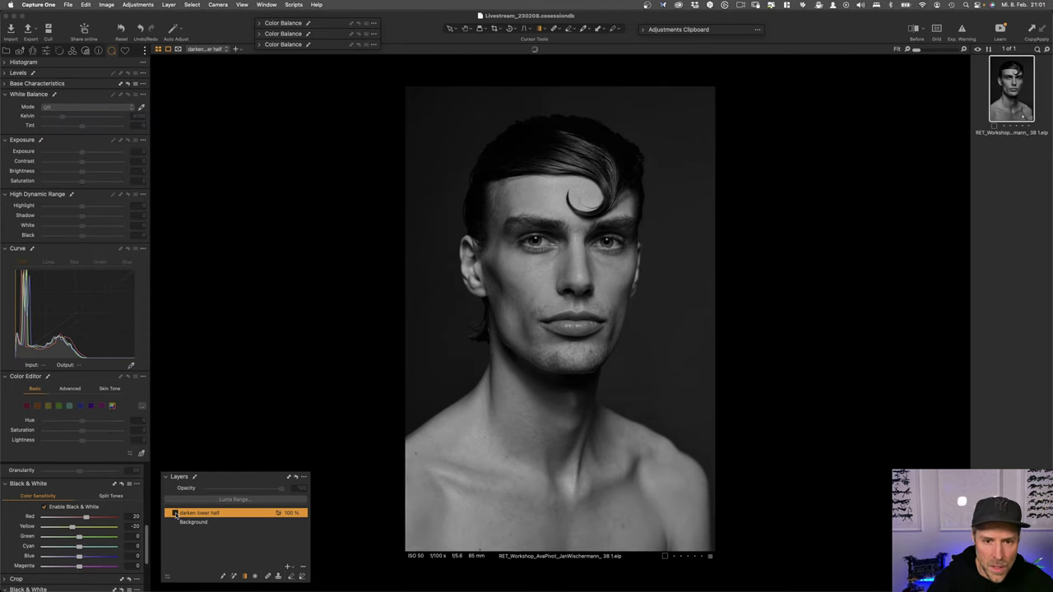
{"action": "left_click", "coordinate": [175, 513]}
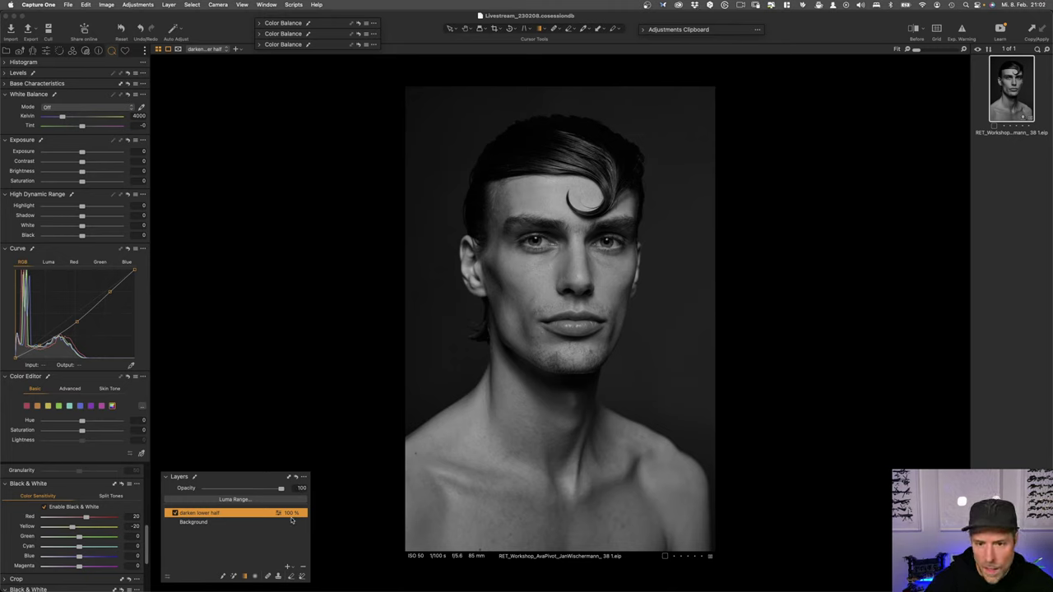
{"action": "left_click", "coordinate": [288, 567]}
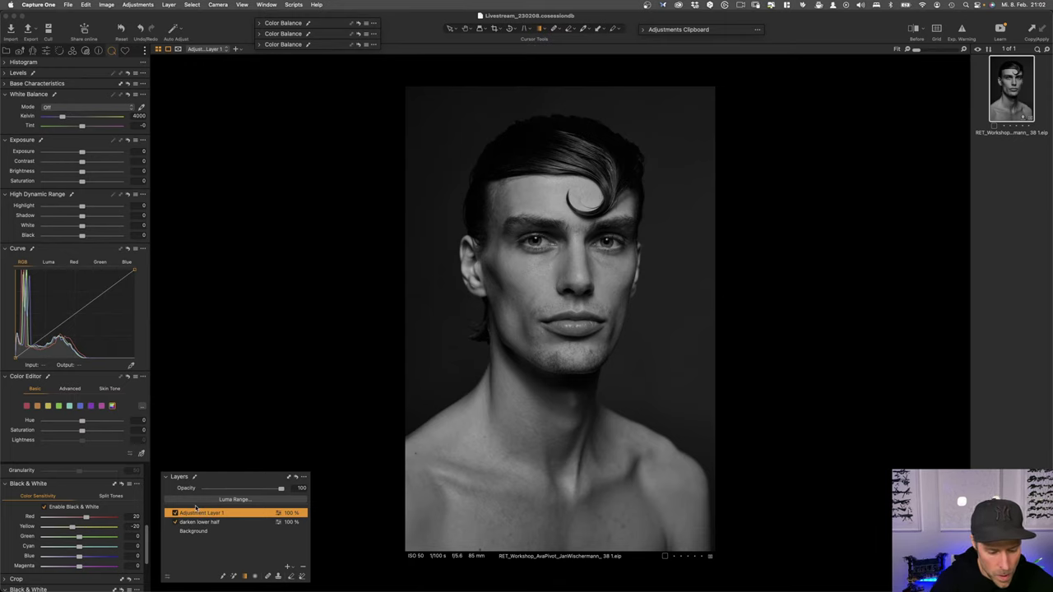
Step: Rename 'Adjustment Layer 1' to 'lighten face'
{"action": "key", "text": "super+alt+v"}
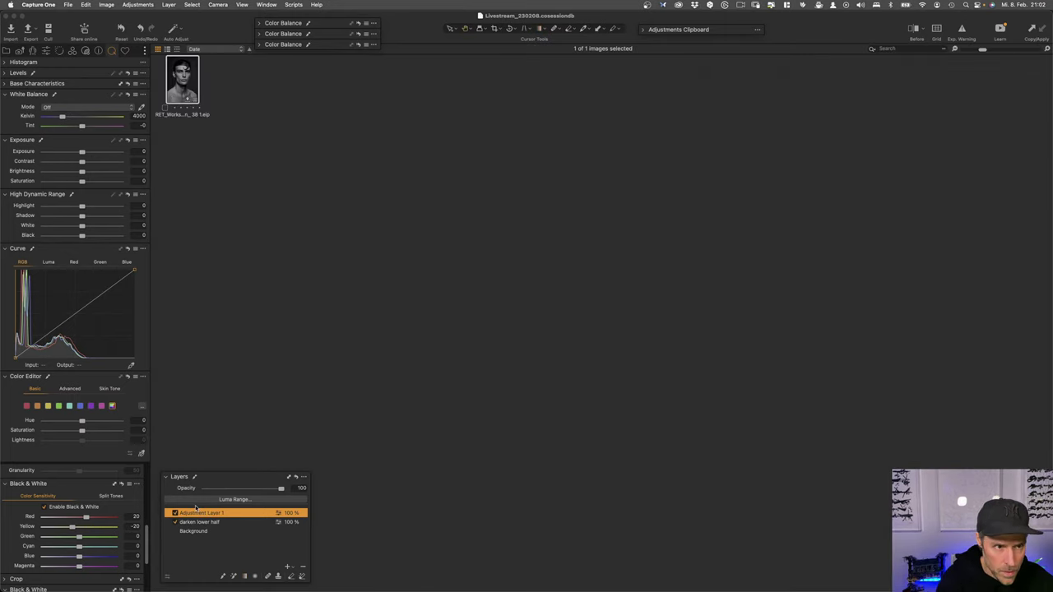
{"action": "key", "text": "super+alt+v"}
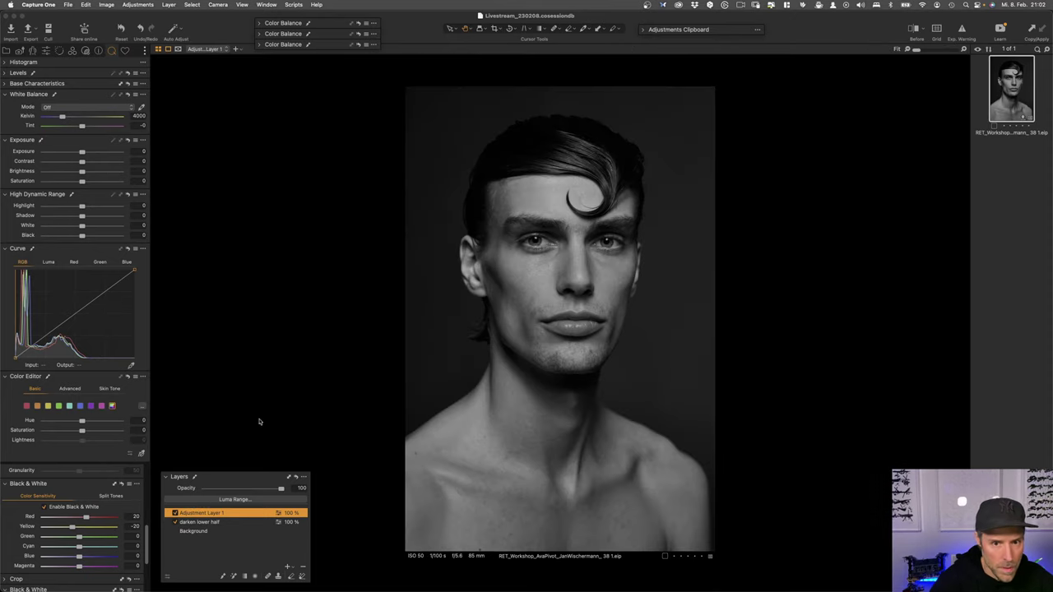
{"action": "double_click", "coordinate": [200, 514]}
{"action": "key", "text": "BackSpace"}
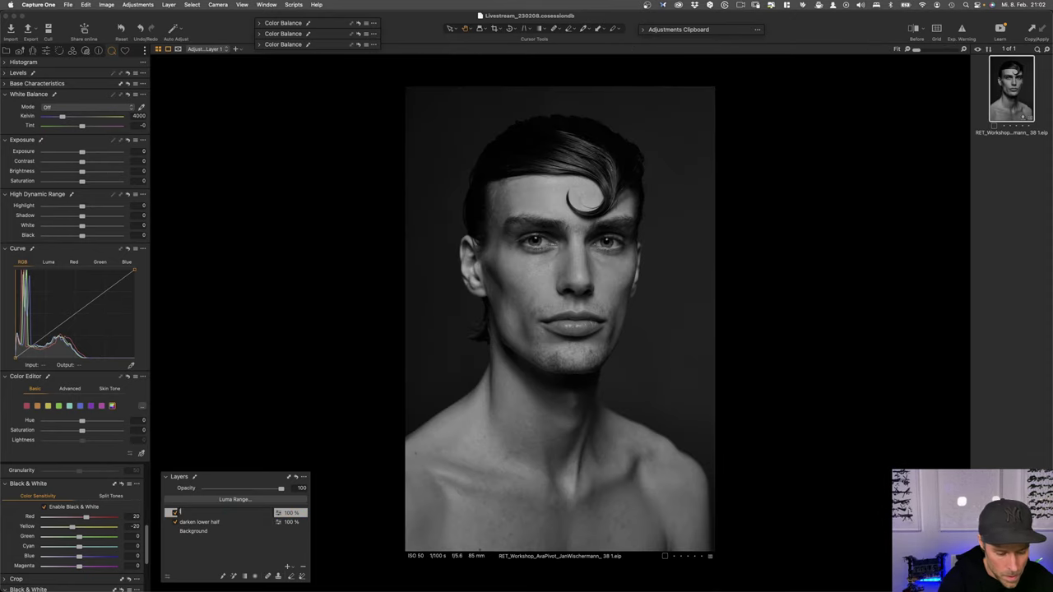
{"action": "type", "text": "lighten face"}
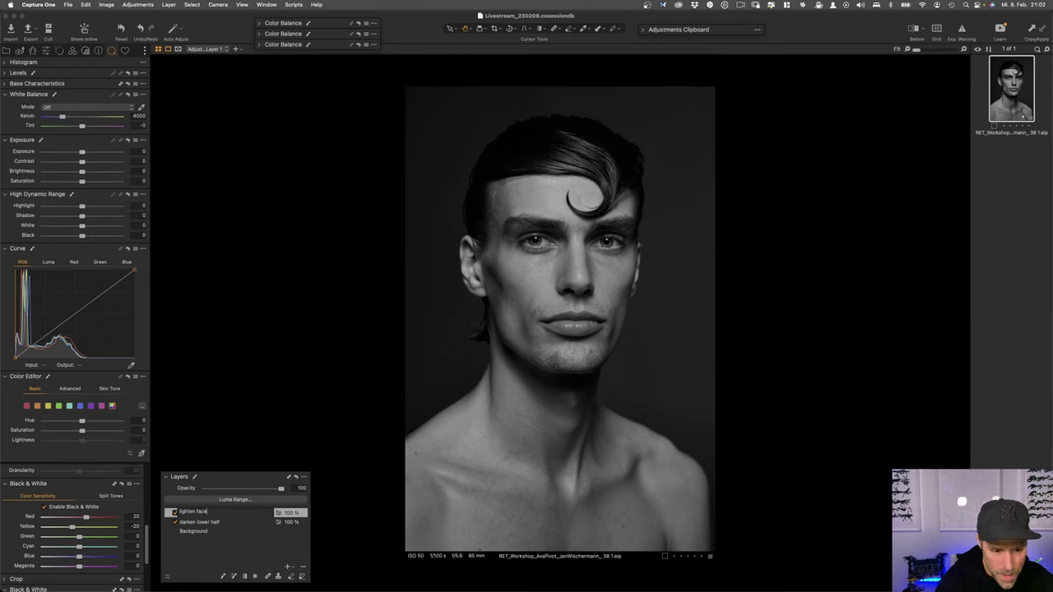
{"action": "key", "text": "Return"}
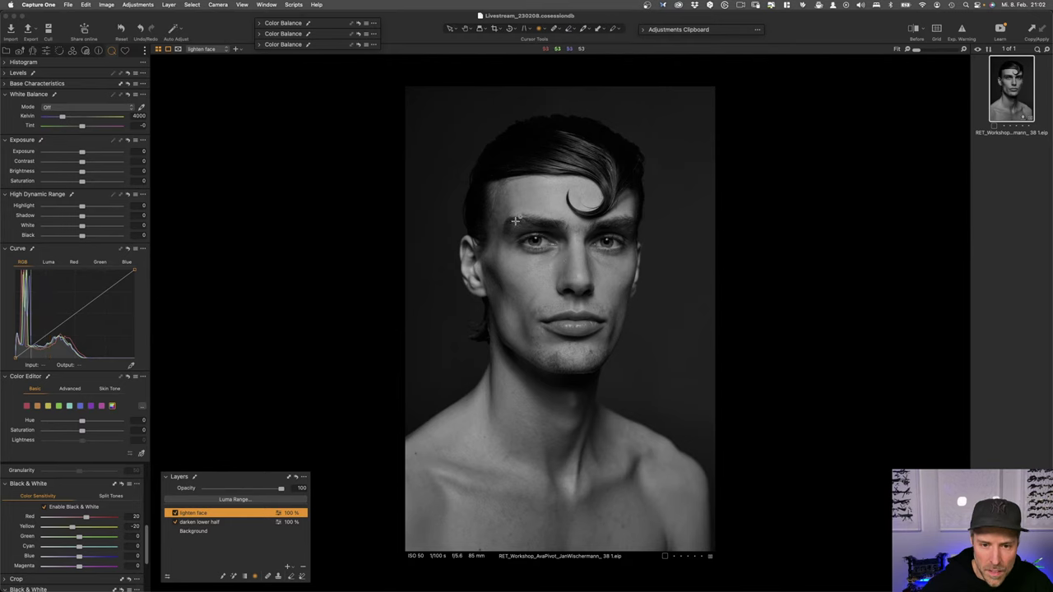
Step: Draw a radial gradient mask centred on the face and adjust its ellipses and feather
{"action": "left_click_drag", "start_coordinate": [507, 182], "coordinate": [588, 278]}
{"action": "left_click_drag", "start_coordinate": [552, 229], "coordinate": [604, 307]}
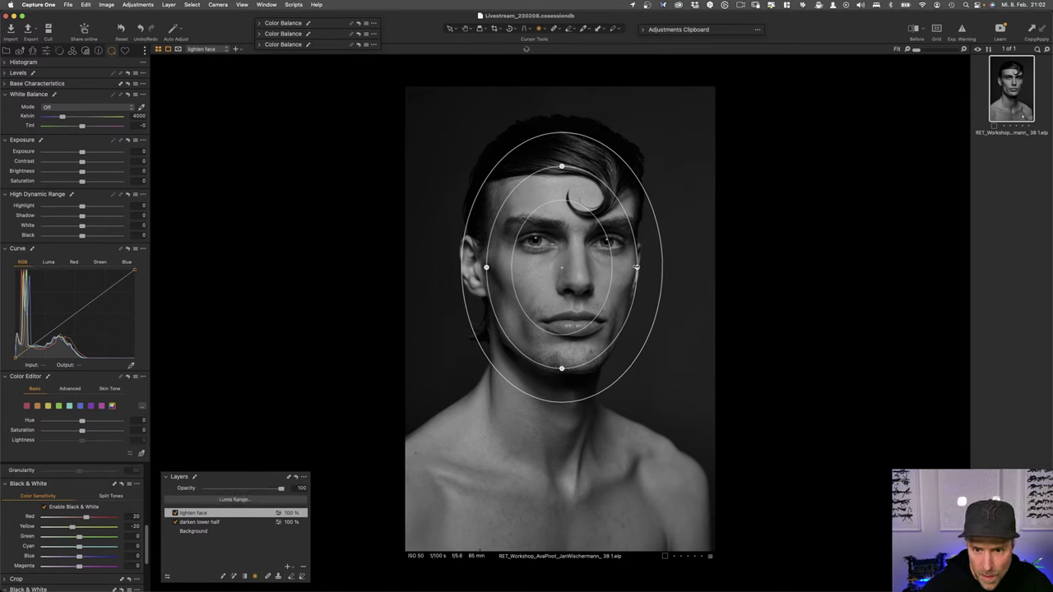
{"action": "left_click_drag", "start_coordinate": [636, 268], "coordinate": [628, 268]}
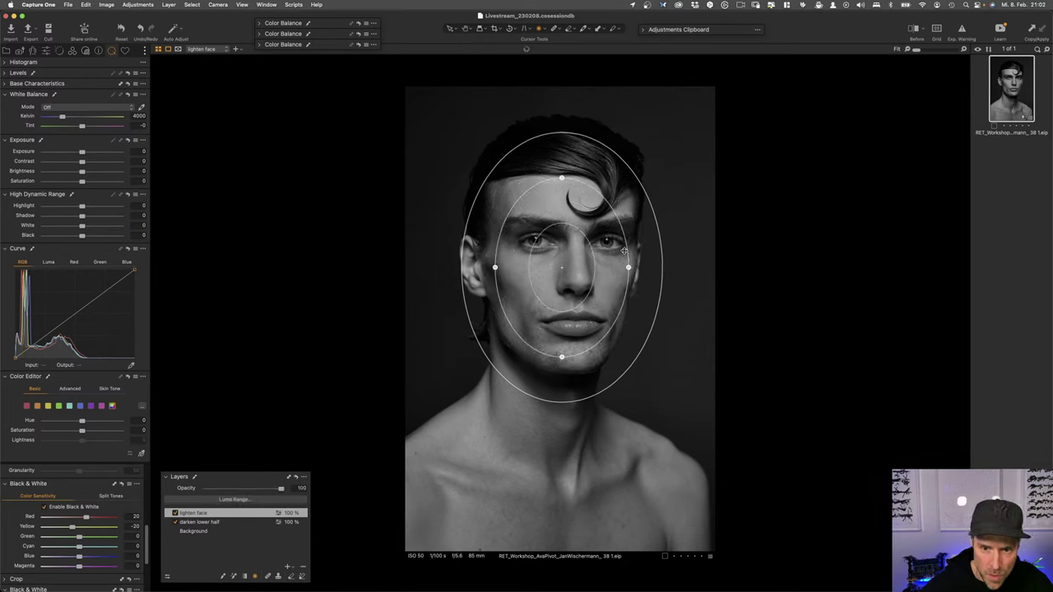
{"action": "left_click_drag", "start_coordinate": [563, 132], "coordinate": [556, 149]}
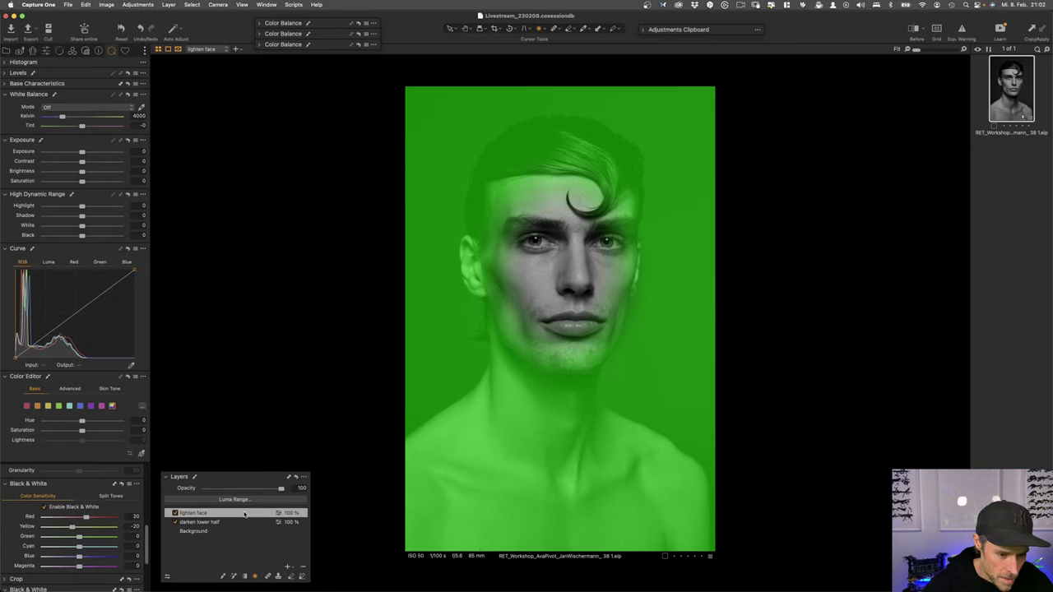
Step: Invert the layer's mask so only the face is affected, then hide the overlay
{"action": "right_click", "coordinate": [244, 514]}
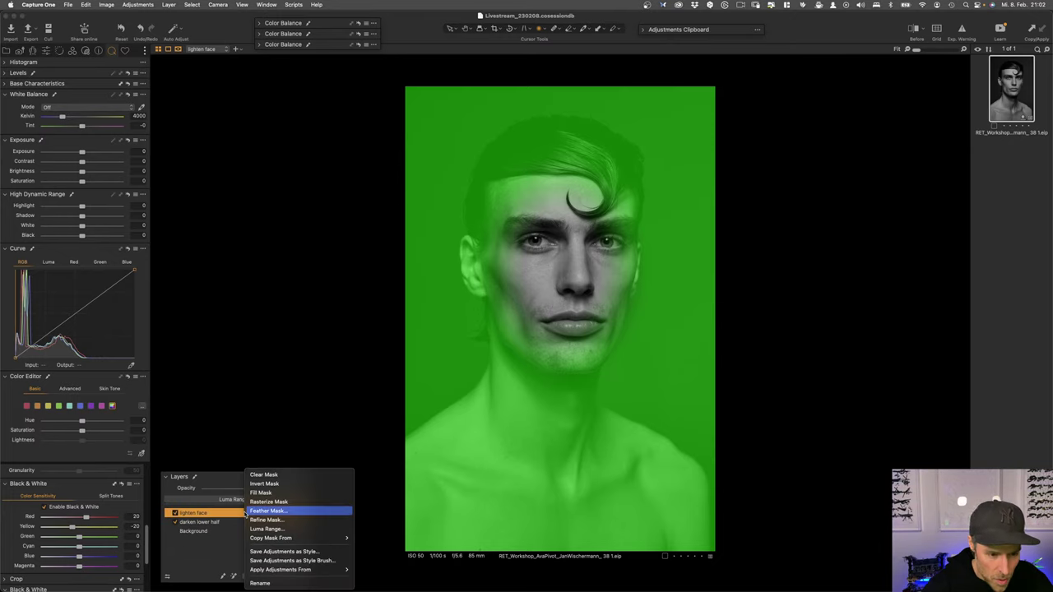
{"action": "left_click", "coordinate": [264, 484]}
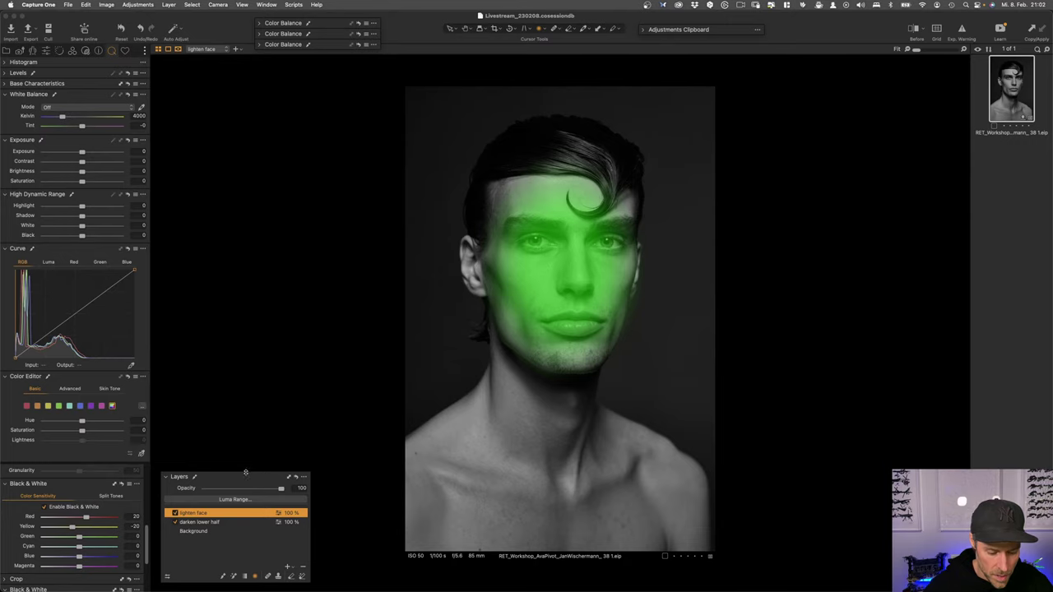
{"action": "key", "text": "m"}
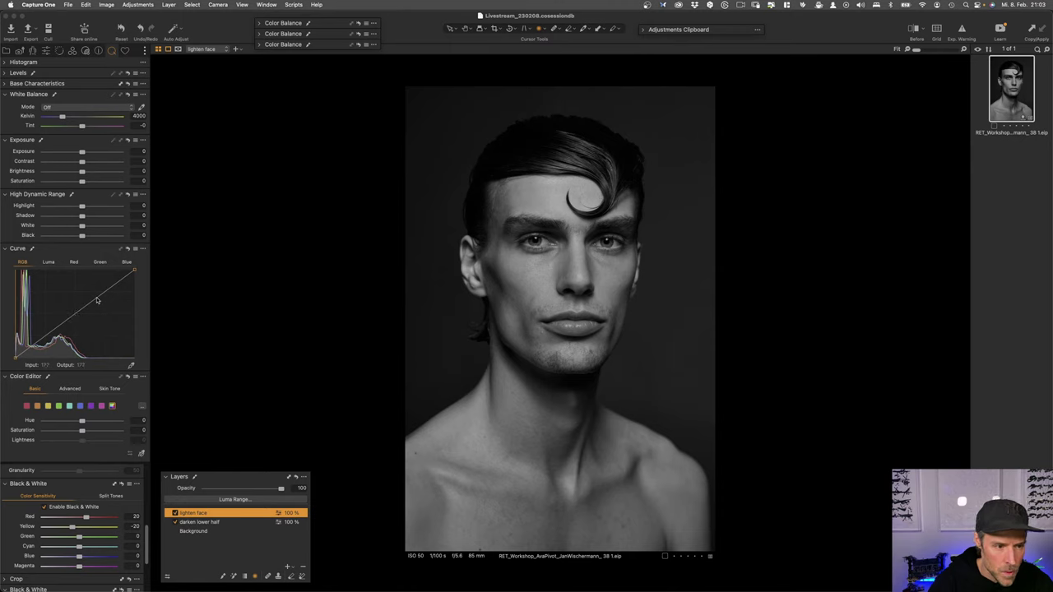
Step: Raise an RGB curve point to brighten the face, toggling the layer to compare
{"action": "mouse_move", "coordinate": [97, 301]}
{"action": "left_mouse_down"}
{"action": "mouse_move", "coordinate": [96, 290]}
{"action": "mouse_move", "coordinate": [69, 315]}
{"action": "mouse_move", "coordinate": [101, 286]}
{"action": "left_mouse_up"}
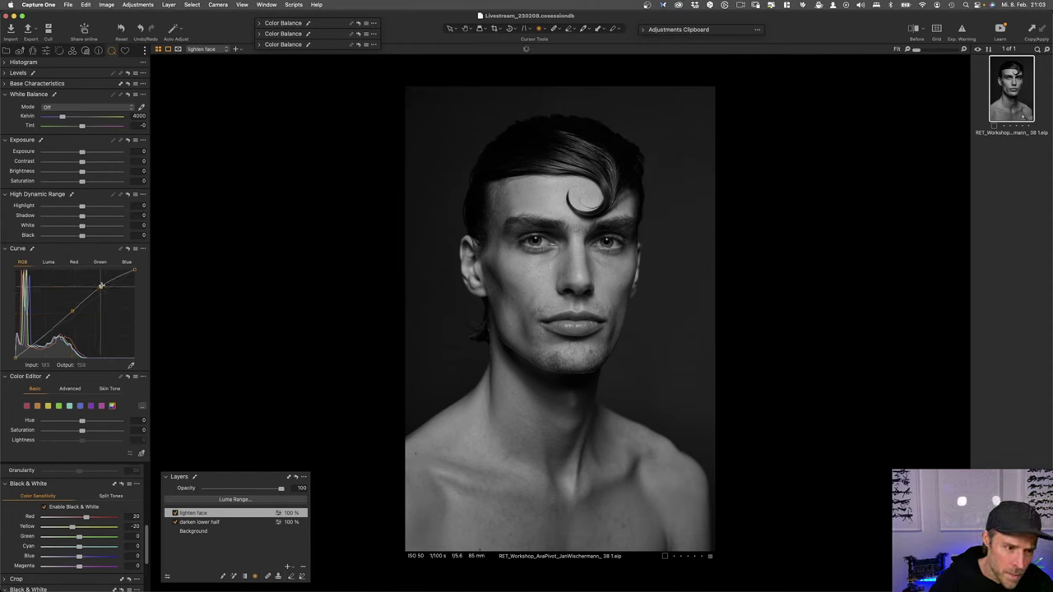
{"action": "left_click", "coordinate": [174, 513]}
{"action": "left_click", "coordinate": [174, 512]}
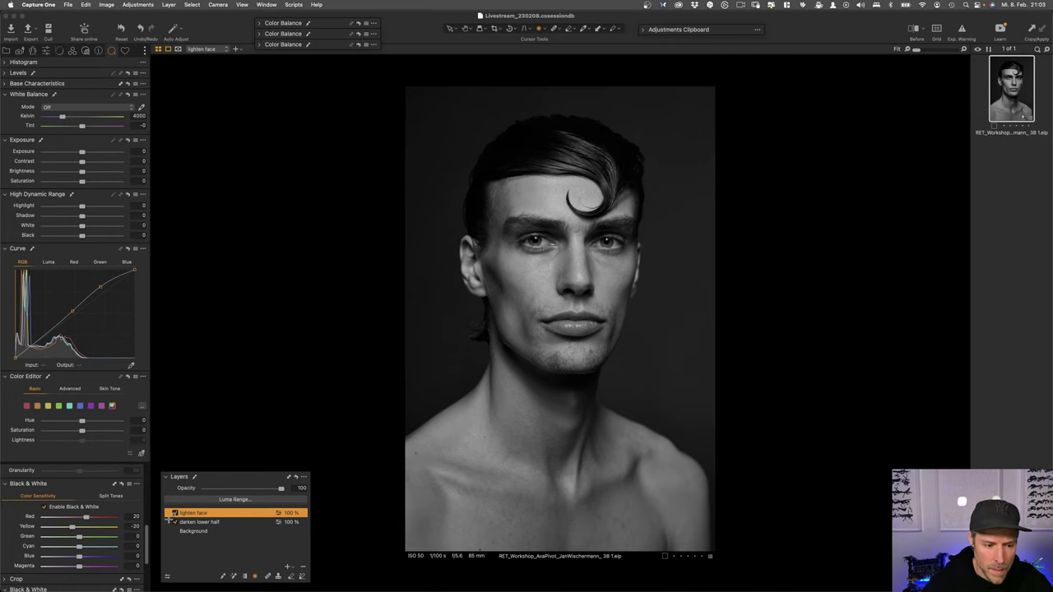
{"action": "left_click", "coordinate": [175, 512]}
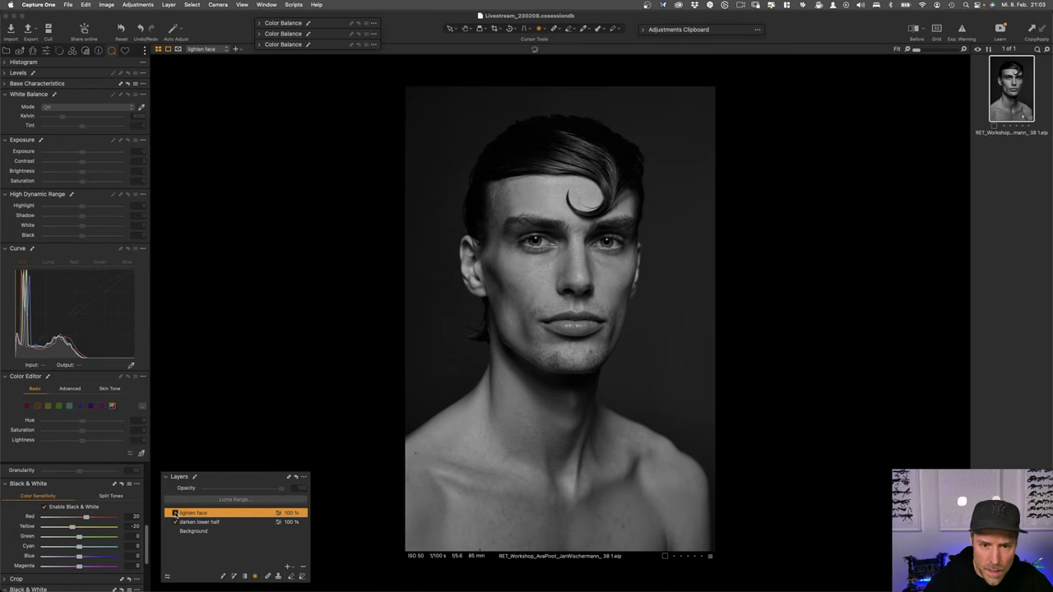
{"action": "left_click", "coordinate": [174, 512]}
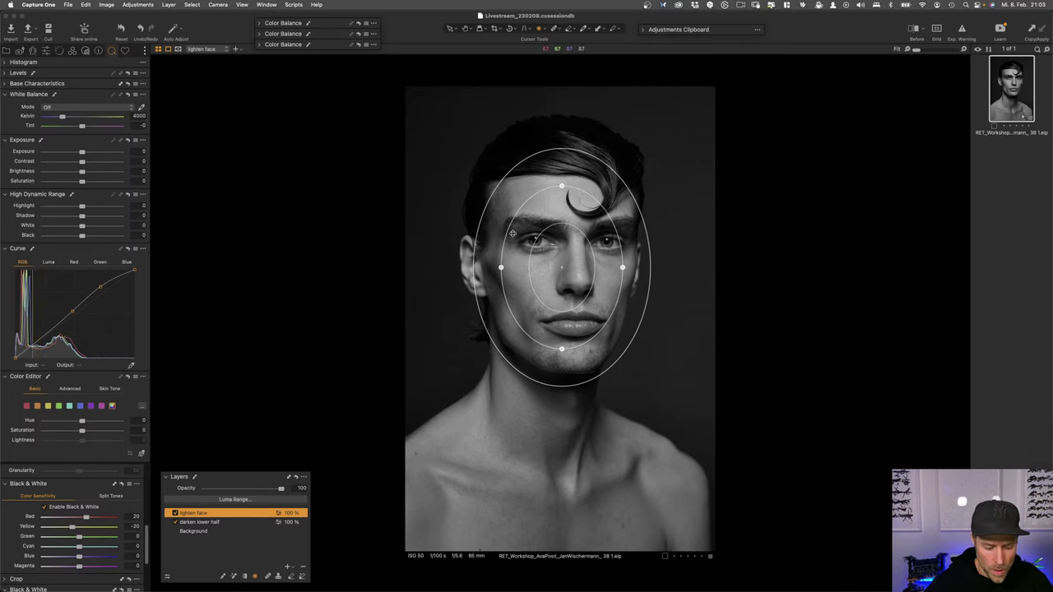
{"action": "key", "text": "v"}
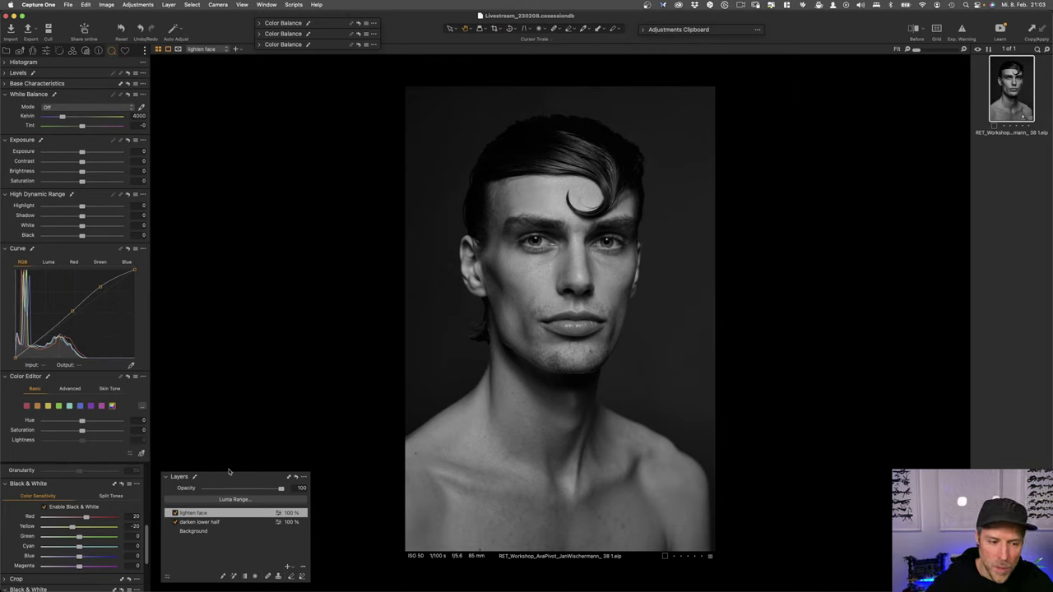
{"action": "left_click", "coordinate": [174, 513]}
{"action": "left_click", "coordinate": [174, 522]}
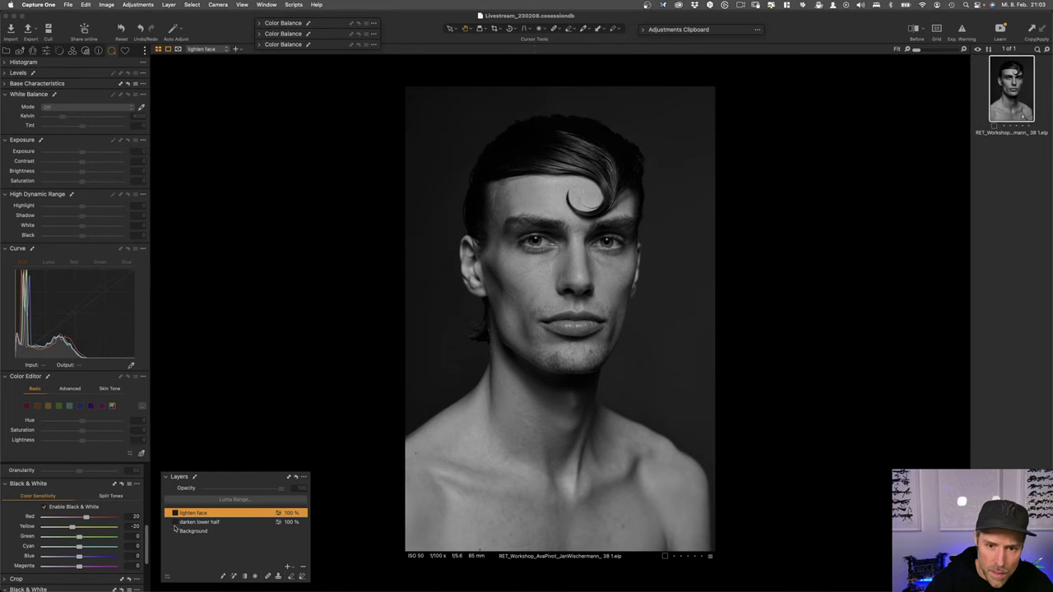
{"action": "left_click", "coordinate": [175, 522]}
{"action": "left_click", "coordinate": [174, 512]}
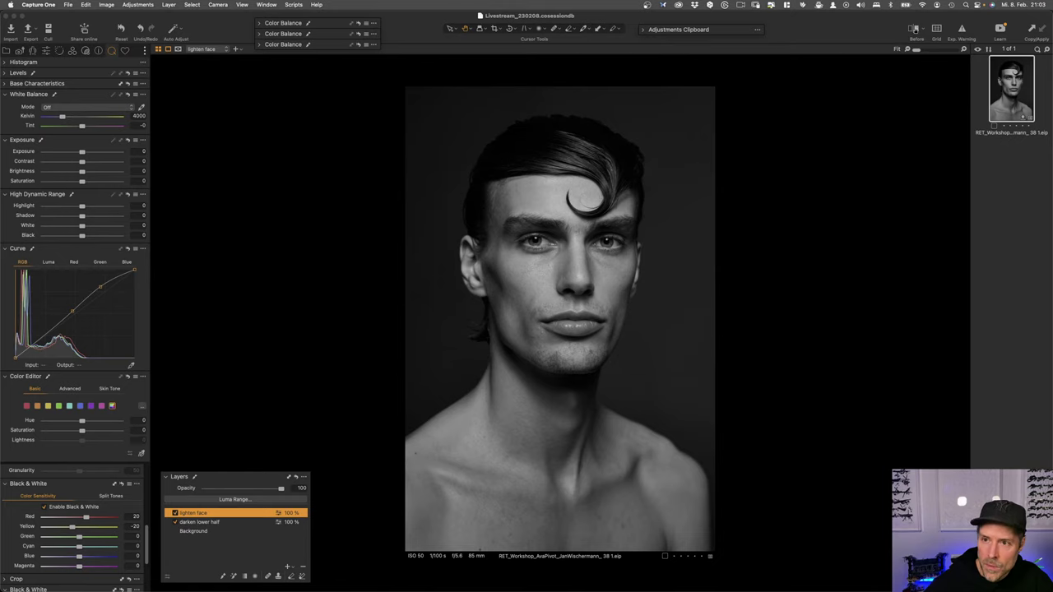
{"action": "left_click", "coordinate": [914, 30]}
{"action": "left_click", "coordinate": [915, 31]}
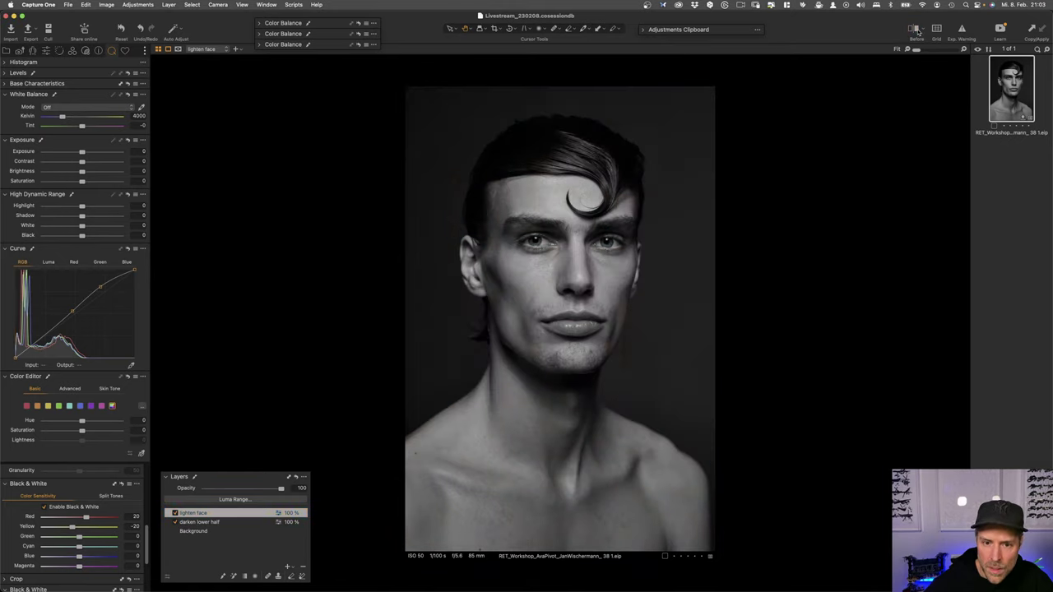
{"action": "left_click", "coordinate": [918, 32]}
{"action": "left_click", "coordinate": [919, 31]}
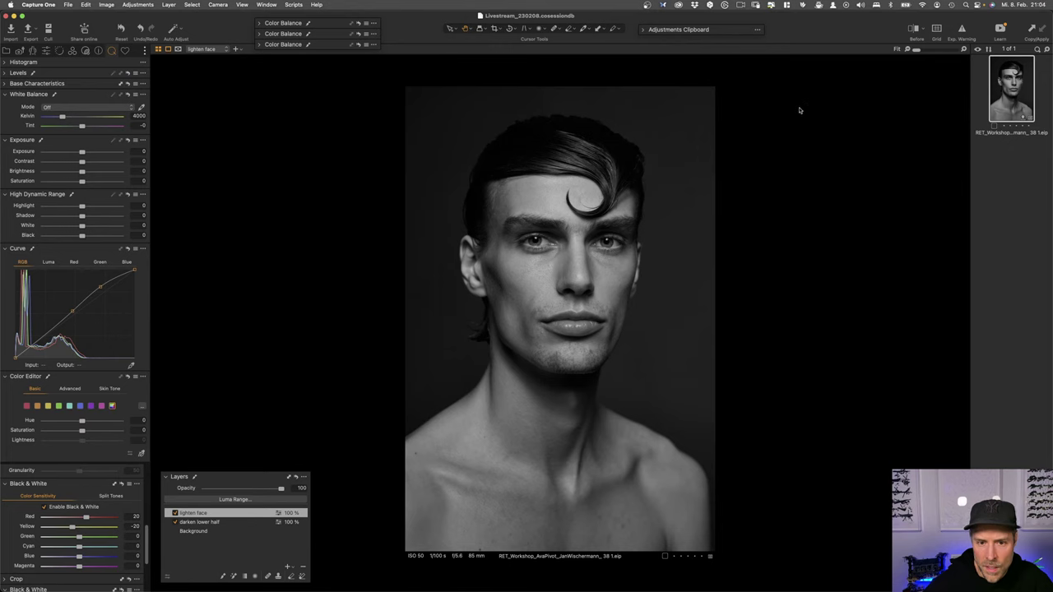
Step: Inspect the skin at 100% between the brows, then at 67% around the left ear and cheek
{"action": "left_click", "coordinate": [559, 238]}
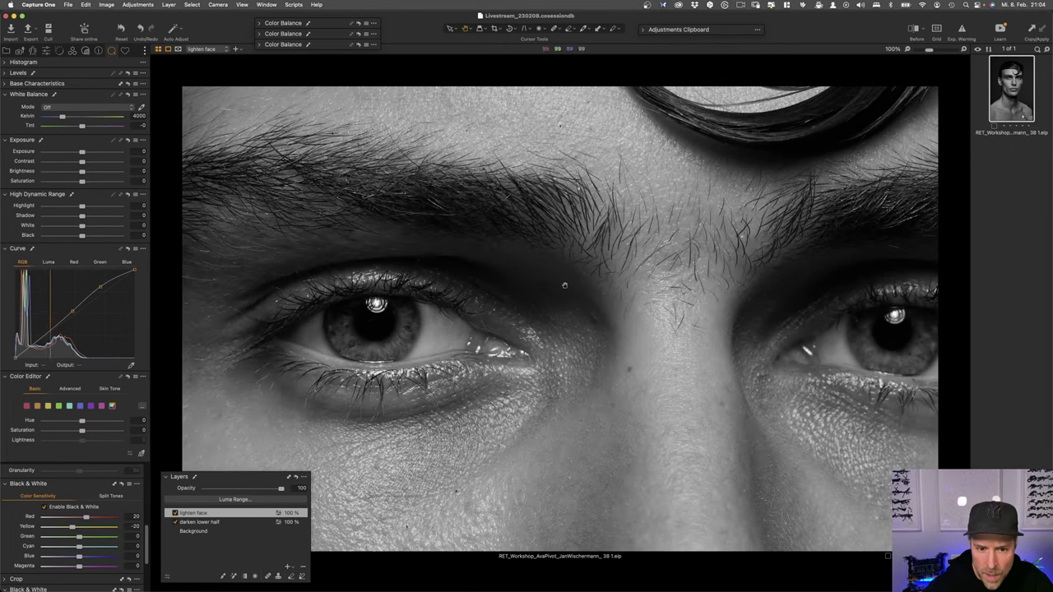
{"action": "left_click_drag", "start_coordinate": [569, 428], "coordinate": [583, 305]}
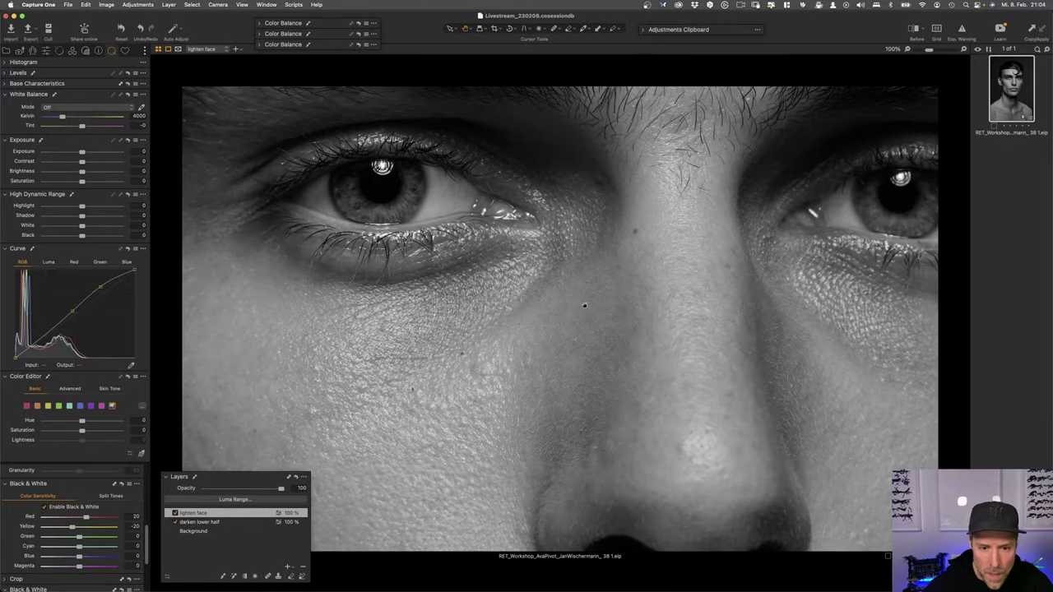
{"action": "key", "text": "super+minus"}
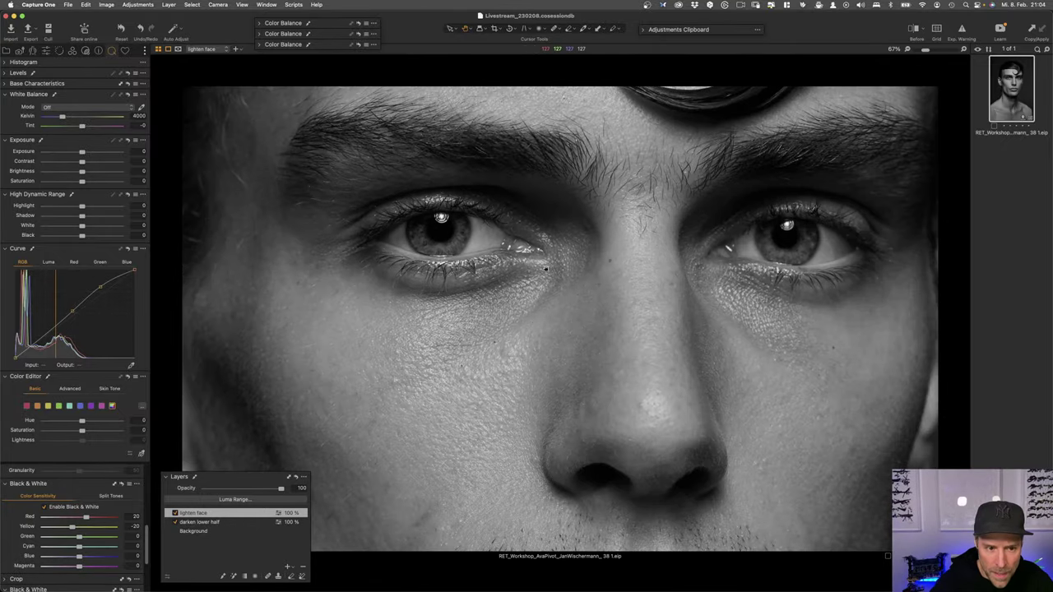
{"action": "left_click_drag", "start_coordinate": [369, 384], "coordinate": [531, 350]}
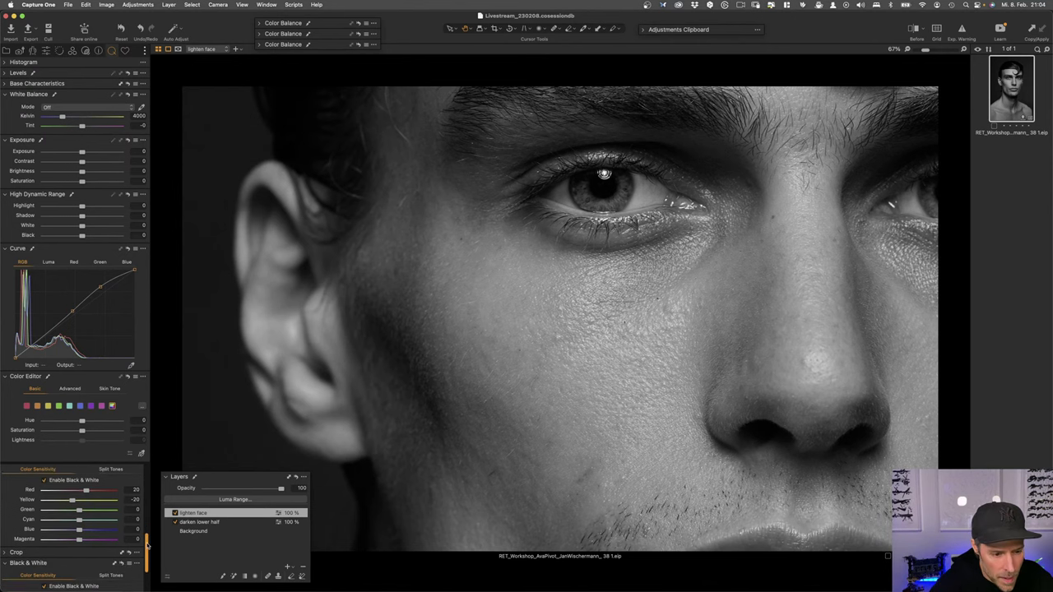
{"action": "scroll", "coordinate": [12, 510], "scroll_direction": "down", "scroll_amount": 1}
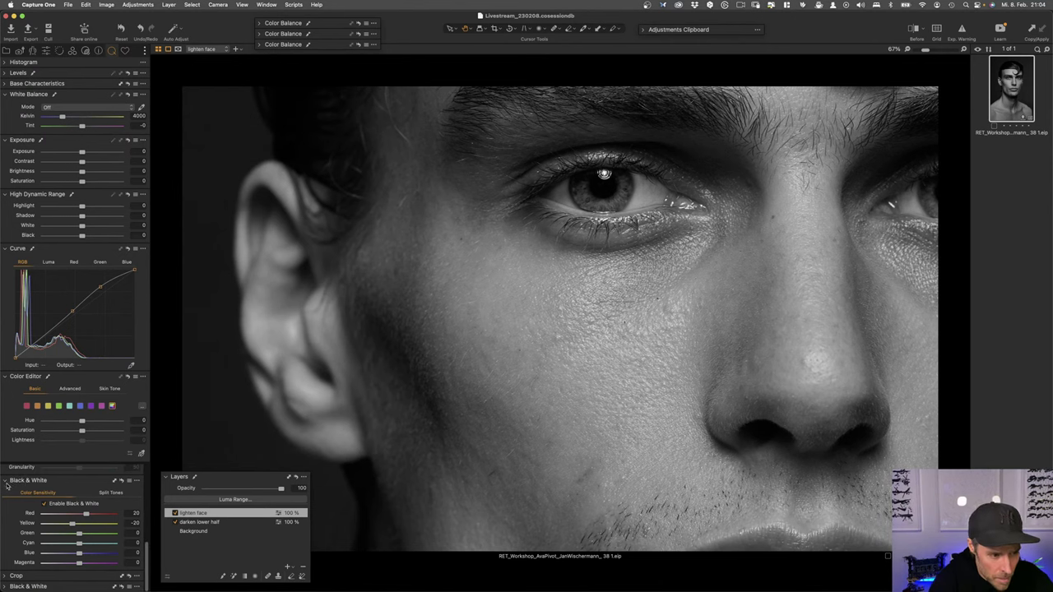
{"action": "scroll", "coordinate": [7, 485], "scroll_direction": "up", "scroll_amount": 3}
Step: Set Film Grain to Silver Rich with impact about 50 and check it on the cheek
{"action": "left_click", "coordinate": [55, 532]}
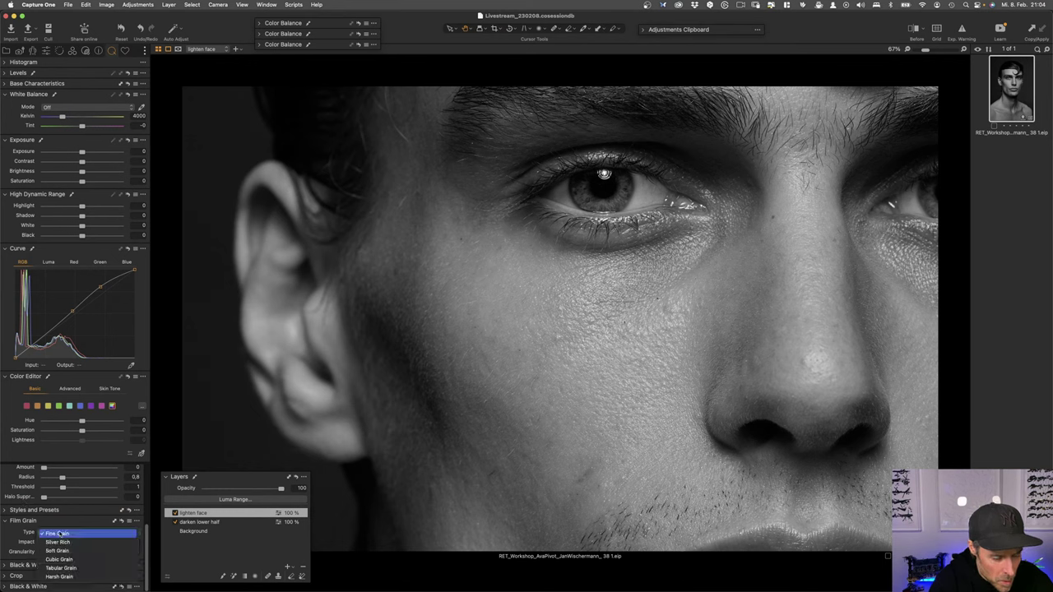
{"action": "left_click", "coordinate": [88, 538]}
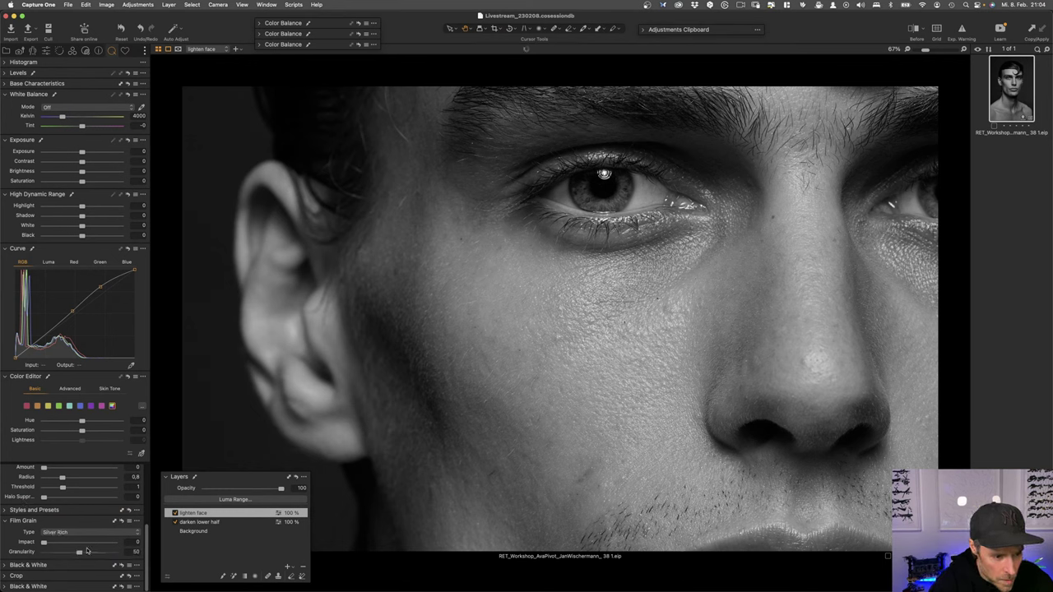
{"action": "left_click", "coordinate": [80, 543]}
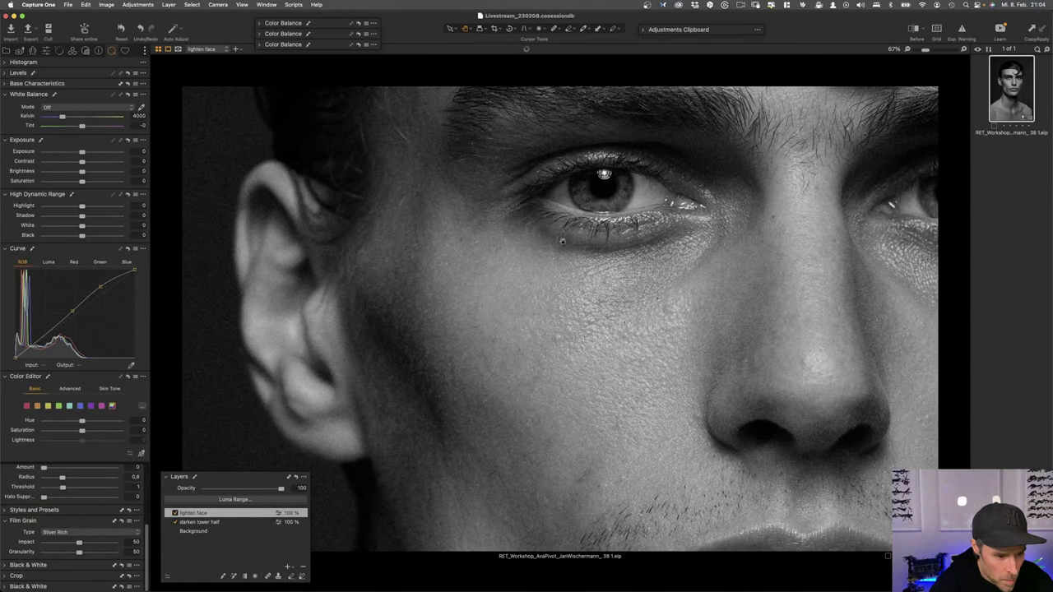
{"action": "left_click_drag", "start_coordinate": [604, 174], "coordinate": [721, 189]}
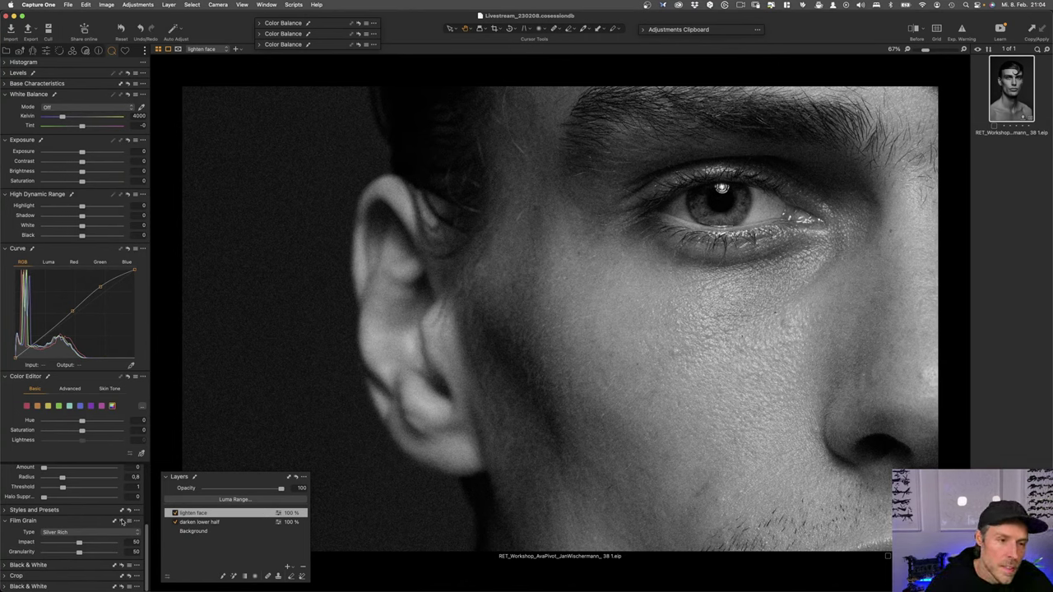
Step: Apply the same Silver Rich grain to the Background layer and review it across the image
{"action": "left_click", "coordinate": [120, 522]}
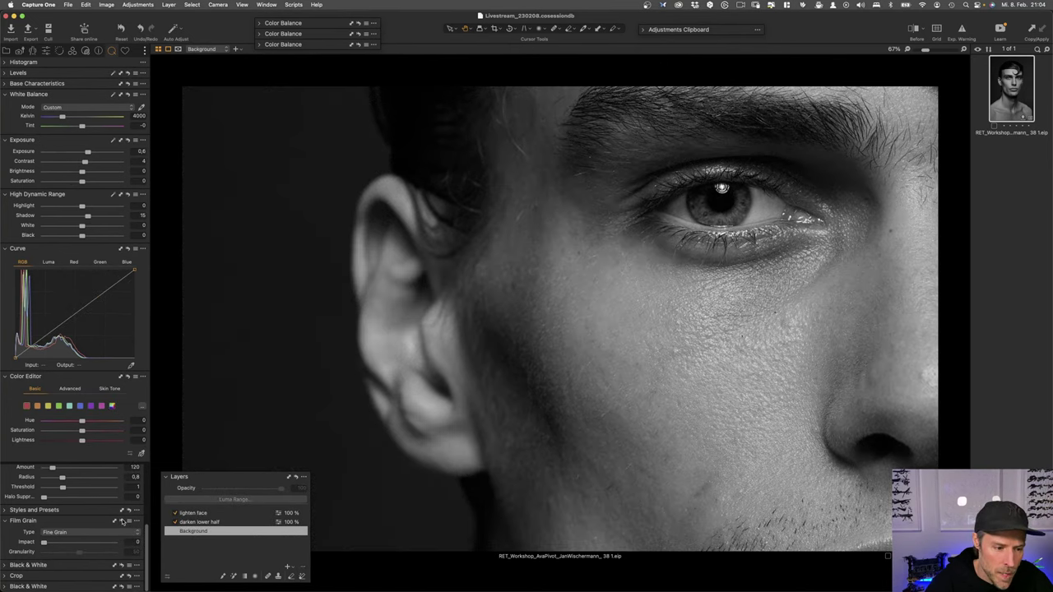
{"action": "left_click", "coordinate": [120, 522]}
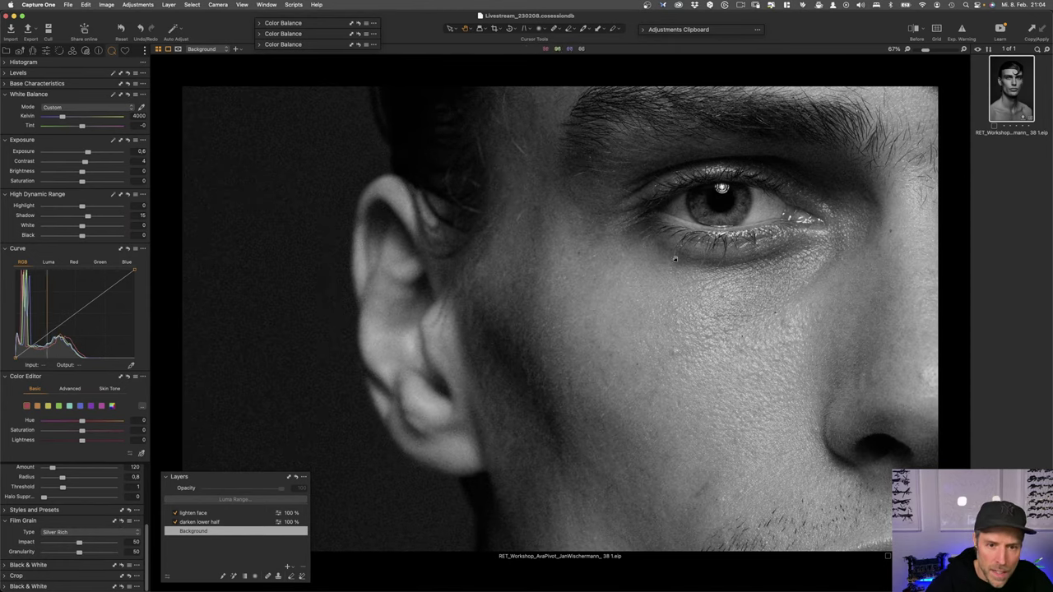
{"action": "scroll", "coordinate": [674, 254], "scroll_direction": "right", "scroll_amount": 5}
{"action": "scroll", "coordinate": [724, 237], "scroll_direction": "right", "scroll_amount": 6}
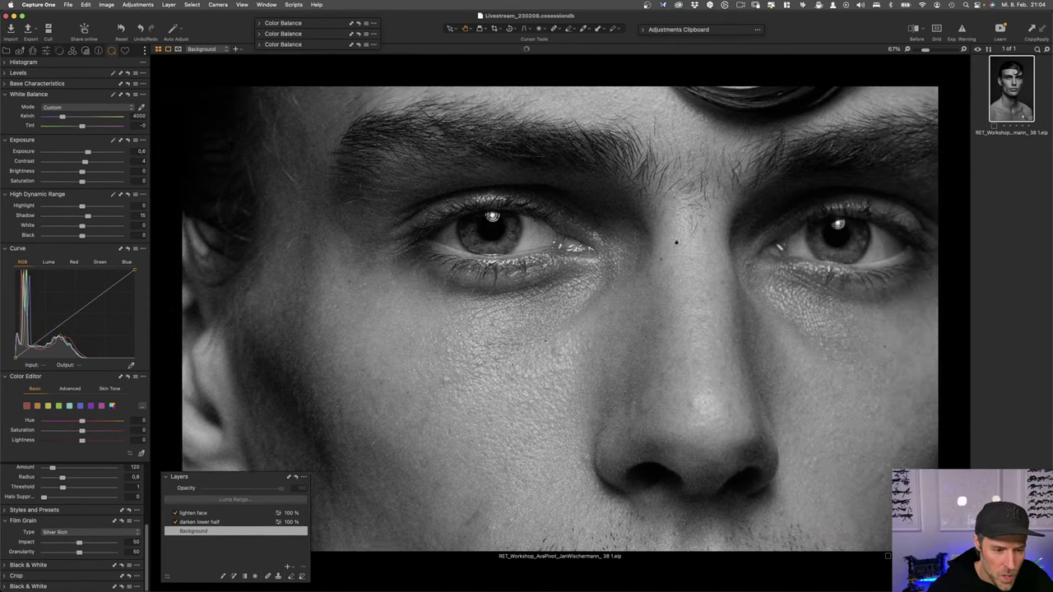
{"action": "scroll", "coordinate": [691, 373], "scroll_direction": "down", "scroll_amount": 5}
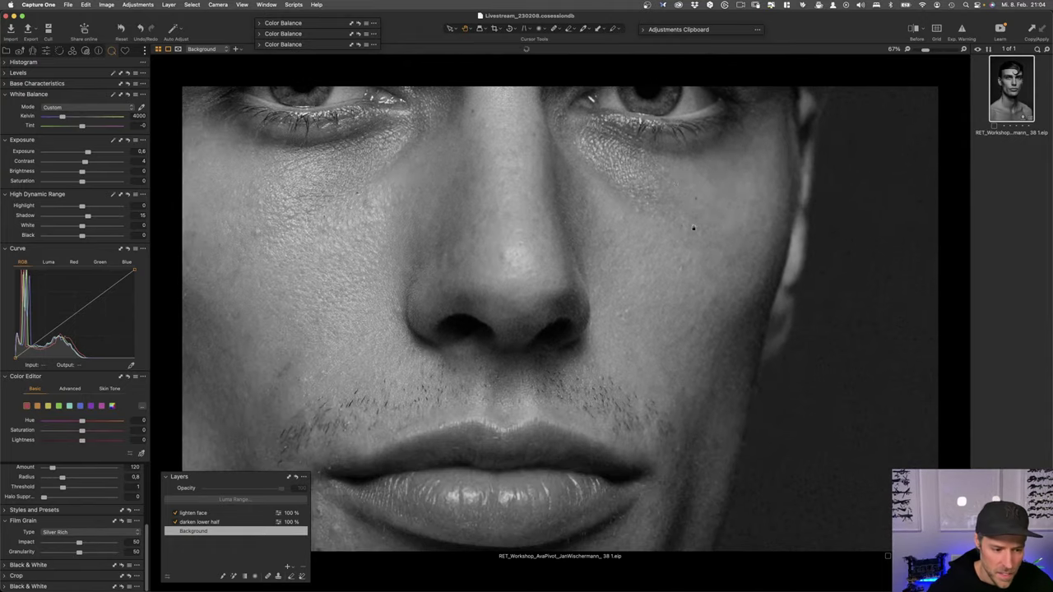
{"action": "scroll", "coordinate": [669, 251], "scroll_direction": "down", "scroll_amount": 4}
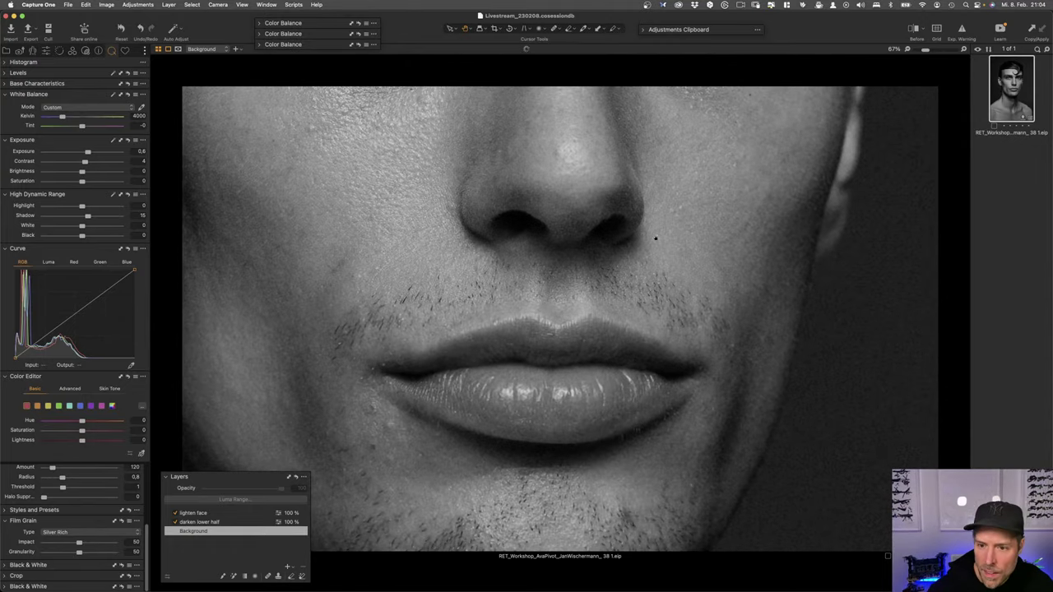
{"action": "scroll", "coordinate": [655, 238], "scroll_direction": "up", "scroll_amount": 8}
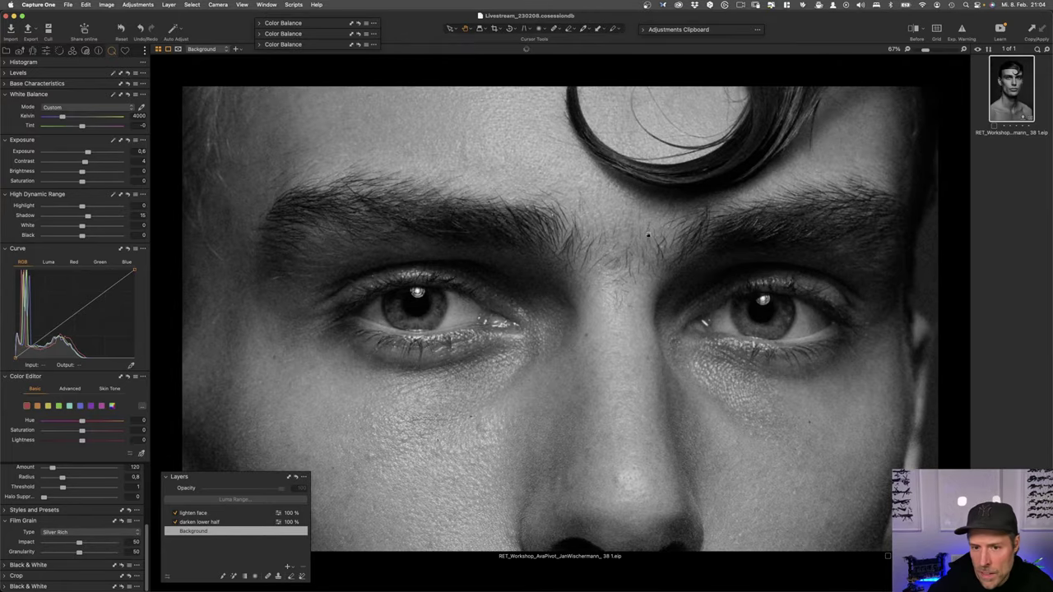
{"action": "scroll", "coordinate": [647, 235], "scroll_direction": "up", "scroll_amount": 10}
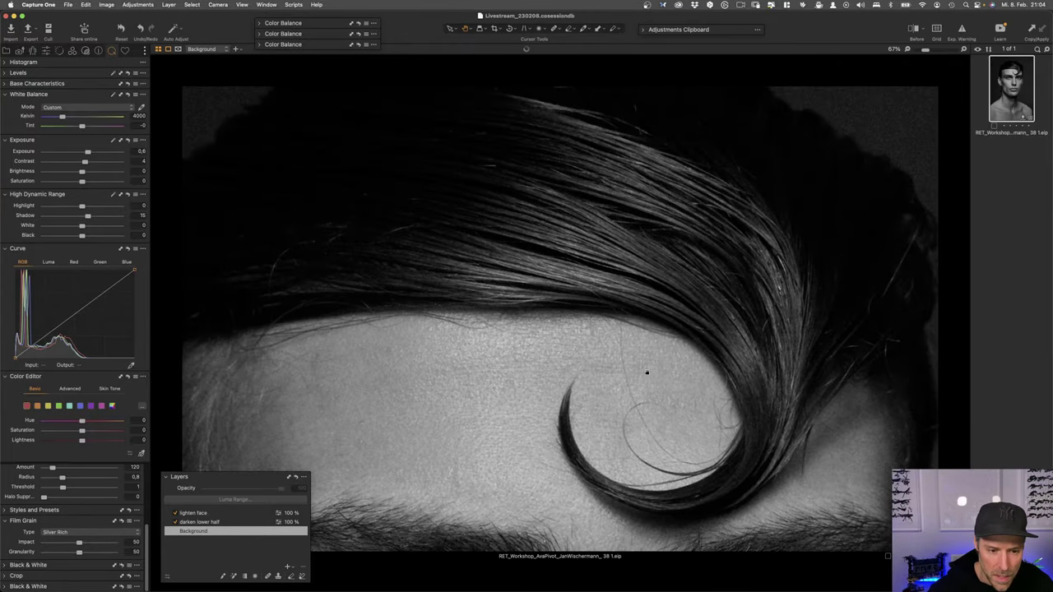
{"action": "scroll", "coordinate": [538, 247], "scroll_direction": "up", "scroll_amount": 5}
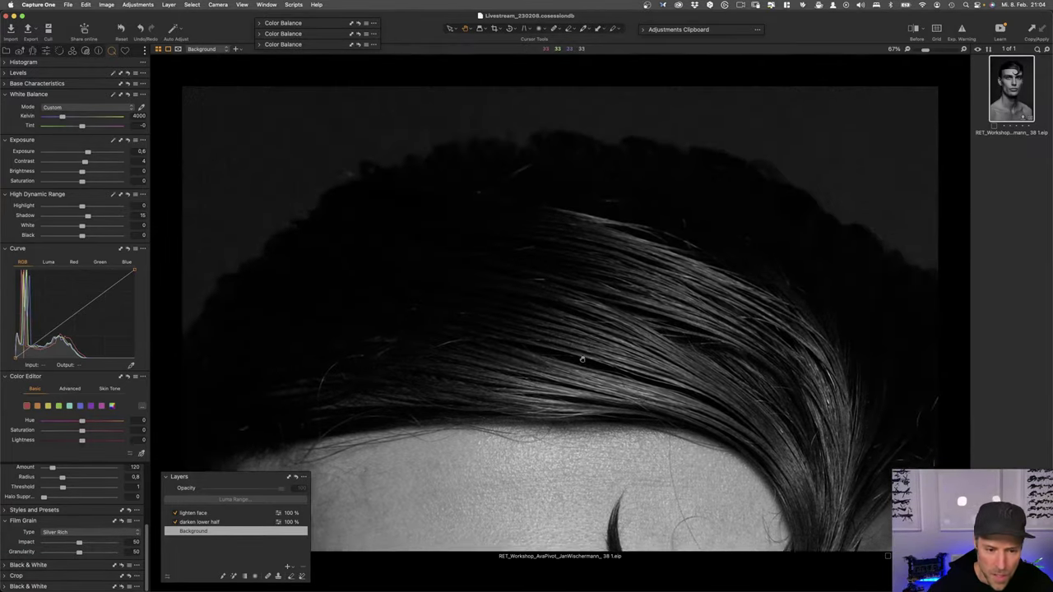
{"action": "scroll", "coordinate": [550, 294], "scroll_direction": "down", "scroll_amount": 4}
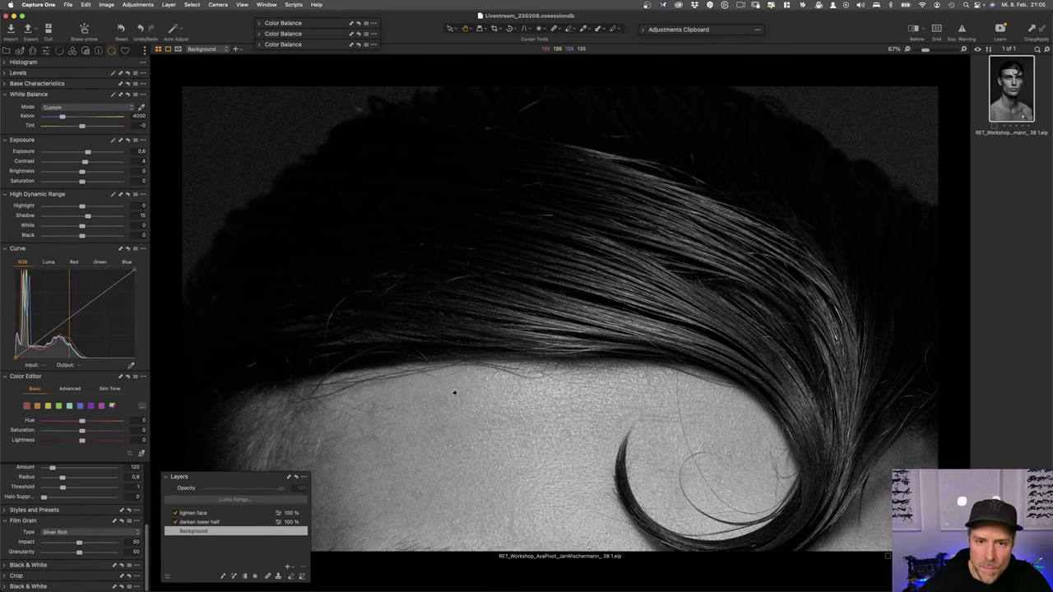
Step: Fit the whole black-and-white portrait back into the viewer
{"action": "key", "text": "super+0"}
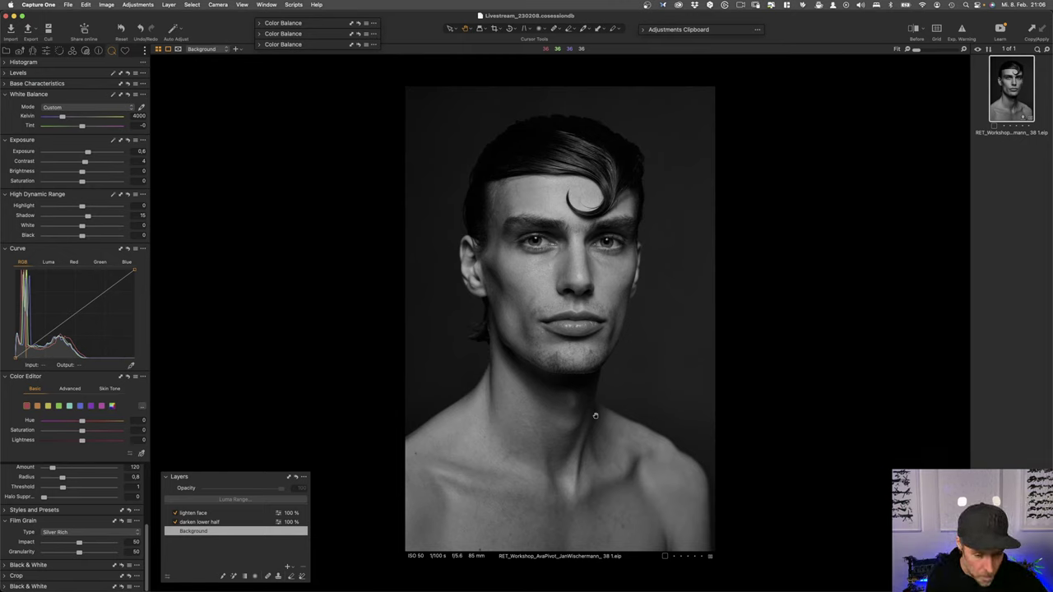
Step: Open the export settings to send the portrait to Photoshop as a PSD
{"action": "left_click", "coordinate": [28, 29]}
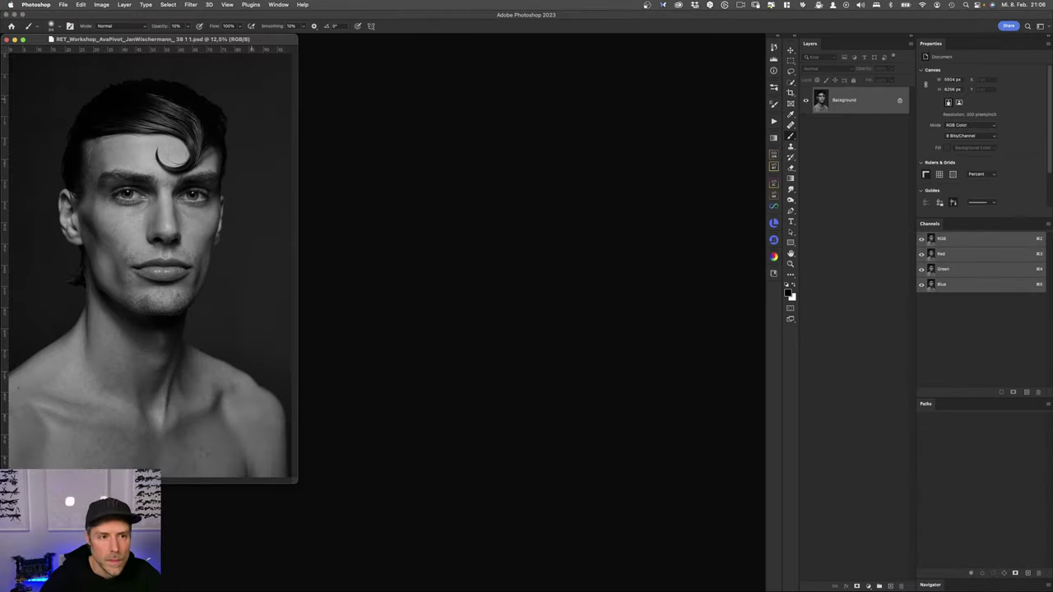
Step: Inspect the exported portrait's face full-screen up close, then close the PSD
{"action": "left_click_drag", "start_coordinate": [266, 39], "coordinate": [381, 65]}
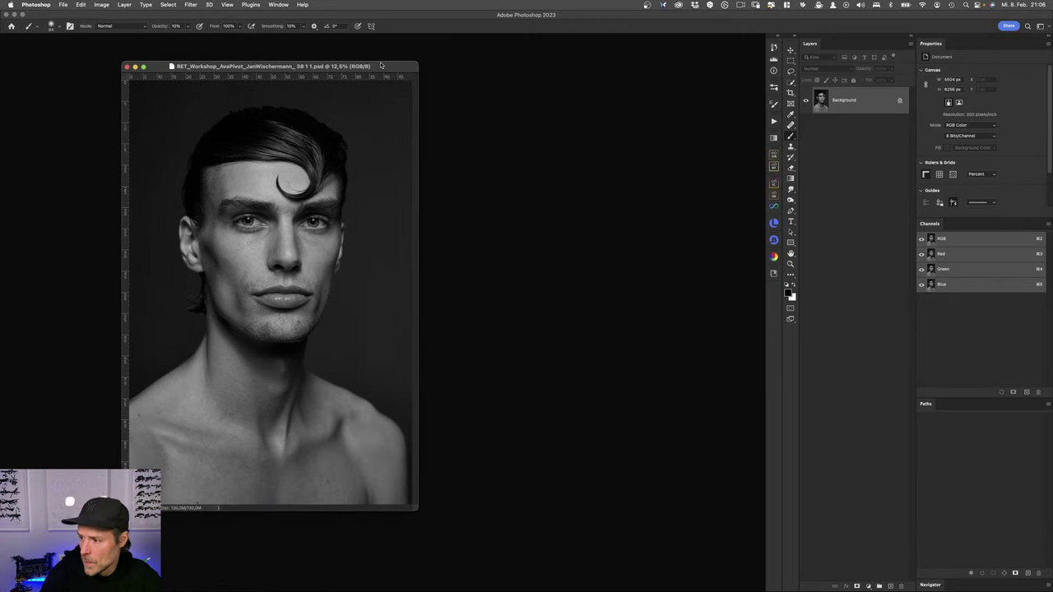
{"action": "key", "text": "f"}
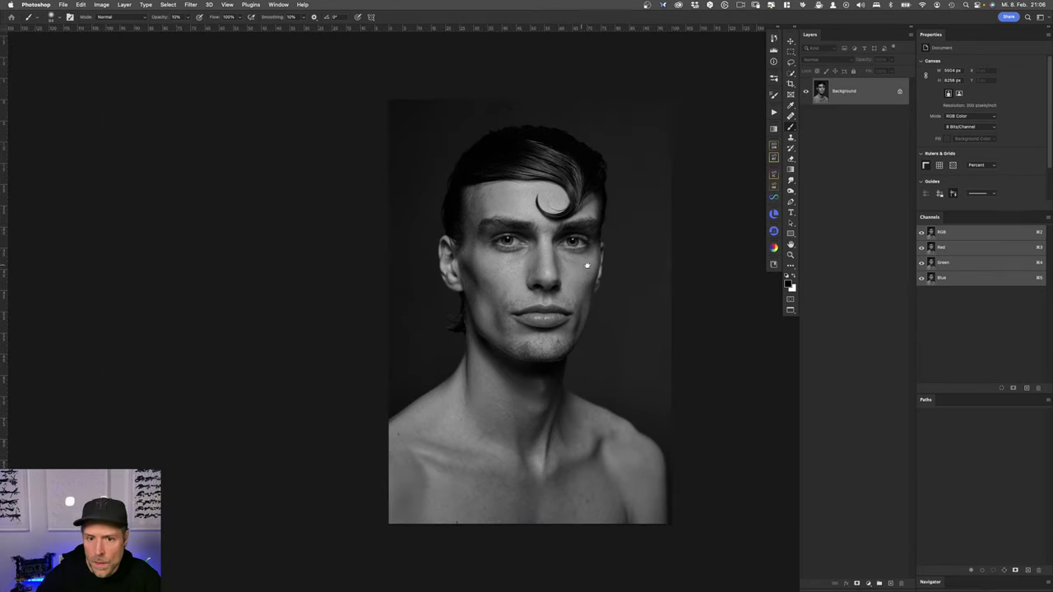
{"action": "scroll", "coordinate": [587, 266], "scroll_direction": "right", "scroll_amount": 3}
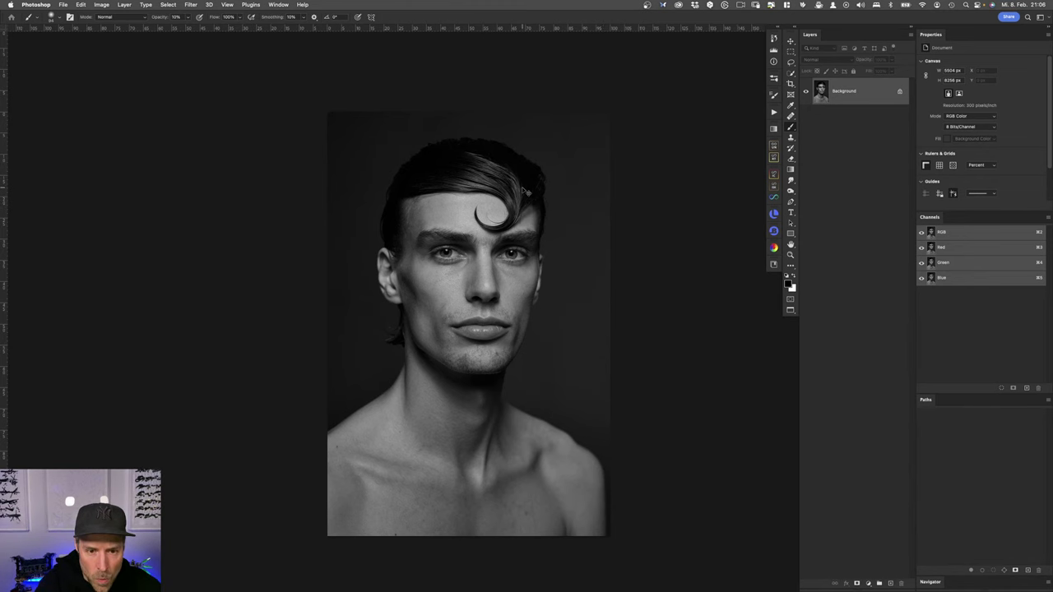
{"action": "scroll", "coordinate": [523, 189], "scroll_direction": "up", "scroll_amount": 5}
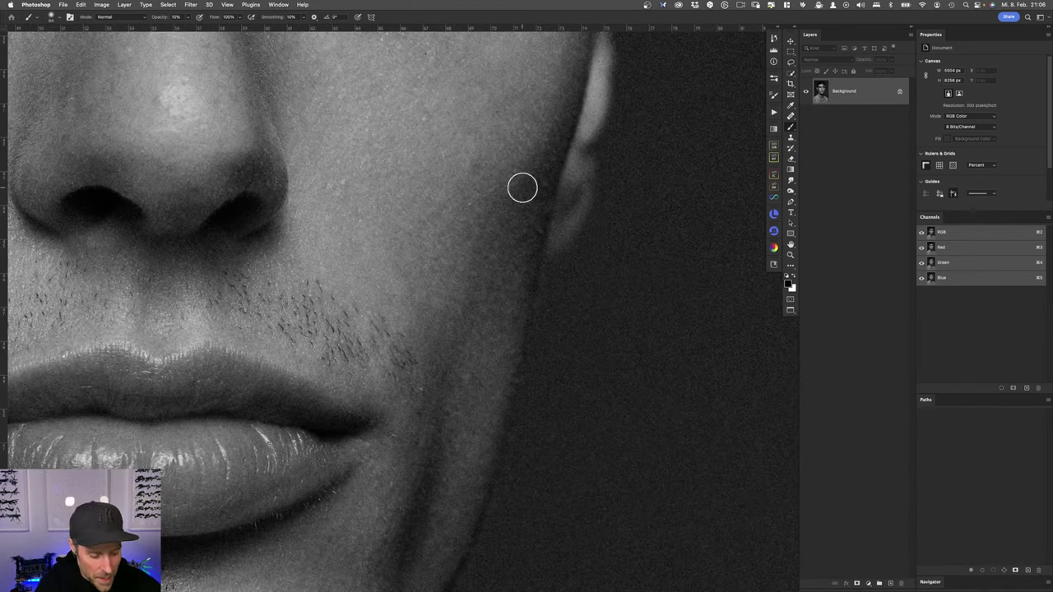
{"action": "scroll", "coordinate": [522, 189], "scroll_direction": "down", "scroll_amount": 2}
{"action": "scroll", "coordinate": [521, 190], "scroll_direction": "down", "scroll_amount": 3}
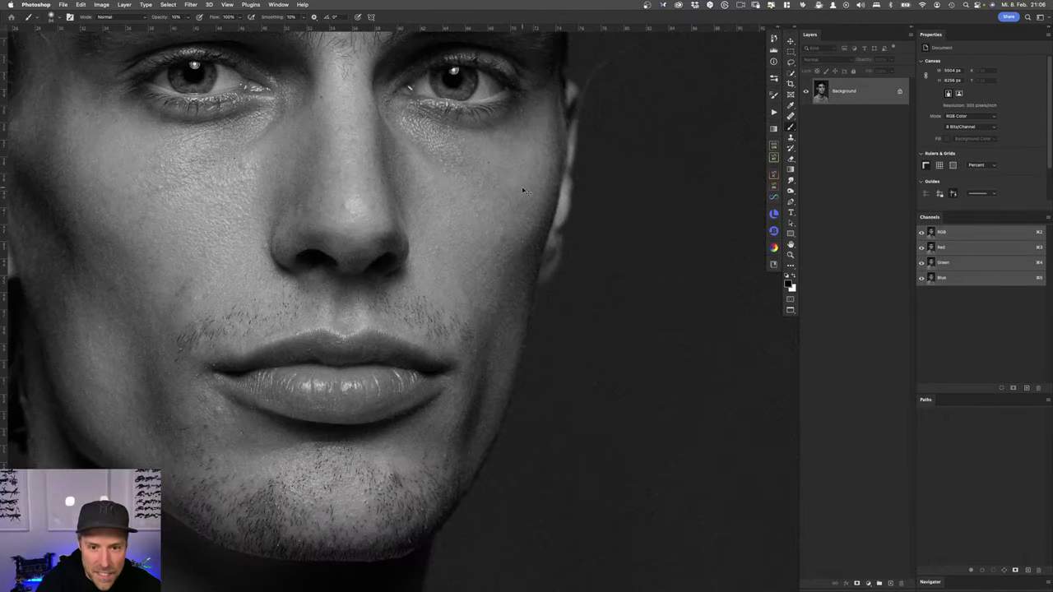
{"action": "key", "text": "super+w"}
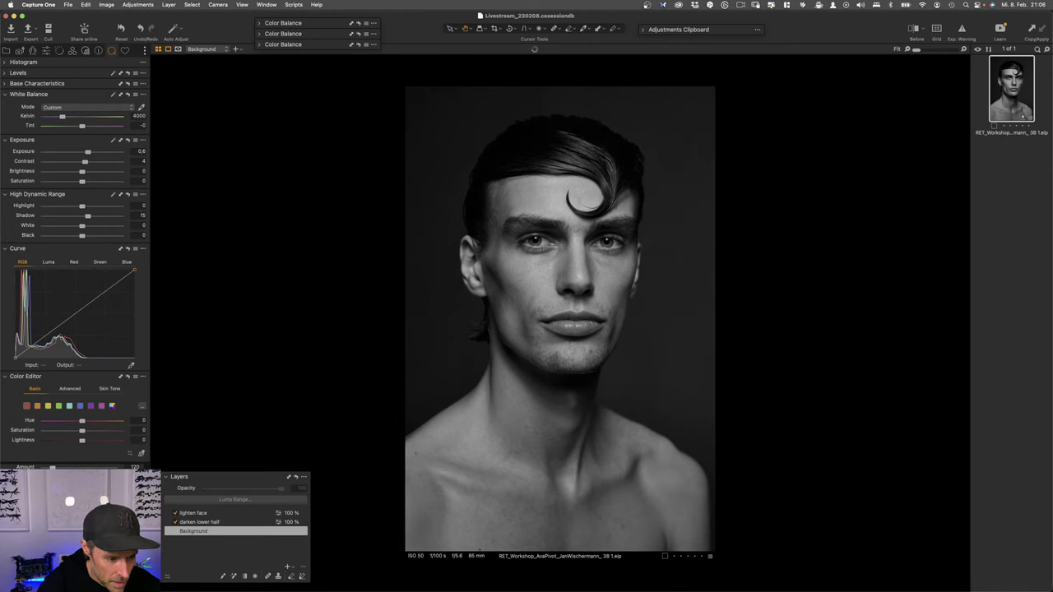
Step: Export one image with the PSD Adobe RGB (8bit) open in PS recipe
{"action": "left_click", "coordinate": [27, 30]}
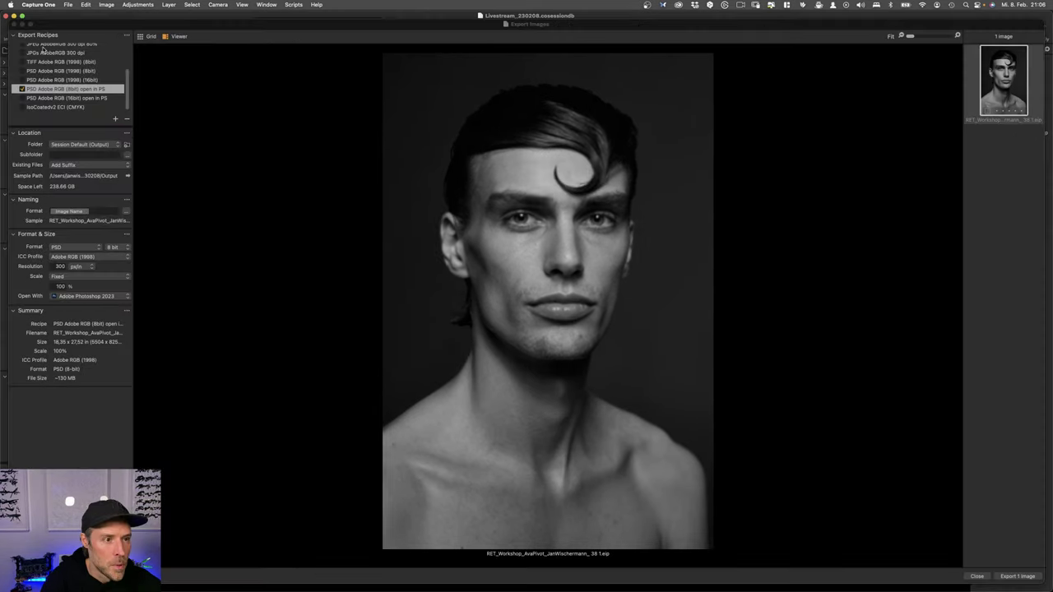
{"action": "left_click", "coordinate": [1015, 577]}
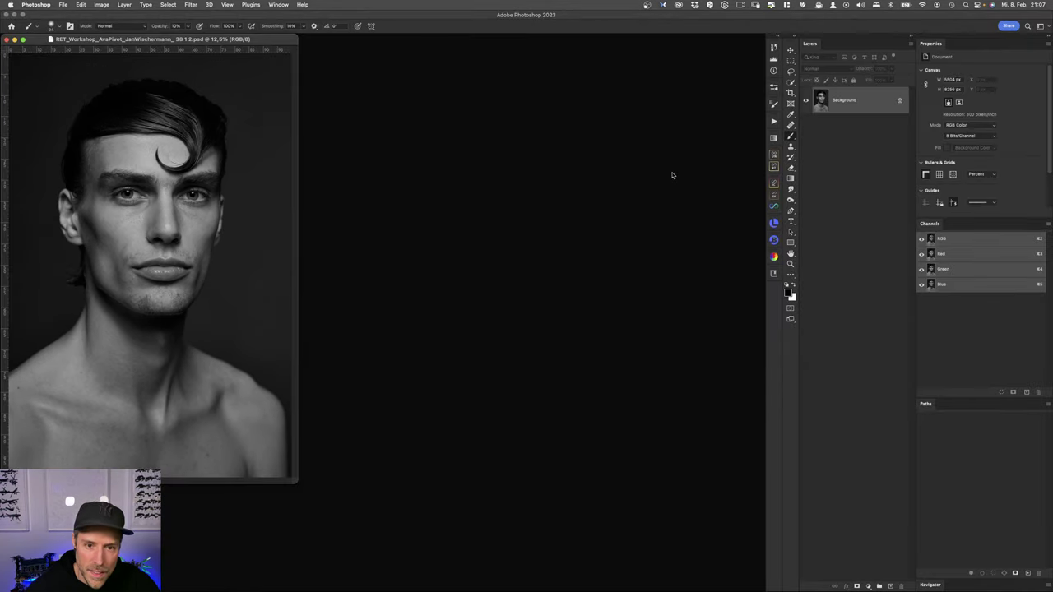
Step: Show the new PSD full-screen and zoom around the face and forehead curl
{"action": "key", "text": "f"}
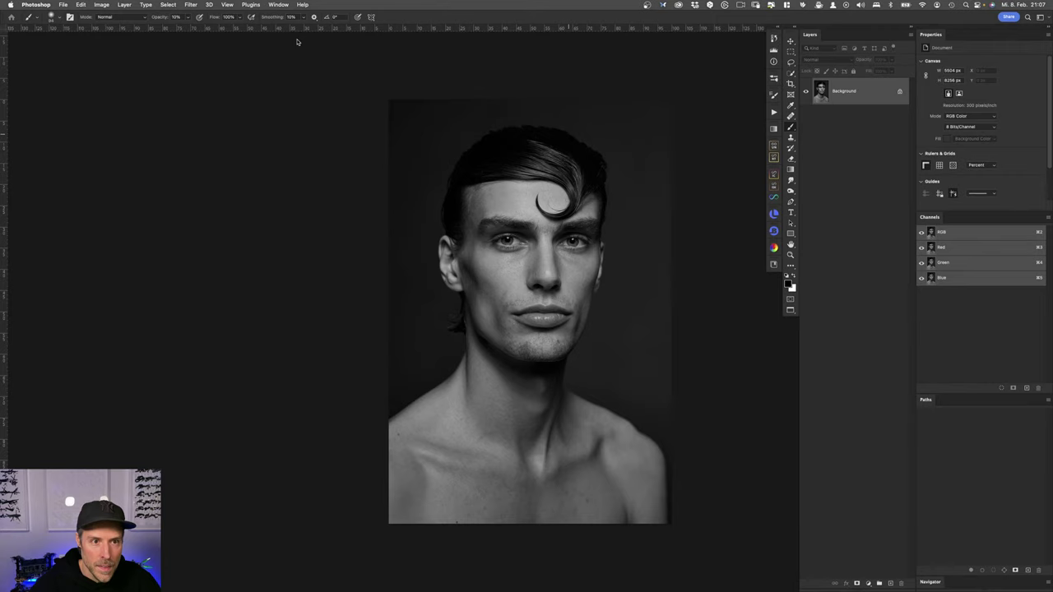
{"action": "scroll", "coordinate": [296, 42], "scroll_direction": "right", "scroll_amount": 3}
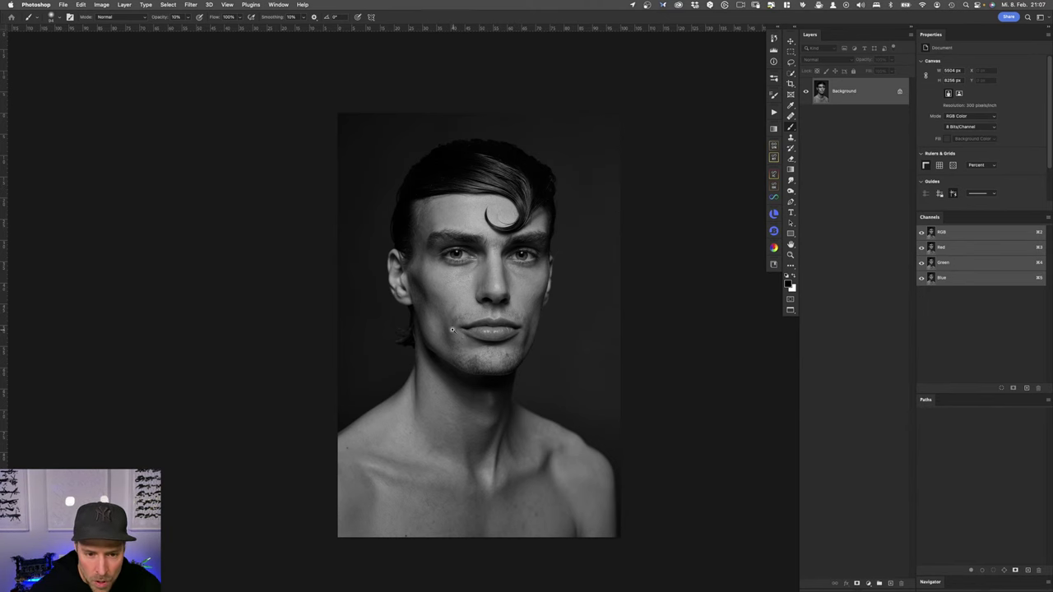
{"action": "scroll", "coordinate": [461, 330], "scroll_direction": "up", "scroll_amount": 5}
{"action": "scroll", "coordinate": [511, 310], "scroll_direction": "up", "scroll_amount": 3}
{"action": "scroll", "coordinate": [512, 310], "scroll_direction": "right", "scroll_amount": 4}
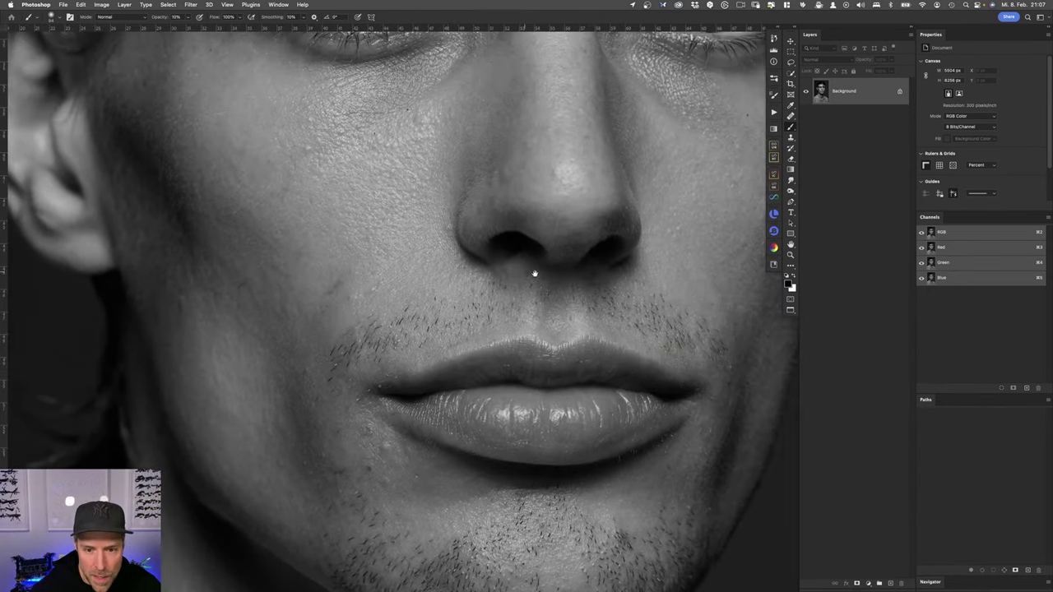
{"action": "scroll", "coordinate": [514, 244], "scroll_direction": "up", "scroll_amount": 2}
{"action": "scroll", "coordinate": [514, 244], "scroll_direction": "right", "scroll_amount": 2}
{"action": "scroll", "coordinate": [521, 222], "scroll_direction": "up", "scroll_amount": 6}
{"action": "scroll", "coordinate": [520, 222], "scroll_direction": "right", "scroll_amount": 1}
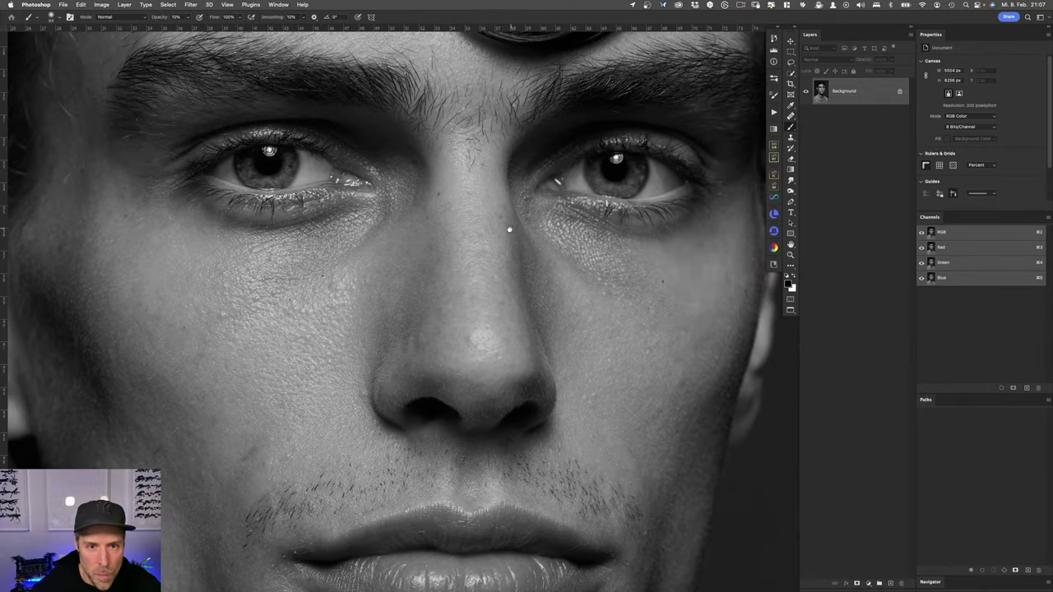
{"action": "scroll", "coordinate": [494, 324], "scroll_direction": "down", "scroll_amount": 5}
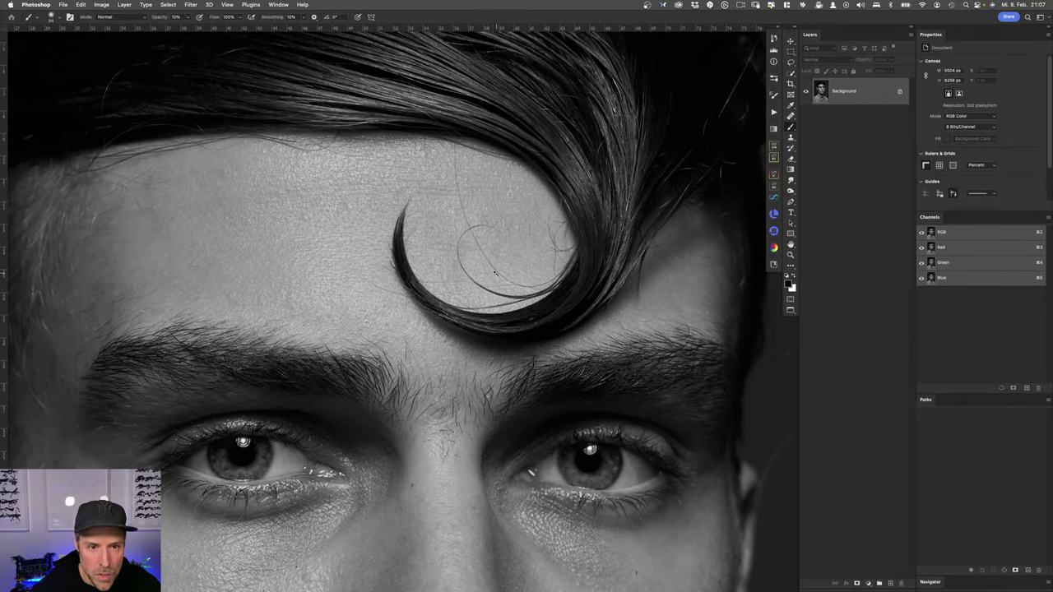
{"action": "scroll", "coordinate": [477, 306], "scroll_direction": "up", "scroll_amount": 1}
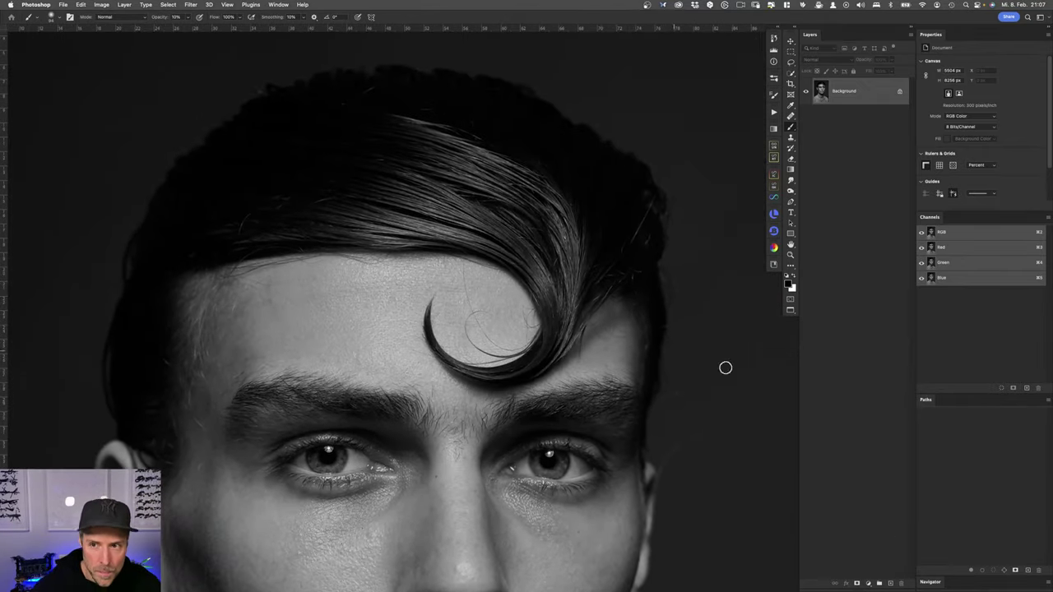
Step: Add a new notes layer named 'haare' above Background
{"action": "left_click", "coordinate": [893, 583]}
{"action": "type", "text": "ha"}
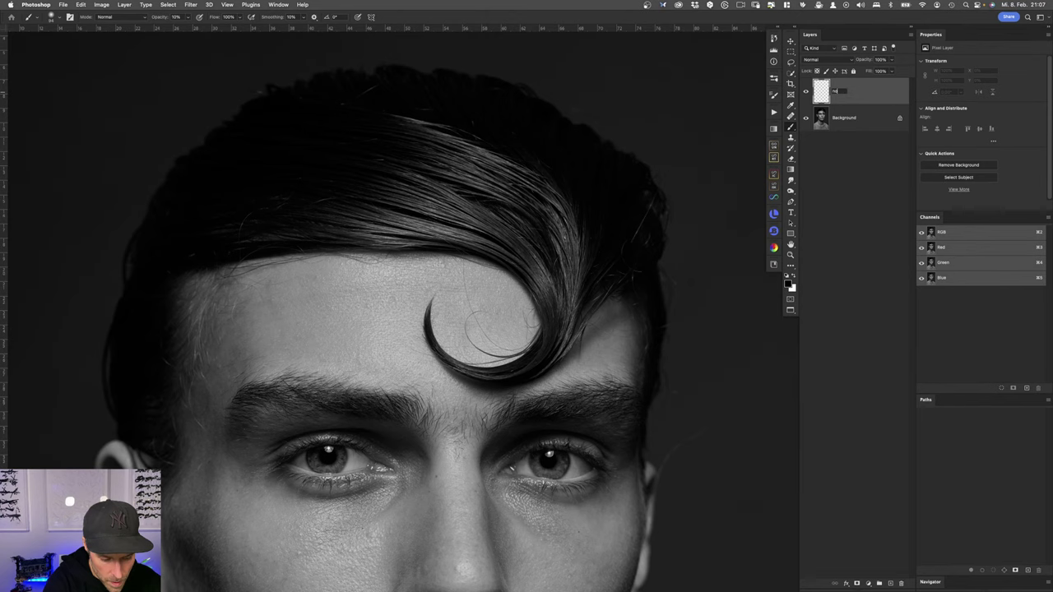
{"action": "type", "text": "are"}
{"action": "key", "text": "Return"}
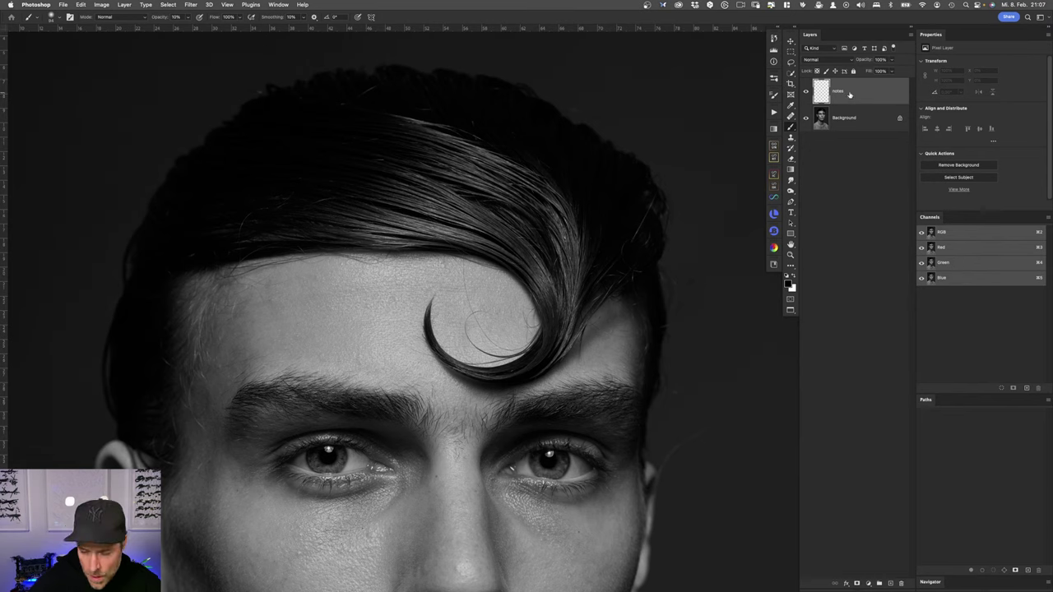
Step: Set the brush to fully saturated magenta with 0% smoothing and adjust size and hardness
{"action": "left_click", "coordinate": [788, 283]}
{"action": "left_click", "coordinate": [252, 117]}
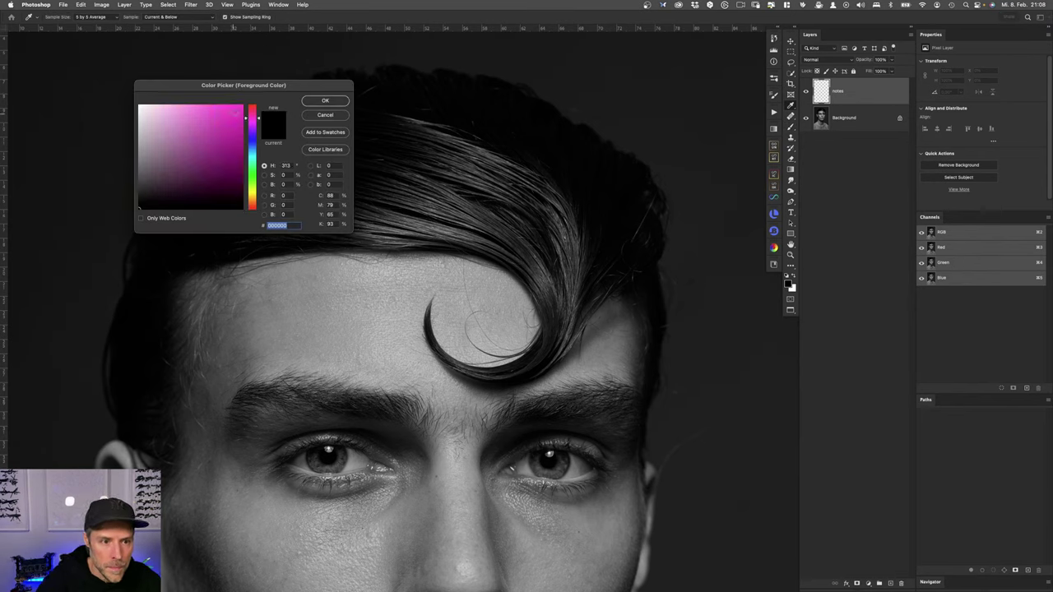
{"action": "left_click", "coordinate": [243, 106]}
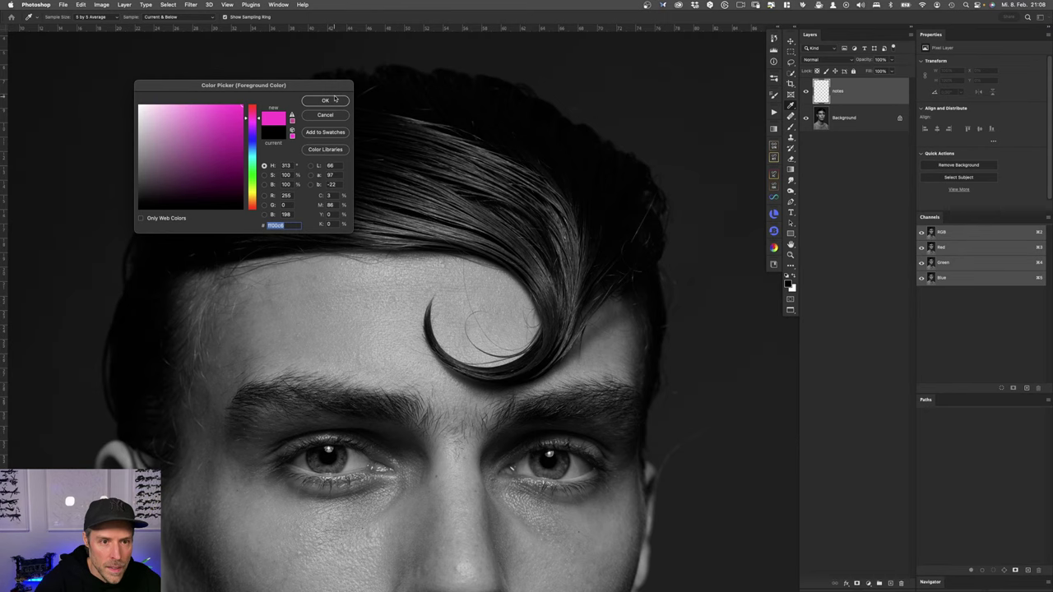
{"action": "left_click", "coordinate": [325, 100]}
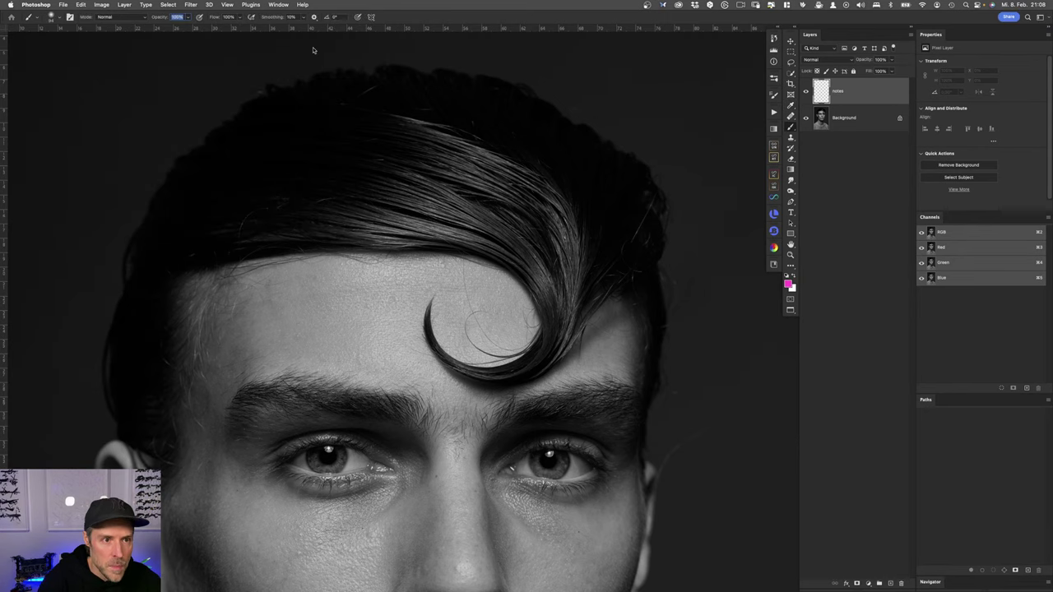
{"action": "left_click_drag", "start_coordinate": [271, 16], "coordinate": [252, 16]}
{"action": "mouse_move", "coordinate": [370, 129]}
{"action": "left_mouse_down"}
{"action": "mouse_move", "coordinate": [360, 127]}
{"action": "mouse_move", "coordinate": [371, 104]}
{"action": "left_mouse_up"}
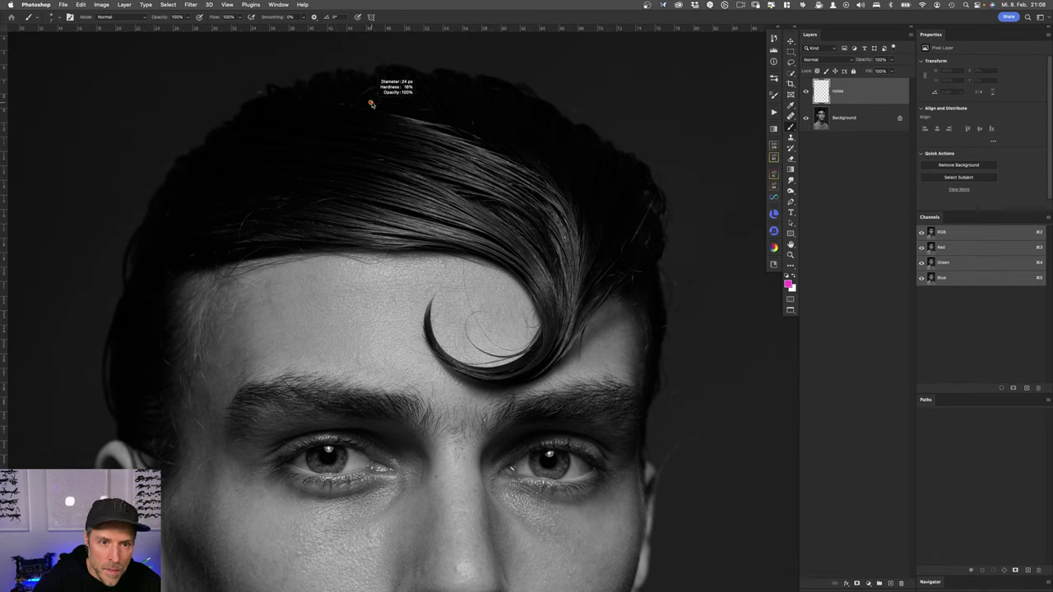
Step: Mark the stray hairs along the top of the hair in magenta
{"action": "mouse_move", "coordinate": [237, 240]}
{"action": "left_mouse_down"}
{"action": "mouse_move", "coordinate": [301, 187]}
{"action": "mouse_move", "coordinate": [338, 193]}
{"action": "left_mouse_up"}
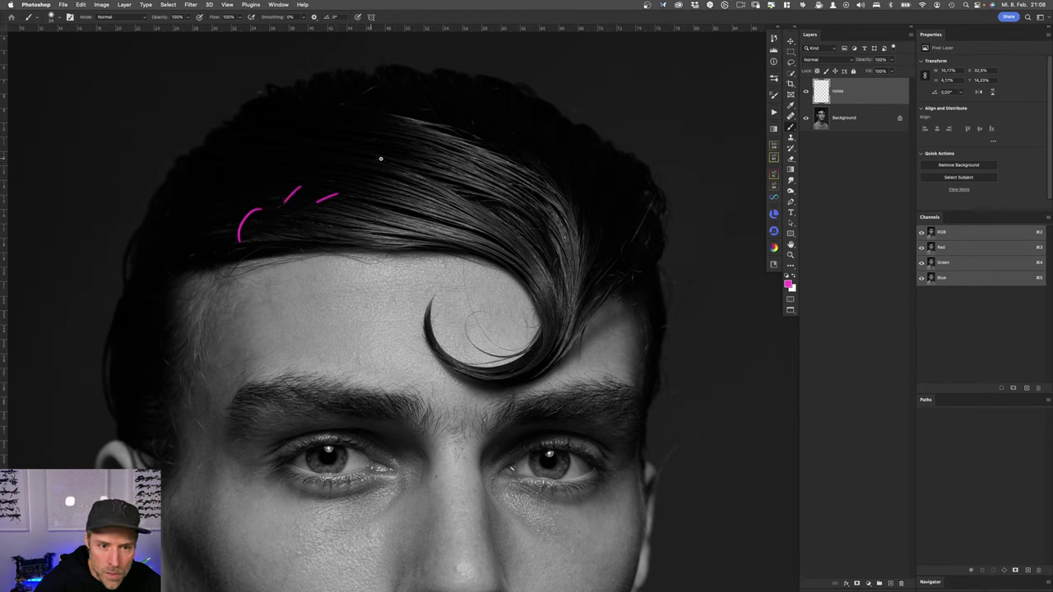
{"action": "mouse_move", "coordinate": [372, 159]}
{"action": "left_mouse_down"}
{"action": "mouse_move", "coordinate": [387, 156]}
{"action": "mouse_move", "coordinate": [378, 138]}
{"action": "left_mouse_up"}
{"action": "left_click_drag", "start_coordinate": [344, 107], "coordinate": [383, 81]}
{"action": "mouse_move", "coordinate": [413, 108]}
{"action": "left_mouse_down"}
{"action": "mouse_move", "coordinate": [437, 107]}
{"action": "mouse_move", "coordinate": [473, 140]}
{"action": "left_mouse_up"}
{"action": "left_click_drag", "start_coordinate": [502, 187], "coordinate": [529, 195]}
{"action": "scroll", "coordinate": [587, 228], "scroll_direction": "right", "scroll_amount": 3}
{"action": "scroll", "coordinate": [513, 212], "scroll_direction": "up", "scroll_amount": 3}
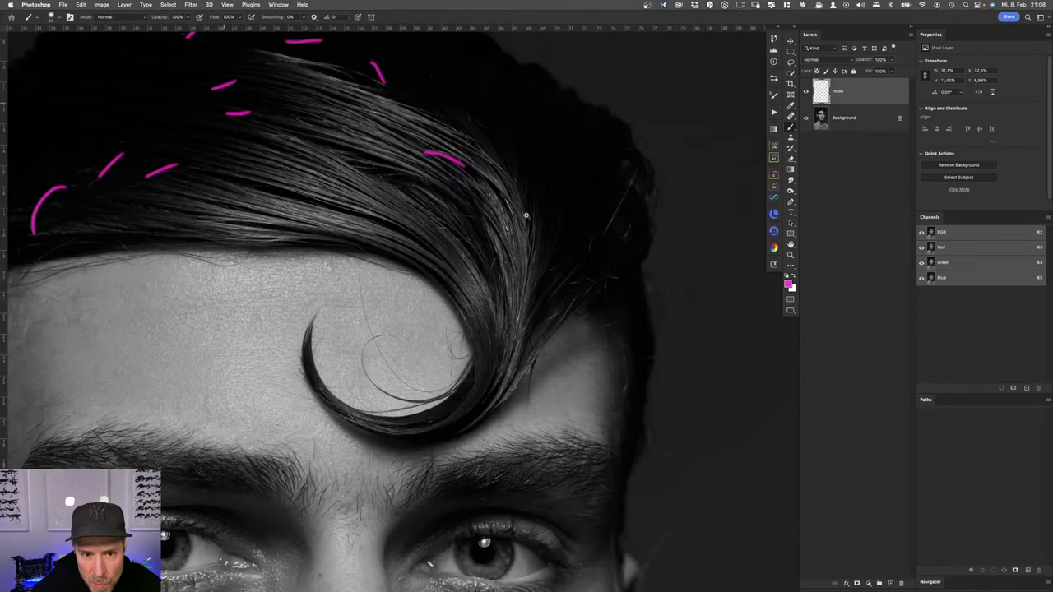
{"action": "scroll", "coordinate": [525, 216], "scroll_direction": "up", "scroll_amount": 2}
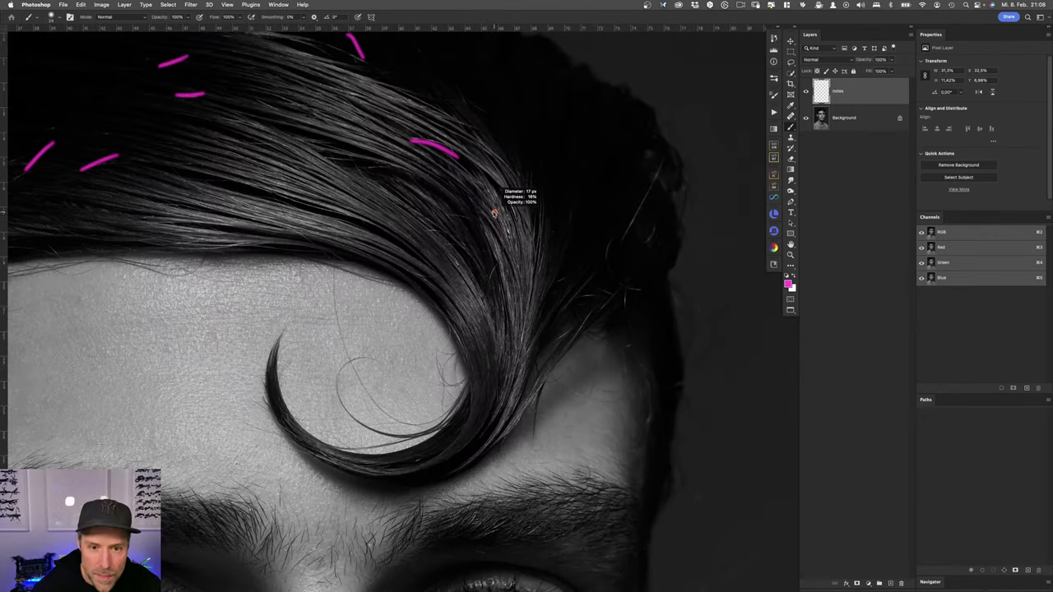
Step: Mark the stray hairs on the hair's right edge and beside the curl
{"action": "left_click_drag", "start_coordinate": [501, 186], "coordinate": [515, 222]}
{"action": "scroll", "coordinate": [535, 210], "scroll_direction": "left", "scroll_amount": 2}
{"action": "scroll", "coordinate": [535, 210], "scroll_direction": "down", "scroll_amount": 1}
{"action": "scroll", "coordinate": [518, 206], "scroll_direction": "left", "scroll_amount": 1}
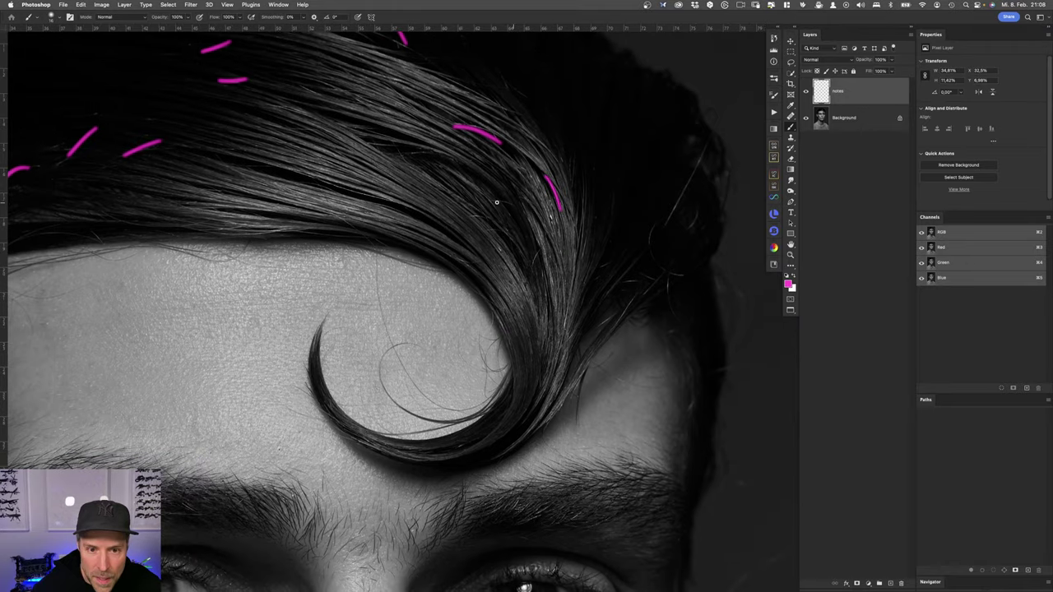
{"action": "left_click_drag", "start_coordinate": [491, 200], "coordinate": [517, 205]}
{"action": "left_click_drag", "start_coordinate": [467, 217], "coordinate": [485, 215]}
{"action": "mouse_move", "coordinate": [487, 233]}
{"action": "left_mouse_down"}
{"action": "mouse_move", "coordinate": [512, 229]}
{"action": "mouse_move", "coordinate": [502, 255]}
{"action": "mouse_move", "coordinate": [481, 258]}
{"action": "left_mouse_up"}
{"action": "left_click_drag", "start_coordinate": [543, 247], "coordinate": [533, 269]}
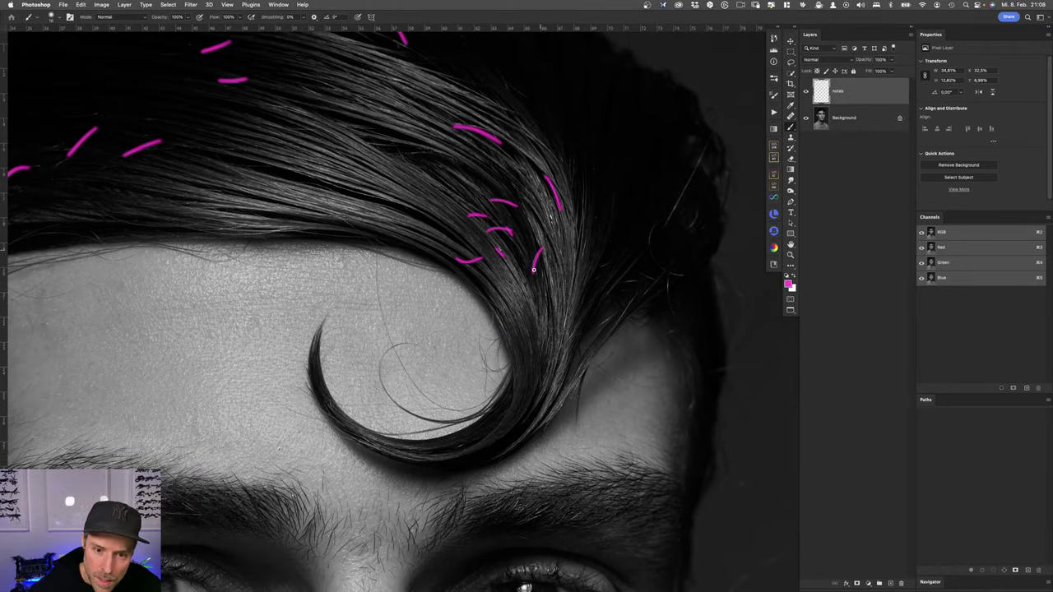
Step: Mark the short and flyaway hairs toward and above the right temple
{"action": "left_click", "coordinate": [596, 216]}
{"action": "left_click", "coordinate": [612, 241]}
{"action": "mouse_move", "coordinate": [599, 268]}
{"action": "left_mouse_down"}
{"action": "mouse_move", "coordinate": [615, 261]}
{"action": "mouse_move", "coordinate": [603, 280]}
{"action": "mouse_move", "coordinate": [649, 282]}
{"action": "left_mouse_up"}
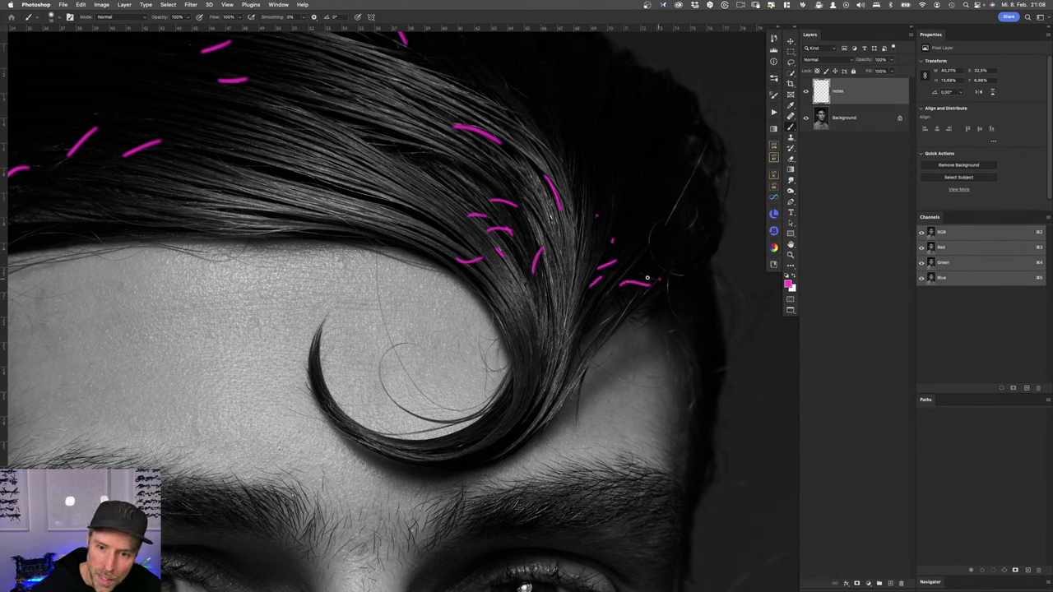
{"action": "left_click_drag", "start_coordinate": [636, 275], "coordinate": [659, 279]}
{"action": "left_click_drag", "start_coordinate": [667, 277], "coordinate": [678, 317]}
{"action": "left_click_drag", "start_coordinate": [650, 223], "coordinate": [680, 274]}
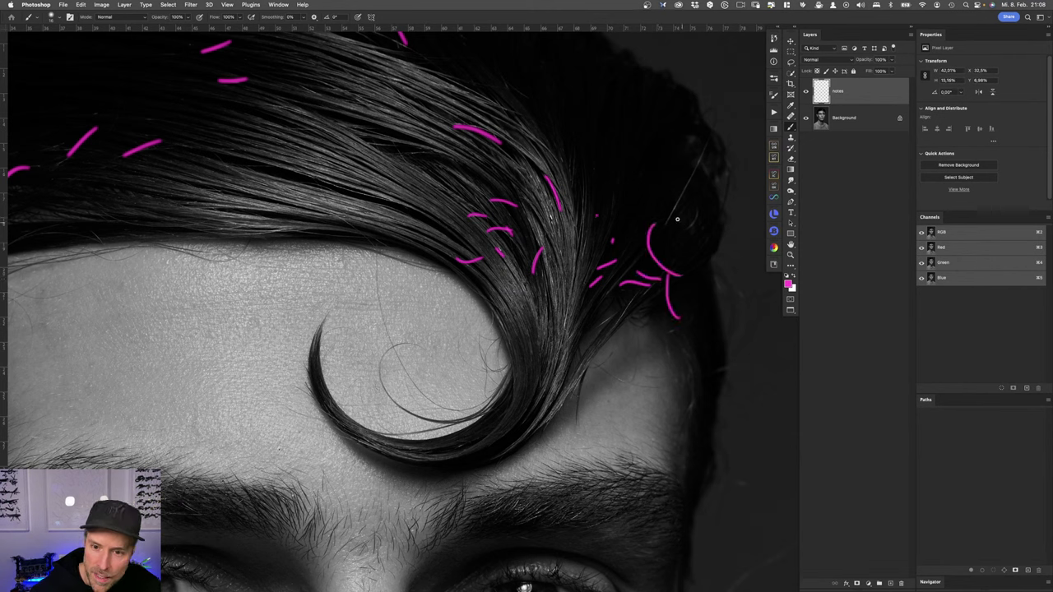
{"action": "left_click_drag", "start_coordinate": [666, 224], "coordinate": [712, 143]}
Step: Mark the stray hairs along the curl's edge and inside the forehead curl
{"action": "left_click_drag", "start_coordinate": [690, 217], "coordinate": [686, 239]}
{"action": "left_click_drag", "start_coordinate": [610, 316], "coordinate": [559, 347]}
{"action": "left_click_drag", "start_coordinate": [492, 322], "coordinate": [490, 311]}
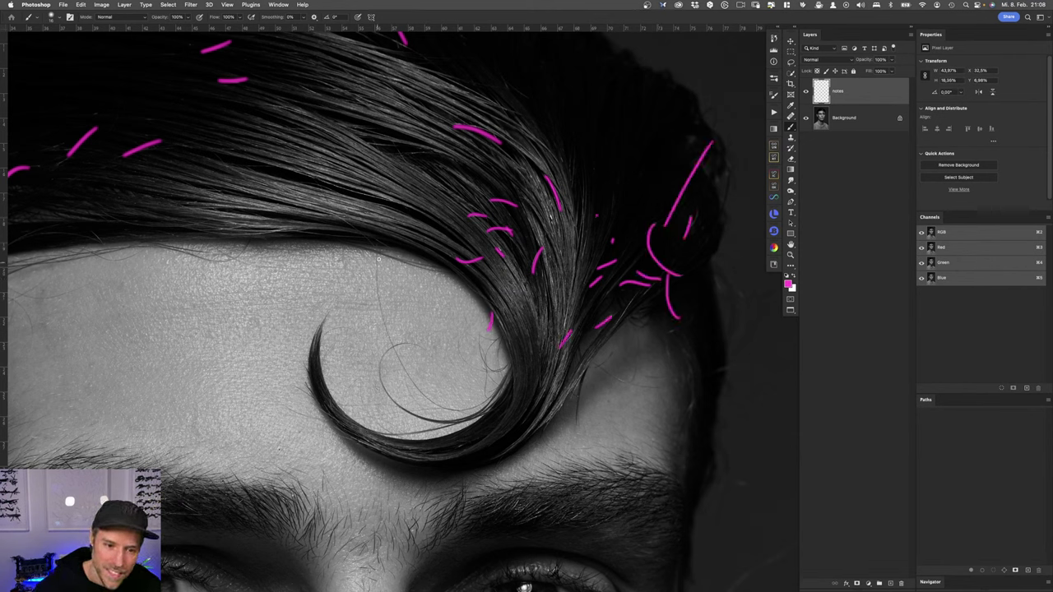
{"action": "left_click_drag", "start_coordinate": [378, 260], "coordinate": [463, 409]}
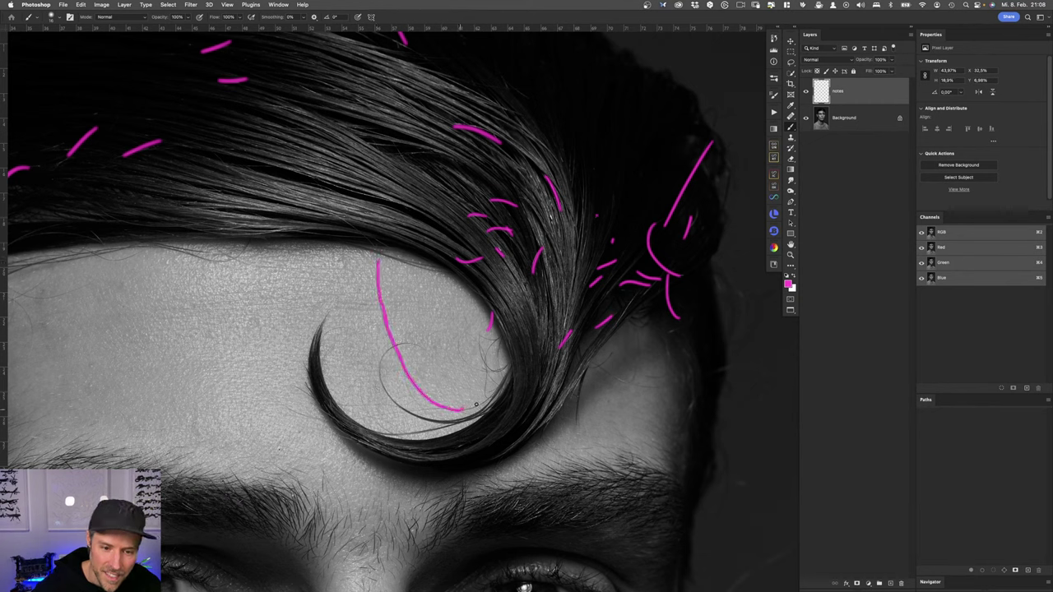
{"action": "mouse_move", "coordinate": [493, 330]}
{"action": "left_mouse_down"}
{"action": "mouse_move", "coordinate": [482, 340]}
{"action": "mouse_move", "coordinate": [487, 397]}
{"action": "left_mouse_up"}
{"action": "left_click_drag", "start_coordinate": [623, 357], "coordinate": [593, 370]}
{"action": "mouse_move", "coordinate": [639, 330]}
{"action": "left_mouse_down"}
{"action": "mouse_move", "coordinate": [633, 374]}
{"action": "mouse_move", "coordinate": [668, 378]}
{"action": "left_mouse_up"}
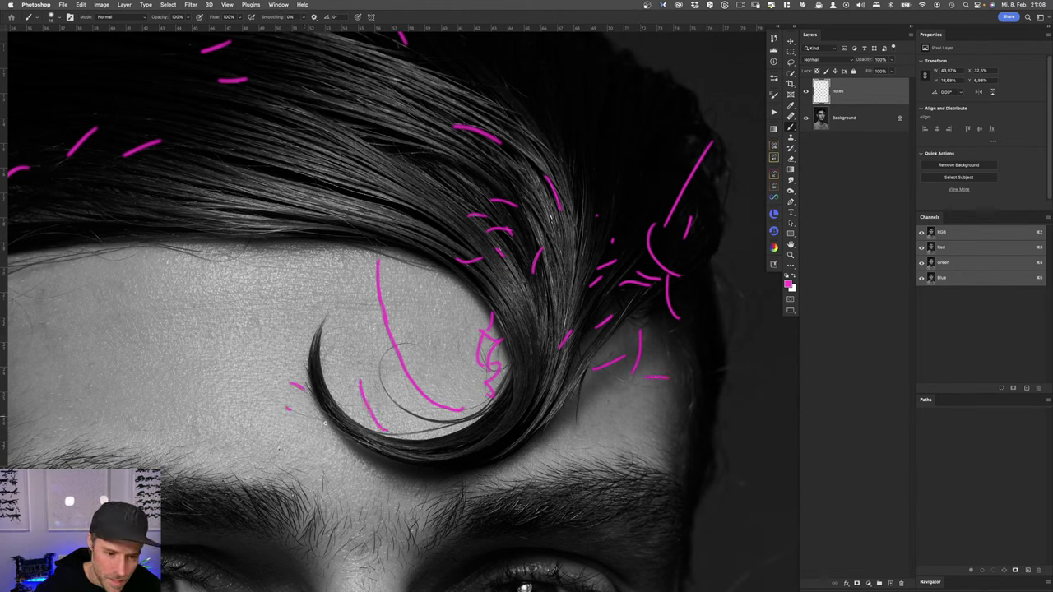
Step: Mark the stray hairs along the hairline and down the temple by the ear
{"action": "scroll", "coordinate": [422, 299], "scroll_direction": "left", "scroll_amount": 10}
{"action": "scroll", "coordinate": [337, 292], "scroll_direction": "up", "scroll_amount": 1}
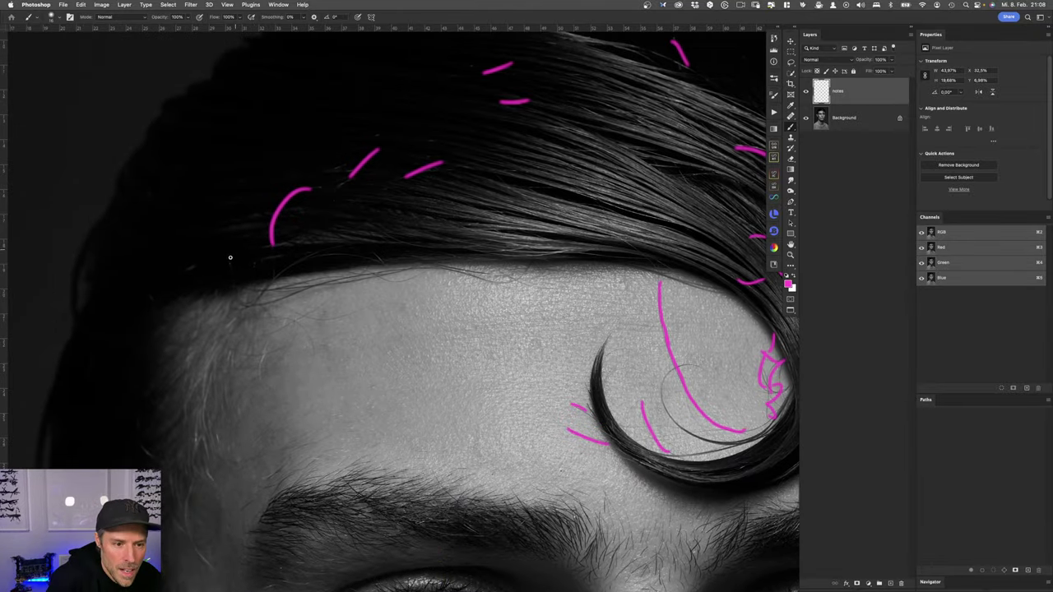
{"action": "left_click_drag", "start_coordinate": [236, 293], "coordinate": [230, 258]}
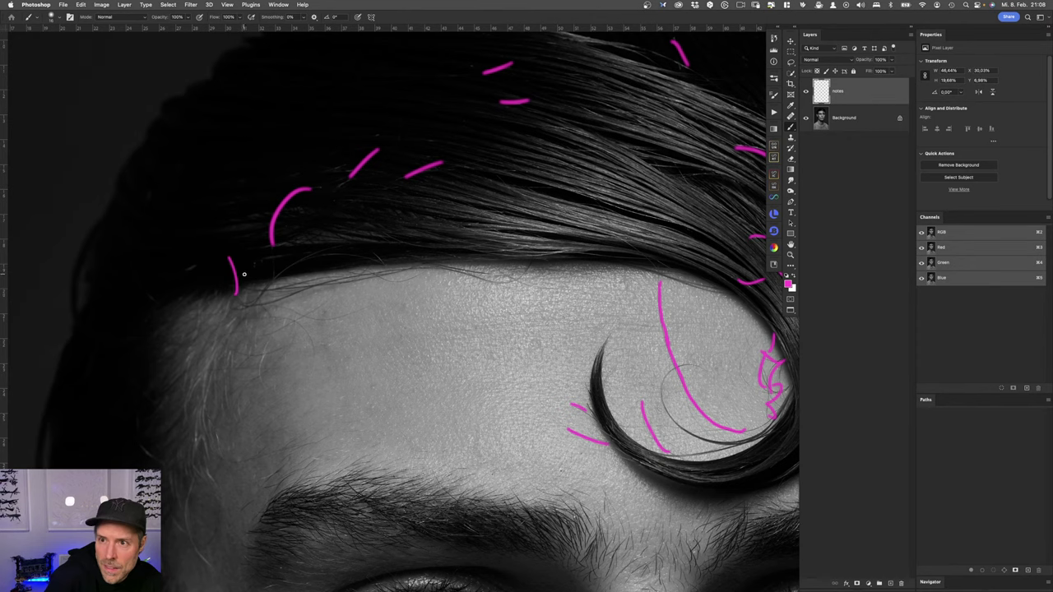
{"action": "mouse_move", "coordinate": [359, 245]}
{"action": "left_mouse_down"}
{"action": "mouse_move", "coordinate": [288, 272]}
{"action": "mouse_move", "coordinate": [247, 317]}
{"action": "left_mouse_up"}
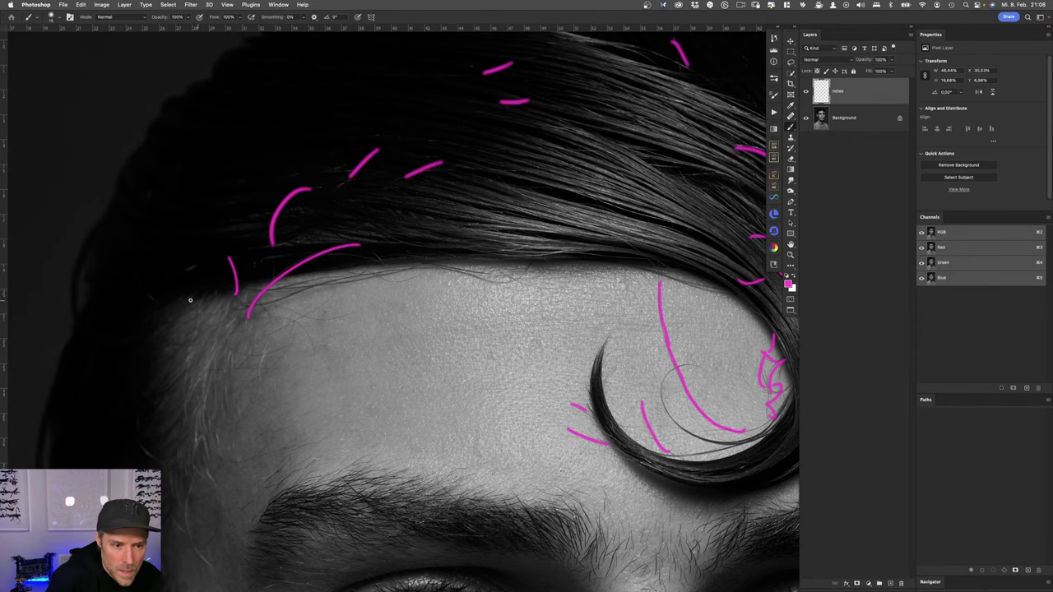
{"action": "mouse_move", "coordinate": [130, 240]}
{"action": "left_mouse_down"}
{"action": "mouse_move", "coordinate": [181, 324]}
{"action": "mouse_move", "coordinate": [199, 419]}
{"action": "mouse_move", "coordinate": [196, 489]}
{"action": "left_mouse_up"}
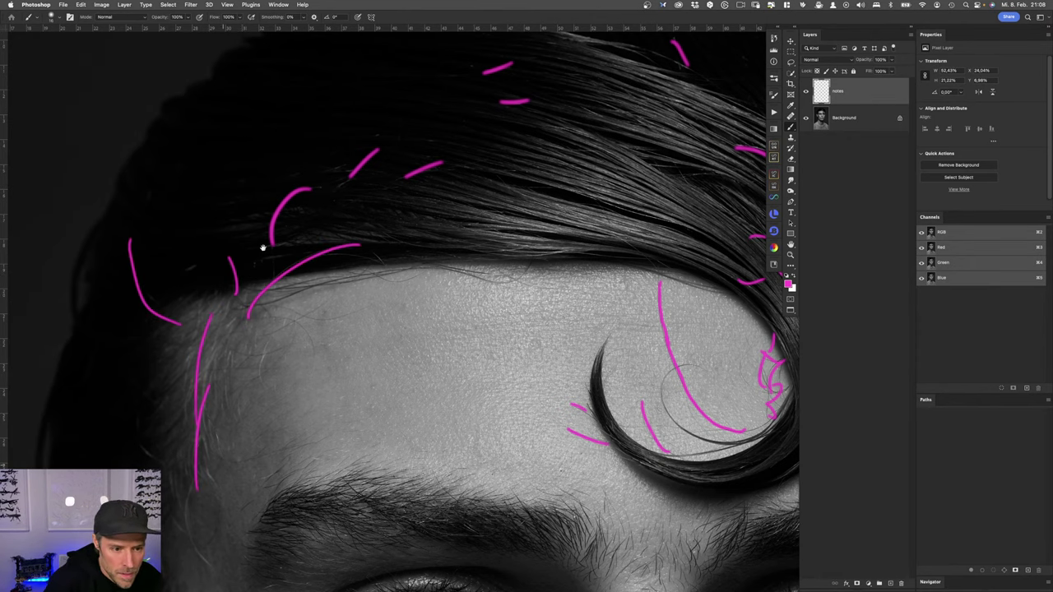
{"action": "scroll", "coordinate": [261, 240], "scroll_direction": "down", "scroll_amount": 5}
{"action": "mouse_move", "coordinate": [233, 197]}
{"action": "left_mouse_down"}
{"action": "mouse_move", "coordinate": [264, 294]}
{"action": "mouse_move", "coordinate": [331, 292]}
{"action": "left_mouse_up"}
{"action": "left_click_drag", "start_coordinate": [242, 342], "coordinate": [261, 325]}
{"action": "left_click_drag", "start_coordinate": [169, 284], "coordinate": [209, 337]}
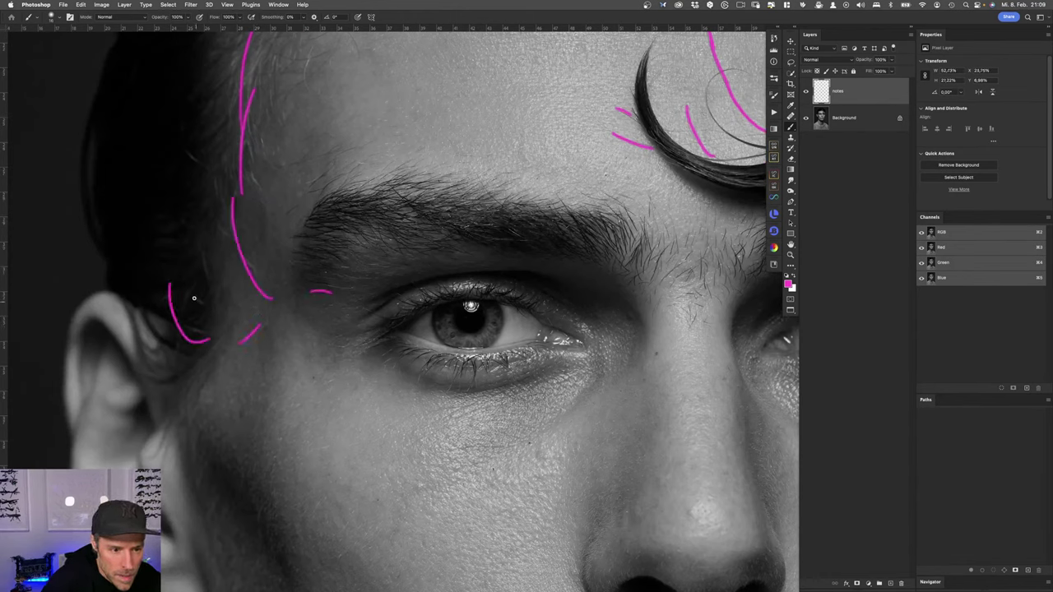
{"action": "left_click_drag", "start_coordinate": [195, 296], "coordinate": [207, 303]}
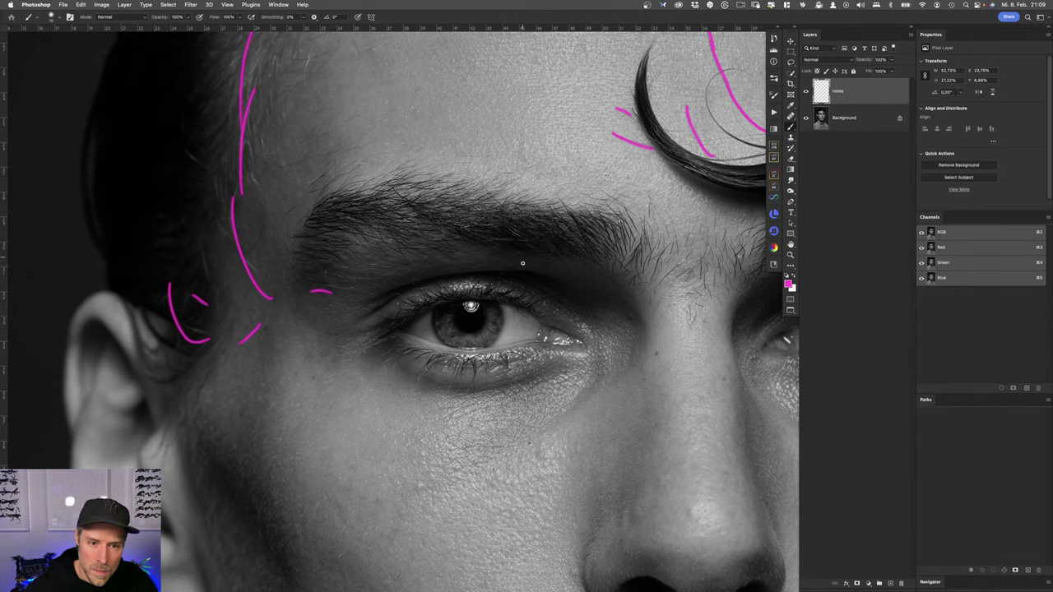
Step: Mark the small spots near the eyebrow's end and beside the eye
{"action": "left_click", "coordinate": [325, 272]}
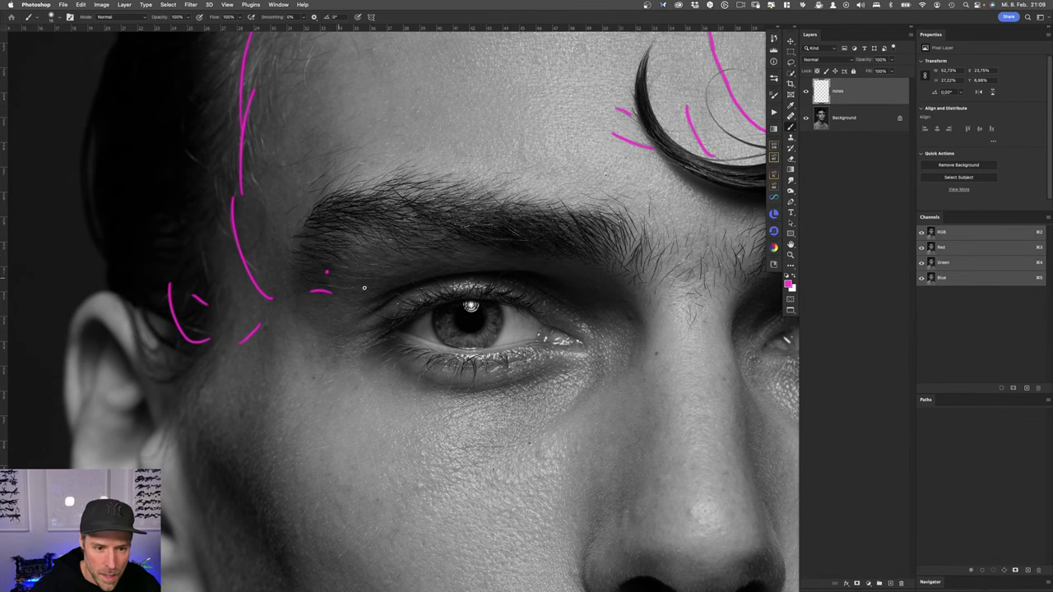
{"action": "left_click", "coordinate": [396, 300]}
{"action": "left_click", "coordinate": [419, 301]}
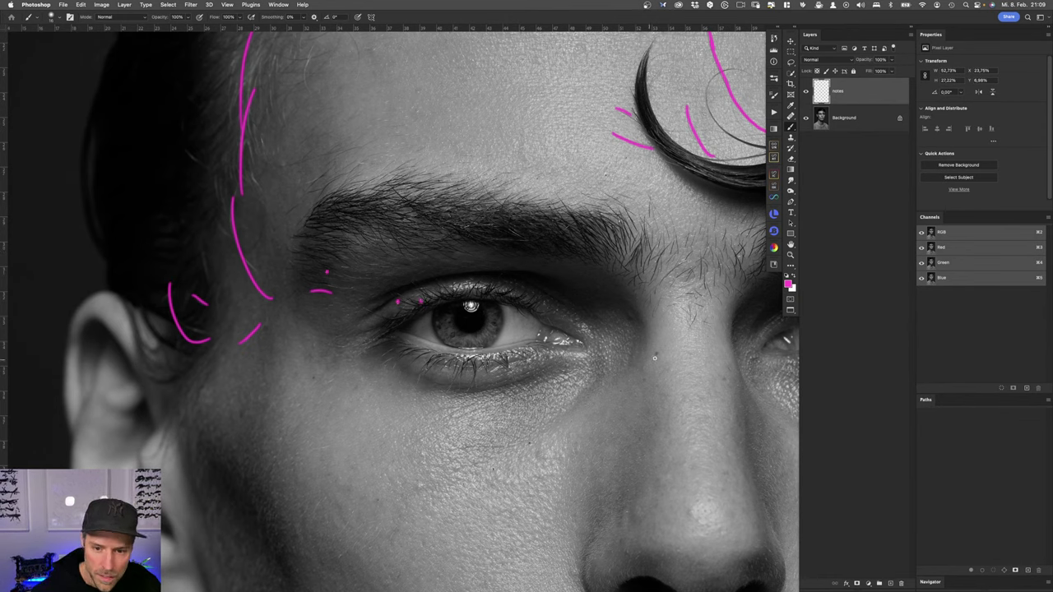
{"action": "scroll", "coordinate": [575, 327], "scroll_direction": "right", "scroll_amount": 3}
{"action": "scroll", "coordinate": [575, 327], "scroll_direction": "down", "scroll_amount": 1}
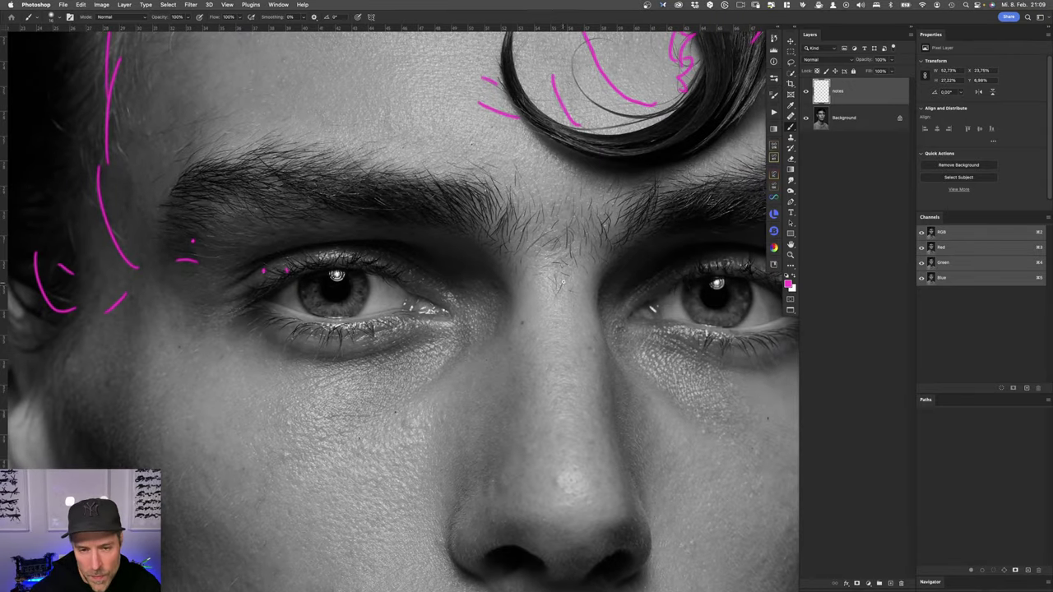
{"action": "scroll", "coordinate": [510, 151], "scroll_direction": "up", "scroll_amount": 3}
{"action": "scroll", "coordinate": [510, 151], "scroll_direction": "right", "scroll_amount": 2}
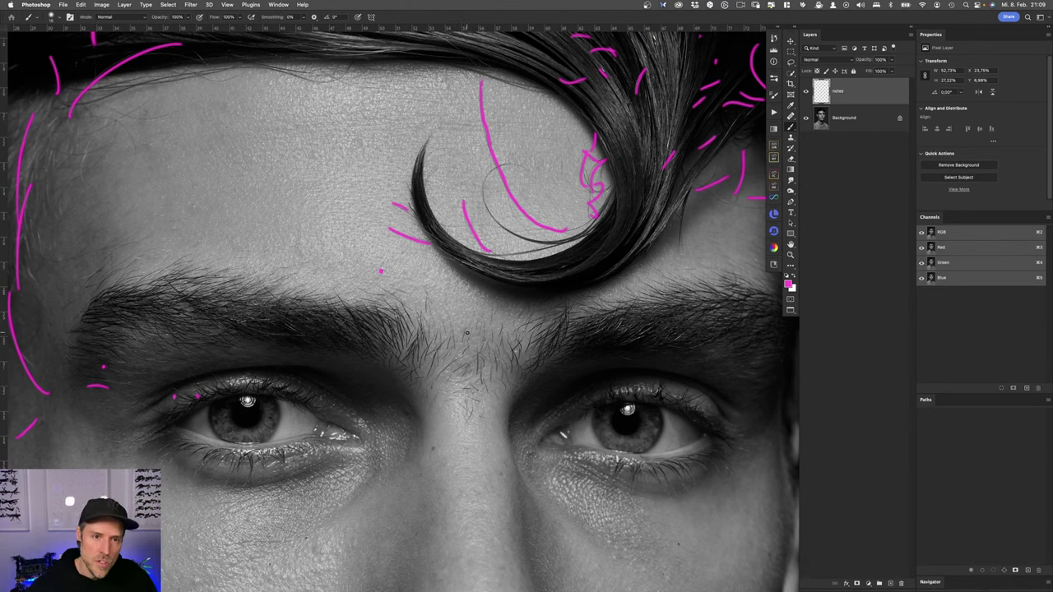
{"action": "scroll", "coordinate": [466, 333], "scroll_direction": "down", "scroll_amount": 2}
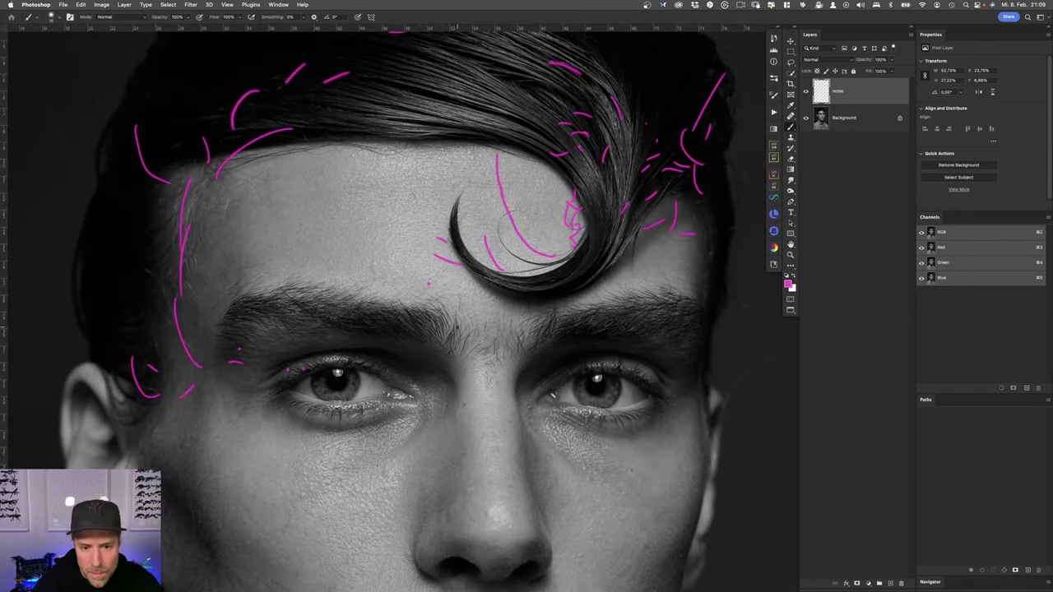
{"action": "scroll", "coordinate": [505, 348], "scroll_direction": "down", "scroll_amount": 3}
{"action": "scroll", "coordinate": [505, 348], "scroll_direction": "right", "scroll_amount": 1}
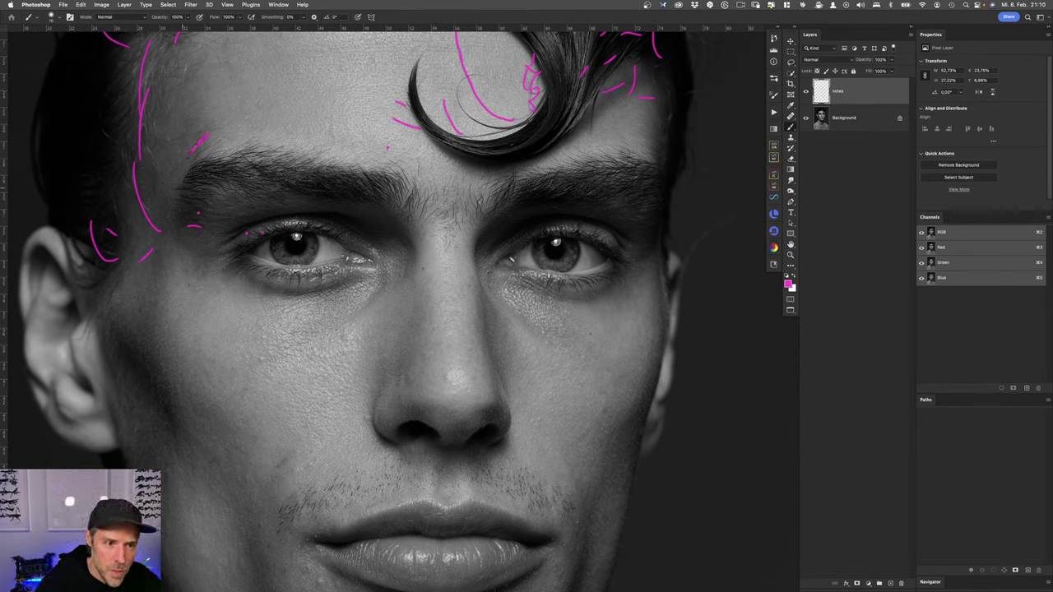
Step: Mark the stray hairs between the brows and the skin under both eyes
{"action": "mouse_move", "coordinate": [451, 195]}
{"action": "left_mouse_down"}
{"action": "mouse_move", "coordinate": [454, 245]}
{"action": "mouse_move", "coordinate": [438, 230]}
{"action": "left_mouse_up"}
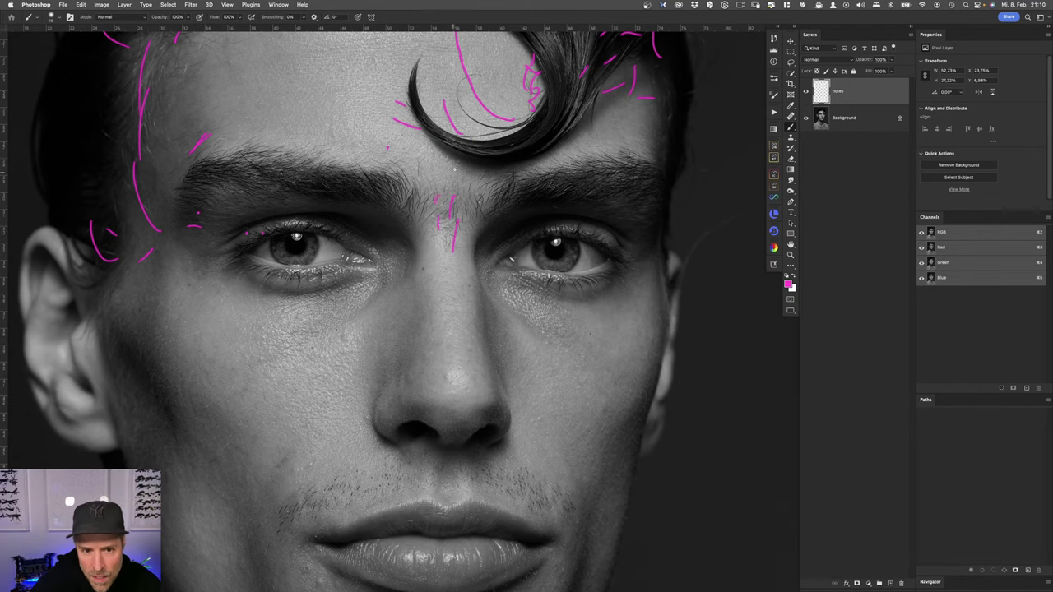
{"action": "left_click_drag", "start_coordinate": [584, 357], "coordinate": [583, 305]}
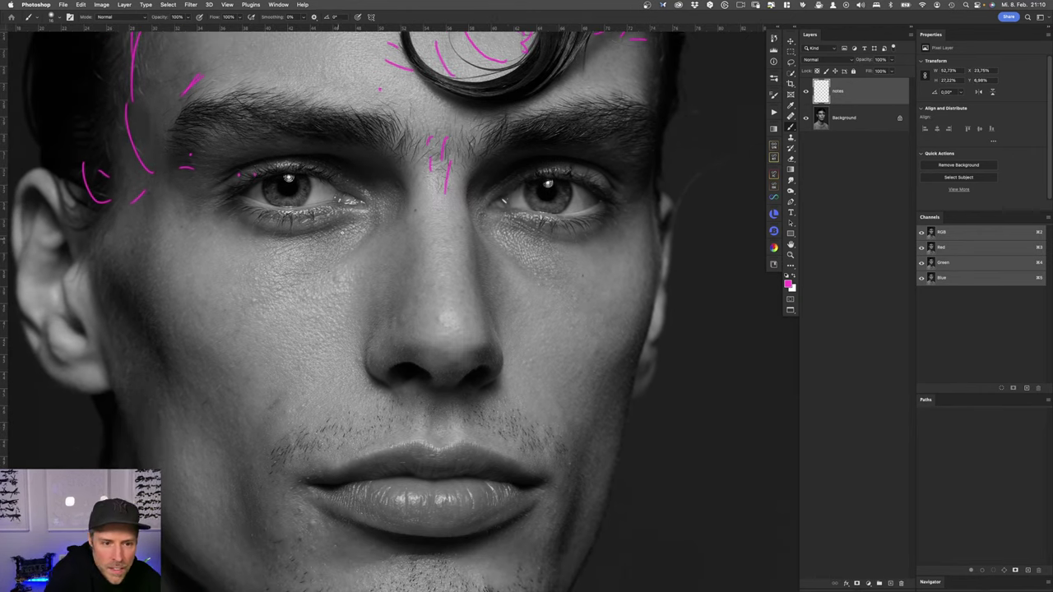
{"action": "left_click_drag", "start_coordinate": [281, 252], "coordinate": [354, 220]}
{"action": "left_click_drag", "start_coordinate": [288, 265], "coordinate": [361, 235]}
{"action": "left_click_drag", "start_coordinate": [283, 292], "coordinate": [337, 262]}
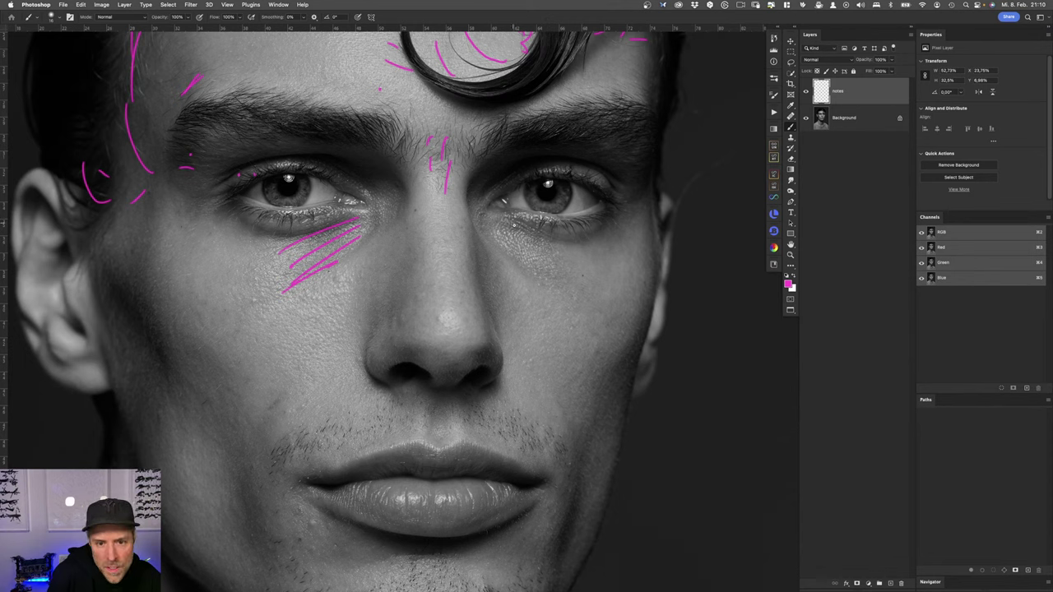
{"action": "left_click_drag", "start_coordinate": [512, 225], "coordinate": [579, 275]}
{"action": "left_click_drag", "start_coordinate": [499, 232], "coordinate": [548, 276]}
{"action": "left_click_drag", "start_coordinate": [499, 253], "coordinate": [575, 298]}
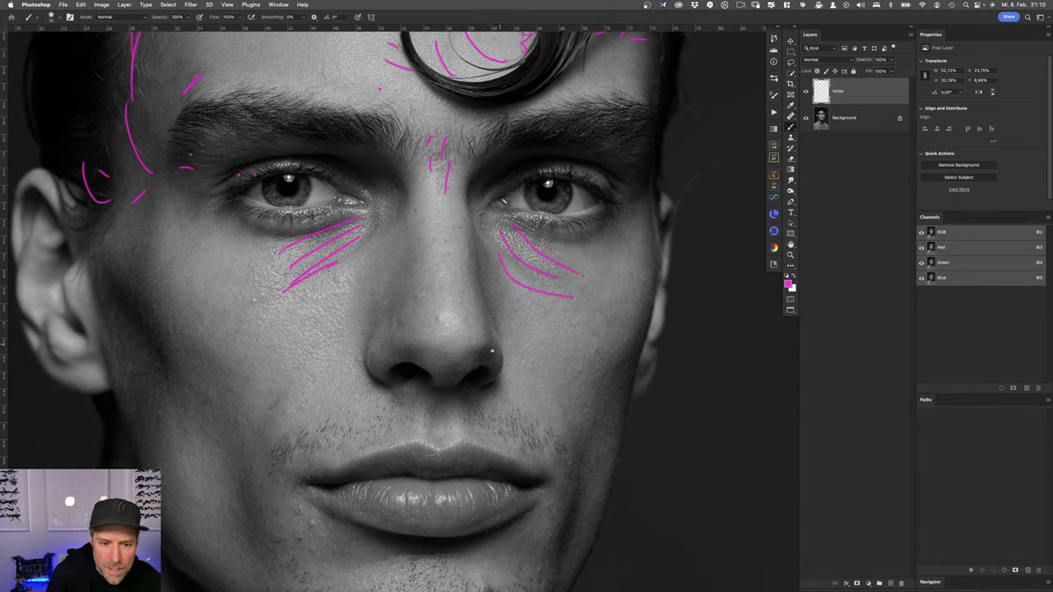
Step: Mark spots at the lip corner, upper lip and chin, plus stubble along the chin edge
{"action": "scroll", "coordinate": [405, 414], "scroll_direction": "down", "scroll_amount": 5}
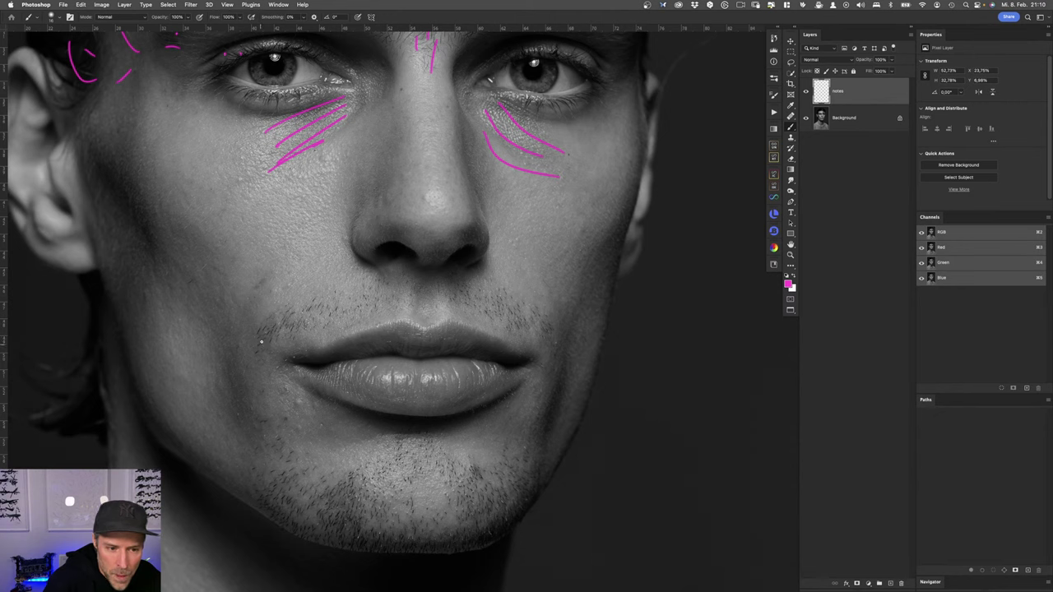
{"action": "left_click_drag", "start_coordinate": [293, 356], "coordinate": [298, 354]}
{"action": "left_click", "coordinate": [391, 342]}
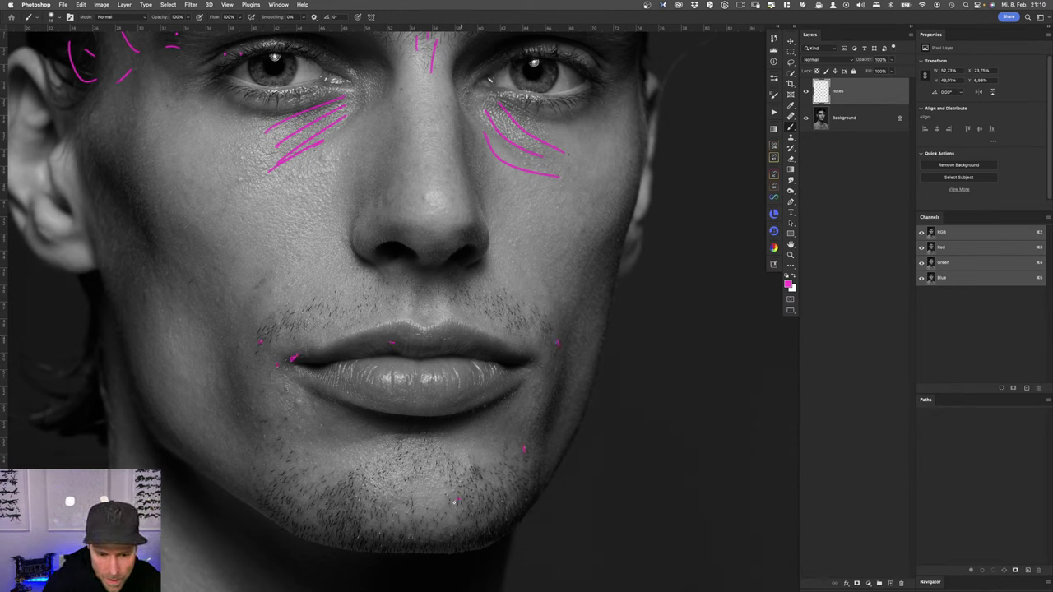
{"action": "left_click_drag", "start_coordinate": [455, 497], "coordinate": [495, 536]}
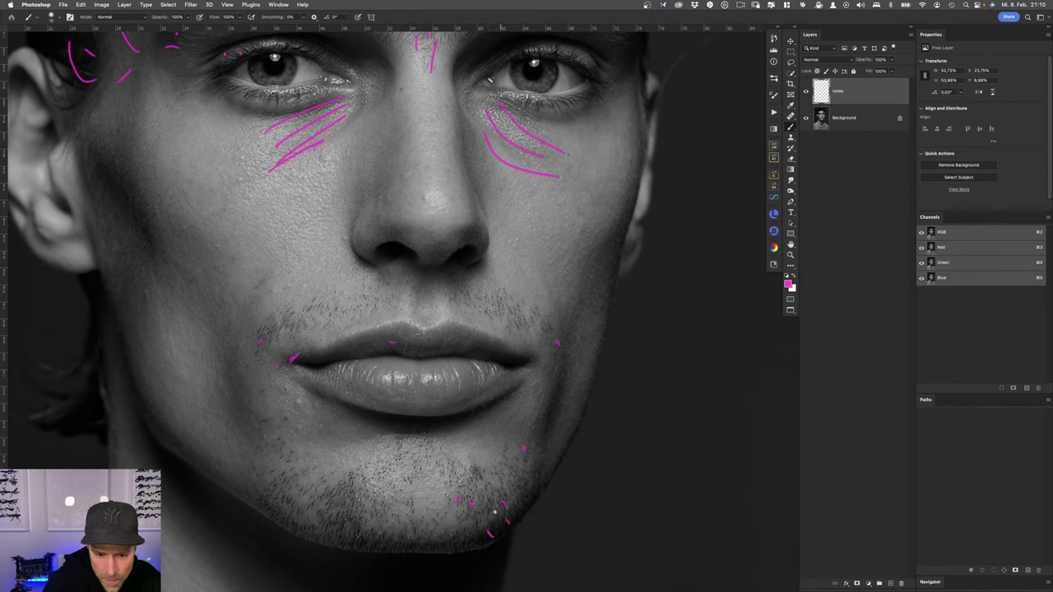
{"action": "left_click_drag", "start_coordinate": [358, 531], "coordinate": [398, 542]}
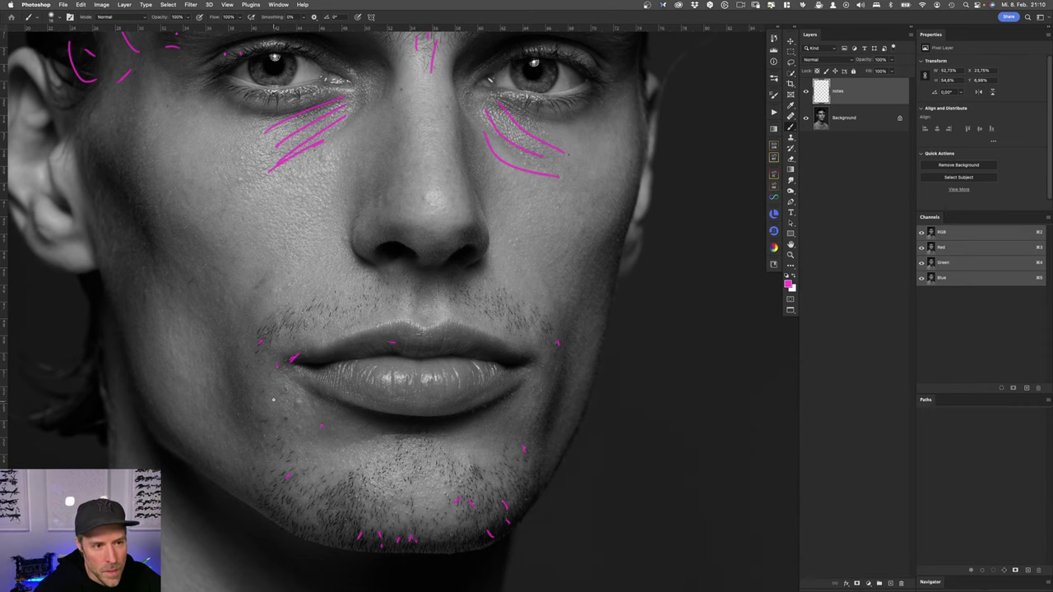
{"action": "key", "text": "super+minus"}
{"action": "key", "text": "super+minus"}
{"action": "key", "text": "super+minus"}
{"action": "key", "text": "super+minus"}
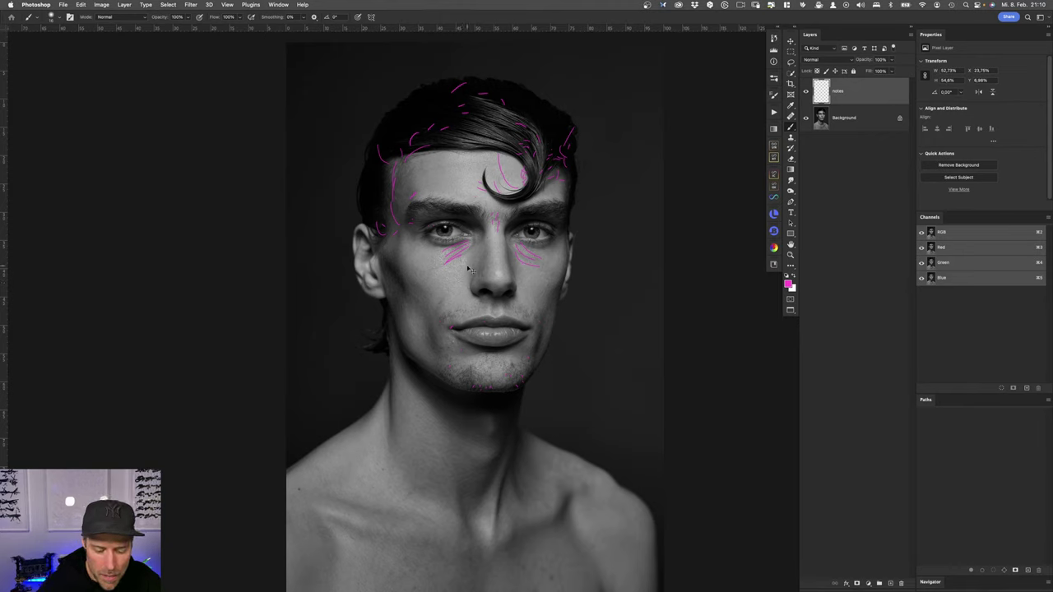
{"action": "key", "text": "super+plus"}
{"action": "key", "text": "super+plus"}
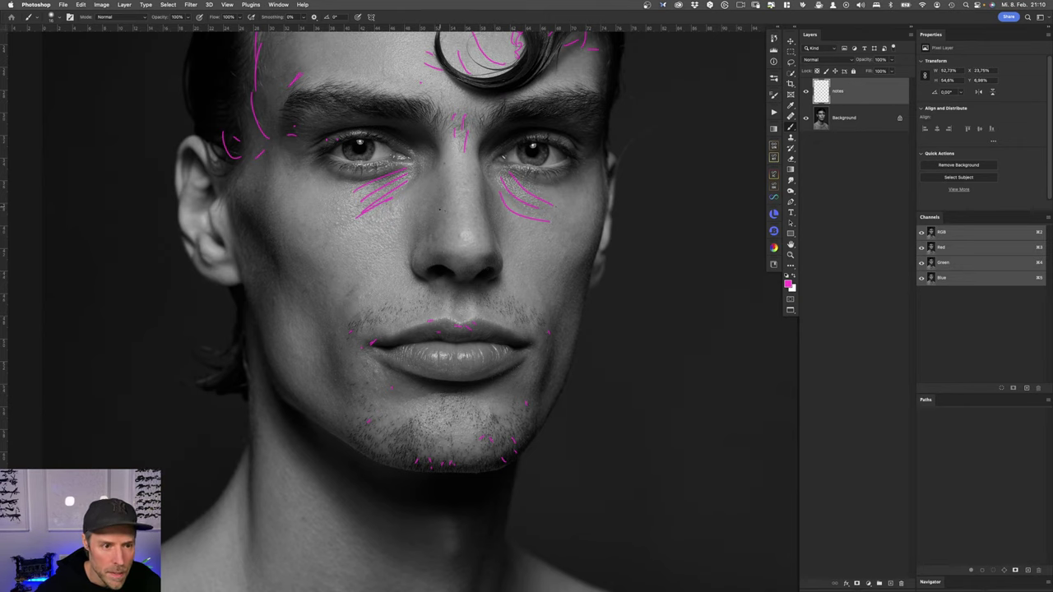
Step: Circle blemishes on the chest and near the shoulder, and mark a collarbone crease
{"action": "scroll", "coordinate": [487, 345], "scroll_direction": "down", "scroll_amount": 10}
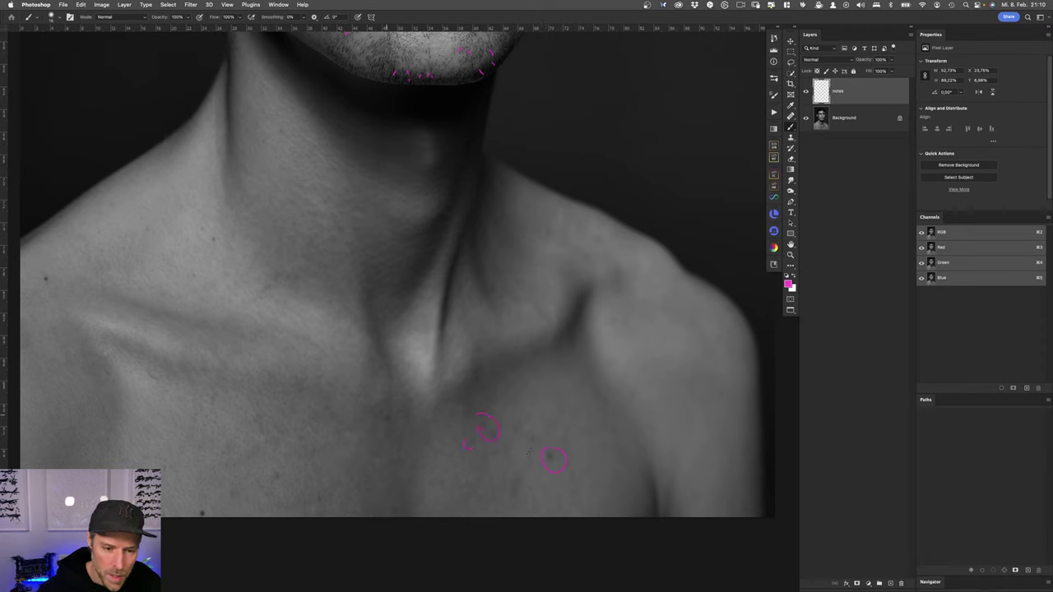
{"action": "left_click_drag", "start_coordinate": [383, 411], "coordinate": [388, 411]}
{"action": "left_click_drag", "start_coordinate": [267, 472], "coordinate": [270, 471]}
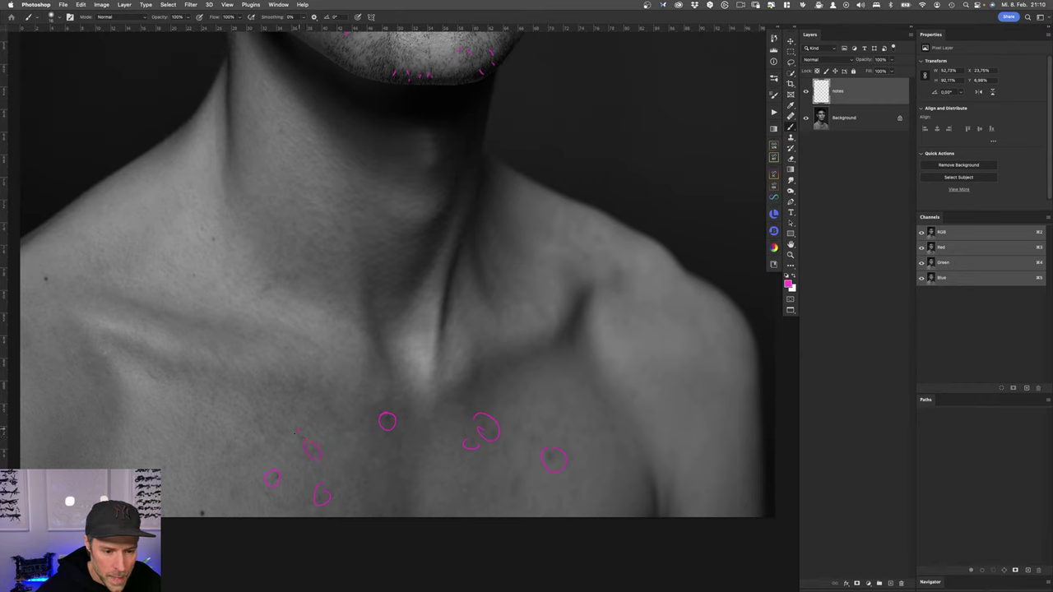
{"action": "left_click_drag", "start_coordinate": [207, 223], "coordinate": [216, 225]}
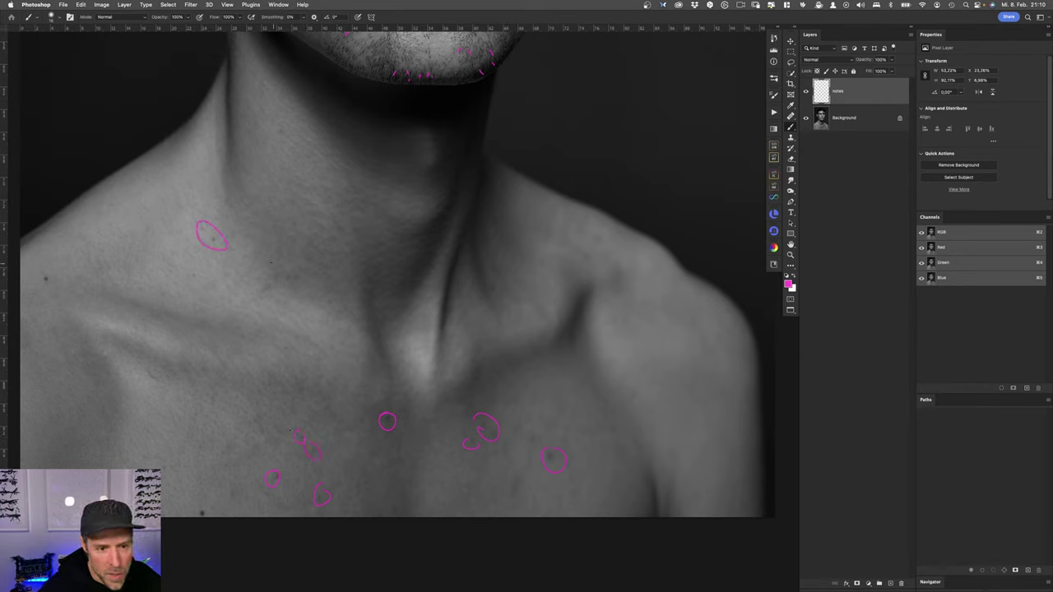
{"action": "mouse_move", "coordinate": [268, 265]}
{"action": "left_mouse_down"}
{"action": "mouse_move", "coordinate": [310, 271]}
{"action": "mouse_move", "coordinate": [342, 299]}
{"action": "left_mouse_up"}
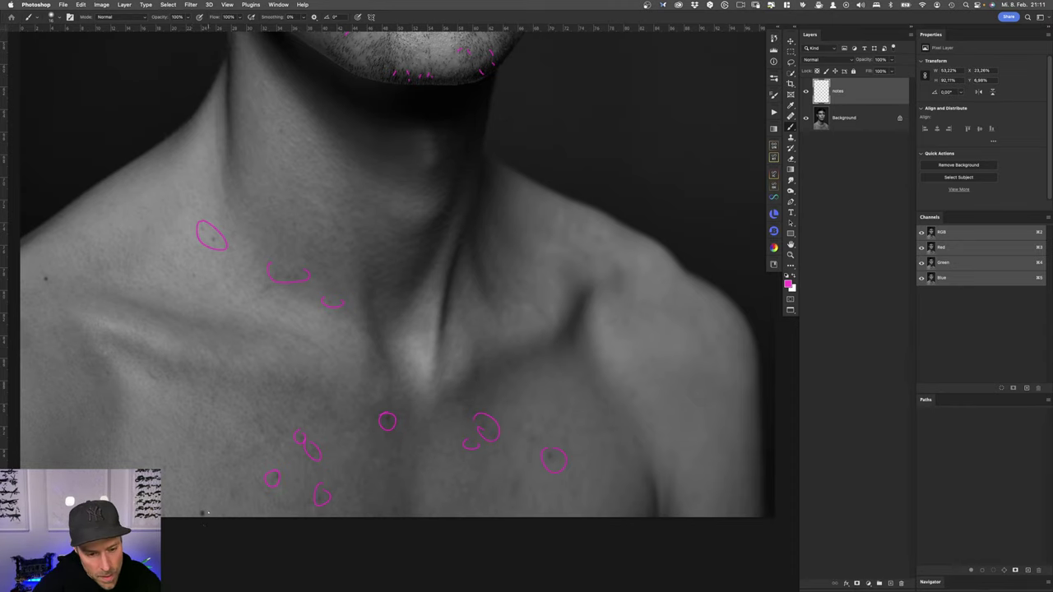
Step: Circle the spots just right of the face beside the hair in pink
{"action": "scroll", "coordinate": [232, 502], "scroll_direction": "down", "scroll_amount": 3}
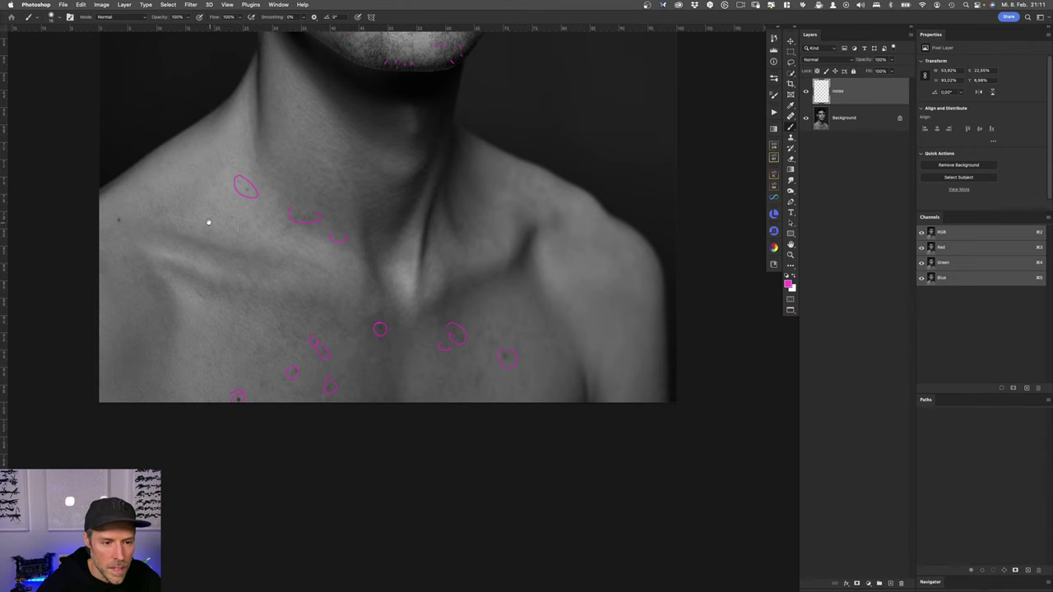
{"action": "scroll", "coordinate": [209, 238], "scroll_direction": "up", "scroll_amount": 1}
{"action": "scroll", "coordinate": [208, 242], "scroll_direction": "up", "scroll_amount": 5}
{"action": "scroll", "coordinate": [238, 266], "scroll_direction": "up", "scroll_amount": 10}
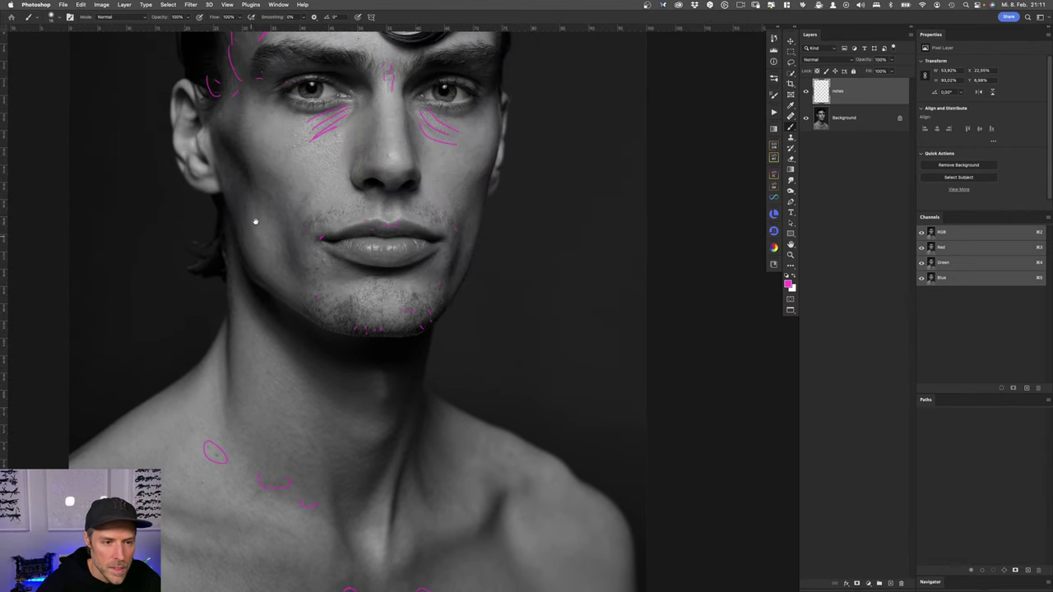
{"action": "mouse_move", "coordinate": [276, 219]}
{"action": "left_mouse_down"}
{"action": "mouse_move", "coordinate": [257, 238]}
{"action": "mouse_move", "coordinate": [247, 310]}
{"action": "left_mouse_up"}
{"action": "scroll", "coordinate": [358, 290], "scroll_direction": "down", "scroll_amount": 4}
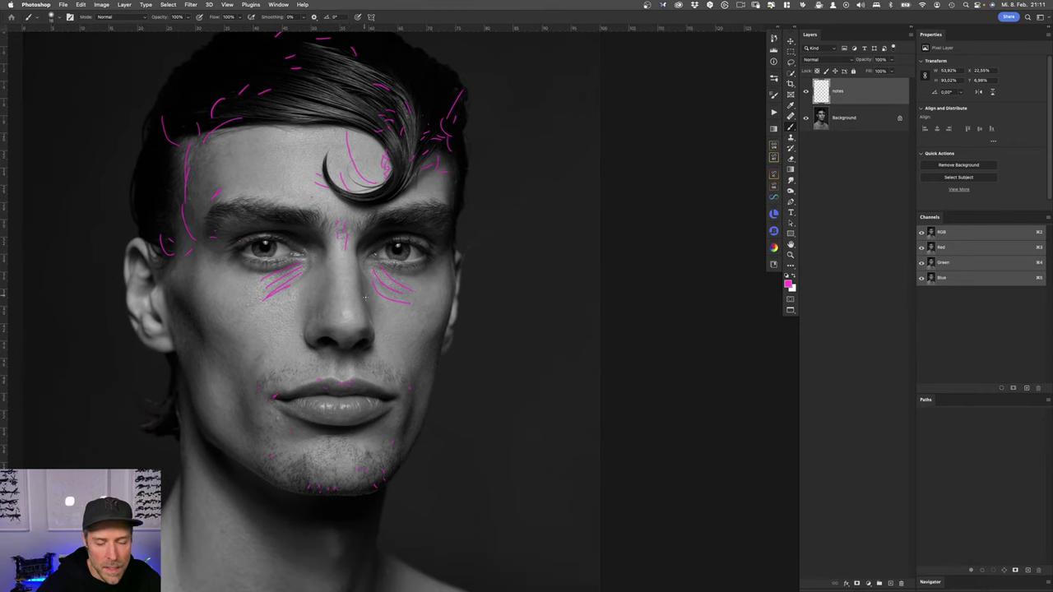
{"action": "left_click_drag", "start_coordinate": [467, 194], "coordinate": [496, 221]}
{"action": "scroll", "coordinate": [526, 312], "scroll_direction": "down", "scroll_amount": 6}
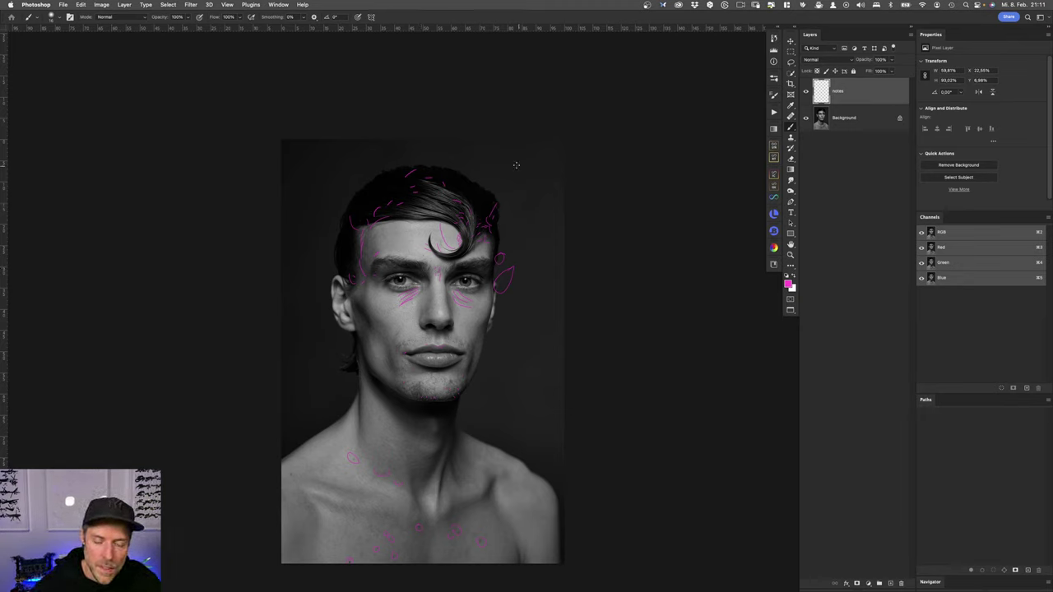
Step: Hide the notes, then add an empty position-locked layer named 'ret' above Background
{"action": "left_click", "coordinate": [805, 92]}
{"action": "left_click", "coordinate": [862, 118]}
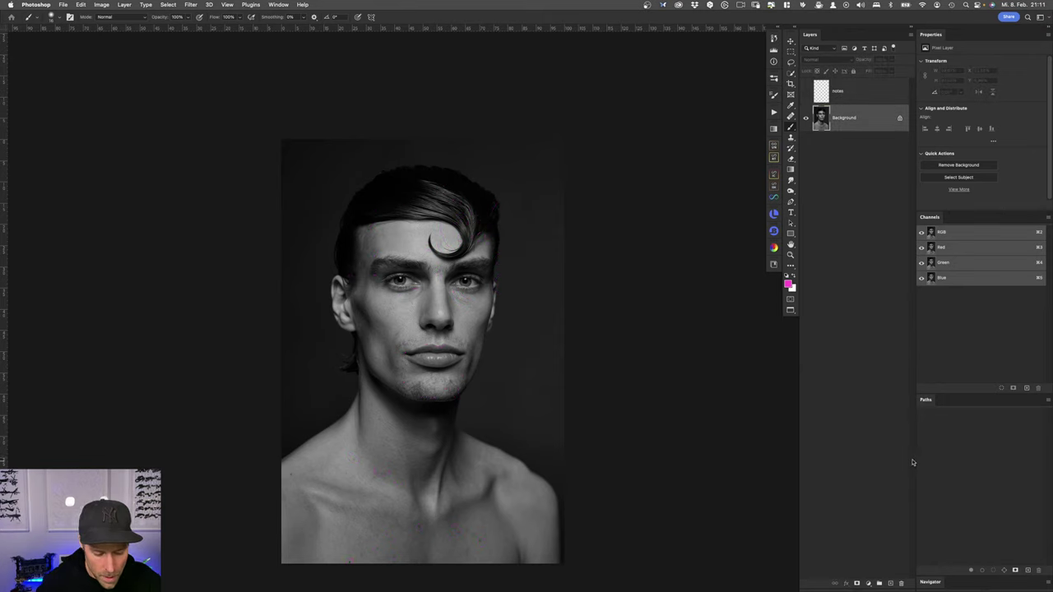
{"action": "left_click", "coordinate": [890, 583]}
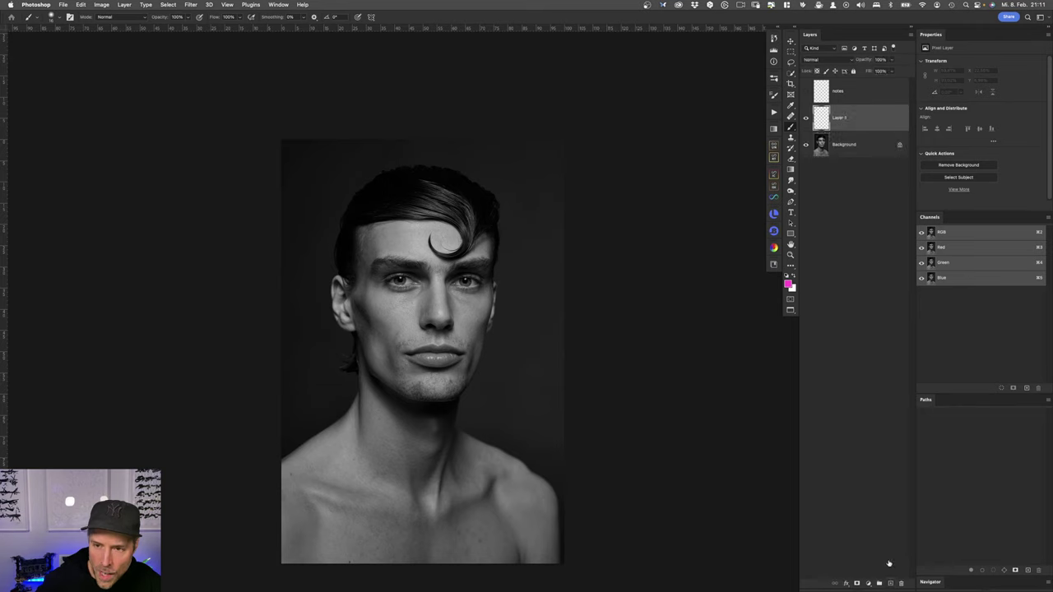
{"action": "double_click", "coordinate": [839, 117]}
{"action": "type", "text": "me"}
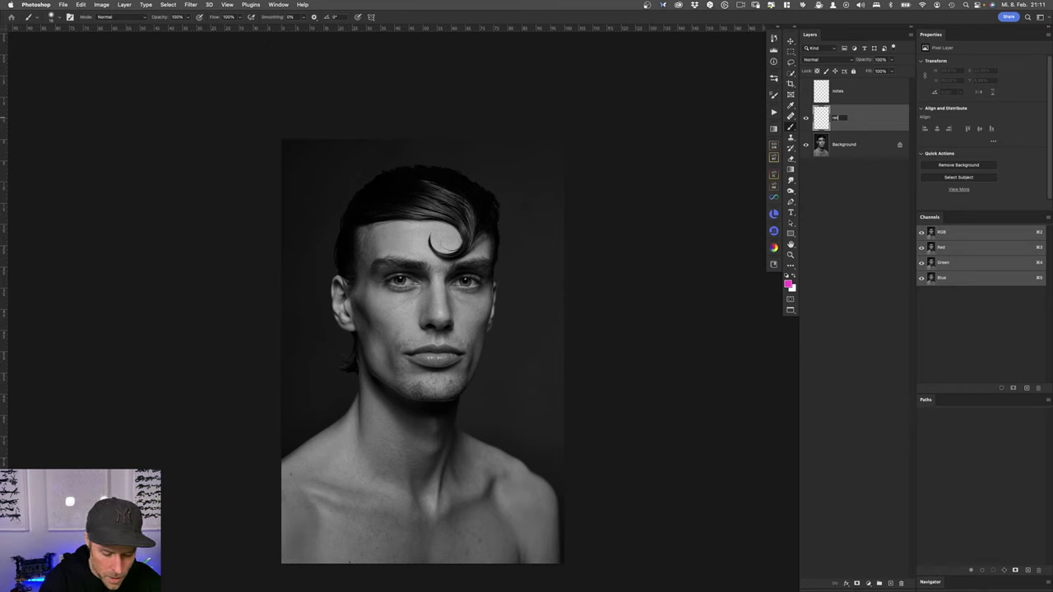
{"action": "key", "text": "Return"}
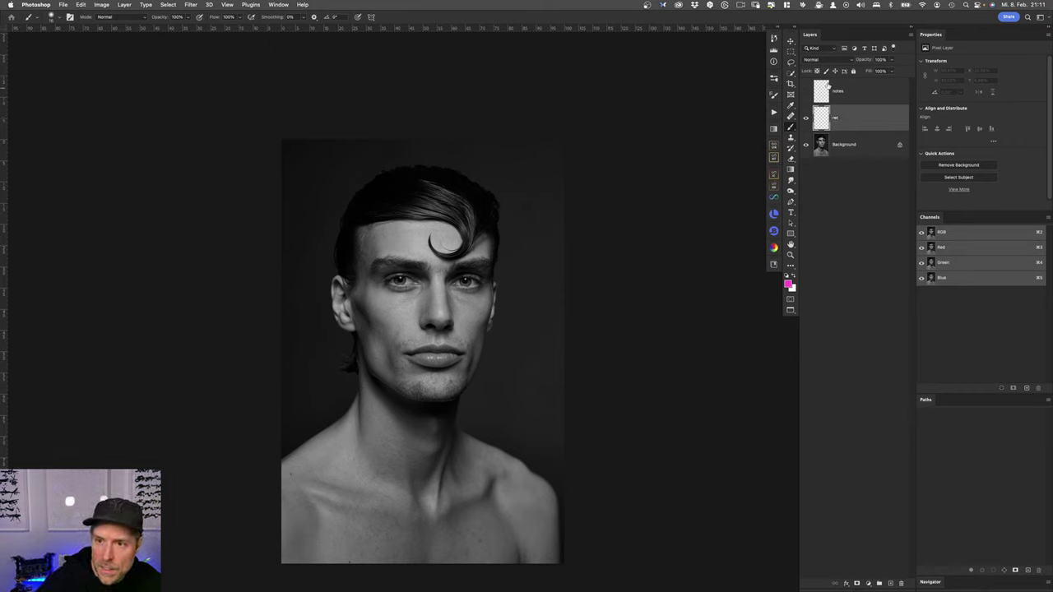
{"action": "left_click", "coordinate": [835, 71]}
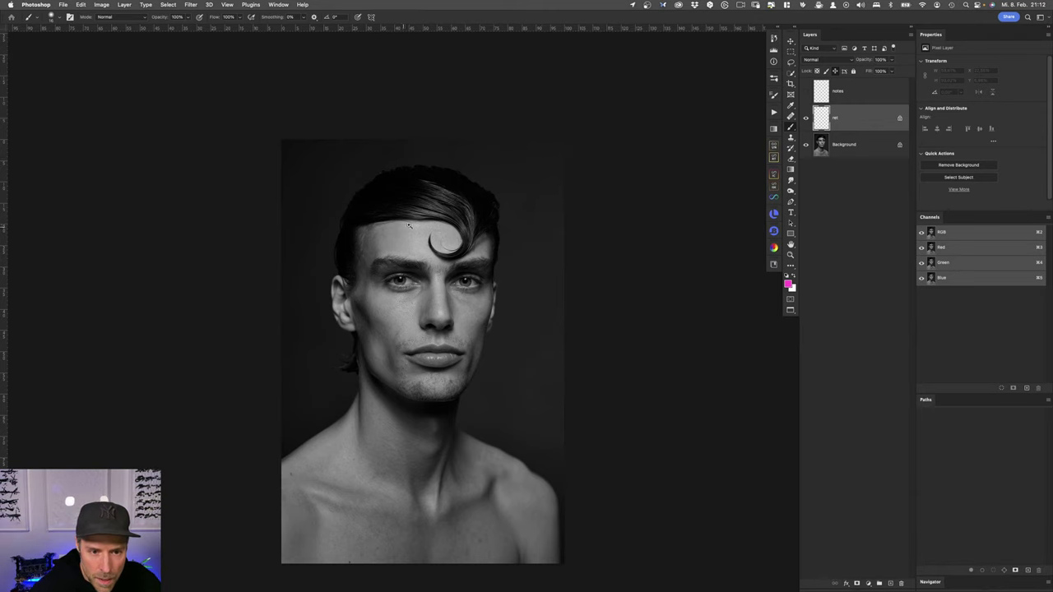
Step: Zoom in on the forehead, hairline and curl, then bring the hidden panels back
{"action": "scroll", "coordinate": [408, 224], "scroll_direction": "up", "scroll_amount": 10}
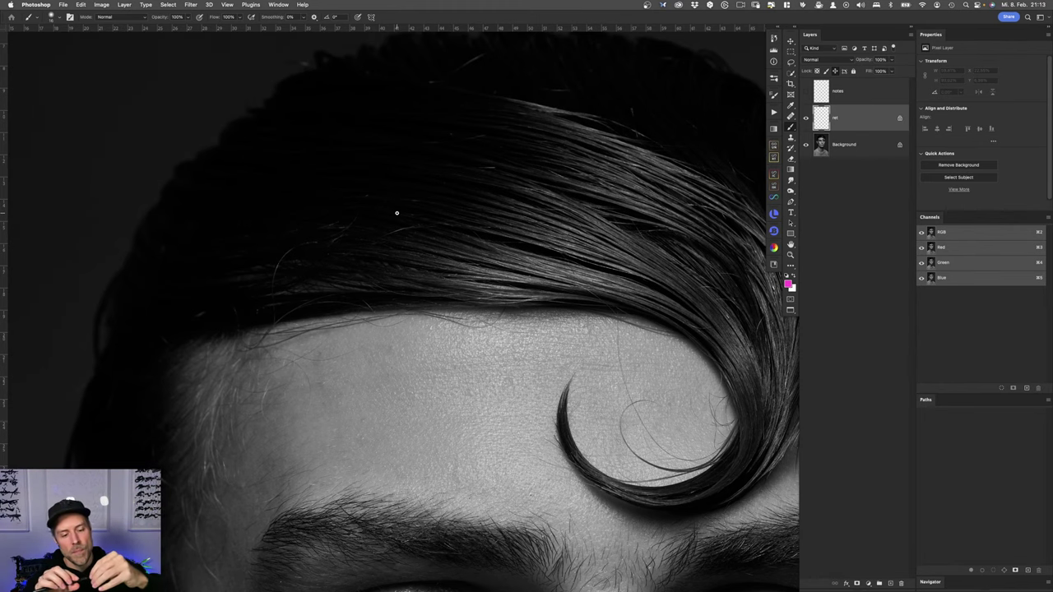
{"action": "scroll", "coordinate": [478, 190], "scroll_direction": "right", "scroll_amount": 2}
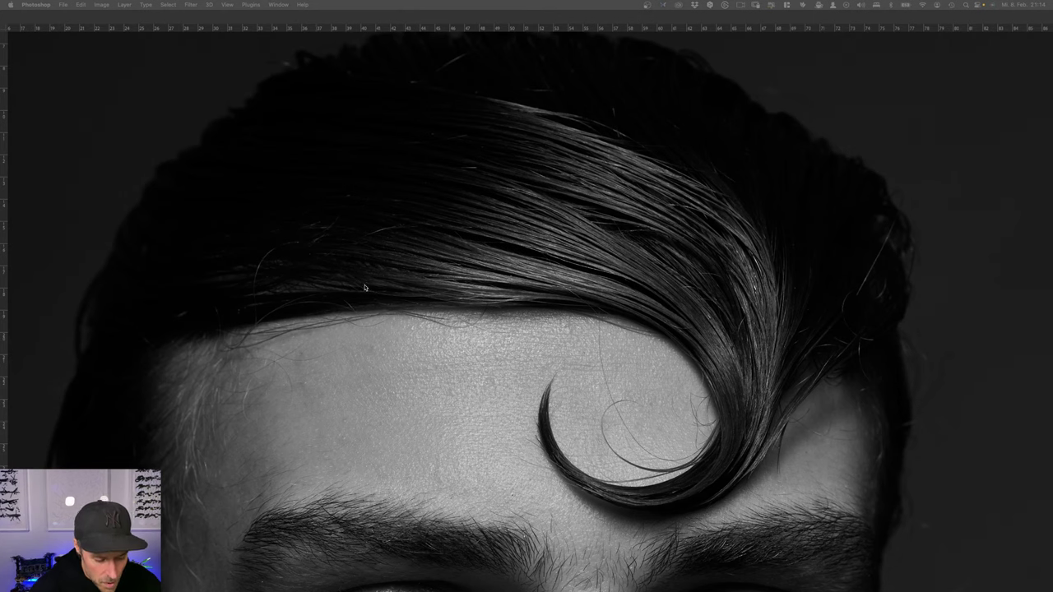
{"action": "key", "text": "Tab"}
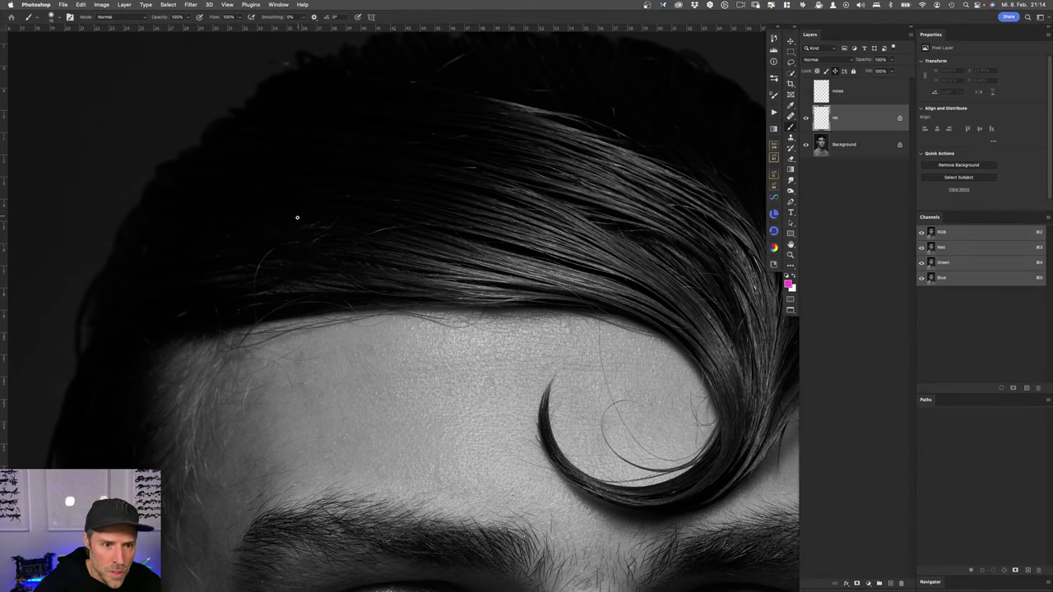
Step: Pick the Healing Brush, sample a source by the hairline, then switch to Spot Healing Brush
{"action": "key", "text": "j"}
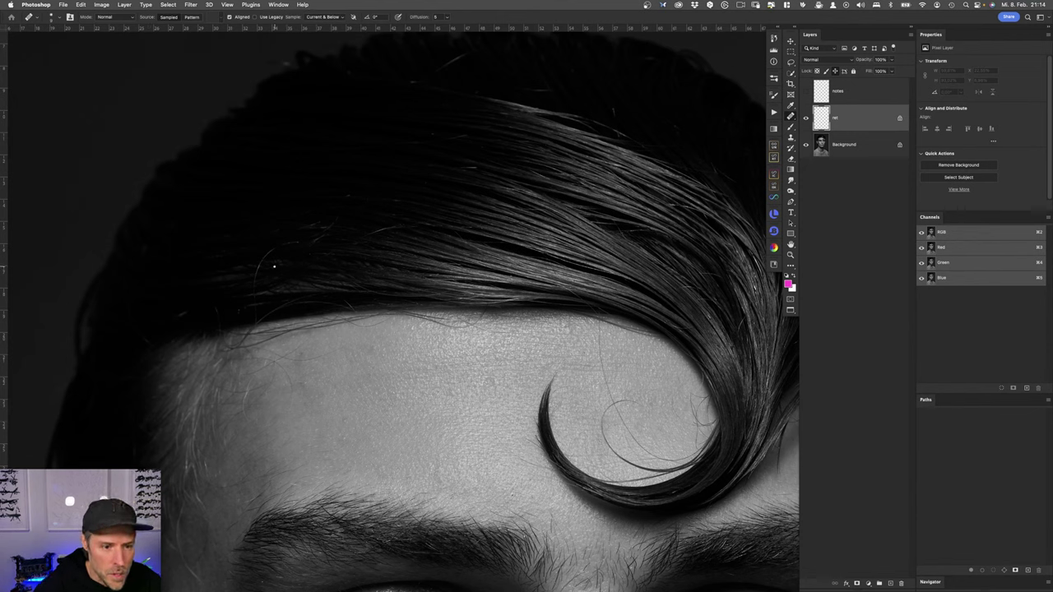
{"action": "left_click", "coordinate": [274, 263], "text": "alt"}
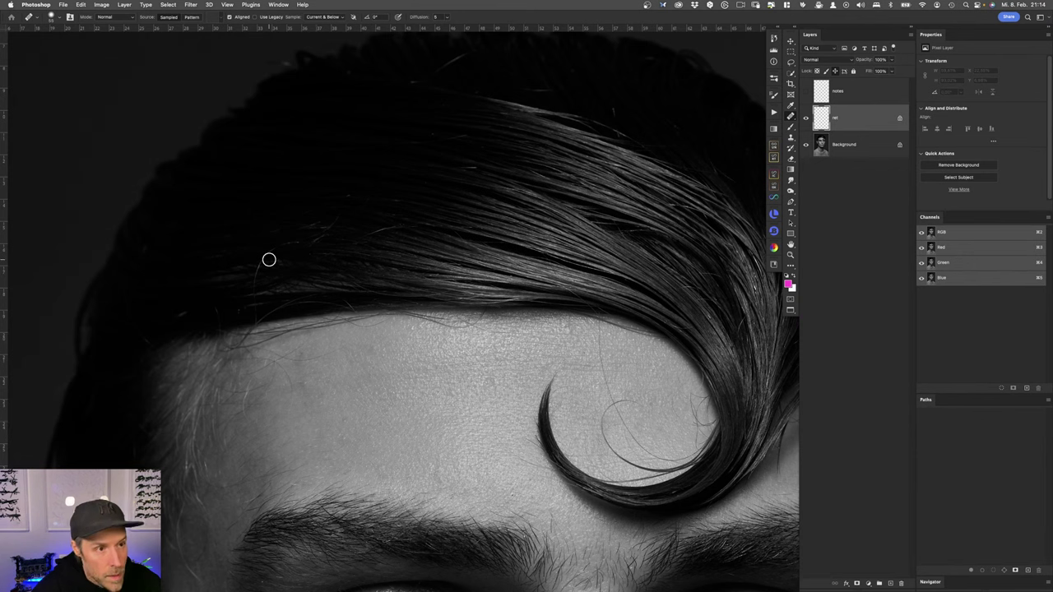
{"action": "key", "text": "shift+j"}
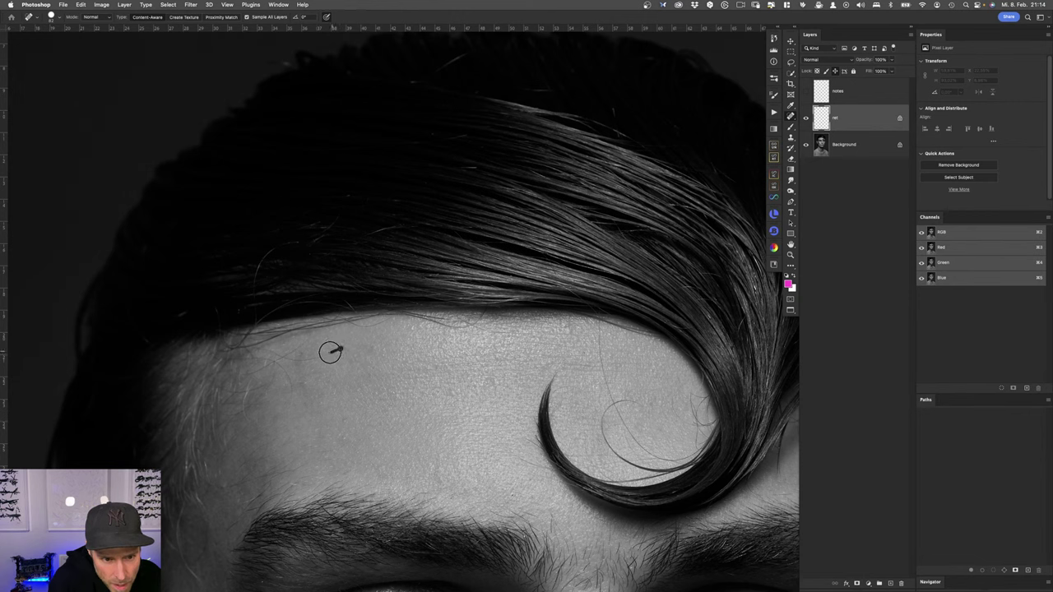
Step: Heal stray hairs along the forehead hairline and enlarge the brush to about 76 px
{"action": "left_click_drag", "start_coordinate": [318, 356], "coordinate": [254, 348]}
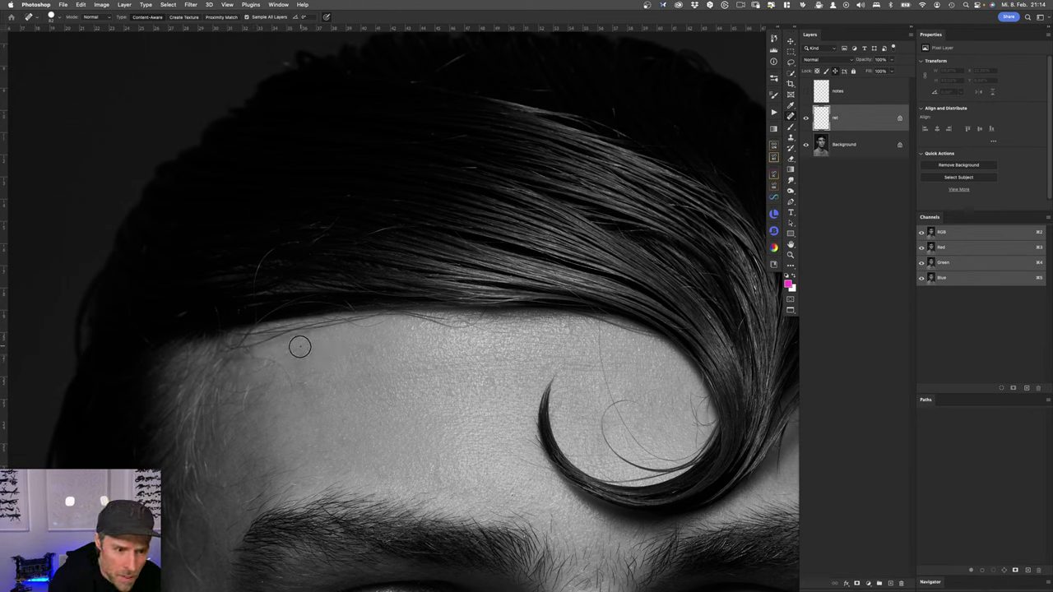
{"action": "mouse_move", "coordinate": [299, 346]}
{"action": "left_mouse_down"}
{"action": "mouse_move", "coordinate": [241, 377]}
{"action": "mouse_move", "coordinate": [263, 364]}
{"action": "left_mouse_up"}
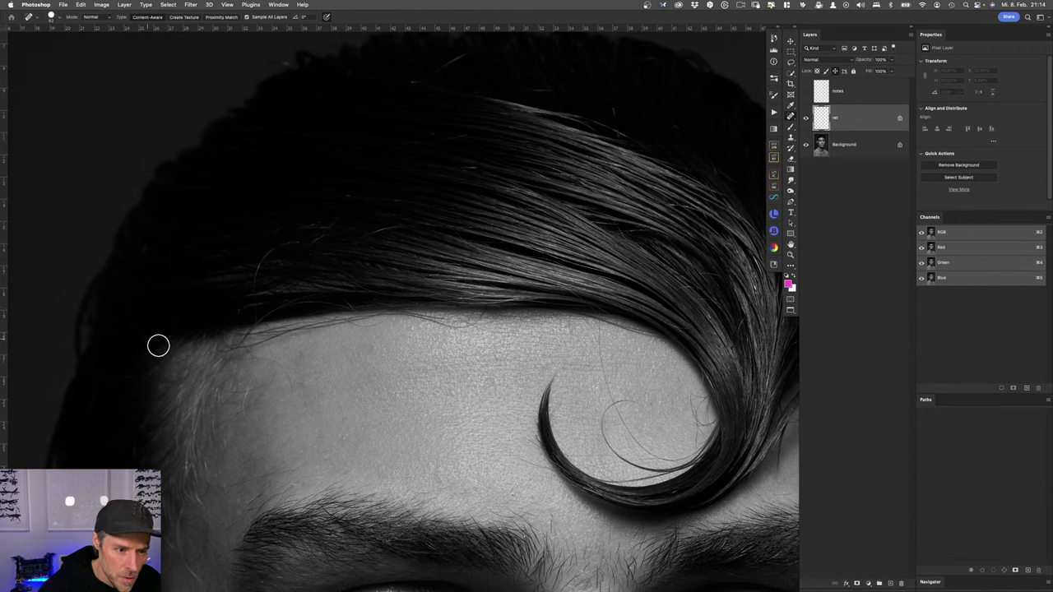
{"action": "left_click_drag", "start_coordinate": [255, 301], "coordinate": [255, 325]}
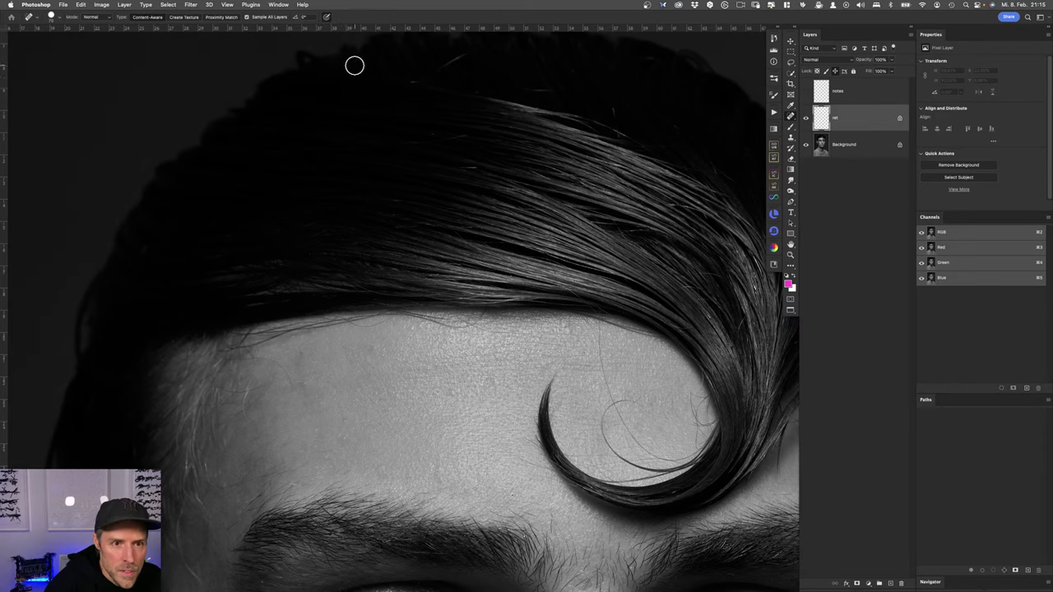
{"action": "scroll", "coordinate": [386, 119], "scroll_direction": "up", "scroll_amount": 3}
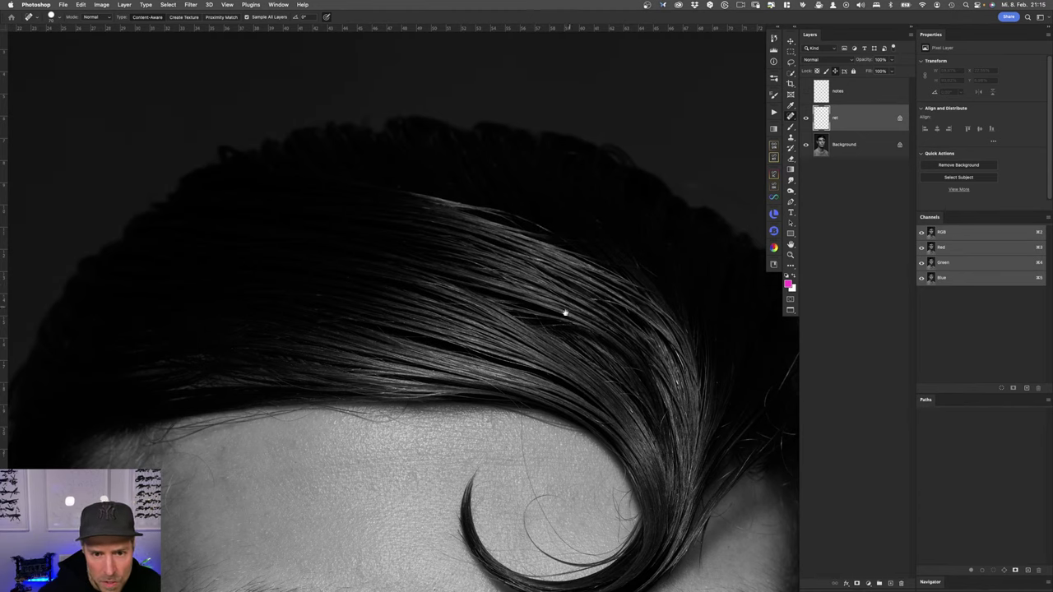
Step: Move in along the hair curl and remove a bright stray strand from the hair
{"action": "left_click_drag", "start_coordinate": [565, 313], "coordinate": [447, 228]}
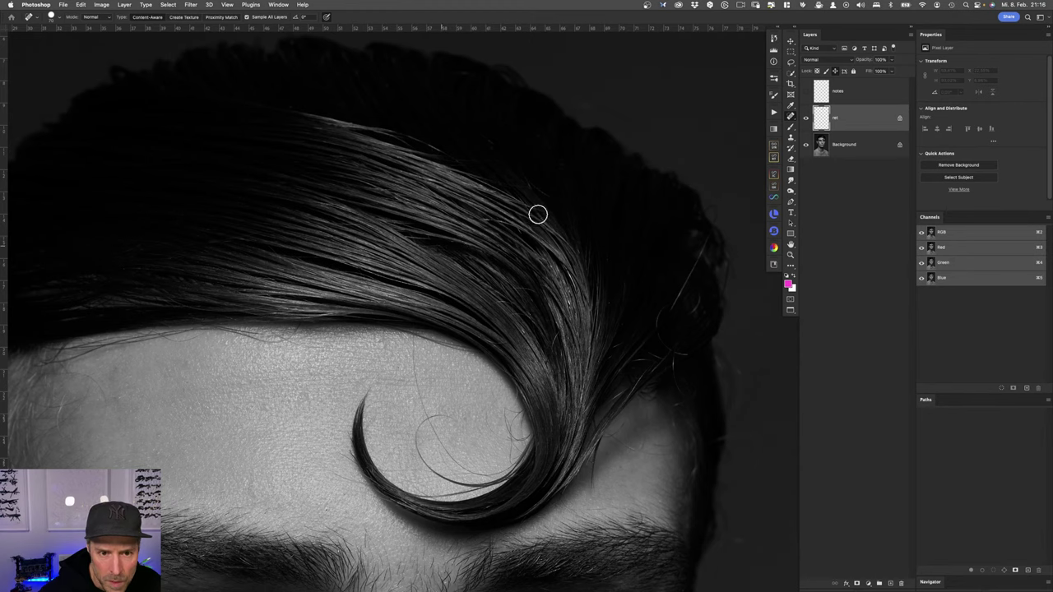
{"action": "scroll", "coordinate": [421, 271], "scroll_direction": "up", "scroll_amount": 3}
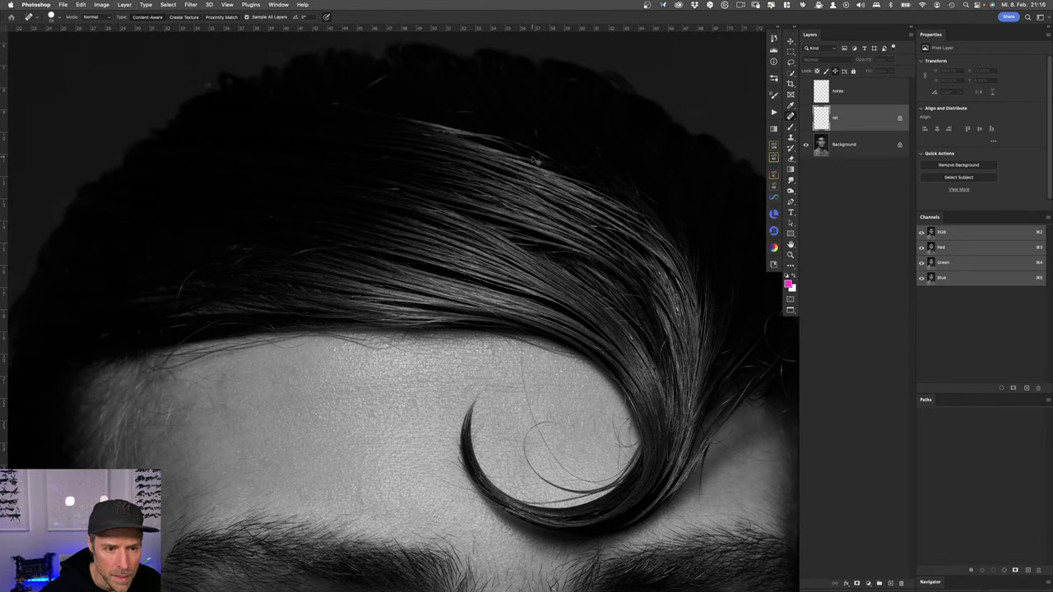
{"action": "left_click_drag", "start_coordinate": [534, 140], "coordinate": [479, 205]}
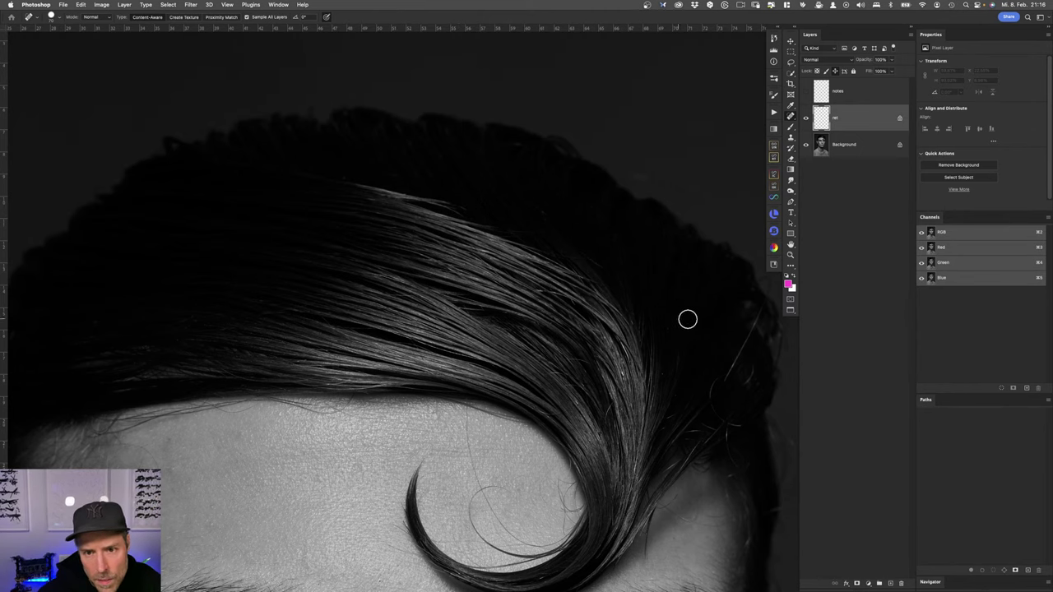
{"action": "scroll", "coordinate": [576, 239], "scroll_direction": "down", "scroll_amount": 3}
{"action": "scroll", "coordinate": [576, 238], "scroll_direction": "right", "scroll_amount": 3}
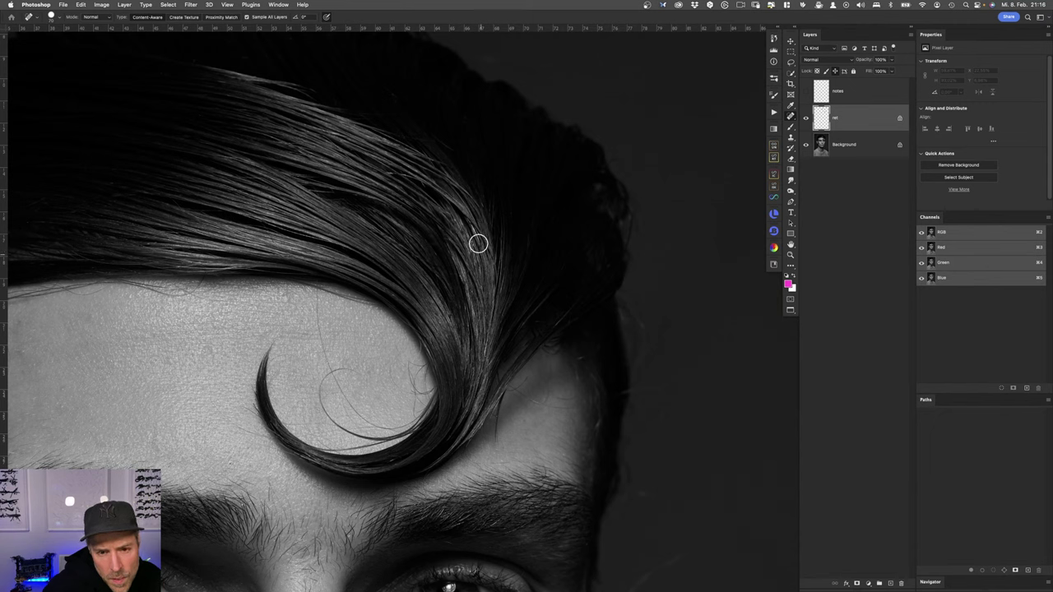
{"action": "left_click_drag", "start_coordinate": [474, 230], "coordinate": [485, 264]}
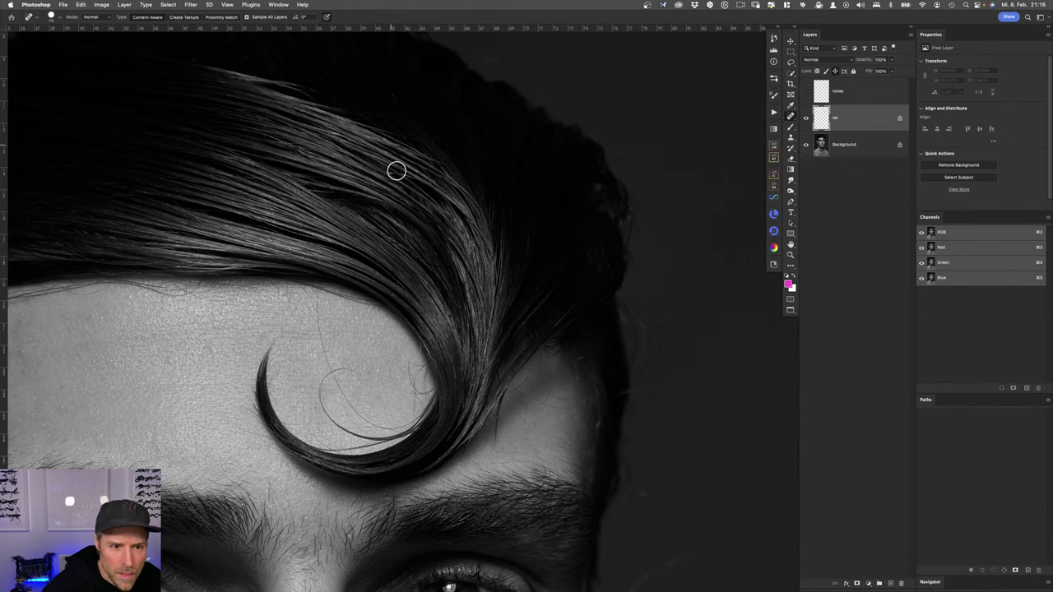
{"action": "scroll", "coordinate": [454, 240], "scroll_direction": "down", "scroll_amount": 5}
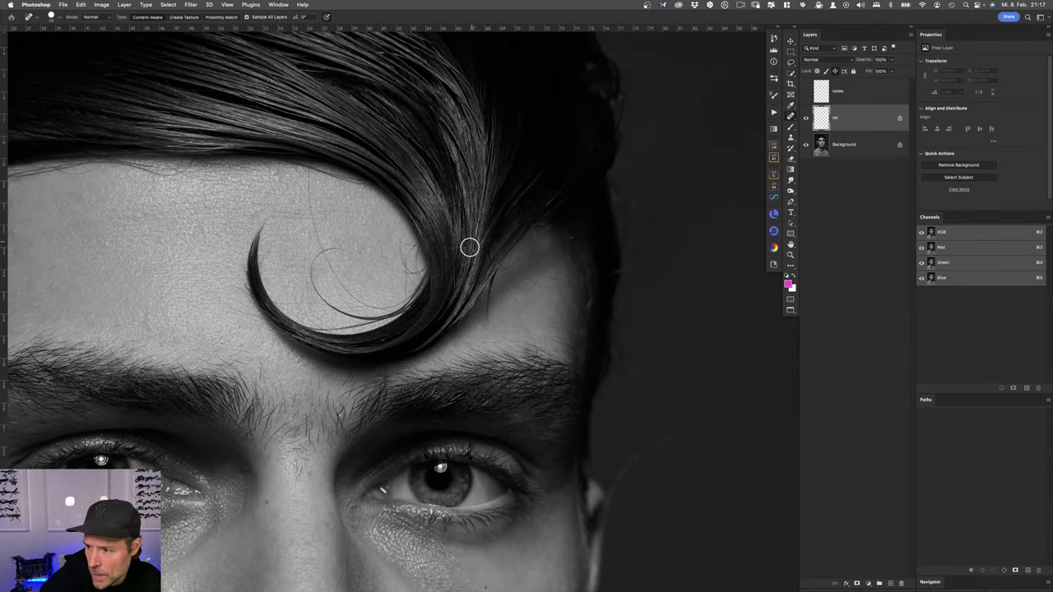
{"action": "scroll", "coordinate": [504, 278], "scroll_direction": "up", "scroll_amount": 3}
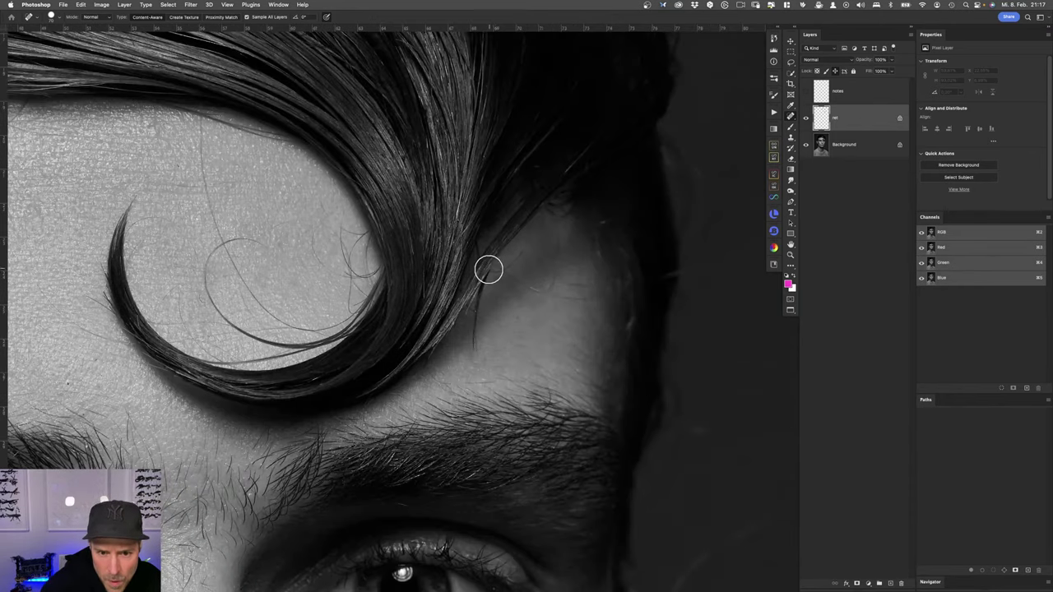
Step: Heal the stray hairs at the hair edge, across the temple and beside the curl's edge
{"action": "left_click_drag", "start_coordinate": [491, 271], "coordinate": [528, 246]}
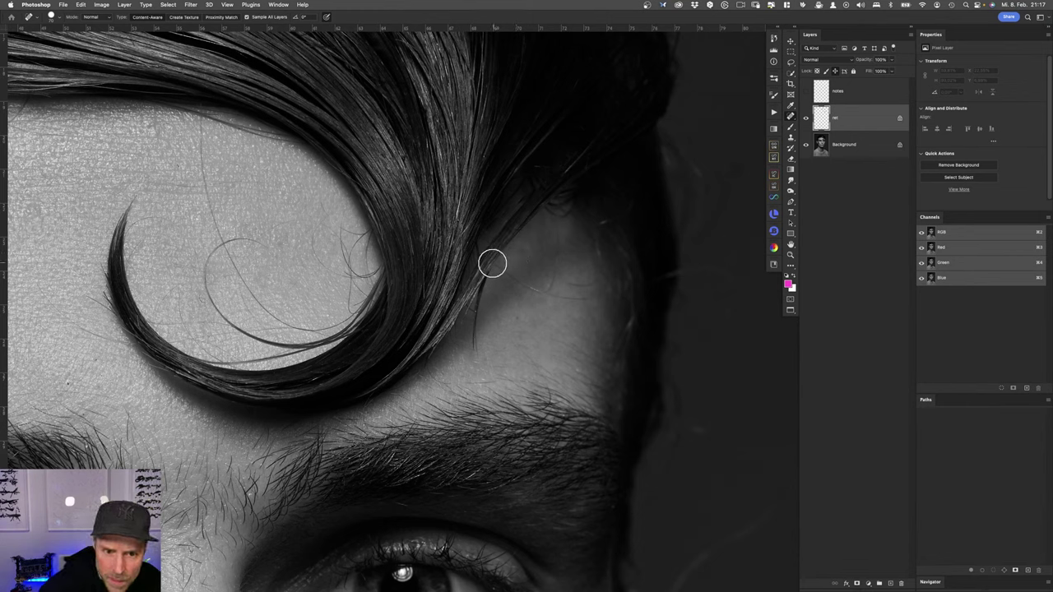
{"action": "mouse_move", "coordinate": [491, 261]}
{"action": "left_mouse_down"}
{"action": "mouse_move", "coordinate": [554, 292]}
{"action": "mouse_move", "coordinate": [542, 292]}
{"action": "mouse_move", "coordinate": [556, 221]}
{"action": "left_mouse_up"}
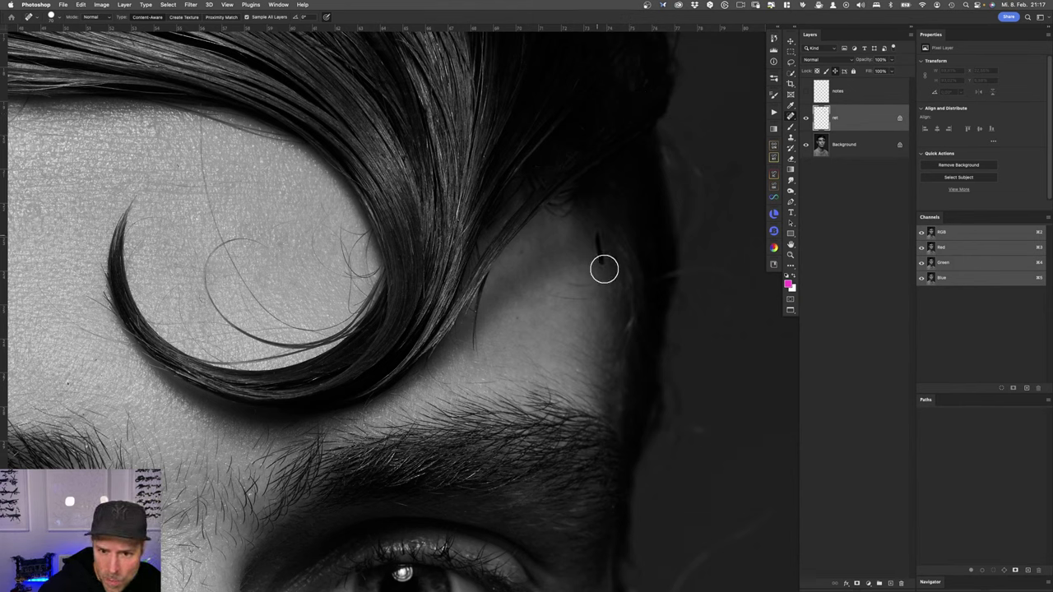
{"action": "left_click_drag", "start_coordinate": [594, 278], "coordinate": [560, 283]}
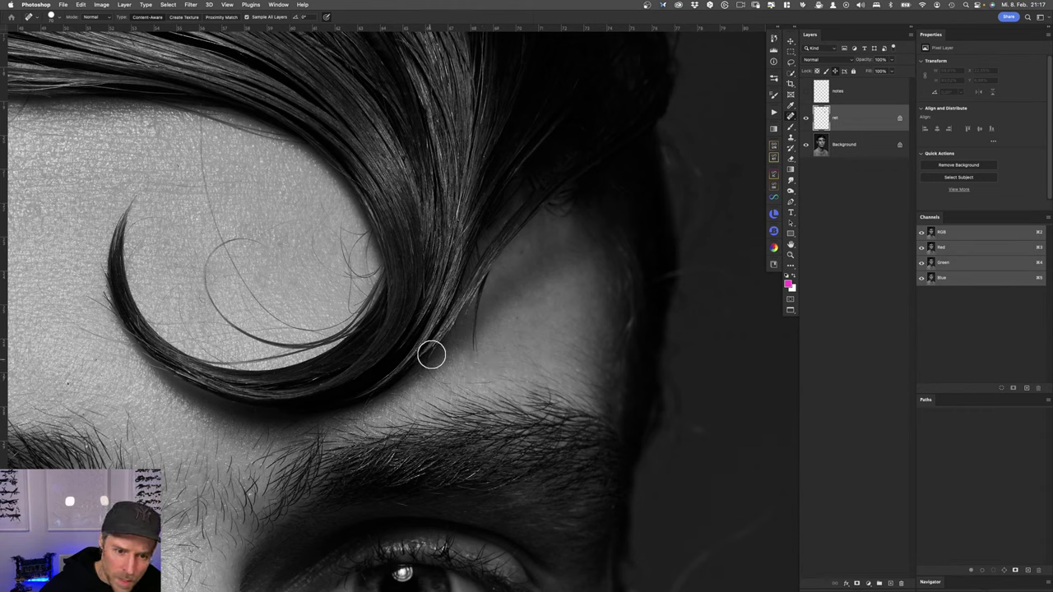
{"action": "left_click_drag", "start_coordinate": [430, 369], "coordinate": [450, 378]}
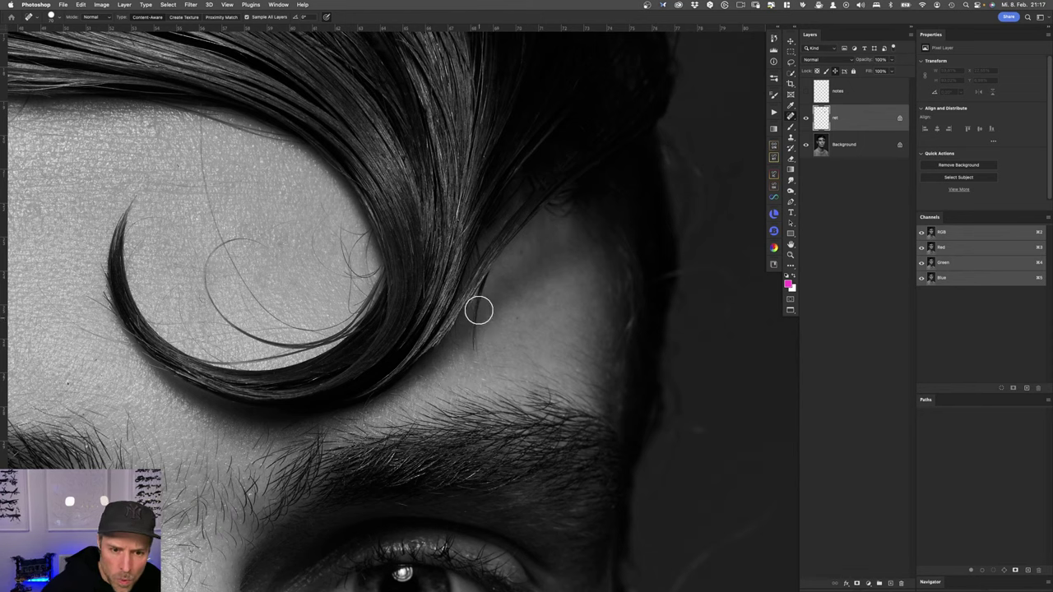
{"action": "left_click_drag", "start_coordinate": [475, 351], "coordinate": [482, 285]}
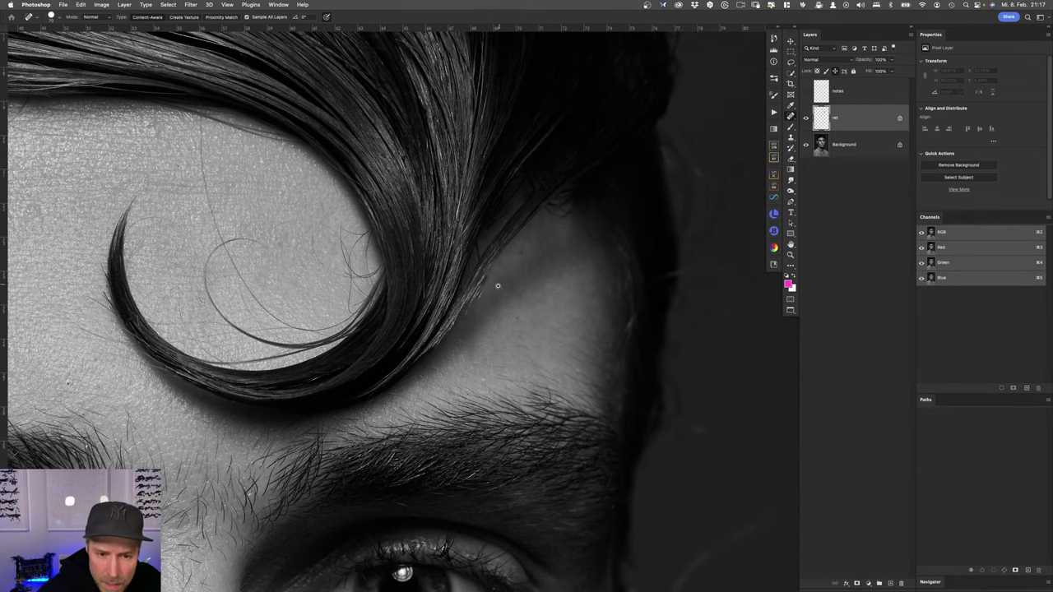
{"action": "scroll", "coordinate": [505, 294], "scroll_direction": "up", "scroll_amount": 2}
{"action": "scroll", "coordinate": [505, 293], "scroll_direction": "up", "scroll_amount": 1}
Step: Switch to the Clone Stamp tool and shrink its brush to a much smaller size
{"action": "key", "text": "s"}
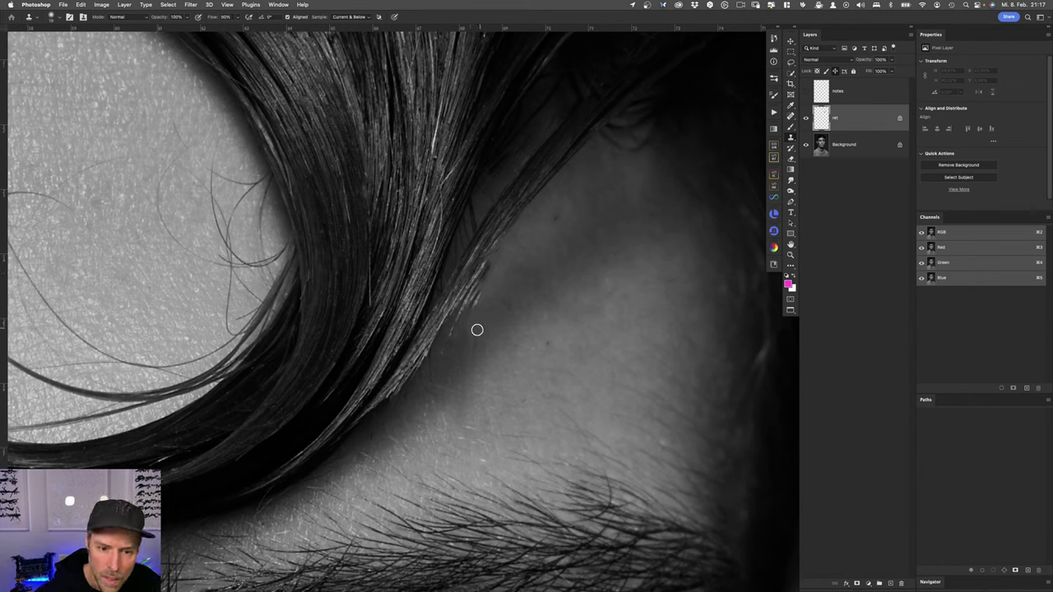
{"action": "left_click_drag", "start_coordinate": [477, 330], "coordinate": [477, 320]}
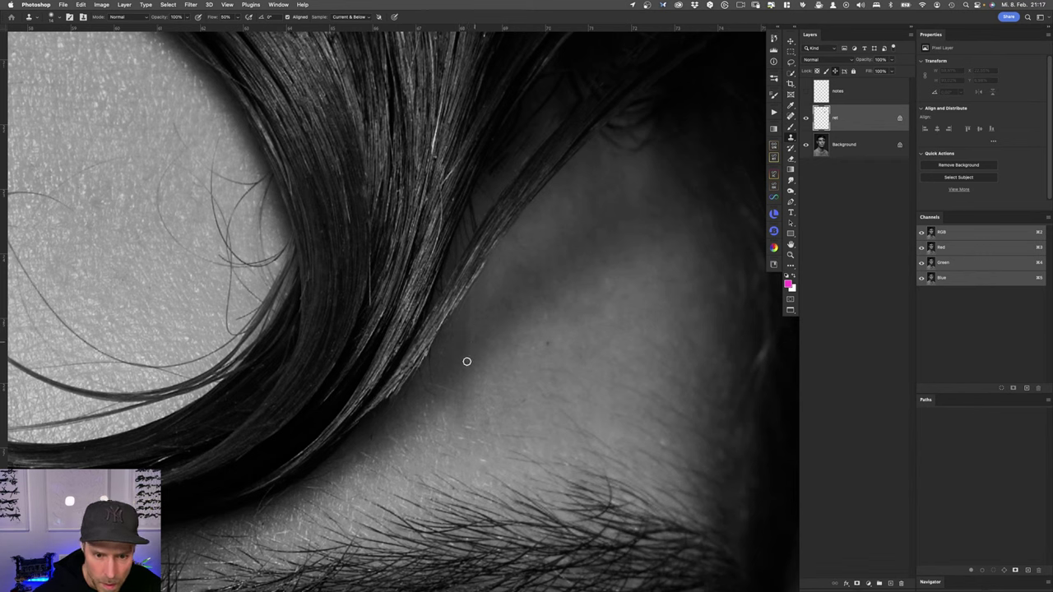
{"action": "left_click_drag", "start_coordinate": [473, 350], "coordinate": [489, 340]}
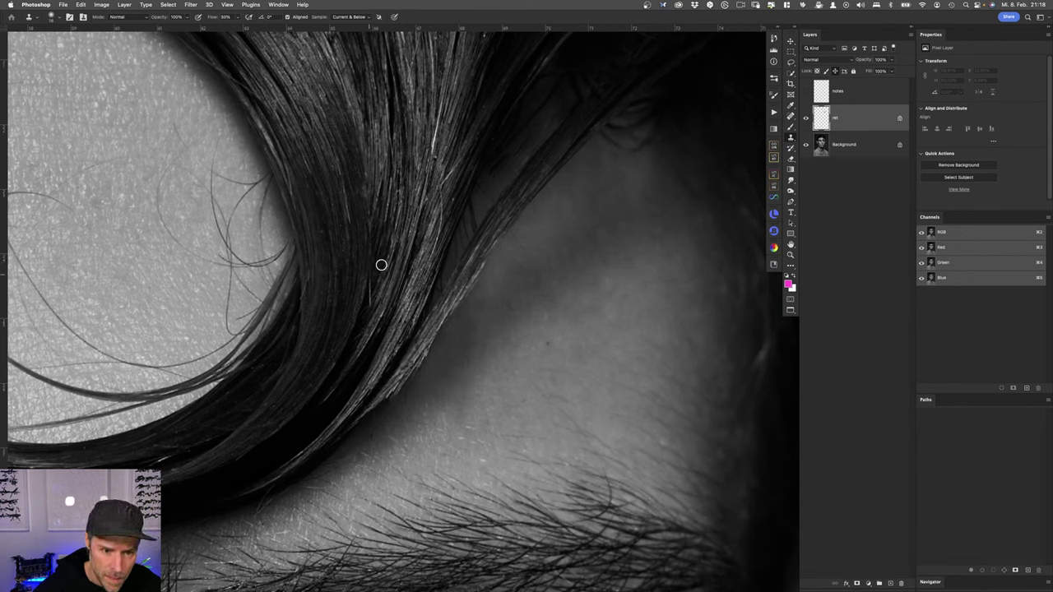
Step: Return to the Spot Healing Brush, heal a small spot on the hair, and frame the whole loop
{"action": "key", "text": "j"}
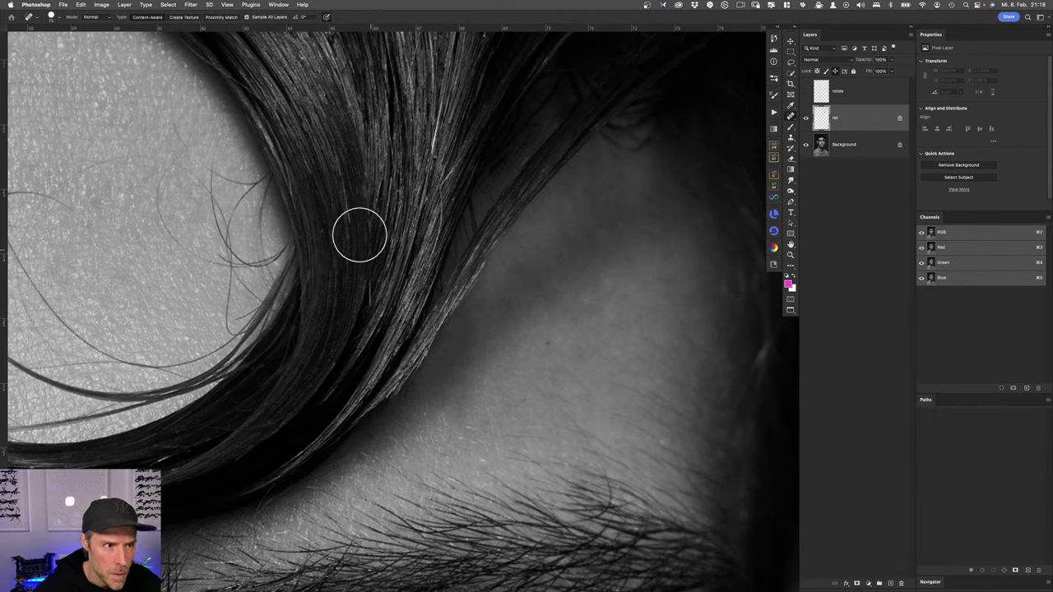
{"action": "left_click", "coordinate": [375, 252]}
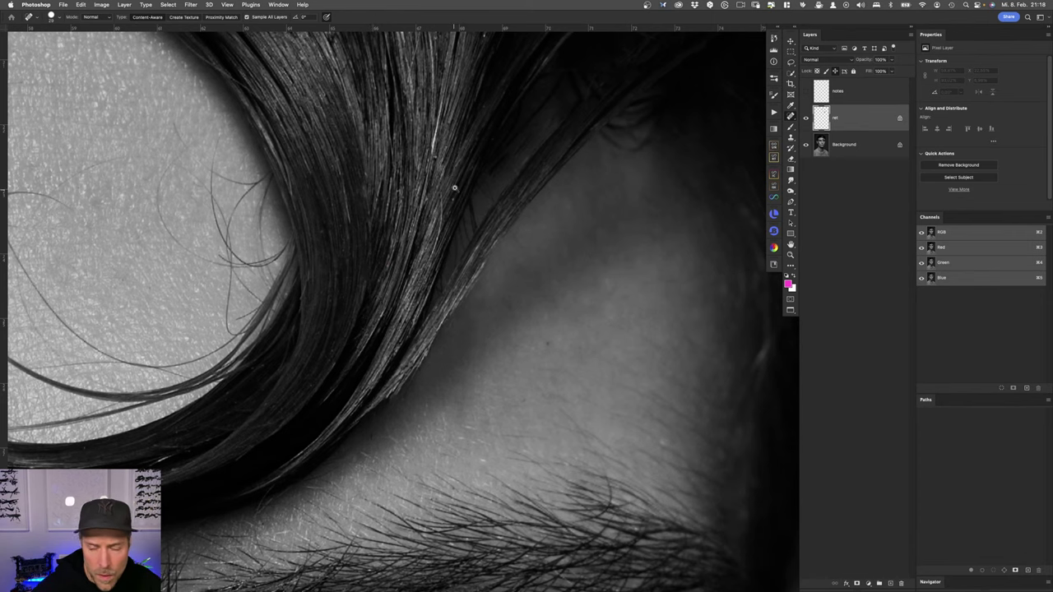
{"action": "scroll", "coordinate": [454, 188], "scroll_direction": "down", "scroll_amount": 2}
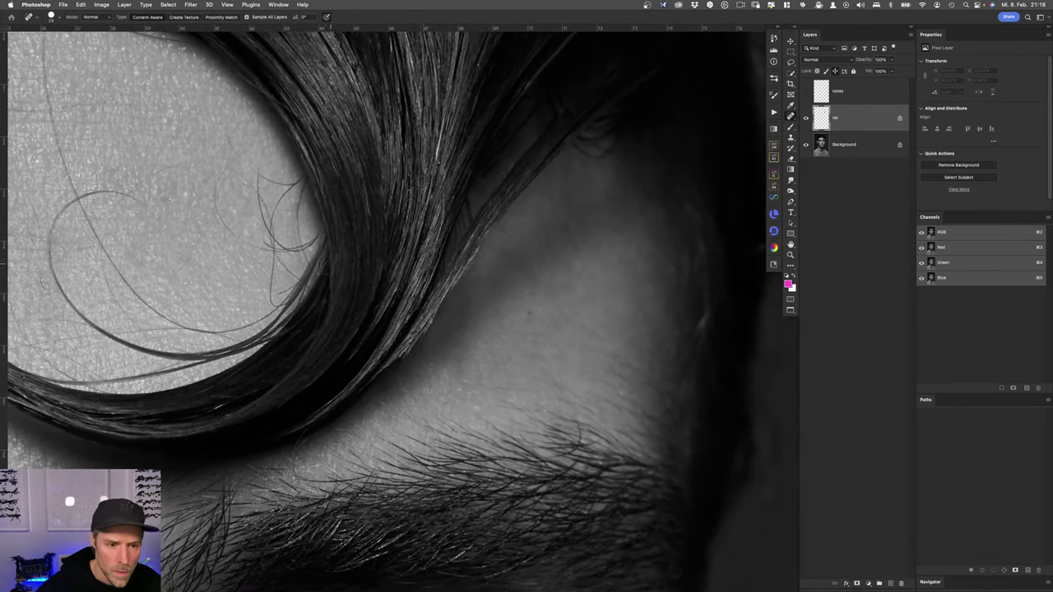
{"action": "scroll", "coordinate": [374, 296], "scroll_direction": "down", "scroll_amount": 3}
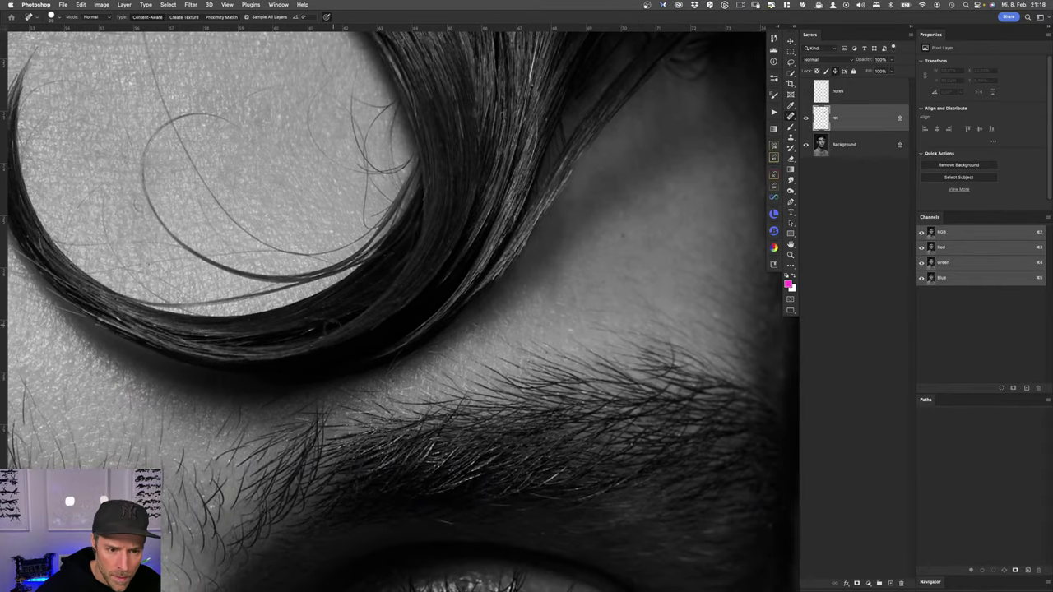
{"action": "left_click_drag", "start_coordinate": [332, 292], "coordinate": [383, 463]}
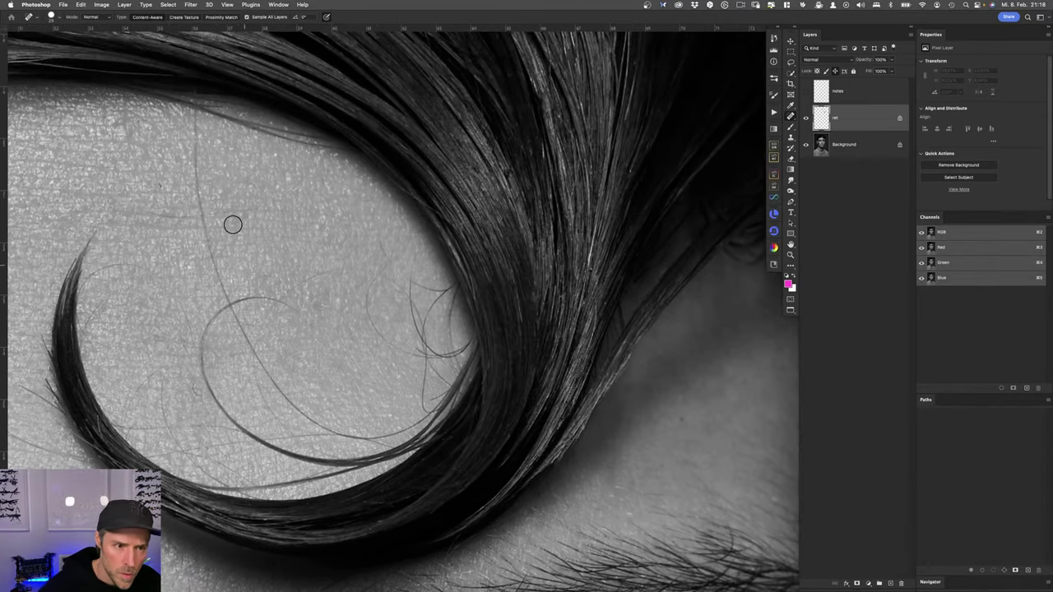
{"action": "left_click_drag", "start_coordinate": [233, 223], "coordinate": [356, 206]}
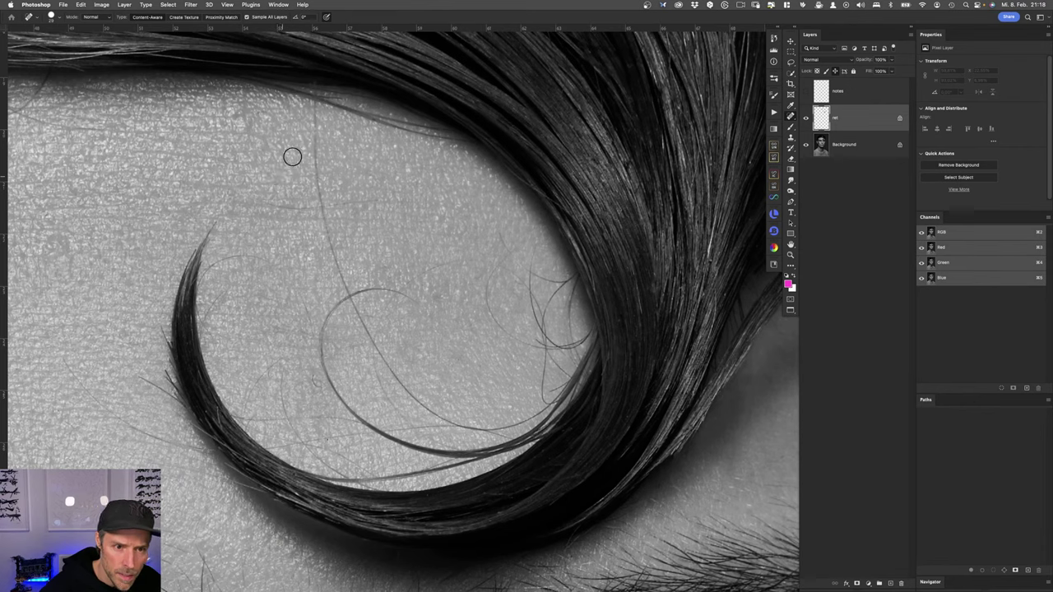
Step: Heal the thin stray hair down its length and the strays on the curl's left and inner edge
{"action": "left_click_drag", "start_coordinate": [326, 147], "coordinate": [315, 125]}
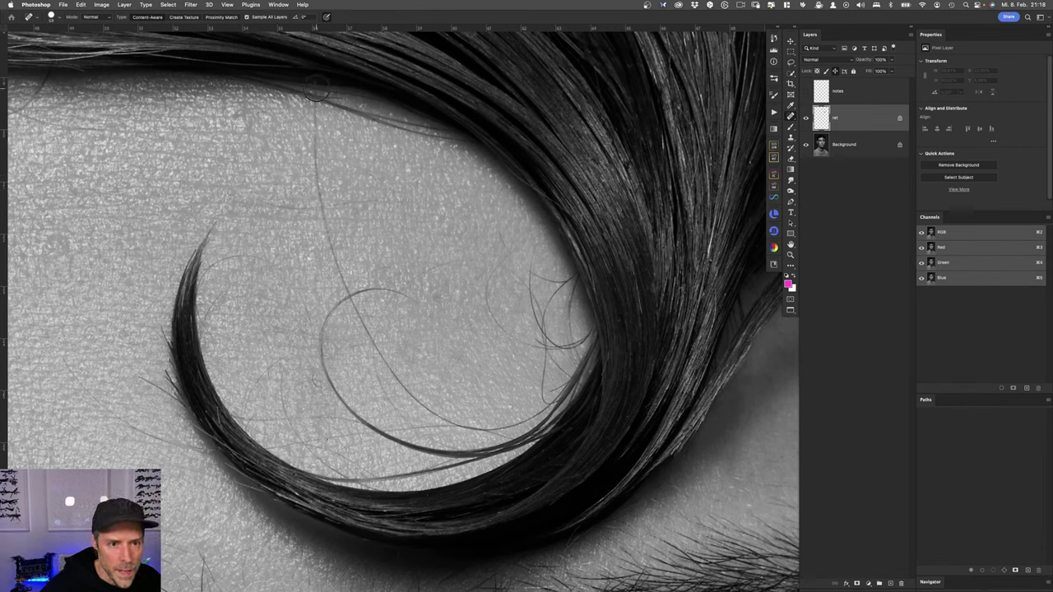
{"action": "mouse_move", "coordinate": [319, 89]}
{"action": "left_mouse_down"}
{"action": "mouse_move", "coordinate": [324, 204]}
{"action": "mouse_move", "coordinate": [310, 257]}
{"action": "mouse_move", "coordinate": [282, 204]}
{"action": "mouse_move", "coordinate": [385, 197]}
{"action": "left_mouse_up"}
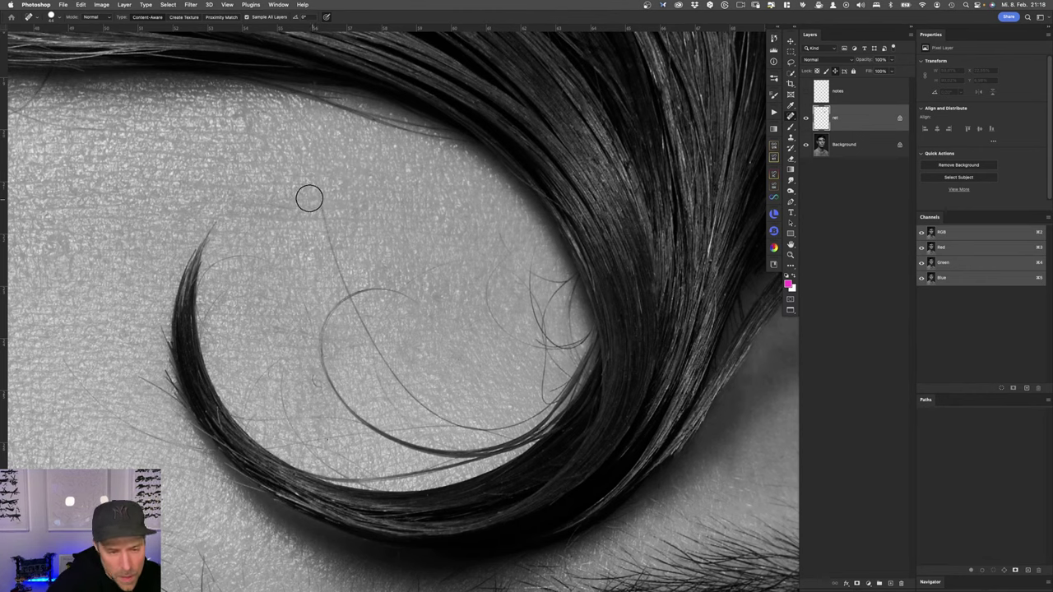
{"action": "left_click_drag", "start_coordinate": [321, 198], "coordinate": [366, 327]}
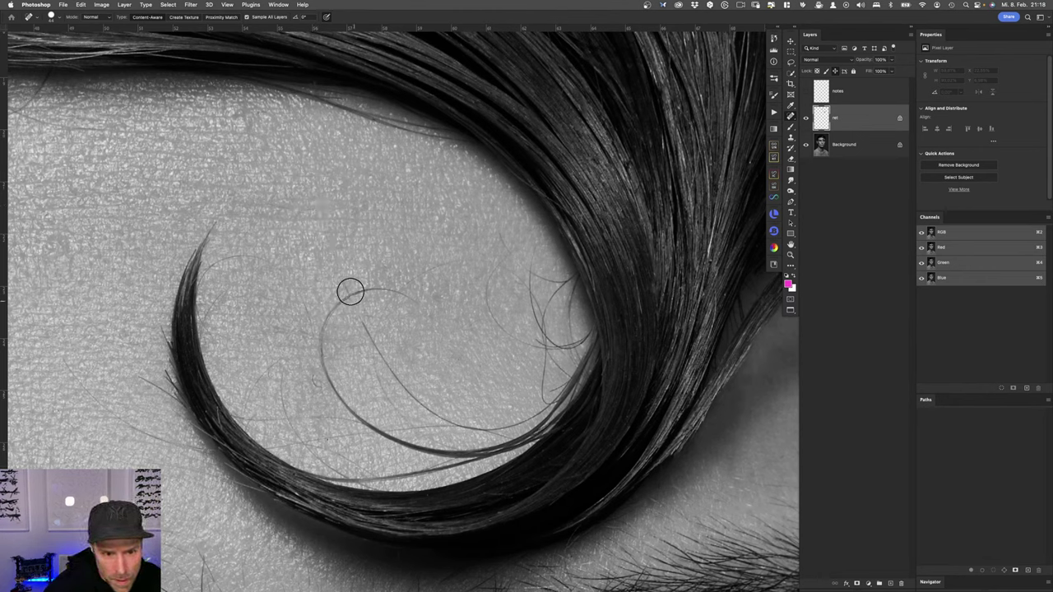
{"action": "mouse_move", "coordinate": [320, 198]}
{"action": "left_mouse_down"}
{"action": "mouse_move", "coordinate": [332, 256]}
{"action": "mouse_move", "coordinate": [380, 354]}
{"action": "left_mouse_up"}
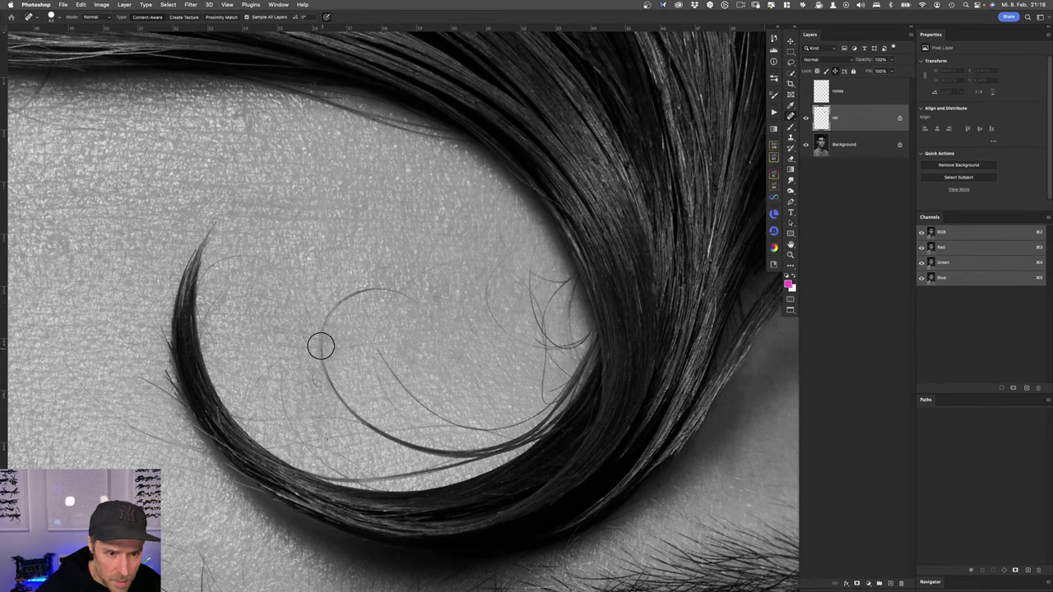
{"action": "left_click_drag", "start_coordinate": [289, 282], "coordinate": [320, 349]}
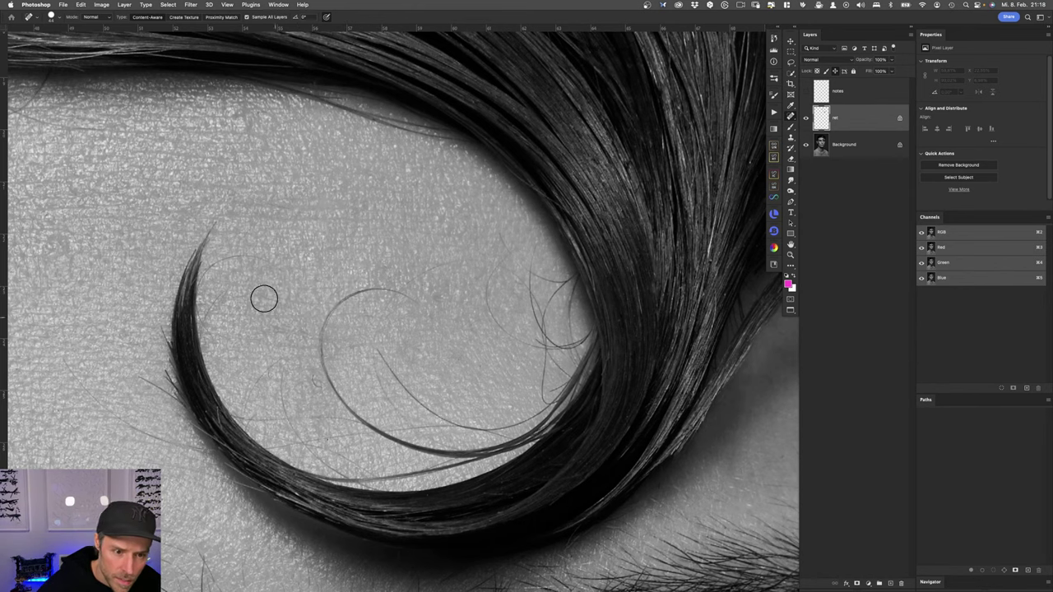
{"action": "mouse_move", "coordinate": [217, 294]}
{"action": "left_mouse_down"}
{"action": "mouse_move", "coordinate": [208, 313]}
{"action": "mouse_move", "coordinate": [260, 251]}
{"action": "mouse_move", "coordinate": [269, 260]}
{"action": "mouse_move", "coordinate": [237, 272]}
{"action": "left_mouse_up"}
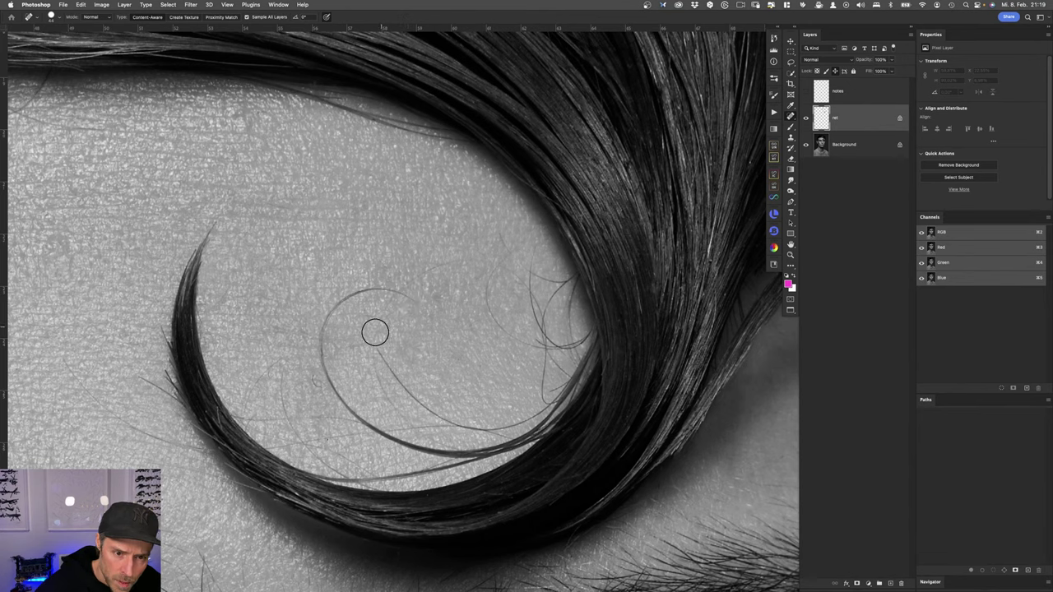
Step: Heal the stray hairs and tips across the curl's right side and lower right
{"action": "mouse_move", "coordinate": [371, 328]}
{"action": "left_mouse_down"}
{"action": "mouse_move", "coordinate": [396, 290]}
{"action": "mouse_move", "coordinate": [505, 245]}
{"action": "mouse_move", "coordinate": [501, 235]}
{"action": "mouse_move", "coordinate": [521, 265]}
{"action": "mouse_move", "coordinate": [577, 281]}
{"action": "mouse_move", "coordinate": [552, 294]}
{"action": "mouse_move", "coordinate": [569, 275]}
{"action": "mouse_move", "coordinate": [563, 333]}
{"action": "left_mouse_up"}
{"action": "left_click_drag", "start_coordinate": [570, 287], "coordinate": [566, 331]}
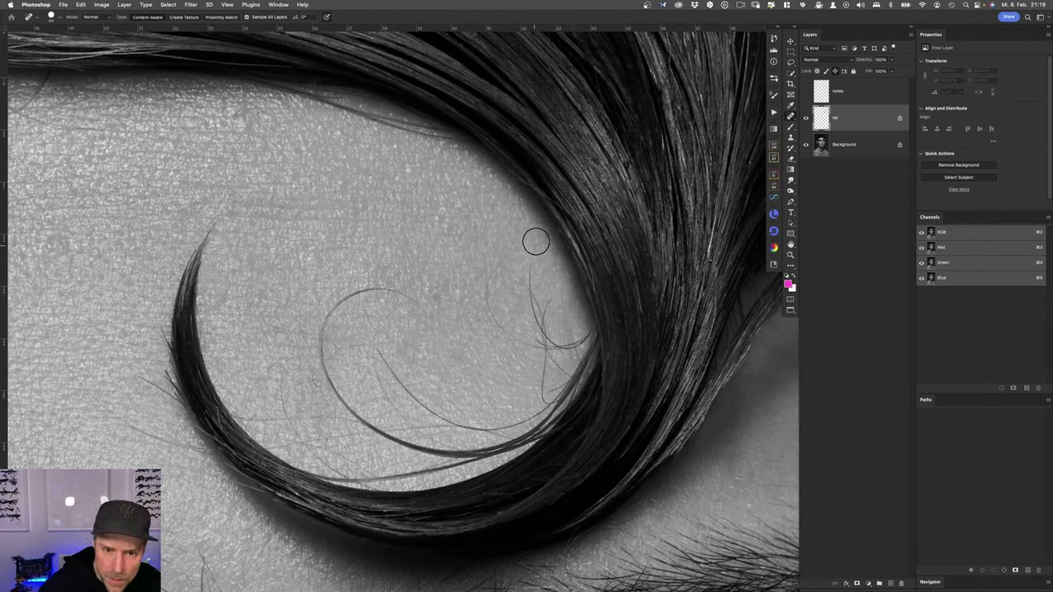
{"action": "mouse_move", "coordinate": [535, 241]}
{"action": "left_mouse_down"}
{"action": "mouse_move", "coordinate": [535, 314]}
{"action": "mouse_move", "coordinate": [549, 351]}
{"action": "left_mouse_up"}
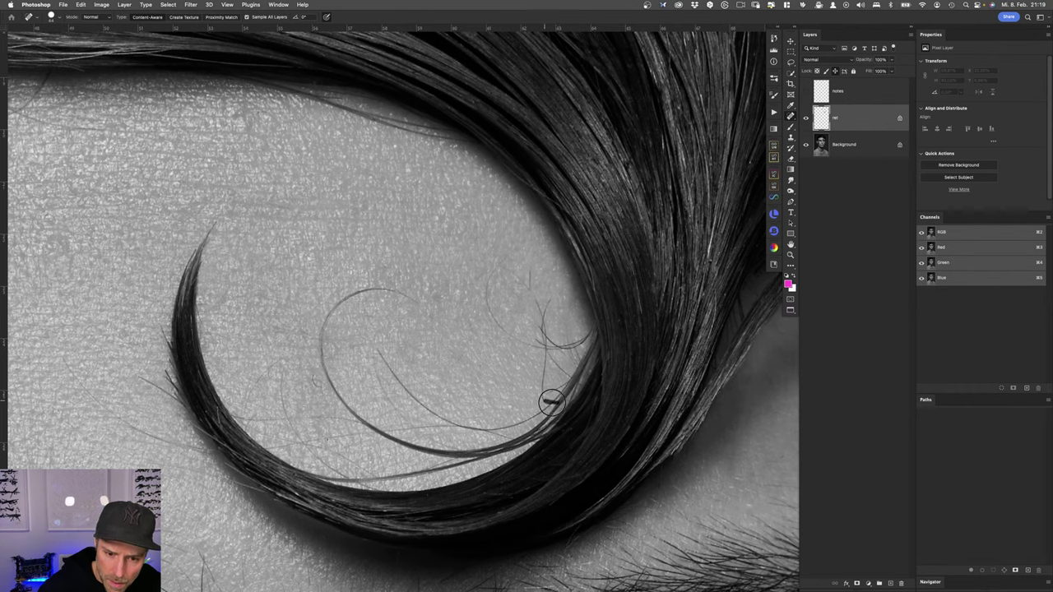
{"action": "left_click_drag", "start_coordinate": [551, 401], "coordinate": [544, 349]}
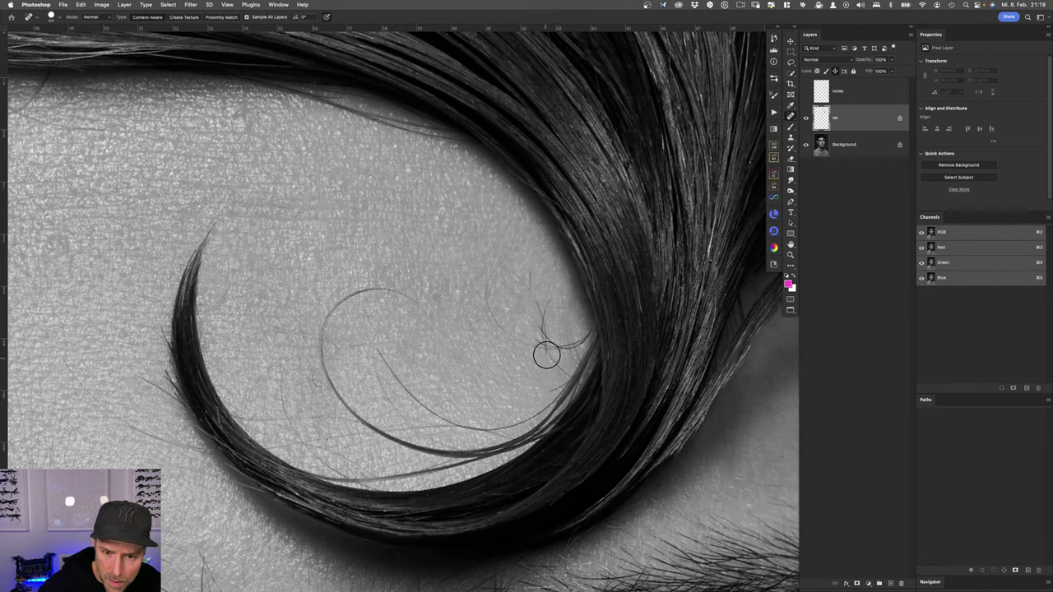
{"action": "mouse_move", "coordinate": [502, 260]}
{"action": "left_mouse_down"}
{"action": "mouse_move", "coordinate": [486, 294]}
{"action": "mouse_move", "coordinate": [505, 331]}
{"action": "mouse_move", "coordinate": [543, 347]}
{"action": "mouse_move", "coordinate": [554, 337]}
{"action": "left_mouse_up"}
{"action": "mouse_move", "coordinate": [541, 301]}
{"action": "left_mouse_down"}
{"action": "mouse_move", "coordinate": [543, 346]}
{"action": "mouse_move", "coordinate": [540, 324]}
{"action": "left_mouse_up"}
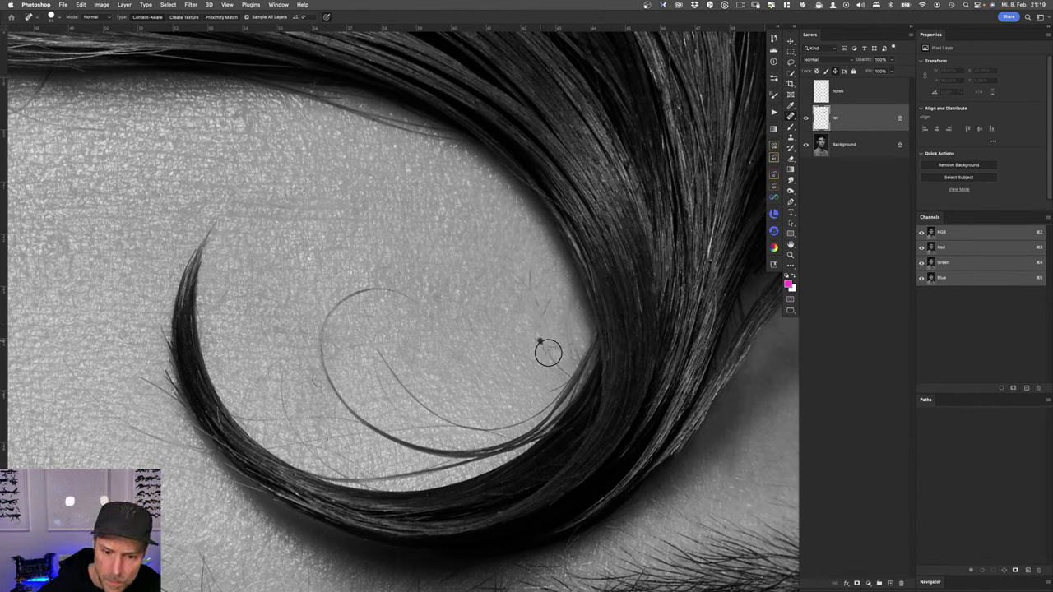
{"action": "left_click_drag", "start_coordinate": [534, 333], "coordinate": [574, 351]}
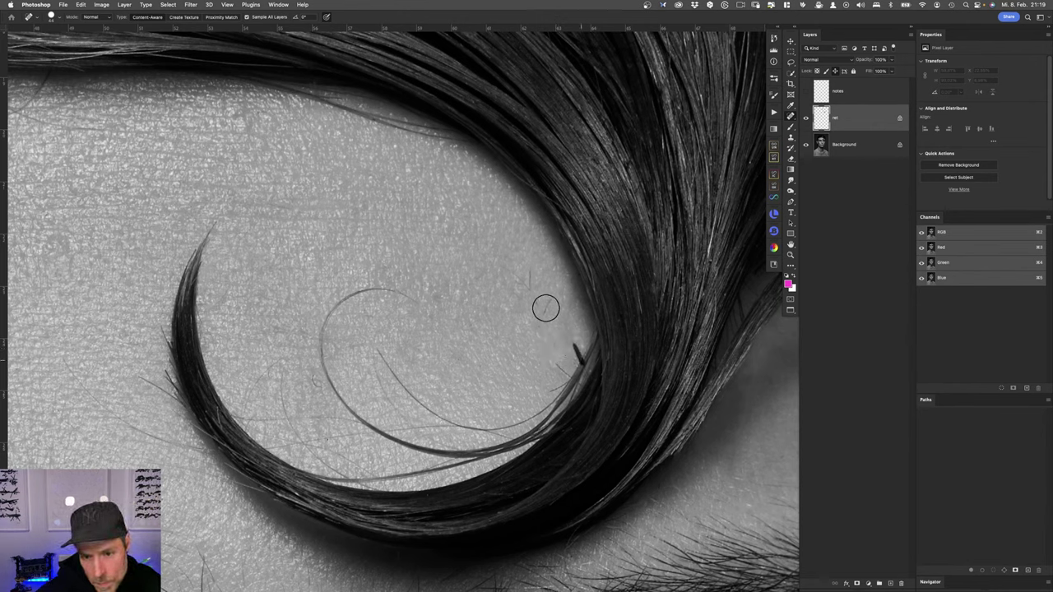
{"action": "mouse_move", "coordinate": [550, 294]}
{"action": "left_mouse_down"}
{"action": "mouse_move", "coordinate": [529, 299]}
{"action": "mouse_move", "coordinate": [528, 287]}
{"action": "left_mouse_up"}
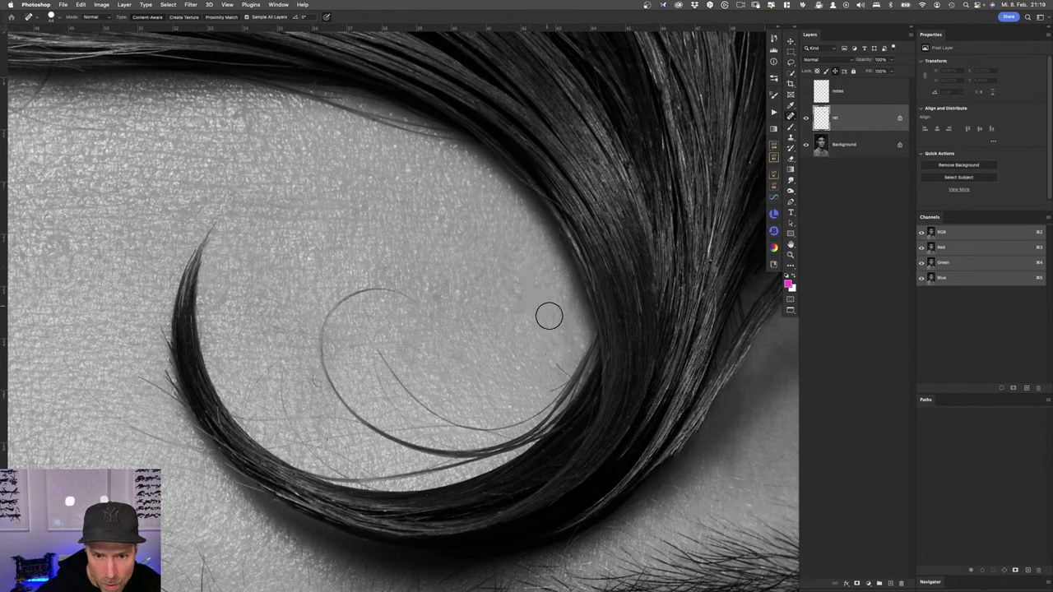
{"action": "mouse_move", "coordinate": [552, 357]}
{"action": "left_mouse_down"}
{"action": "mouse_move", "coordinate": [568, 379]}
{"action": "mouse_move", "coordinate": [548, 388]}
{"action": "mouse_move", "coordinate": [577, 360]}
{"action": "left_mouse_up"}
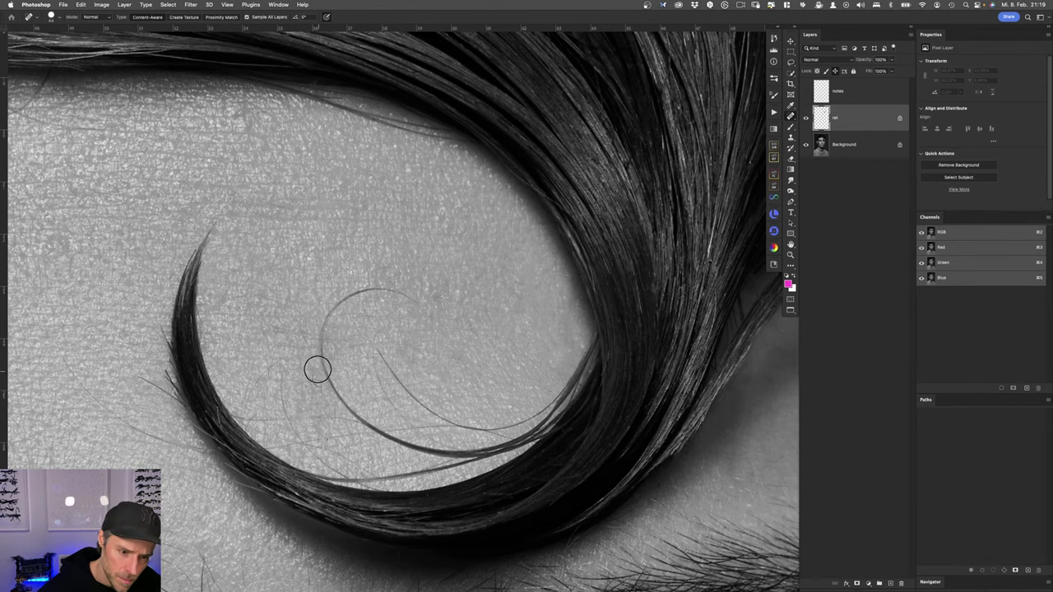
Step: Clean up the short stray hairs and tiny blemishes below the curl's lower edge
{"action": "left_click_drag", "start_coordinate": [317, 374], "coordinate": [314, 383]}
{"action": "mouse_move", "coordinate": [238, 421]}
{"action": "left_mouse_down"}
{"action": "mouse_move", "coordinate": [252, 387]}
{"action": "mouse_move", "coordinate": [285, 355]}
{"action": "mouse_move", "coordinate": [290, 423]}
{"action": "mouse_move", "coordinate": [370, 482]}
{"action": "left_mouse_up"}
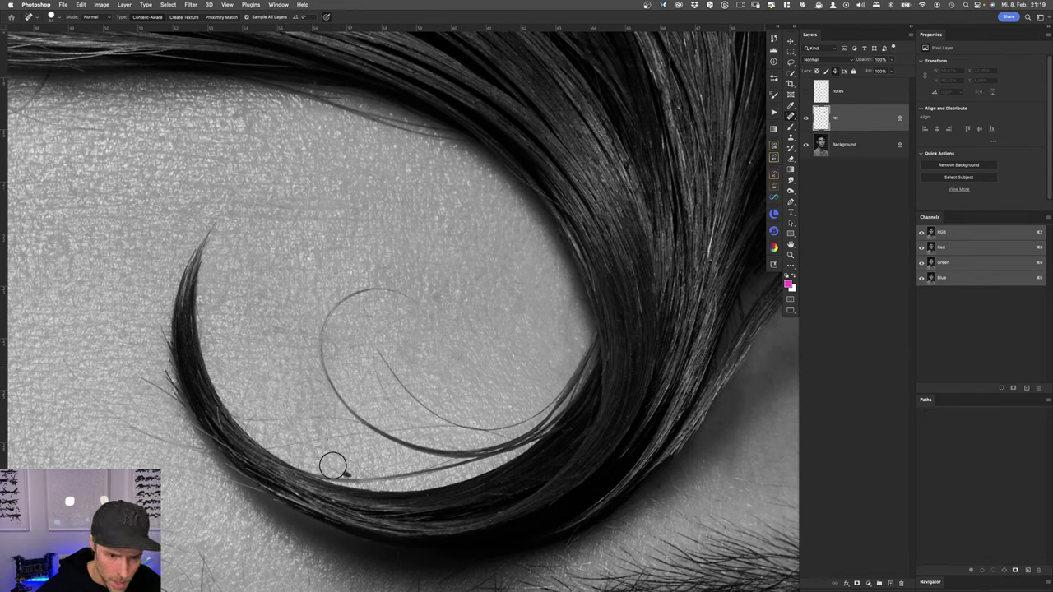
{"action": "left_click_drag", "start_coordinate": [263, 442], "coordinate": [371, 431]}
{"action": "left_click_drag", "start_coordinate": [366, 428], "coordinate": [322, 430]}
{"action": "mouse_move", "coordinate": [343, 418]}
{"action": "left_mouse_down"}
{"action": "mouse_move", "coordinate": [233, 415]}
{"action": "mouse_move", "coordinate": [260, 420]}
{"action": "mouse_move", "coordinate": [234, 419]}
{"action": "left_mouse_up"}
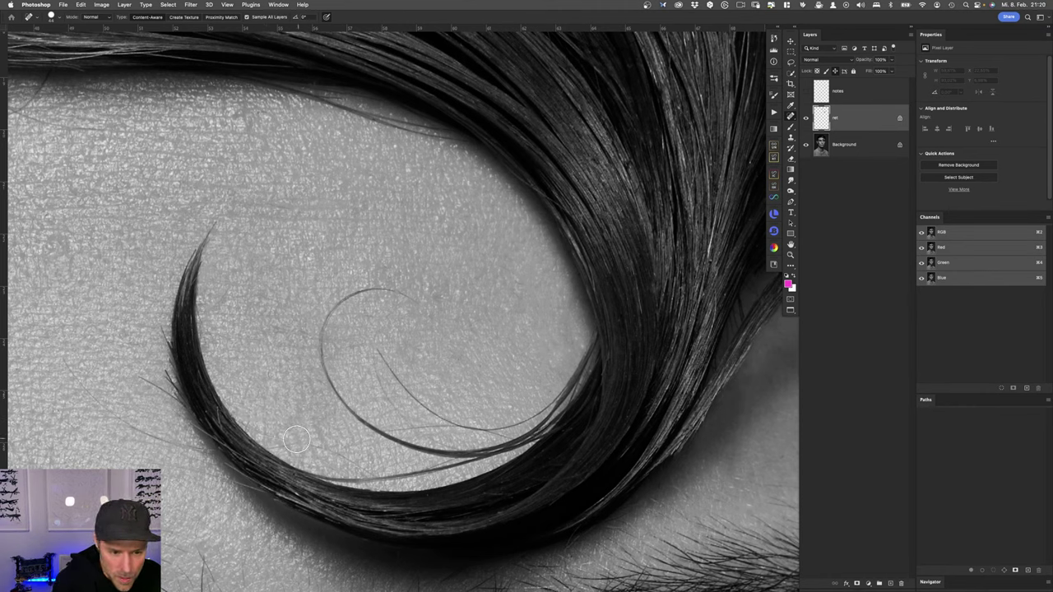
{"action": "left_click_drag", "start_coordinate": [296, 440], "coordinate": [316, 447]}
{"action": "left_click_drag", "start_coordinate": [355, 463], "coordinate": [375, 466]}
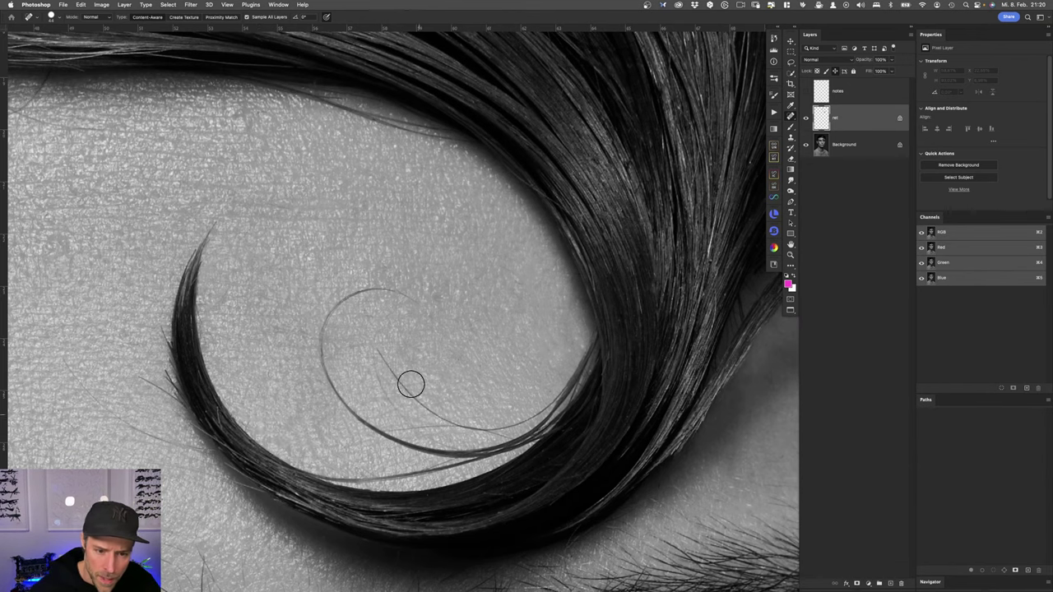
Step: Remove the stray hairs and the loose branch of the inner strand inside the loop
{"action": "mouse_move", "coordinate": [370, 359]}
{"action": "left_mouse_down"}
{"action": "mouse_move", "coordinate": [402, 403]}
{"action": "mouse_move", "coordinate": [395, 429]}
{"action": "mouse_move", "coordinate": [506, 435]}
{"action": "mouse_move", "coordinate": [488, 430]}
{"action": "left_mouse_up"}
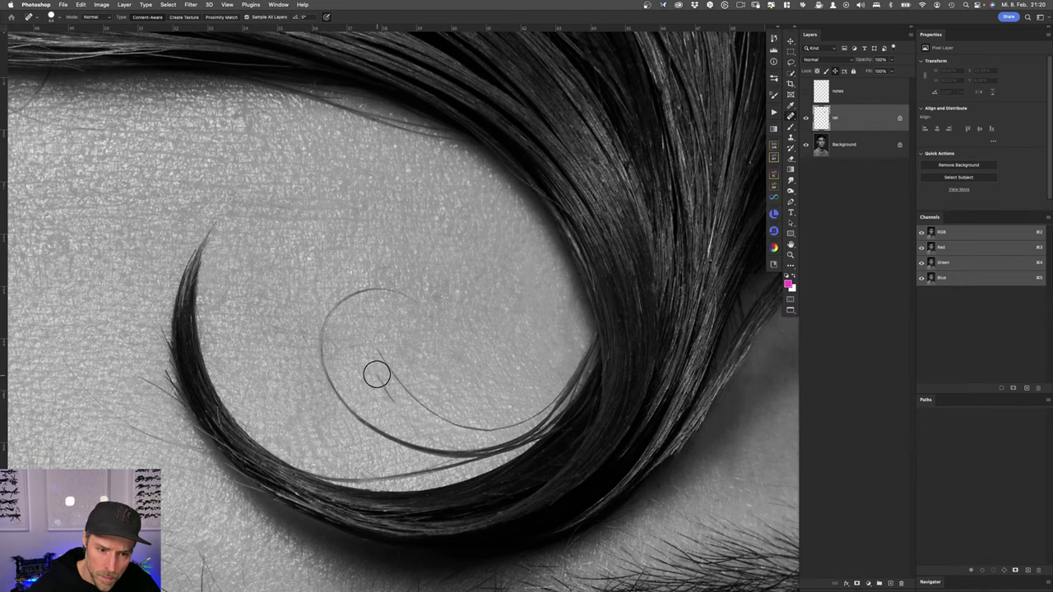
{"action": "mouse_move", "coordinate": [376, 375]}
{"action": "left_mouse_down"}
{"action": "mouse_move", "coordinate": [417, 430]}
{"action": "mouse_move", "coordinate": [451, 441]}
{"action": "left_mouse_up"}
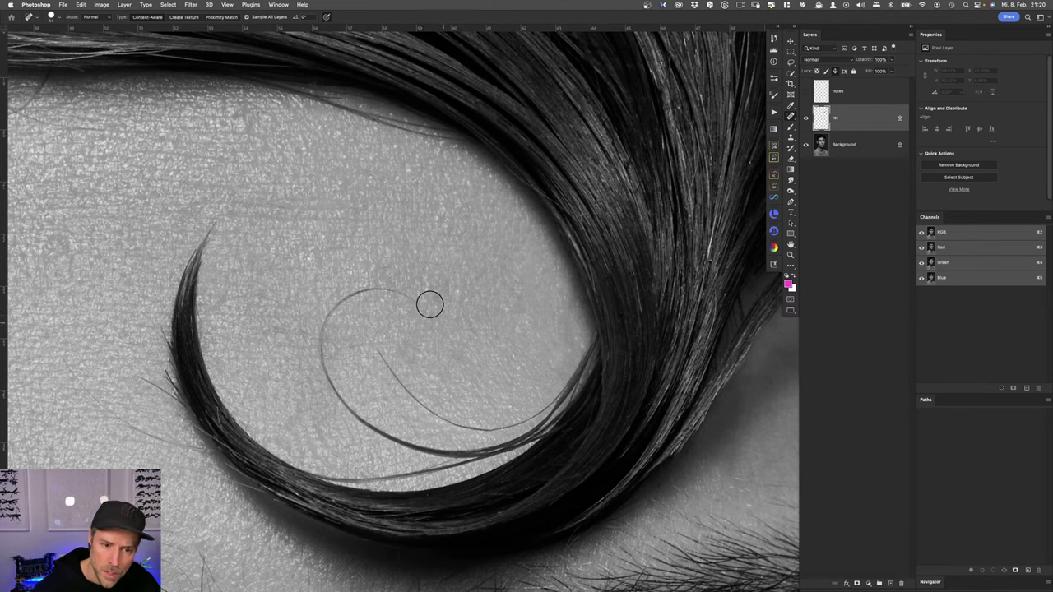
{"action": "left_click_drag", "start_coordinate": [392, 291], "coordinate": [412, 297]}
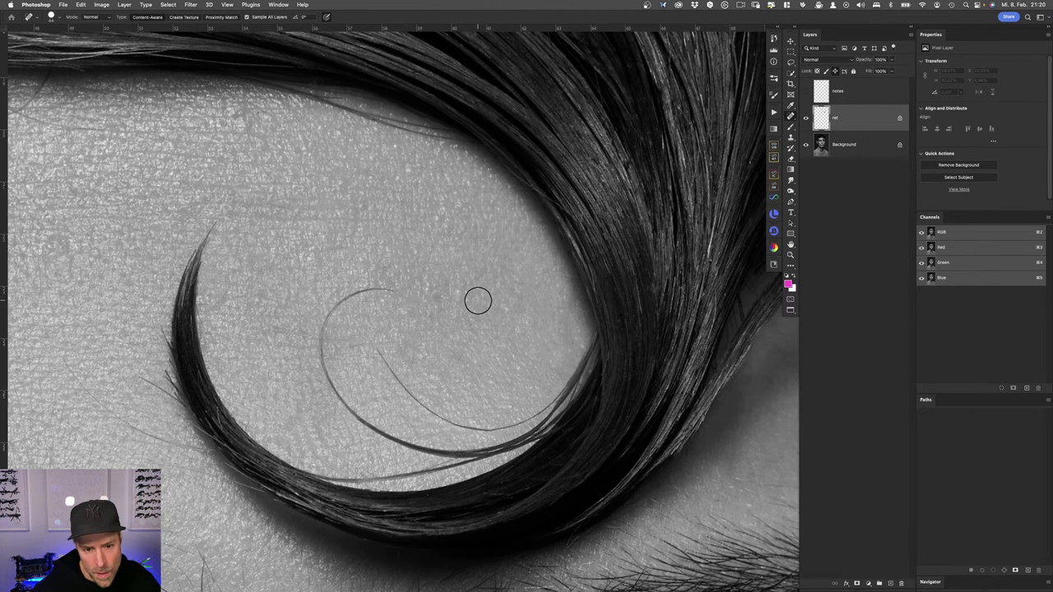
{"action": "scroll", "coordinate": [478, 301], "scroll_direction": "down", "scroll_amount": 2}
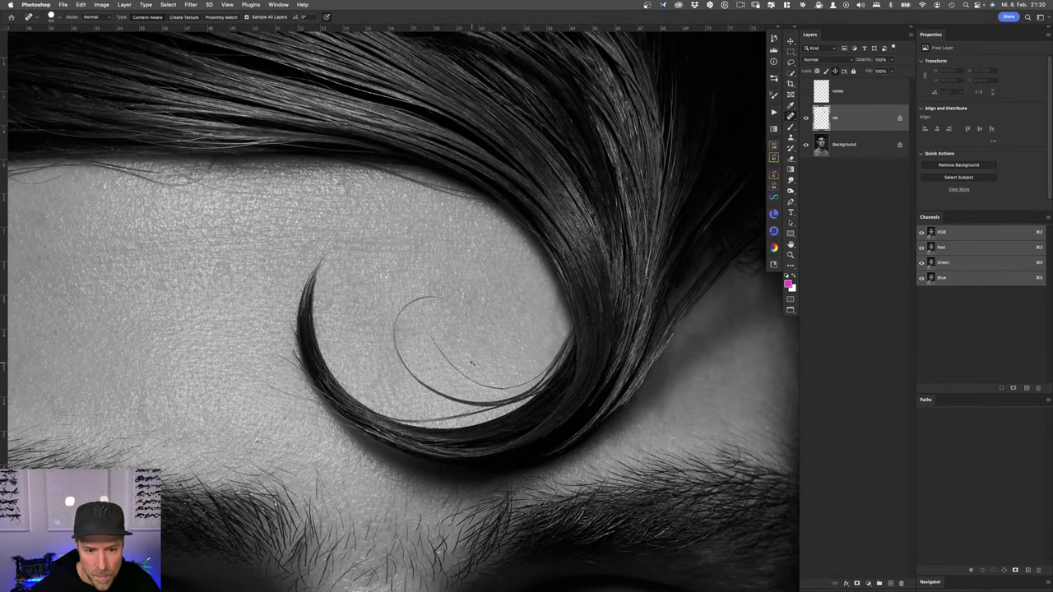
{"action": "scroll", "coordinate": [491, 379], "scroll_direction": "up", "scroll_amount": 2}
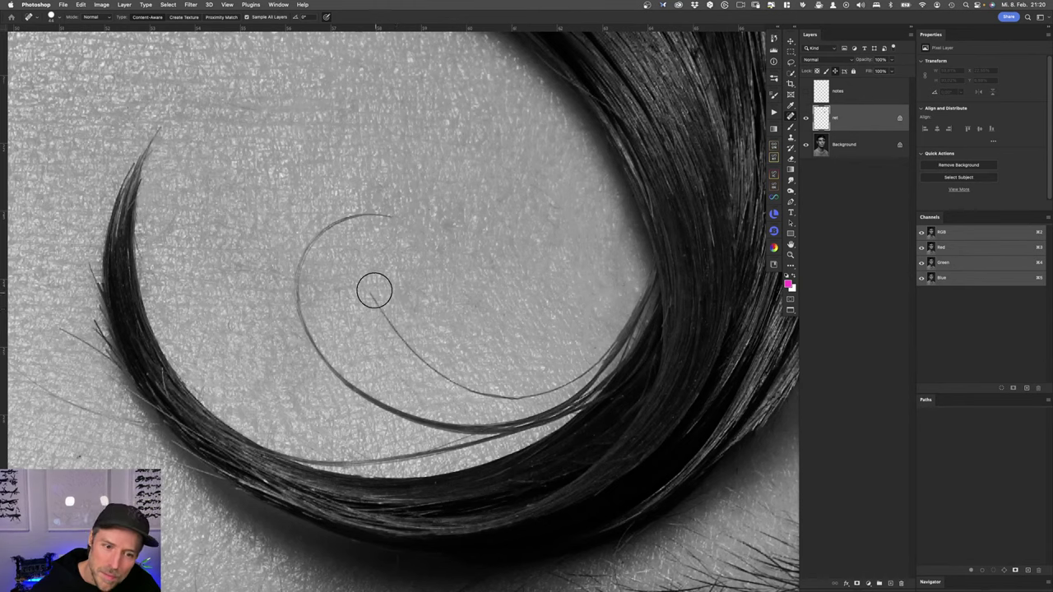
{"action": "mouse_move", "coordinate": [370, 289]}
{"action": "left_mouse_down"}
{"action": "mouse_move", "coordinate": [436, 371]}
{"action": "mouse_move", "coordinate": [516, 399]}
{"action": "mouse_move", "coordinate": [440, 371]}
{"action": "mouse_move", "coordinate": [463, 388]}
{"action": "mouse_move", "coordinate": [549, 408]}
{"action": "mouse_move", "coordinate": [532, 390]}
{"action": "left_mouse_up"}
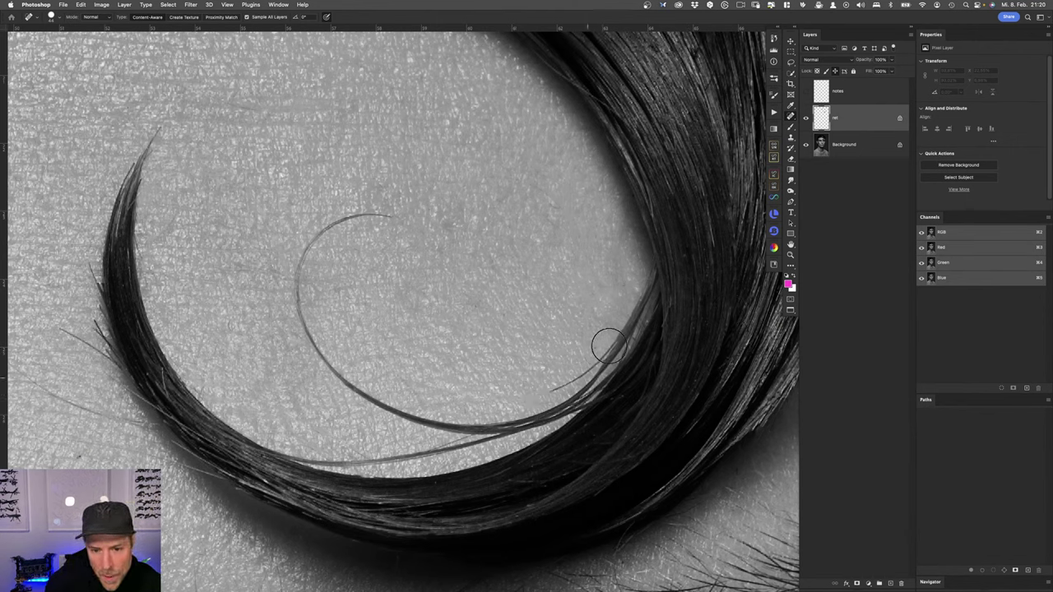
{"action": "mouse_move", "coordinate": [606, 343]}
{"action": "left_mouse_down"}
{"action": "mouse_move", "coordinate": [614, 337]}
{"action": "mouse_move", "coordinate": [585, 374]}
{"action": "mouse_move", "coordinate": [564, 381]}
{"action": "left_mouse_up"}
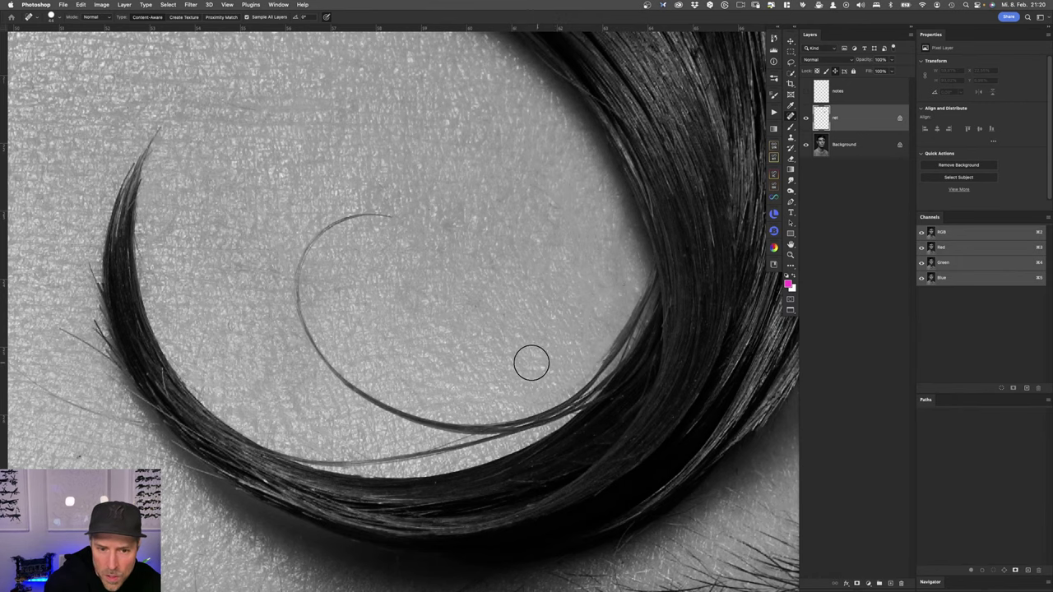
{"action": "left_click_drag", "start_coordinate": [226, 440], "coordinate": [406, 312]}
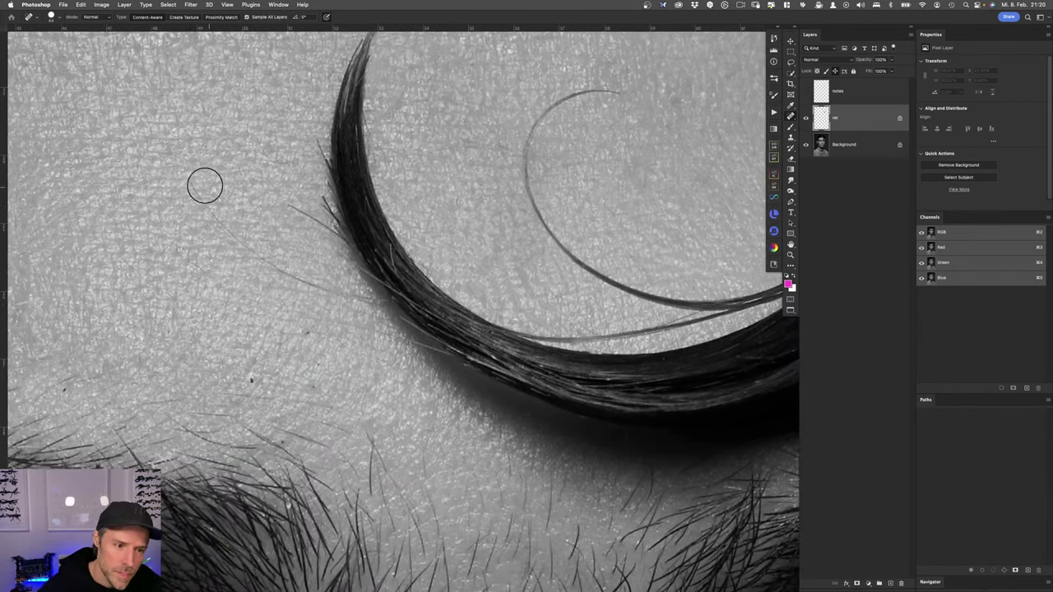
Step: Heal the stray hair left of the curl and the dark specks on the forehead
{"action": "left_click_drag", "start_coordinate": [187, 177], "coordinate": [282, 271]}
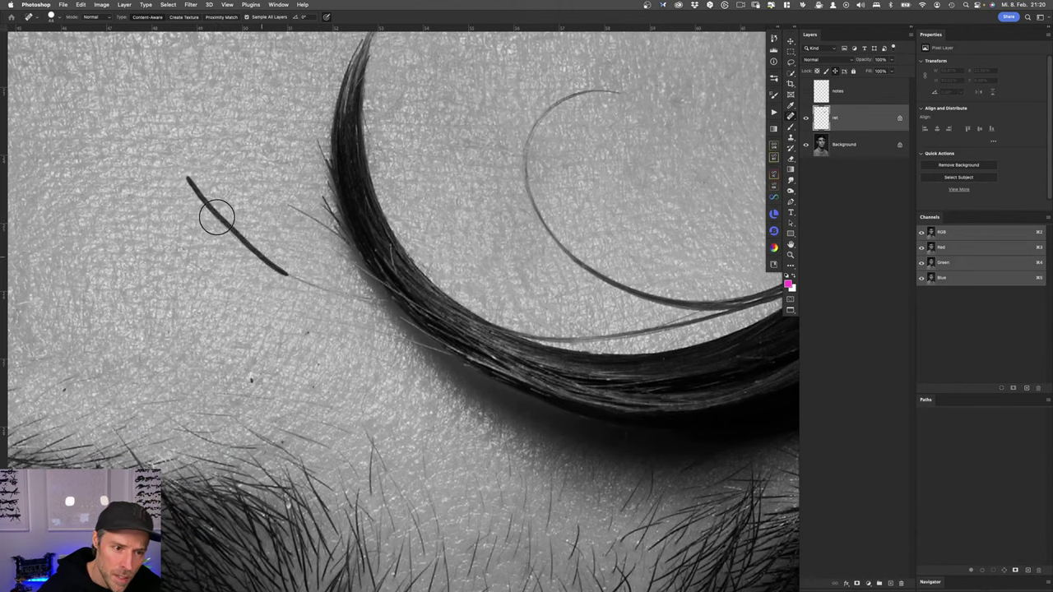
{"action": "mouse_move", "coordinate": [218, 216]}
{"action": "left_mouse_down"}
{"action": "mouse_move", "coordinate": [260, 256]}
{"action": "mouse_move", "coordinate": [347, 305]}
{"action": "left_mouse_up"}
{"action": "left_click", "coordinate": [310, 331]}
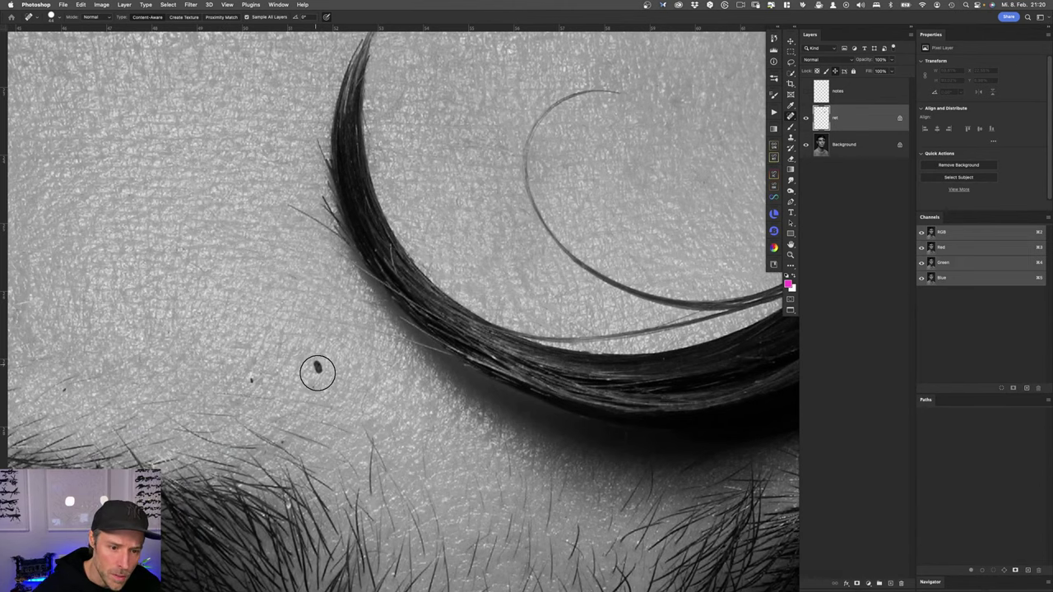
{"action": "left_click", "coordinate": [251, 379]}
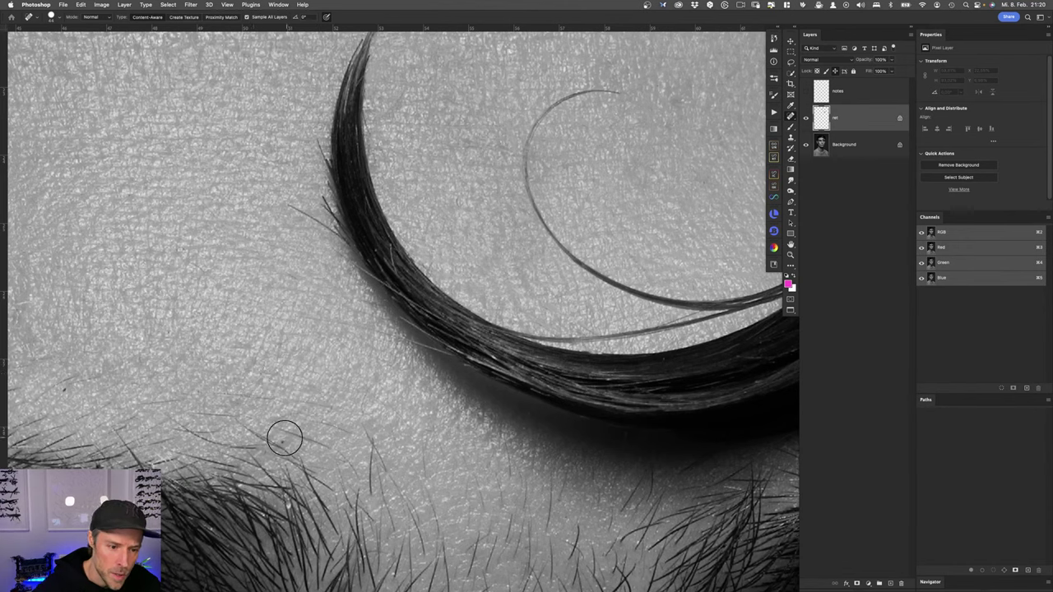
{"action": "left_click", "coordinate": [280, 435]}
Step: Heal blemishes near the brow hairs and a strand beside the curl, then zoom out
{"action": "mouse_move", "coordinate": [266, 424]}
{"action": "left_mouse_down"}
{"action": "mouse_move", "coordinate": [326, 443]}
{"action": "mouse_move", "coordinate": [314, 438]}
{"action": "mouse_move", "coordinate": [356, 463]}
{"action": "left_mouse_up"}
{"action": "mouse_move", "coordinate": [340, 427]}
{"action": "left_mouse_down"}
{"action": "mouse_move", "coordinate": [296, 400]}
{"action": "mouse_move", "coordinate": [167, 401]}
{"action": "left_mouse_up"}
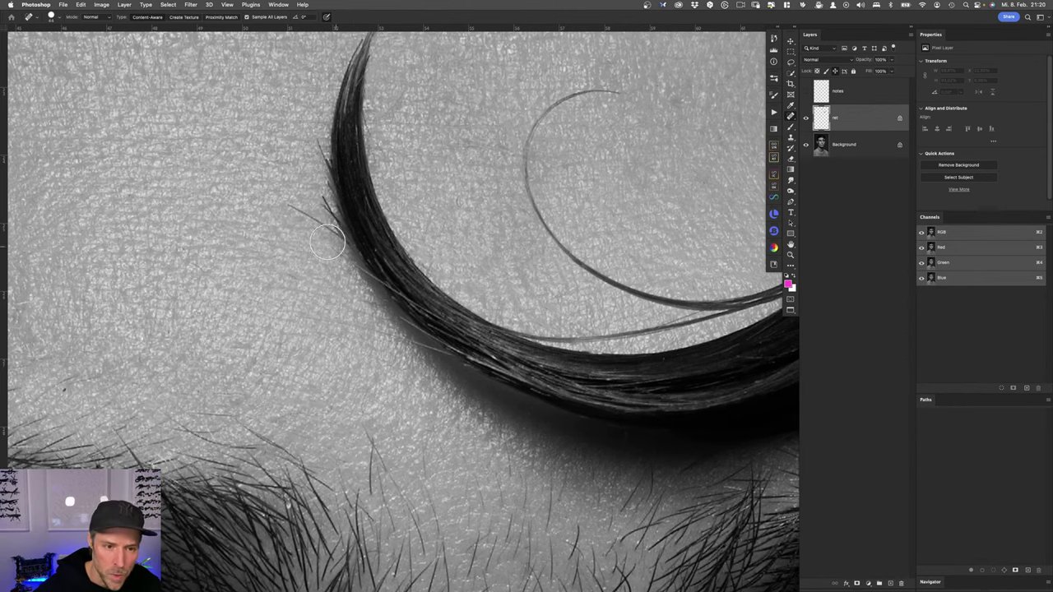
{"action": "left_click_drag", "start_coordinate": [283, 200], "coordinate": [362, 248]}
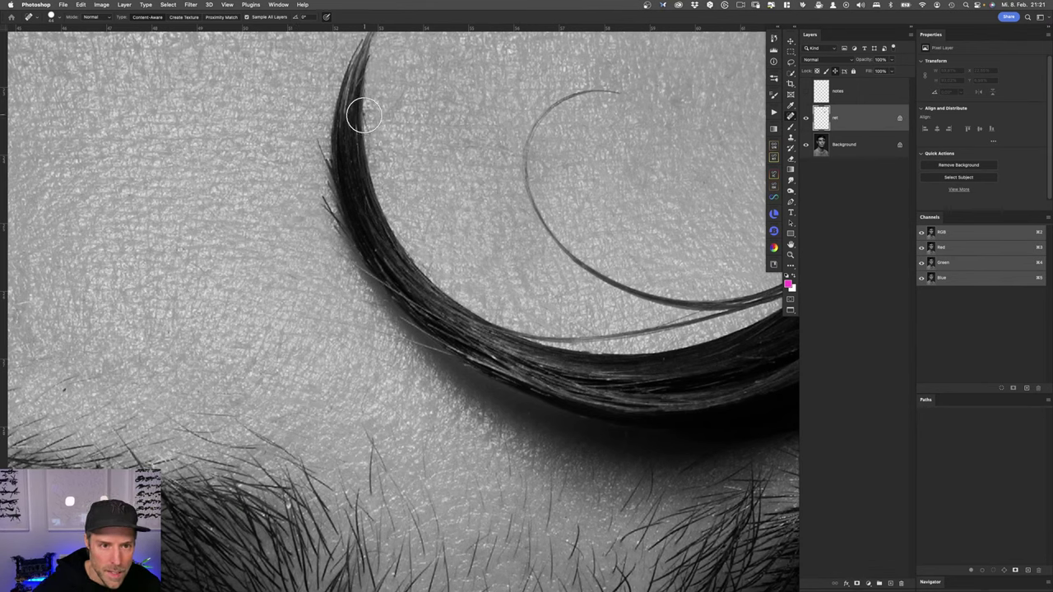
{"action": "key", "text": "super+minus"}
{"action": "key", "text": "super+minus"}
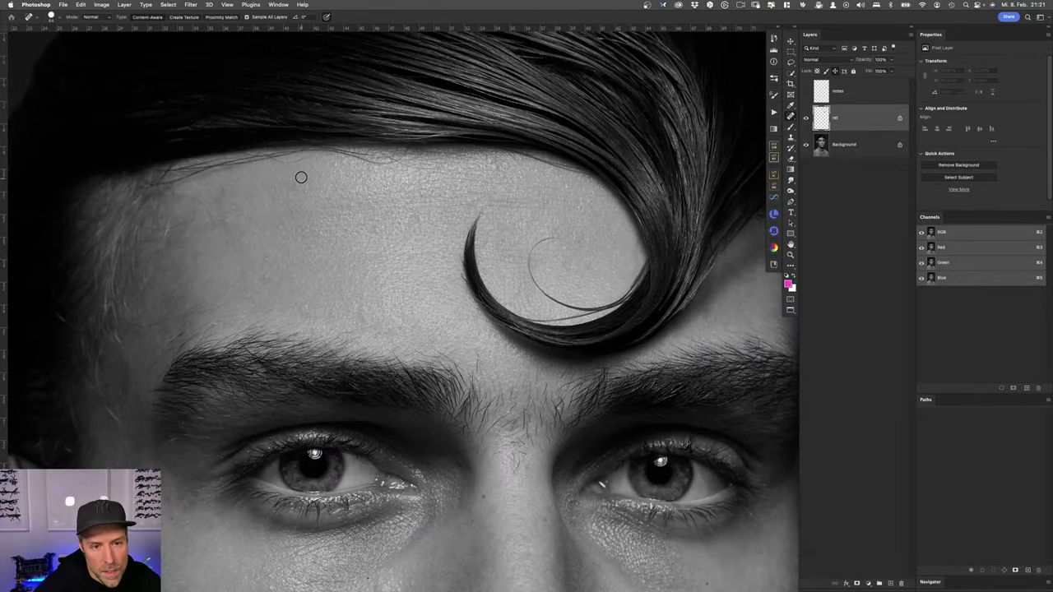
Step: Remove the stray hair at the top of the forehead and blemishes near the left hairline
{"action": "scroll", "coordinate": [395, 154], "scroll_direction": "up", "scroll_amount": 2}
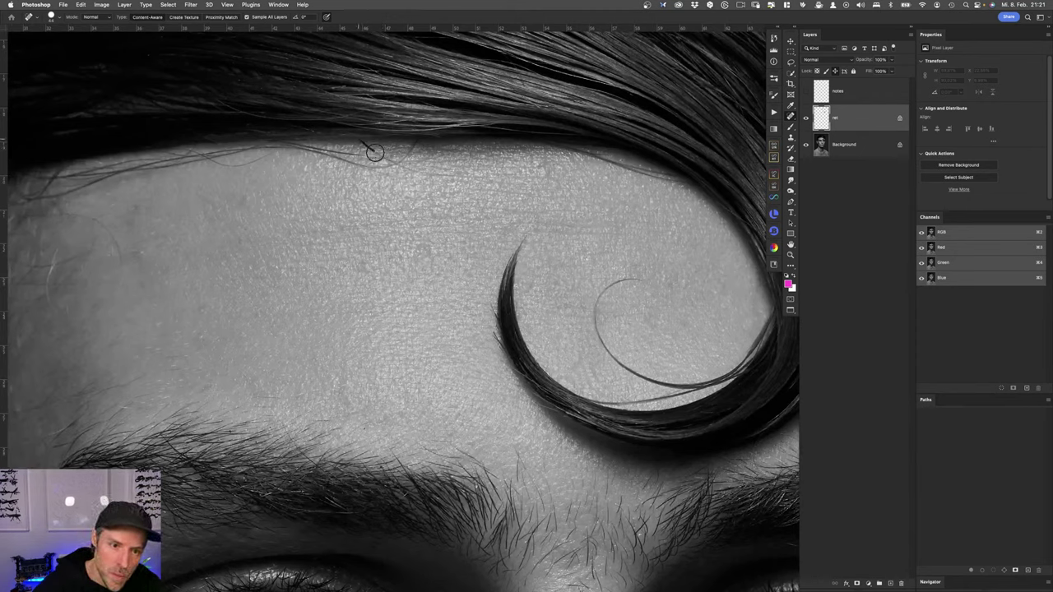
{"action": "left_click_drag", "start_coordinate": [386, 160], "coordinate": [430, 176]}
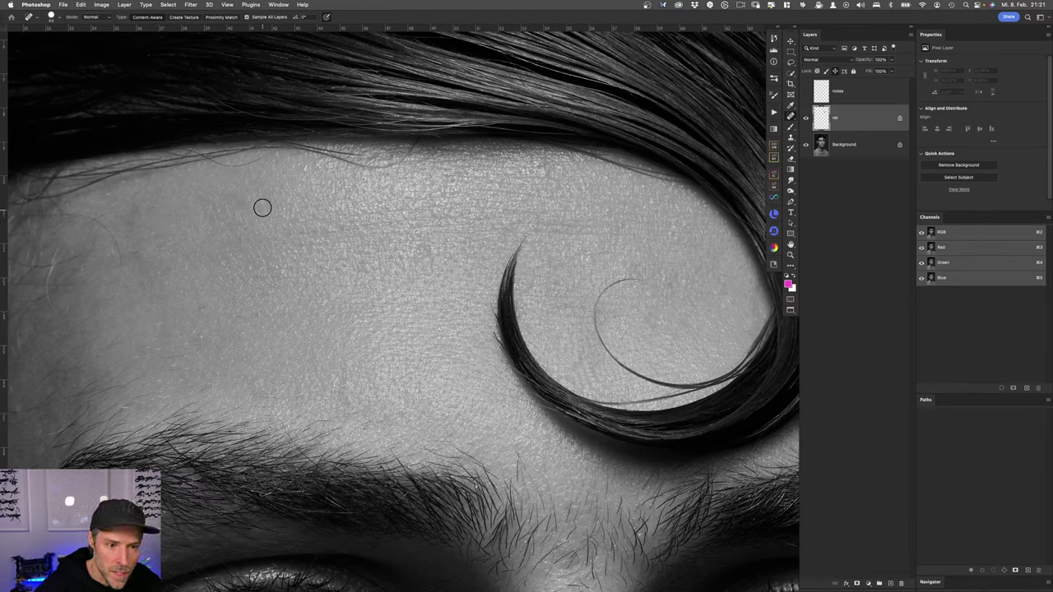
{"action": "scroll", "coordinate": [232, 222], "scroll_direction": "down", "scroll_amount": 3}
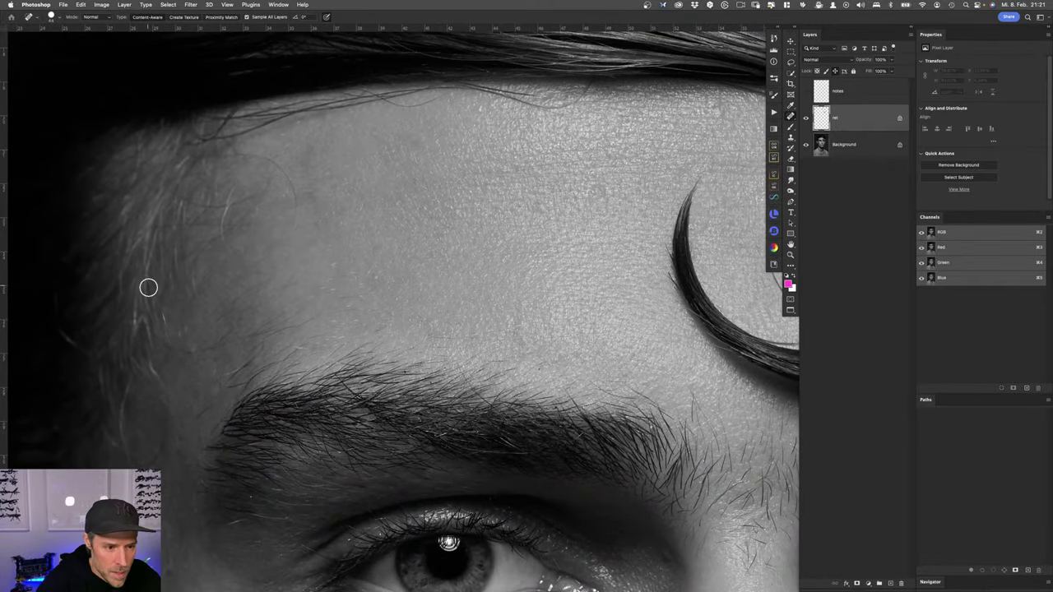
{"action": "mouse_move", "coordinate": [176, 352]}
{"action": "left_mouse_down"}
{"action": "mouse_move", "coordinate": [280, 331]}
{"action": "mouse_move", "coordinate": [204, 352]}
{"action": "mouse_move", "coordinate": [234, 327]}
{"action": "mouse_move", "coordinate": [220, 317]}
{"action": "mouse_move", "coordinate": [256, 304]}
{"action": "mouse_move", "coordinate": [265, 281]}
{"action": "mouse_move", "coordinate": [328, 267]}
{"action": "mouse_move", "coordinate": [365, 284]}
{"action": "mouse_move", "coordinate": [310, 291]}
{"action": "left_mouse_up"}
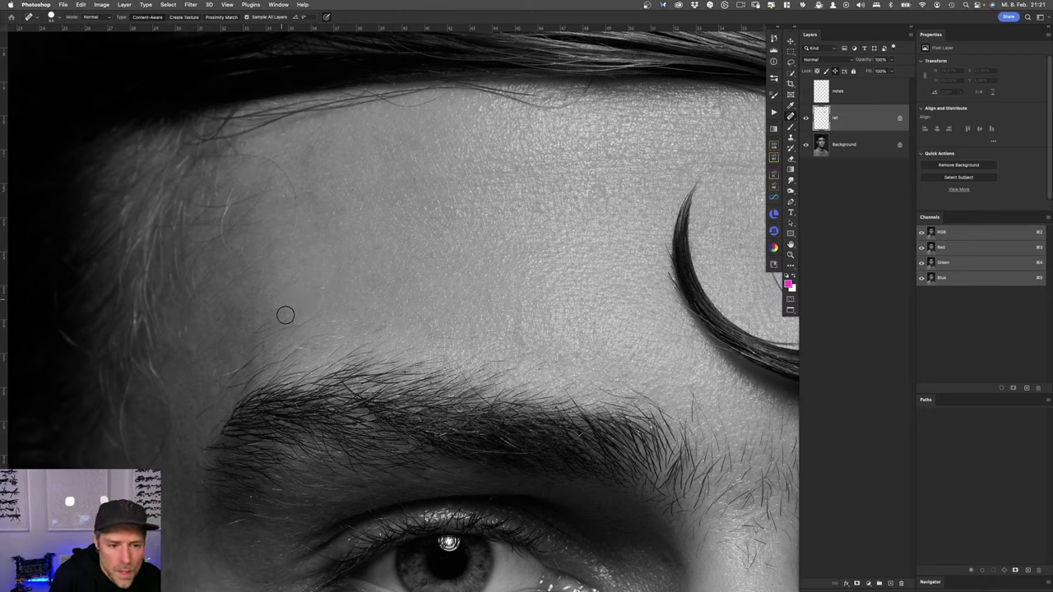
Step: Heal the small marks and blemishes along and above the left brow
{"action": "mouse_move", "coordinate": [291, 316]}
{"action": "left_mouse_down"}
{"action": "mouse_move", "coordinate": [259, 329]}
{"action": "mouse_move", "coordinate": [273, 315]}
{"action": "mouse_move", "coordinate": [249, 346]}
{"action": "left_mouse_up"}
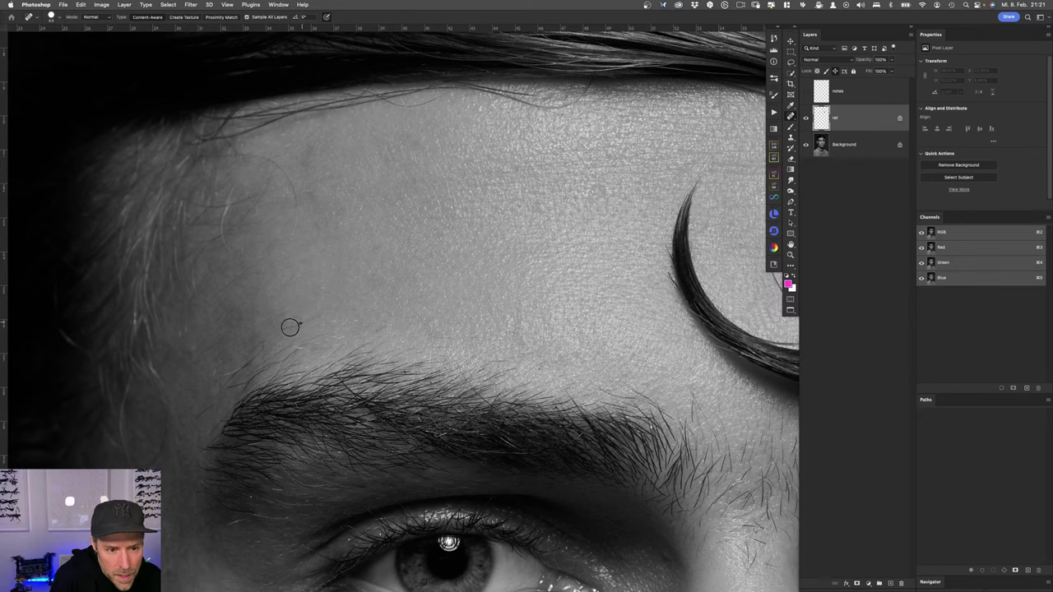
{"action": "left_click_drag", "start_coordinate": [314, 316], "coordinate": [280, 338]}
{"action": "mouse_move", "coordinate": [237, 370]}
{"action": "left_mouse_down"}
{"action": "mouse_move", "coordinate": [219, 374]}
{"action": "mouse_move", "coordinate": [238, 369]}
{"action": "mouse_move", "coordinate": [220, 388]}
{"action": "mouse_move", "coordinate": [231, 387]}
{"action": "mouse_move", "coordinate": [209, 372]}
{"action": "mouse_move", "coordinate": [201, 343]}
{"action": "mouse_move", "coordinate": [186, 356]}
{"action": "mouse_move", "coordinate": [180, 329]}
{"action": "left_mouse_up"}
{"action": "left_click", "coordinate": [198, 414]}
{"action": "mouse_move", "coordinate": [134, 369]}
{"action": "left_mouse_down"}
{"action": "mouse_move", "coordinate": [145, 357]}
{"action": "mouse_move", "coordinate": [160, 382]}
{"action": "left_mouse_up"}
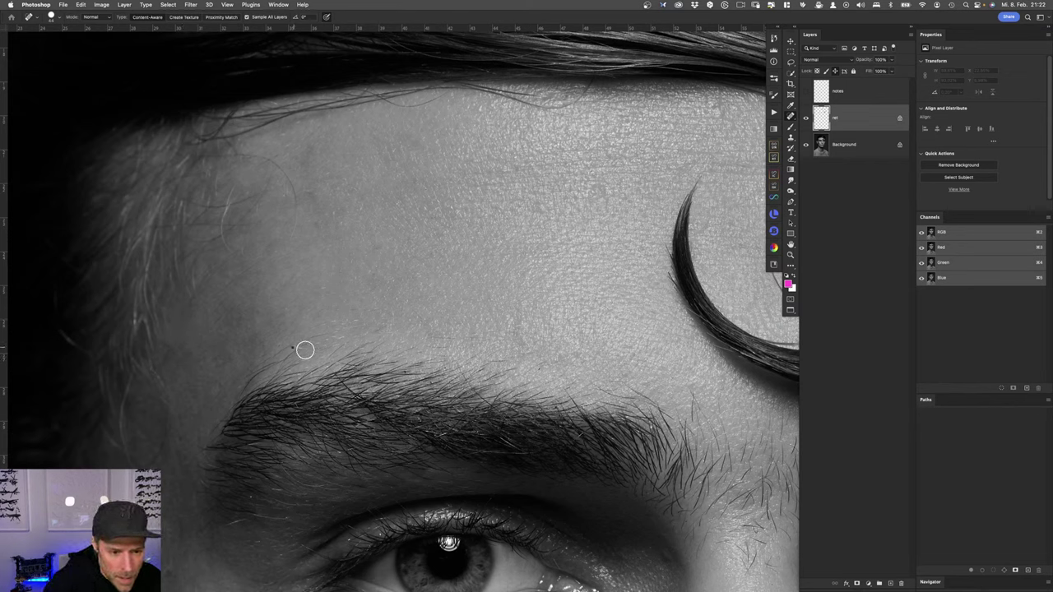
{"action": "mouse_move", "coordinate": [315, 335]}
{"action": "left_mouse_down"}
{"action": "mouse_move", "coordinate": [344, 315]}
{"action": "mouse_move", "coordinate": [333, 323]}
{"action": "left_mouse_up"}
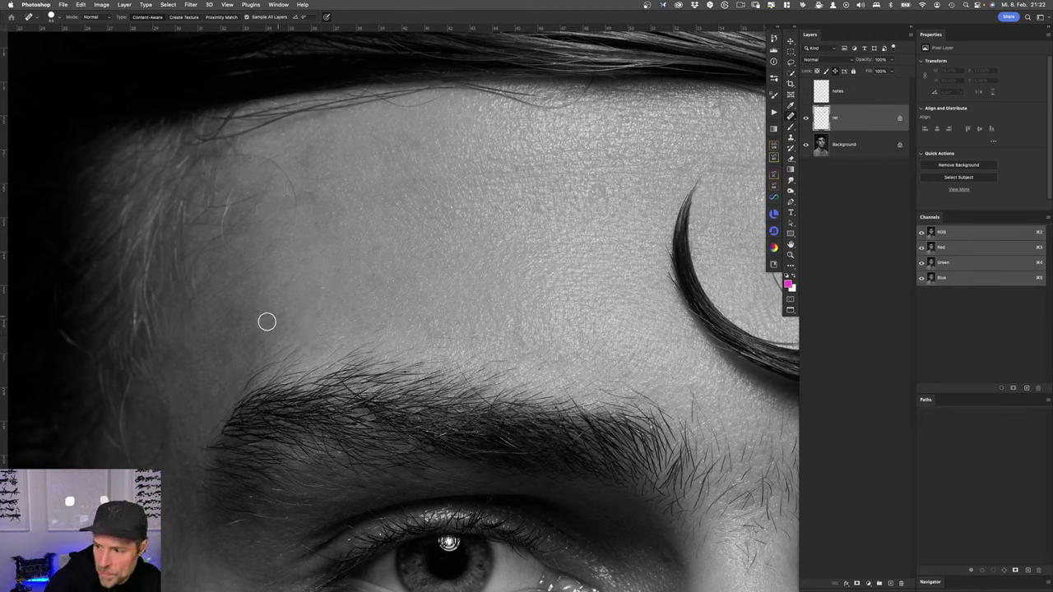
{"action": "left_click_drag", "start_coordinate": [268, 364], "coordinate": [244, 383]}
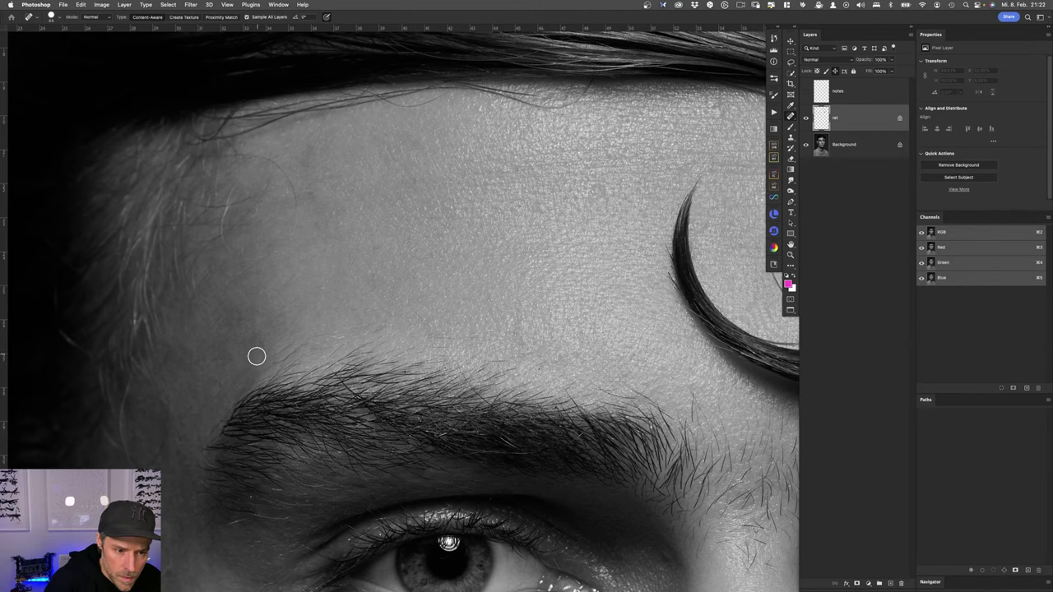
Step: Heal the curved and short stray hairs and a small spot near the temple hairline
{"action": "scroll", "coordinate": [246, 313], "scroll_direction": "up", "scroll_amount": 3}
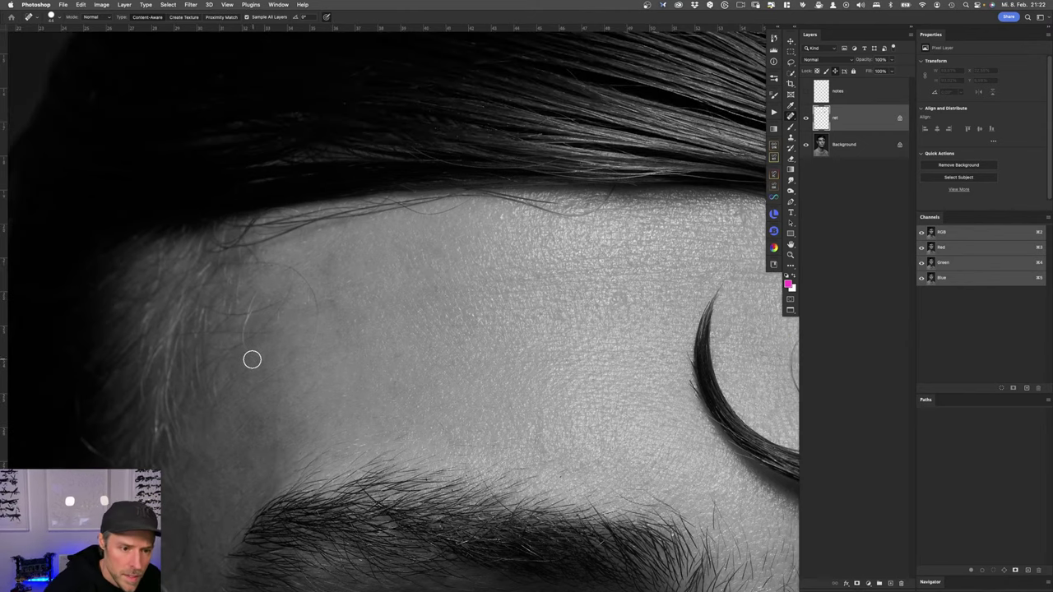
{"action": "mouse_move", "coordinate": [244, 344]}
{"action": "left_mouse_down"}
{"action": "mouse_move", "coordinate": [255, 291]}
{"action": "mouse_move", "coordinate": [242, 324]}
{"action": "left_mouse_up"}
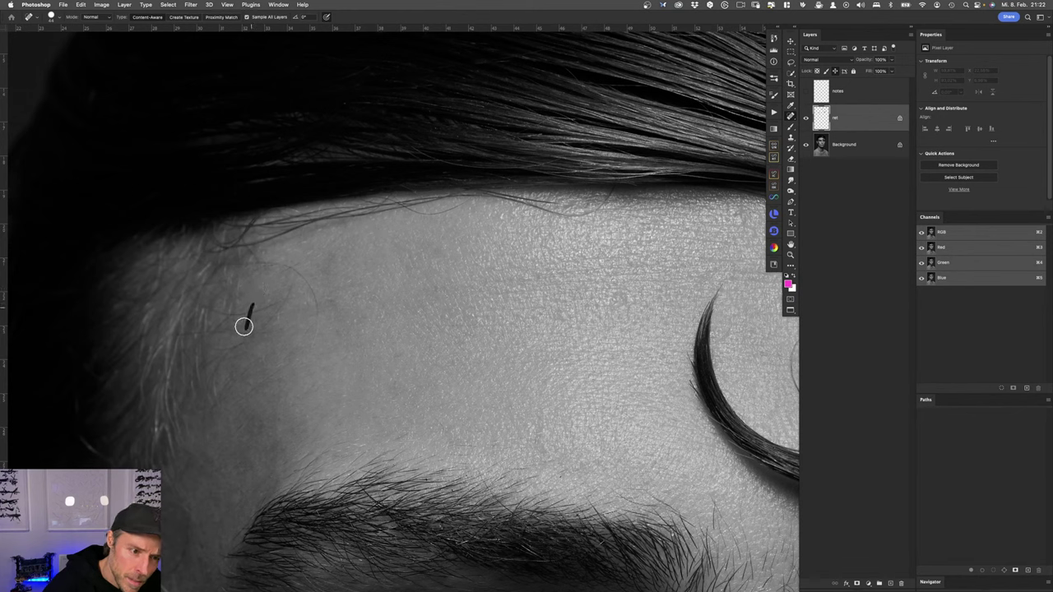
{"action": "mouse_move", "coordinate": [260, 260]}
{"action": "left_mouse_down"}
{"action": "mouse_move", "coordinate": [311, 287]}
{"action": "mouse_move", "coordinate": [313, 352]}
{"action": "left_mouse_up"}
{"action": "left_click", "coordinate": [289, 260]}
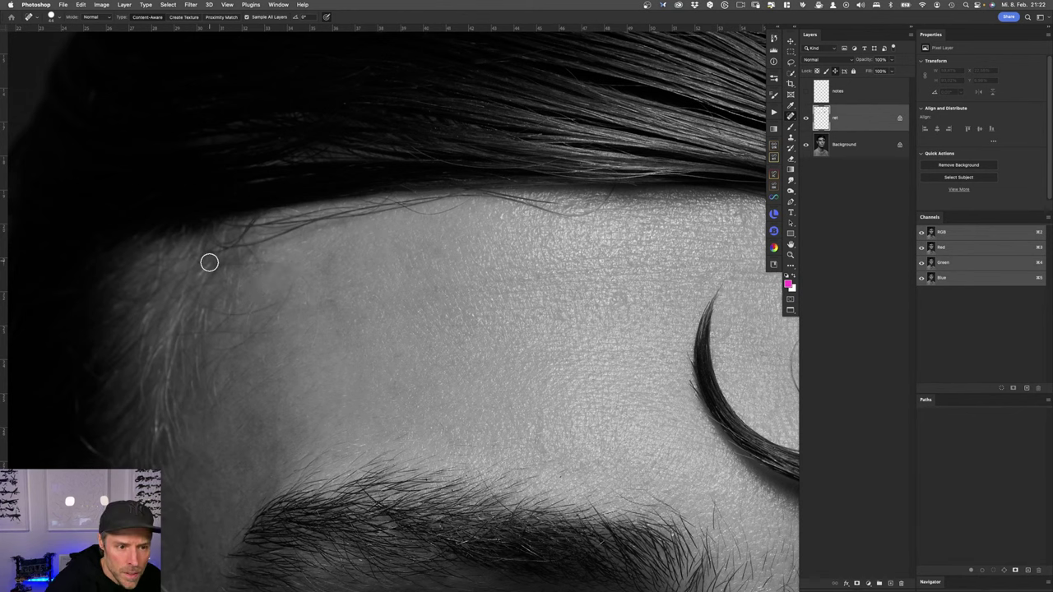
{"action": "left_click_drag", "start_coordinate": [210, 264], "coordinate": [197, 280]}
Step: Heal the stray hairs running down the temple
{"action": "scroll", "coordinate": [200, 337], "scroll_direction": "down", "scroll_amount": 5}
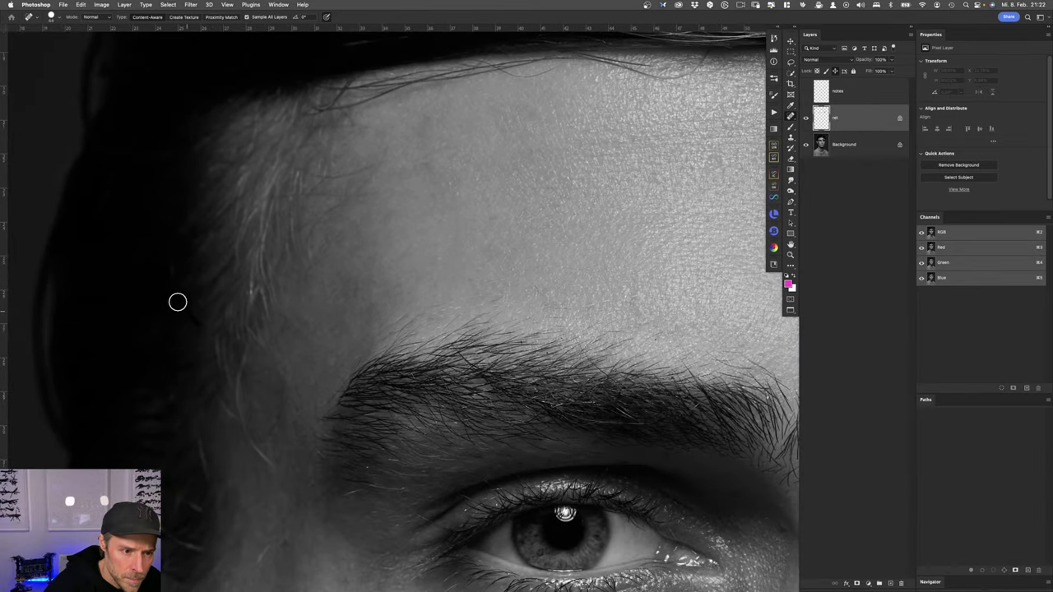
{"action": "mouse_move", "coordinate": [251, 341]}
{"action": "left_mouse_down"}
{"action": "mouse_move", "coordinate": [238, 375]}
{"action": "mouse_move", "coordinate": [247, 431]}
{"action": "mouse_move", "coordinate": [272, 469]}
{"action": "left_mouse_up"}
{"action": "mouse_move", "coordinate": [245, 338]}
{"action": "left_mouse_down"}
{"action": "mouse_move", "coordinate": [238, 390]}
{"action": "mouse_move", "coordinate": [261, 449]}
{"action": "left_mouse_up"}
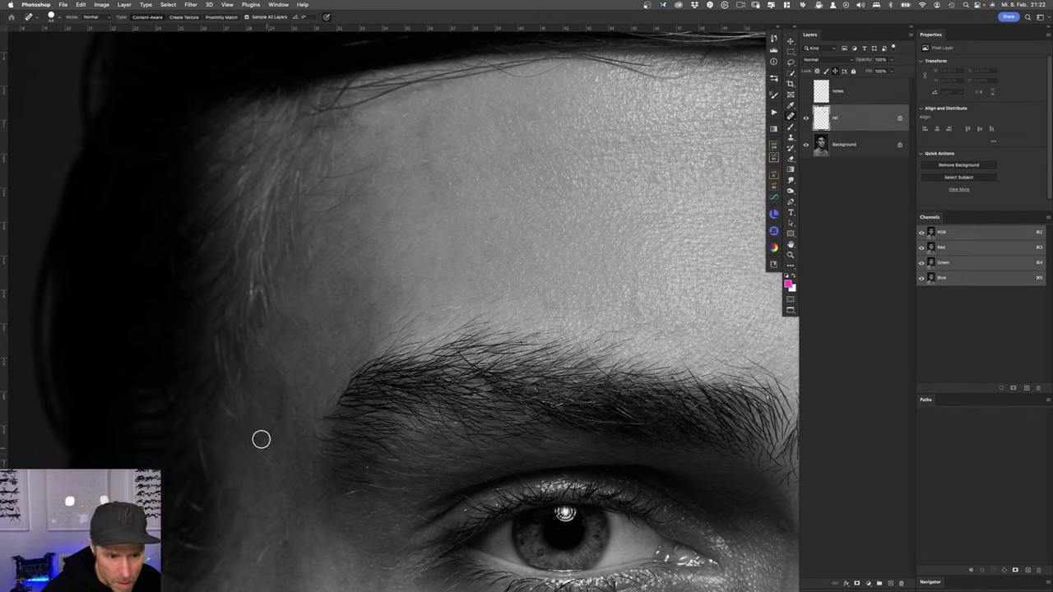
{"action": "left_click_drag", "start_coordinate": [258, 261], "coordinate": [251, 303]}
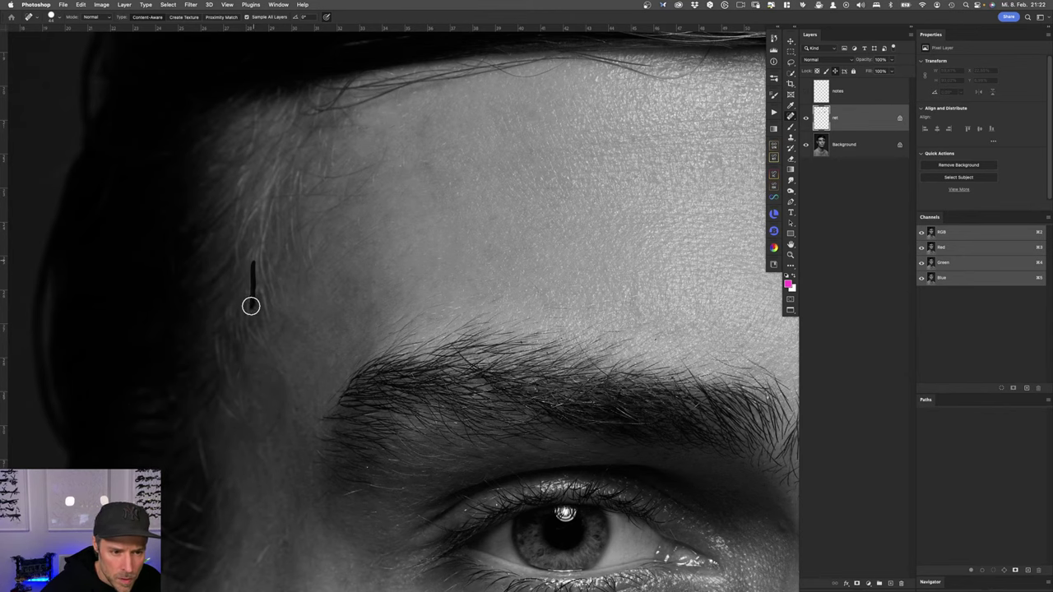
{"action": "left_click_drag", "start_coordinate": [256, 258], "coordinate": [247, 307]}
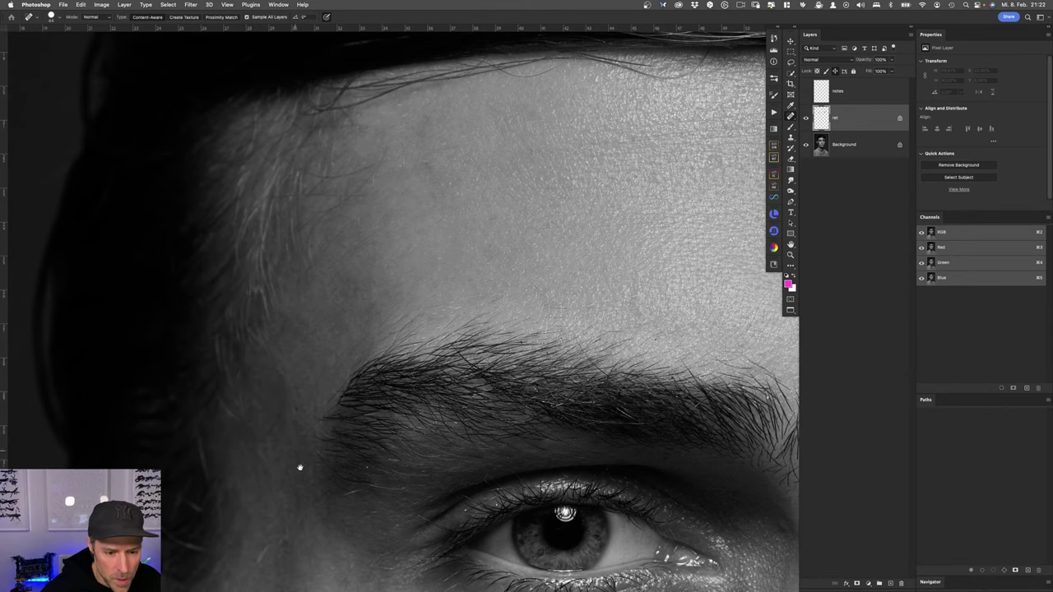
Step: Heal the marks below the temple and the blemishes beside the outer eye corner
{"action": "left_click_drag", "start_coordinate": [299, 467], "coordinate": [288, 265]}
{"action": "mouse_move", "coordinate": [199, 239]}
{"action": "left_mouse_down"}
{"action": "mouse_move", "coordinate": [212, 308]}
{"action": "mouse_move", "coordinate": [209, 296]}
{"action": "left_mouse_up"}
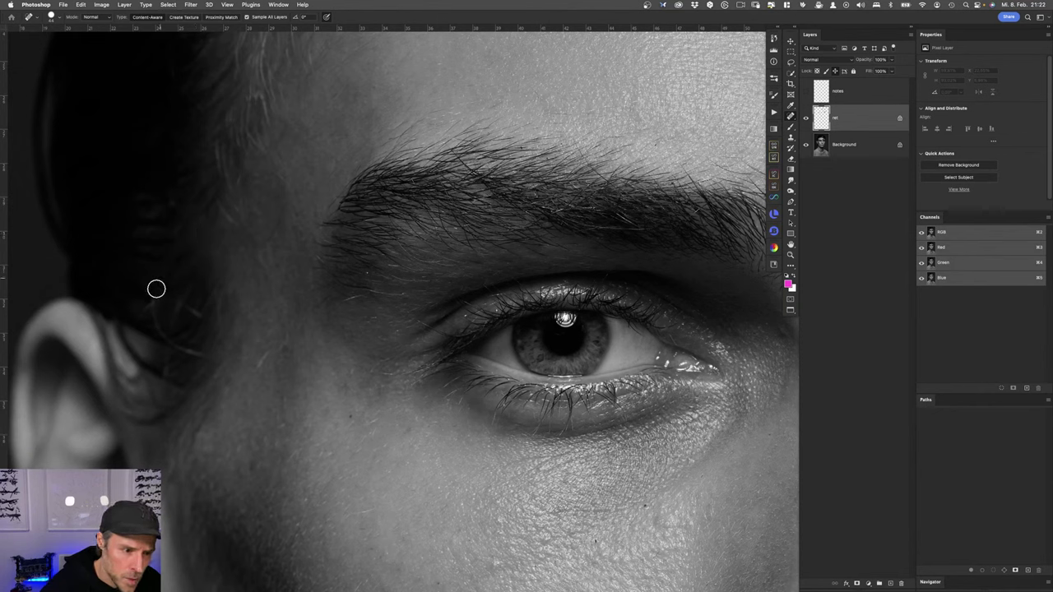
{"action": "left_click_drag", "start_coordinate": [168, 337], "coordinate": [213, 360]}
{"action": "mouse_move", "coordinate": [209, 317]}
{"action": "left_mouse_down"}
{"action": "mouse_move", "coordinate": [176, 319]}
{"action": "mouse_move", "coordinate": [211, 328]}
{"action": "mouse_move", "coordinate": [200, 350]}
{"action": "left_mouse_up"}
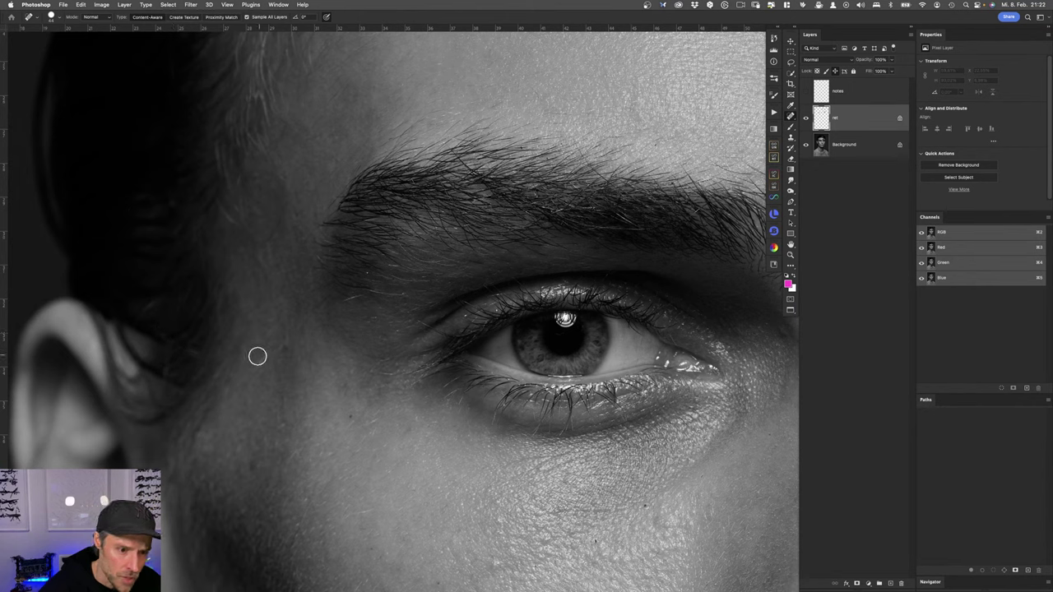
{"action": "left_click_drag", "start_coordinate": [257, 355], "coordinate": [263, 348]}
{"action": "left_click_drag", "start_coordinate": [356, 301], "coordinate": [338, 301]}
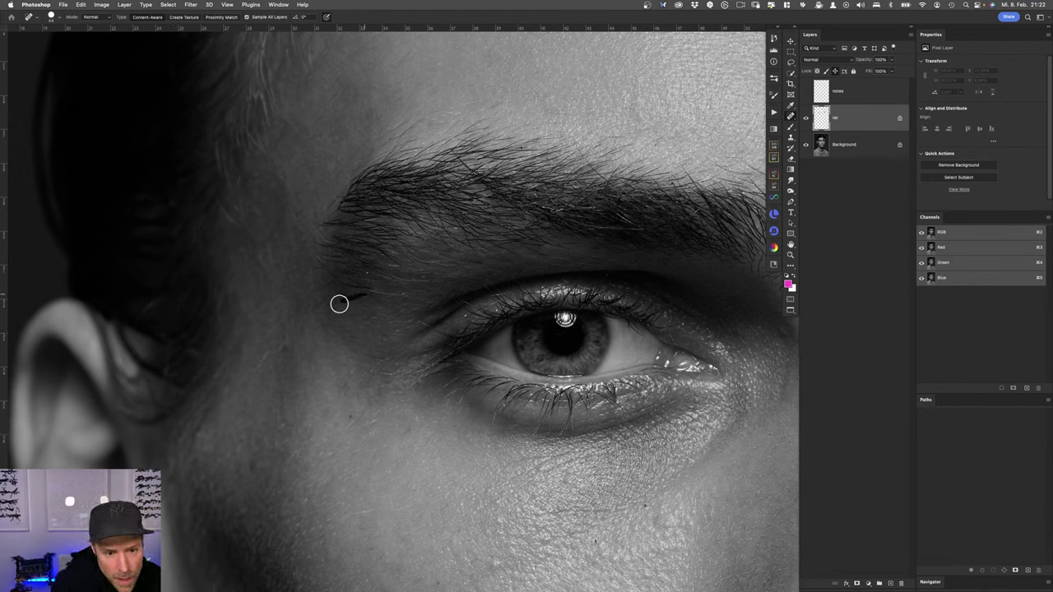
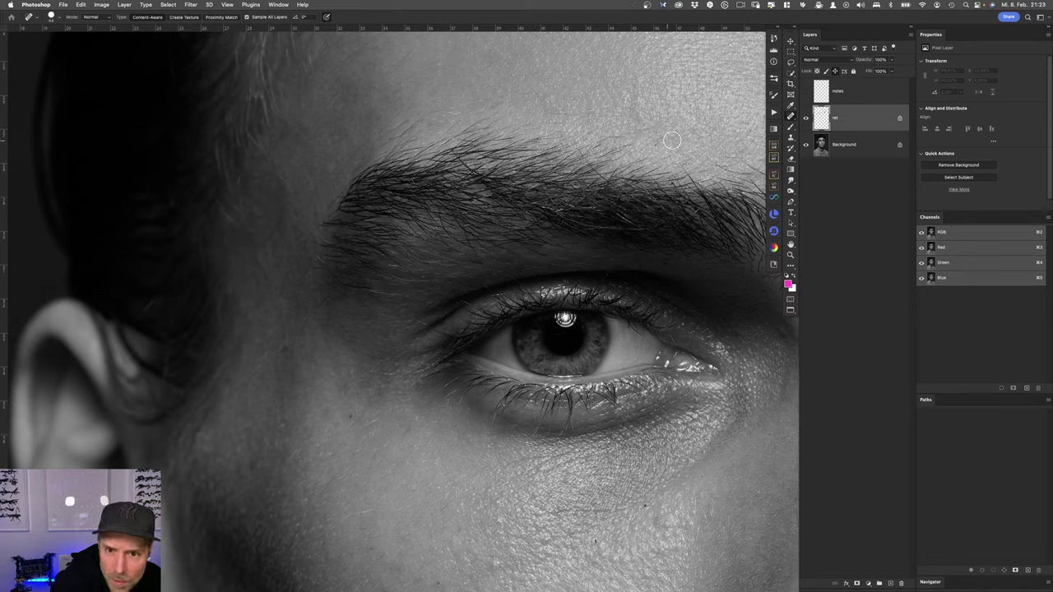
Step: Heal the stray hair above the eyebrow and two blemishes under the eye
{"action": "left_click_drag", "start_coordinate": [646, 141], "coordinate": [641, 143]}
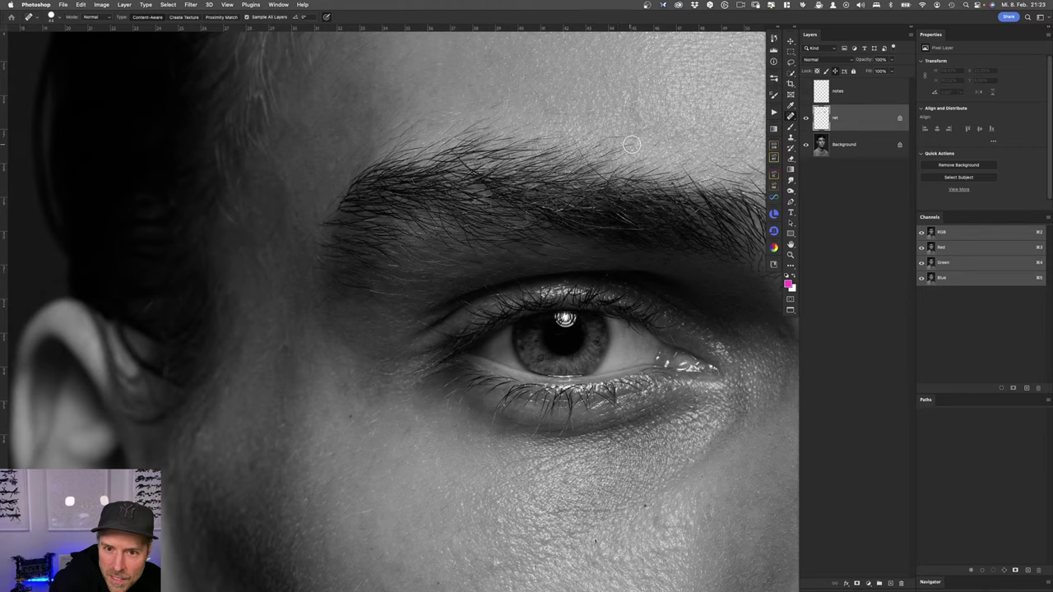
{"action": "left_click_drag", "start_coordinate": [601, 269], "coordinate": [463, 205]}
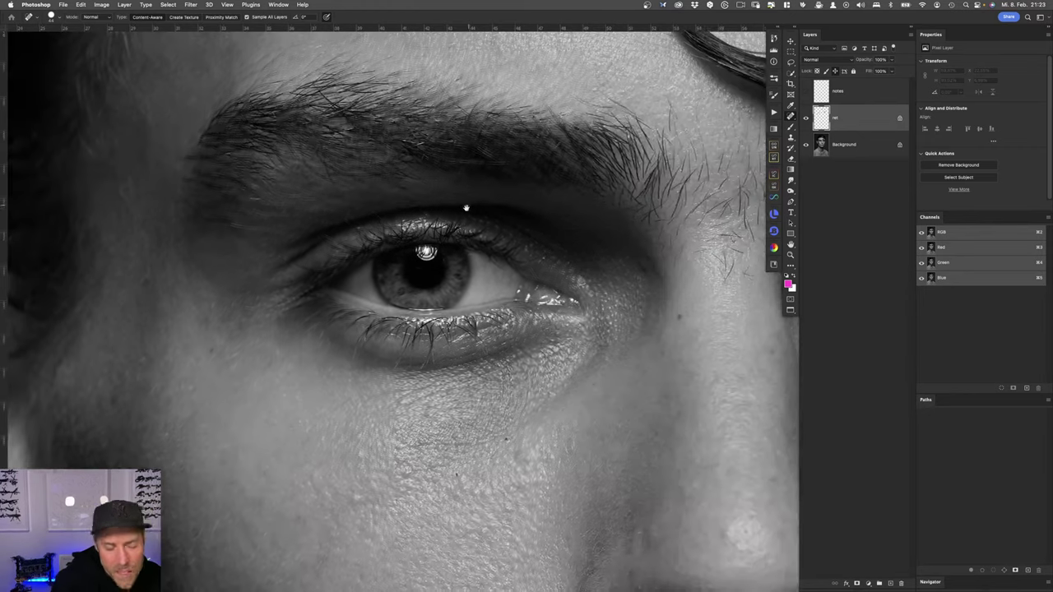
{"action": "left_click_drag", "start_coordinate": [282, 305], "coordinate": [231, 304]}
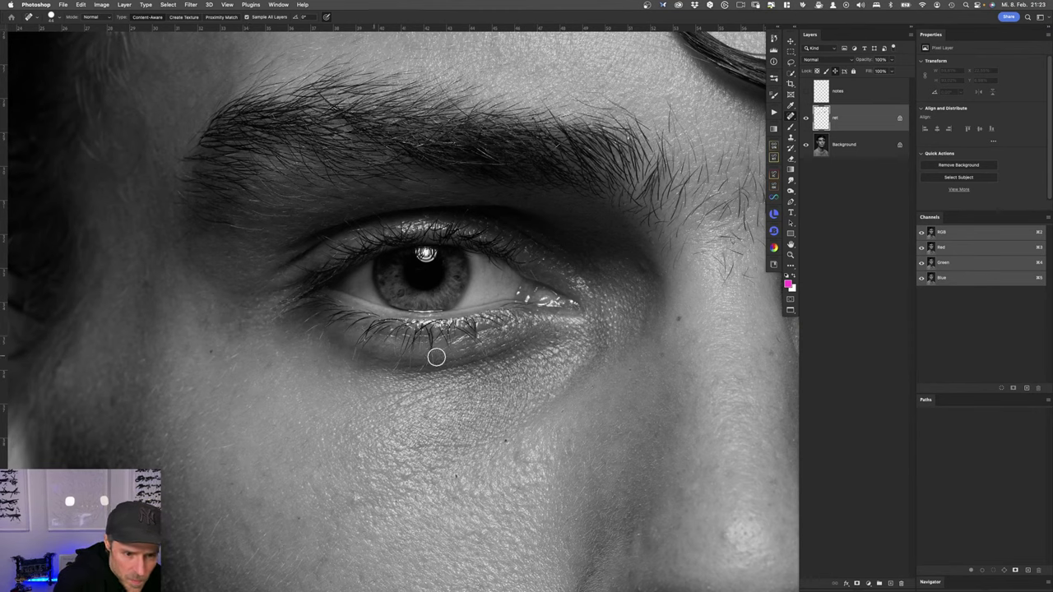
{"action": "left_click_drag", "start_coordinate": [682, 315], "coordinate": [680, 317]}
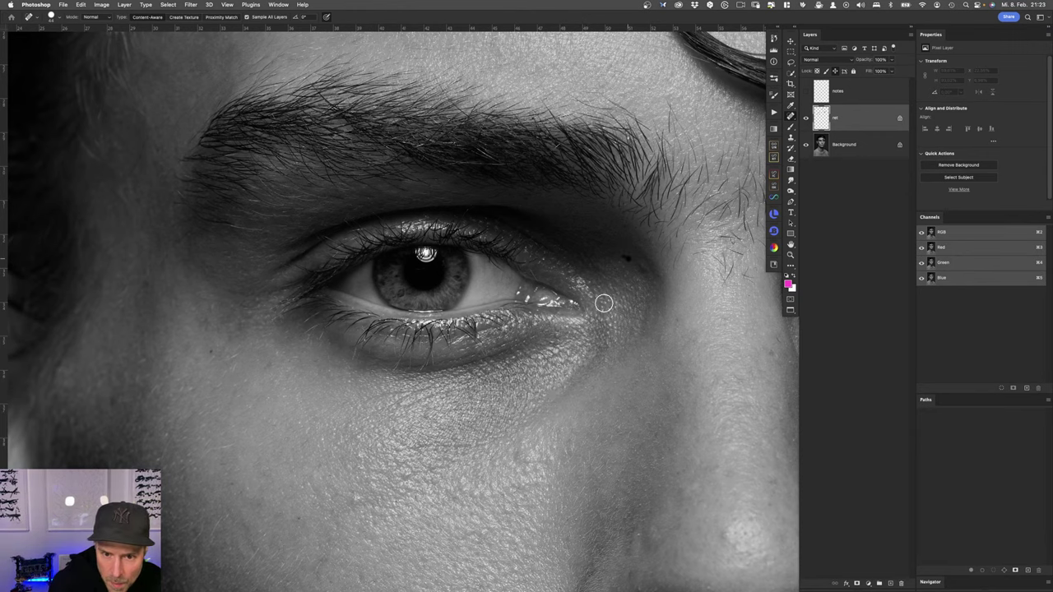
Step: Spot-heal two small blemishes on the cheek
{"action": "scroll", "coordinate": [406, 351], "scroll_direction": "down", "scroll_amount": 5}
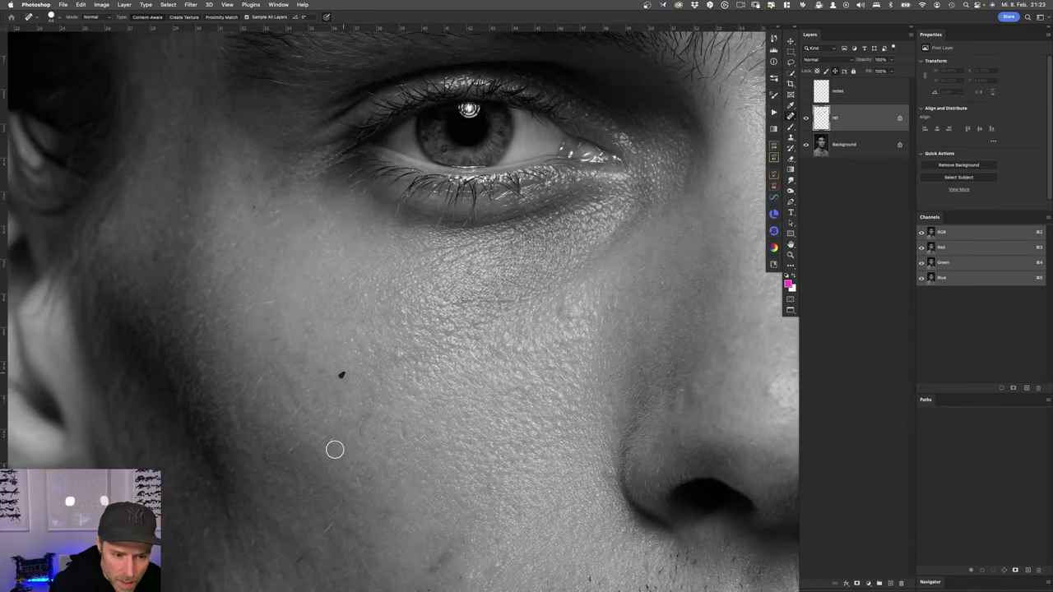
{"action": "scroll", "coordinate": [331, 279], "scroll_direction": "down", "scroll_amount": 5}
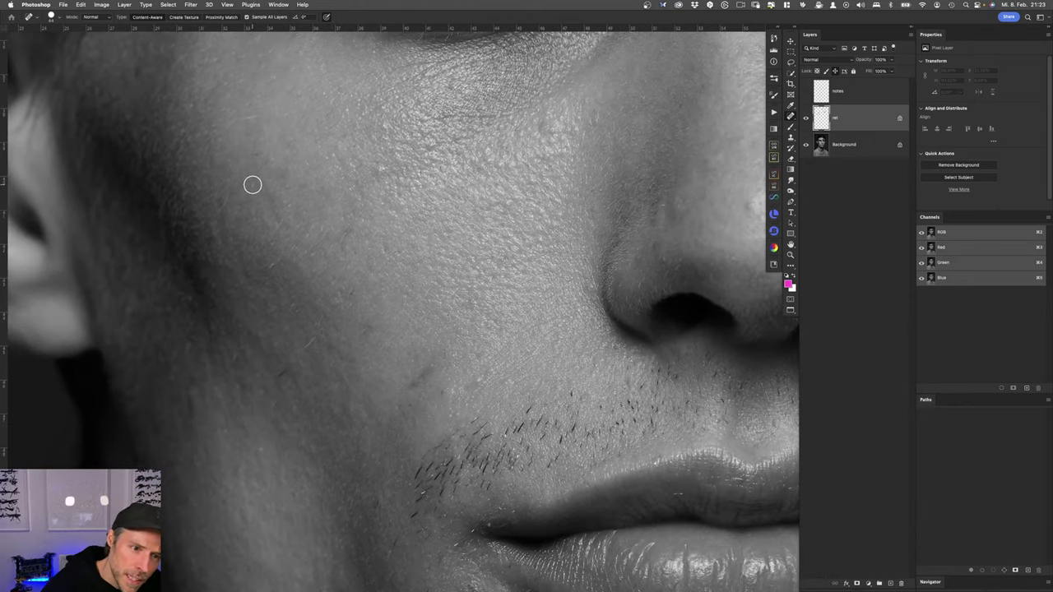
{"action": "left_click", "coordinate": [246, 186]}
{"action": "left_click", "coordinate": [249, 140]}
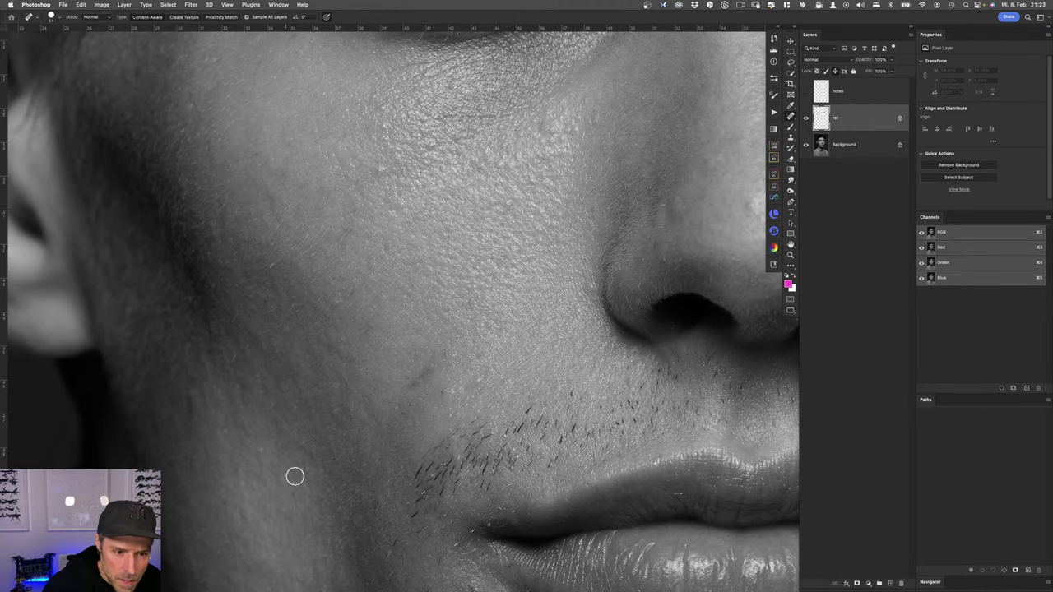
Step: Bring the nose and lips into view and heal a spot on the upper lip
{"action": "scroll", "coordinate": [392, 314], "scroll_direction": "down", "scroll_amount": 3}
{"action": "scroll", "coordinate": [392, 313], "scroll_direction": "down", "scroll_amount": 3}
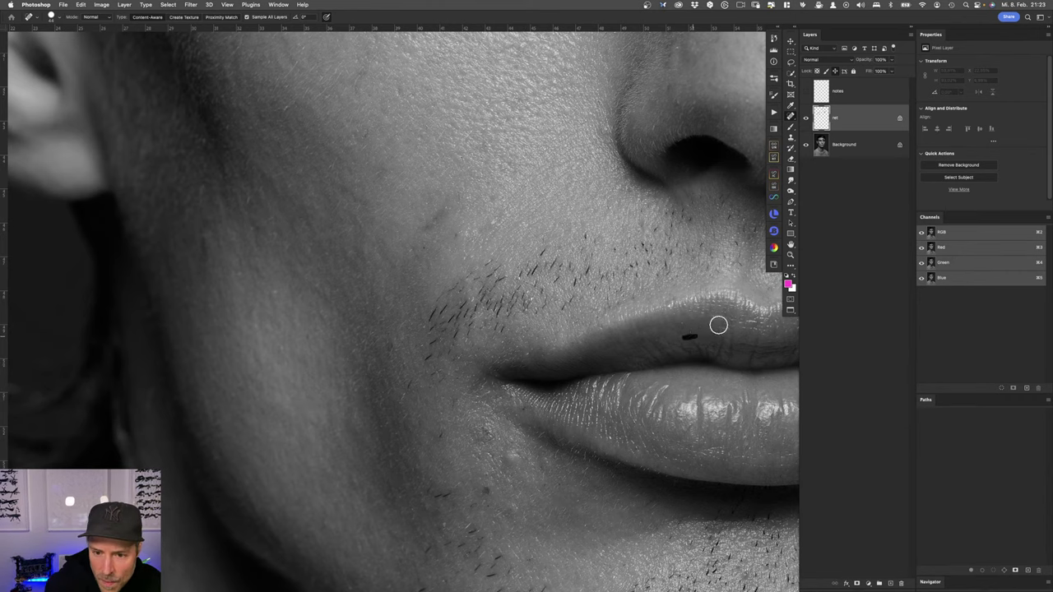
{"action": "left_click_drag", "start_coordinate": [658, 334], "coordinate": [518, 360]}
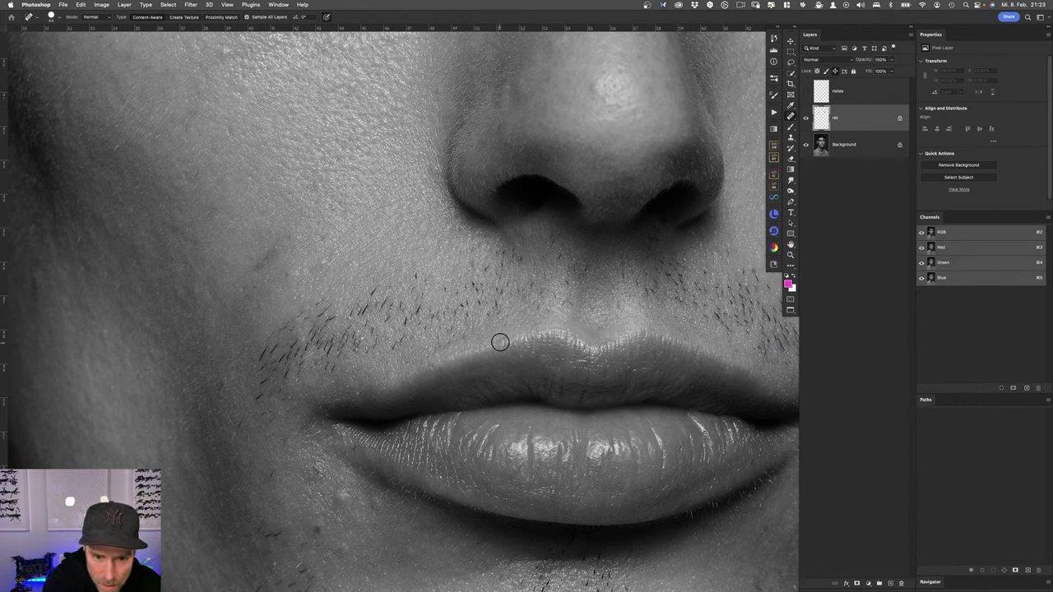
{"action": "left_click_drag", "start_coordinate": [503, 343], "coordinate": [505, 355]}
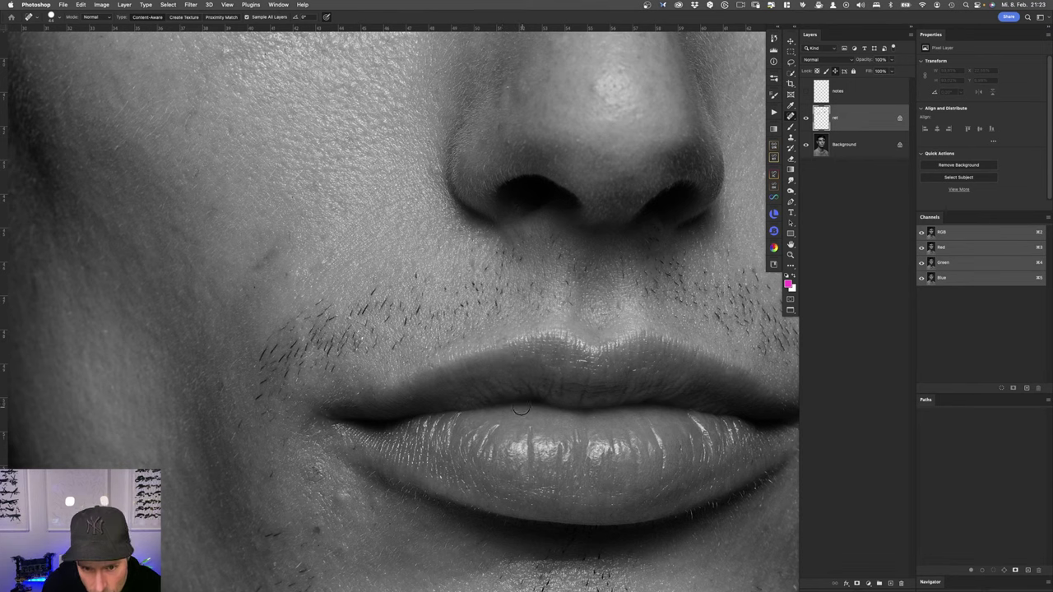
Step: With the Spot Healing Brush, heal the small dark spot beside the nose
{"action": "key", "text": "s"}
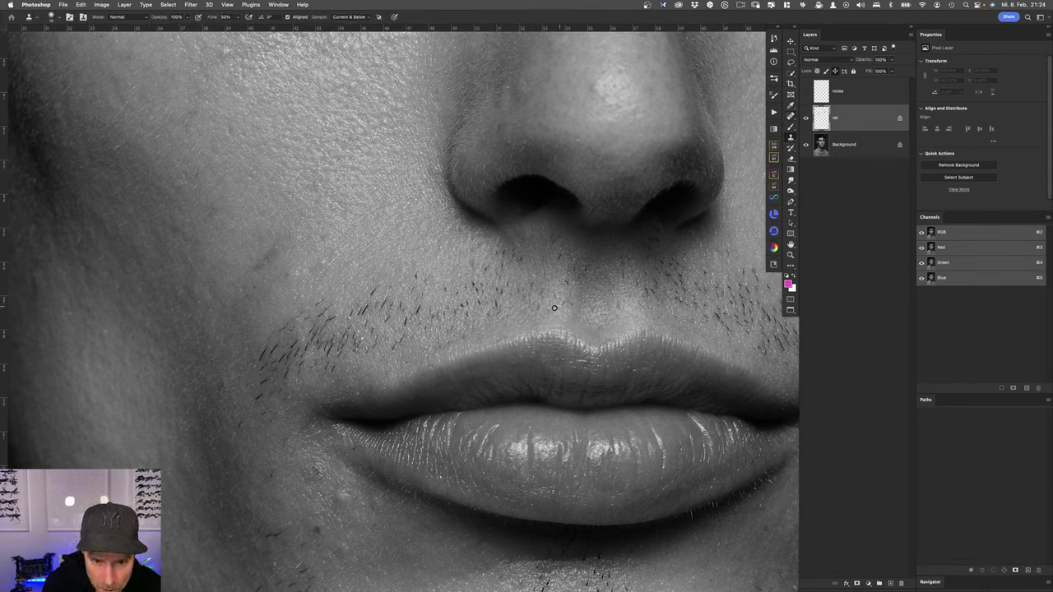
{"action": "key", "text": "j"}
{"action": "key", "text": "s"}
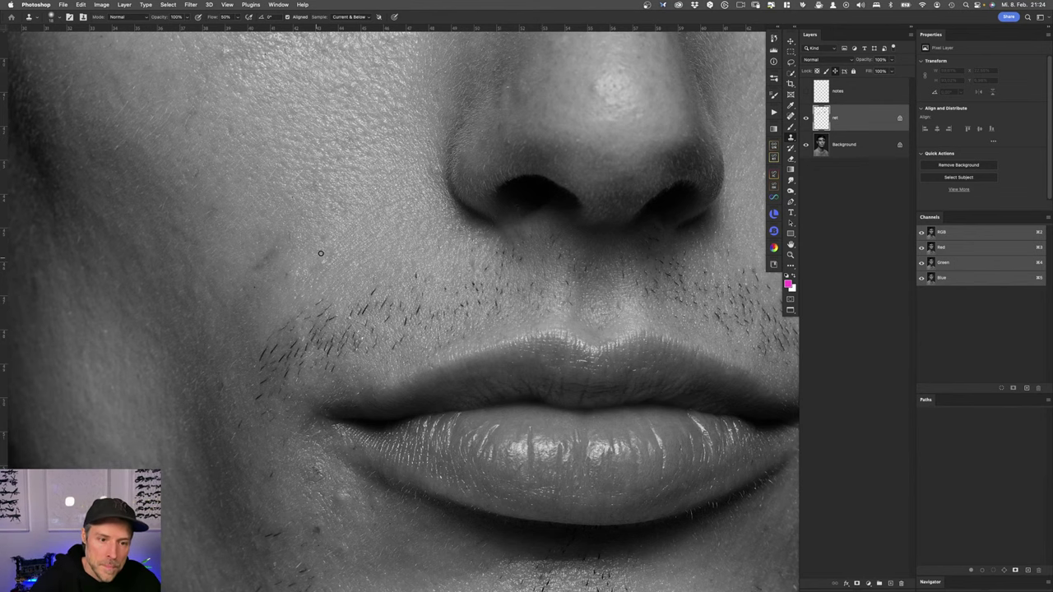
{"action": "key", "text": "j"}
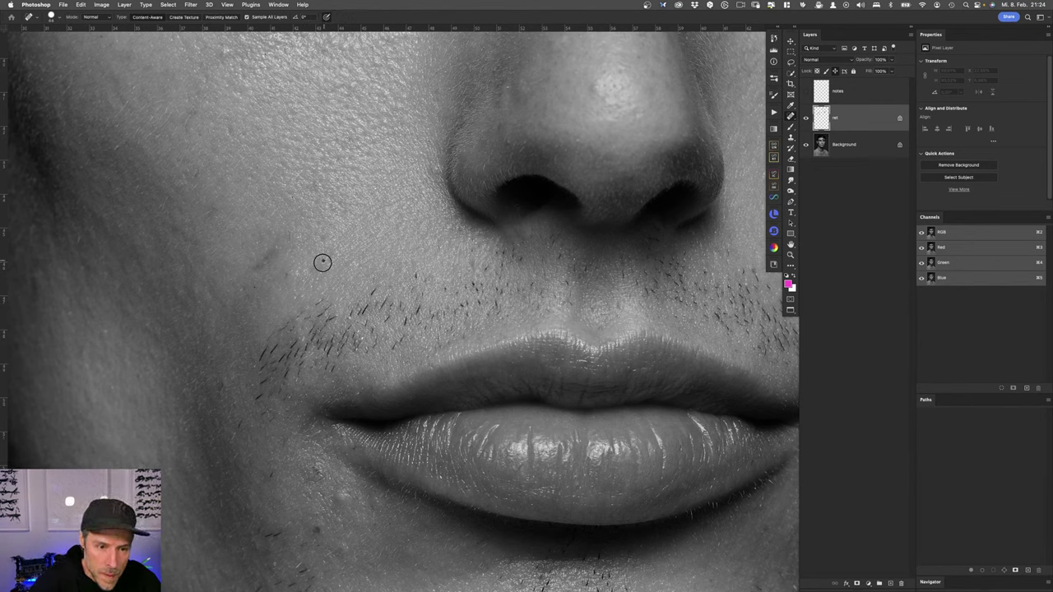
{"action": "left_click", "coordinate": [323, 261]}
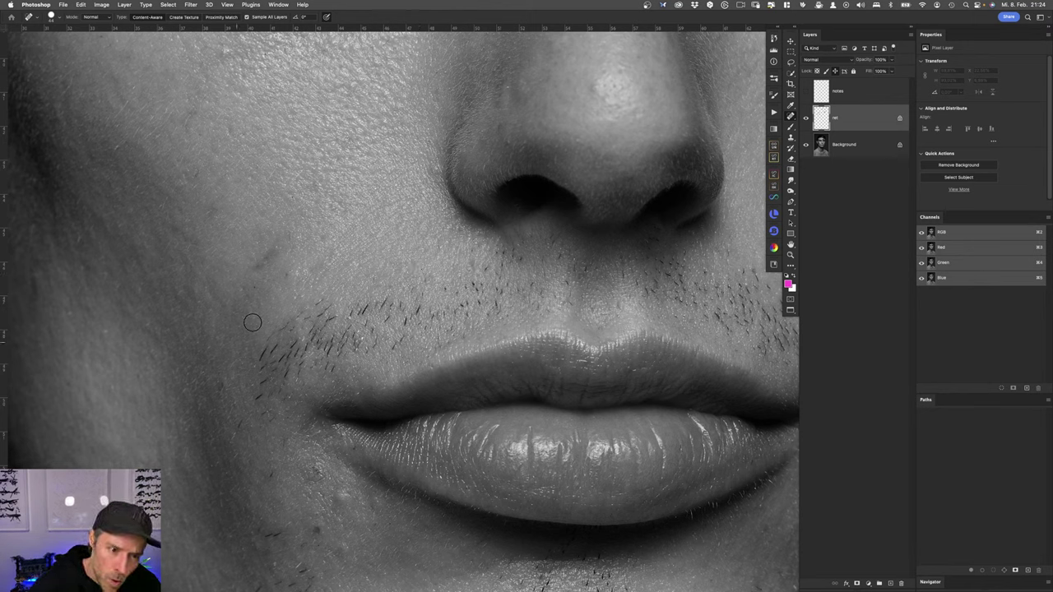
Step: Heal a blemish beside the mouth corner and remove a stray hair on the chin
{"action": "scroll", "coordinate": [336, 208], "scroll_direction": "down", "scroll_amount": 5}
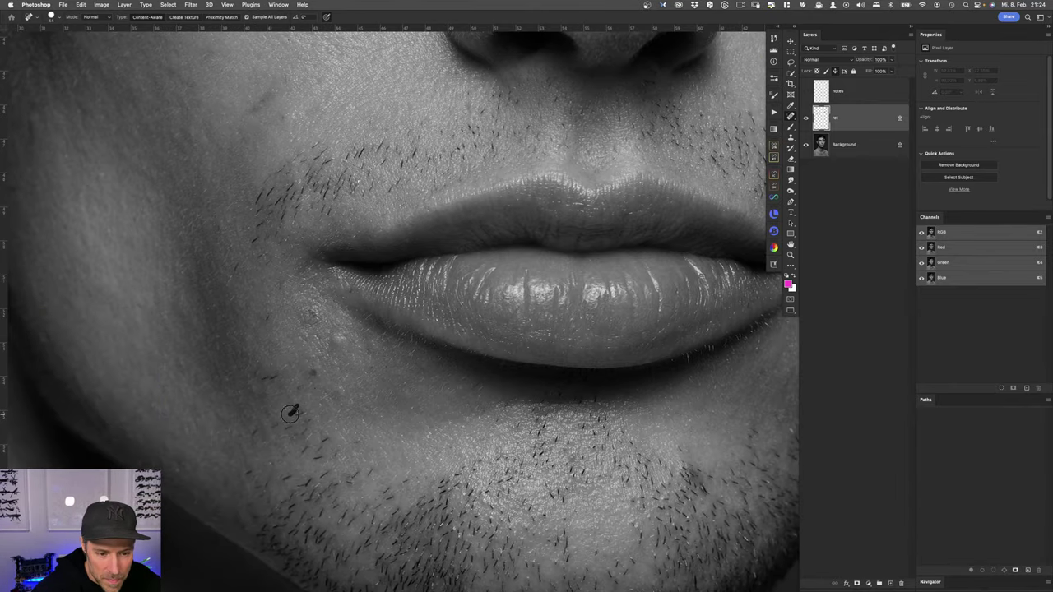
{"action": "scroll", "coordinate": [289, 413], "scroll_direction": "down", "scroll_amount": 5}
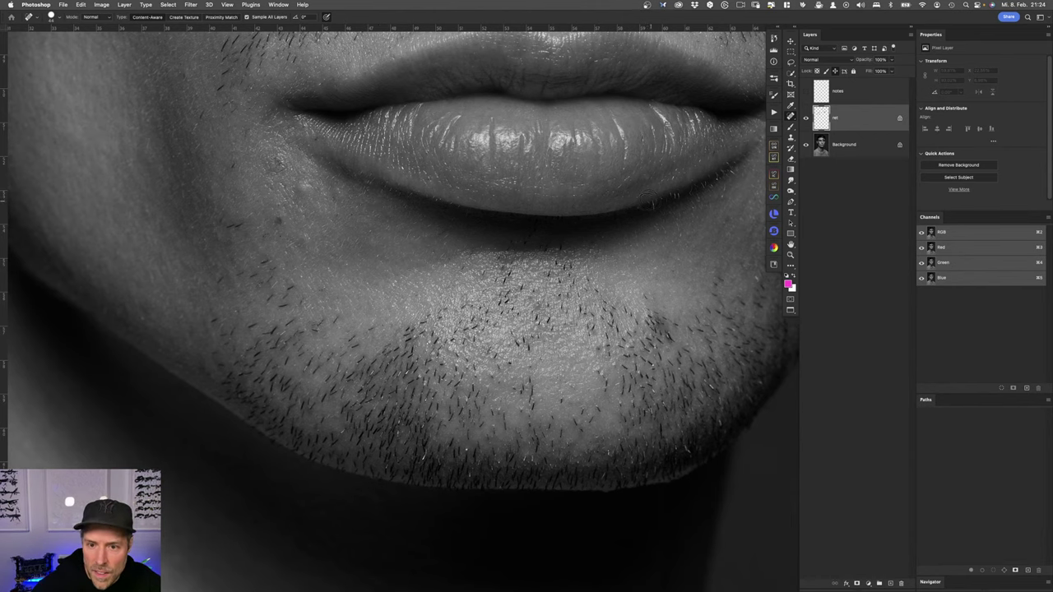
{"action": "mouse_move", "coordinate": [655, 204]}
{"action": "left_mouse_down"}
{"action": "mouse_move", "coordinate": [592, 265]}
{"action": "mouse_move", "coordinate": [499, 296]}
{"action": "left_mouse_up"}
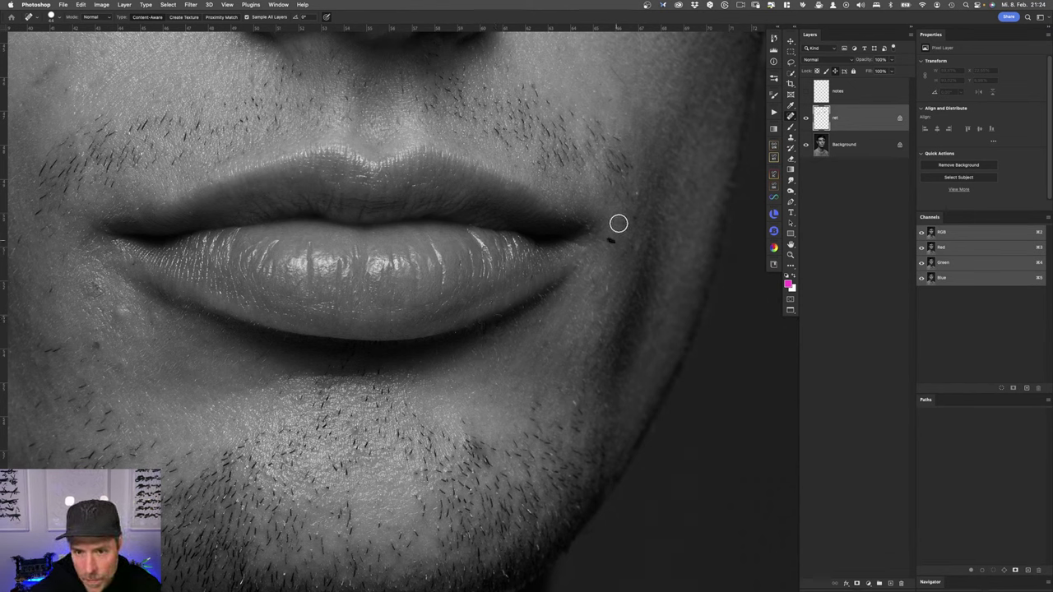
{"action": "mouse_move", "coordinate": [614, 100]}
{"action": "left_mouse_down"}
{"action": "mouse_move", "coordinate": [611, 75]}
{"action": "mouse_move", "coordinate": [628, 80]}
{"action": "left_mouse_up"}
{"action": "scroll", "coordinate": [538, 247], "scroll_direction": "down", "scroll_amount": 4}
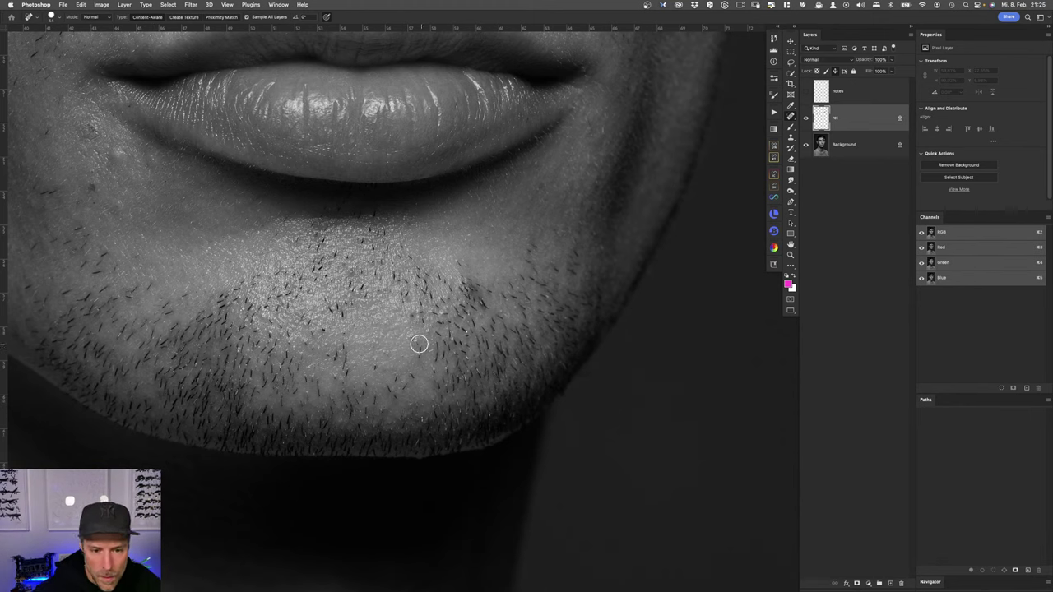
{"action": "left_click_drag", "start_coordinate": [411, 341], "coordinate": [428, 353]}
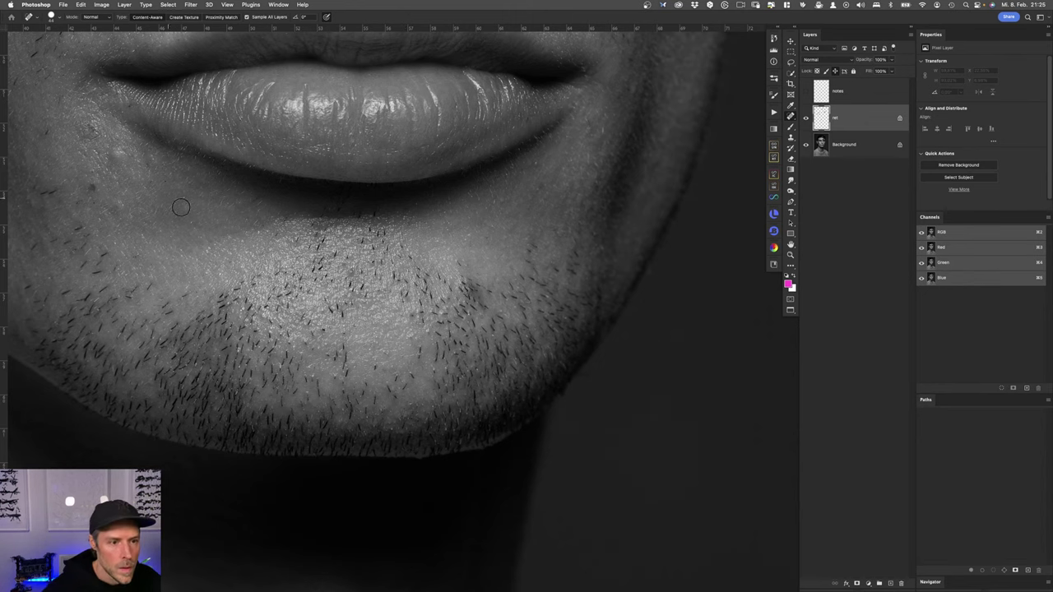
{"action": "scroll", "coordinate": [181, 207], "scroll_direction": "down", "scroll_amount": 5}
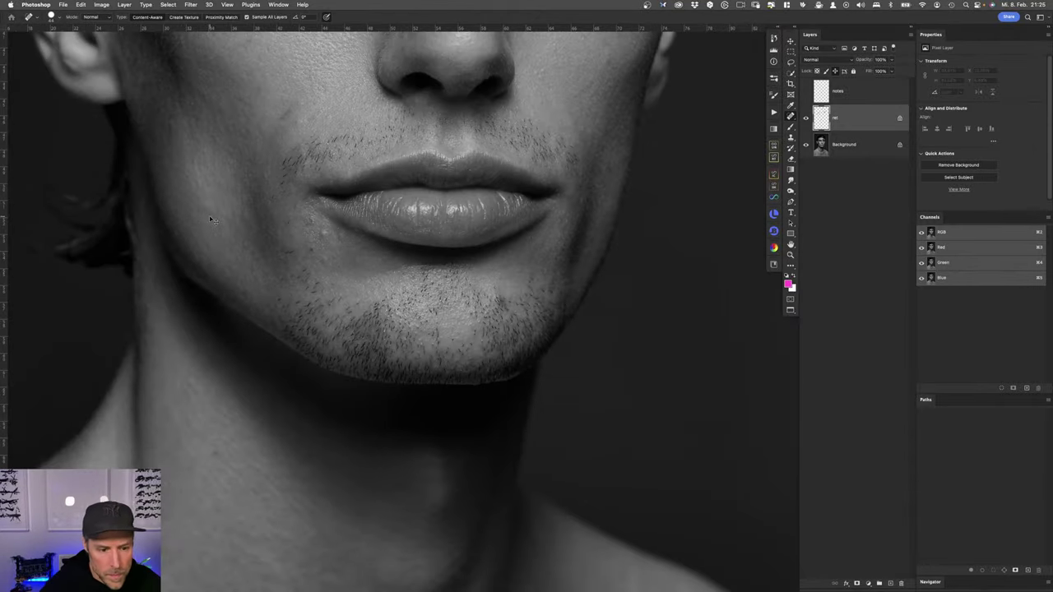
Step: Enlarge the healing brush and heal dark spots across the chest, collarbones and neck hollow
{"action": "left_click_drag", "start_coordinate": [210, 219], "coordinate": [414, 285]}
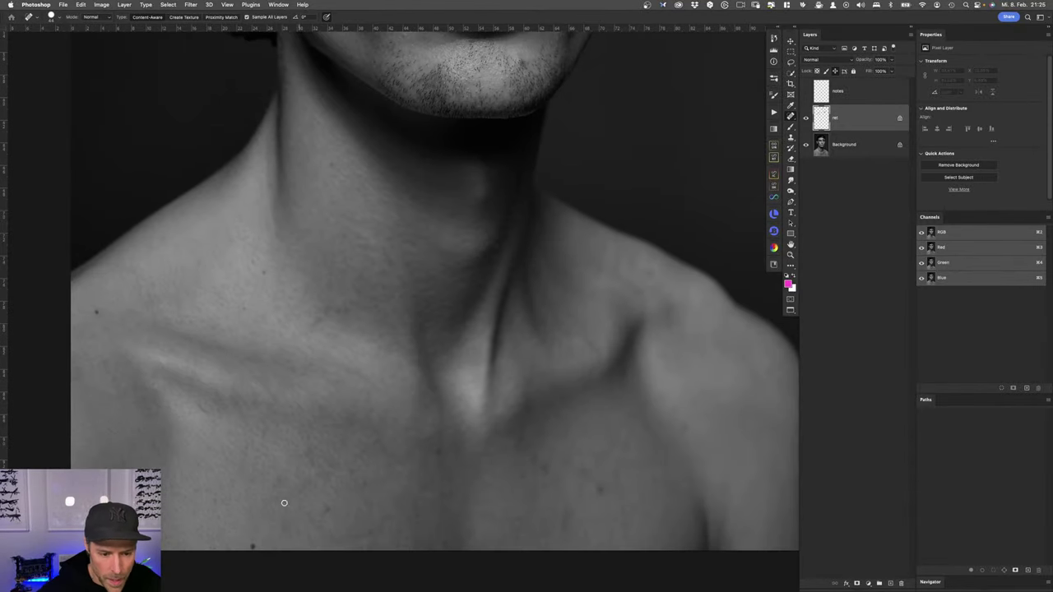
{"action": "left_click_drag", "start_coordinate": [260, 505], "coordinate": [265, 503]}
{"action": "left_click", "coordinate": [252, 545]}
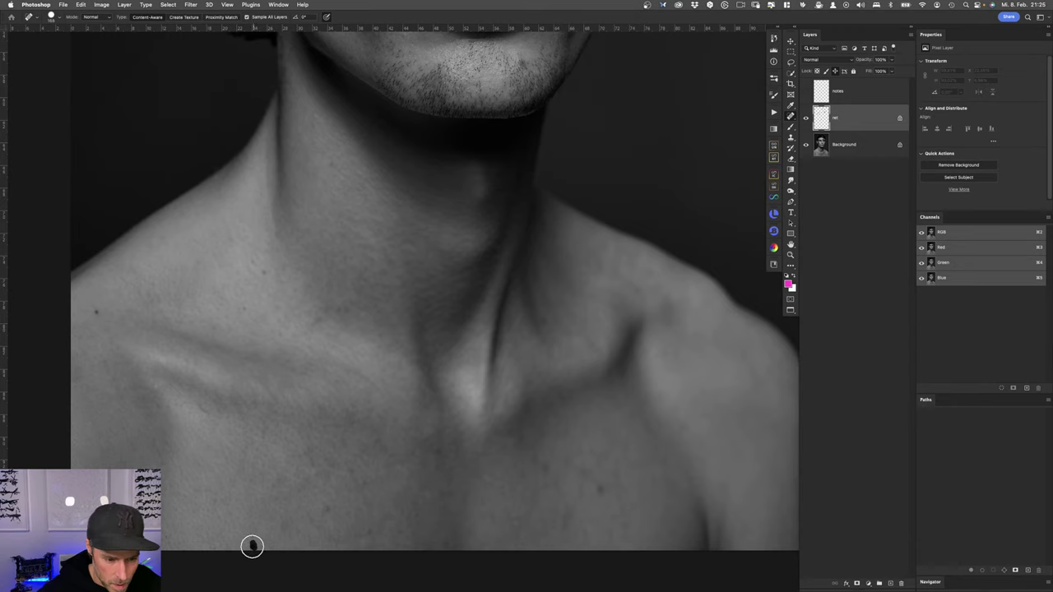
{"action": "left_click", "coordinate": [94, 310]}
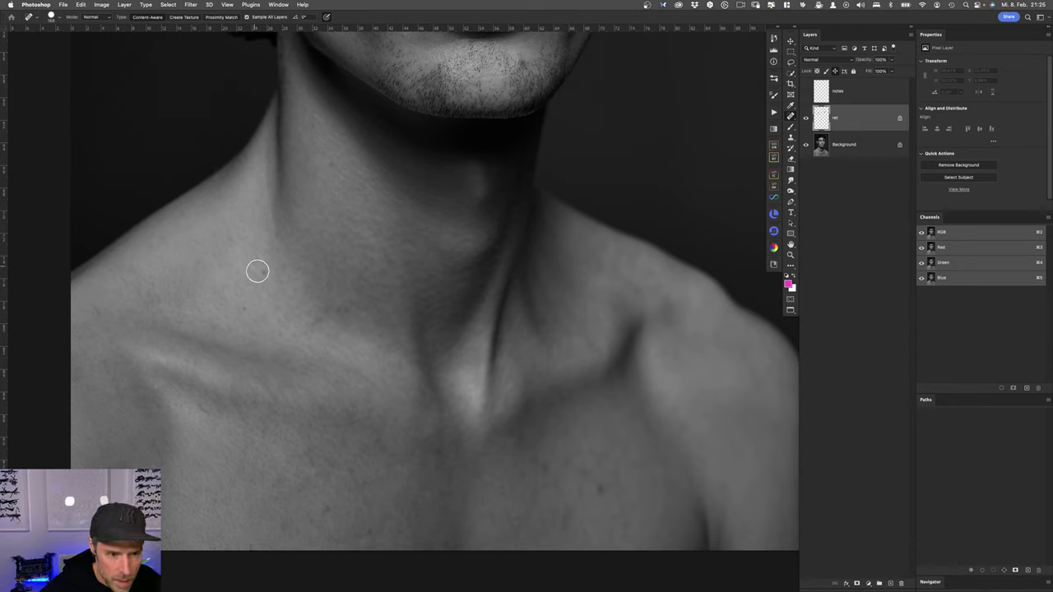
{"action": "left_click", "coordinate": [260, 271]}
{"action": "left_click", "coordinate": [545, 467]}
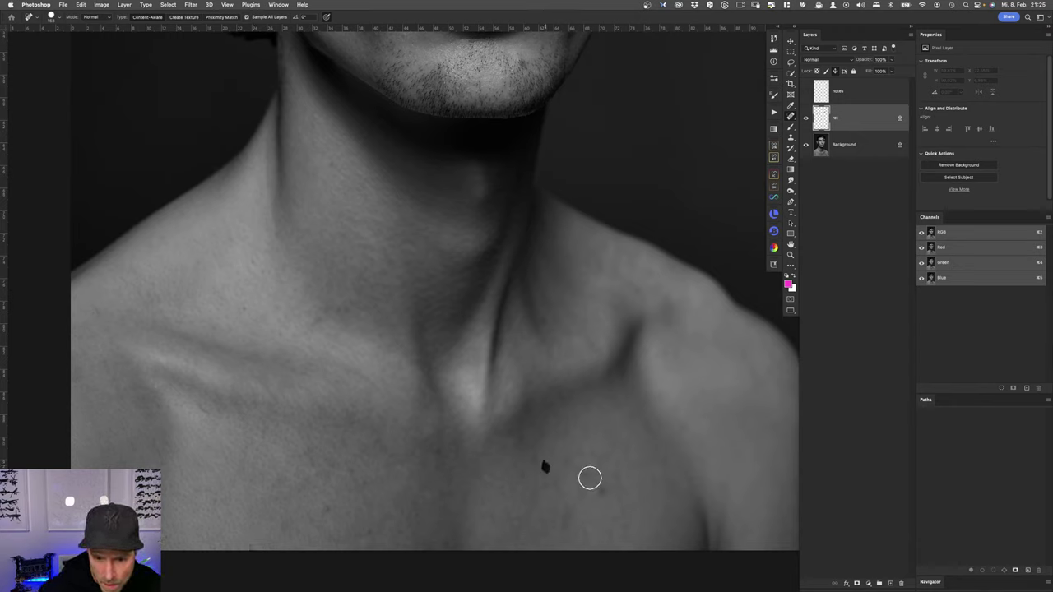
{"action": "left_click", "coordinate": [582, 463]}
{"action": "left_click", "coordinate": [599, 487]}
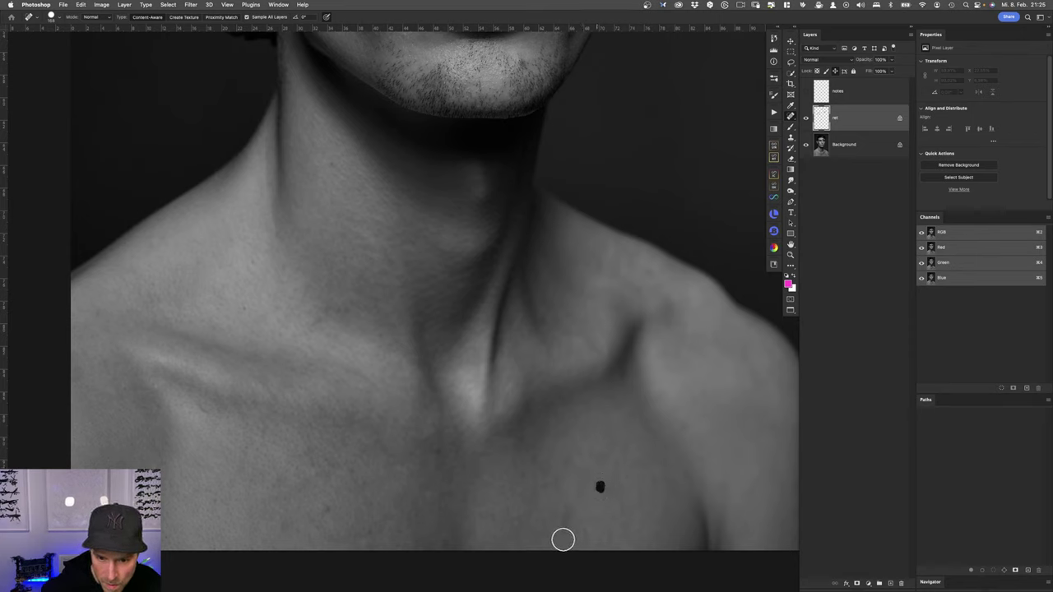
{"action": "left_click", "coordinate": [562, 511]}
{"action": "left_click", "coordinate": [519, 475]}
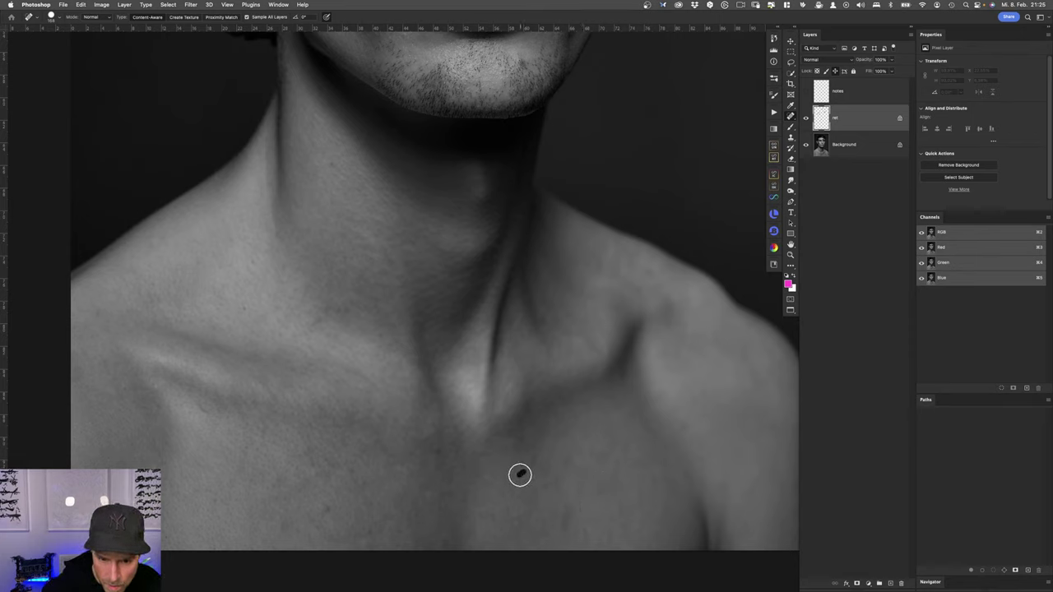
{"action": "left_click", "coordinate": [436, 449]}
{"action": "left_click", "coordinate": [434, 429]}
Step: Heal the remaining spots on the central chest, left collarbone and neck
{"action": "left_click", "coordinate": [327, 510]}
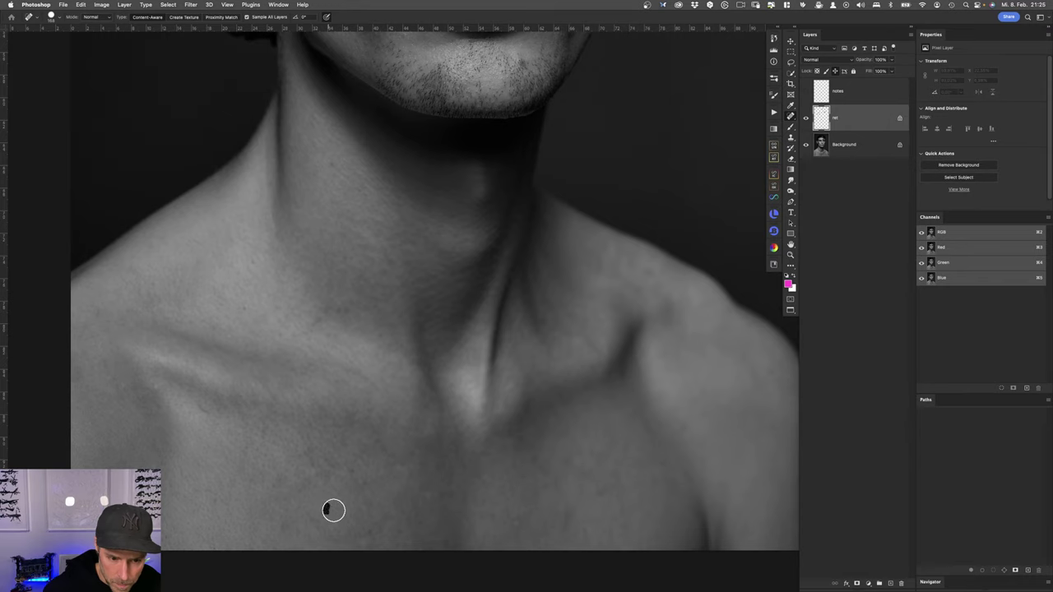
{"action": "left_click", "coordinate": [368, 531]}
{"action": "left_click", "coordinate": [362, 483]}
{"action": "left_click", "coordinate": [352, 469]}
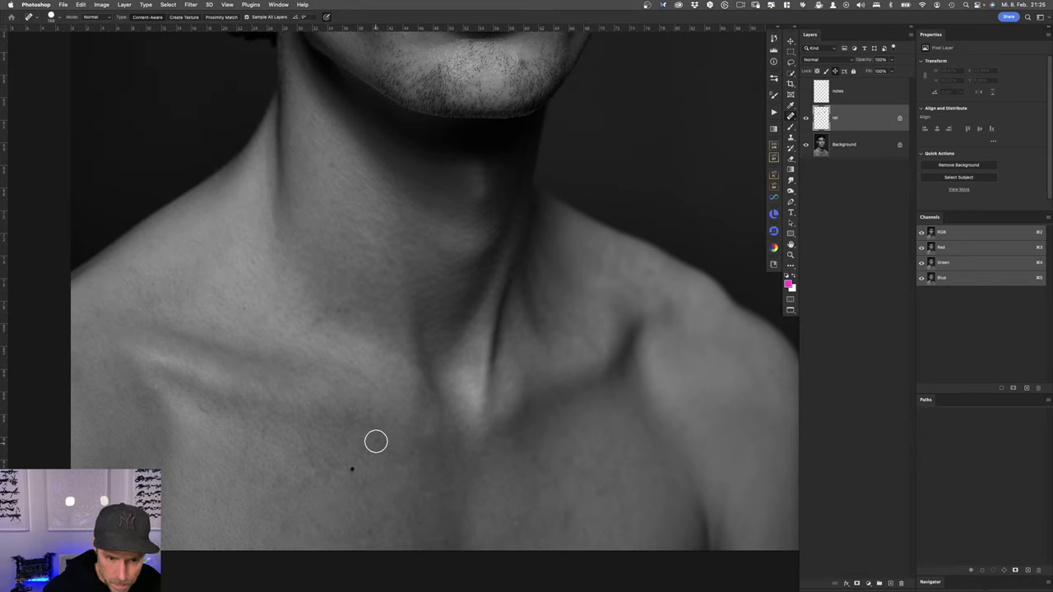
{"action": "left_click", "coordinate": [376, 441]}
{"action": "left_click", "coordinate": [316, 320]}
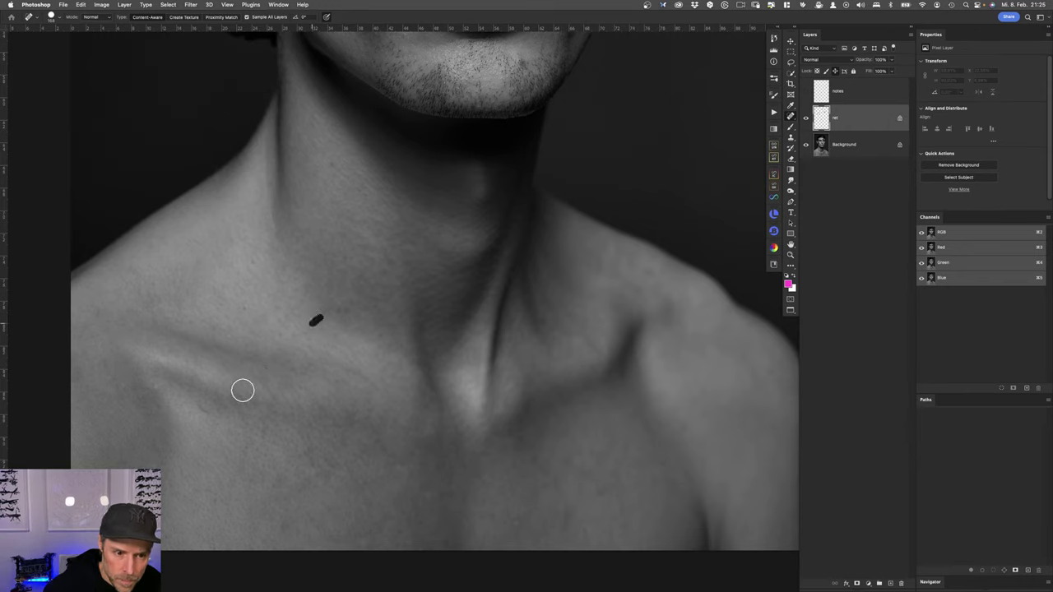
{"action": "left_click", "coordinate": [205, 413]}
{"action": "left_click", "coordinate": [156, 439]}
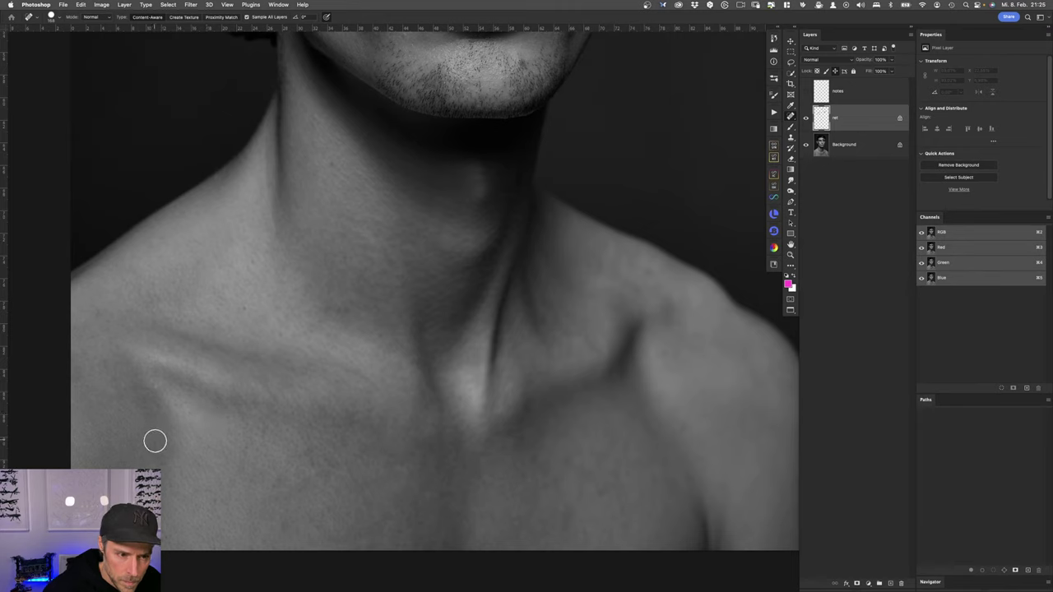
{"action": "left_click", "coordinate": [331, 163]}
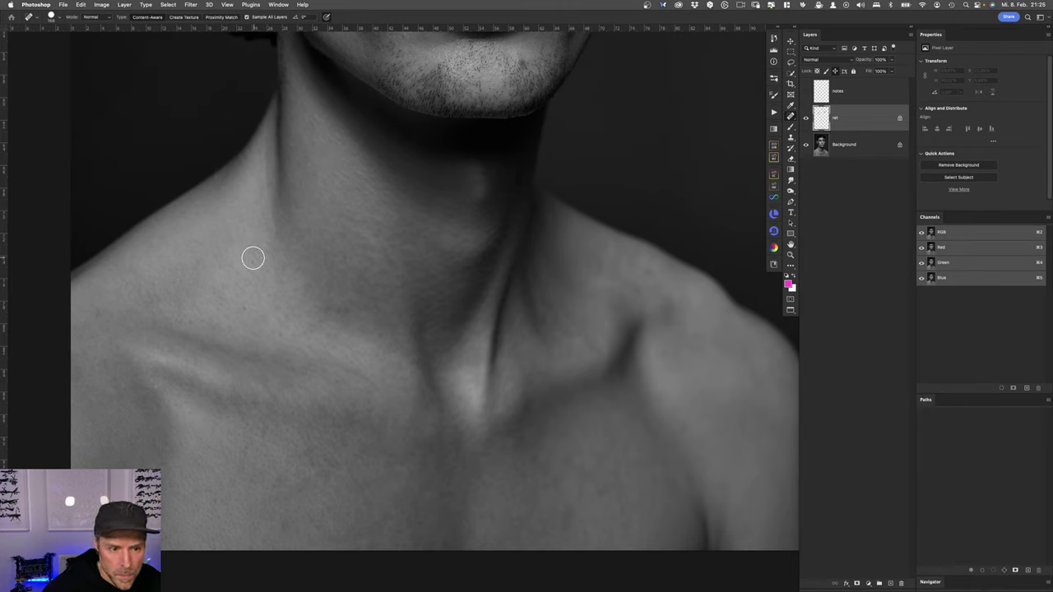
{"action": "left_click", "coordinate": [378, 337]}
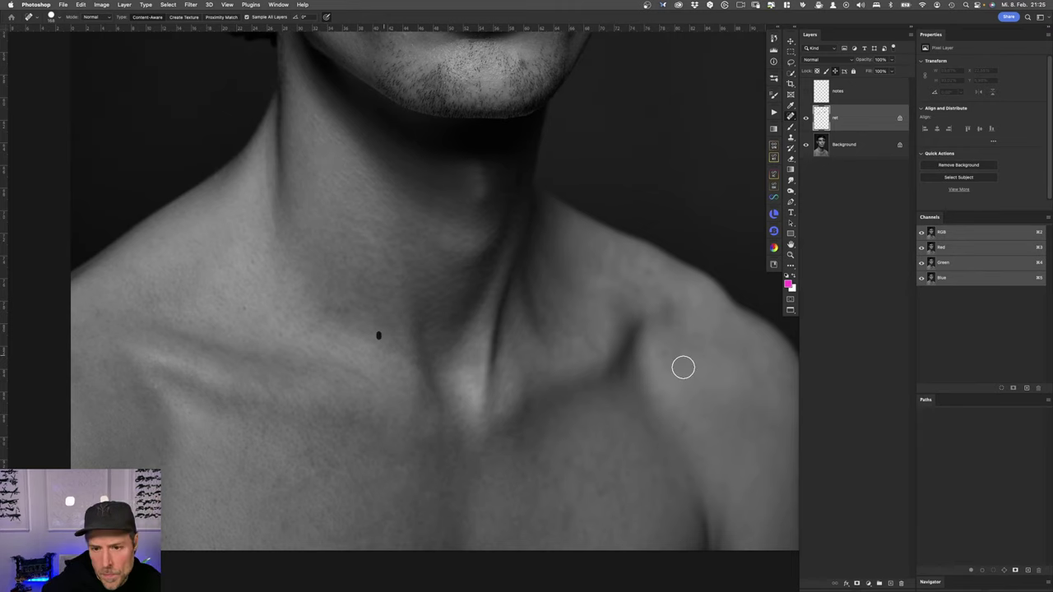
{"action": "left_click", "coordinate": [649, 272]}
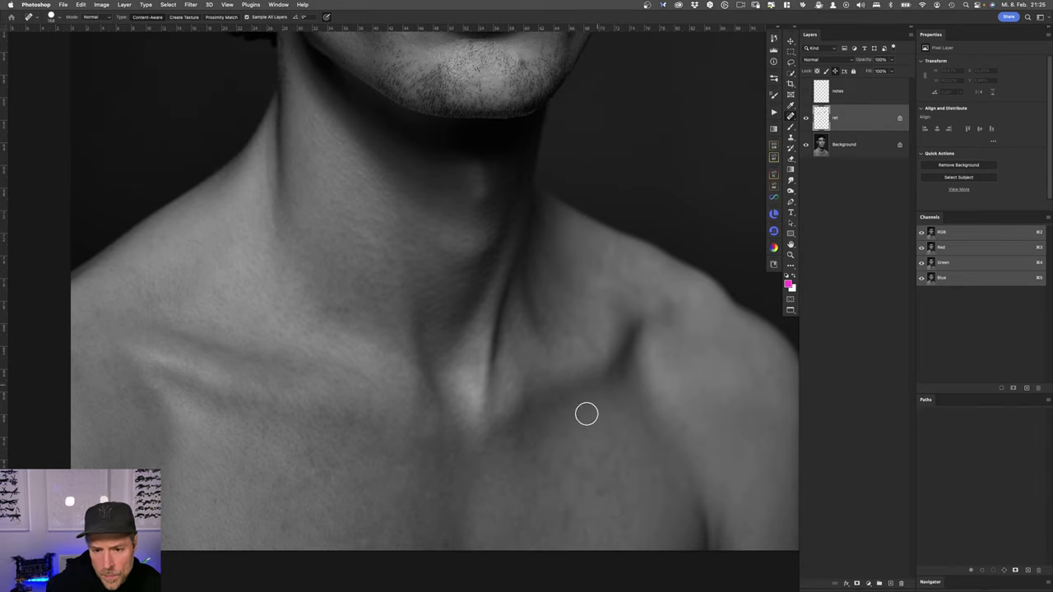
{"action": "left_click", "coordinate": [532, 461]}
{"action": "left_click", "coordinate": [555, 480]}
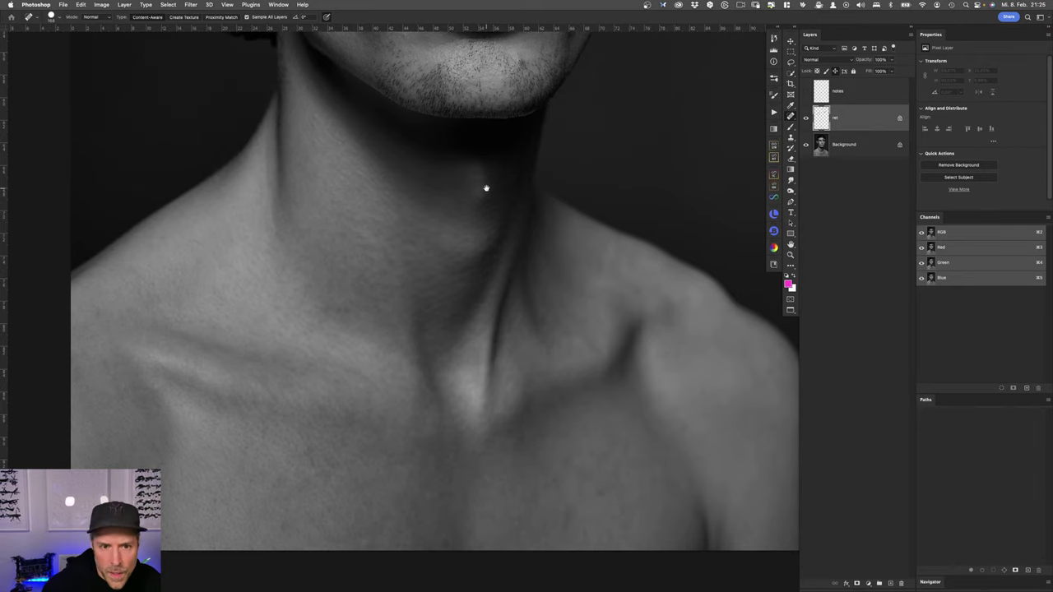
{"action": "left_click_drag", "start_coordinate": [485, 188], "coordinate": [432, 452]}
Step: Remove the flyaway hairs along the hair edge beside the face
{"action": "left_click_drag", "start_coordinate": [400, 168], "coordinate": [407, 298]}
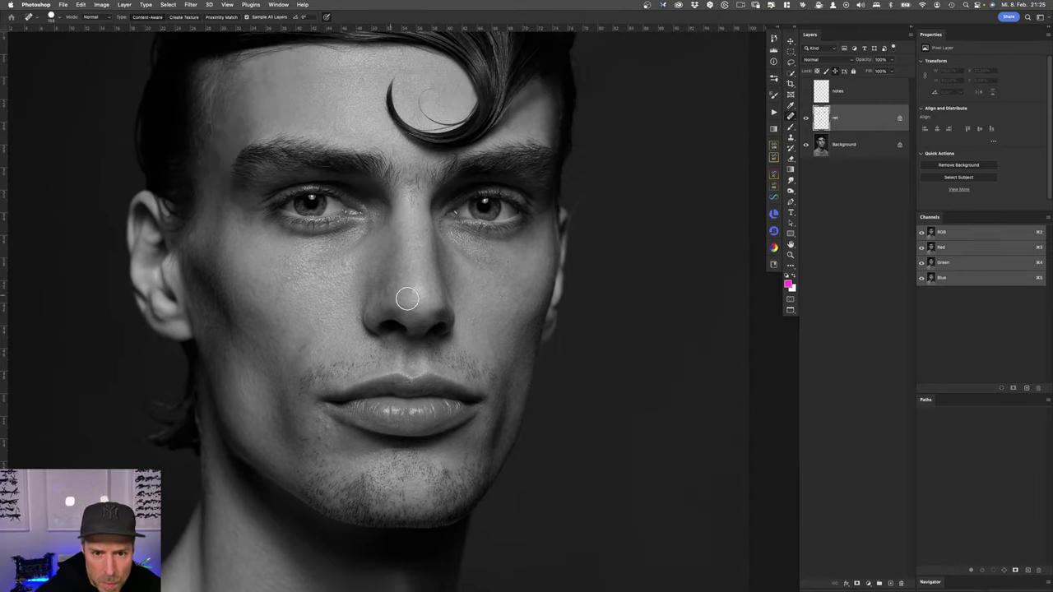
{"action": "left_click_drag", "start_coordinate": [616, 179], "coordinate": [565, 282]}
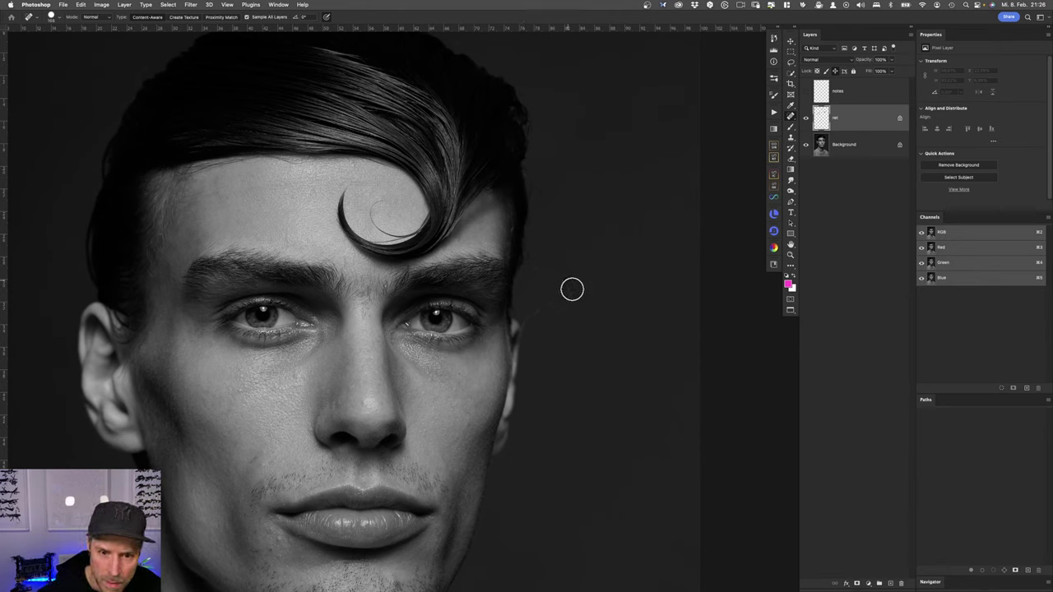
{"action": "left_click_drag", "start_coordinate": [519, 331], "coordinate": [562, 290]}
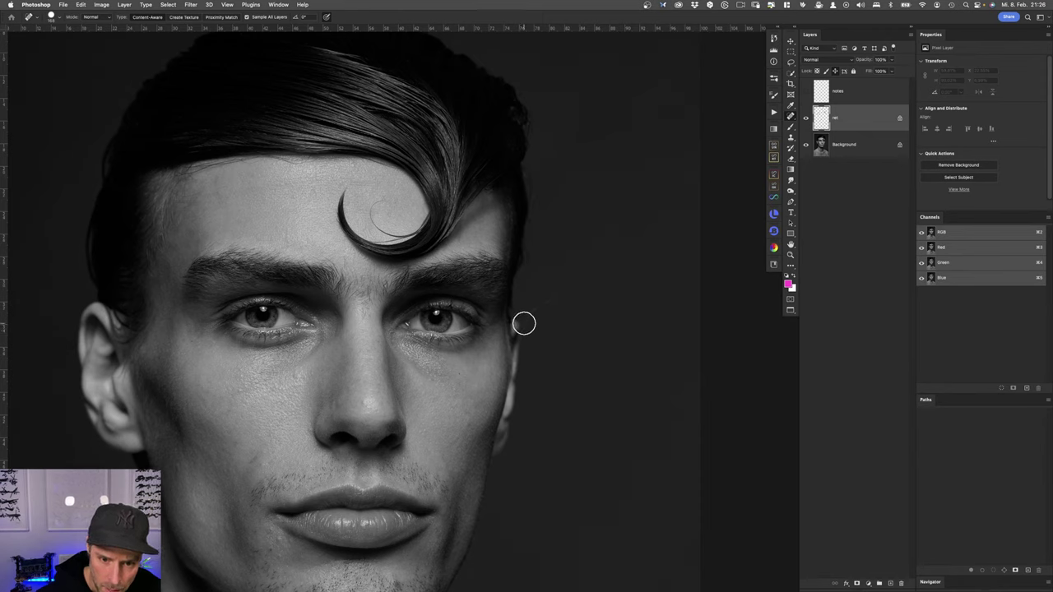
{"action": "mouse_move", "coordinate": [528, 263]}
{"action": "left_mouse_down"}
{"action": "mouse_move", "coordinate": [521, 245]}
{"action": "mouse_move", "coordinate": [526, 268]}
{"action": "left_mouse_up"}
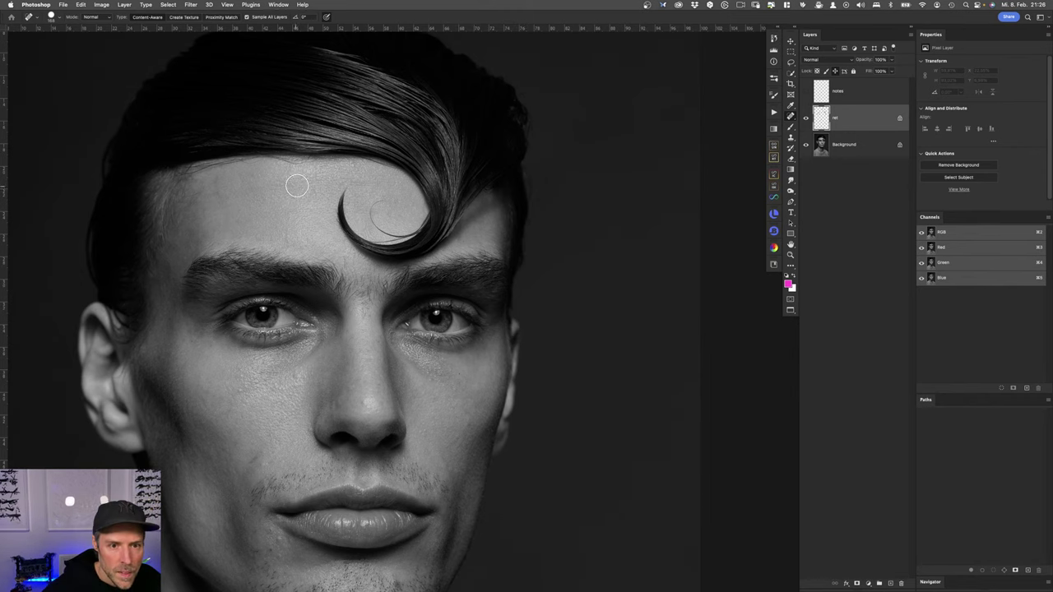
Step: Heal the stray hair crossing the forehead just below the hairline
{"action": "scroll", "coordinate": [287, 159], "scroll_direction": "up", "scroll_amount": 3}
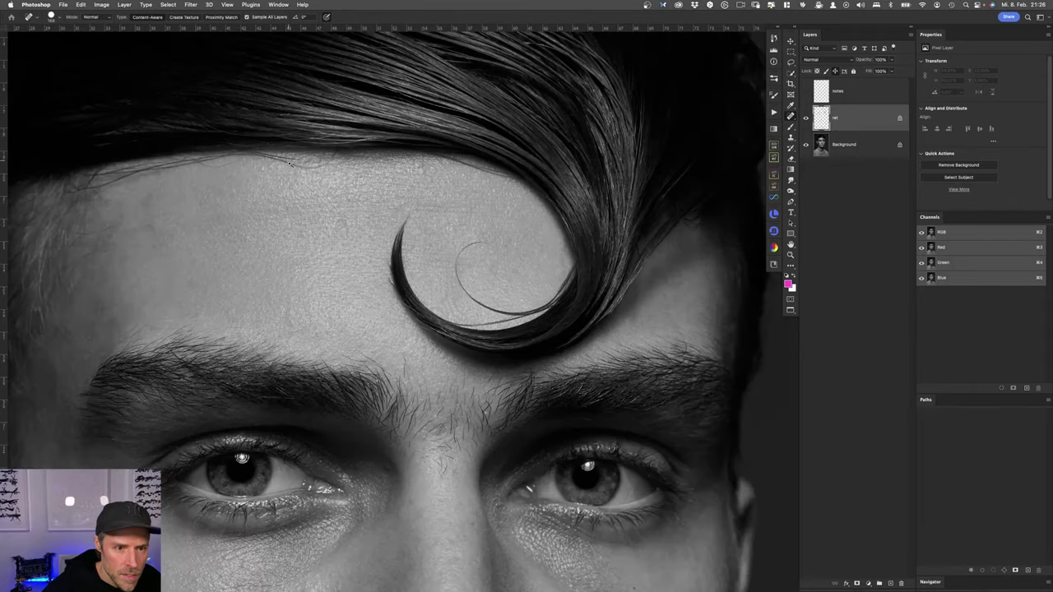
{"action": "scroll", "coordinate": [342, 244], "scroll_direction": "up", "scroll_amount": 1}
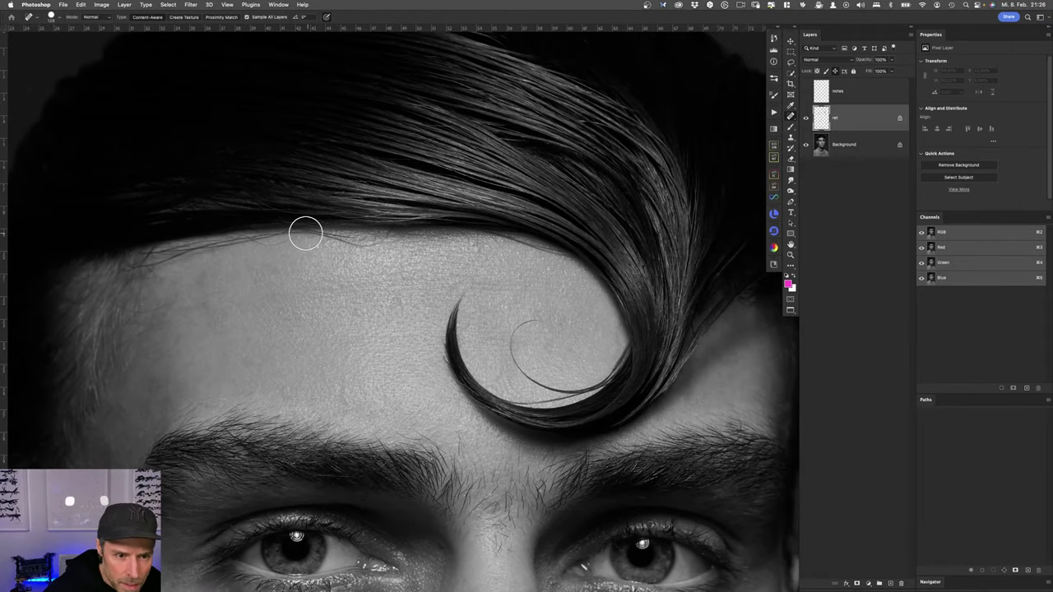
{"action": "mouse_move", "coordinate": [312, 233]}
{"action": "left_mouse_down"}
{"action": "mouse_move", "coordinate": [374, 246]}
{"action": "mouse_move", "coordinate": [393, 221]}
{"action": "mouse_move", "coordinate": [353, 238]}
{"action": "mouse_move", "coordinate": [282, 235]}
{"action": "left_mouse_up"}
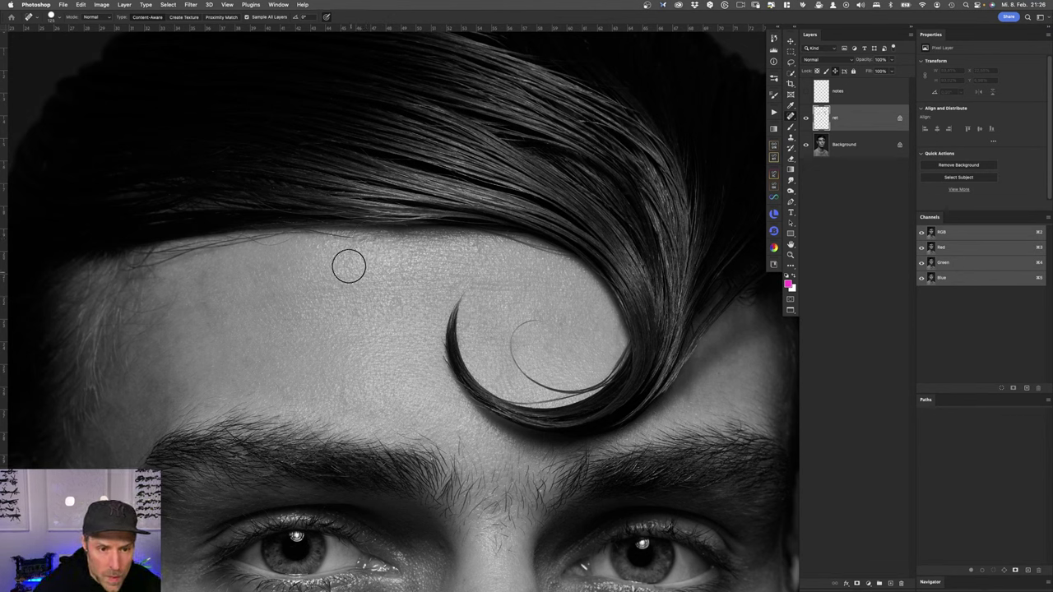
{"action": "scroll", "coordinate": [323, 236], "scroll_direction": "up", "scroll_amount": 3}
Step: Switch to the Healing Brush and shrink it to 5 px for the hairline
{"action": "key", "text": "shift+j"}
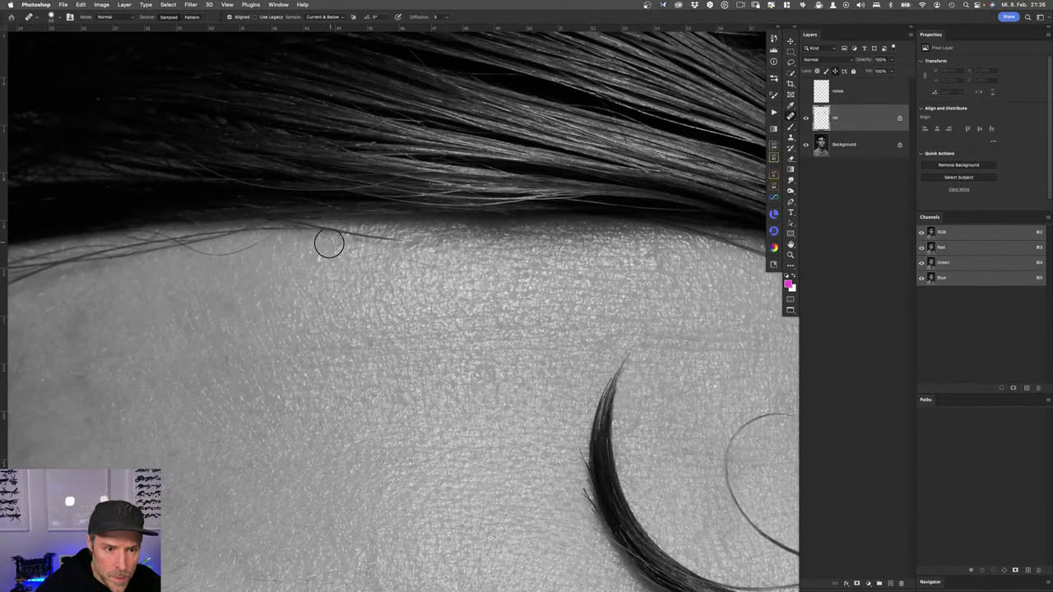
{"action": "left_click_drag", "start_coordinate": [312, 244], "coordinate": [328, 247]}
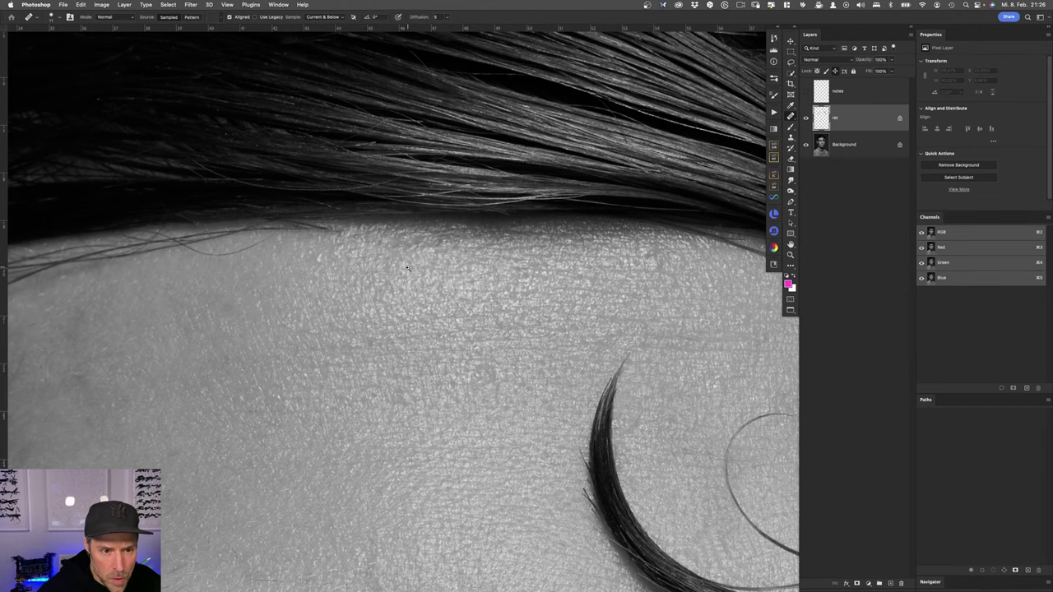
{"action": "scroll", "coordinate": [397, 260], "scroll_direction": "up", "scroll_amount": 3}
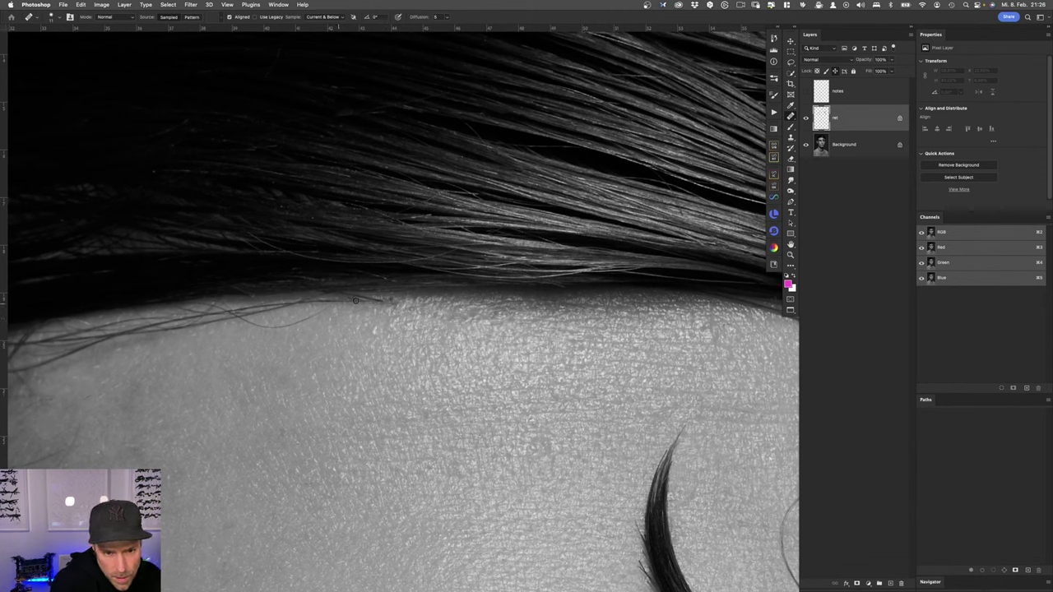
Step: Create the 'Hair Outline 1' layer via the pie menu's HAIR Outline Setup
{"action": "middle_click", "coordinate": [514, 348]}
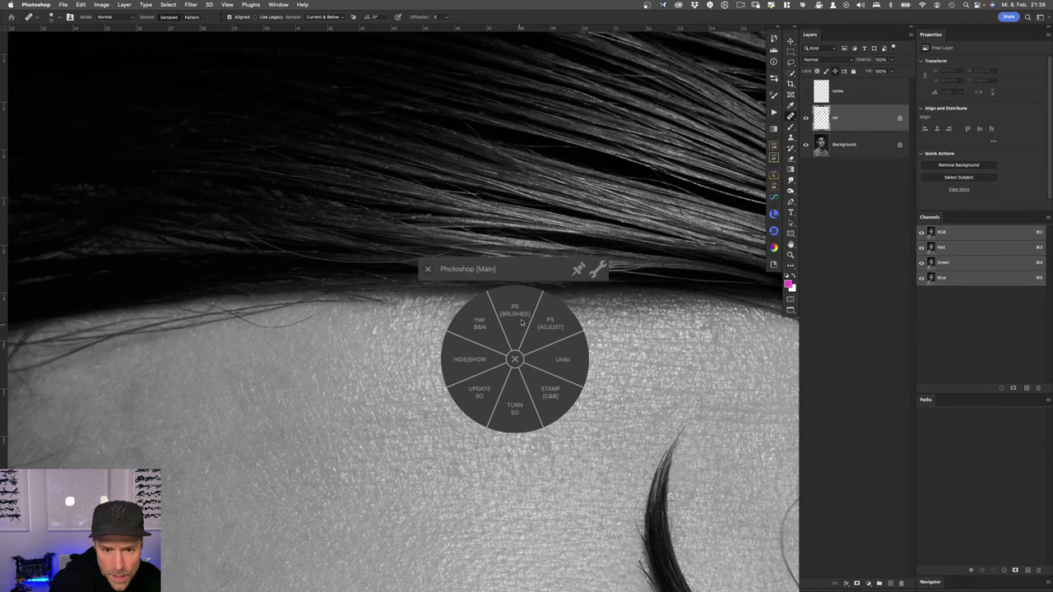
{"action": "left_click", "coordinate": [518, 316]}
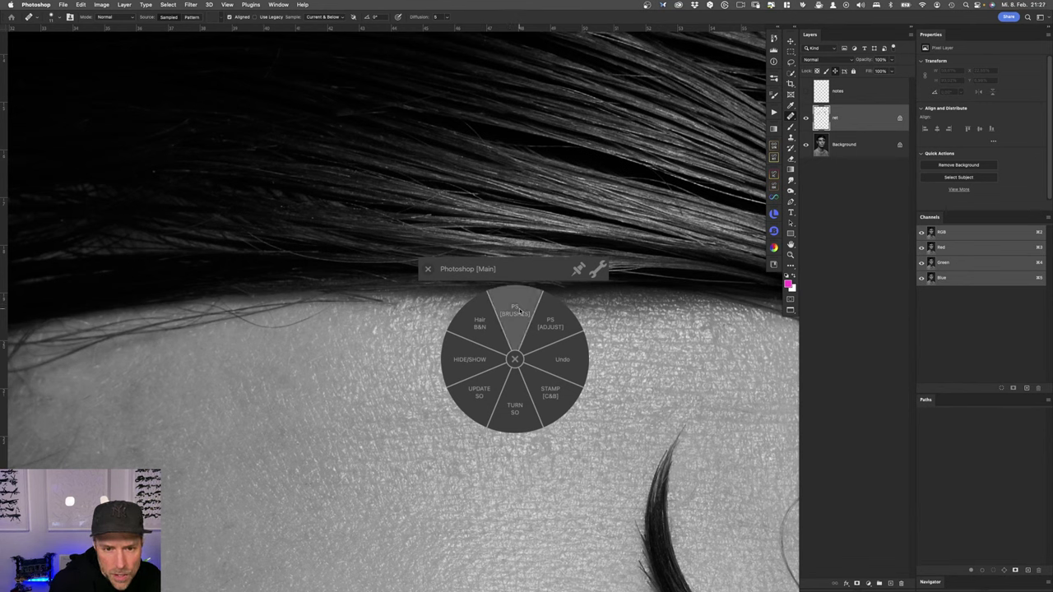
{"action": "left_click", "coordinate": [476, 322]}
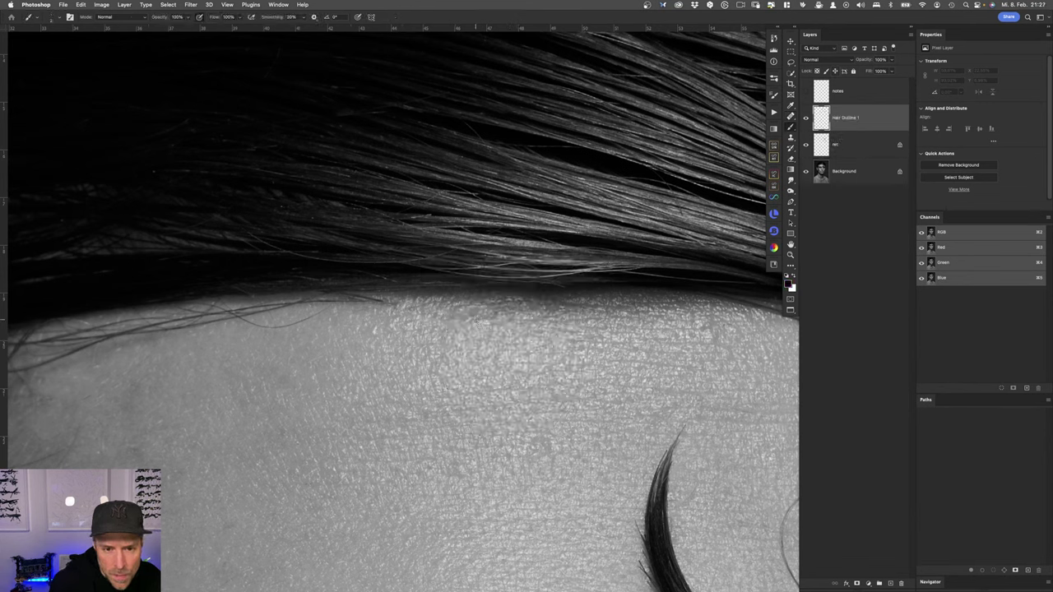
Step: Load the 'Hair | 100 50 20 | no pen pressure' brush preset and compare the faint hairline stroke
{"action": "left_click", "coordinate": [49, 18]}
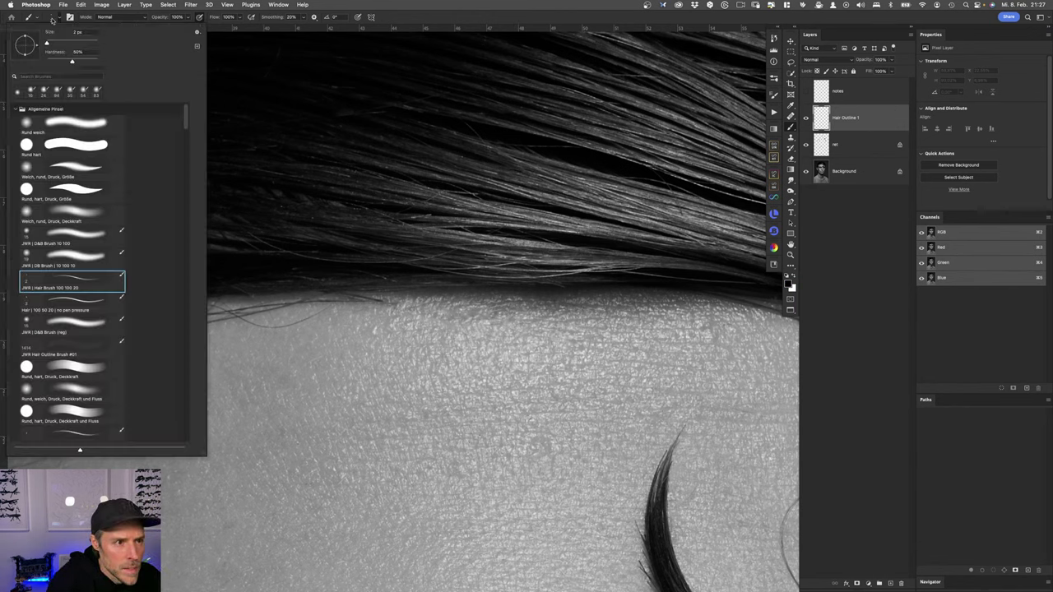
{"action": "left_click", "coordinate": [79, 308]}
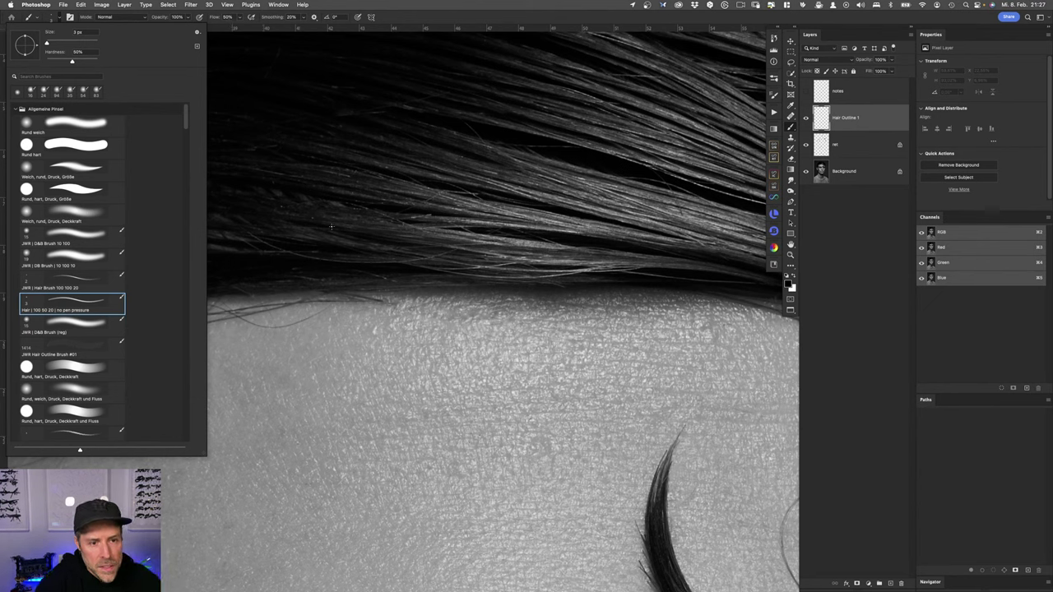
{"action": "left_click", "coordinate": [346, 223]}
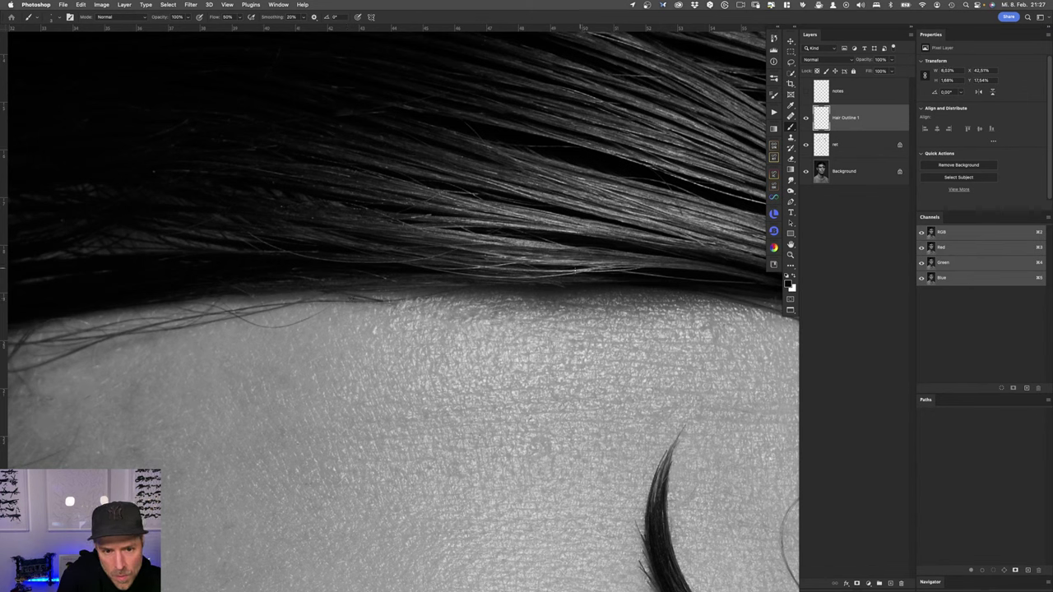
{"action": "key", "text": "super+z"}
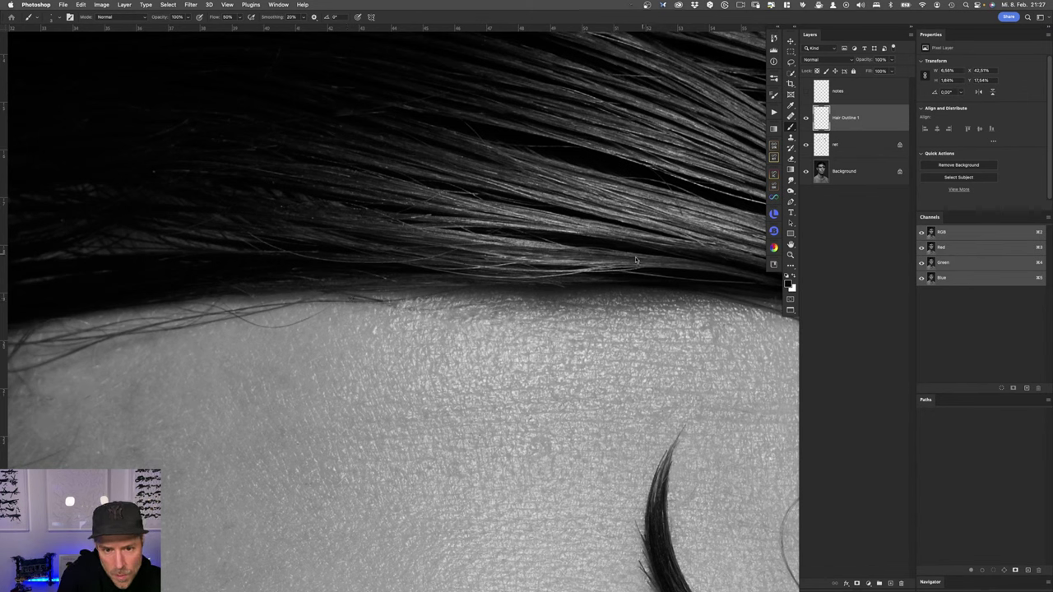
{"action": "key", "text": "super+z"}
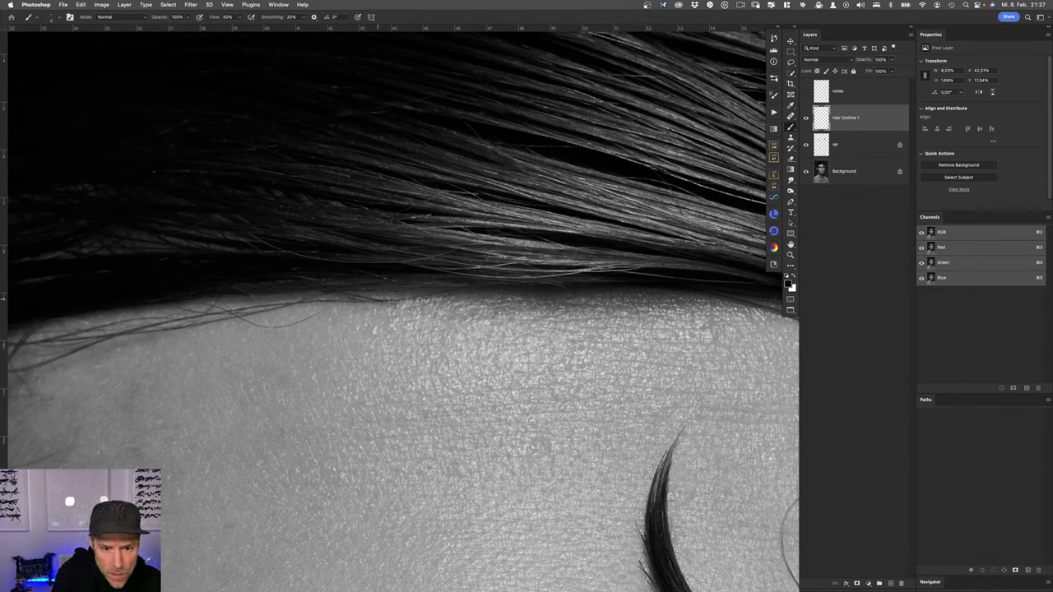
{"action": "key", "text": "super+z"}
{"action": "left_click_drag", "start_coordinate": [292, 314], "coordinate": [485, 311]}
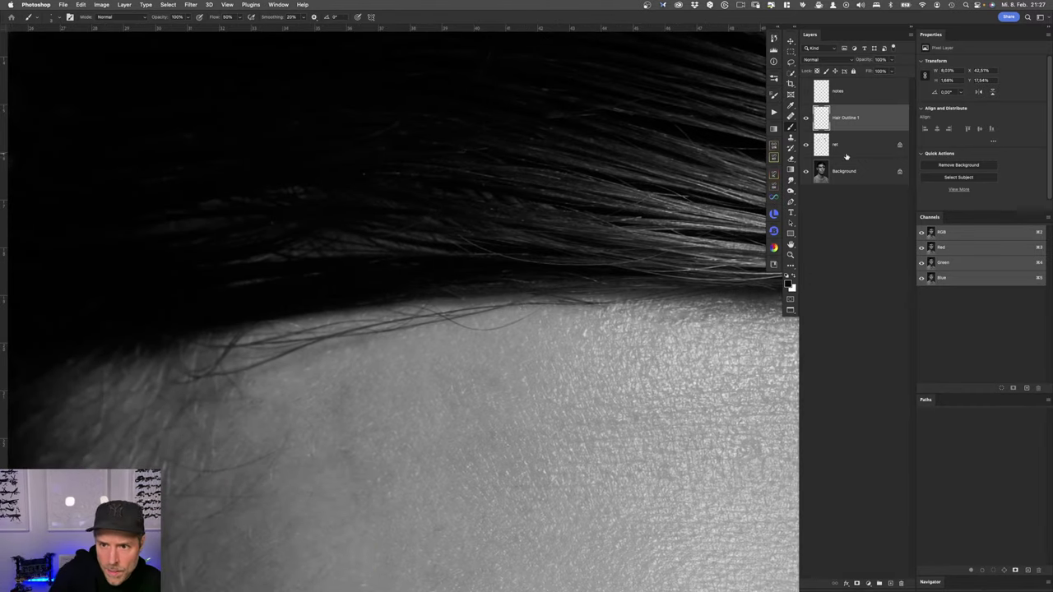
Step: On the retouch layer, spot-heal the loose strand curling over the forehead hairline
{"action": "left_click", "coordinate": [846, 156]}
{"action": "key", "text": "e"}
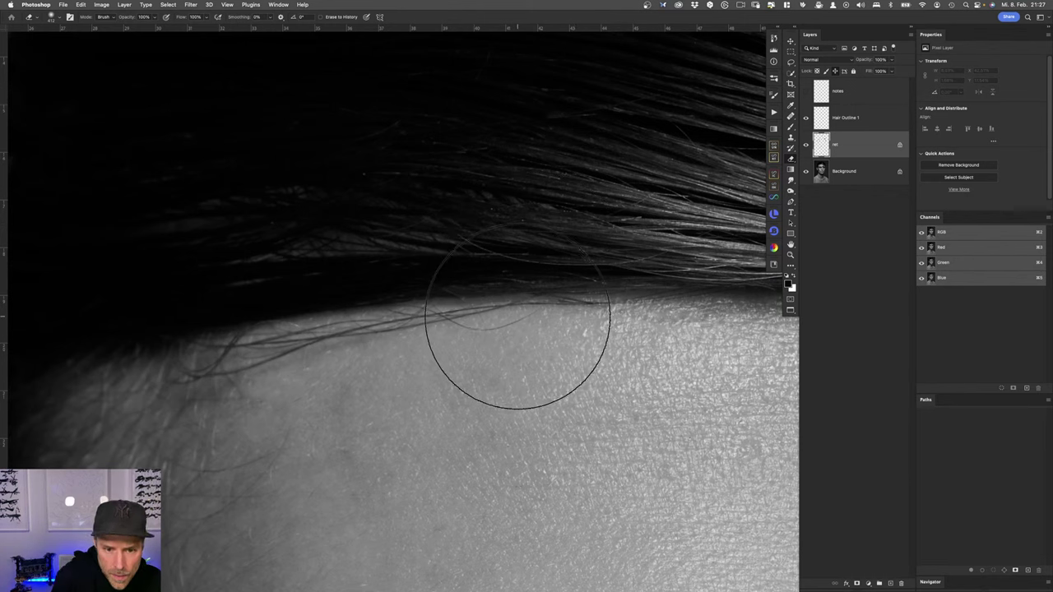
{"action": "key", "text": "j"}
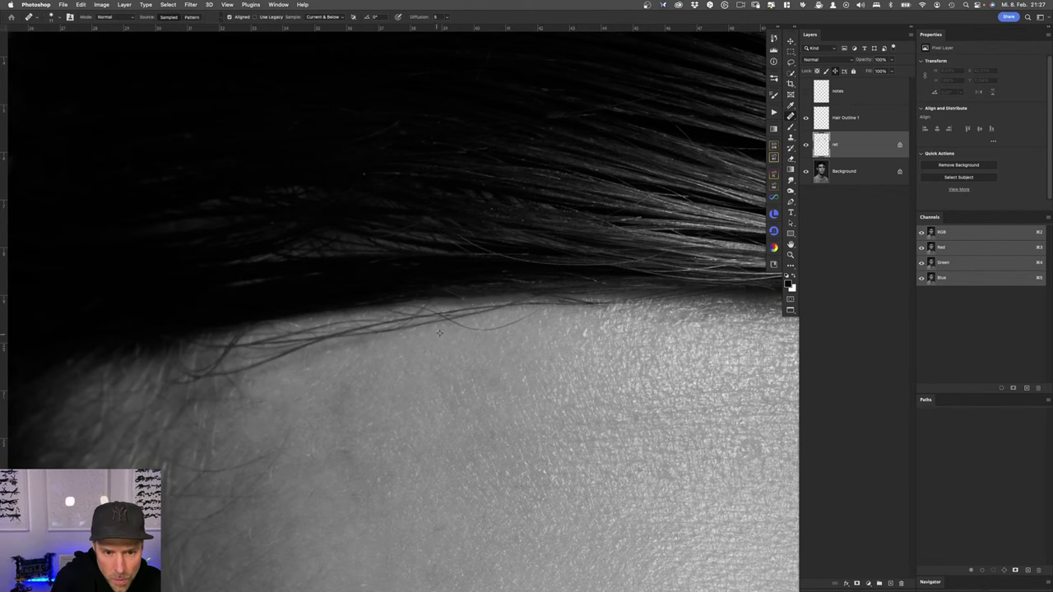
{"action": "key", "text": "shift+j"}
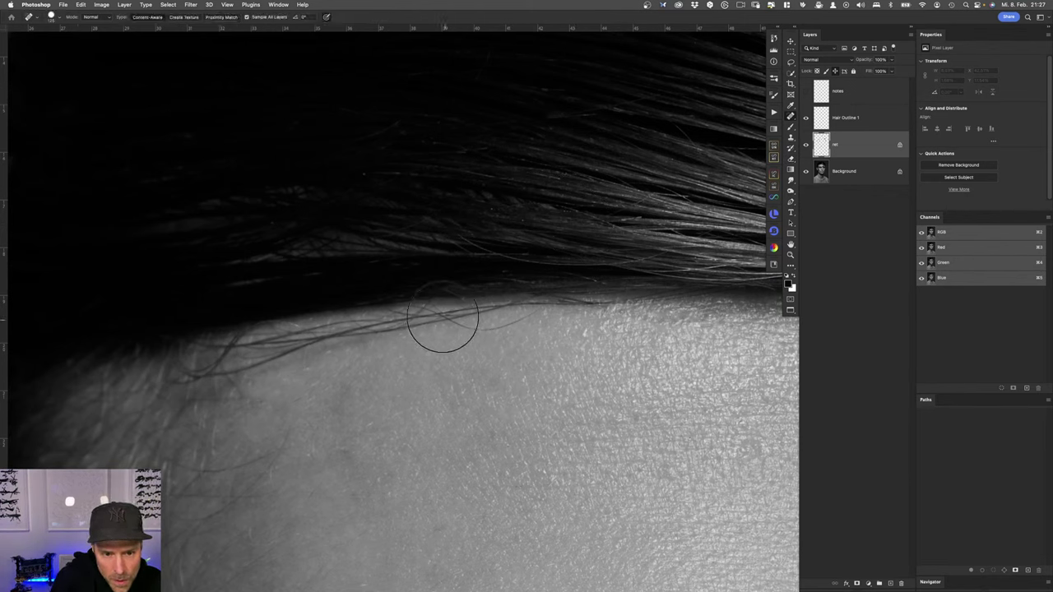
{"action": "mouse_move", "coordinate": [409, 304]}
{"action": "left_mouse_down"}
{"action": "mouse_move", "coordinate": [490, 331]}
{"action": "mouse_move", "coordinate": [545, 303]}
{"action": "left_mouse_up"}
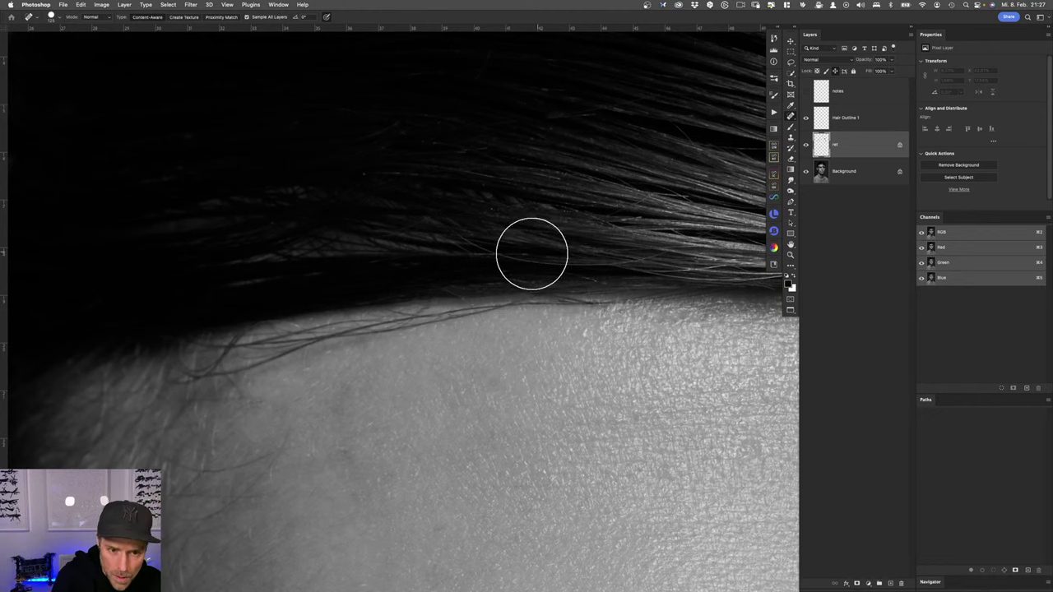
{"action": "scroll", "coordinate": [364, 305], "scroll_direction": "down", "scroll_amount": 2}
Step: Shrink the healing brush and zoom to check the whole head
{"action": "scroll", "coordinate": [375, 317], "scroll_direction": "down", "scroll_amount": 2}
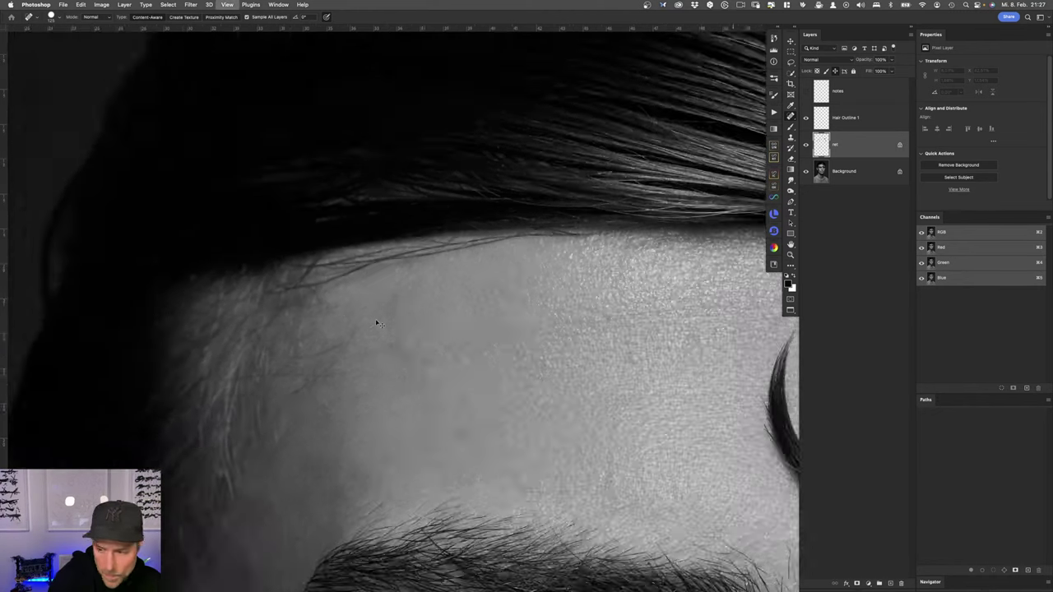
{"action": "scroll", "coordinate": [375, 317], "scroll_direction": "down", "scroll_amount": 4}
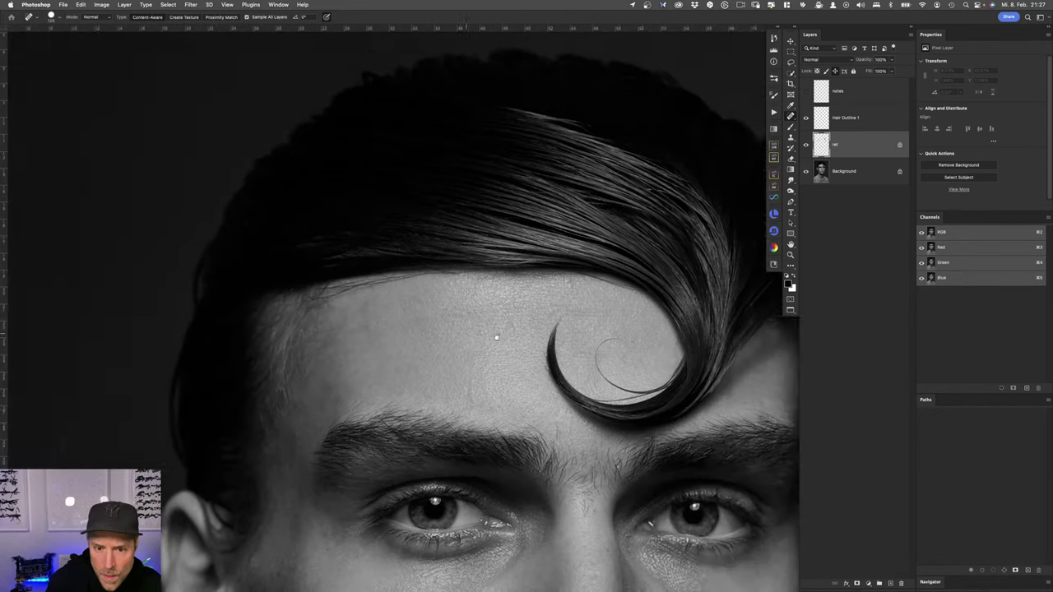
{"action": "scroll", "coordinate": [506, 427], "scroll_direction": "down", "scroll_amount": 3}
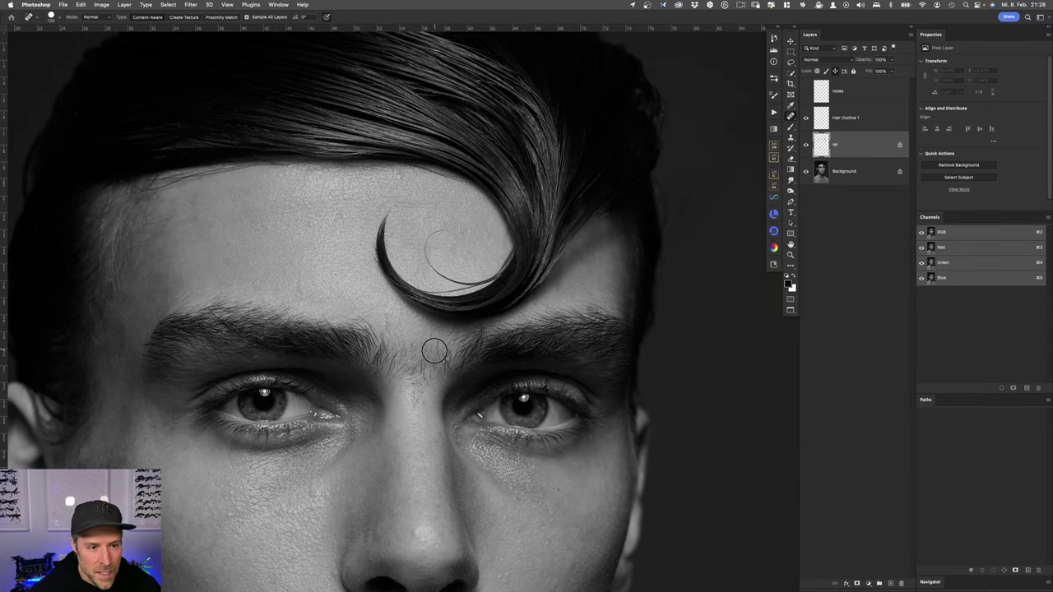
{"action": "scroll", "coordinate": [436, 419], "scroll_direction": "down", "scroll_amount": 5}
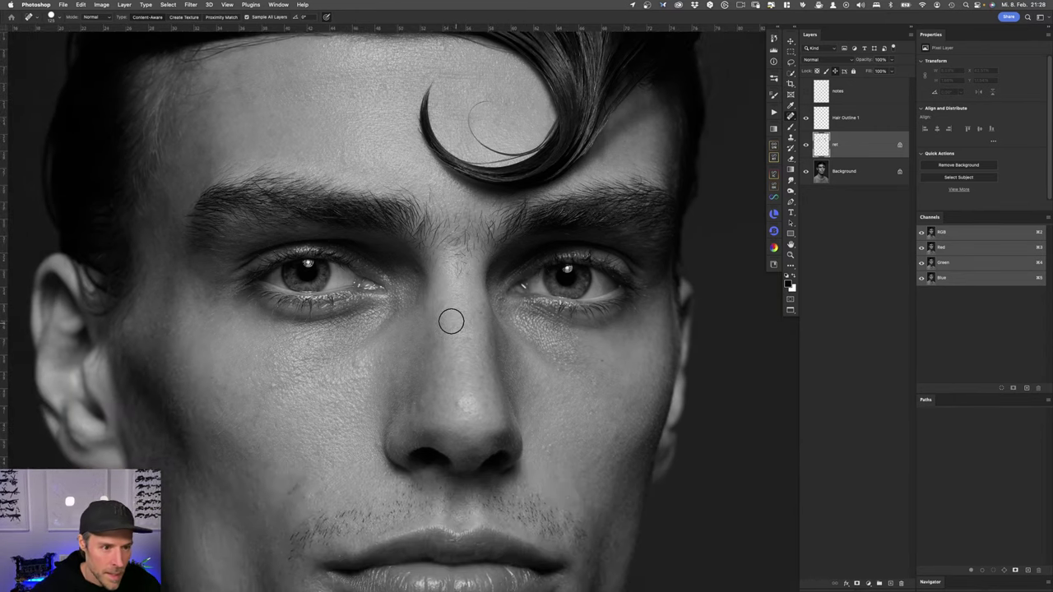
{"action": "left_click_drag", "start_coordinate": [154, 147], "coordinate": [154, 145]}
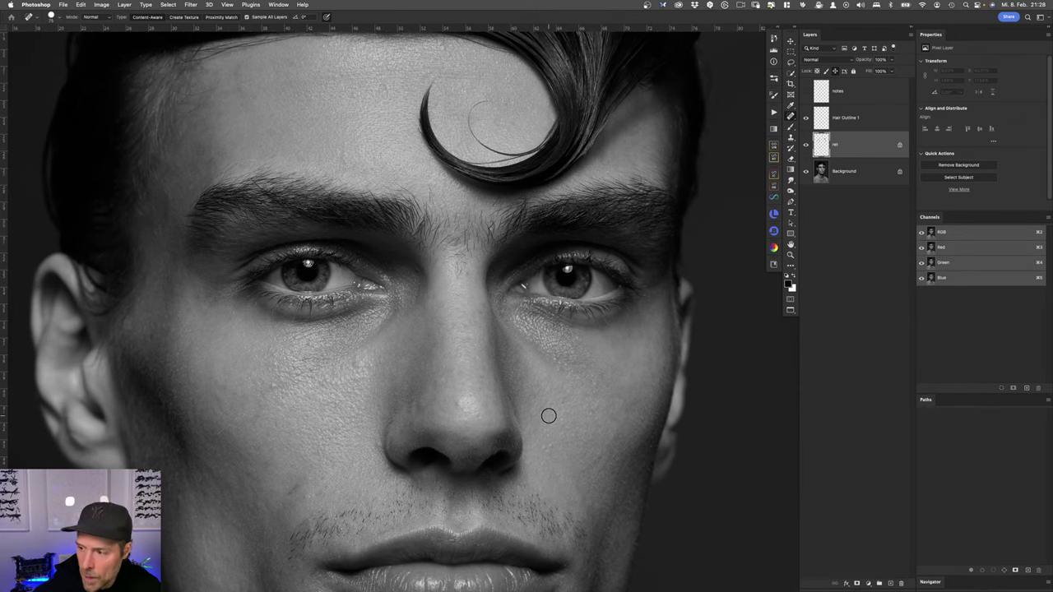
{"action": "key", "text": "super+minus"}
{"action": "key", "text": "super+minus"}
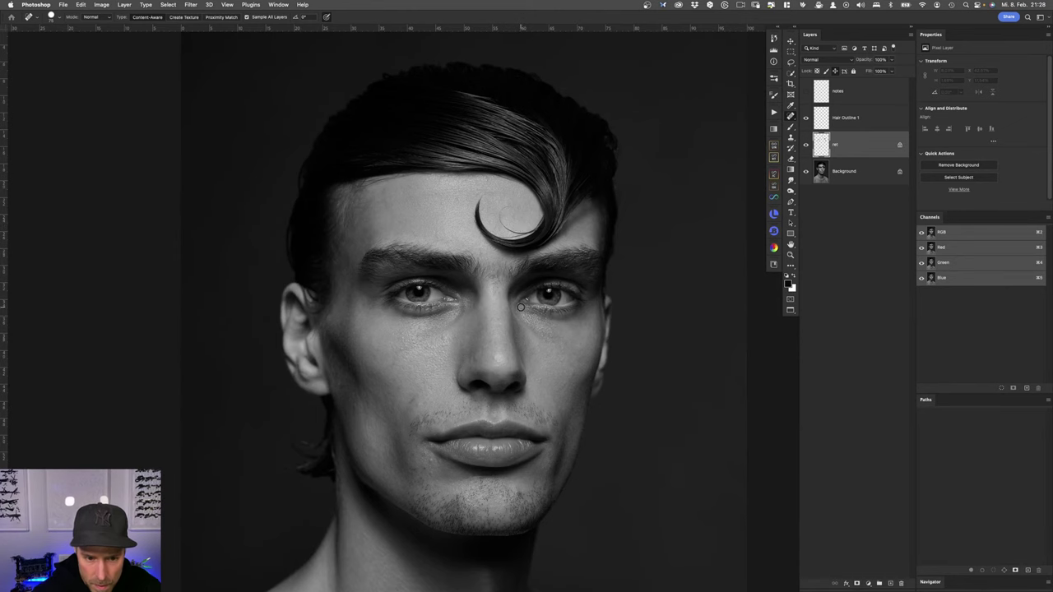
{"action": "key", "text": "super+plus"}
{"action": "key", "text": "super+plus"}
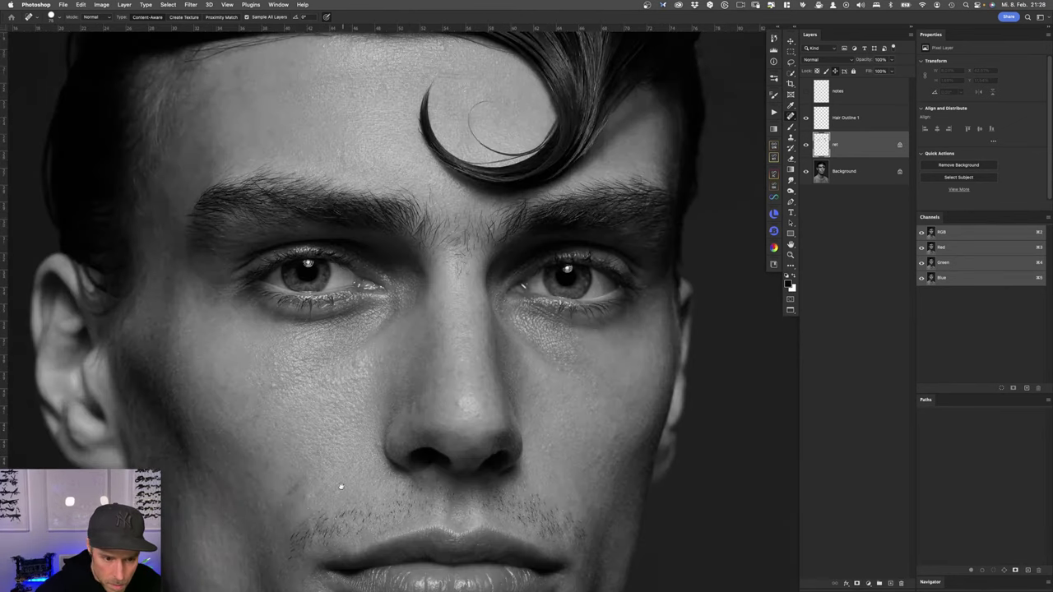
Step: Double the brush size and heal the small dark spot on the cheek below the eye
{"action": "scroll", "coordinate": [343, 485], "scroll_direction": "down", "scroll_amount": 5}
{"action": "left_click_drag", "start_coordinate": [348, 324], "coordinate": [345, 318]}
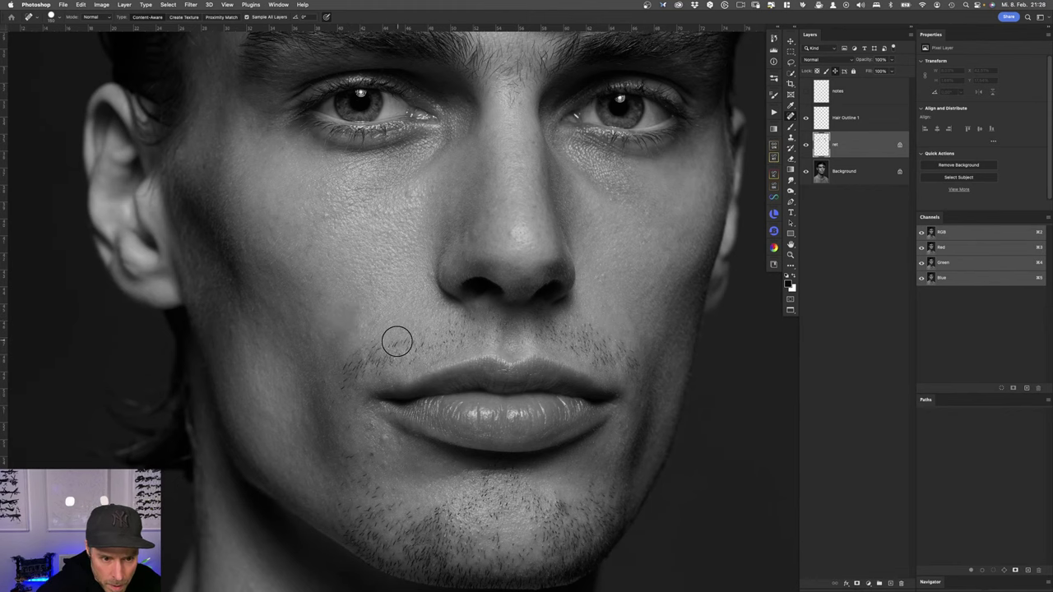
{"action": "left_click_drag", "start_coordinate": [533, 182], "coordinate": [487, 250]}
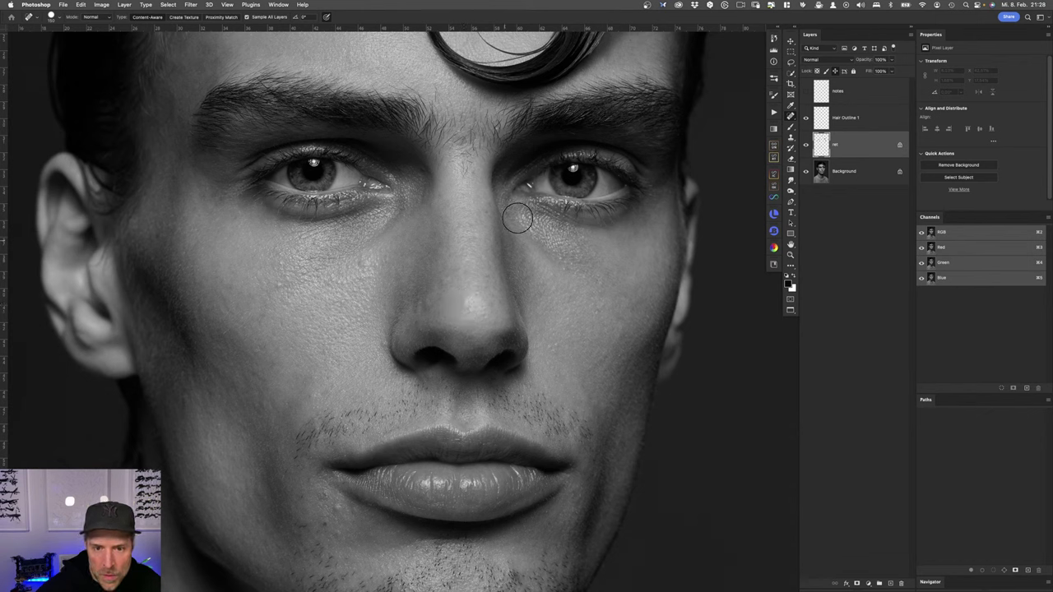
{"action": "left_click", "coordinate": [357, 261]}
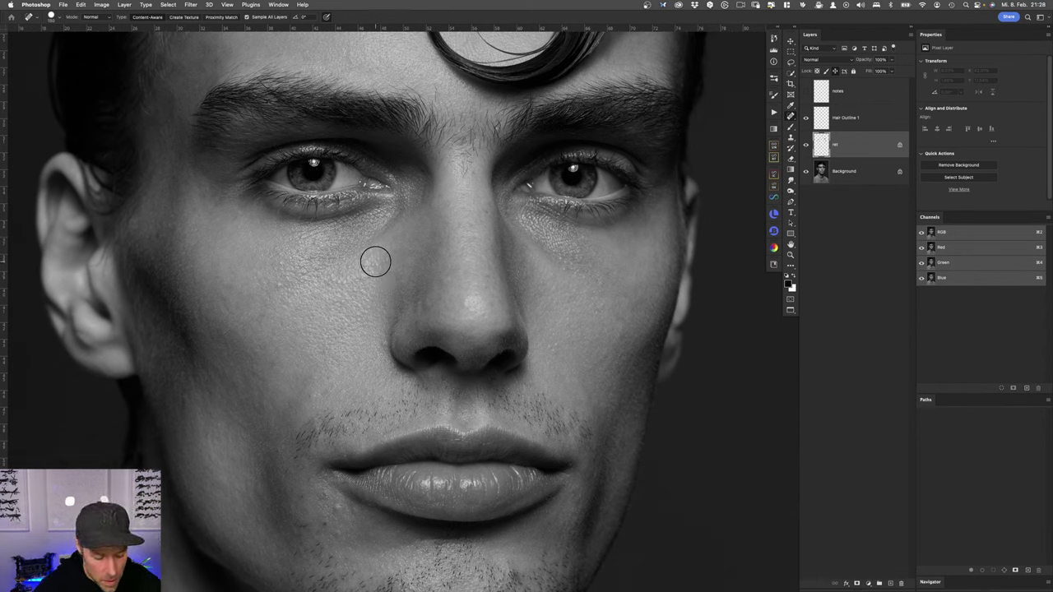
{"action": "key", "text": "s"}
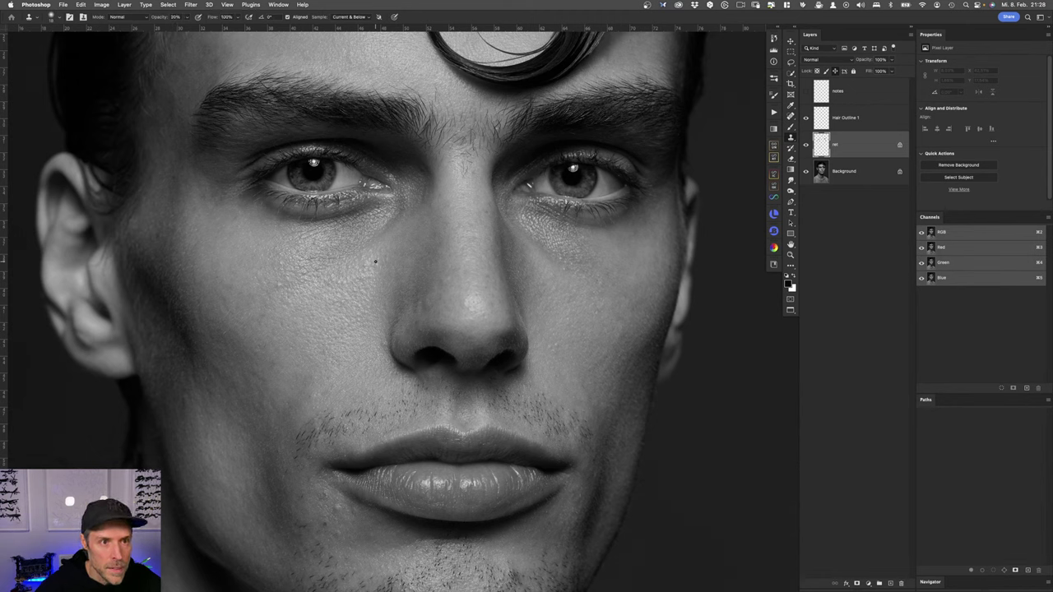
Step: At 100% Clone Stamp opacity, clone nearby skin over the cheek marks below the eye
{"action": "scroll", "coordinate": [348, 268], "scroll_direction": "up", "scroll_amount": 3}
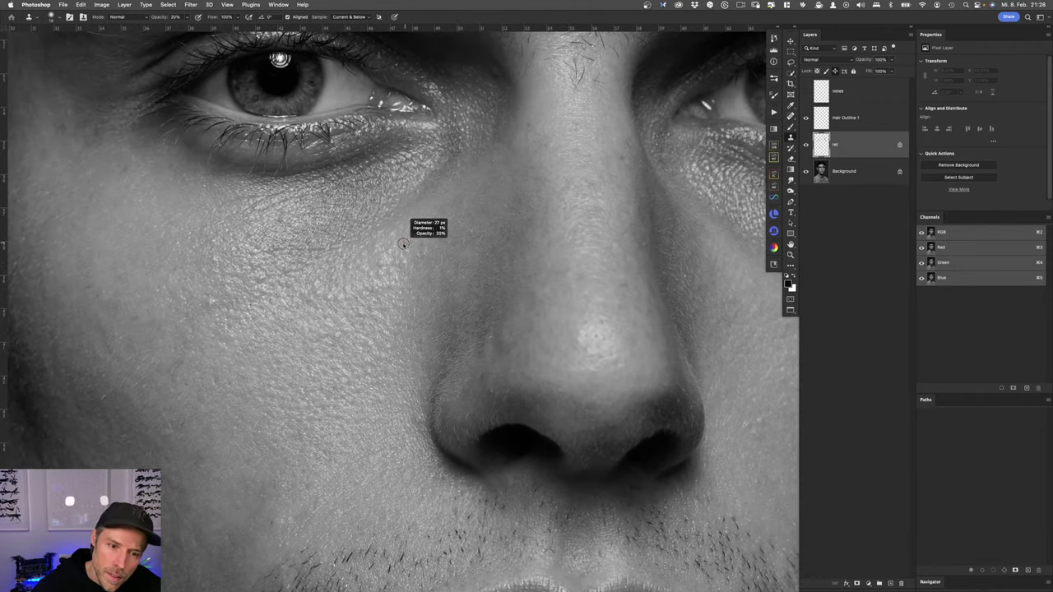
{"action": "key", "text": "0"}
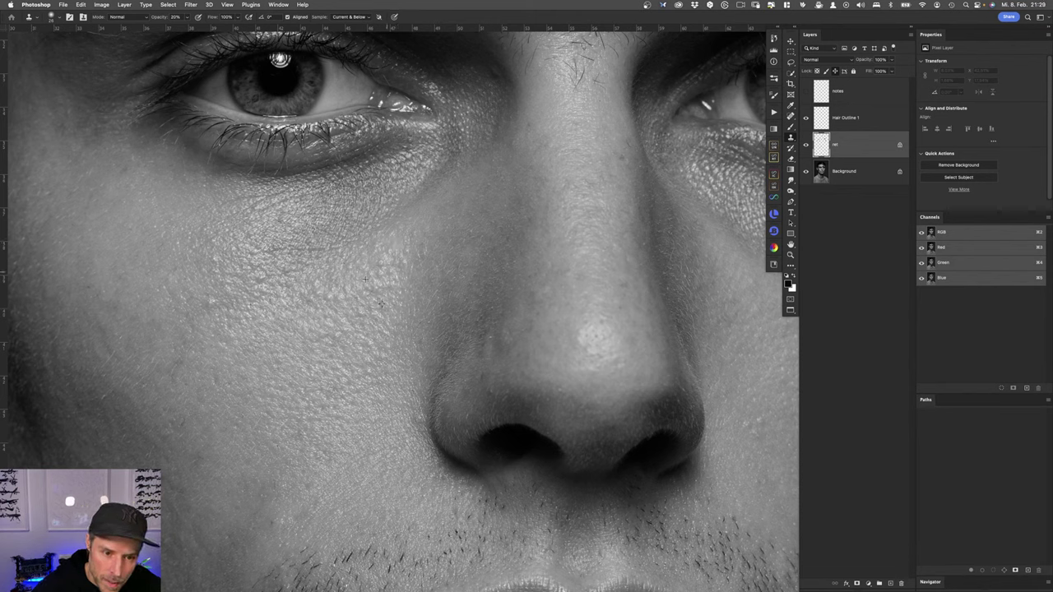
{"action": "left_click", "coordinate": [392, 285]}
{"action": "left_click_drag", "start_coordinate": [372, 297], "coordinate": [378, 289]}
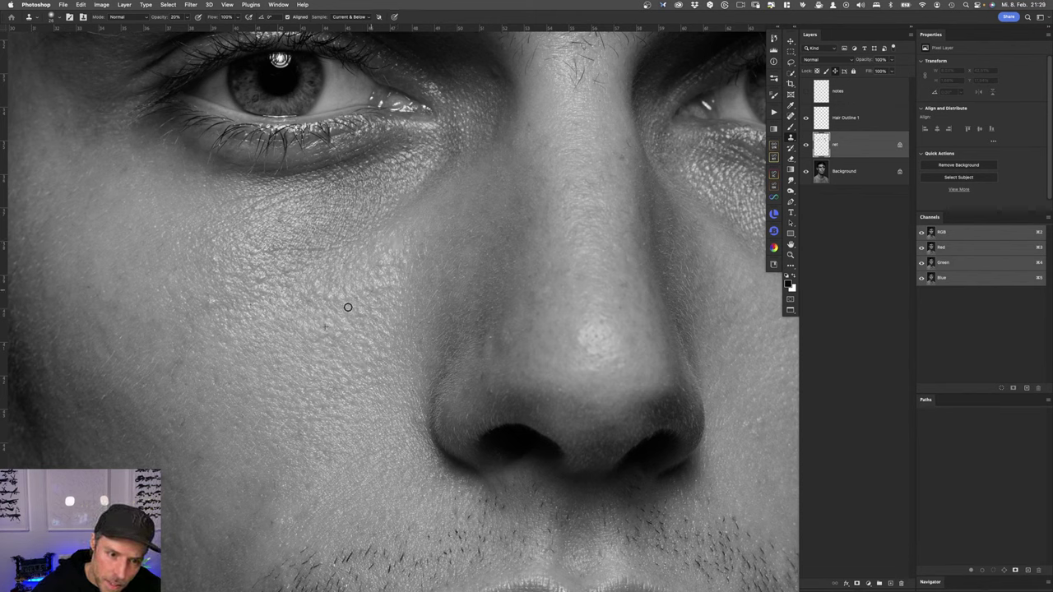
{"action": "left_click", "coordinate": [351, 288], "text": "alt"}
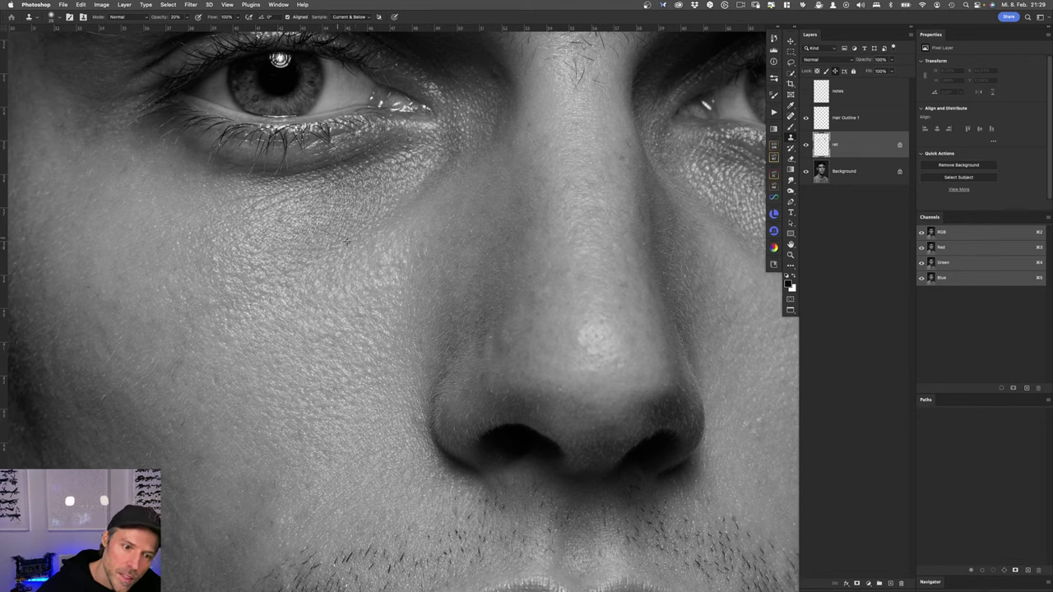
{"action": "left_click", "coordinate": [390, 250], "text": "alt"}
{"action": "left_click", "coordinate": [396, 292]}
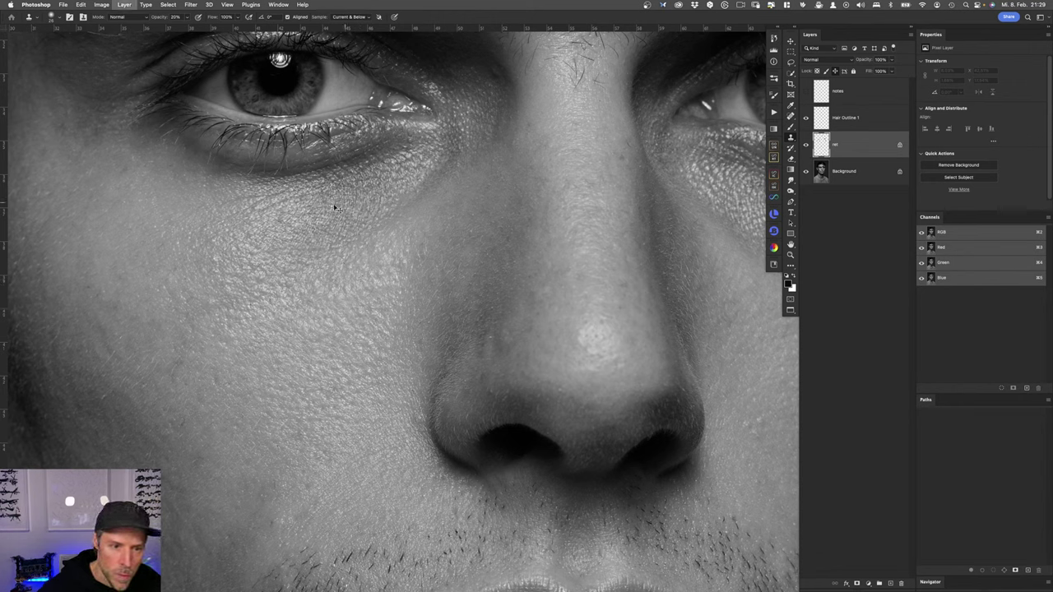
{"action": "left_click_drag", "start_coordinate": [306, 203], "coordinate": [310, 203]}
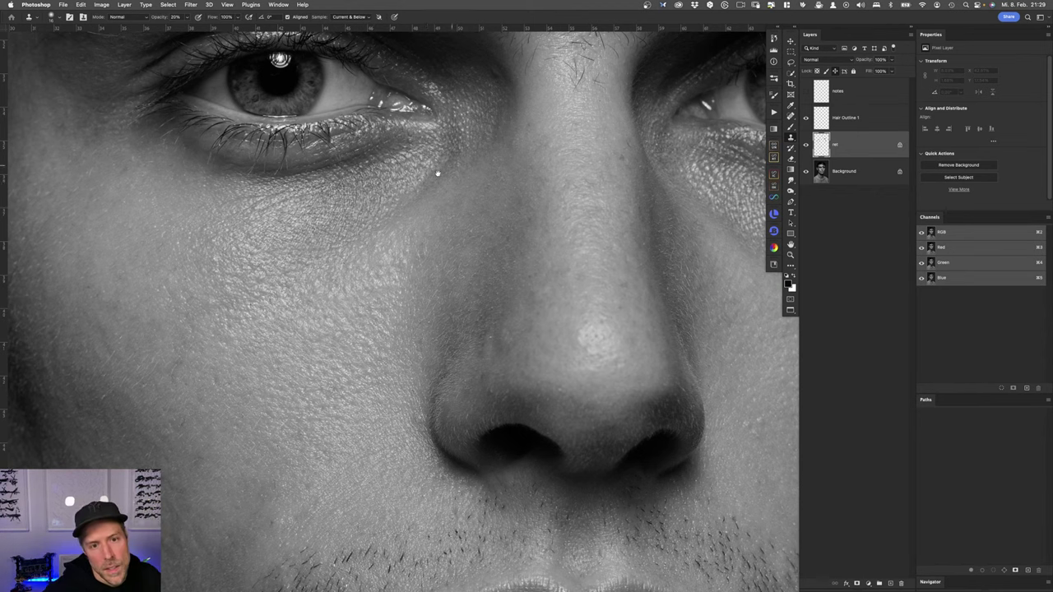
Step: Lower Clone Stamp opacity to 20% and bring the eyebrow into view
{"action": "scroll", "coordinate": [436, 173], "scroll_direction": "right", "scroll_amount": 5}
{"action": "scroll", "coordinate": [436, 173], "scroll_direction": "up", "scroll_amount": 3}
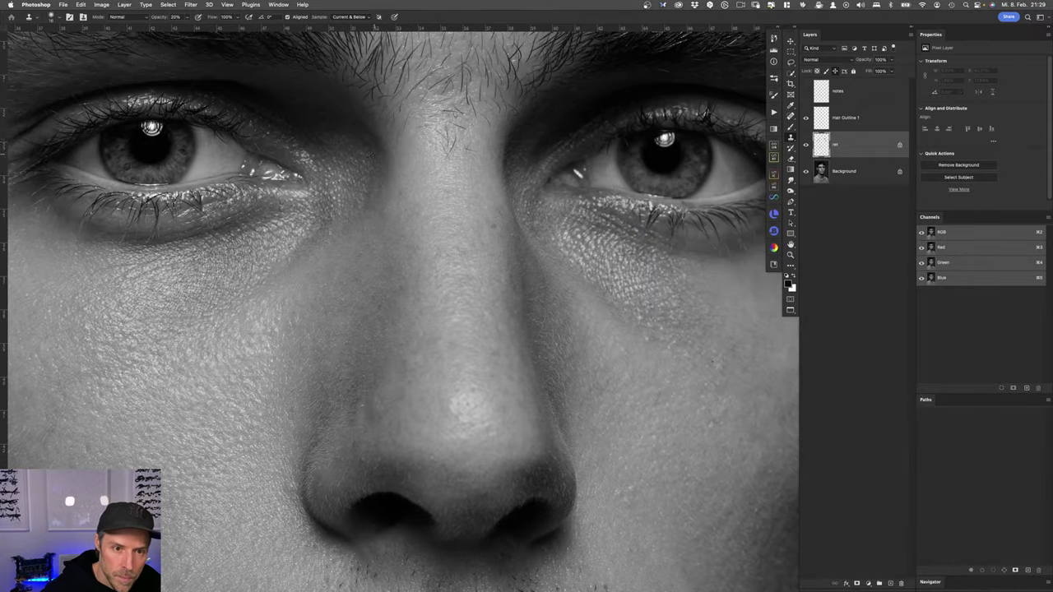
{"action": "scroll", "coordinate": [355, 148], "scroll_direction": "right", "scroll_amount": 5}
{"action": "scroll", "coordinate": [355, 148], "scroll_direction": "down", "scroll_amount": 1}
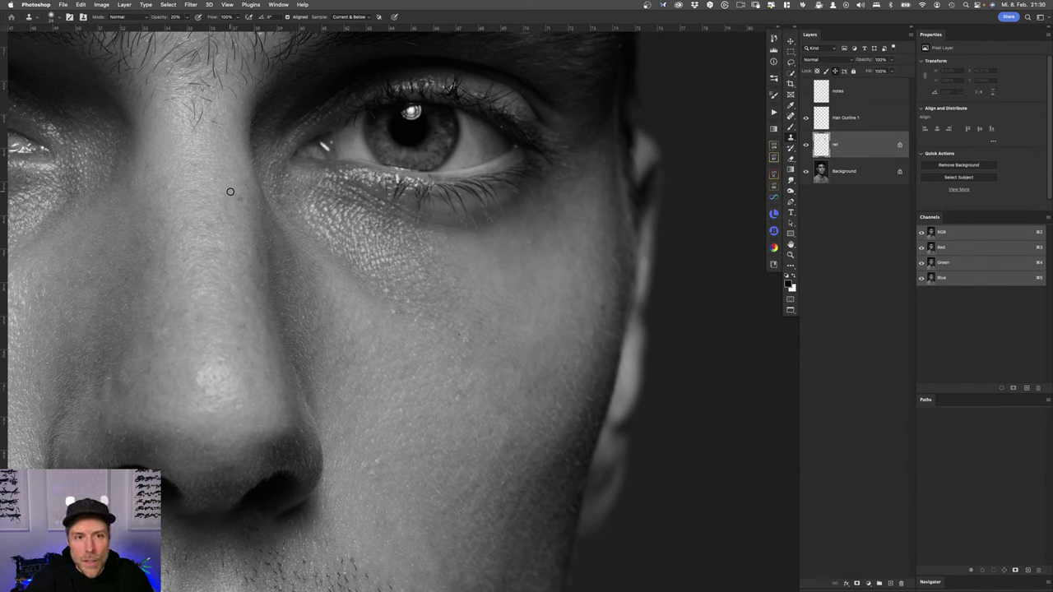
{"action": "key", "text": "2"}
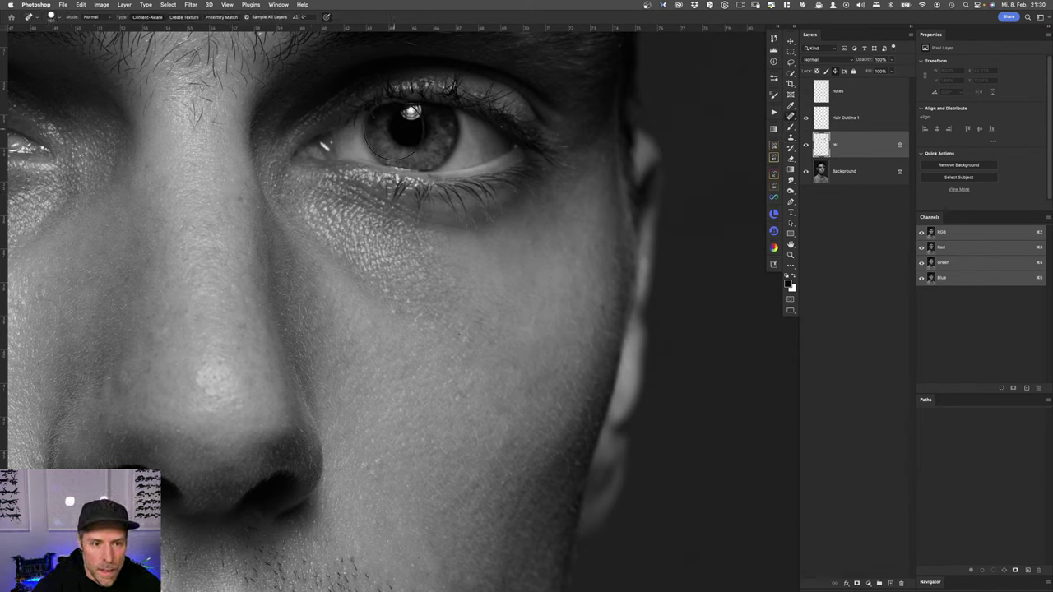
{"action": "left_click_drag", "start_coordinate": [417, 71], "coordinate": [429, 209]}
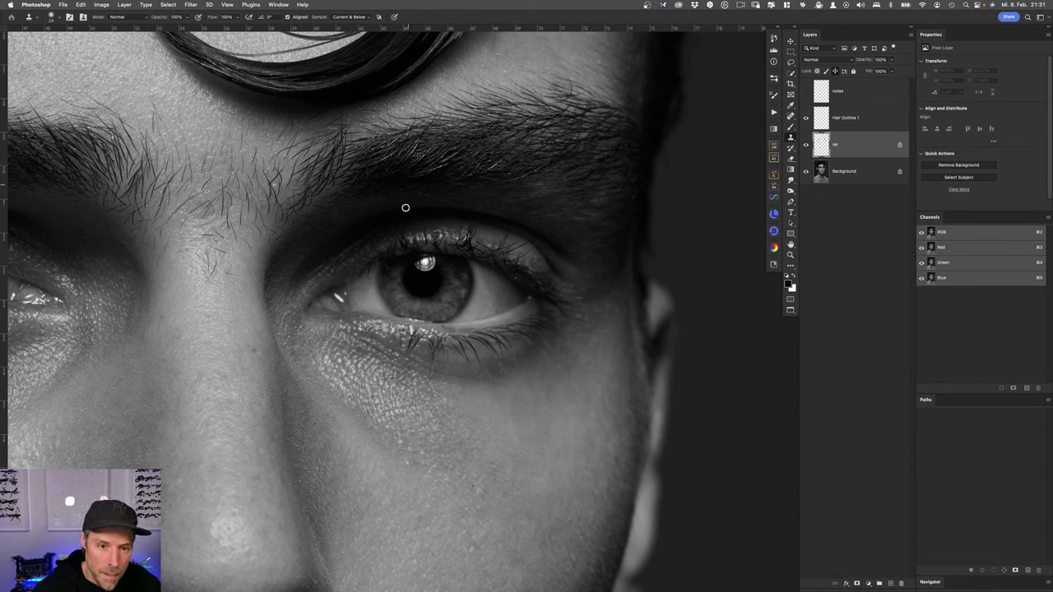
Step: Sample brow skin and clone out stray hairs between the brows; set brush to 60 px
{"action": "left_click", "coordinate": [419, 195], "text": "alt"}
{"action": "left_click", "coordinate": [430, 196]}
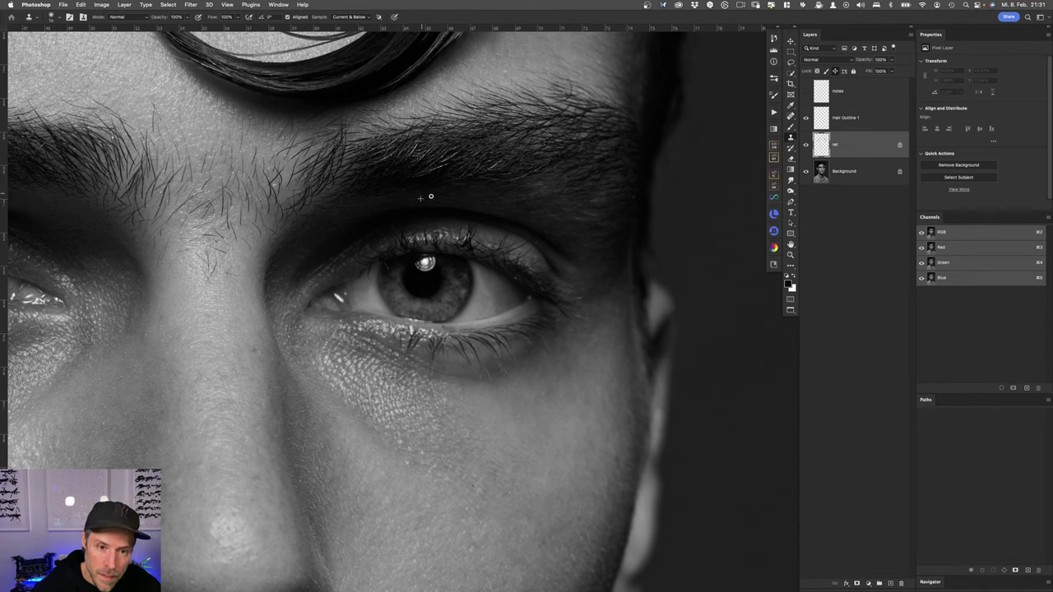
{"action": "left_click_drag", "start_coordinate": [459, 189], "coordinate": [466, 182]}
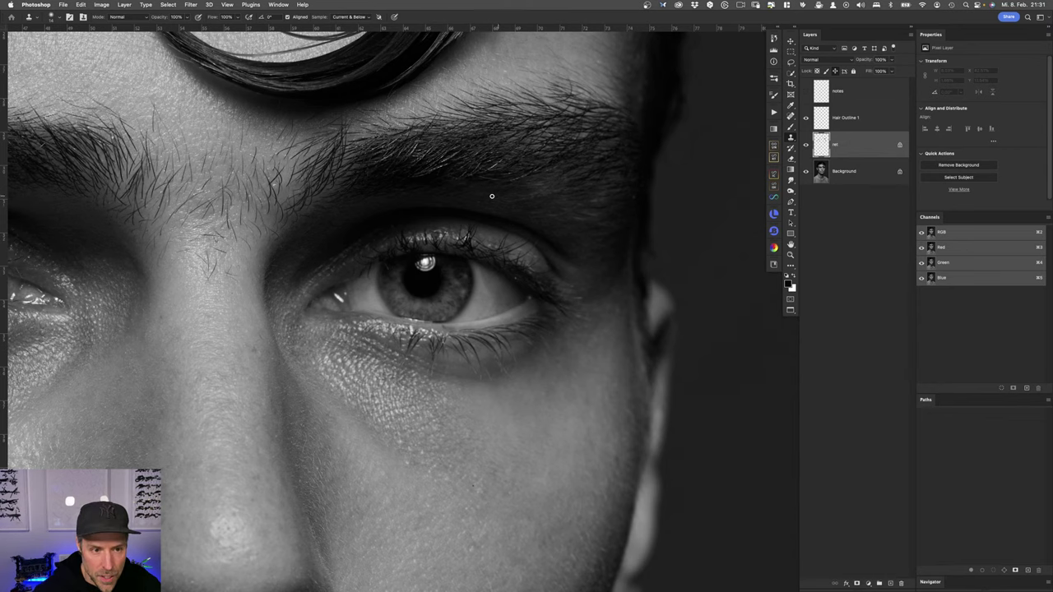
{"action": "scroll", "coordinate": [492, 196], "scroll_direction": "left", "scroll_amount": 10}
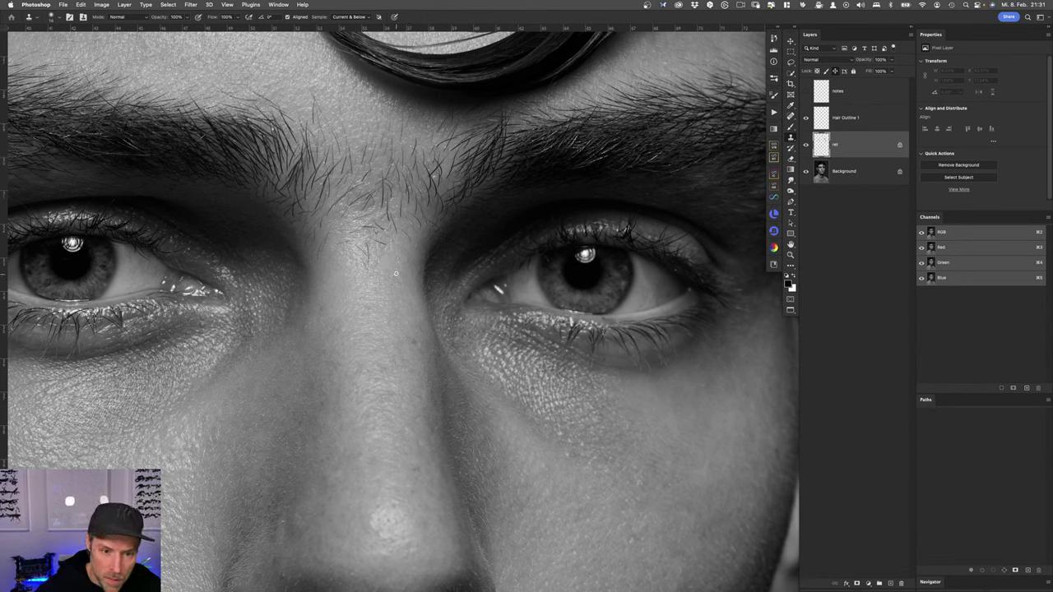
{"action": "left_click_drag", "start_coordinate": [368, 240], "coordinate": [367, 264]}
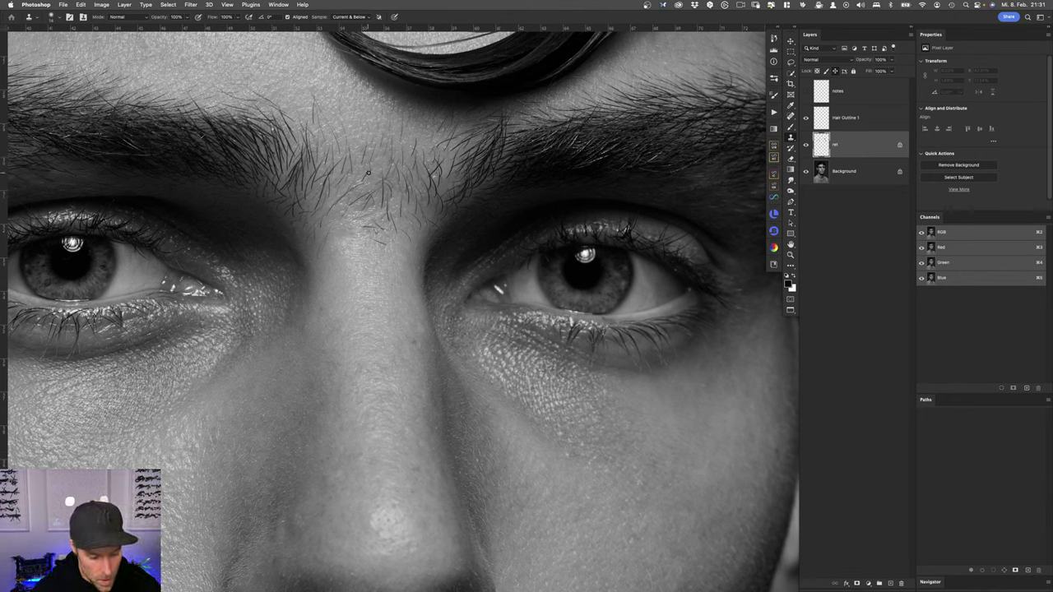
{"action": "left_click_drag", "start_coordinate": [342, 234], "coordinate": [338, 235]}
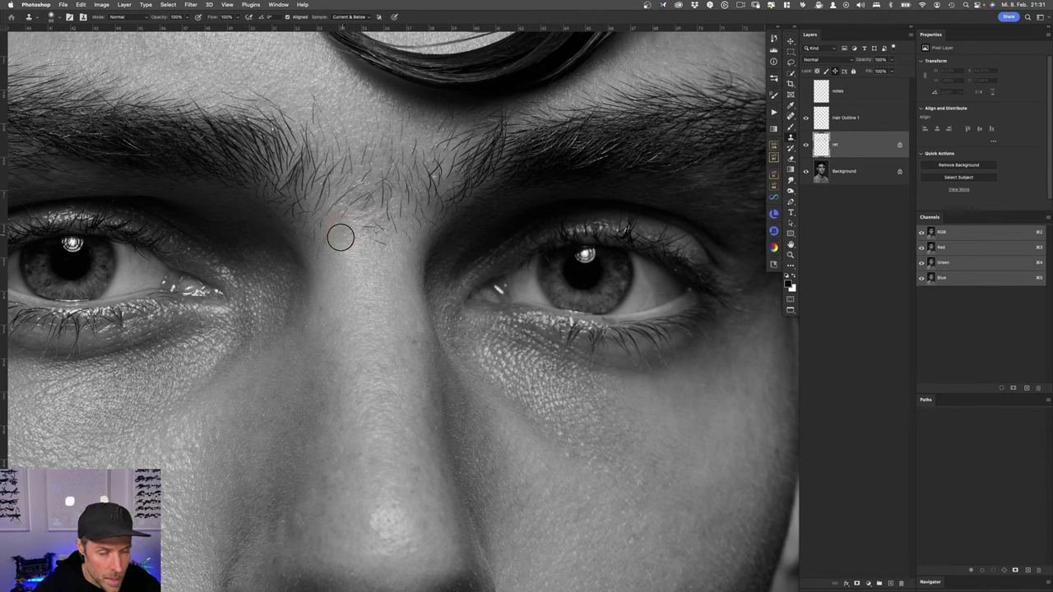
Step: Cycle through the Eraser and Spot Healing tools, then return to the Brush tool
{"action": "key", "text": "e"}
{"action": "left_click", "coordinate": [52, 17]}
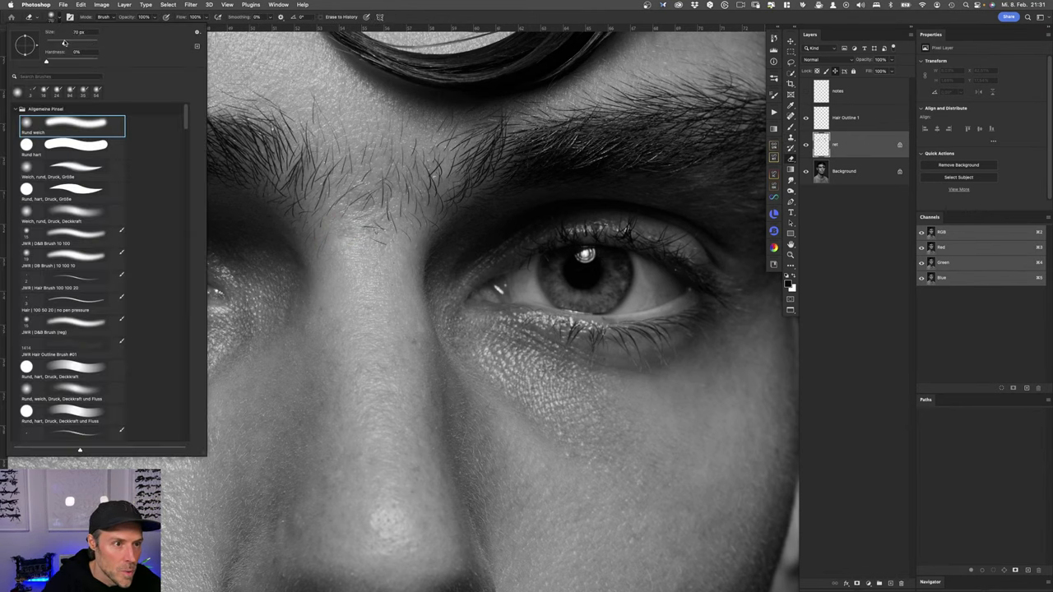
{"action": "left_click", "coordinate": [348, 235]}
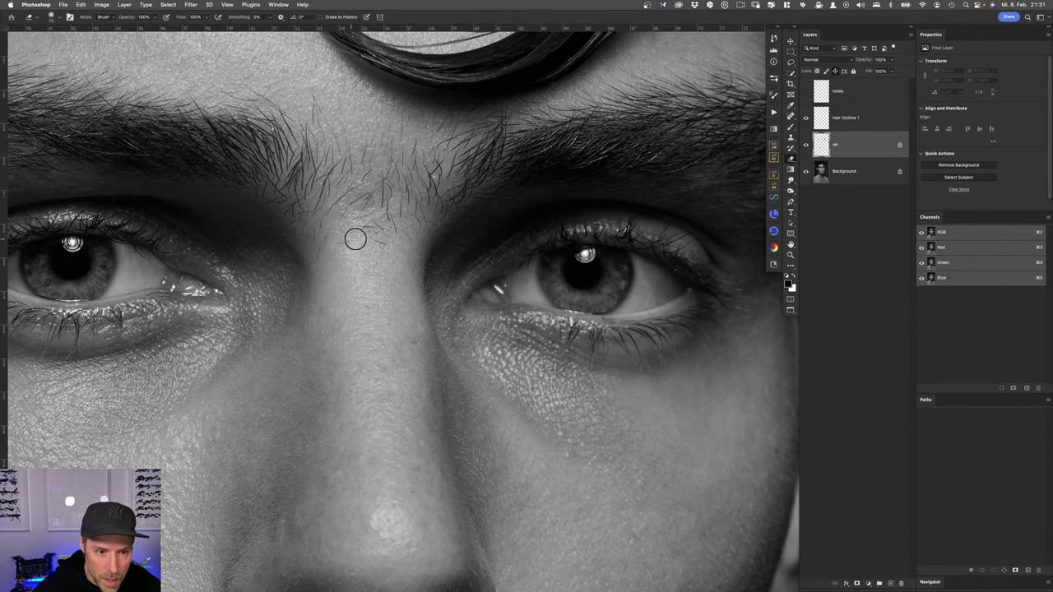
{"action": "key", "text": "j"}
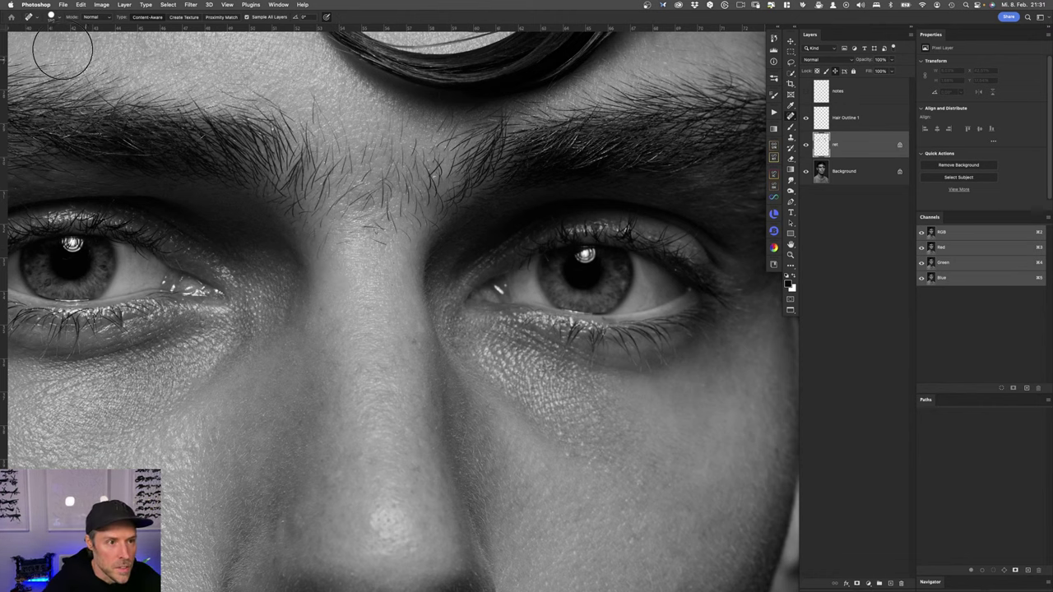
{"action": "key", "text": "b"}
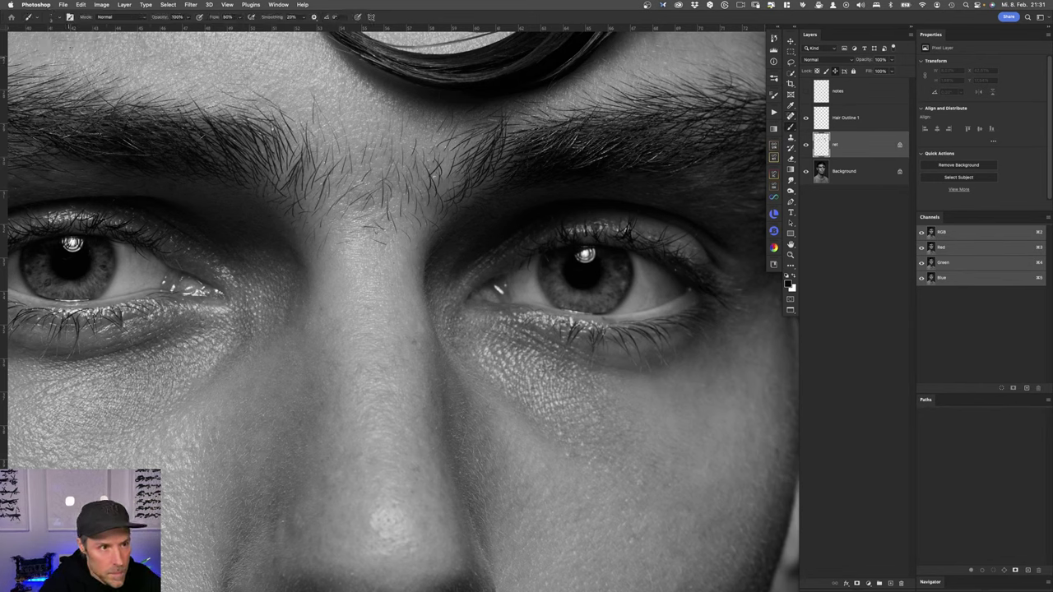
Step: Enable Transfer in Brush Settings with Flow Jitter on Pen Pressure at 25% minimum
{"action": "left_click", "coordinate": [52, 18]}
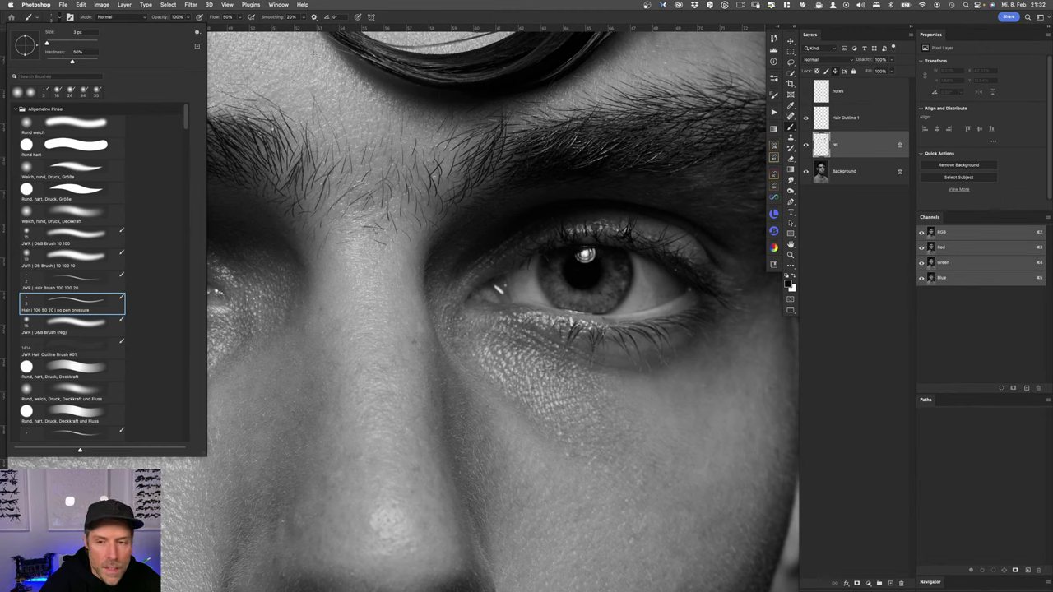
{"action": "left_click", "coordinate": [774, 80]}
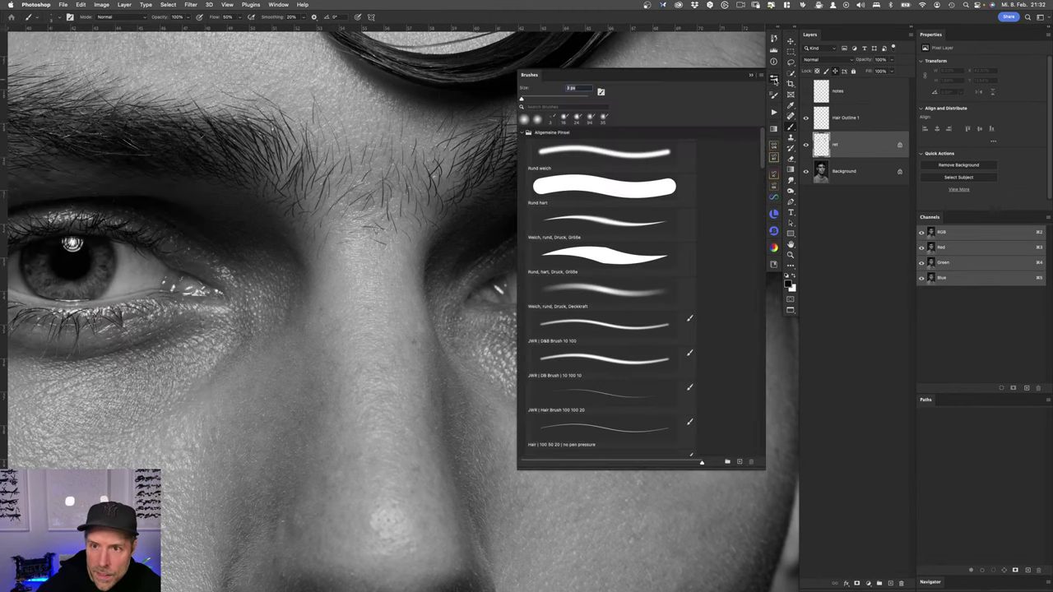
{"action": "left_click", "coordinate": [773, 96]}
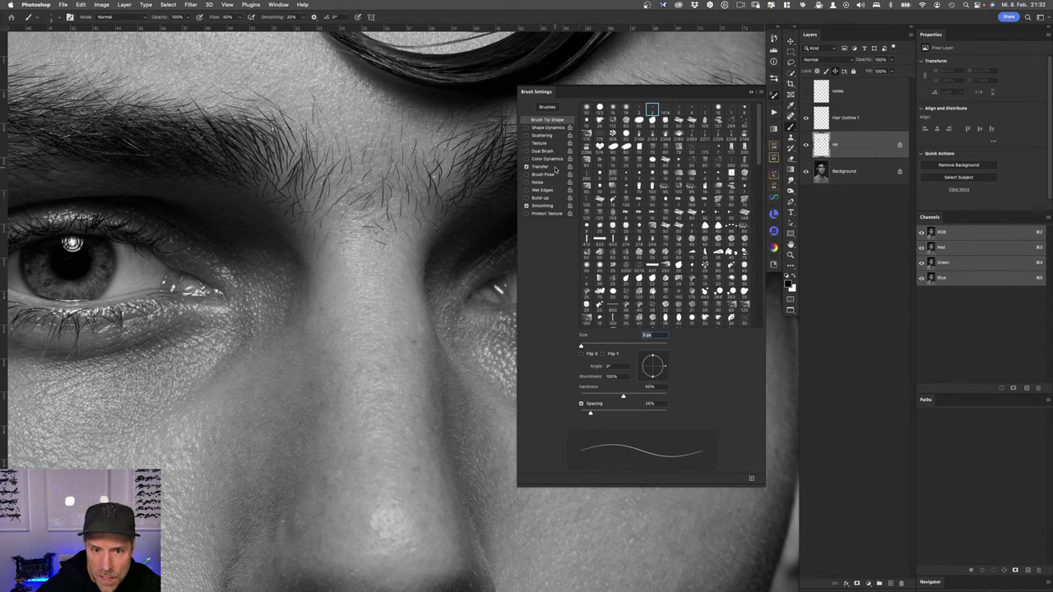
{"action": "left_click", "coordinate": [556, 168]}
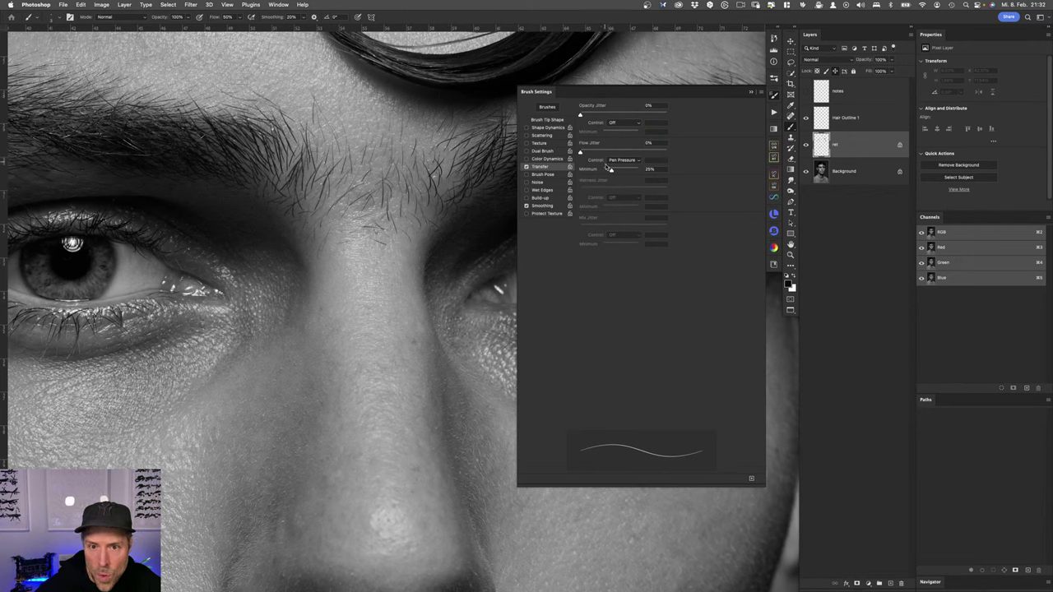
{"action": "left_click", "coordinate": [527, 168]}
{"action": "left_click", "coordinate": [527, 168]}
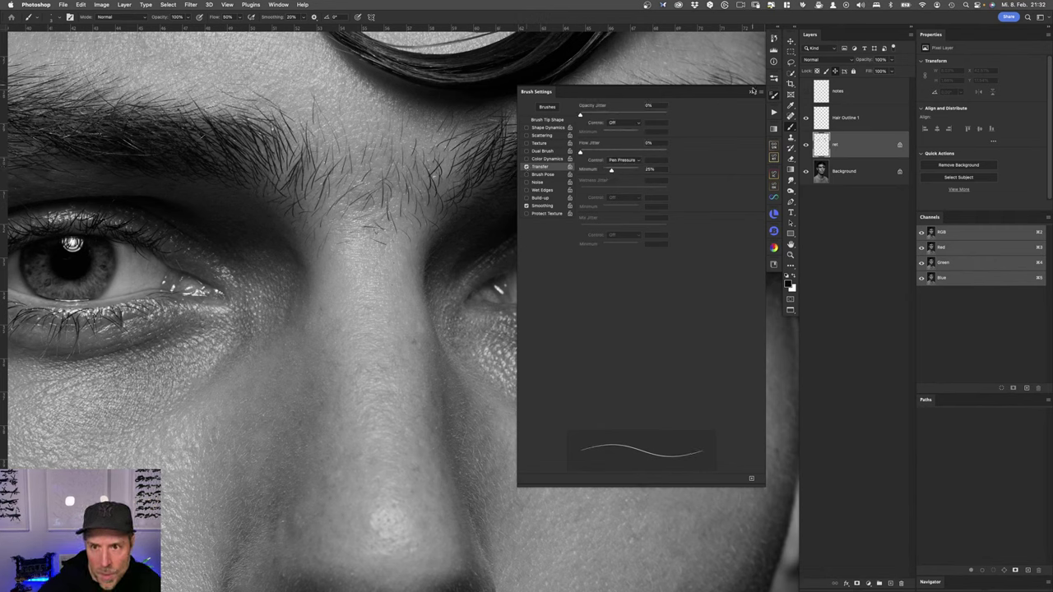
{"action": "left_click", "coordinate": [750, 94]}
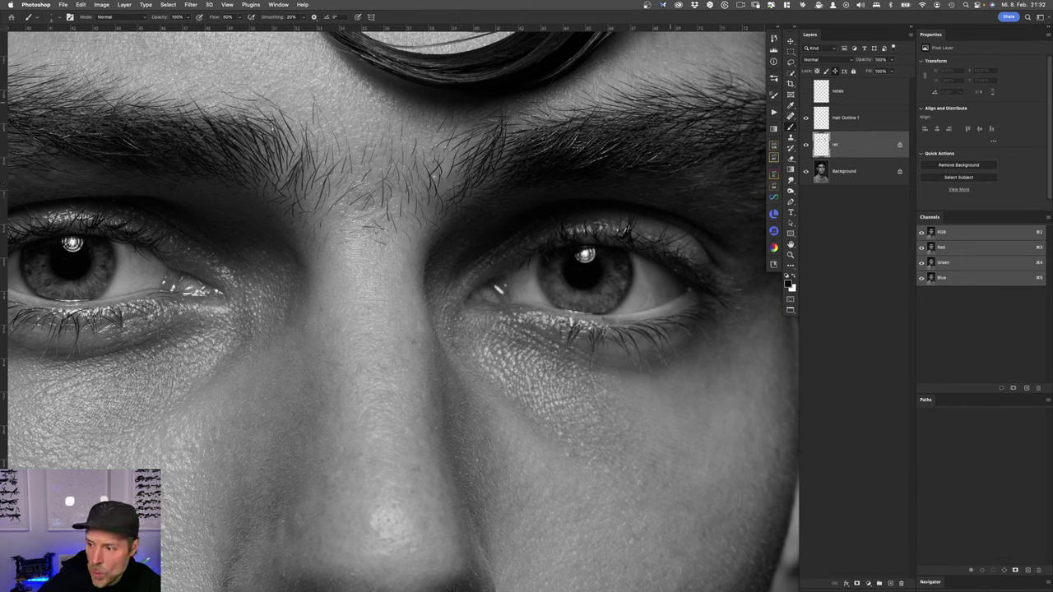
Step: With a 55 px Spot Healing Brush, heal spots on the nose bridge, brow and nose side
{"action": "key", "text": "j"}
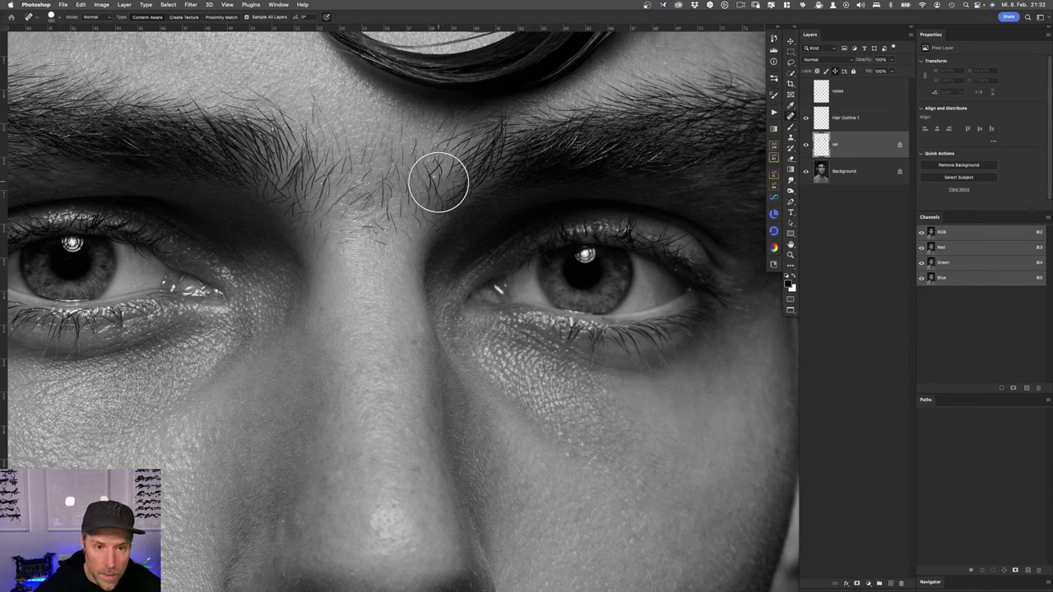
{"action": "left_click_drag", "start_coordinate": [444, 182], "coordinate": [412, 179]}
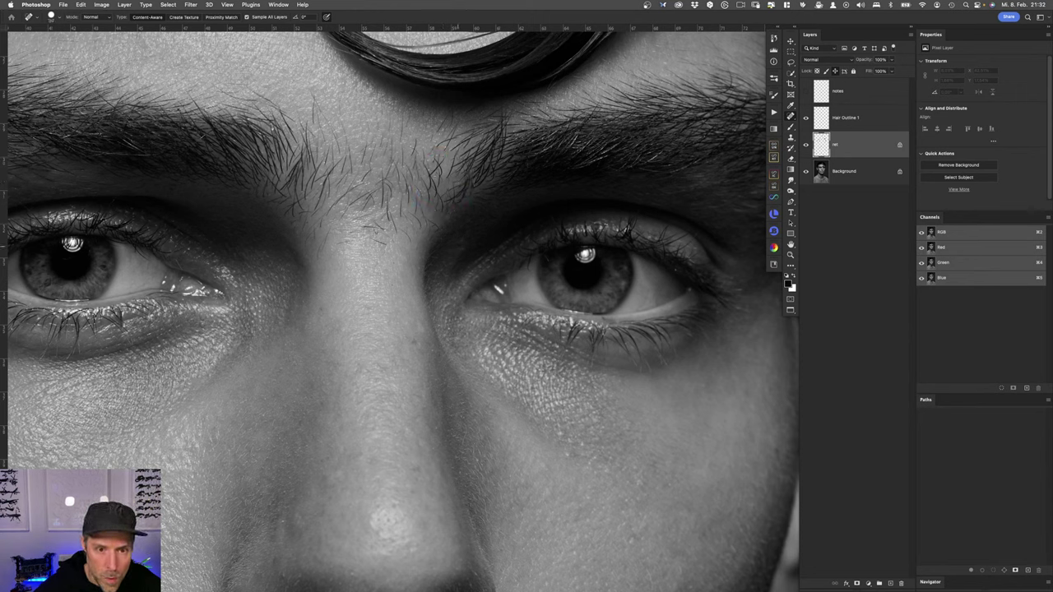
{"action": "mouse_move", "coordinate": [372, 239]}
{"action": "left_mouse_down"}
{"action": "mouse_move", "coordinate": [387, 245]}
{"action": "mouse_move", "coordinate": [359, 227]}
{"action": "mouse_move", "coordinate": [385, 233]}
{"action": "mouse_move", "coordinate": [318, 251]}
{"action": "mouse_move", "coordinate": [385, 232]}
{"action": "mouse_move", "coordinate": [398, 250]}
{"action": "left_mouse_up"}
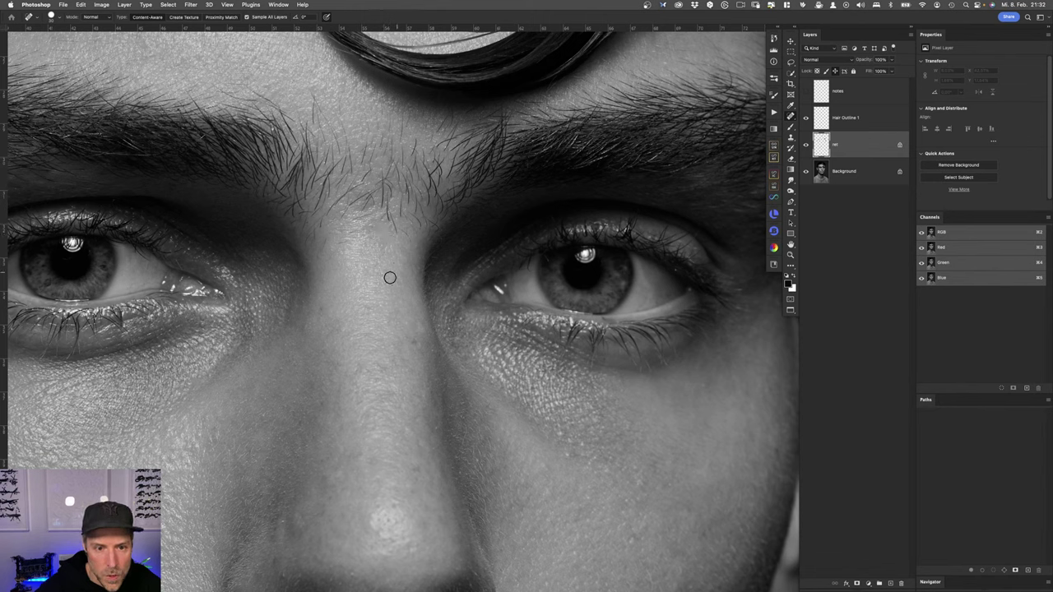
{"action": "mouse_move", "coordinate": [368, 215]}
{"action": "left_mouse_down"}
{"action": "mouse_move", "coordinate": [316, 261]}
{"action": "mouse_move", "coordinate": [326, 259]}
{"action": "left_mouse_up"}
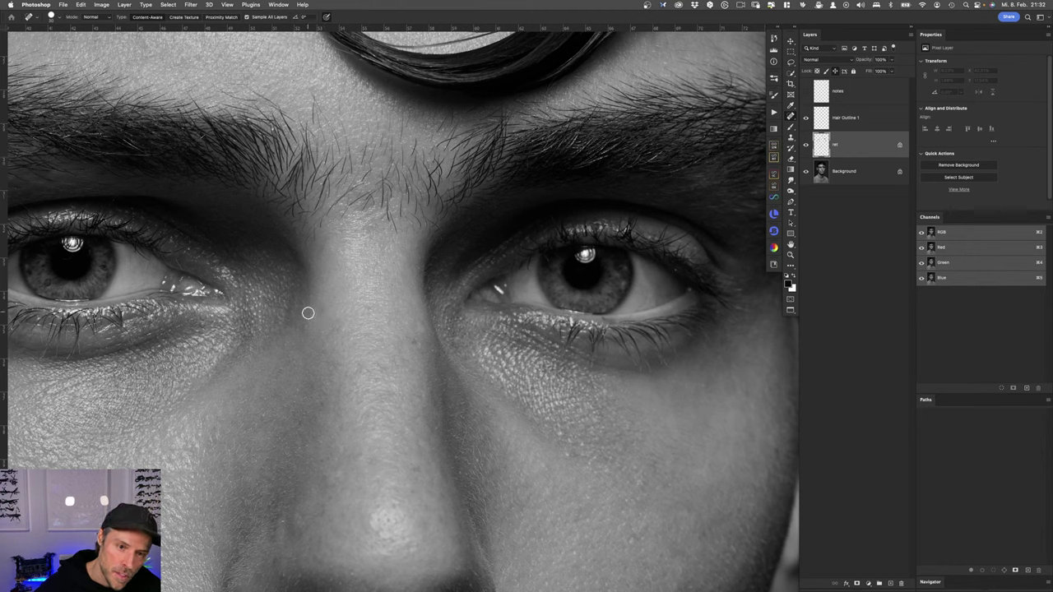
{"action": "left_click_drag", "start_coordinate": [413, 342], "coordinate": [418, 352]}
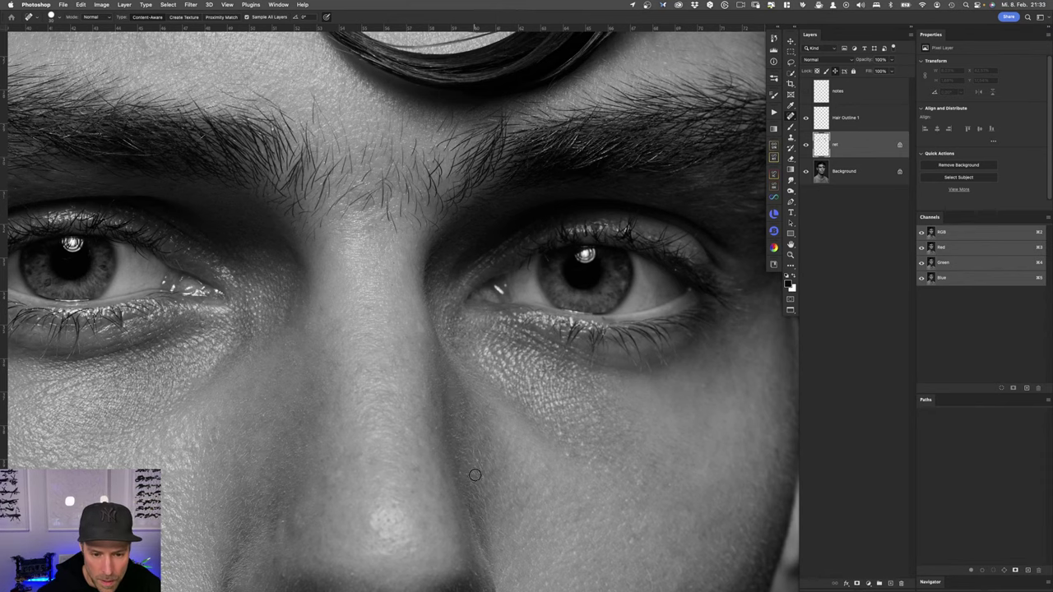
{"action": "mouse_move", "coordinate": [482, 485]}
{"action": "left_mouse_down"}
{"action": "mouse_move", "coordinate": [424, 277]}
{"action": "mouse_move", "coordinate": [436, 340]}
{"action": "left_mouse_up"}
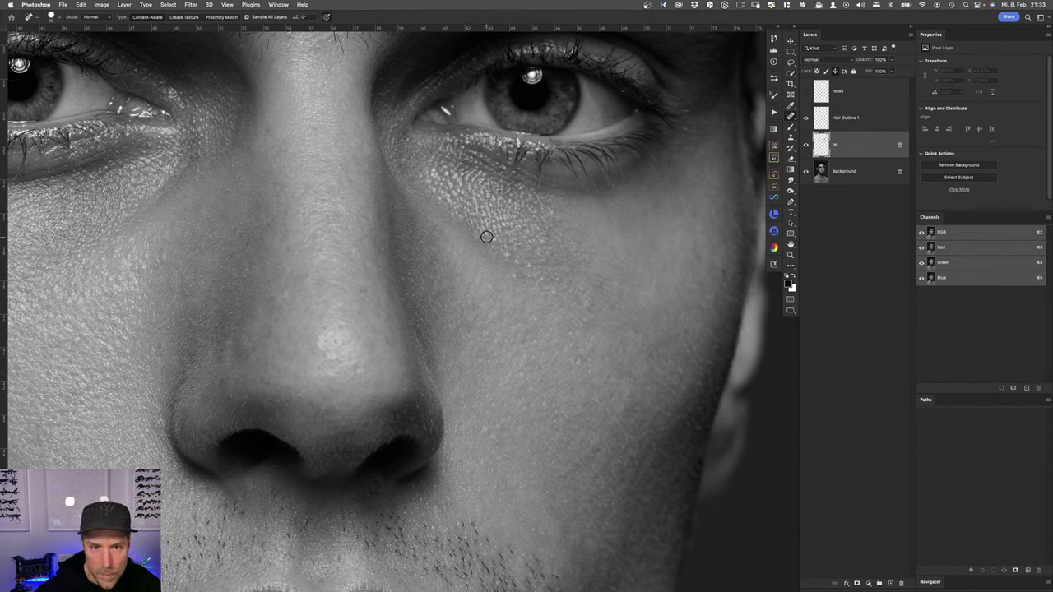
{"action": "key", "text": "super+minus"}
{"action": "key", "text": "super+minus"}
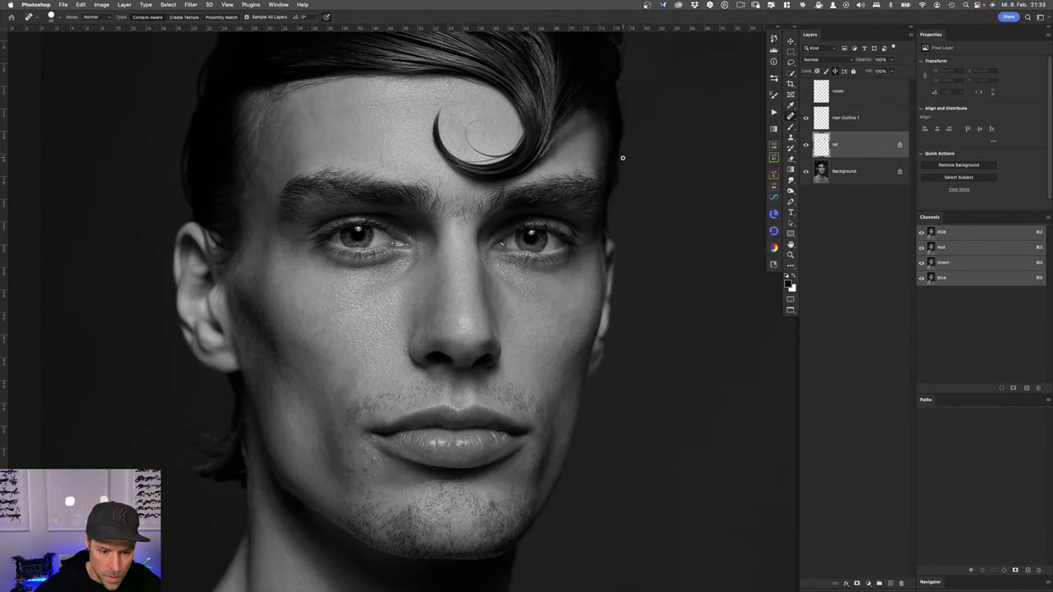
Step: Run the D&B 2 Curves light action above Hair Outline 1 for Dodge/Burn (light) layers
{"action": "left_click", "coordinate": [847, 118]}
{"action": "left_click", "coordinate": [774, 144]}
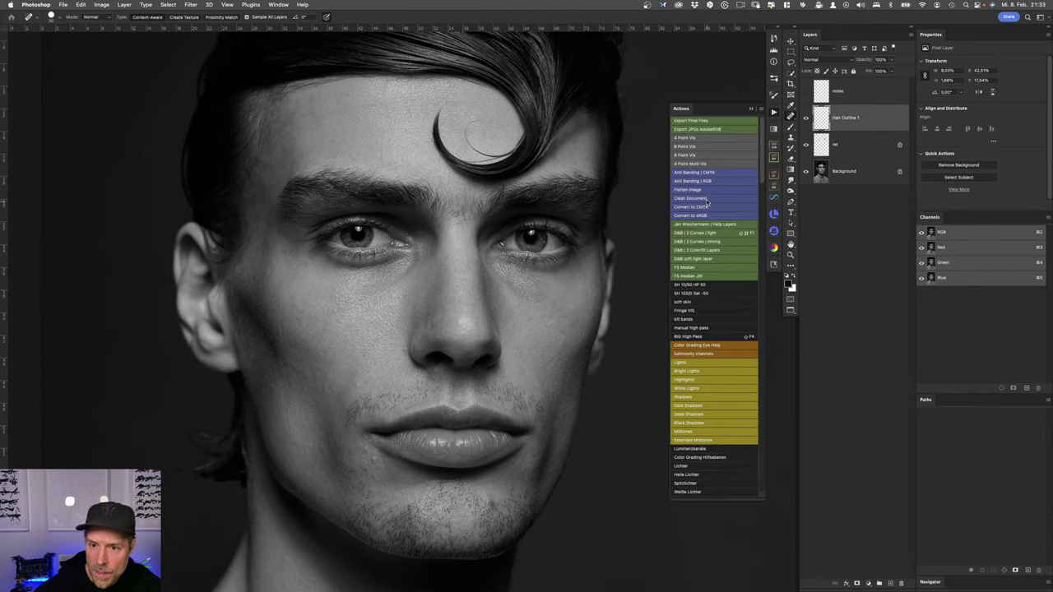
{"action": "key", "text": "shift+super+F1"}
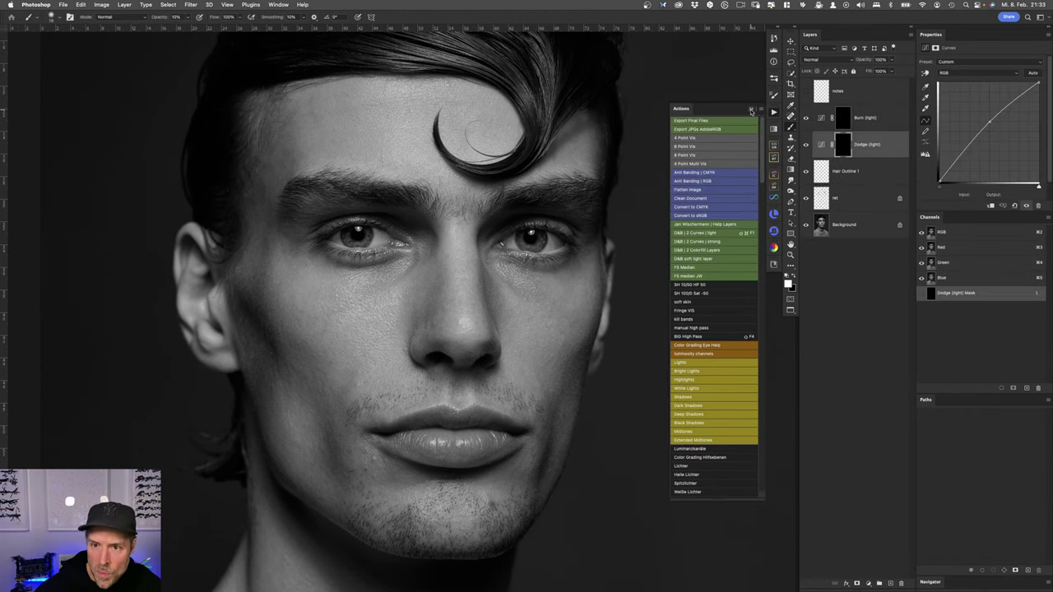
{"action": "left_click", "coordinate": [750, 109]}
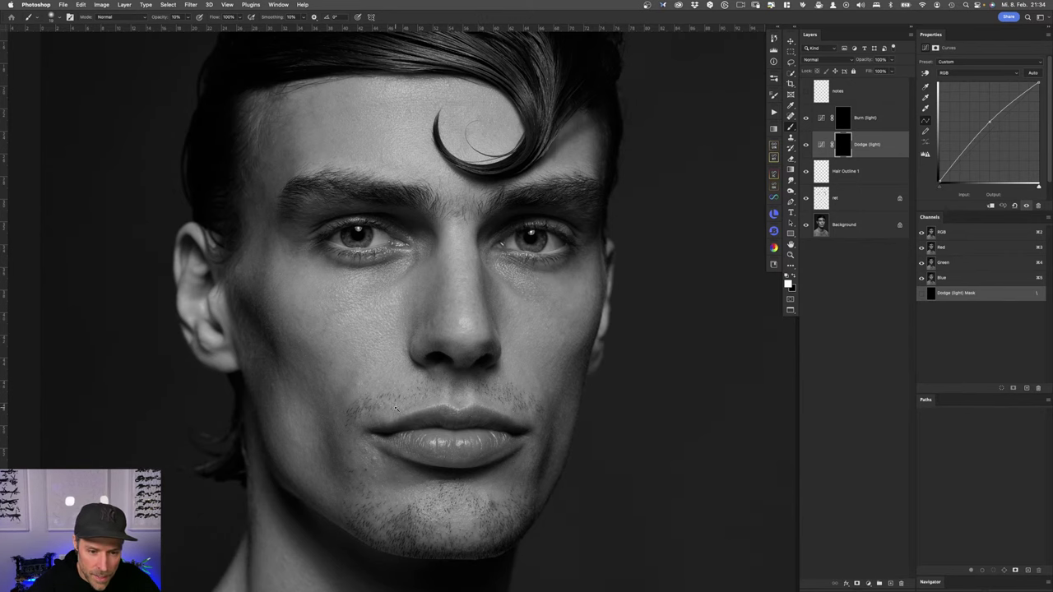
Step: Zoom out to the whole face, enlarge the brush and preview the Dodge (light) mask alone
{"action": "scroll", "coordinate": [396, 407], "scroll_direction": "up", "scroll_amount": 2}
{"action": "scroll", "coordinate": [436, 482], "scroll_direction": "up", "scroll_amount": 1}
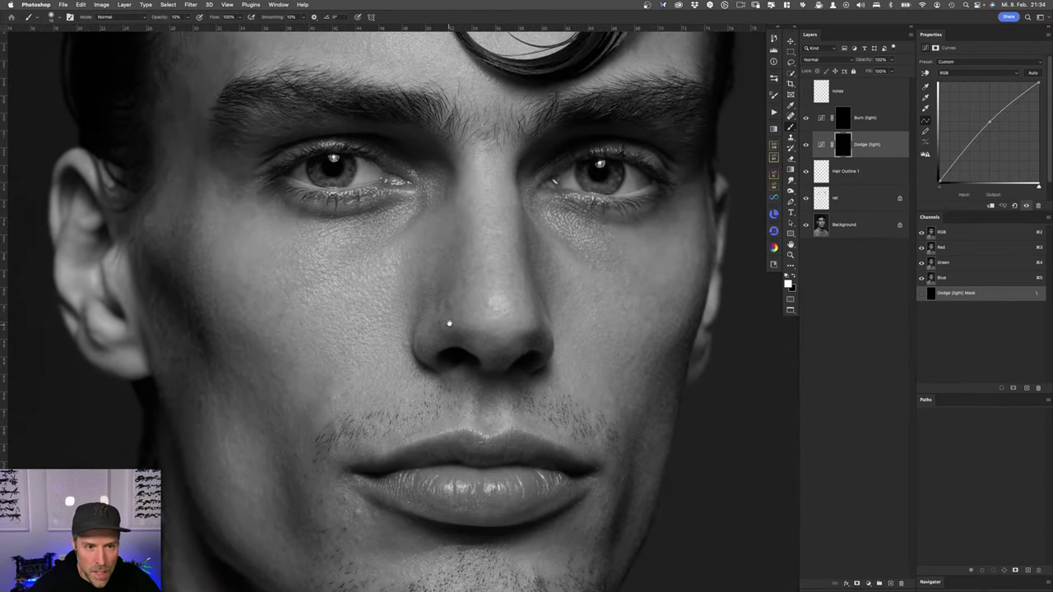
{"action": "scroll", "coordinate": [448, 322], "scroll_direction": "up", "scroll_amount": 2}
{"action": "key", "text": "]"}
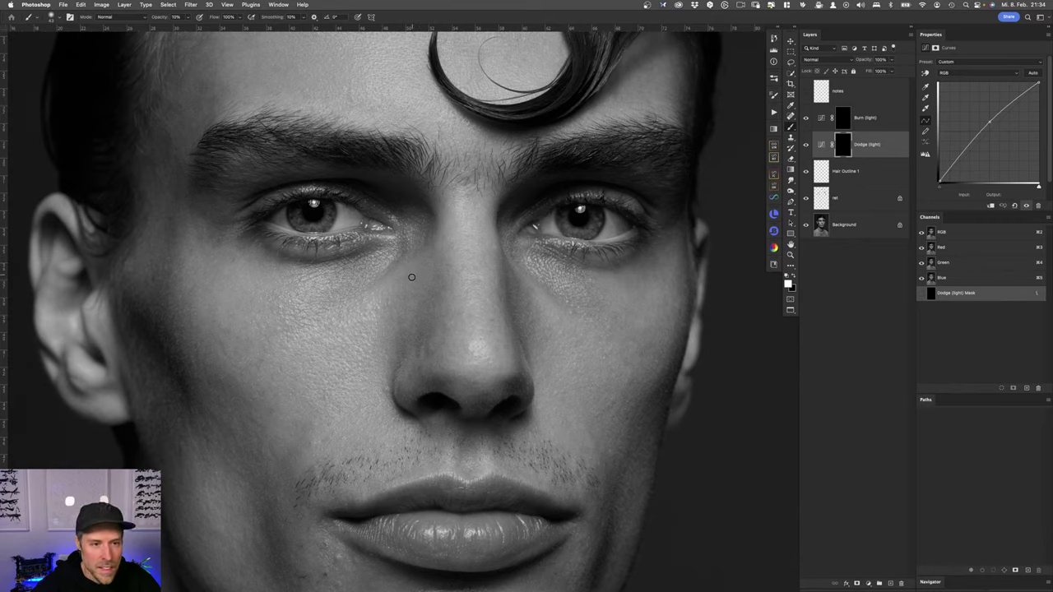
{"action": "key", "text": "super+minus"}
{"action": "key", "text": "super+minus"}
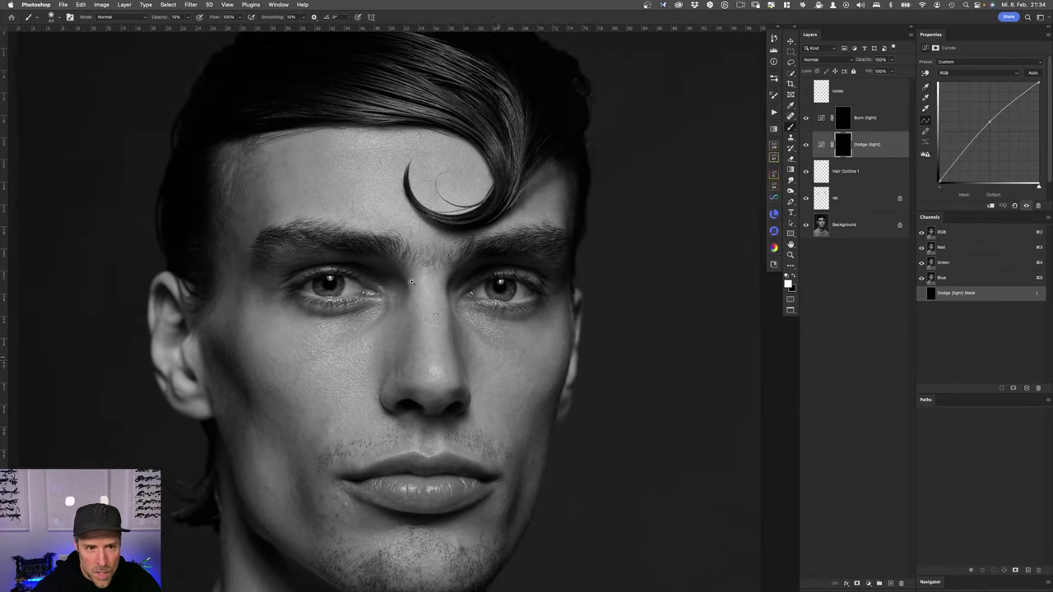
{"action": "scroll", "coordinate": [411, 282], "scroll_direction": "down", "scroll_amount": 3}
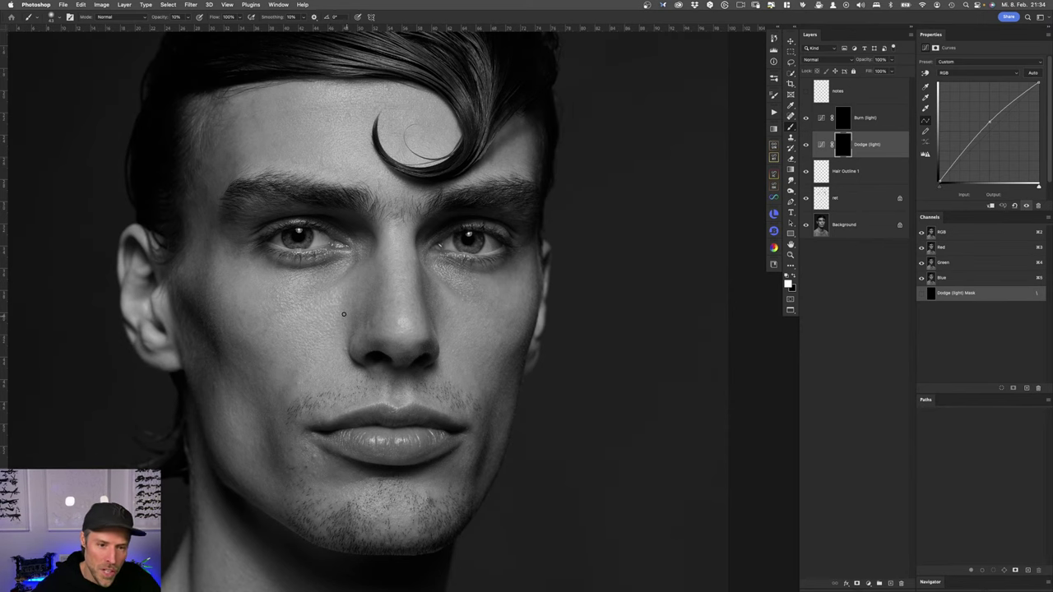
{"action": "scroll", "coordinate": [357, 261], "scroll_direction": "up", "scroll_amount": 3}
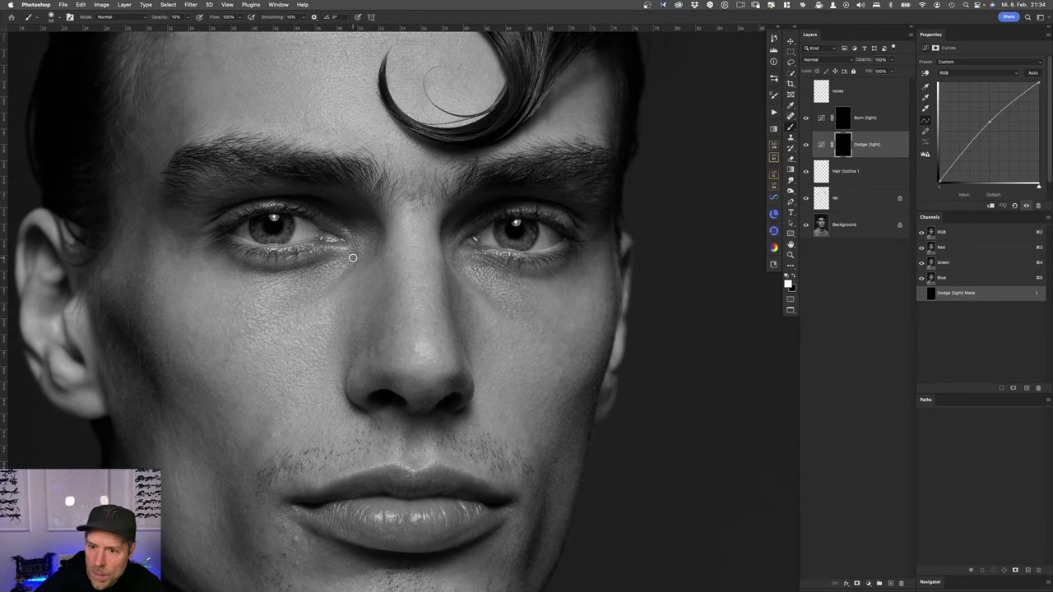
{"action": "left_click", "coordinate": [841, 145], "text": "alt"}
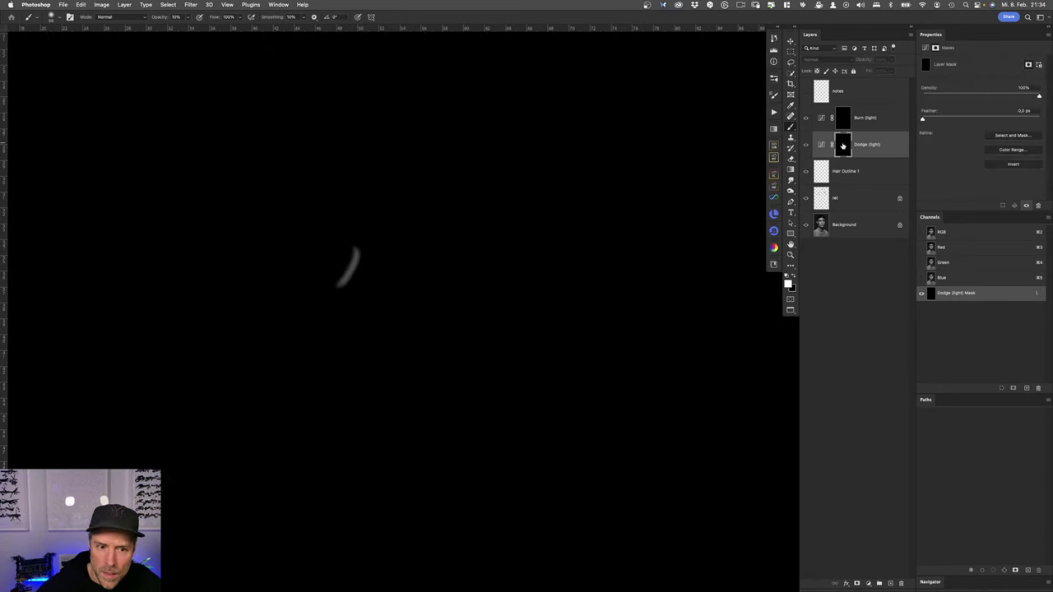
{"action": "left_click", "coordinate": [842, 145], "text": "alt"}
Step: Resize the brush while alternating Dodge and Burn (light) layers, and raise flow to 100%
{"action": "mouse_move", "coordinate": [352, 253]}
{"action": "left_mouse_down"}
{"action": "mouse_move", "coordinate": [353, 266]}
{"action": "mouse_move", "coordinate": [377, 250]}
{"action": "left_mouse_up"}
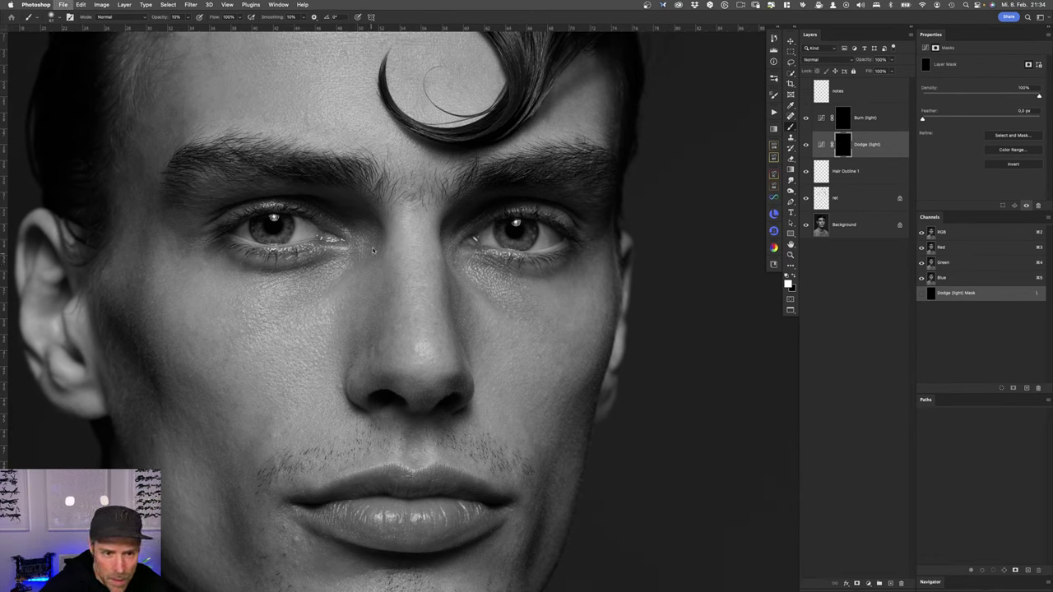
{"action": "key", "text": "alt+bracketright"}
{"action": "key", "text": "alt+bracketleft"}
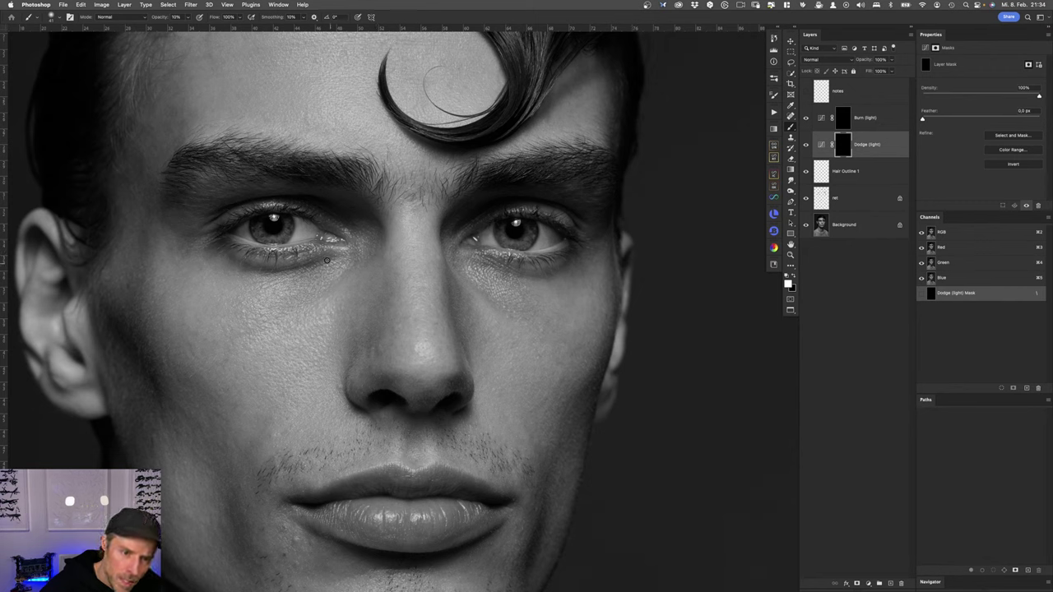
{"action": "left_click_drag", "start_coordinate": [333, 280], "coordinate": [339, 280]}
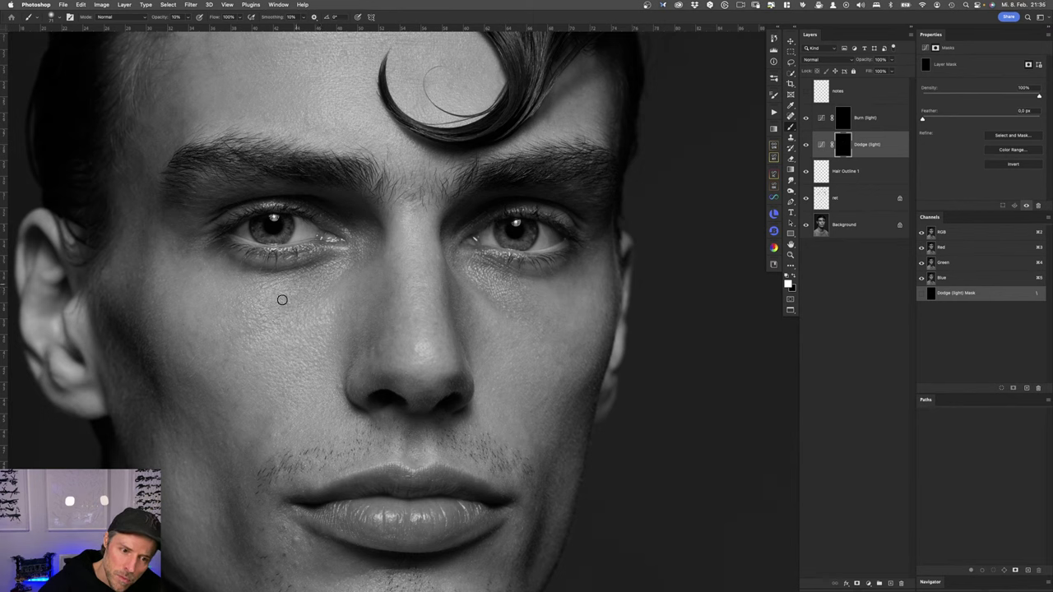
{"action": "key", "text": "alt+bracketright"}
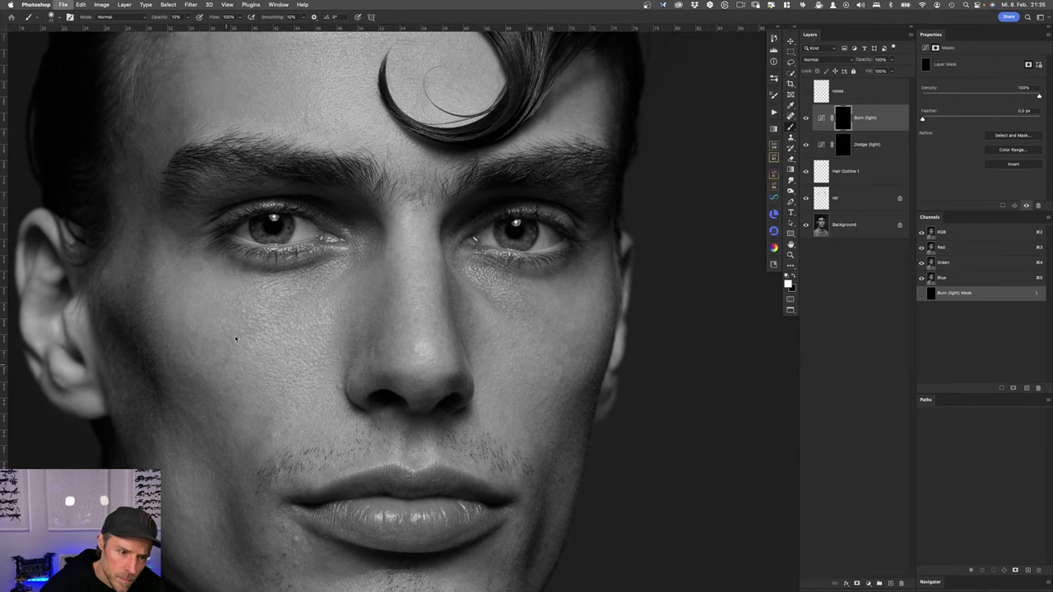
{"action": "key", "text": "alt+bracketleft"}
{"action": "scroll", "coordinate": [296, 296], "scroll_direction": "down", "scroll_amount": 2}
{"action": "scroll", "coordinate": [290, 288], "scroll_direction": "down", "scroll_amount": 1}
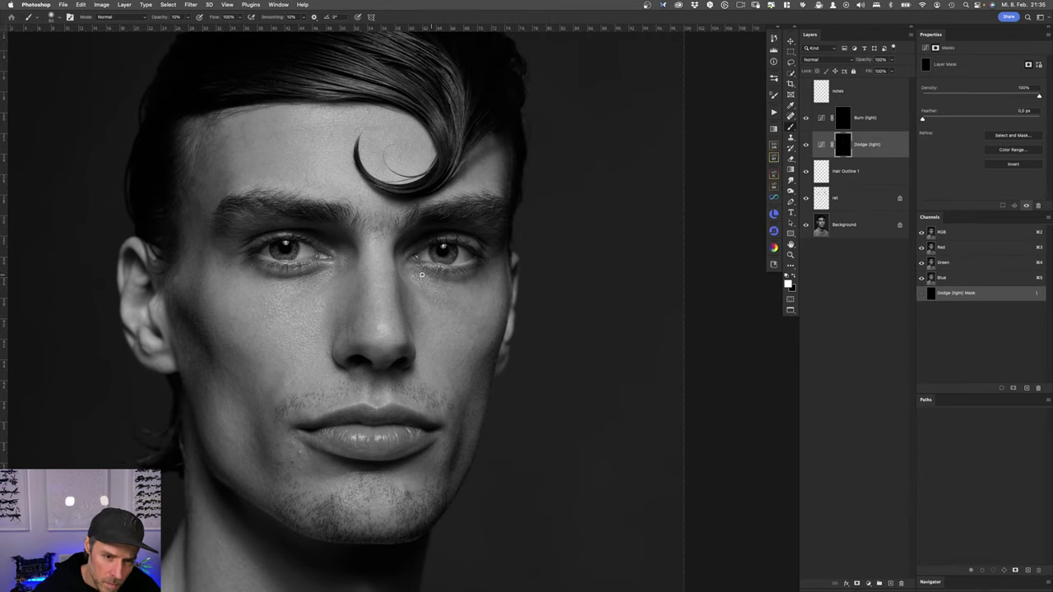
{"action": "left_click_drag", "start_coordinate": [421, 274], "coordinate": [426, 274]}
{"action": "key", "text": "shift+0"}
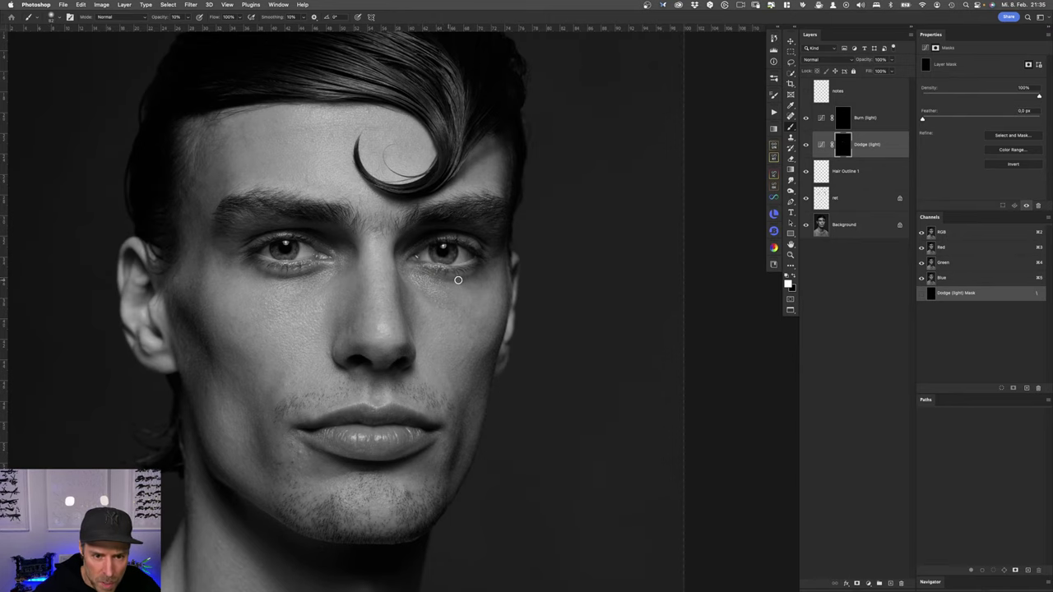
Step: Save and keep alternating strokes between the Burn (light) and Dodge (light) layers
{"action": "key", "text": "alt+bracketright"}
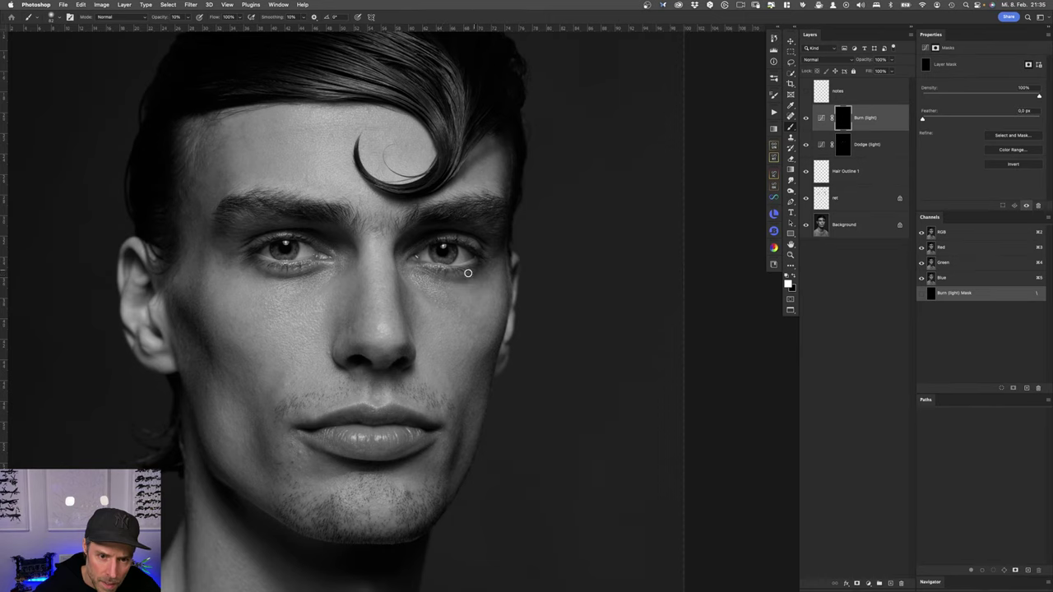
{"action": "key", "text": "super+s"}
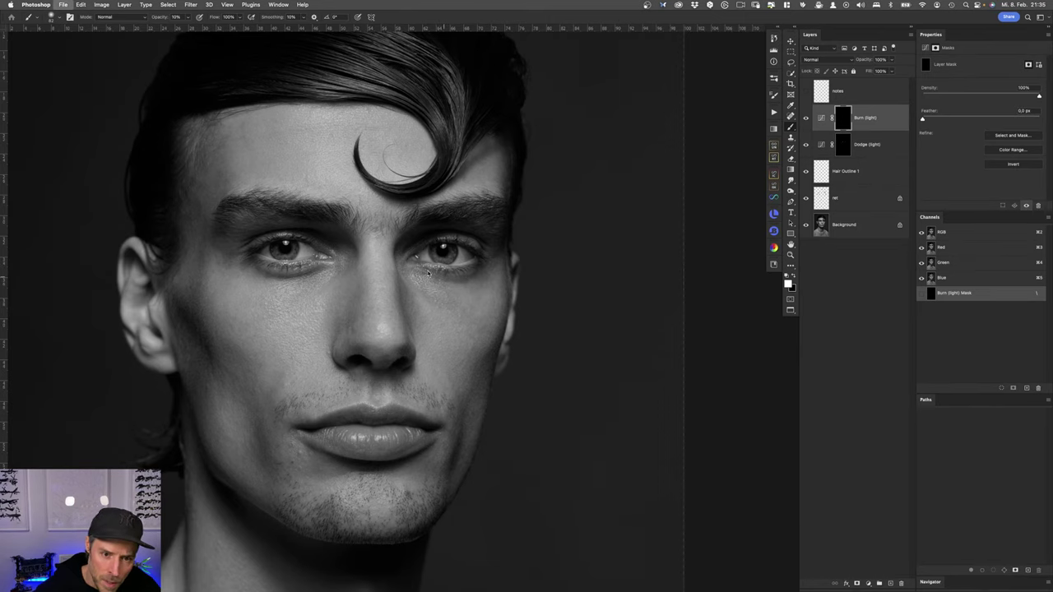
{"action": "key", "text": "alt+bracketleft"}
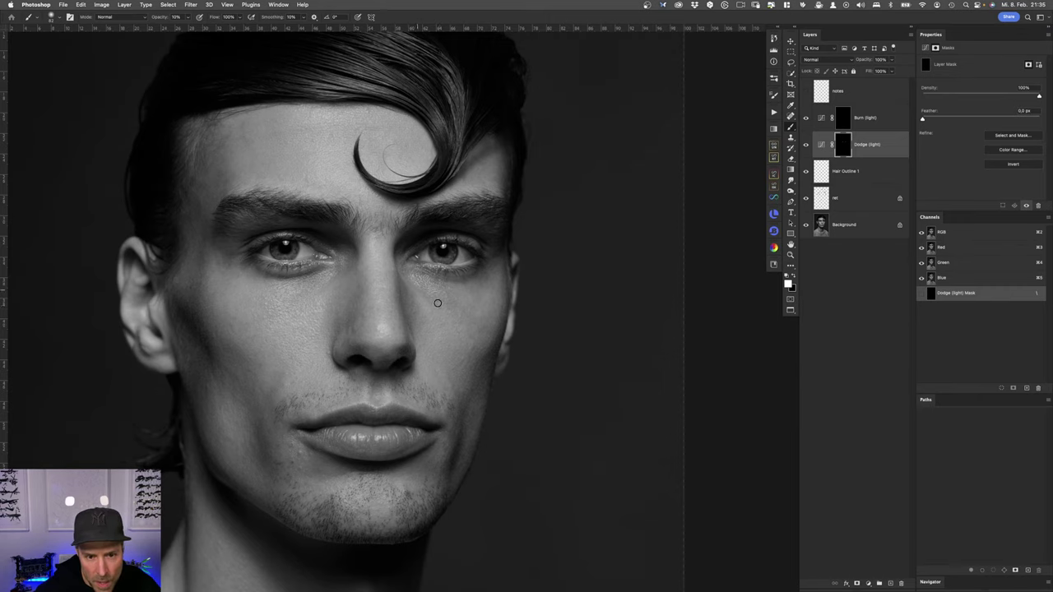
{"action": "key", "text": "alt+bracketright"}
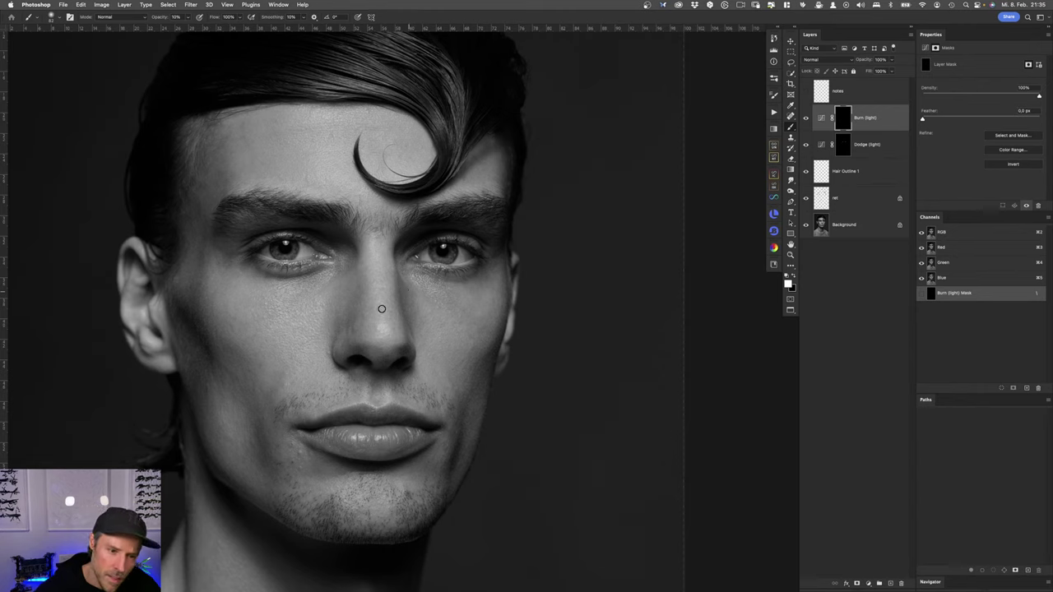
{"action": "key", "text": "alt+bracketleft"}
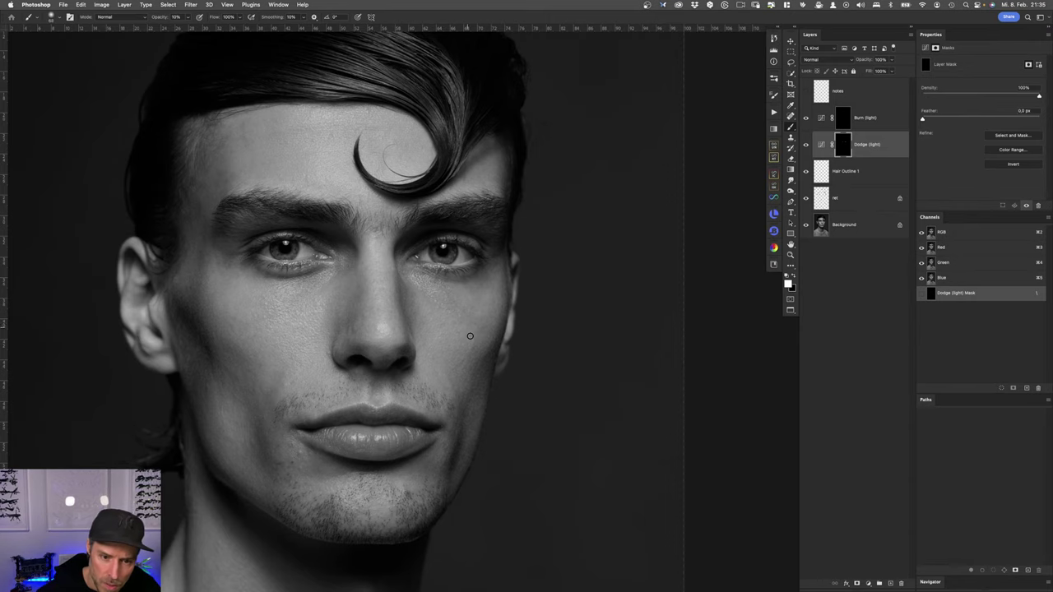
{"action": "key", "text": "alt+bracketright"}
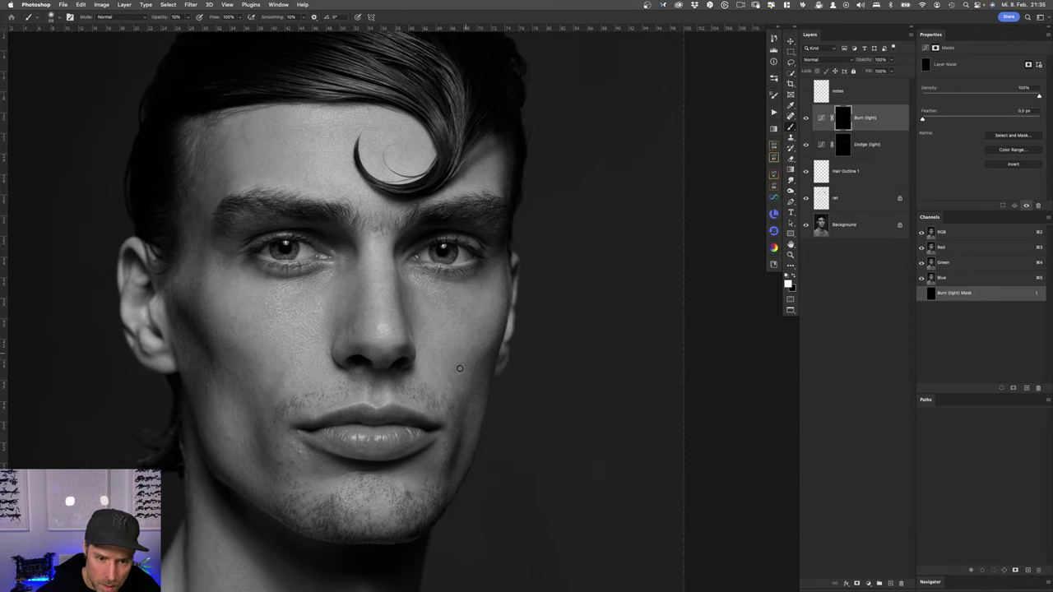
{"action": "key", "text": "alt+bracketleft"}
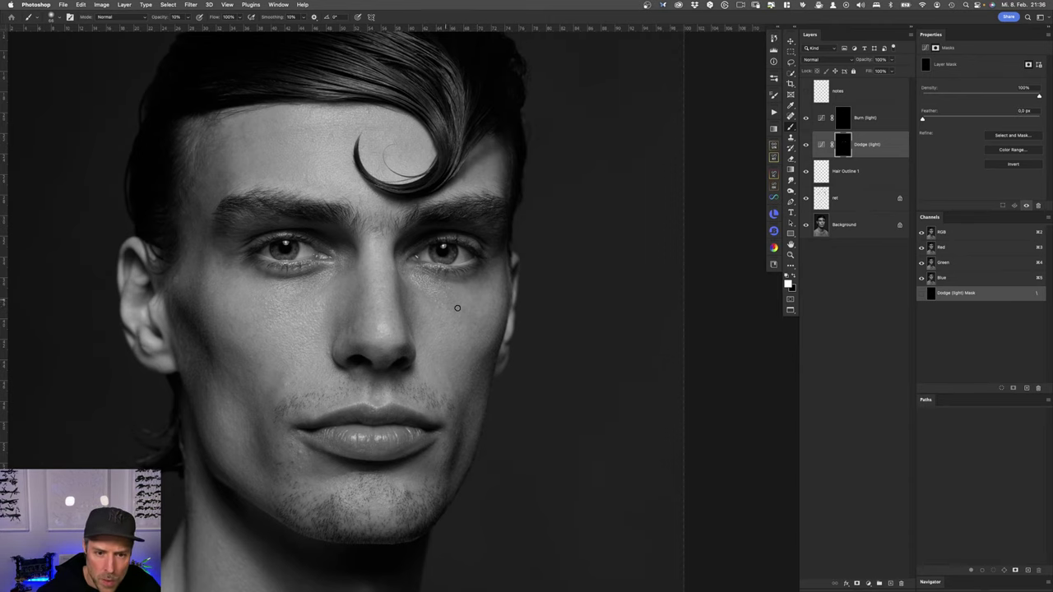
{"action": "key", "text": "alt+bracketright"}
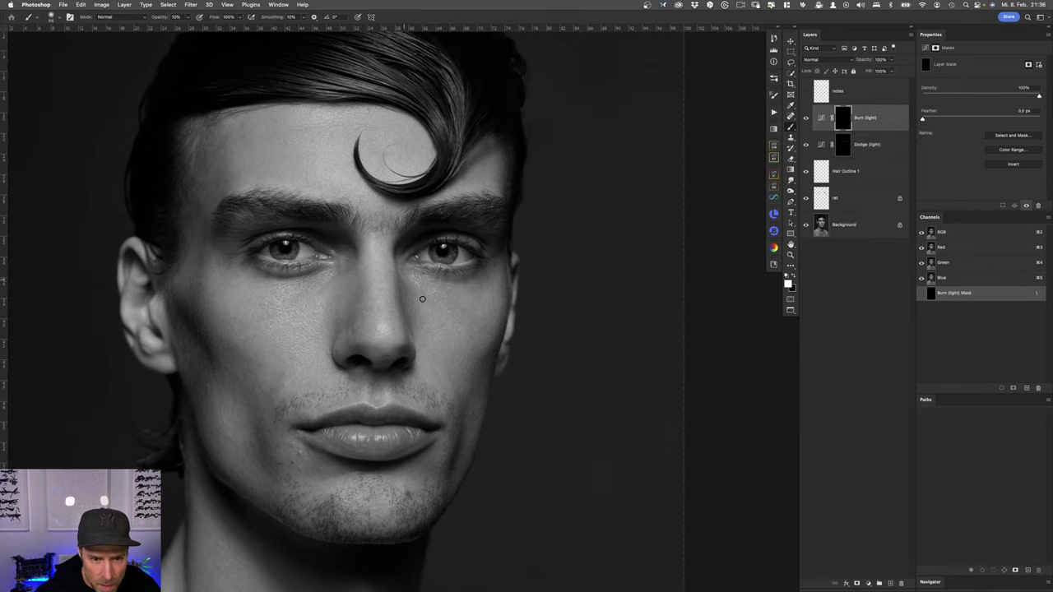
{"action": "key", "text": "alt+bracketleft"}
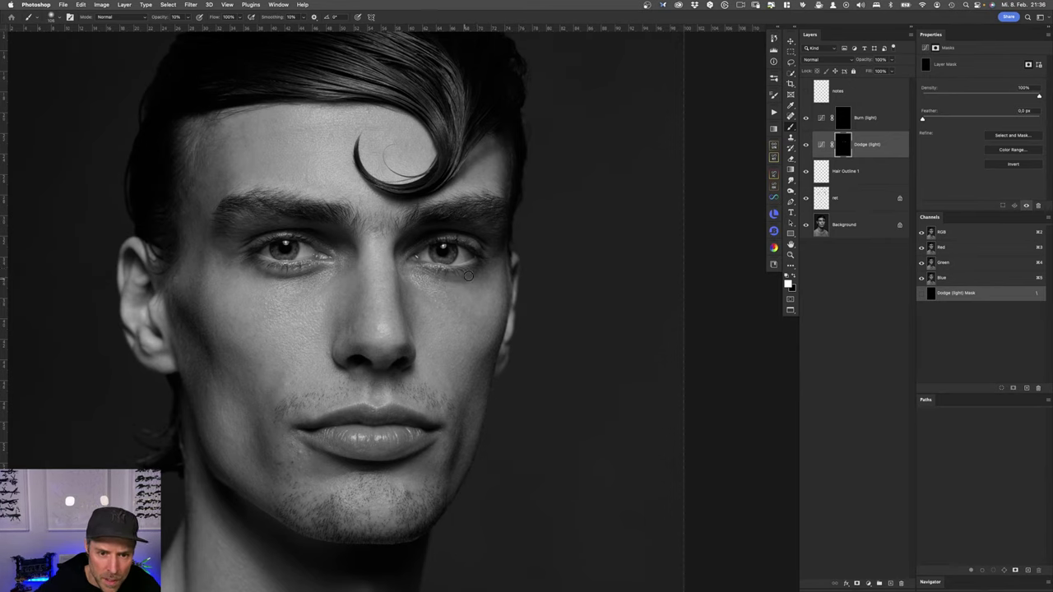
Step: Resize the brush, enlarging it from 68 to 174 px, ending on the Dodge (light) layer
{"action": "left_click_drag", "start_coordinate": [468, 277], "coordinate": [460, 277]}
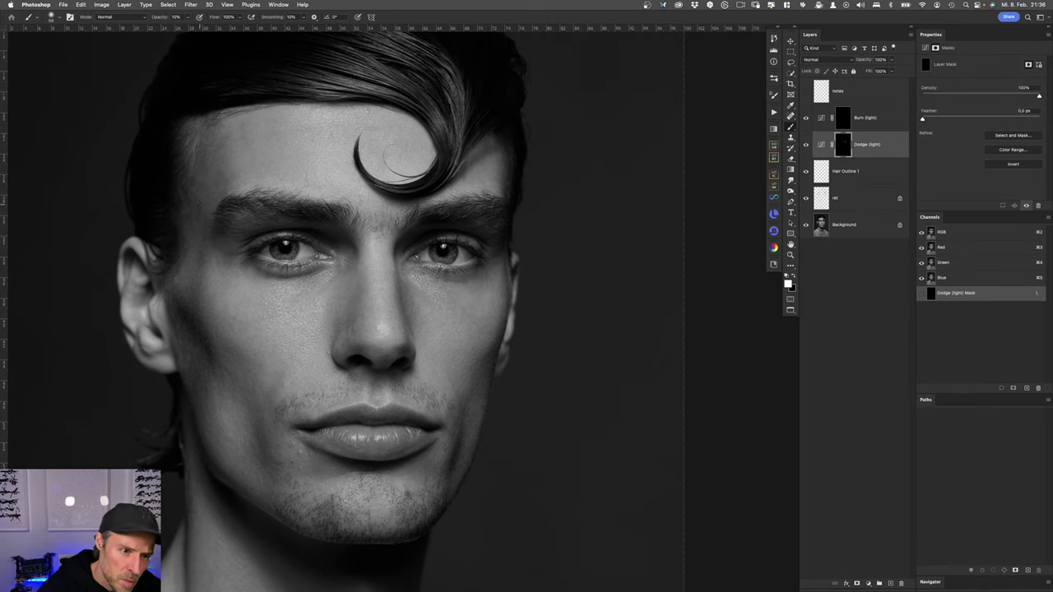
{"action": "left_click_drag", "start_coordinate": [198, 205], "coordinate": [197, 202]}
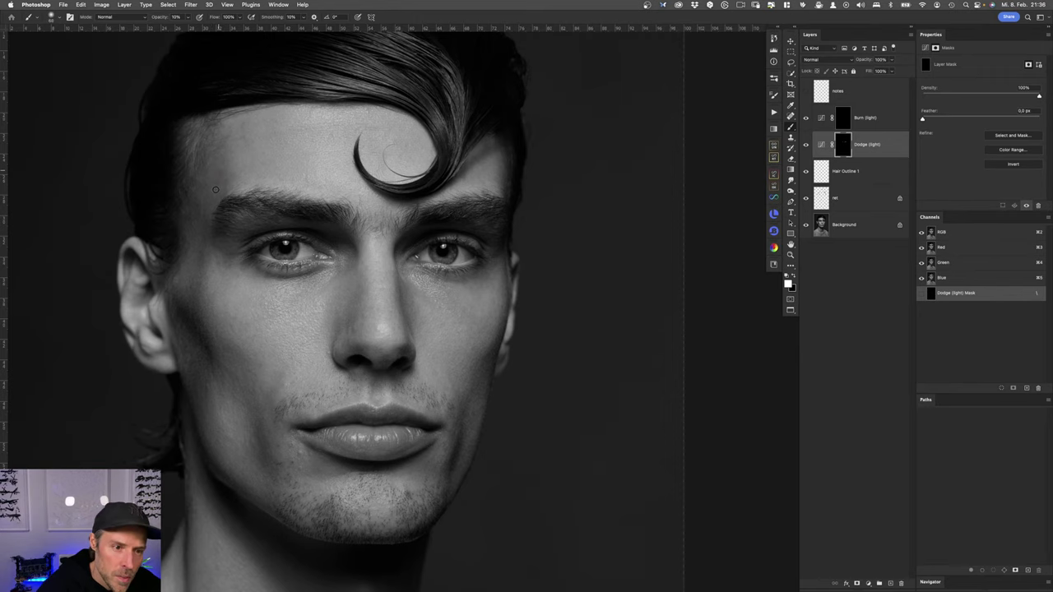
{"action": "key", "text": "alt+bracketright"}
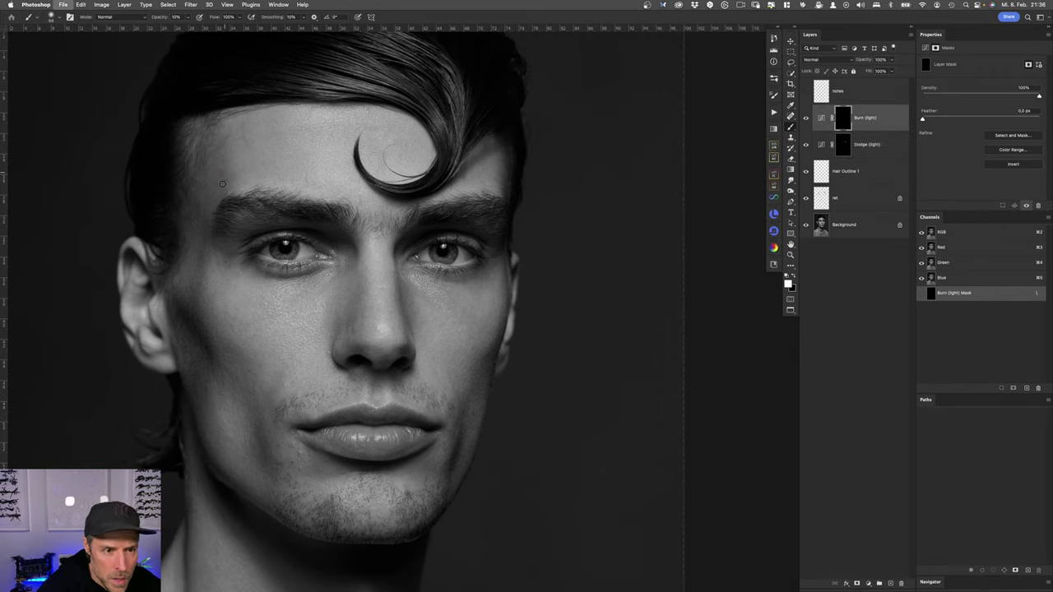
{"action": "key", "text": "alt+bracketleft"}
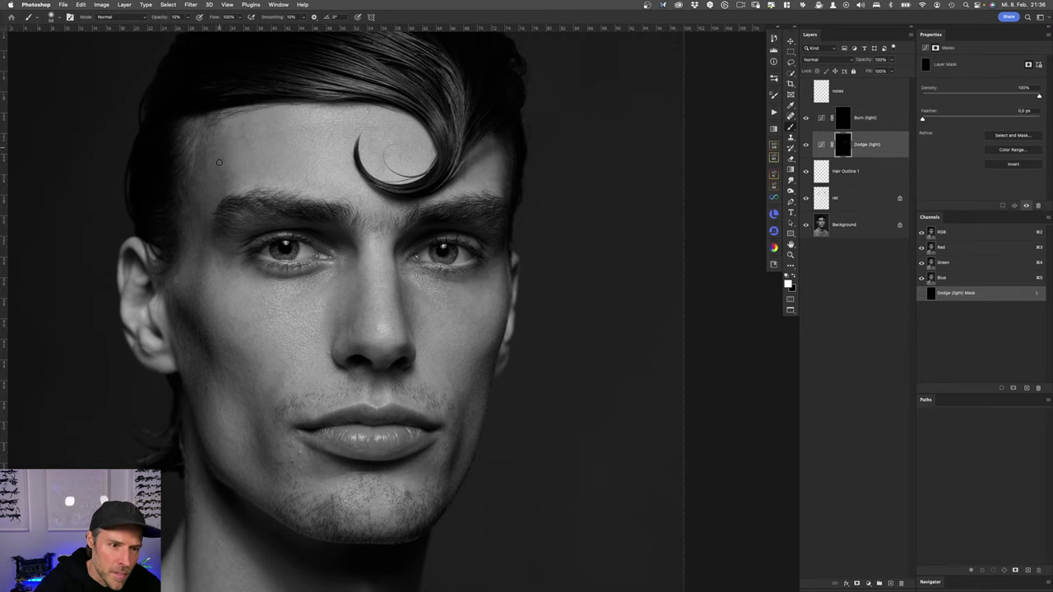
{"action": "key", "text": "alt+bracketright"}
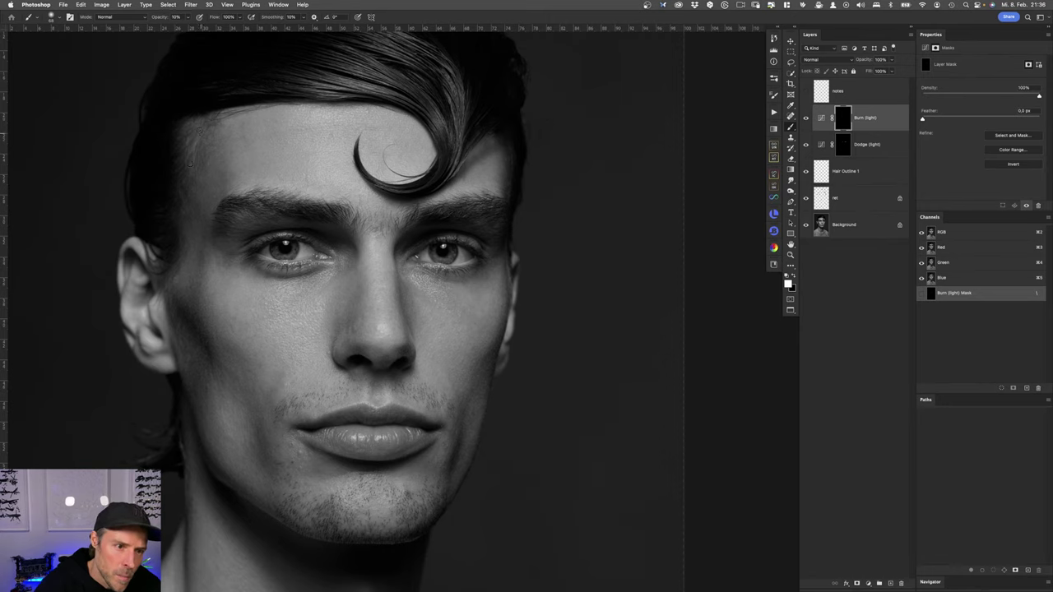
{"action": "left_click_drag", "start_coordinate": [197, 130], "coordinate": [246, 130]}
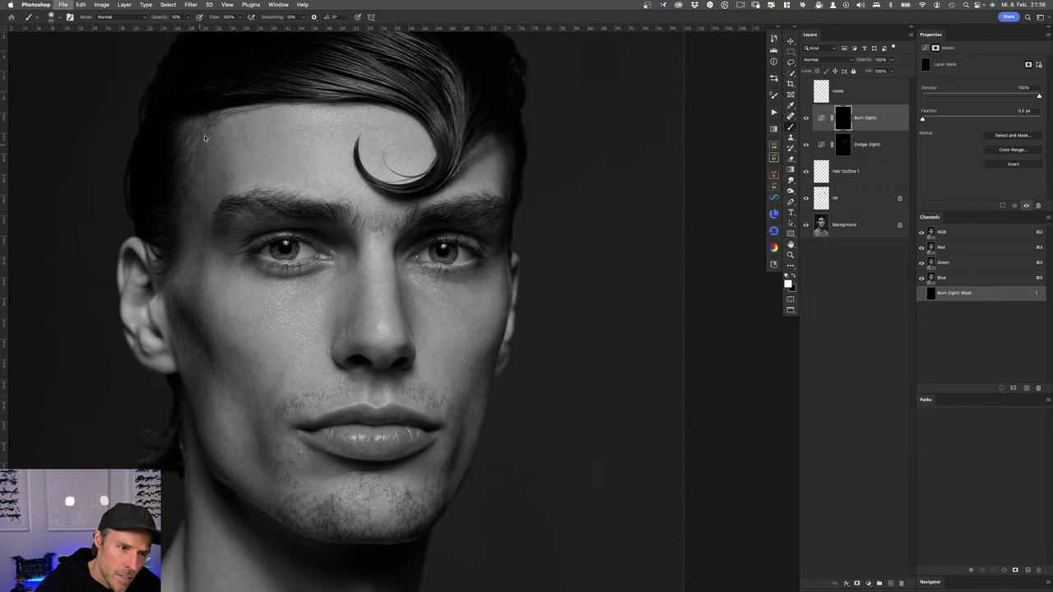
{"action": "key", "text": "alt+bracketleft"}
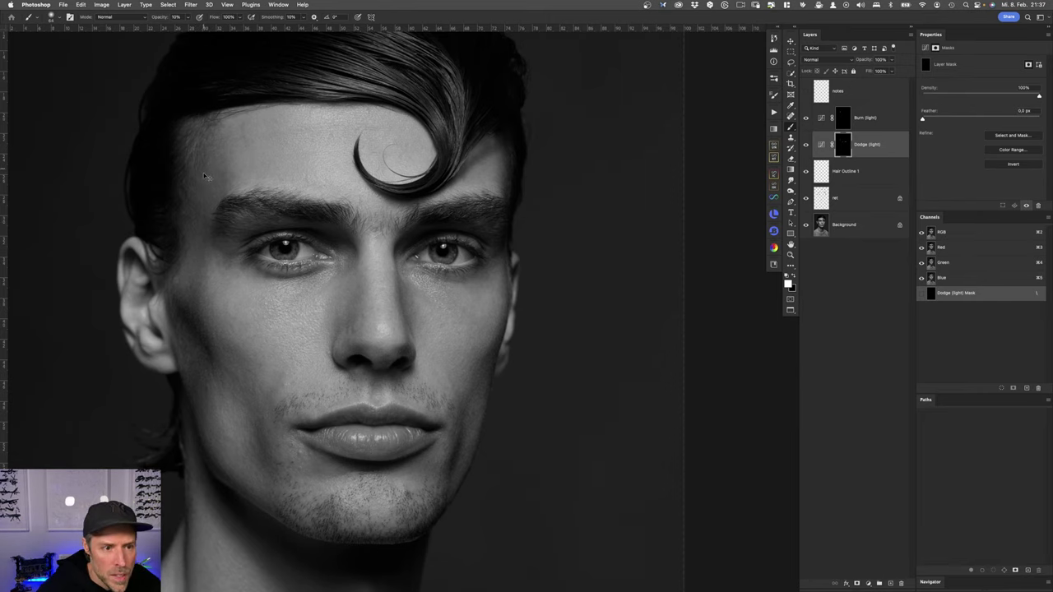
Step: Alternate Burn and Dodge (light), shrink the brush, and lighten skin around the left eyebrow
{"action": "key", "text": "alt+bracketright"}
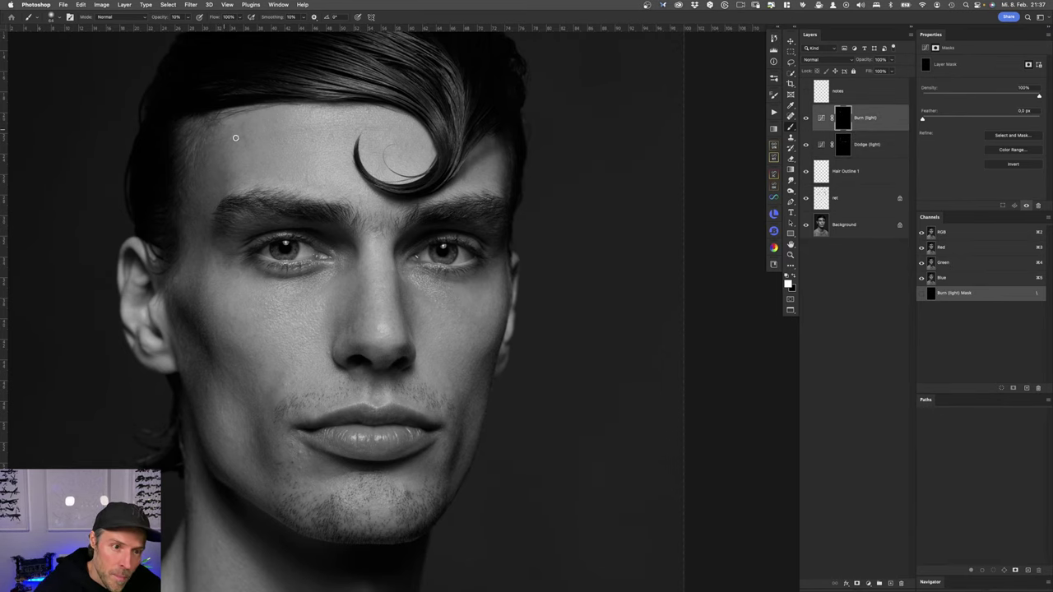
{"action": "key", "text": "alt+bracketleft"}
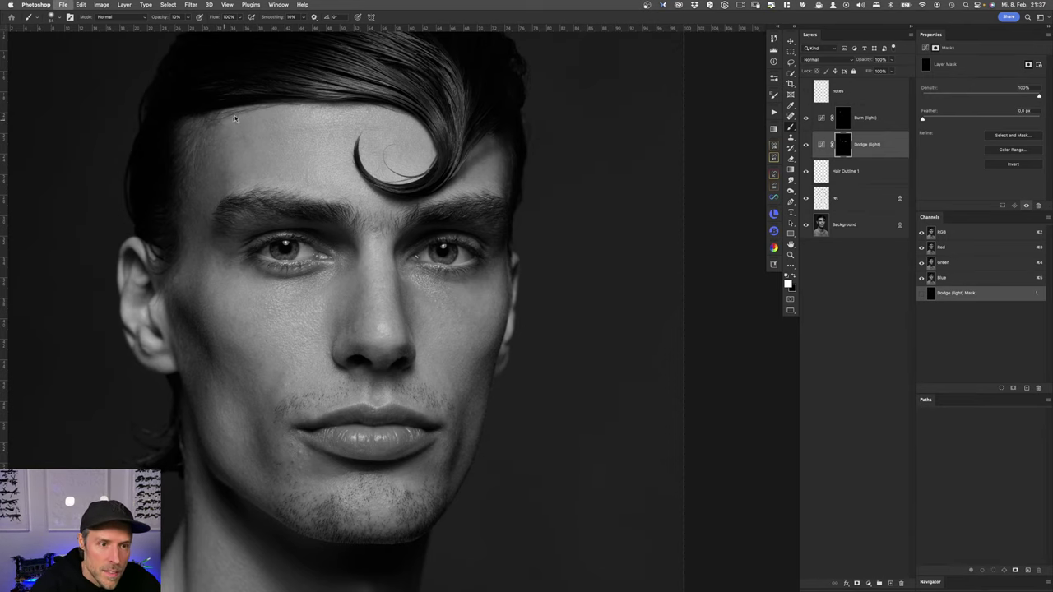
{"action": "key", "text": "alt+bracketright"}
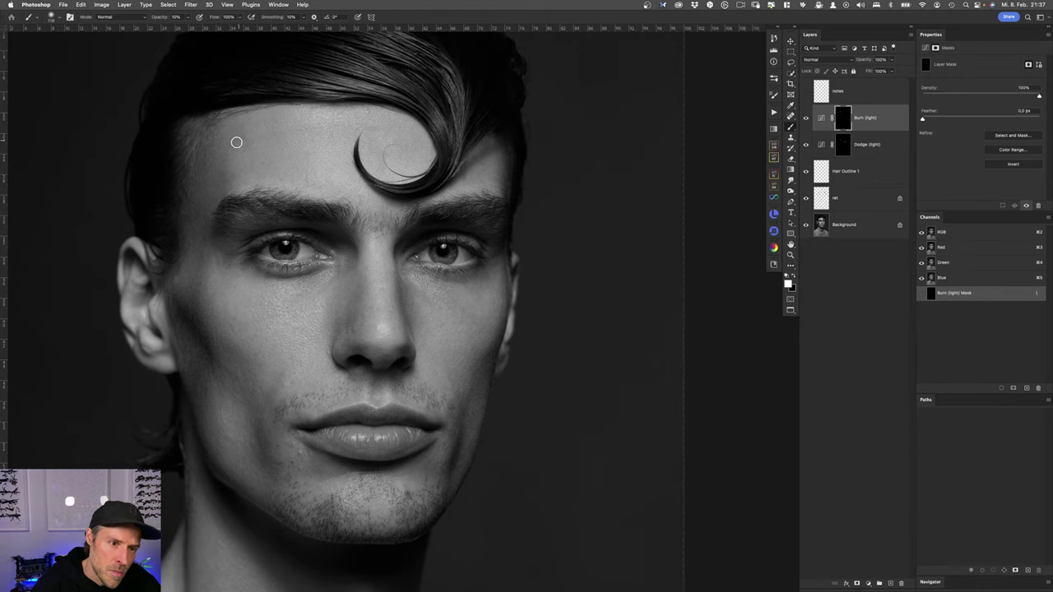
{"action": "key", "text": "alt+bracketleft"}
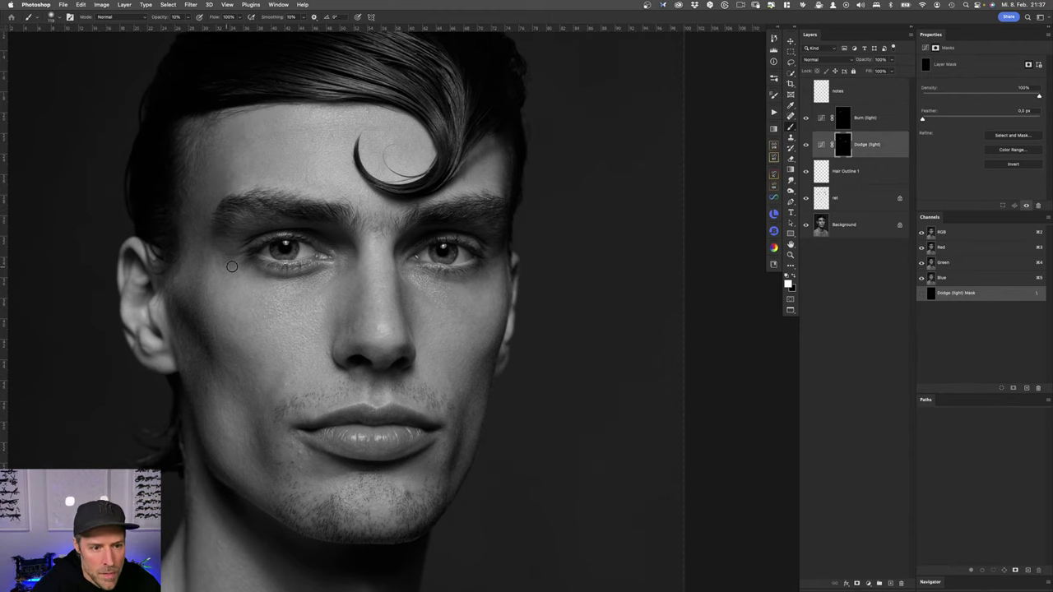
{"action": "left_click_drag", "start_coordinate": [232, 266], "coordinate": [210, 273]}
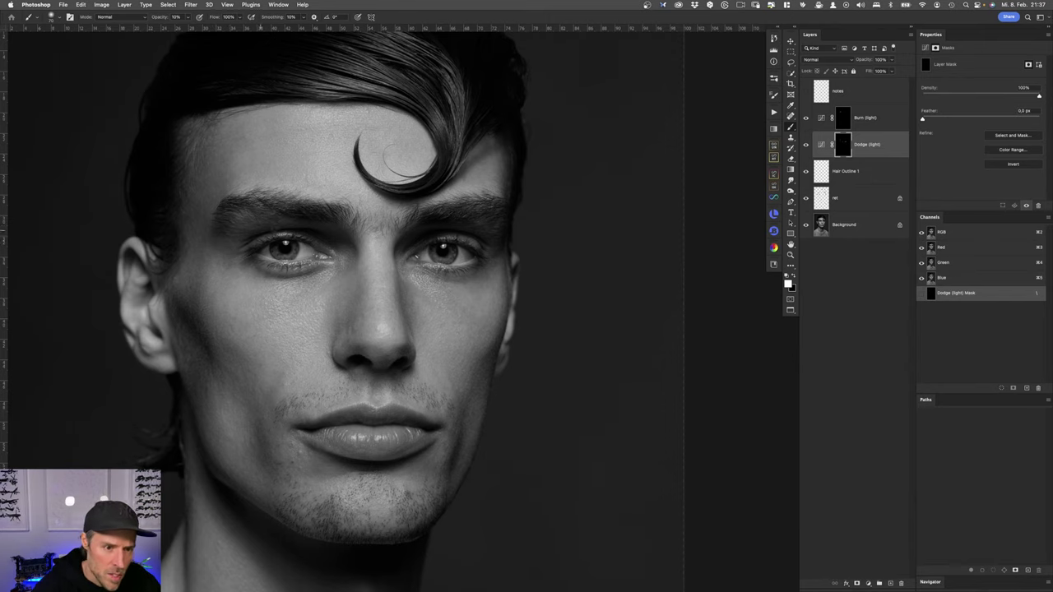
{"action": "left_click_drag", "start_coordinate": [296, 222], "coordinate": [284, 219]}
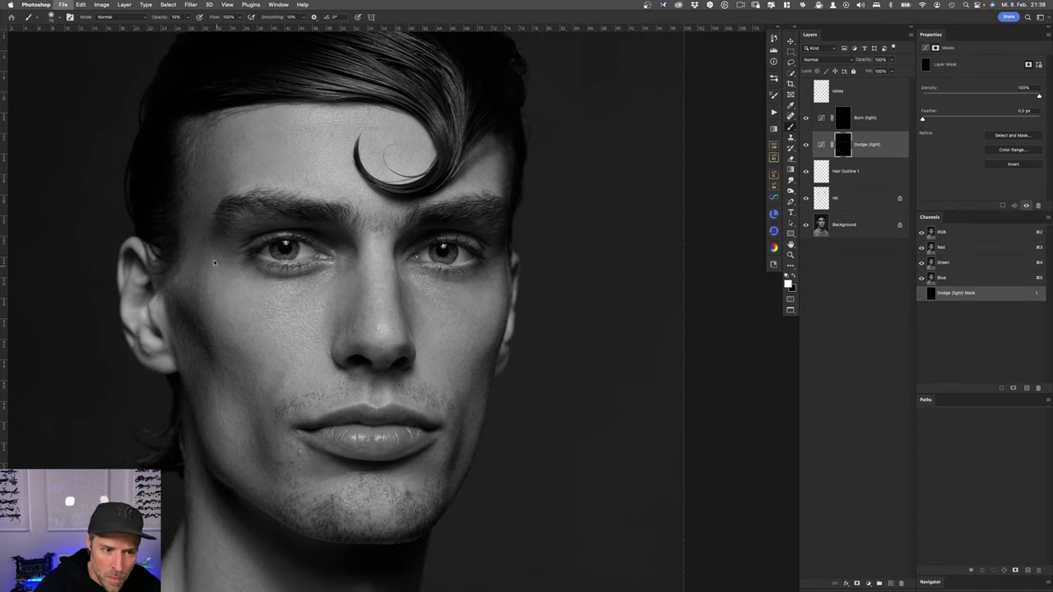
Step: Save, return to Dodge (light), enlarge the brush and raise its opacity to 100%
{"action": "key", "text": "alt+bracketright"}
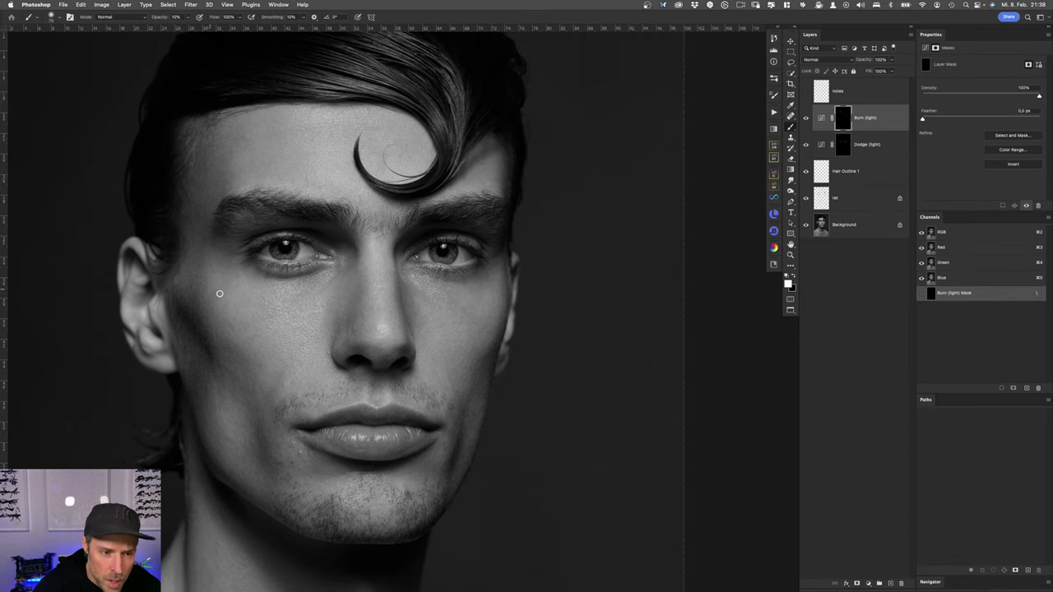
{"action": "key", "text": "super+s"}
{"action": "key", "text": "alt+bracketleft"}
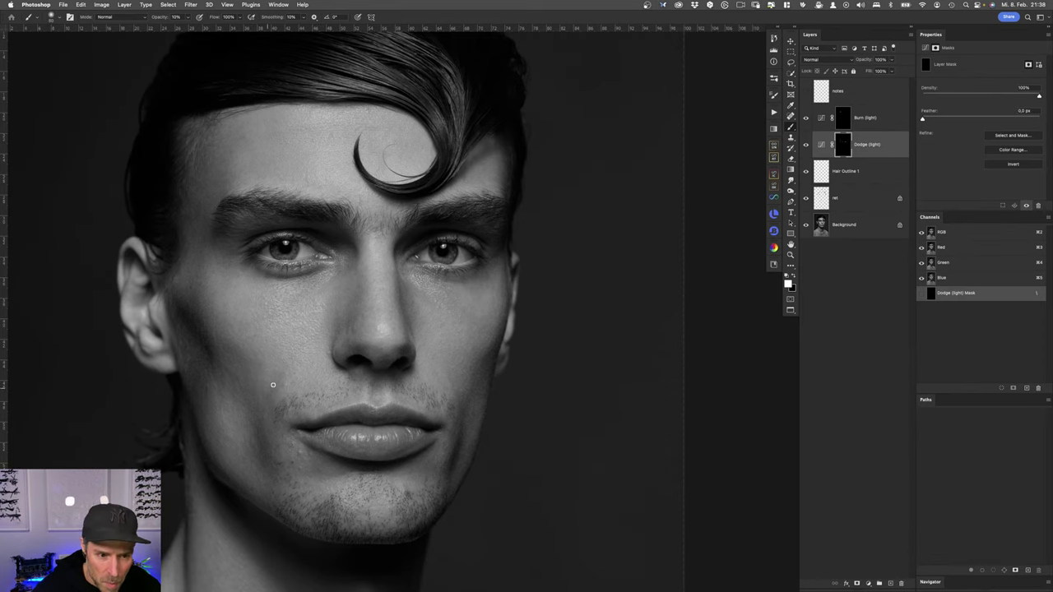
{"action": "key", "text": "bracketright"}
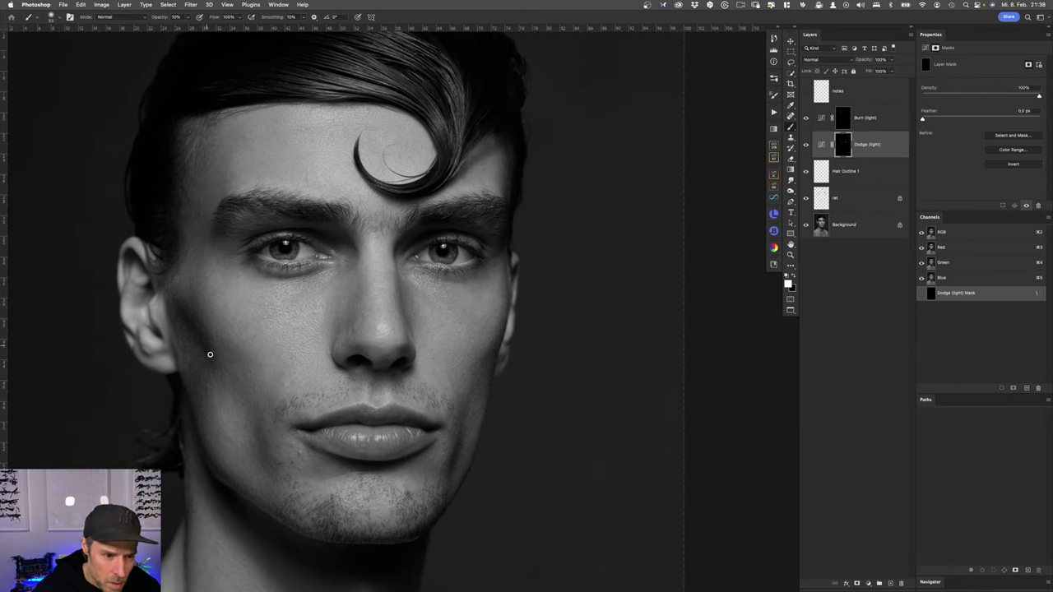
{"action": "key", "text": "0"}
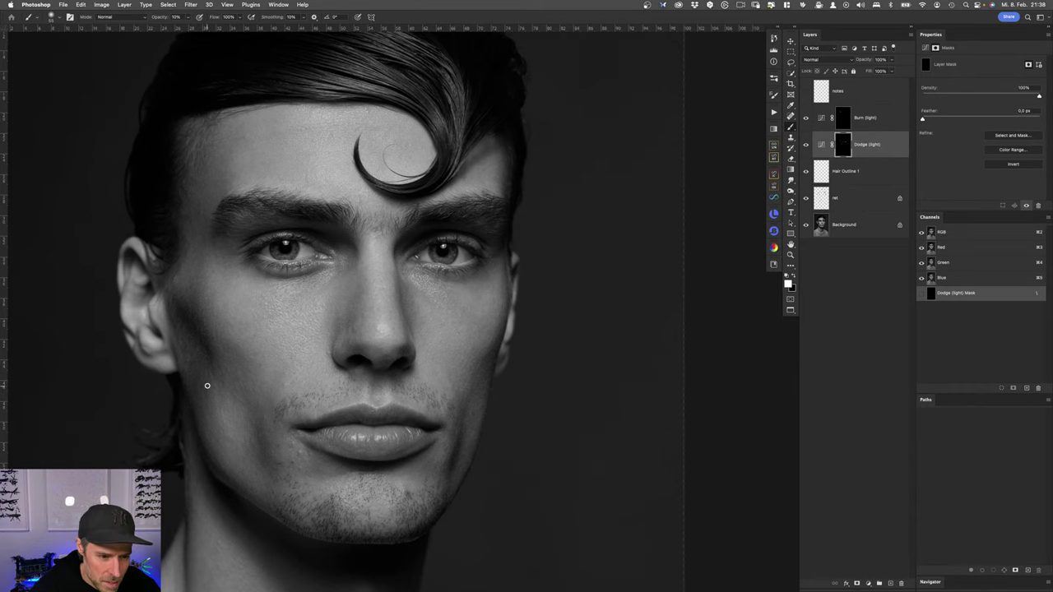
Step: Alternate Burn and Dodge (light) strokes on the cheeks, resizing the brush, then save again
{"action": "key", "text": "alt+bracketright"}
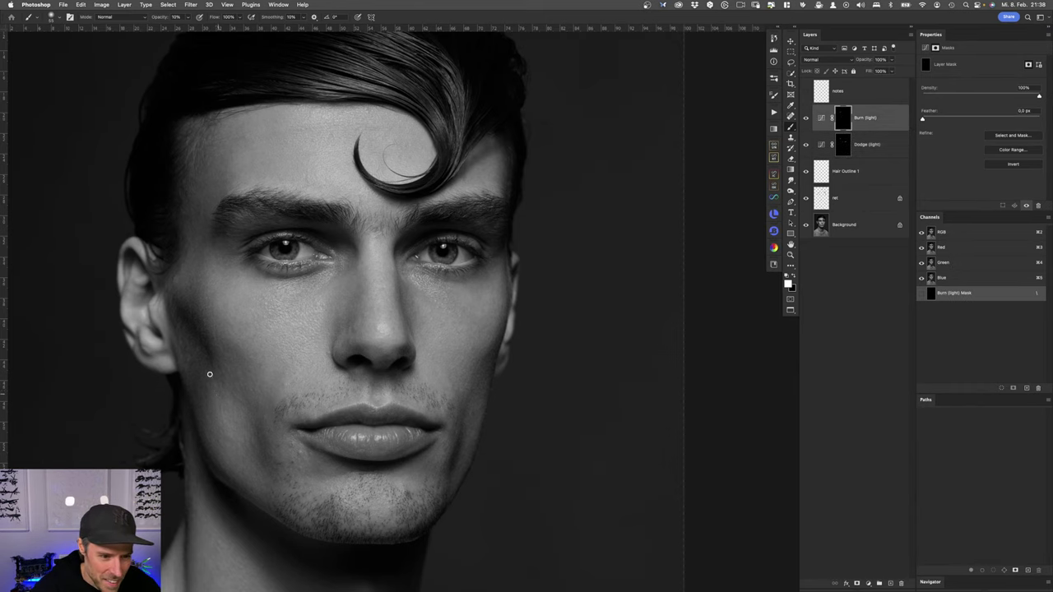
{"action": "key", "text": "alt+bracketleft"}
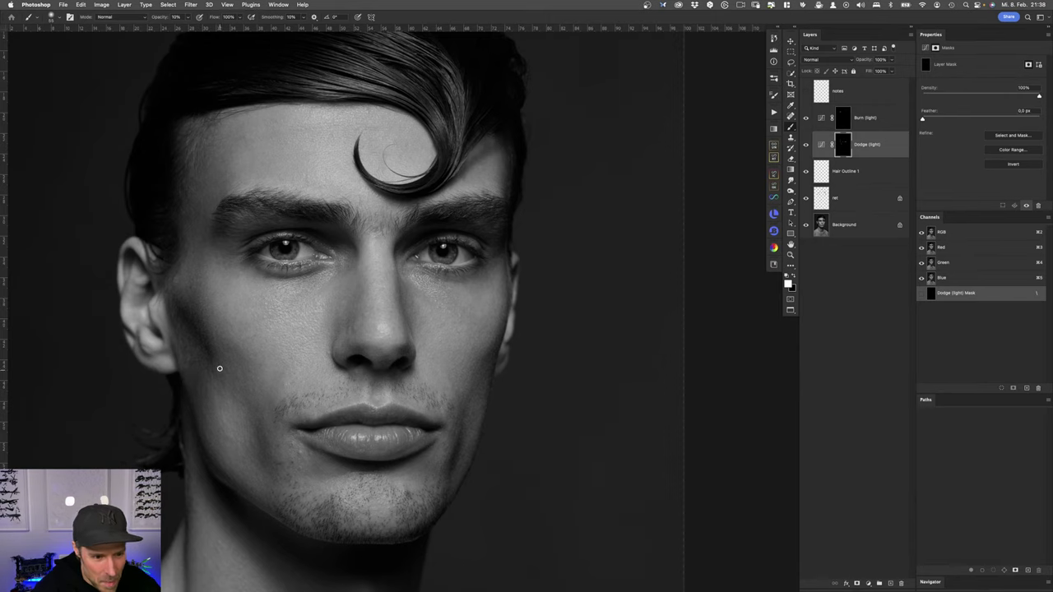
{"action": "key", "text": "alt+bracketright"}
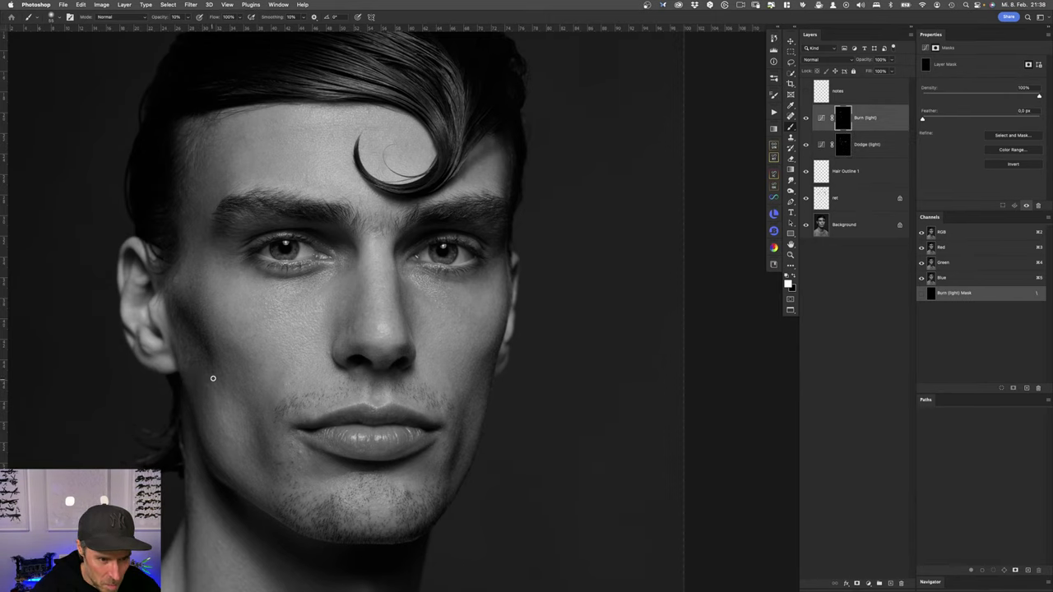
{"action": "key", "text": "alt+bracketleft"}
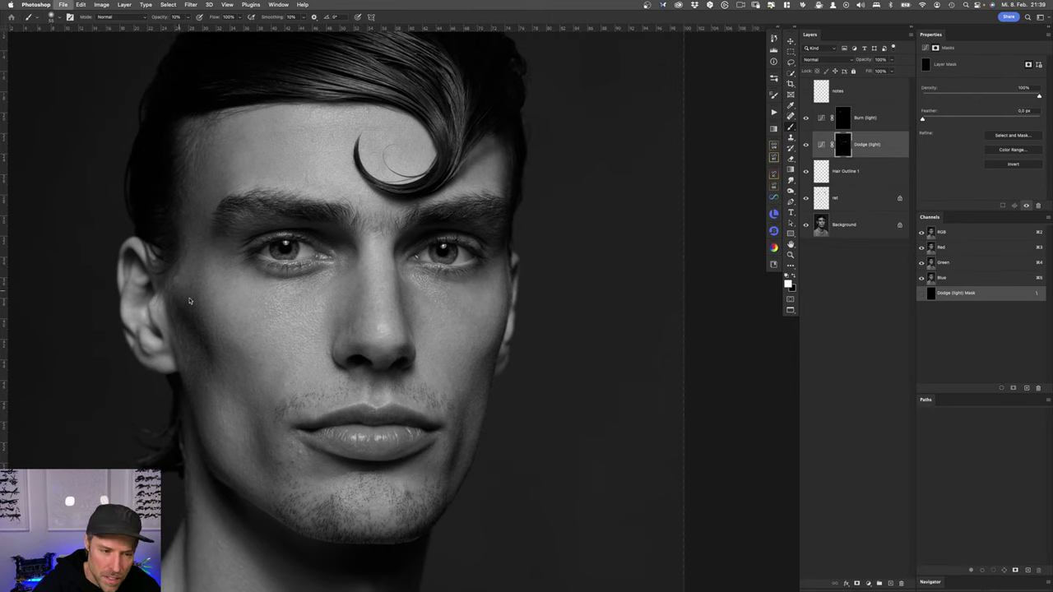
{"action": "key", "text": "alt+bracketright"}
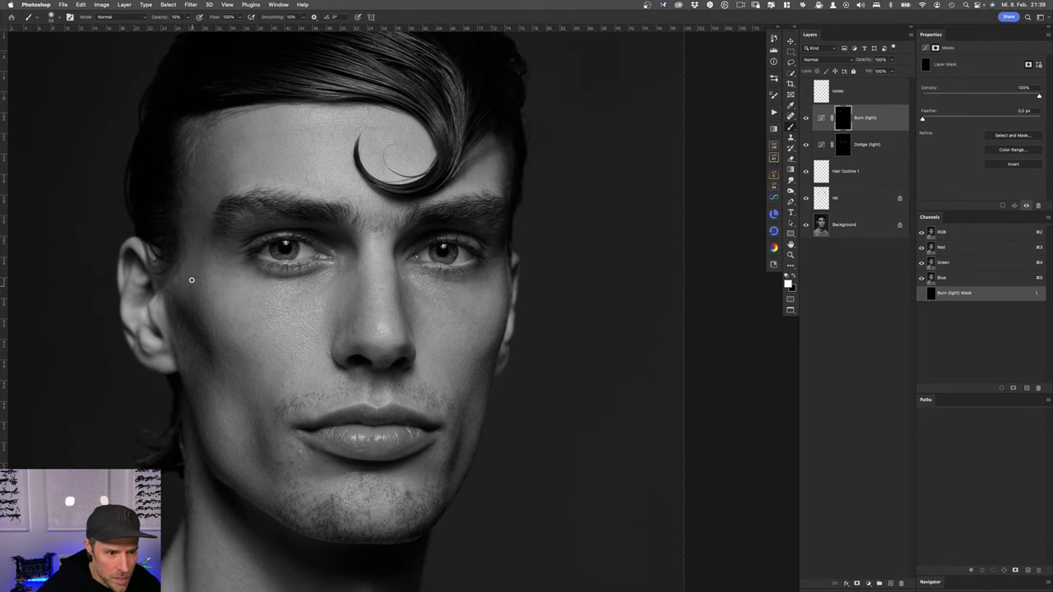
{"action": "key", "text": "bracketright"}
{"action": "key", "text": "bracketright"}
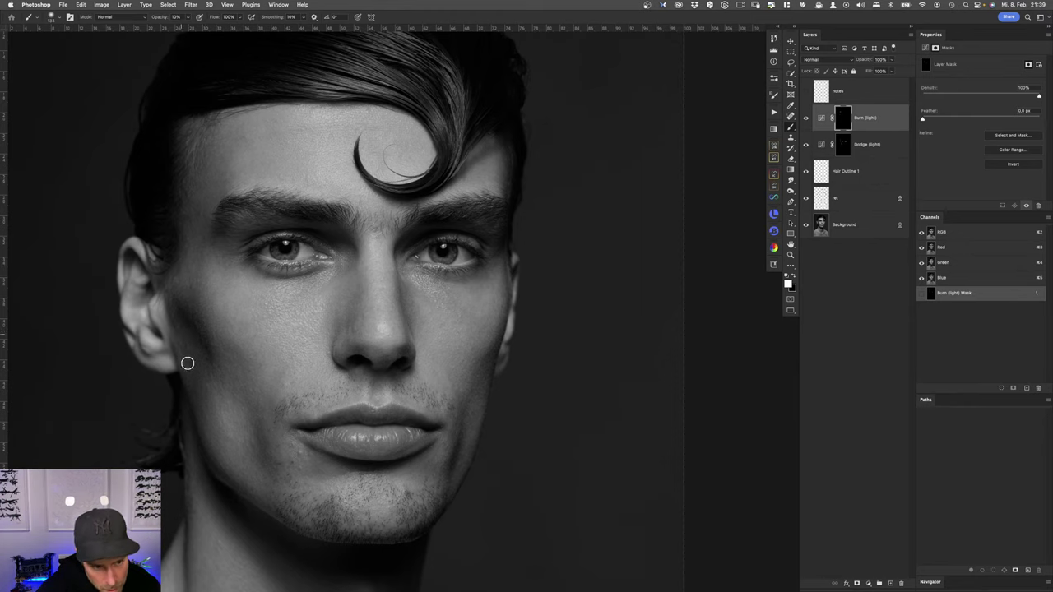
{"action": "key", "text": "alt+bracketleft"}
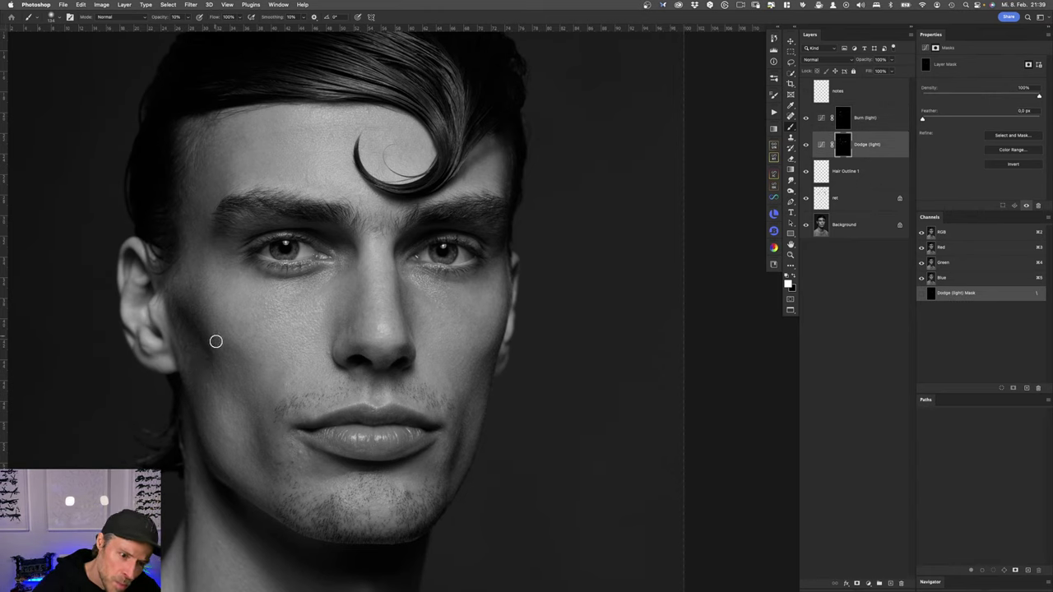
{"action": "left_click_drag", "start_coordinate": [216, 393], "coordinate": [210, 399]}
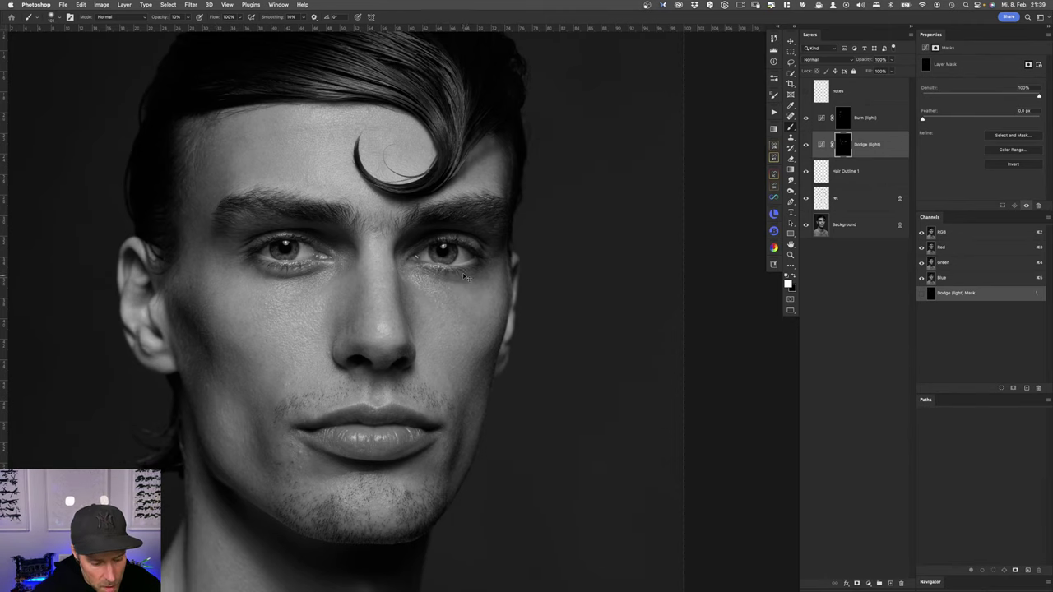
{"action": "key", "text": "super+s"}
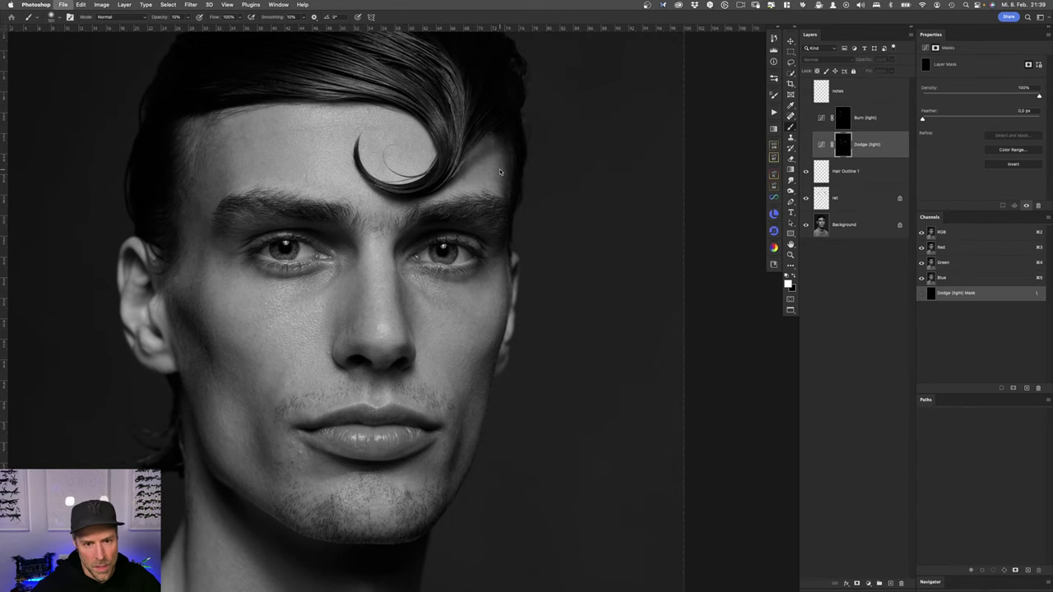
Step: Zoom in on the lips and shrink the soft brush from about 83 px to 14 px
{"action": "left_click_drag", "start_coordinate": [460, 327], "coordinate": [448, 228]}
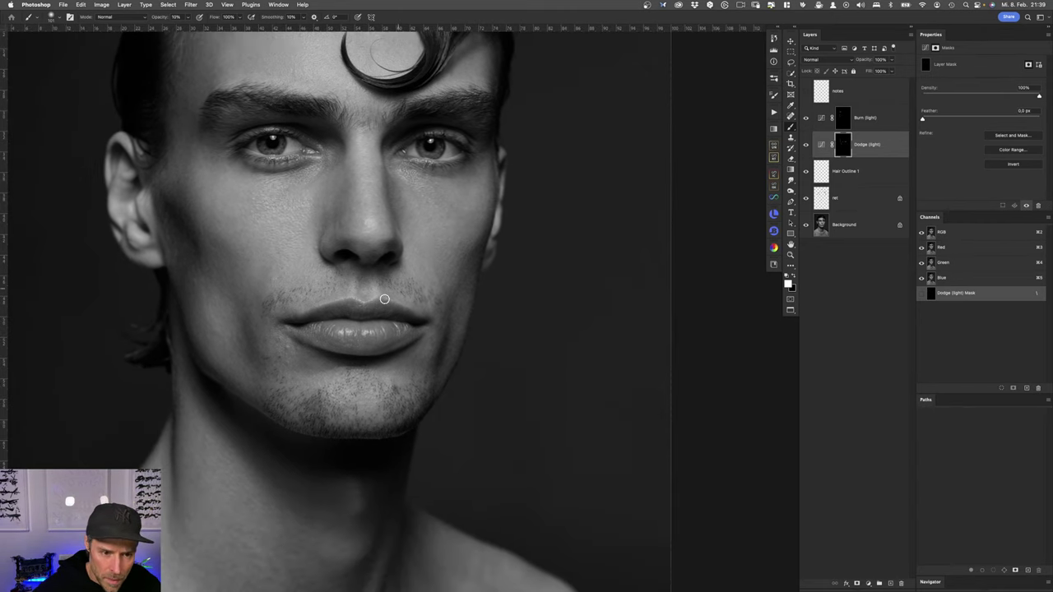
{"action": "scroll", "coordinate": [312, 350], "scroll_direction": "up", "scroll_amount": 2}
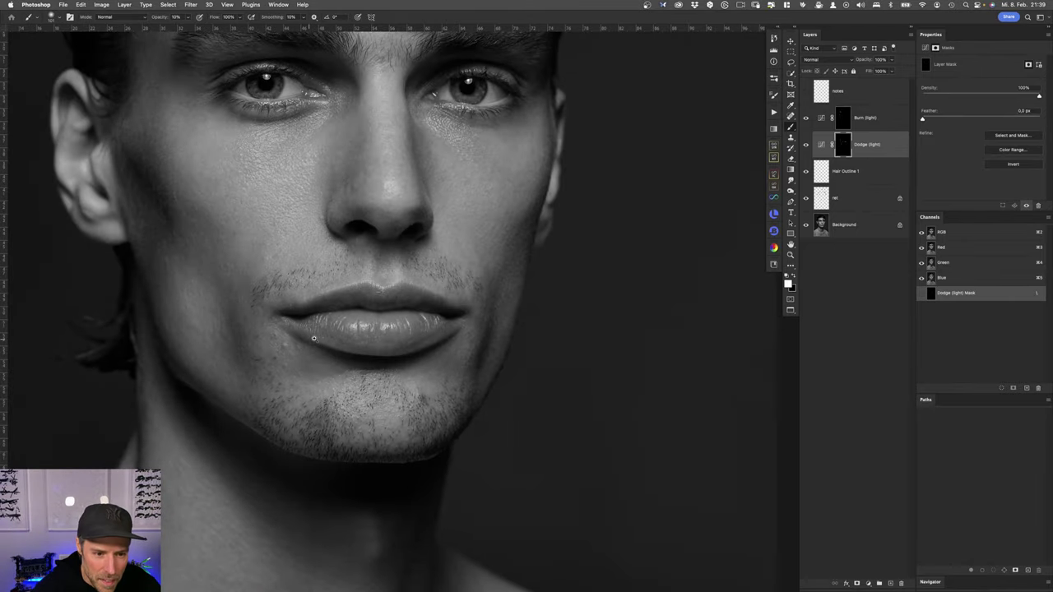
{"action": "scroll", "coordinate": [313, 340], "scroll_direction": "up", "scroll_amount": 3}
{"action": "scroll", "coordinate": [326, 336], "scroll_direction": "down", "scroll_amount": 5}
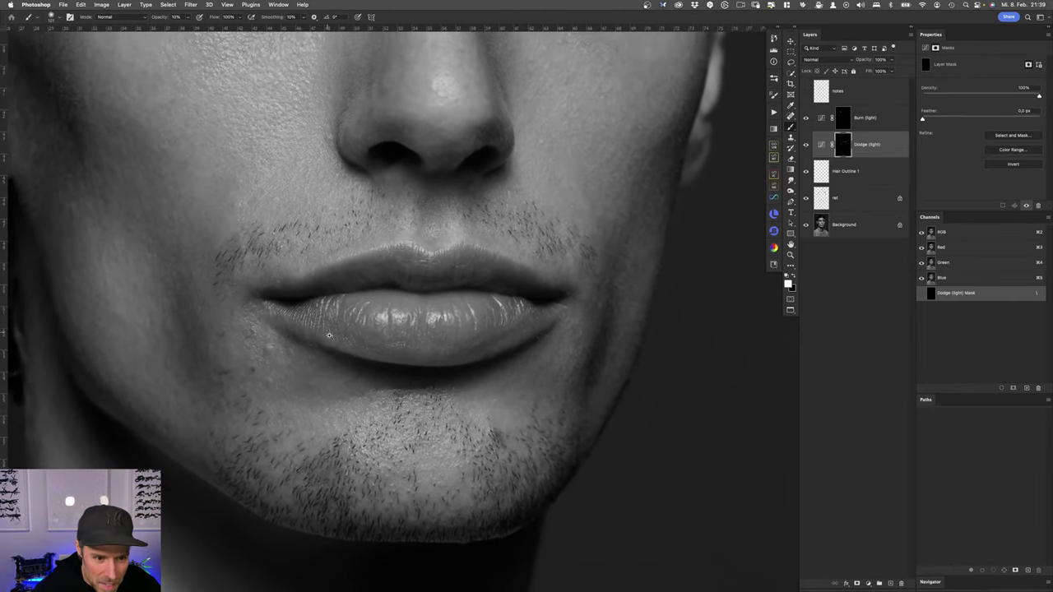
{"action": "scroll", "coordinate": [307, 335], "scroll_direction": "up", "scroll_amount": 3}
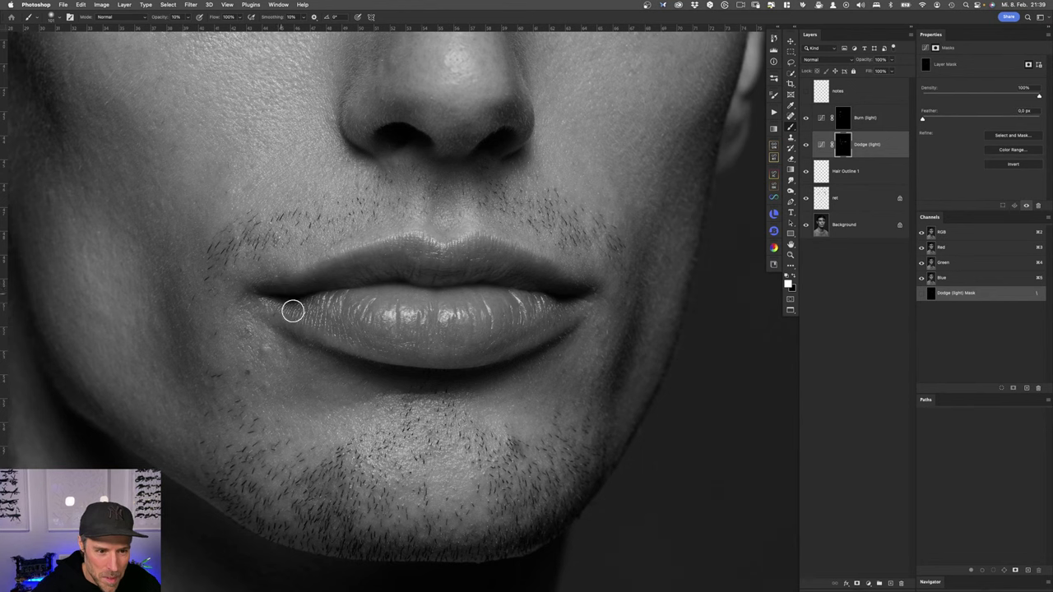
{"action": "mouse_move", "coordinate": [287, 317]}
{"action": "left_mouse_down"}
{"action": "mouse_move", "coordinate": [274, 320]}
{"action": "mouse_move", "coordinate": [288, 315]}
{"action": "left_mouse_up"}
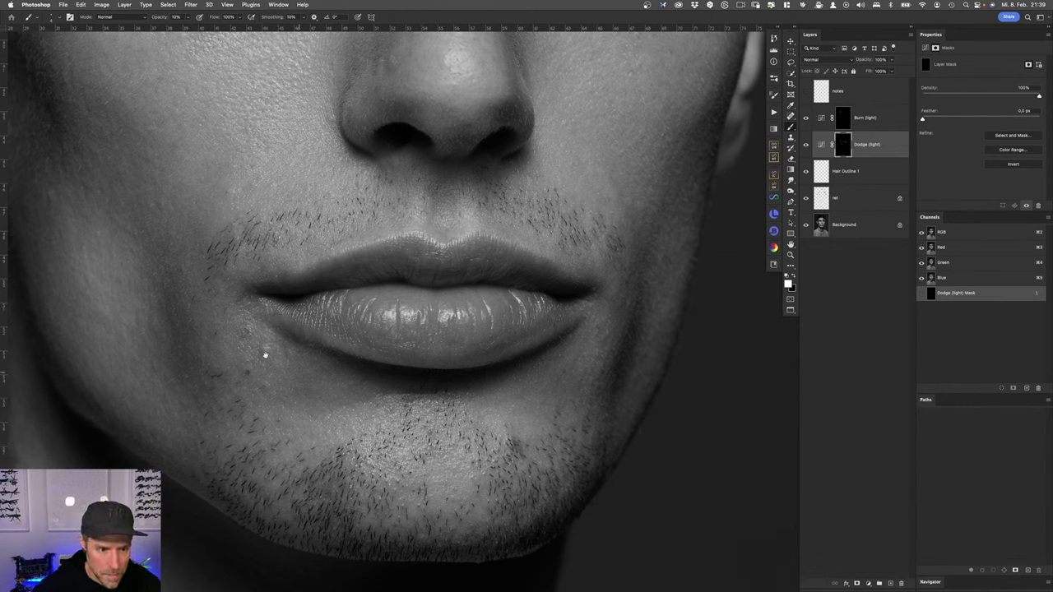
{"action": "left_click_drag", "start_coordinate": [264, 320], "coordinate": [255, 323]}
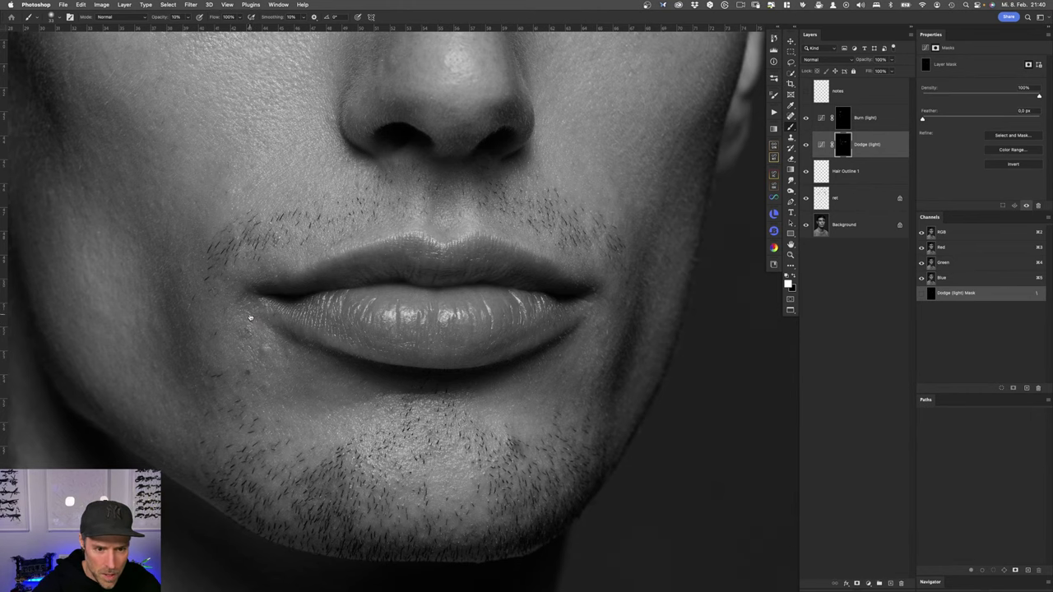
Step: Compare the portrait in Capture One, then start saving to the Schreibtisch folder
{"action": "key", "text": "super+Tab"}
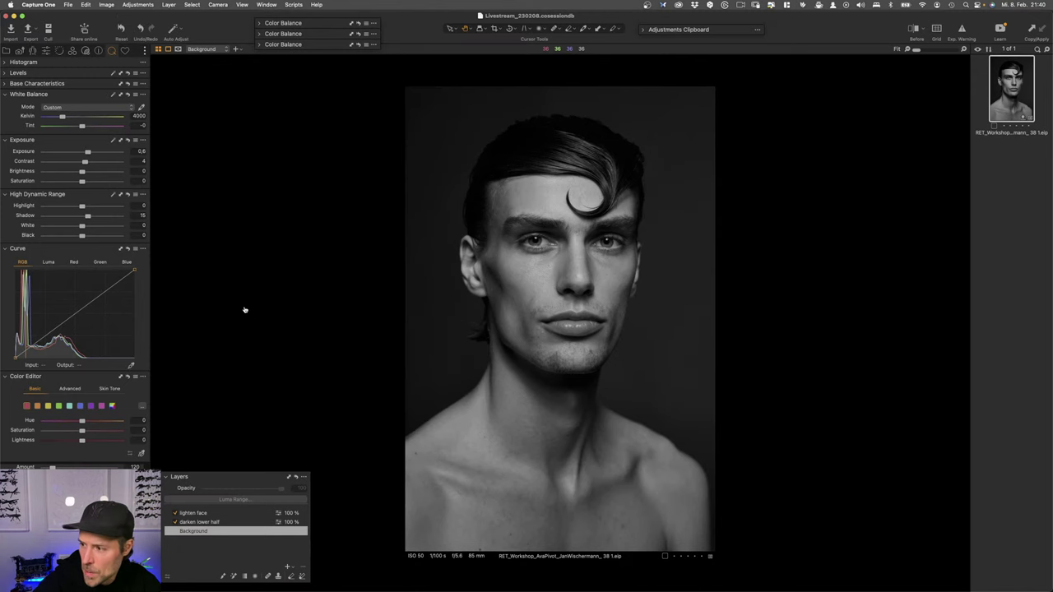
{"action": "key", "text": "super+Tab"}
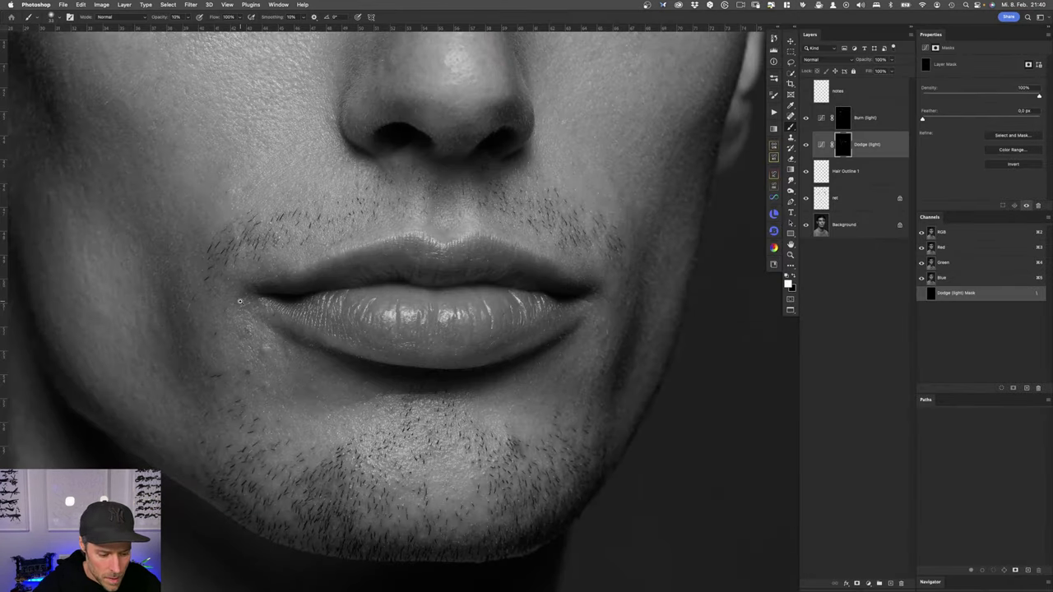
{"action": "key", "text": "super+s"}
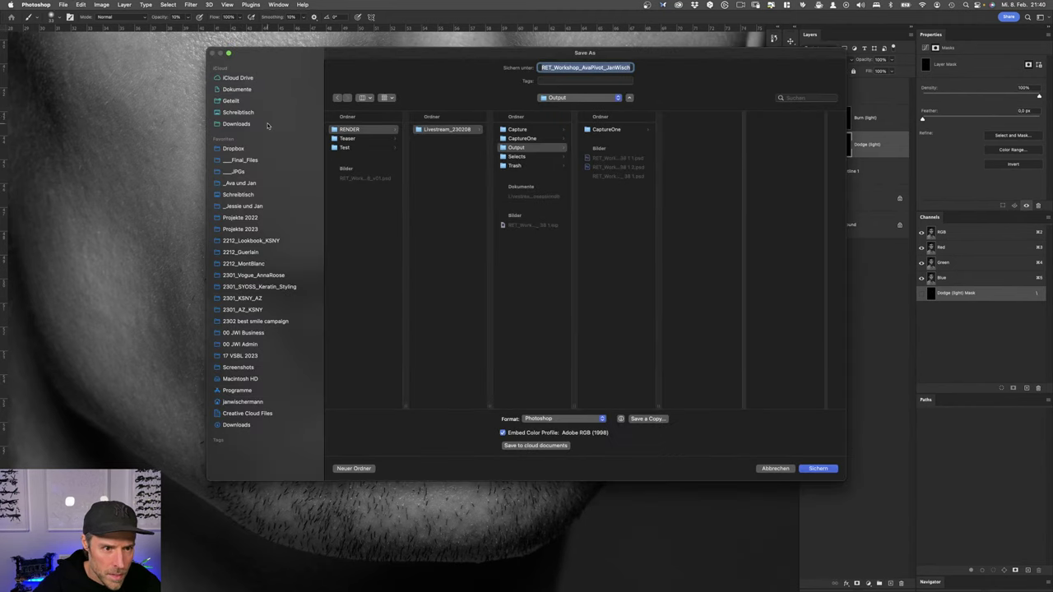
{"action": "left_click", "coordinate": [239, 112]}
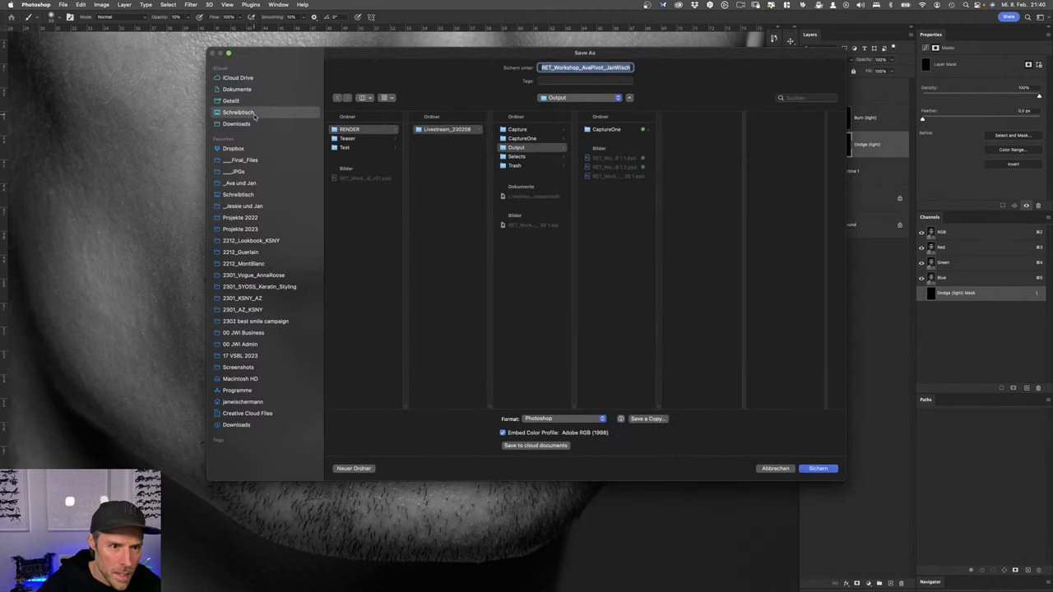
Step: Confirm the save to the Desktop with Sichern
{"action": "left_click", "coordinate": [817, 468]}
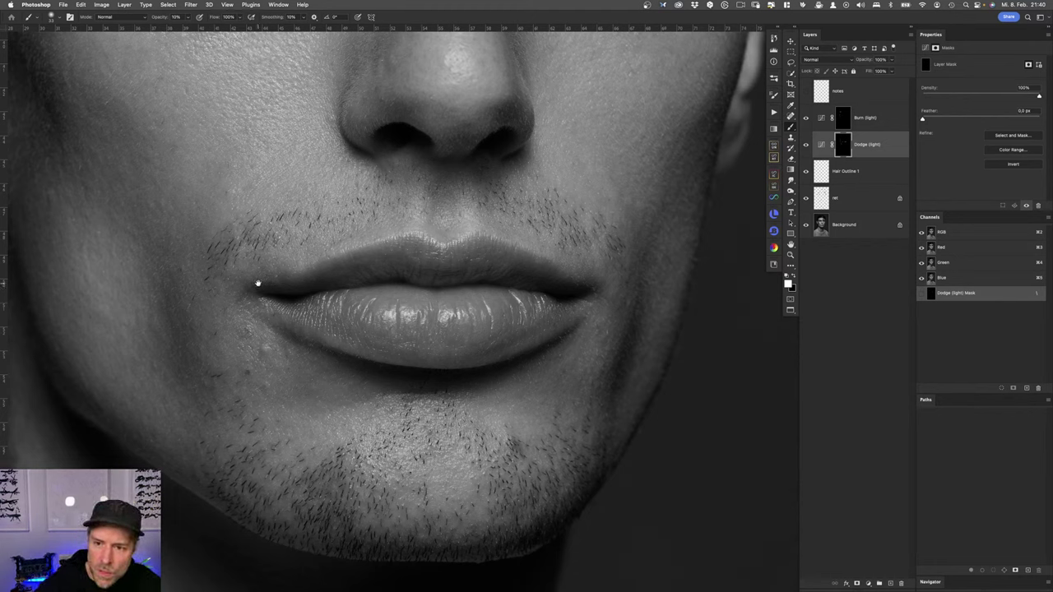
{"action": "left_click", "coordinate": [840, 144], "text": "alt"}
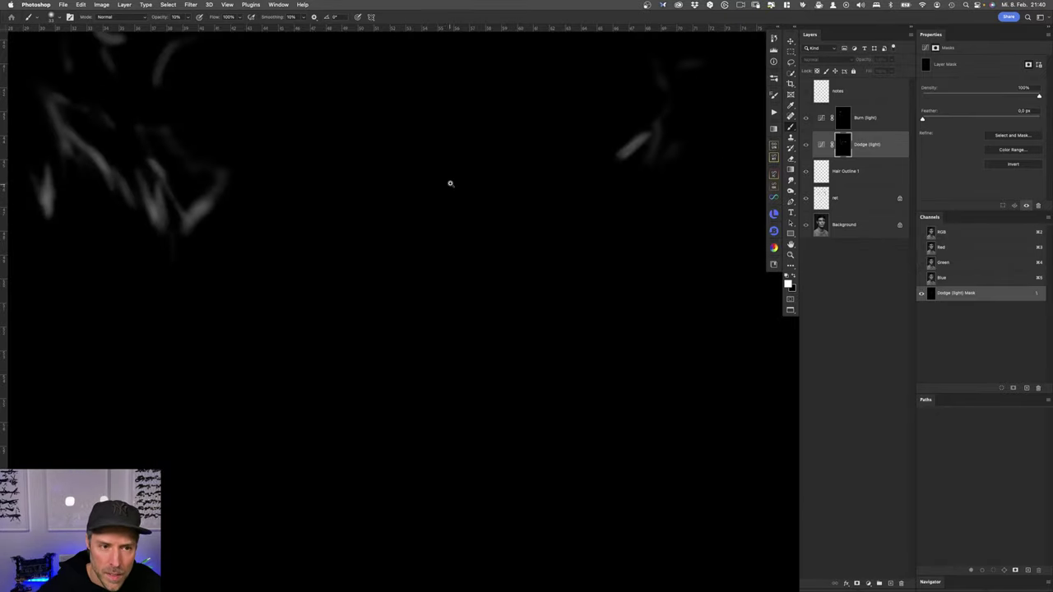
{"action": "scroll", "coordinate": [427, 177], "scroll_direction": "down", "scroll_amount": 3}
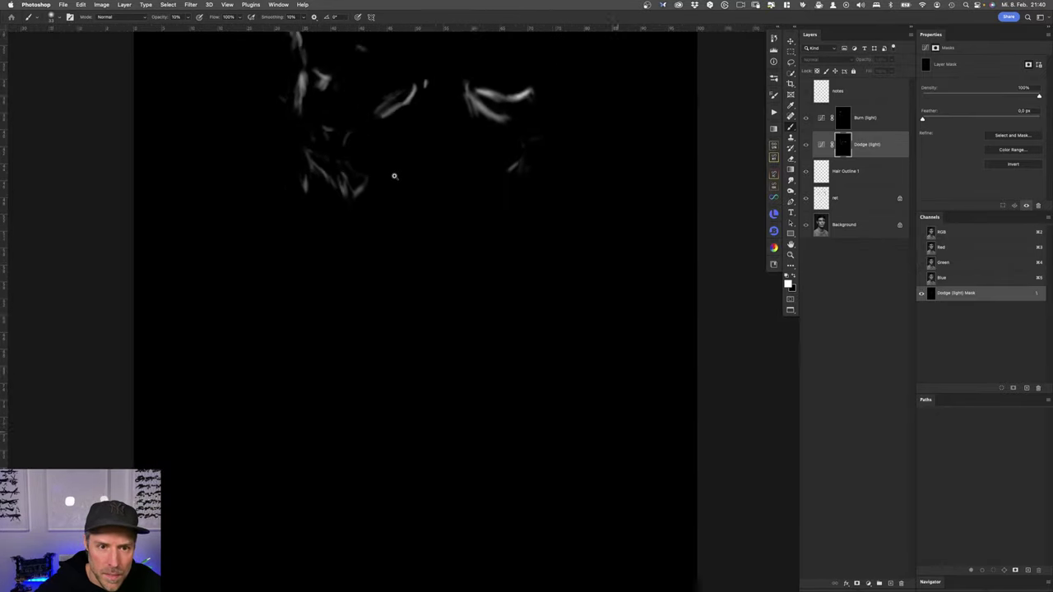
{"action": "scroll", "coordinate": [392, 176], "scroll_direction": "up", "scroll_amount": 2}
{"action": "scroll", "coordinate": [407, 161], "scroll_direction": "down", "scroll_amount": 2}
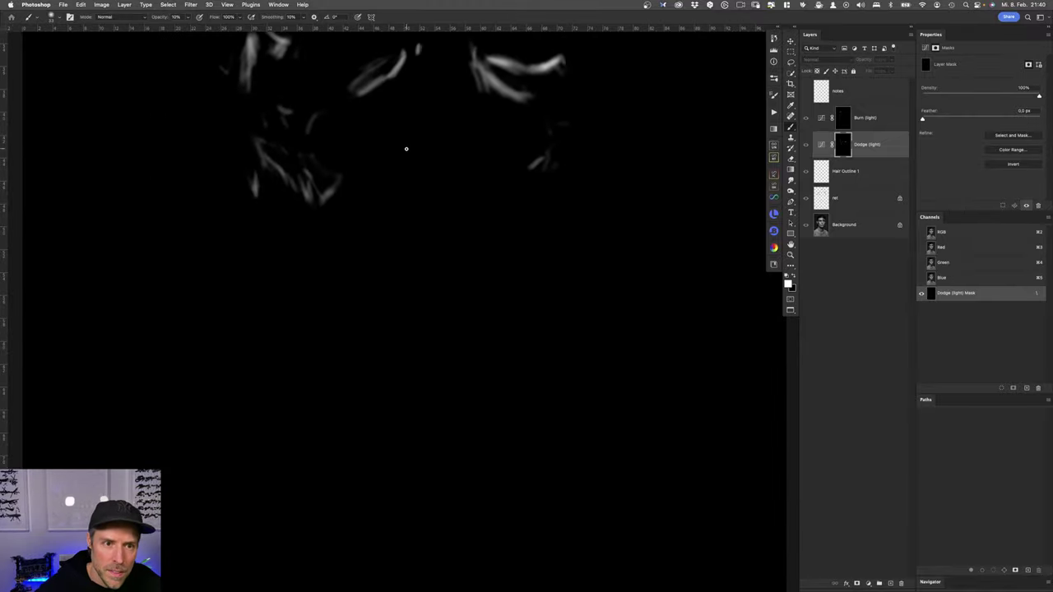
{"action": "left_click_drag", "start_coordinate": [418, 78], "coordinate": [405, 273]}
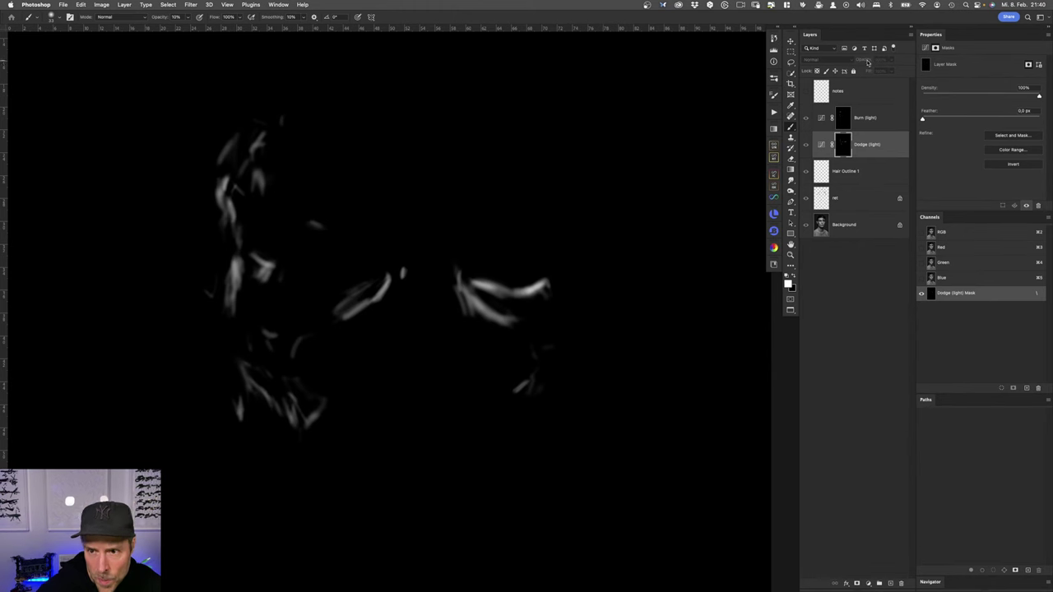
{"action": "left_click", "coordinate": [820, 145]}
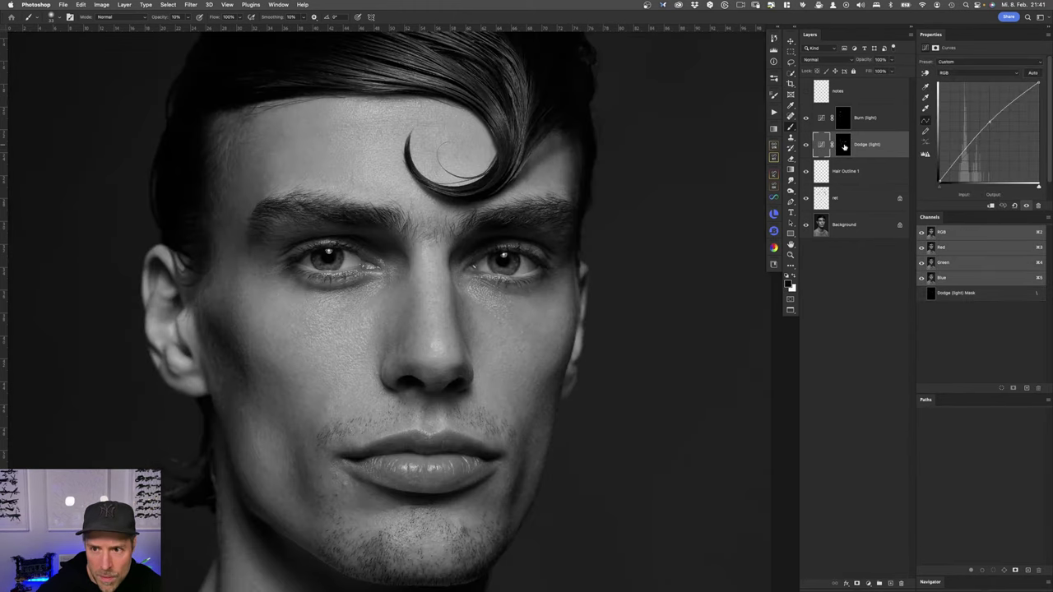
Step: Target the Dodge (light) mask, centre the mouth, paint on Burn (light) and save
{"action": "left_click", "coordinate": [842, 147]}
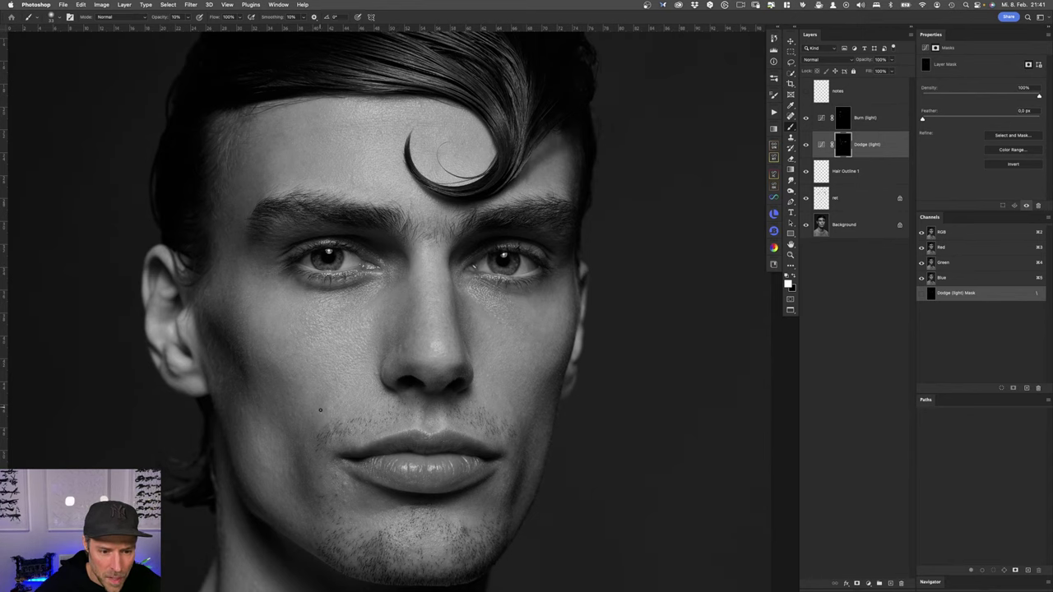
{"action": "mouse_move", "coordinate": [337, 424]}
{"action": "left_mouse_down"}
{"action": "mouse_move", "coordinate": [284, 314]}
{"action": "mouse_move", "coordinate": [294, 317]}
{"action": "left_mouse_up"}
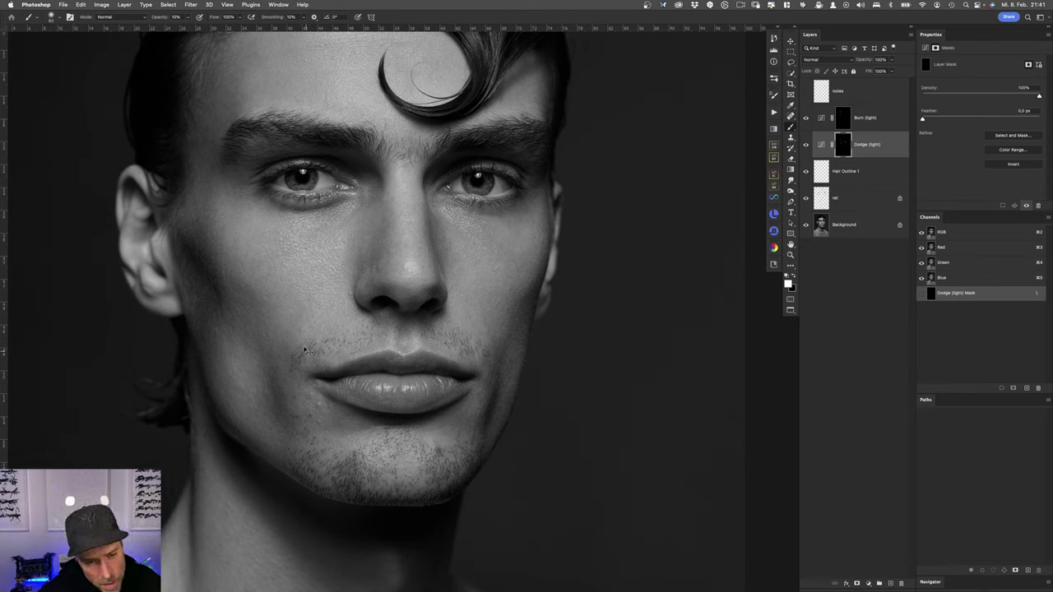
{"action": "key", "text": "alt+bracketright"}
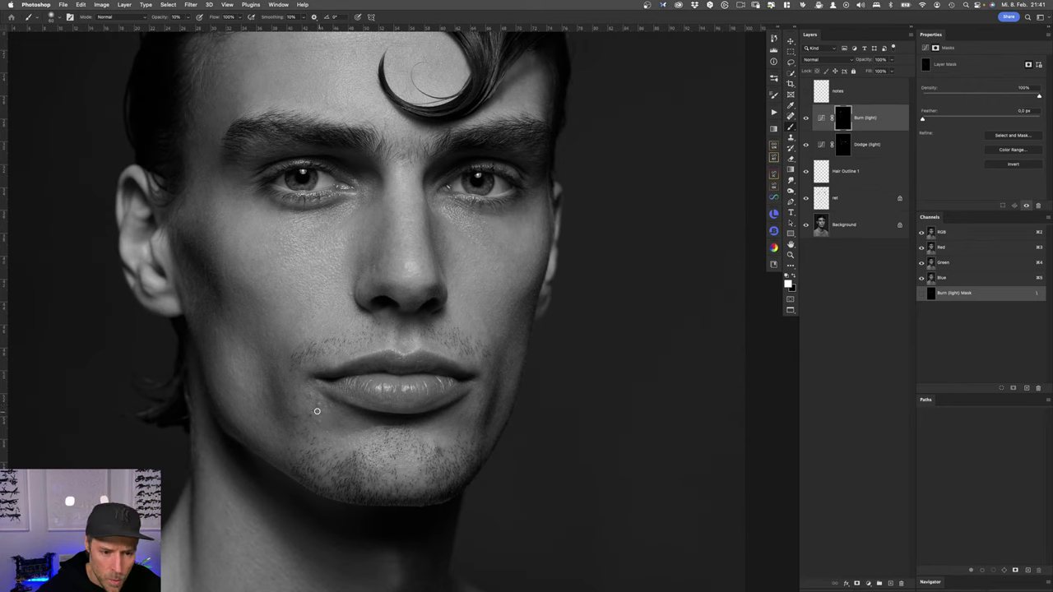
{"action": "key", "text": "super+s"}
{"action": "key", "text": "alt+bracketleft"}
Step: Resize the soft brush, alternate Burn and Dodge (light) strokes around the mouth, and save
{"action": "left_click_drag", "start_coordinate": [319, 402], "coordinate": [319, 399]}
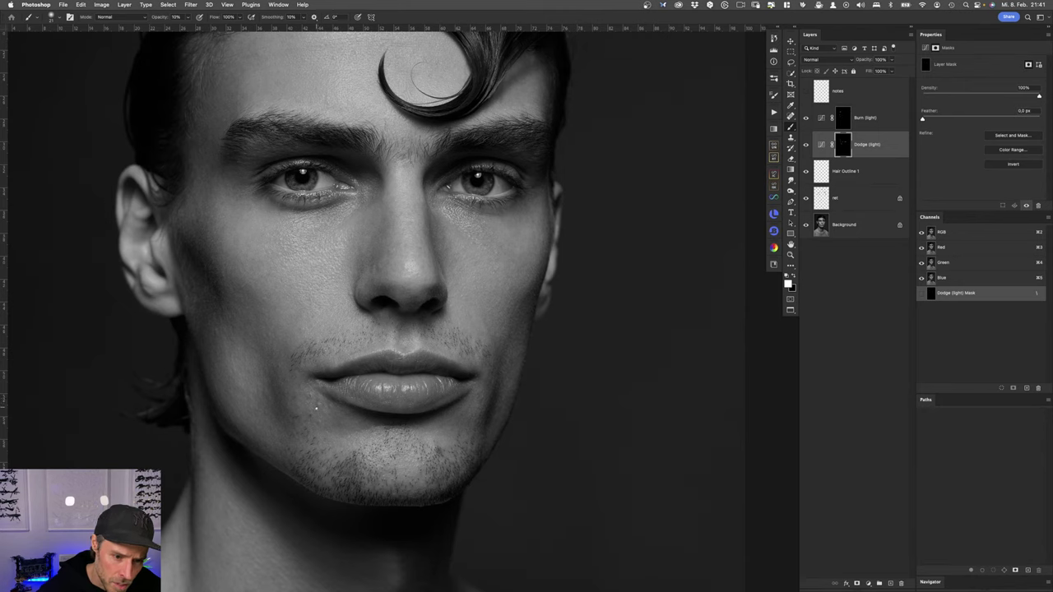
{"action": "left_click_drag", "start_coordinate": [318, 399], "coordinate": [316, 400]}
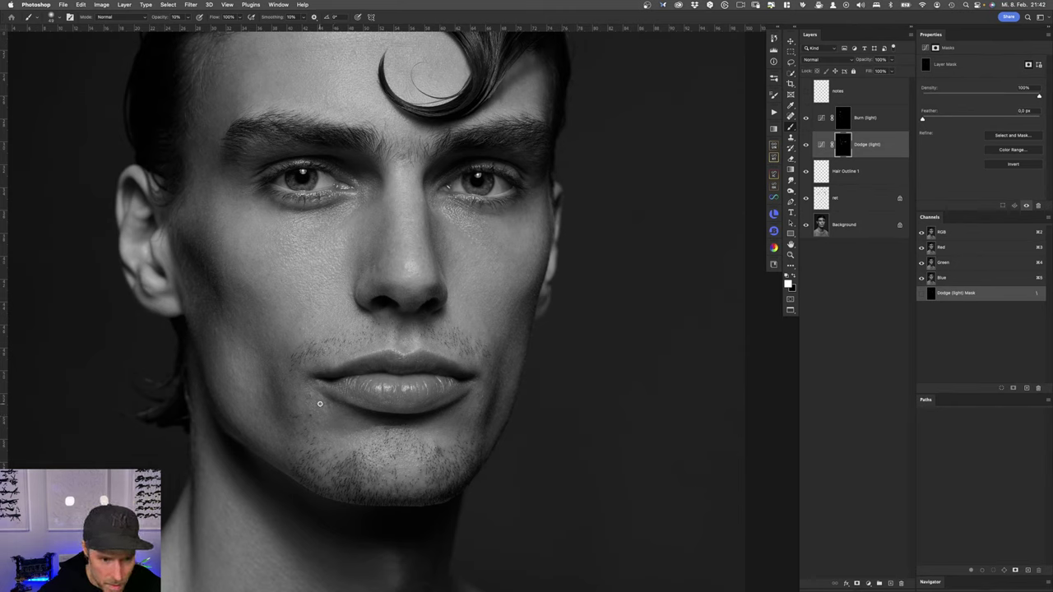
{"action": "key", "text": "alt+bracketright"}
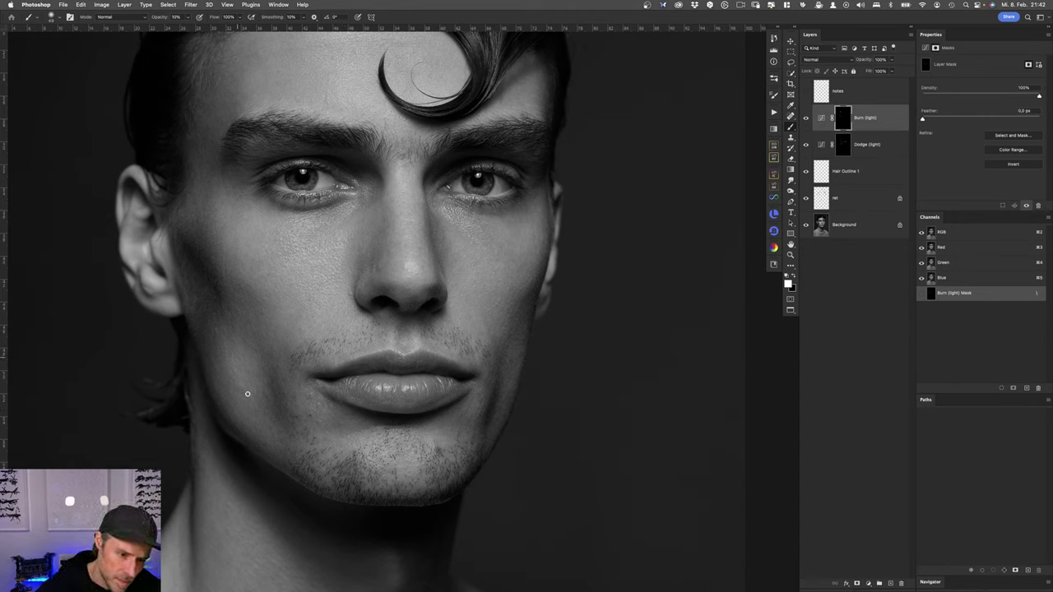
{"action": "key", "text": "alt+bracketleft"}
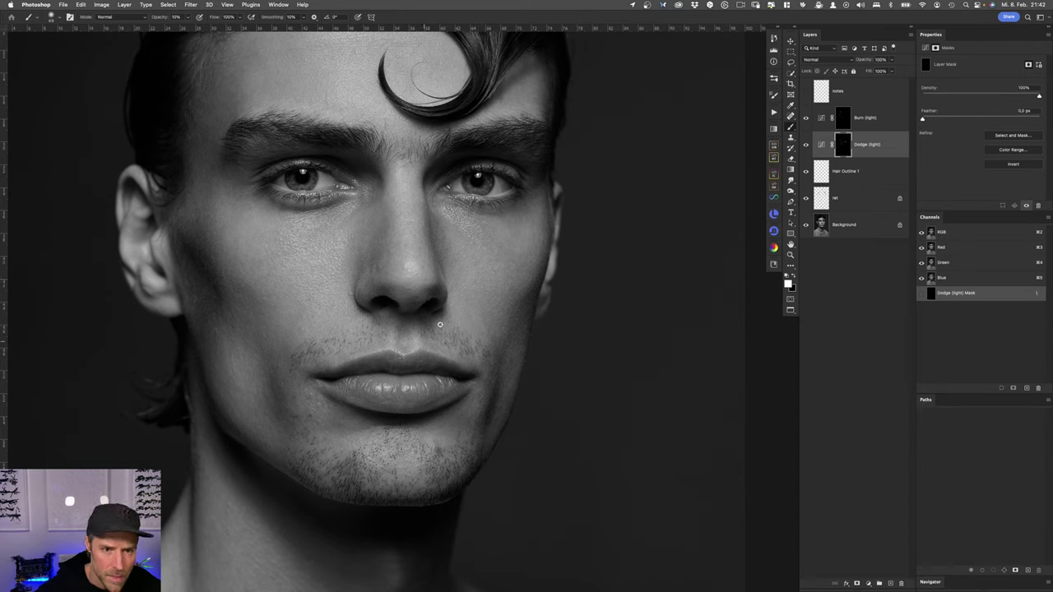
{"action": "key", "text": "super+s"}
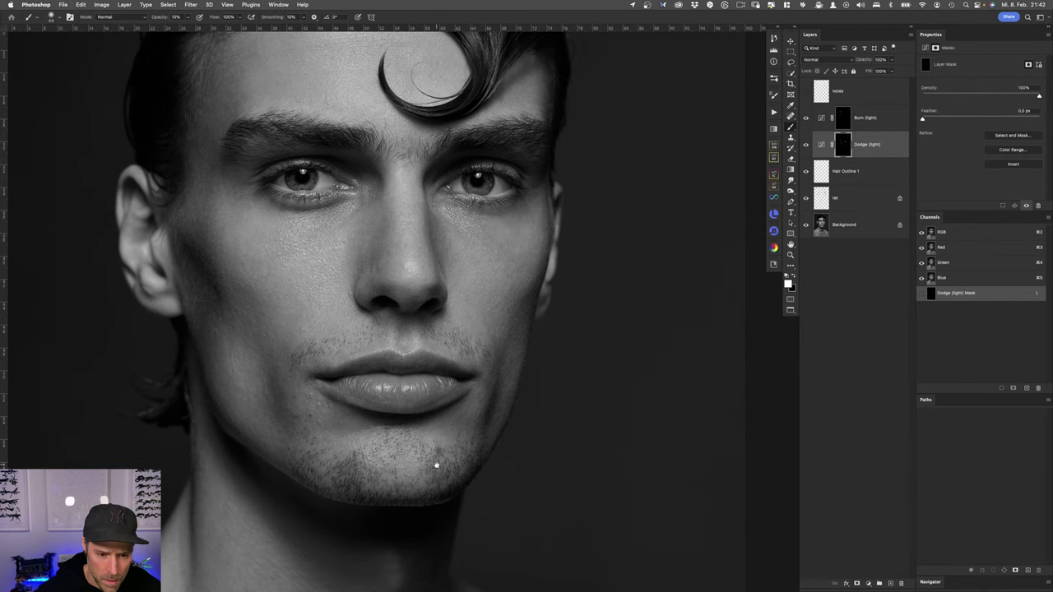
{"action": "scroll", "coordinate": [410, 433], "scroll_direction": "down", "scroll_amount": 3}
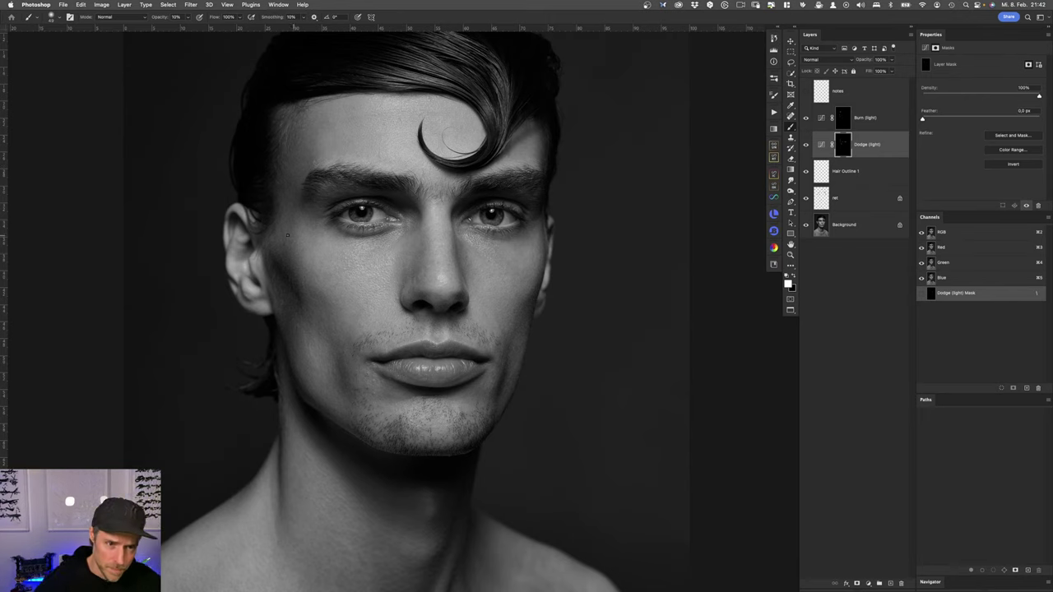
Step: Pan down to show the neck and select the Burn (light) layer
{"action": "left_click_drag", "start_coordinate": [397, 415], "coordinate": [348, 347]}
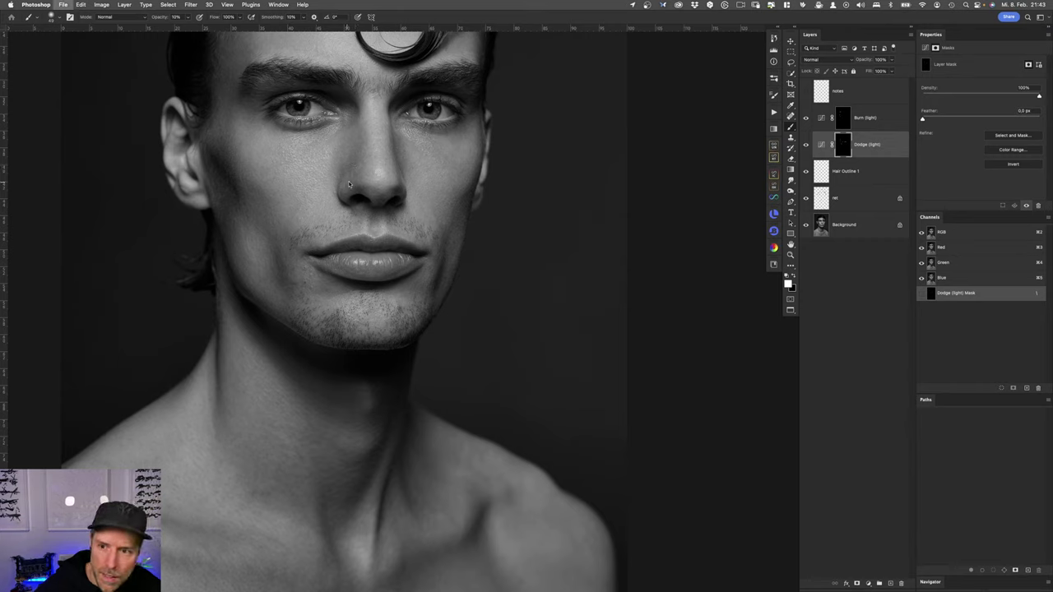
{"action": "key", "text": "alt+bracketright"}
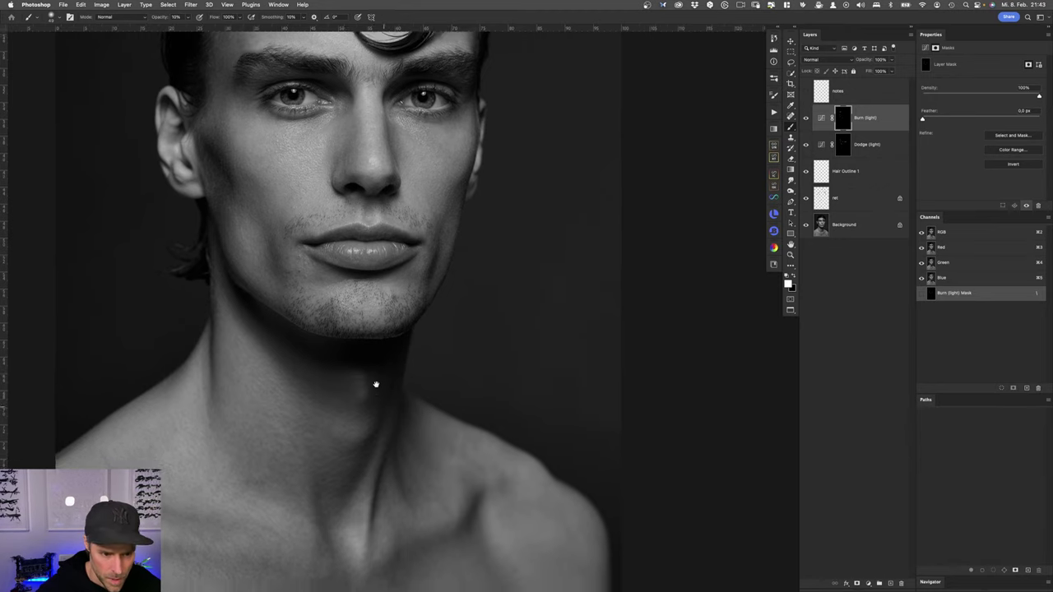
Step: Paint light dodge and burn over the neck and collarbones, then zoom out to the whole face
{"action": "left_click_drag", "start_coordinate": [376, 383], "coordinate": [376, 235]}
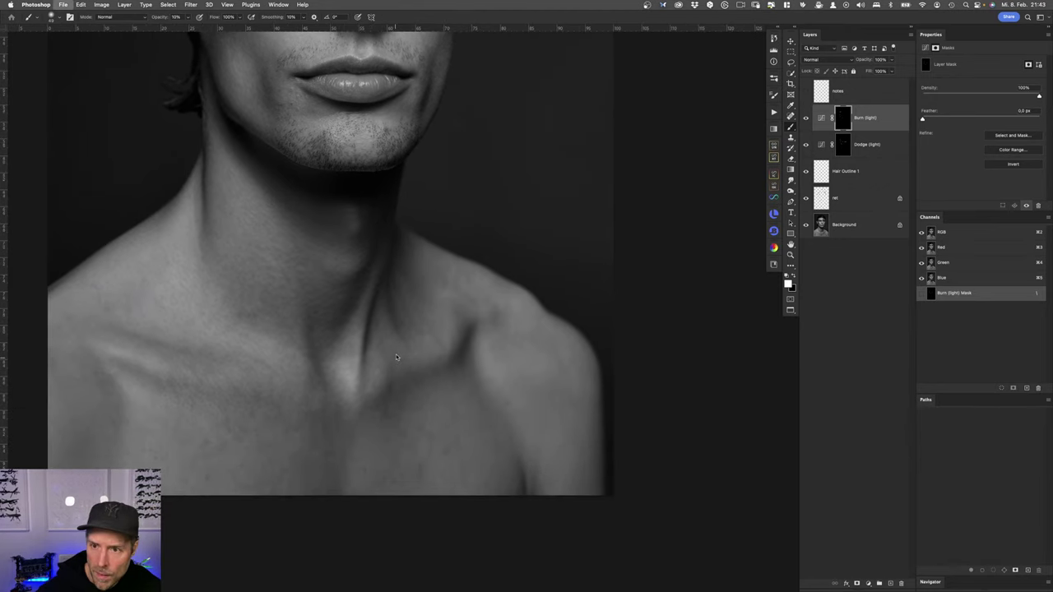
{"action": "key", "text": "alt+bracketleft"}
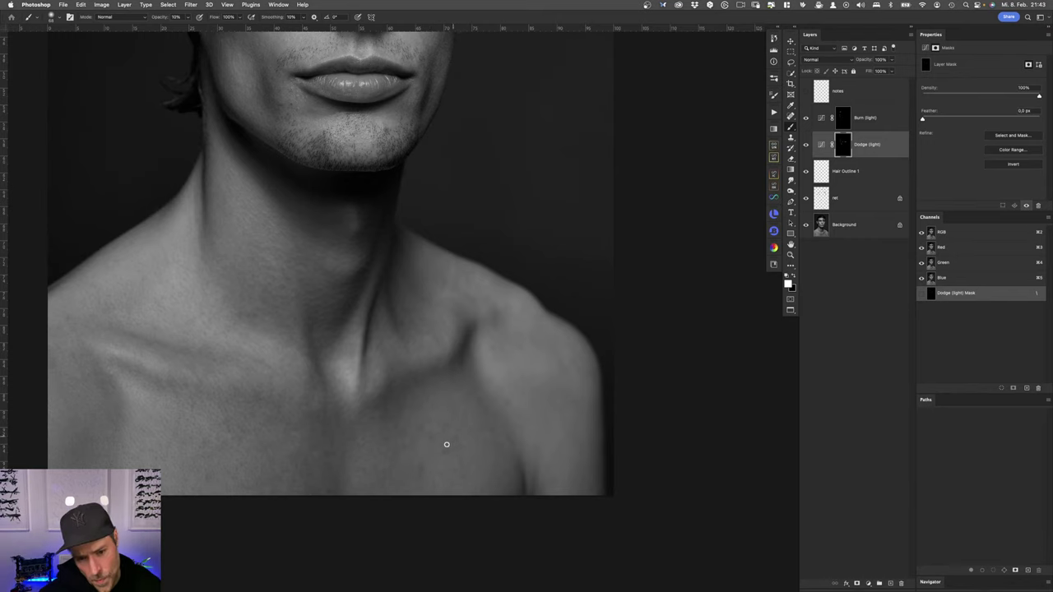
{"action": "key", "text": "alt+bracketright"}
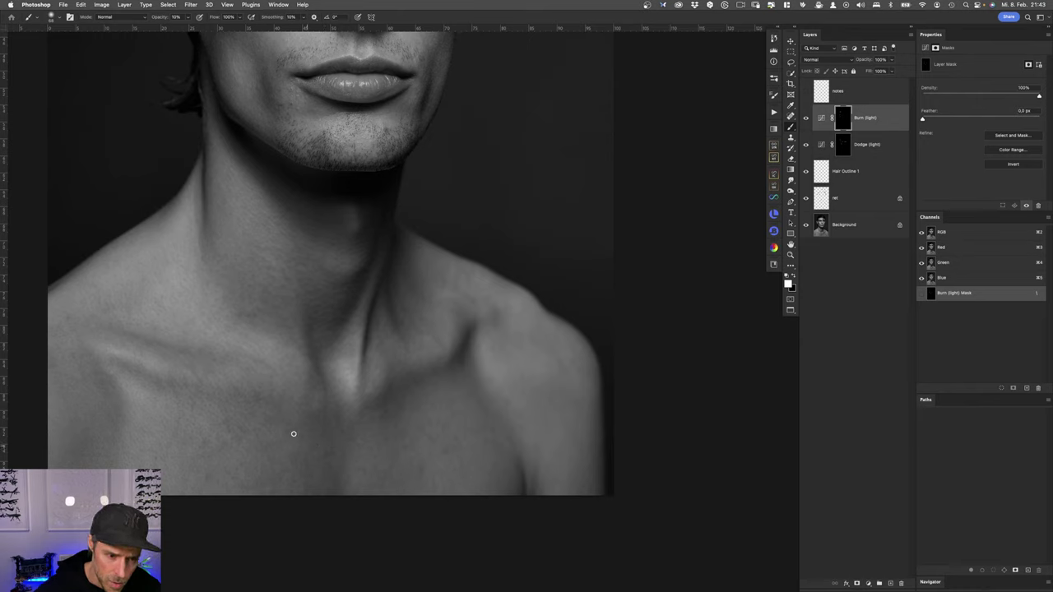
{"action": "key", "text": "alt+bracketleft"}
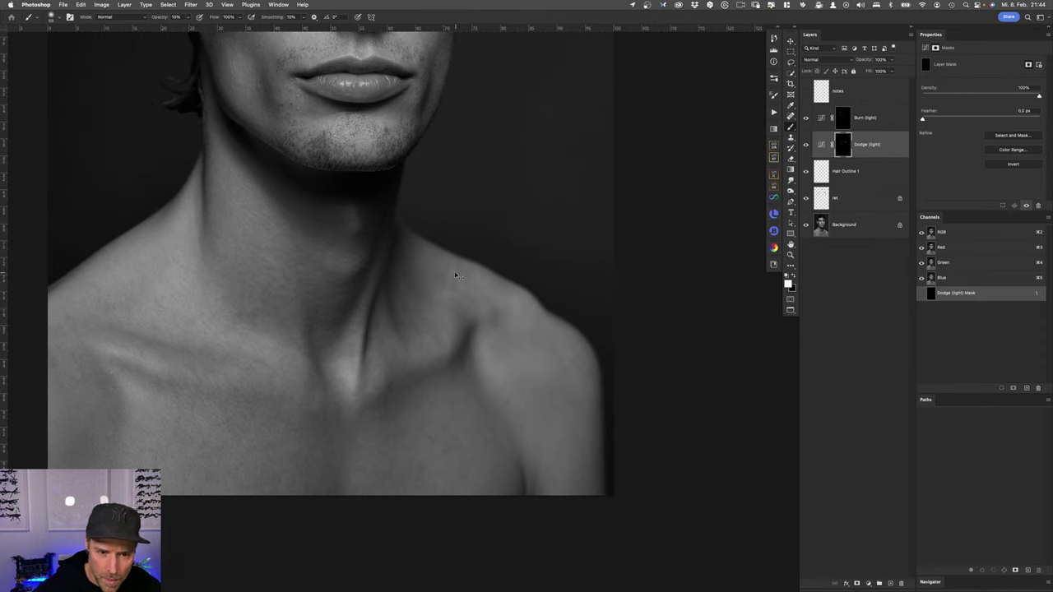
{"action": "key", "text": "alt+bracketright"}
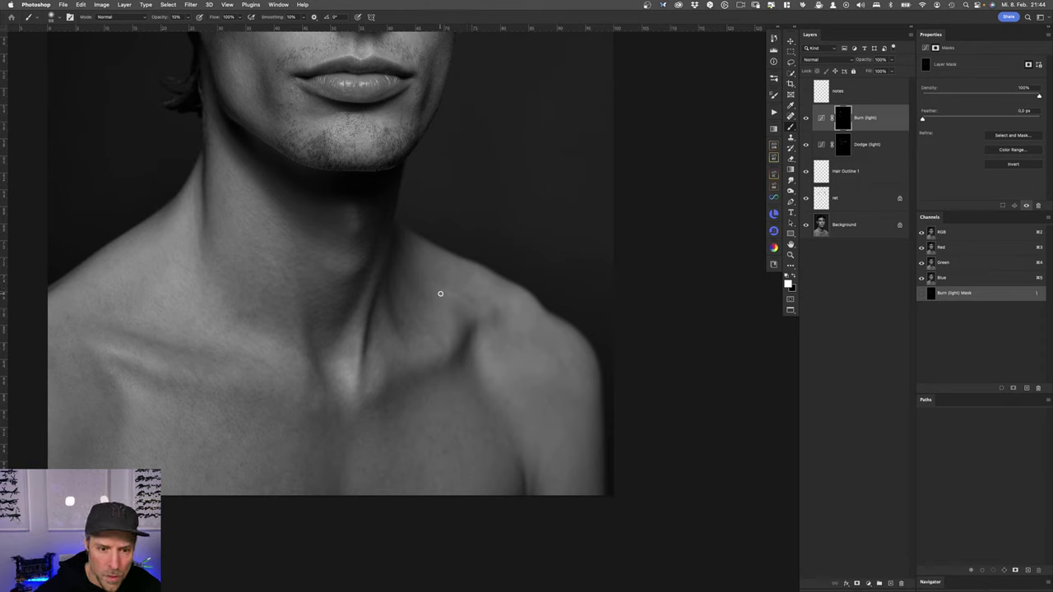
{"action": "key", "text": "alt+bracketleft"}
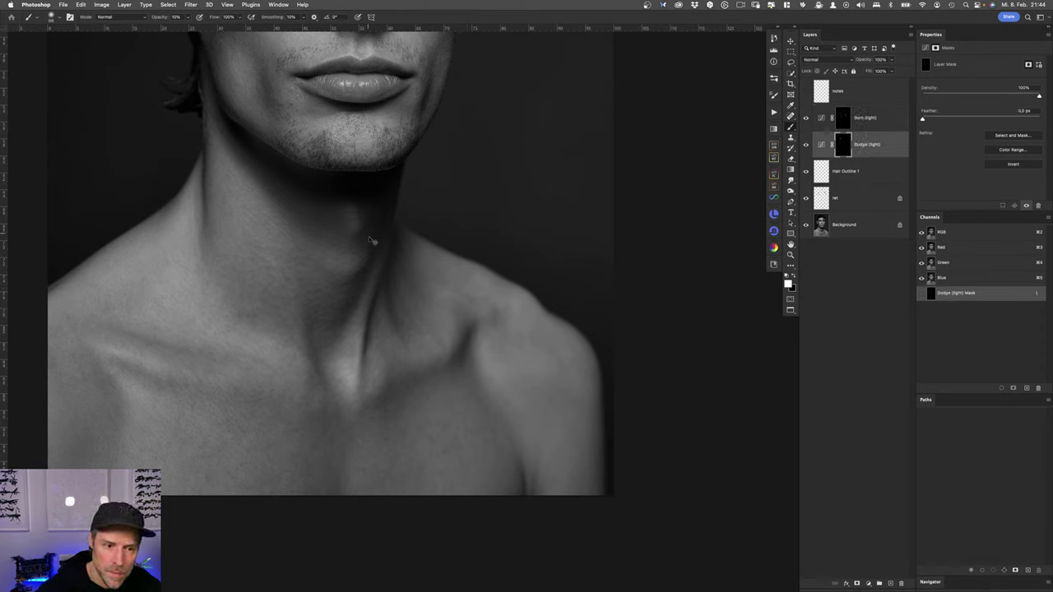
{"action": "key", "text": "alt+bracketright"}
{"action": "key", "text": "super+minus"}
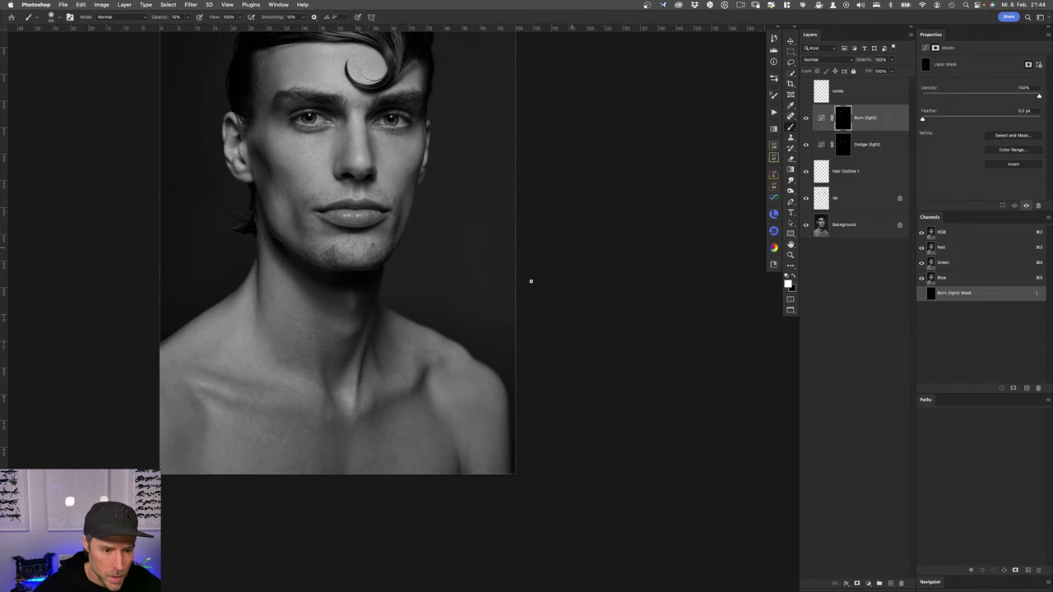
Step: Select the Burn (light) layer and show the Actions panel with the D&B 2 Curves setups
{"action": "key", "text": "alt+bracketleft"}
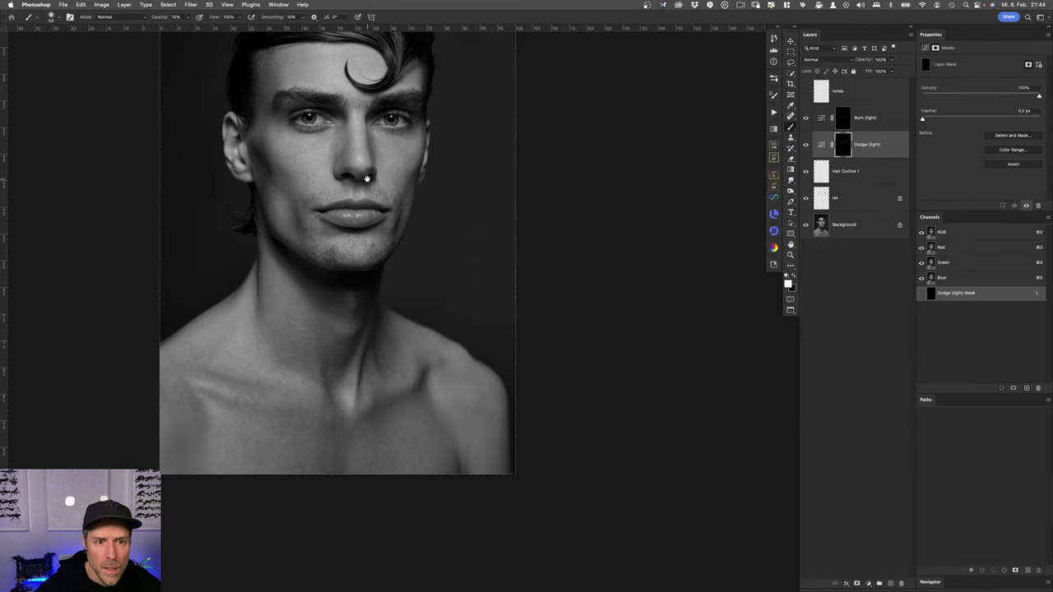
{"action": "scroll", "coordinate": [367, 178], "scroll_direction": "up", "scroll_amount": 3}
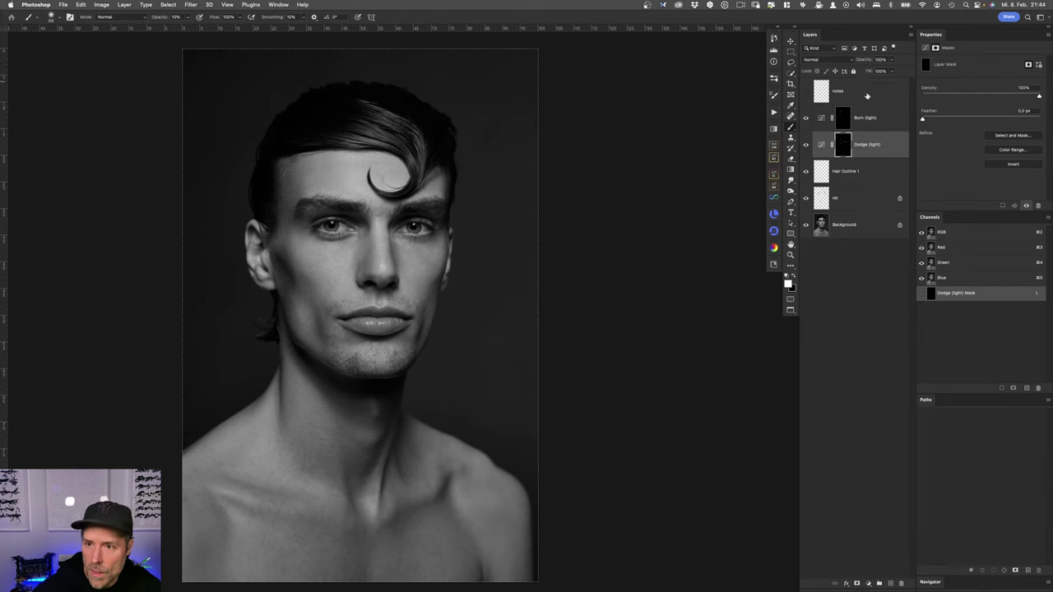
{"action": "left_click", "coordinate": [880, 108]}
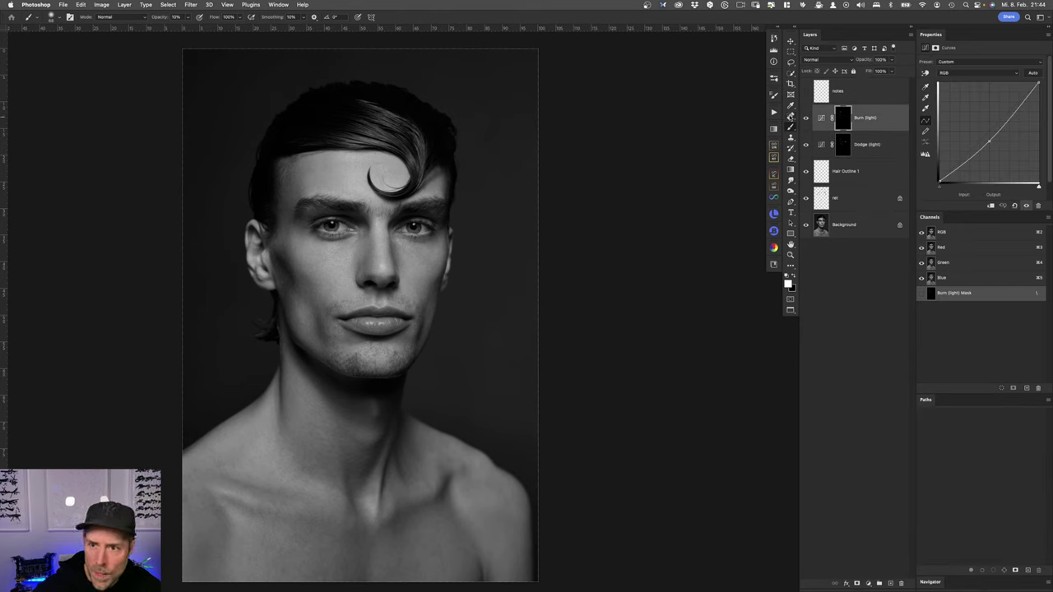
{"action": "left_click", "coordinate": [773, 112]}
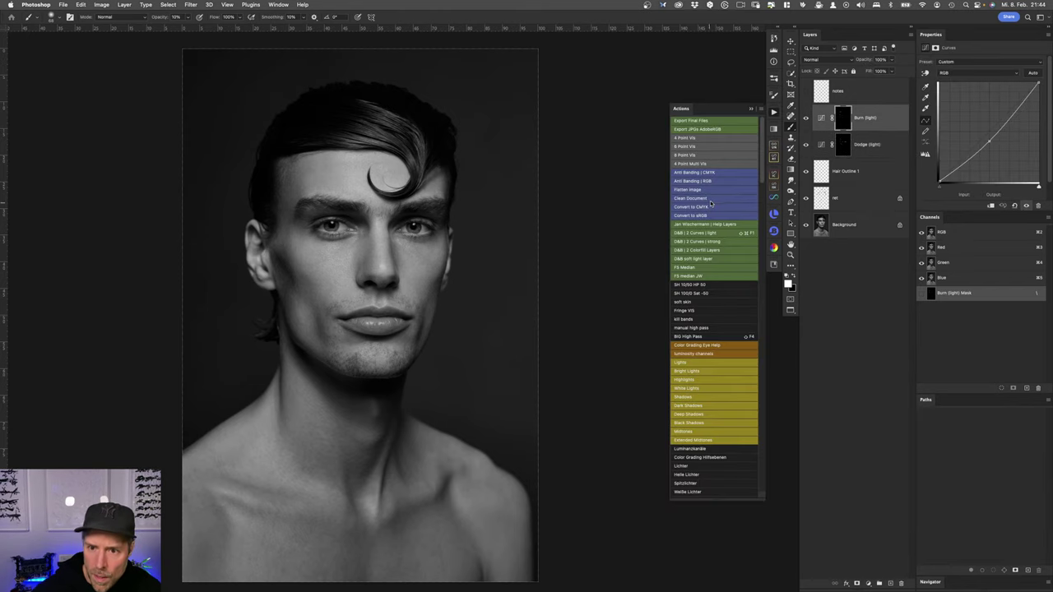
Step: Run the 'D&B | 2 Curves | strong' action, check the new curves, and target the Dodge (strong) mask
{"action": "left_click", "coordinate": [724, 240]}
{"action": "left_click", "coordinate": [750, 110]}
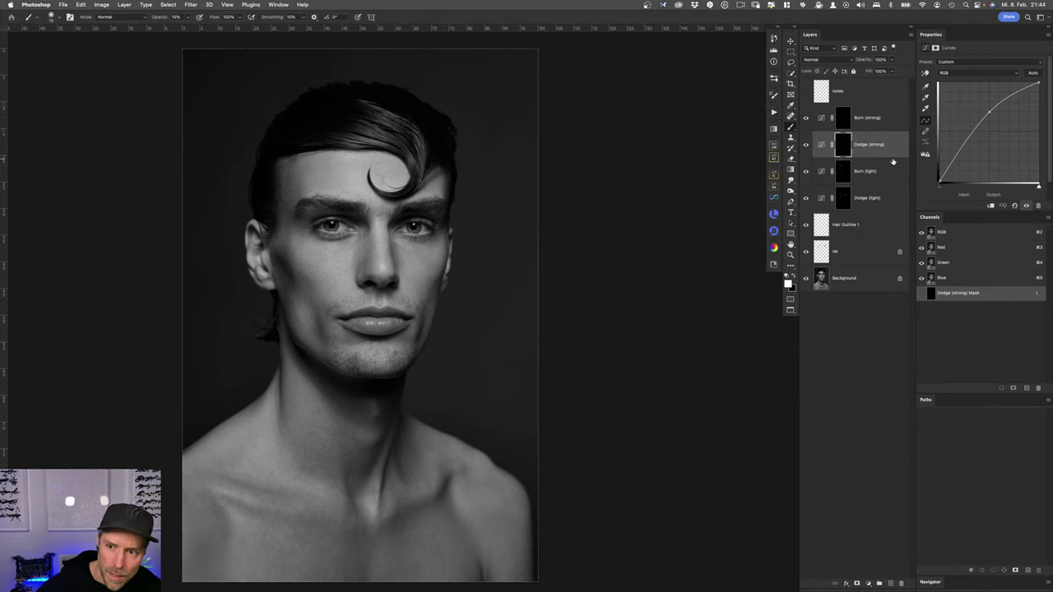
{"action": "left_click", "coordinate": [882, 198]}
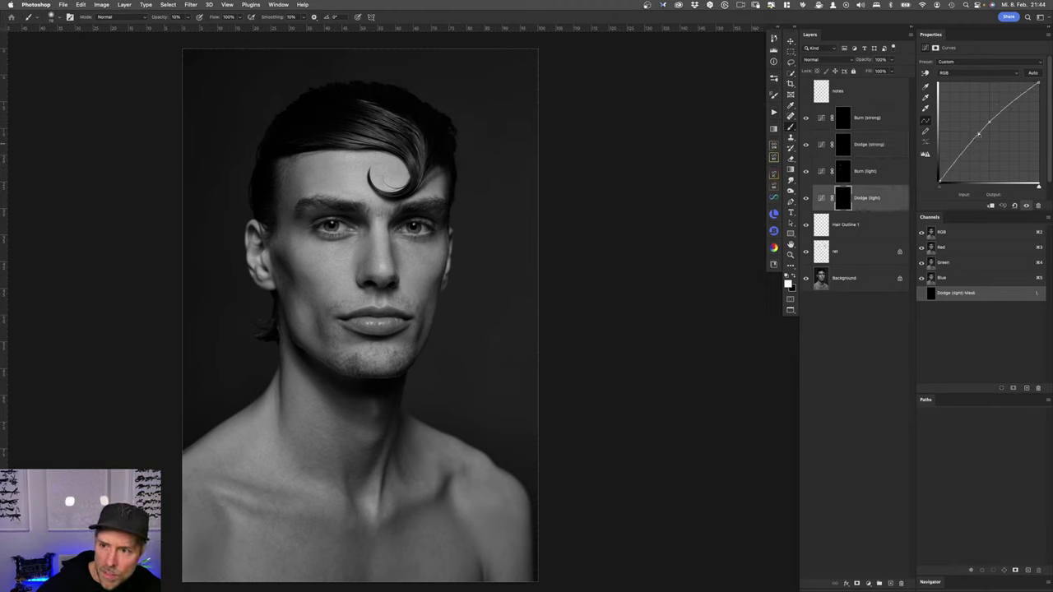
{"action": "left_click", "coordinate": [893, 148]}
{"action": "left_click", "coordinate": [889, 170]}
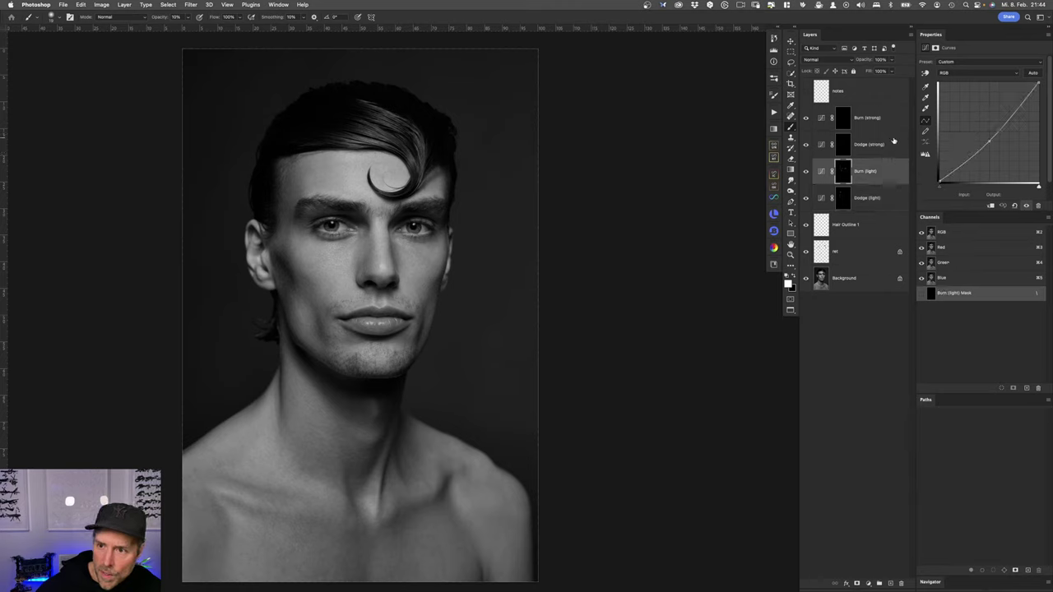
{"action": "left_click", "coordinate": [896, 122]}
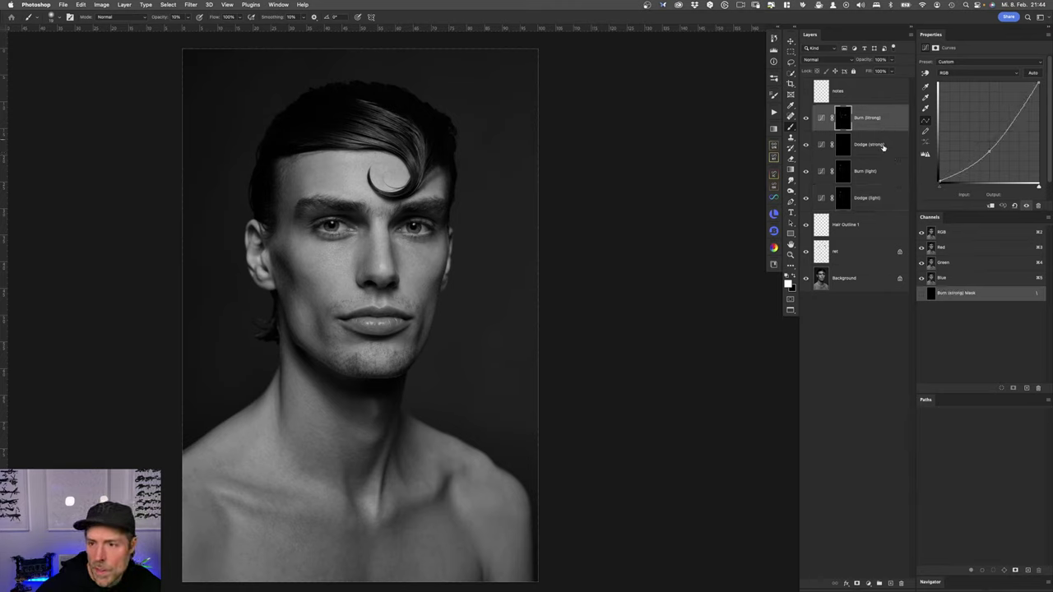
{"action": "left_click", "coordinate": [842, 145]}
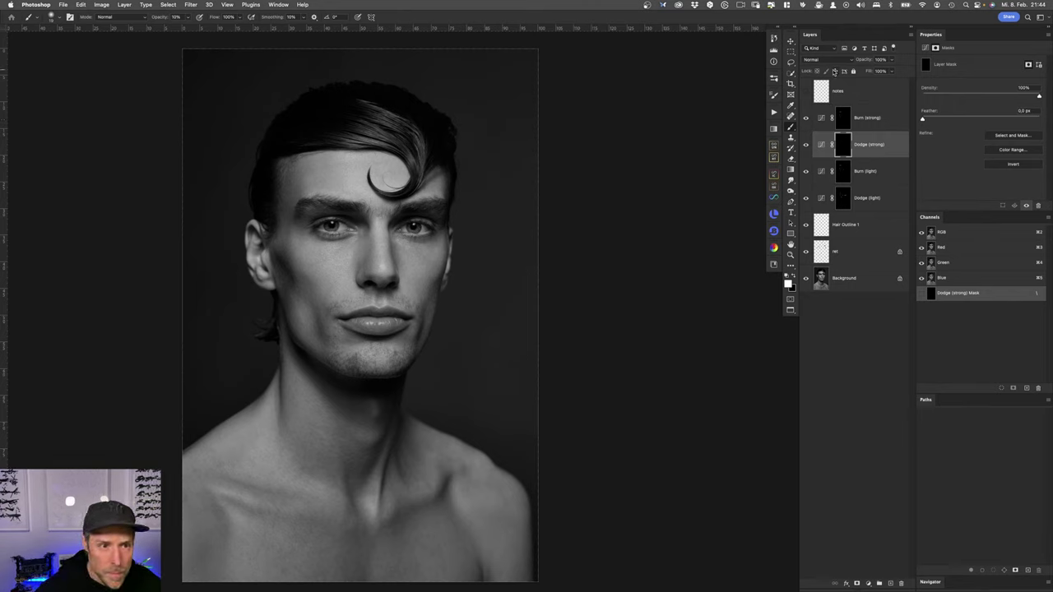
Step: At 20% brush opacity, burn the jaw, chin and neck on the Burn (strong) mask
{"action": "key", "text": "2"}
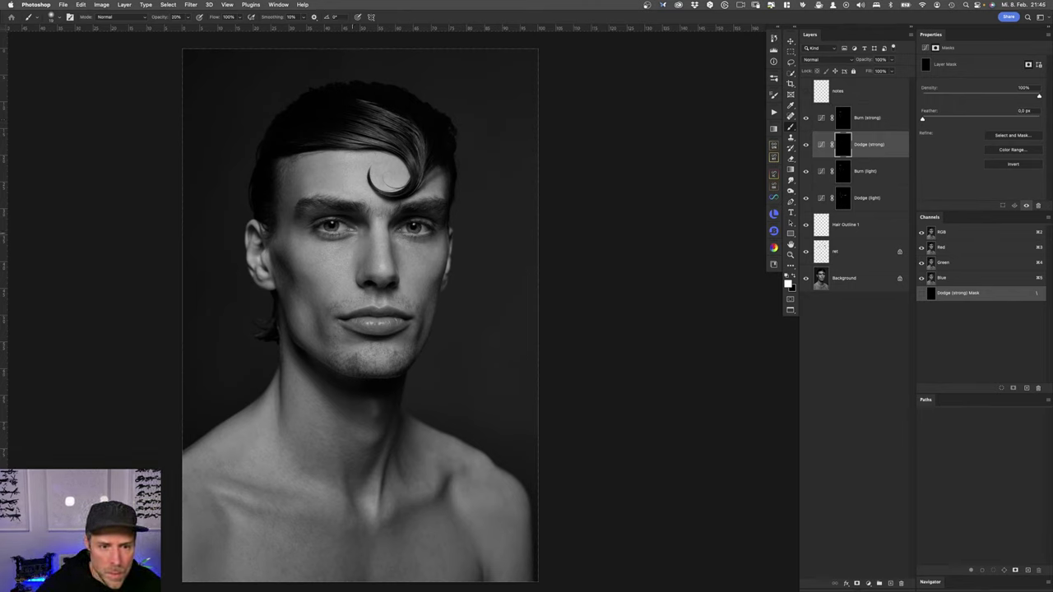
{"action": "left_click_drag", "start_coordinate": [369, 238], "coordinate": [376, 231]}
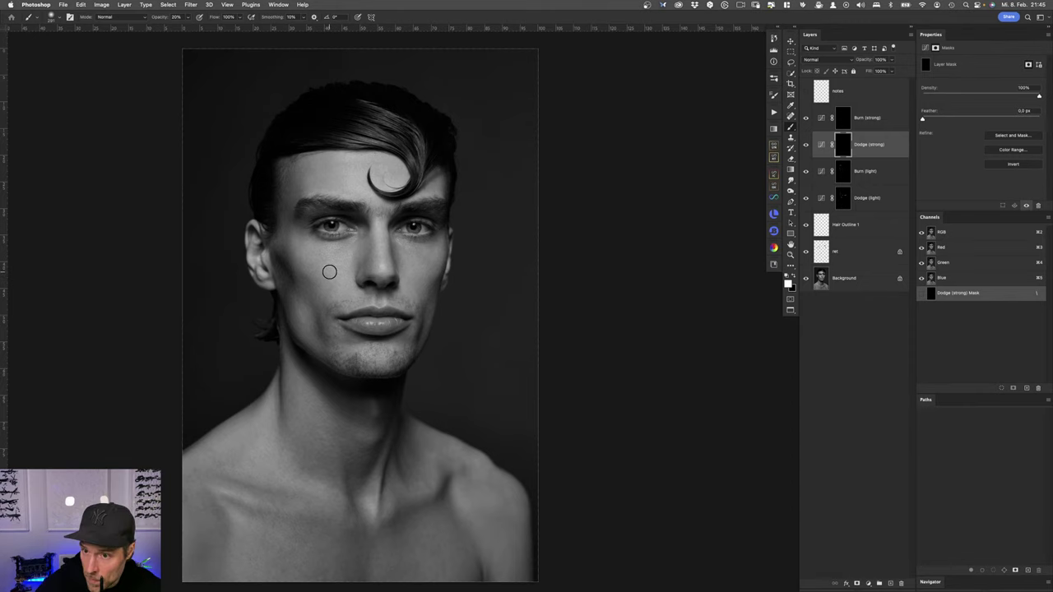
{"action": "key", "text": "alt+bracketright"}
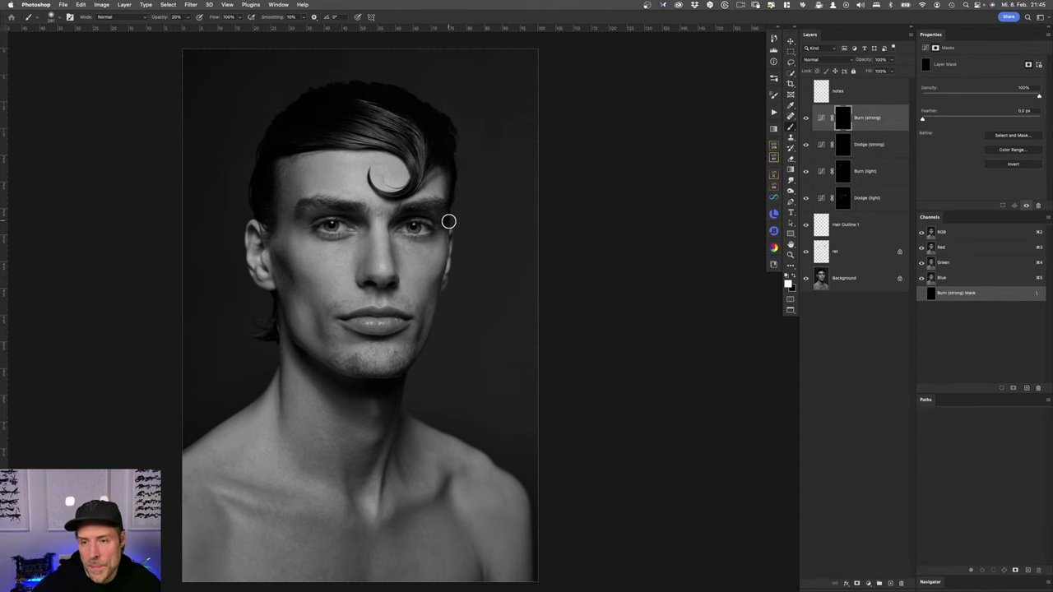
{"action": "left_click_drag", "start_coordinate": [319, 368], "coordinate": [322, 370]}
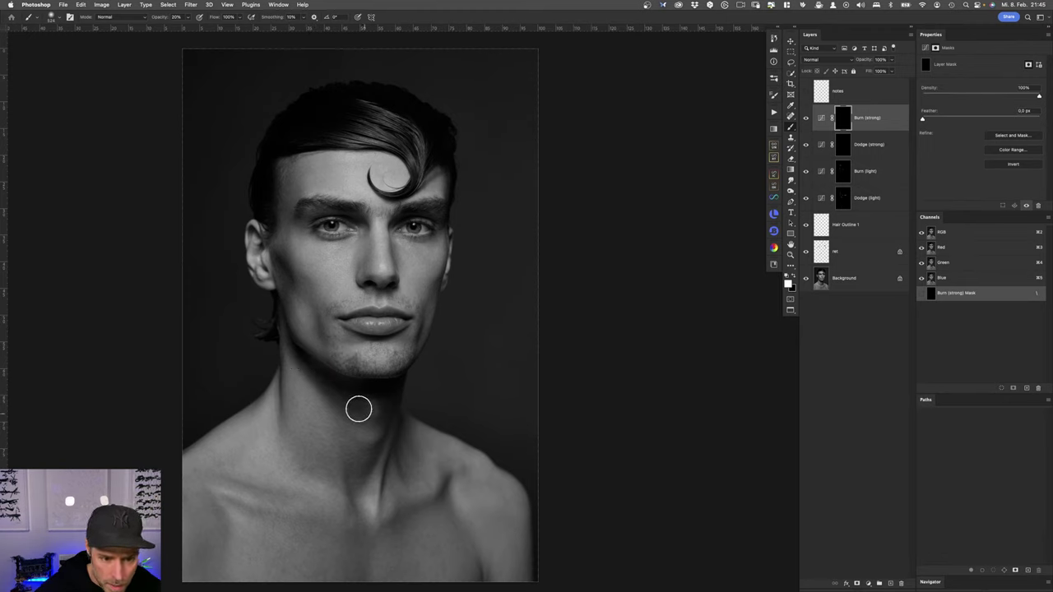
{"action": "mouse_move", "coordinate": [284, 321]}
{"action": "left_mouse_down"}
{"action": "mouse_move", "coordinate": [321, 364]}
{"action": "mouse_move", "coordinate": [367, 386]}
{"action": "mouse_move", "coordinate": [289, 347]}
{"action": "mouse_move", "coordinate": [316, 370]}
{"action": "mouse_move", "coordinate": [411, 388]}
{"action": "mouse_move", "coordinate": [405, 413]}
{"action": "left_mouse_up"}
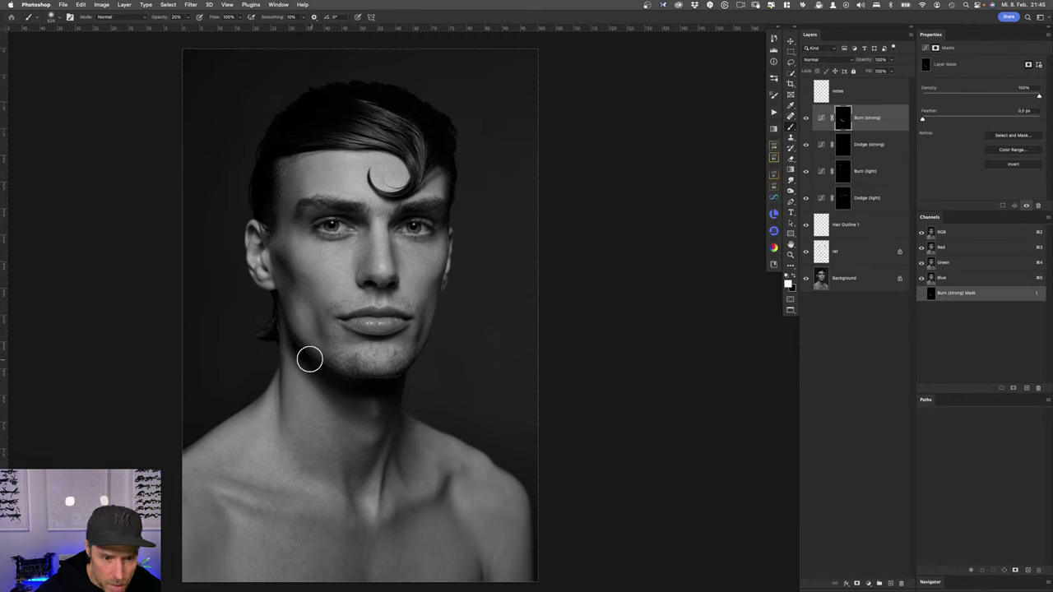
{"action": "mouse_move", "coordinate": [357, 446]}
{"action": "left_mouse_down"}
{"action": "mouse_move", "coordinate": [345, 446]}
{"action": "mouse_move", "coordinate": [387, 447]}
{"action": "left_mouse_up"}
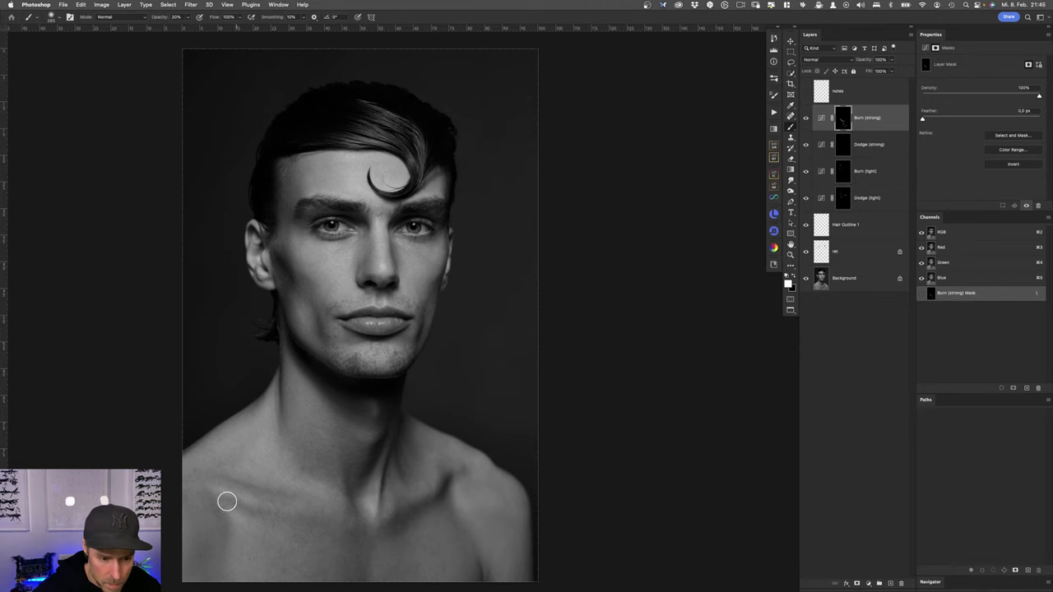
Step: Dodge the face on the Dodge (strong) mask, switching to Burn (strong) for the brows
{"action": "key", "text": "alt+bracketleft"}
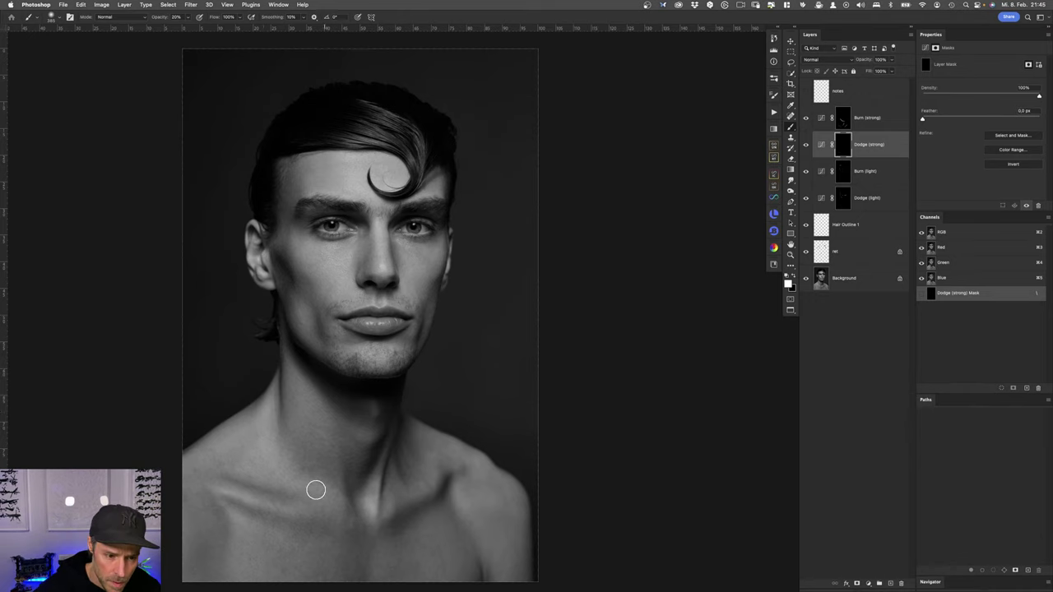
{"action": "left_click_drag", "start_coordinate": [352, 339], "coordinate": [357, 339]}
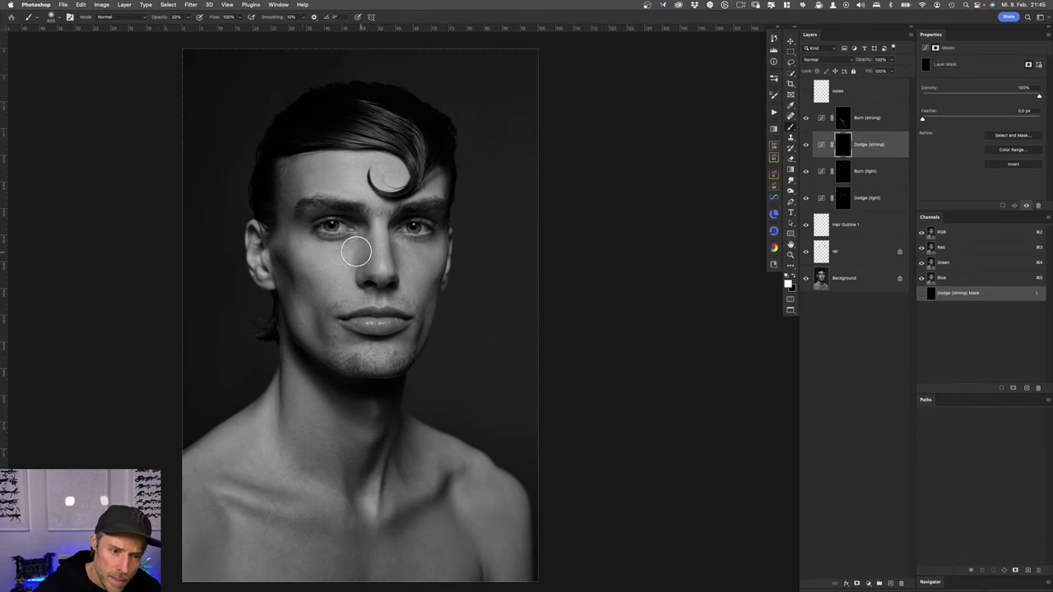
{"action": "mouse_move", "coordinate": [356, 194]}
{"action": "left_mouse_down"}
{"action": "mouse_move", "coordinate": [374, 176]}
{"action": "mouse_move", "coordinate": [352, 176]}
{"action": "left_mouse_up"}
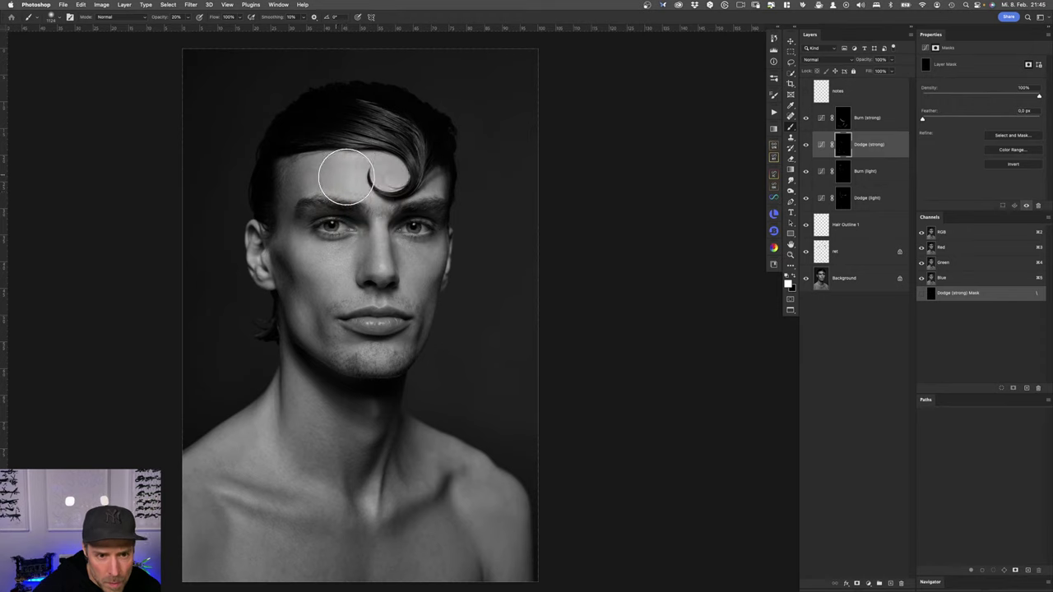
{"action": "left_click_drag", "start_coordinate": [378, 236], "coordinate": [362, 236]}
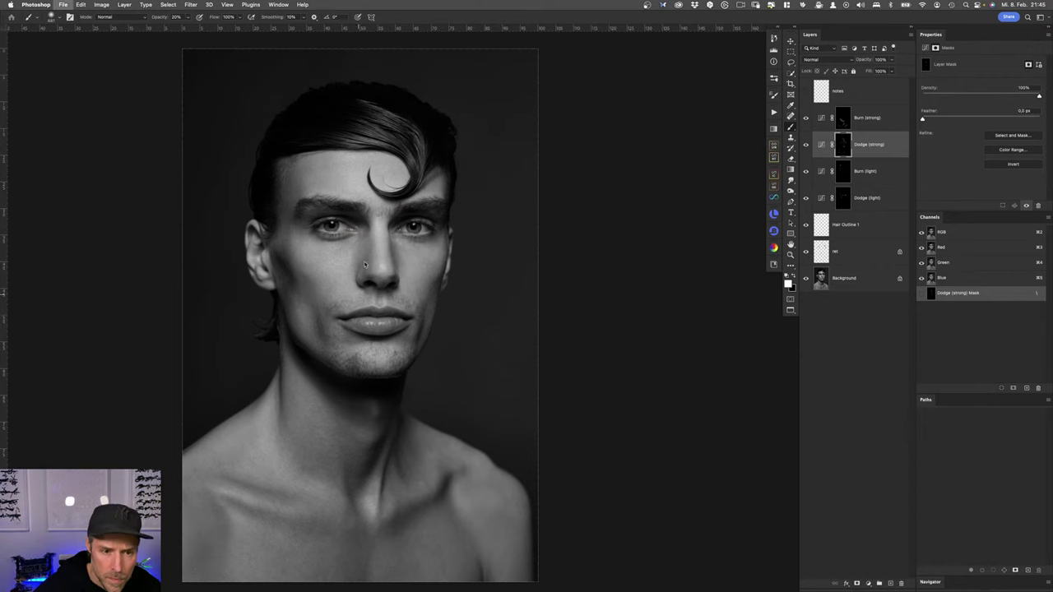
{"action": "key", "text": "alt+bracketright"}
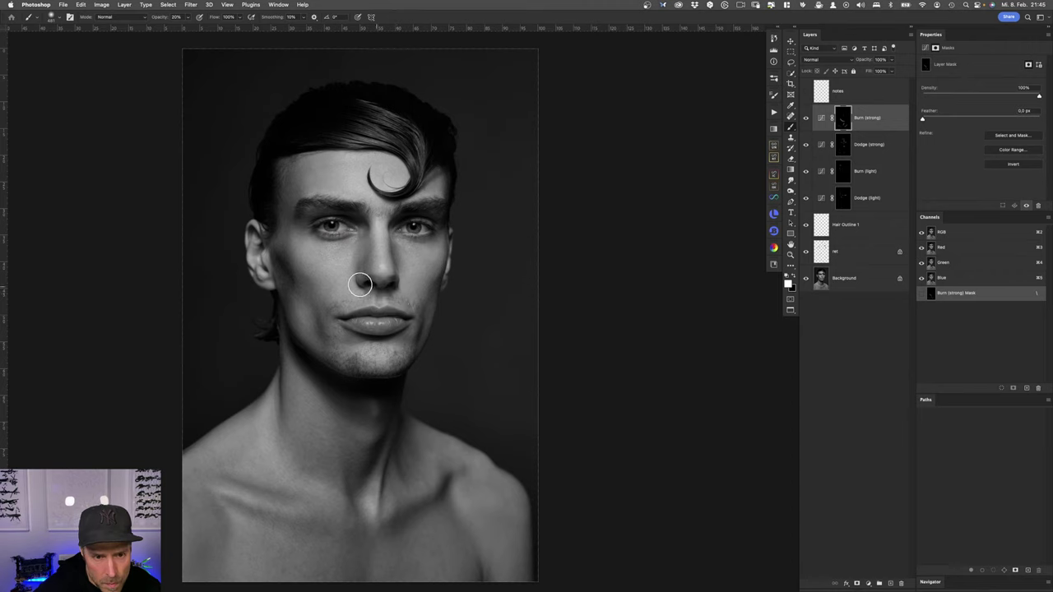
{"action": "key", "text": "alt+bracketleft"}
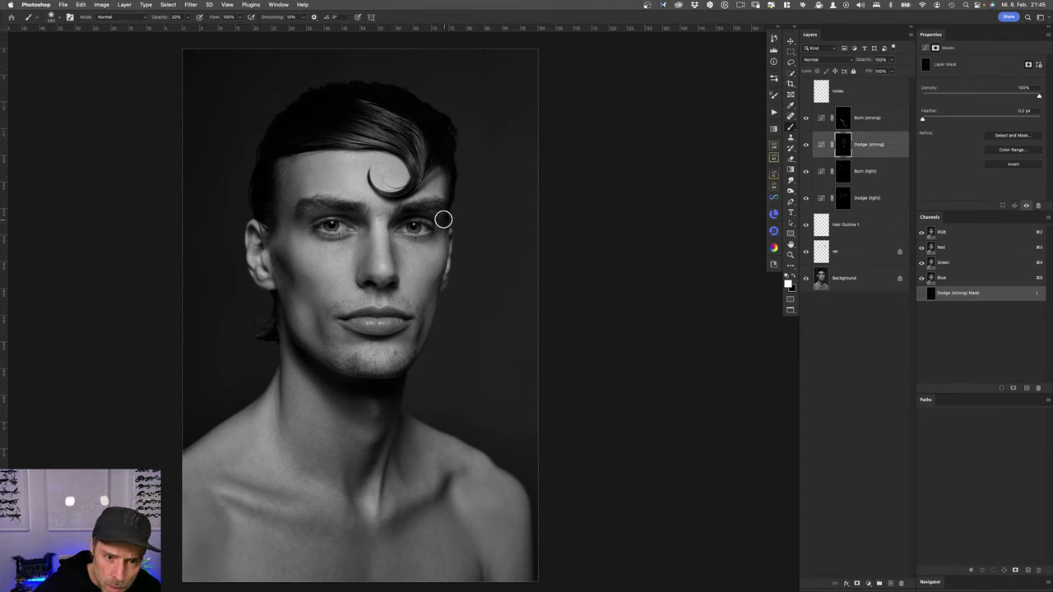
{"action": "key", "text": "alt+bracketright"}
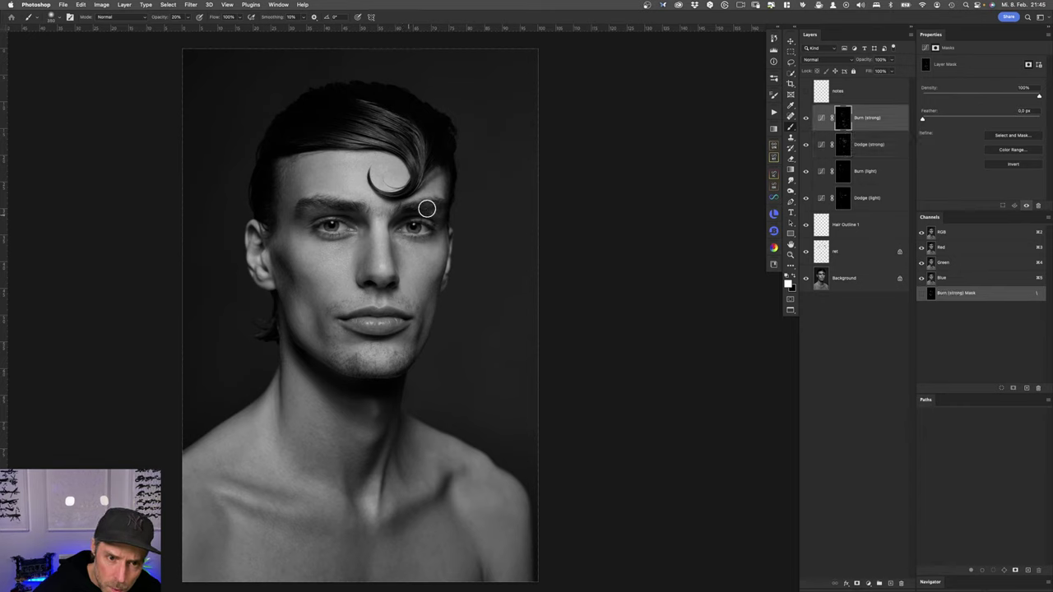
{"action": "left_click_drag", "start_coordinate": [326, 210], "coordinate": [319, 211], "text": "ctrl+alt"}
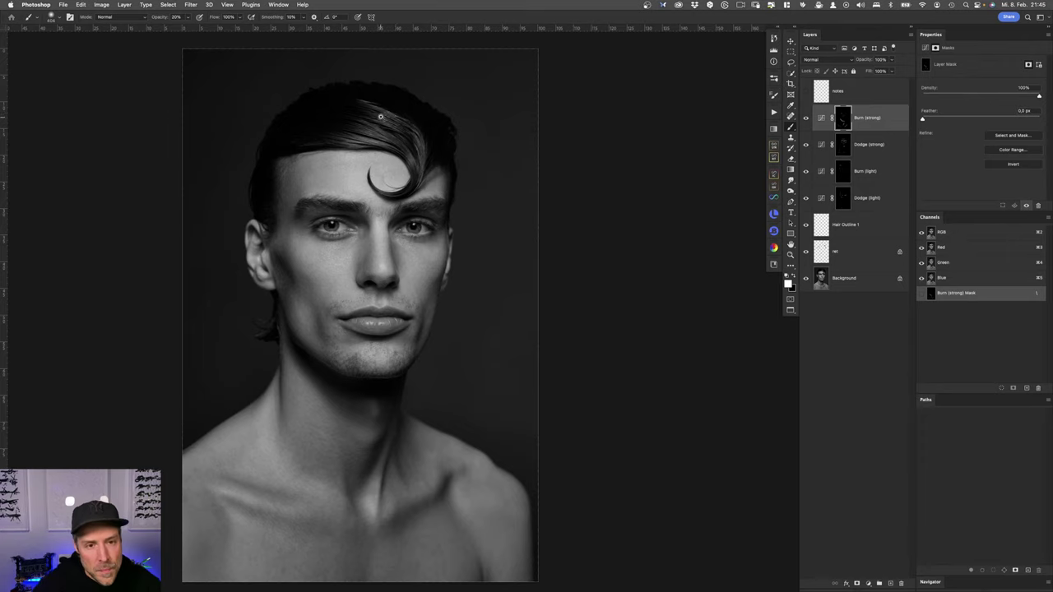
Step: Dodge the hair on the Dodge (strong) mask and save the file
{"action": "scroll", "coordinate": [395, 126], "scroll_direction": "up", "scroll_amount": 1}
{"action": "scroll", "coordinate": [395, 126], "scroll_direction": "up", "scroll_amount": 1}
{"action": "scroll", "coordinate": [394, 120], "scroll_direction": "up", "scroll_amount": 2}
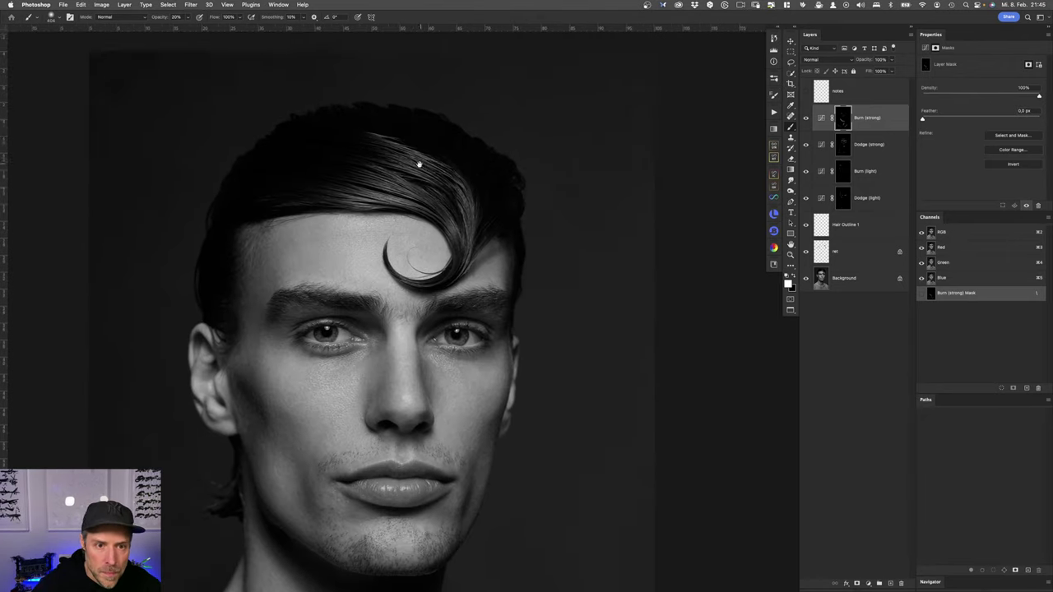
{"action": "left_click_drag", "start_coordinate": [418, 167], "coordinate": [407, 164], "text": "ctrl+alt"}
{"action": "key", "text": "alt+bracketleft"}
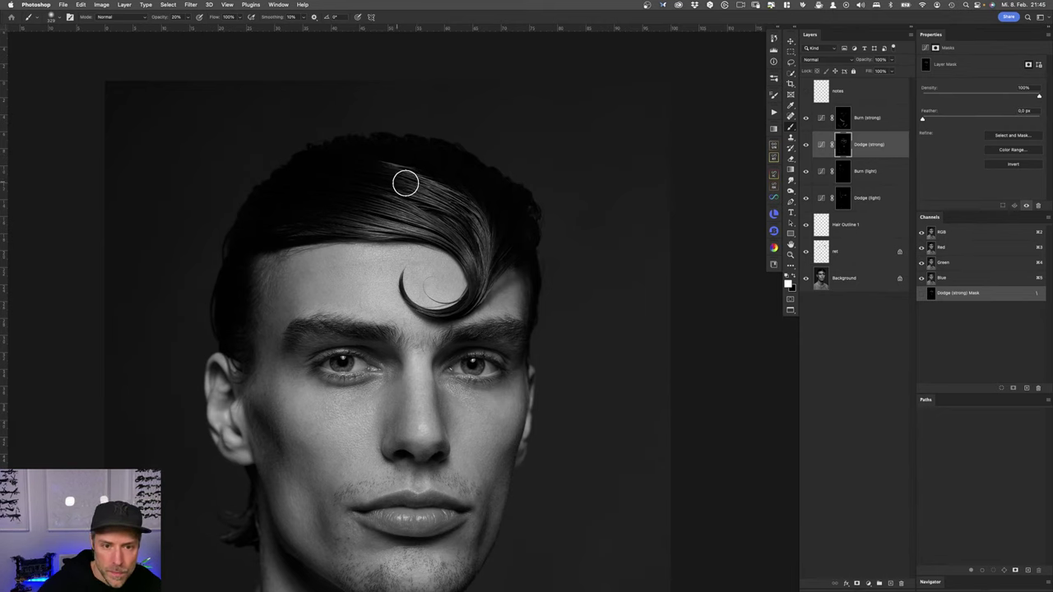
{"action": "left_click_drag", "start_coordinate": [465, 227], "coordinate": [444, 205], "text": "ctrl+alt"}
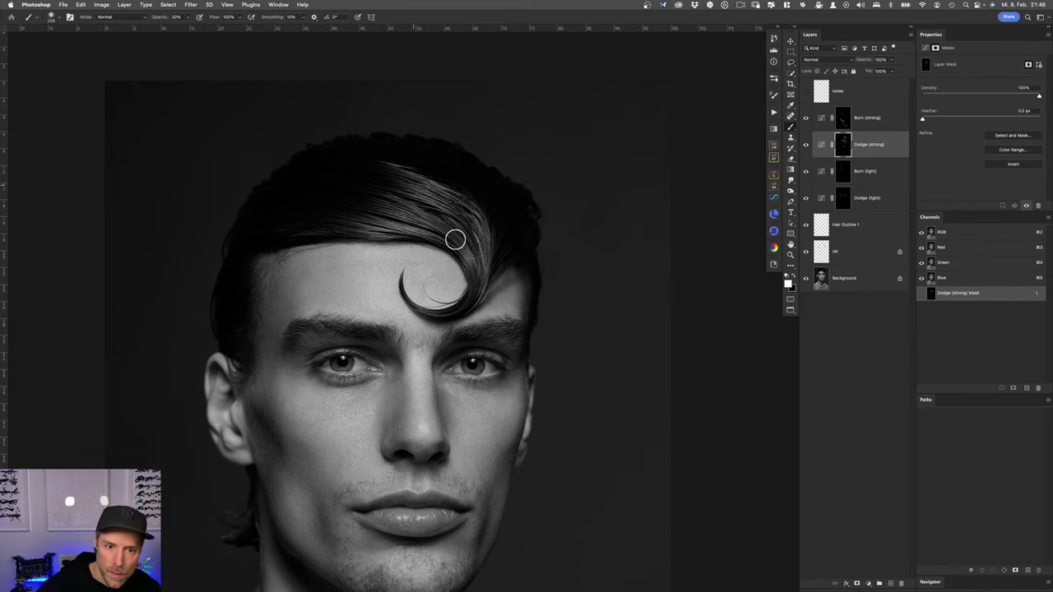
{"action": "key", "text": "bracketright"}
{"action": "key", "text": "bracketright"}
{"action": "key", "text": "bracketright"}
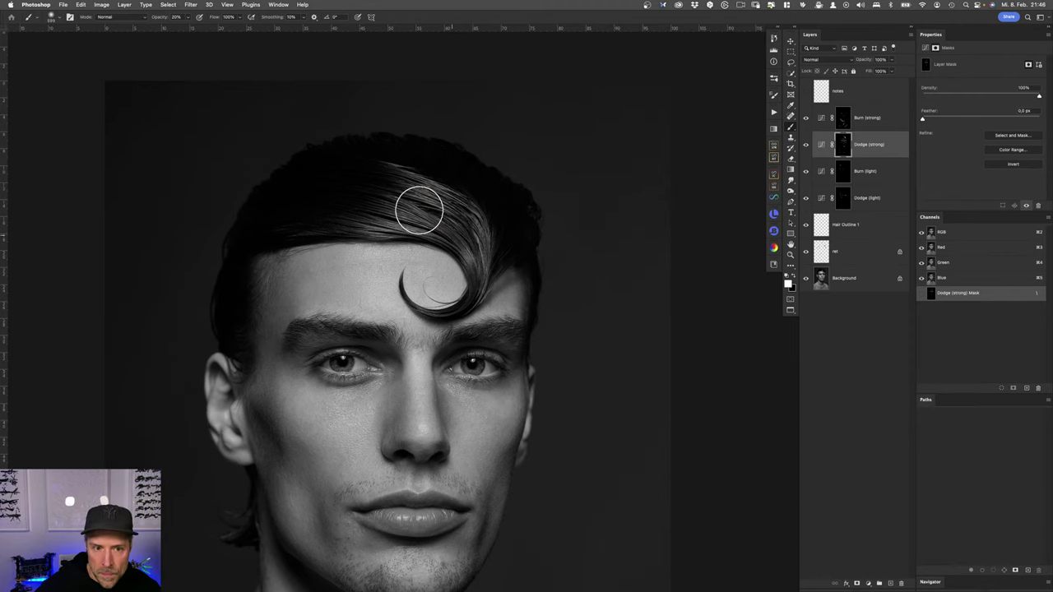
{"action": "key", "text": "super+s"}
Step: Burn detail into the hair on the Burn (strong) mask with a small brush
{"action": "key", "text": "alt+bracketright"}
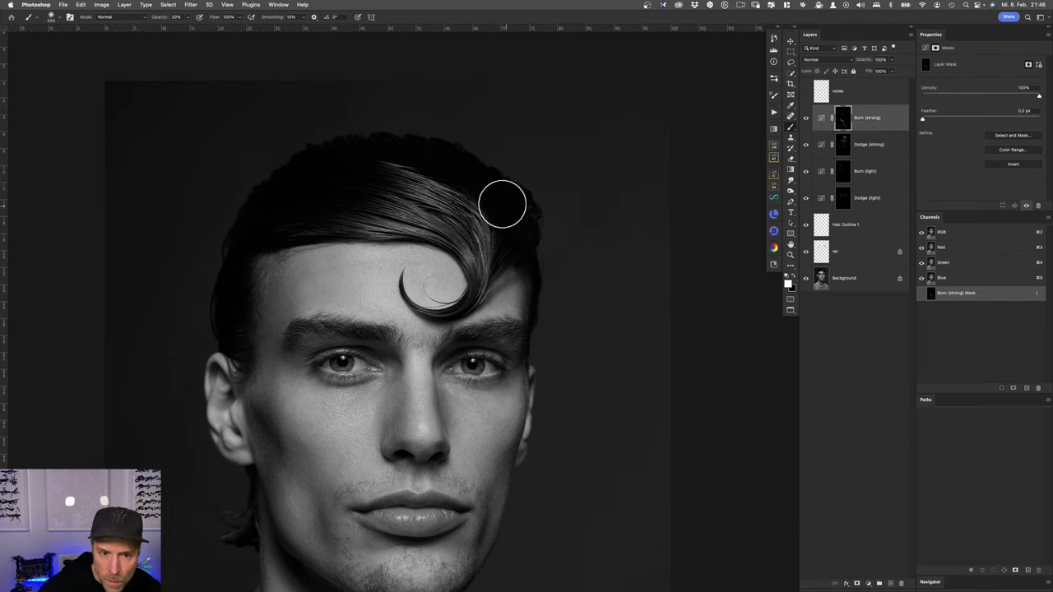
{"action": "mouse_move", "coordinate": [473, 204]}
{"action": "left_mouse_down"}
{"action": "mouse_move", "coordinate": [491, 206]}
{"action": "mouse_move", "coordinate": [474, 209]}
{"action": "left_mouse_up"}
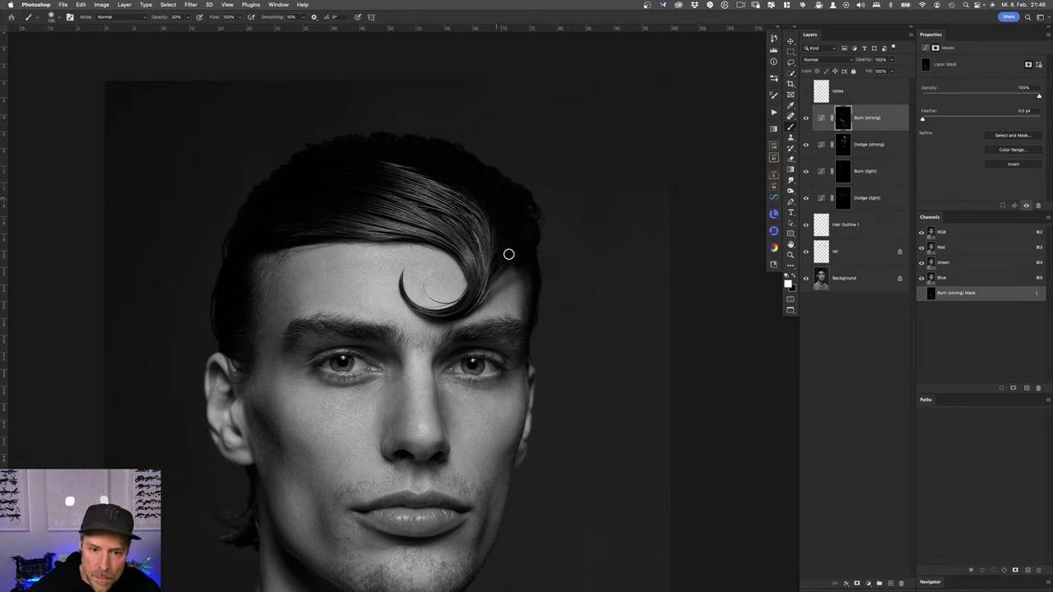
{"action": "left_click_drag", "start_coordinate": [482, 240], "coordinate": [478, 238]}
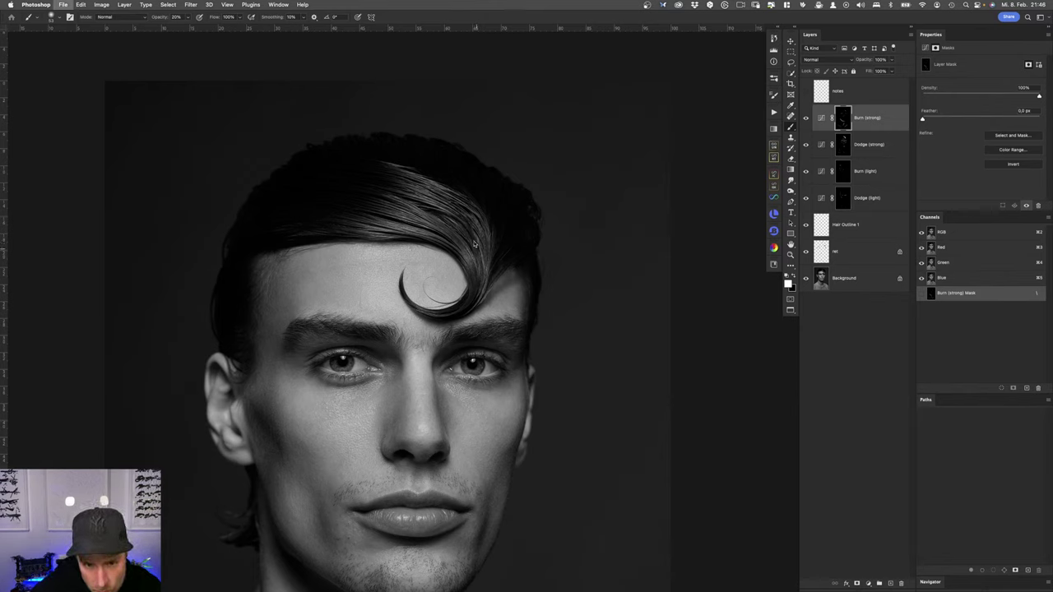
{"action": "key", "text": "alt+bracketleft"}
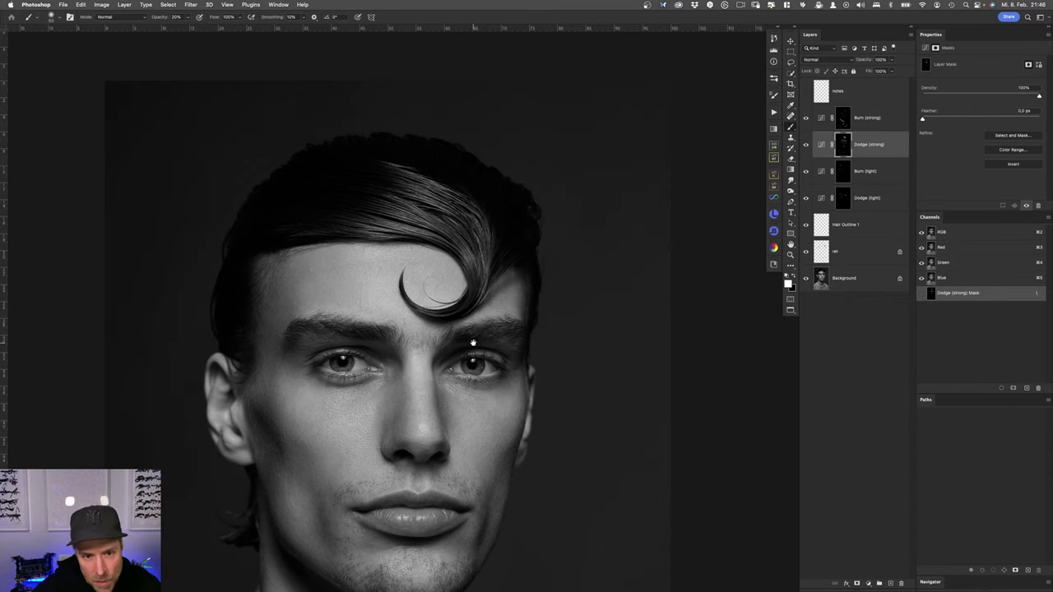
Step: Compare the curl and chin before and after retouching with the whole portrait visible
{"action": "scroll", "coordinate": [473, 342], "scroll_direction": "down", "scroll_amount": 2}
{"action": "scroll", "coordinate": [473, 321], "scroll_direction": "down", "scroll_amount": 3}
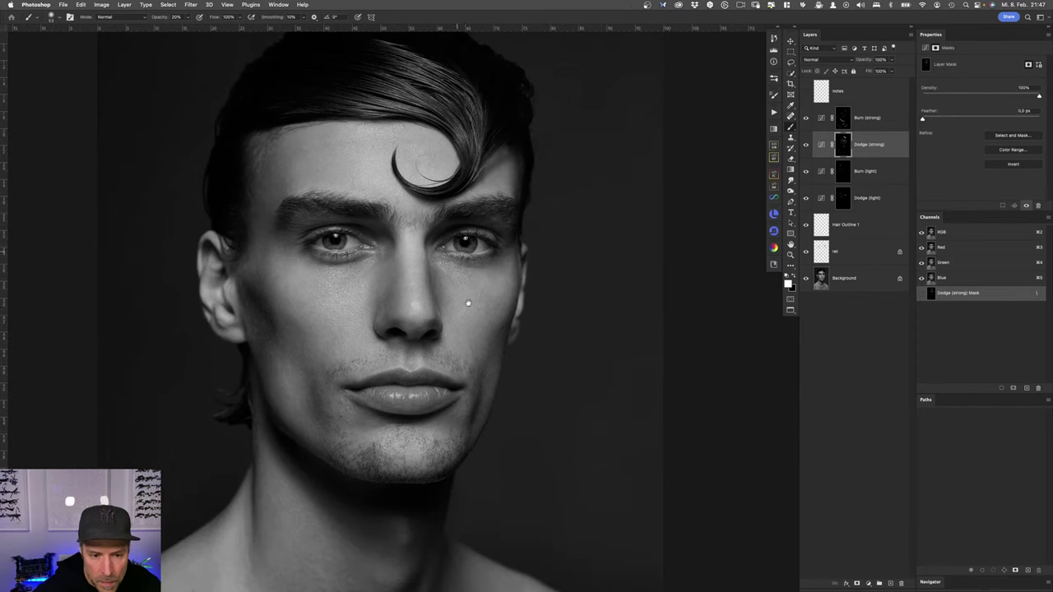
{"action": "key", "text": "super+z"}
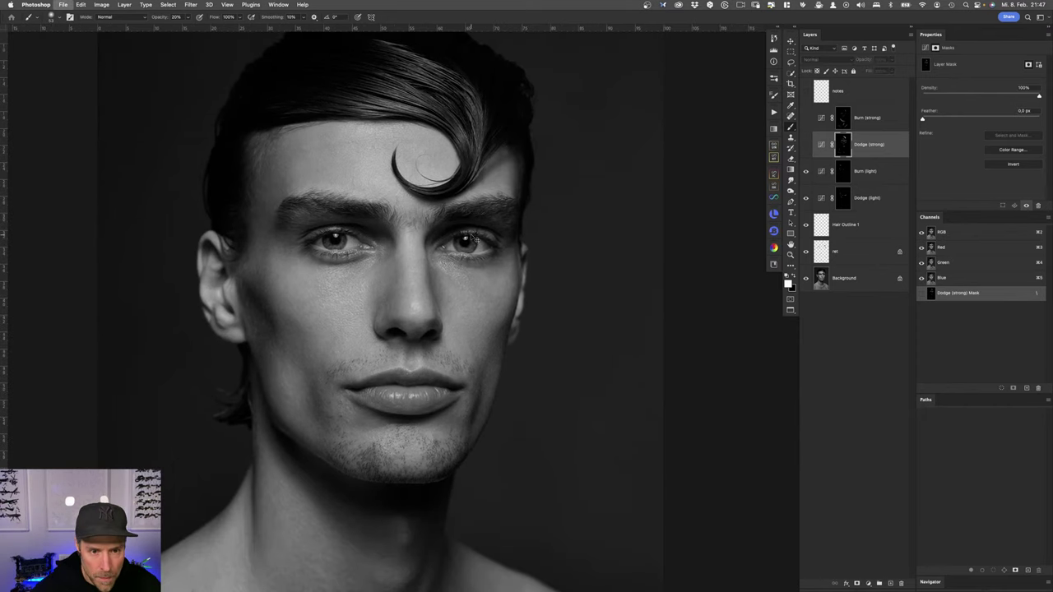
{"action": "key", "text": "super+shift+z"}
{"action": "key", "text": "super+minus"}
{"action": "key", "text": "super+minus"}
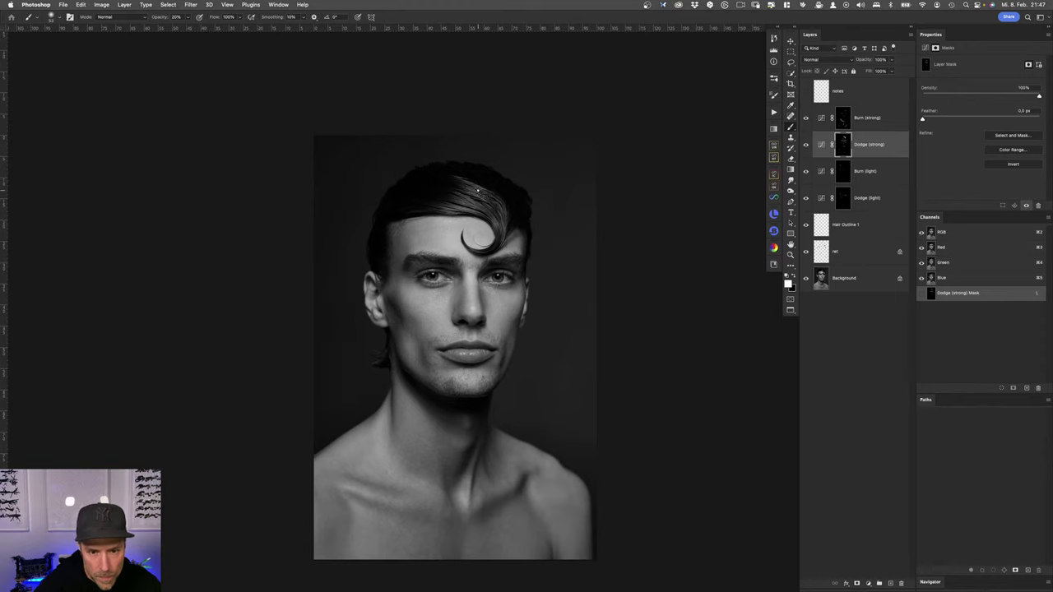
{"action": "key", "text": "super+z"}
{"action": "key", "text": "super+shift+z"}
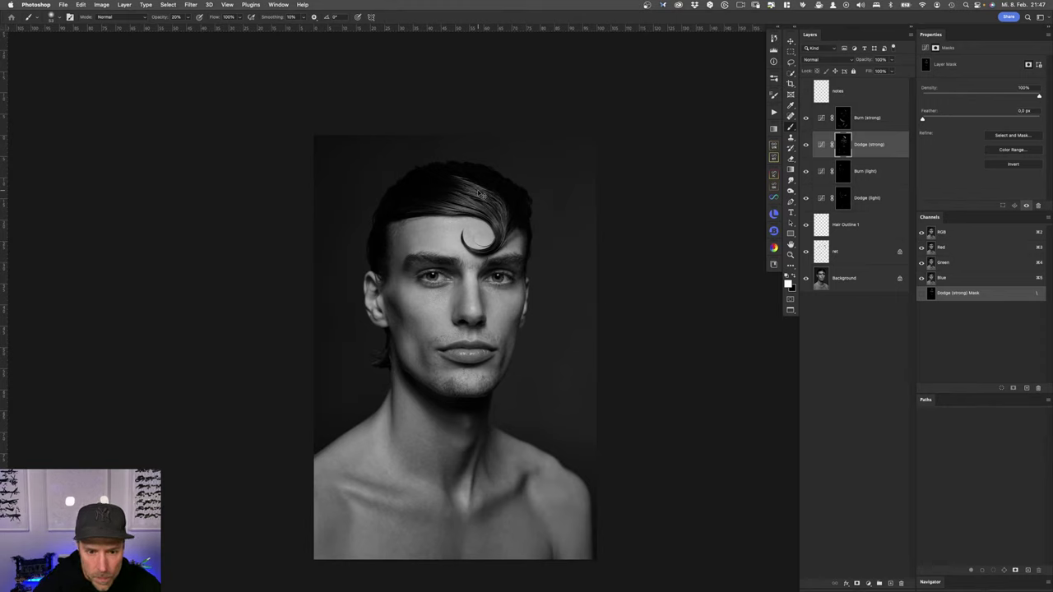
{"action": "key", "text": "super+z"}
{"action": "key", "text": "super+shift+z"}
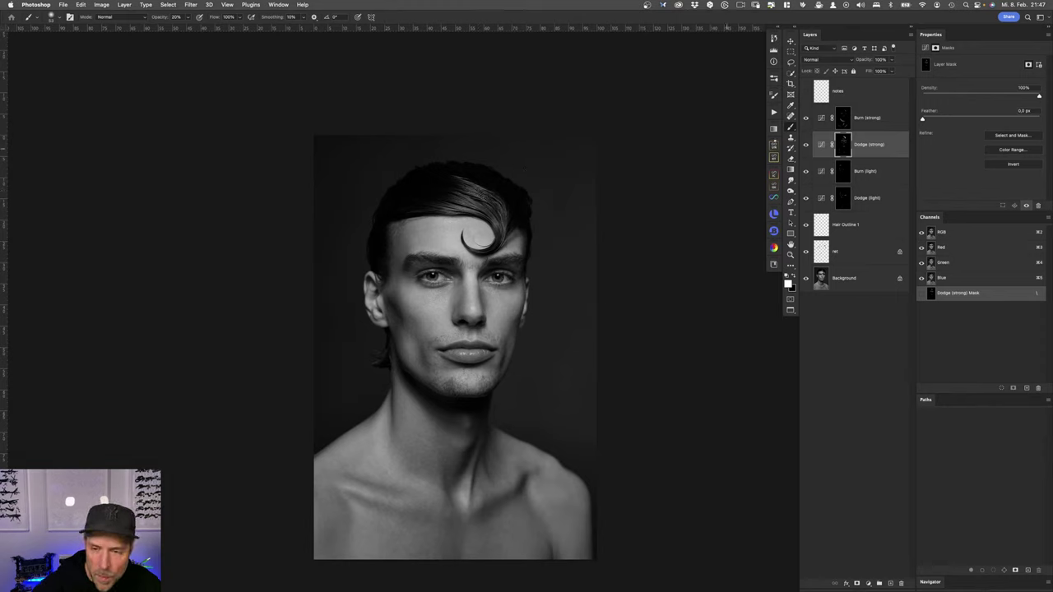
Step: Lower Burn (strong) and Dodge (strong) to about 43% opacity and compare
{"action": "left_click", "coordinate": [891, 117], "text": "shift"}
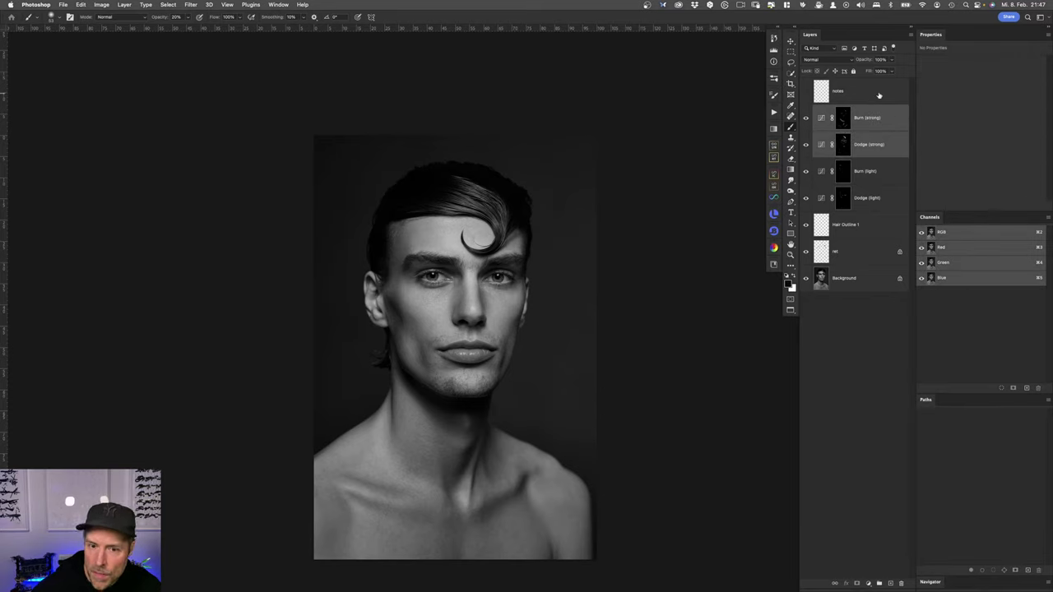
{"action": "left_click_drag", "start_coordinate": [865, 60], "coordinate": [813, 63]}
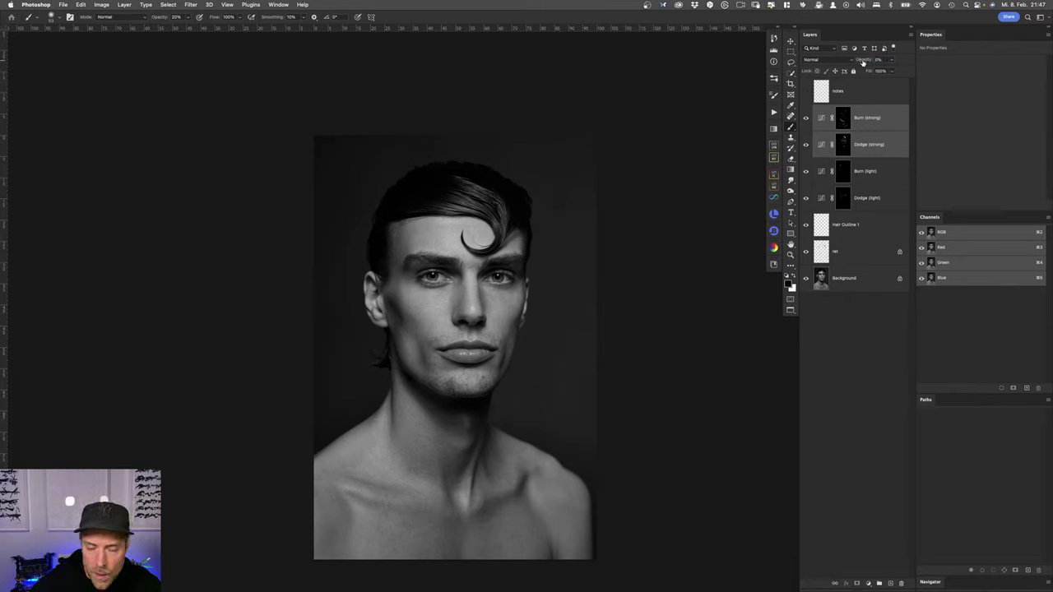
{"action": "left_click_drag", "start_coordinate": [862, 62], "coordinate": [862, 64]}
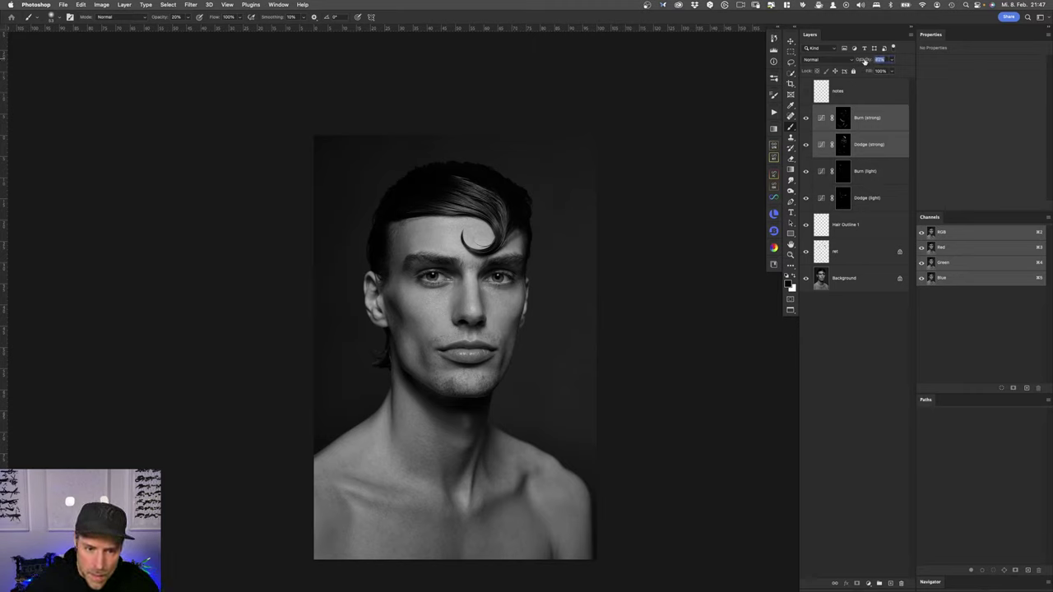
{"action": "key", "text": "super+comma"}
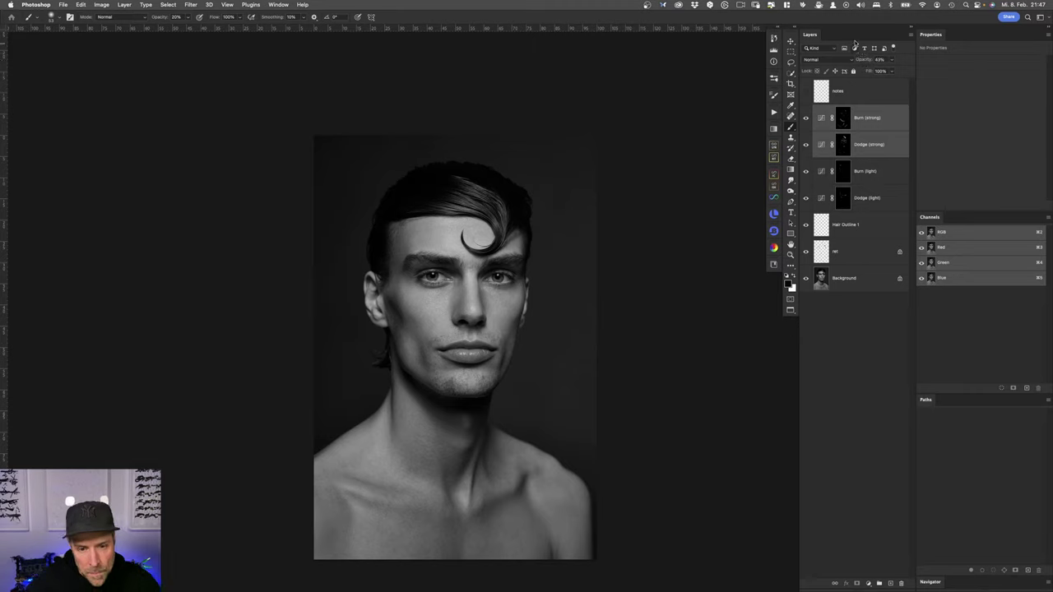
{"action": "key", "text": "super+comma"}
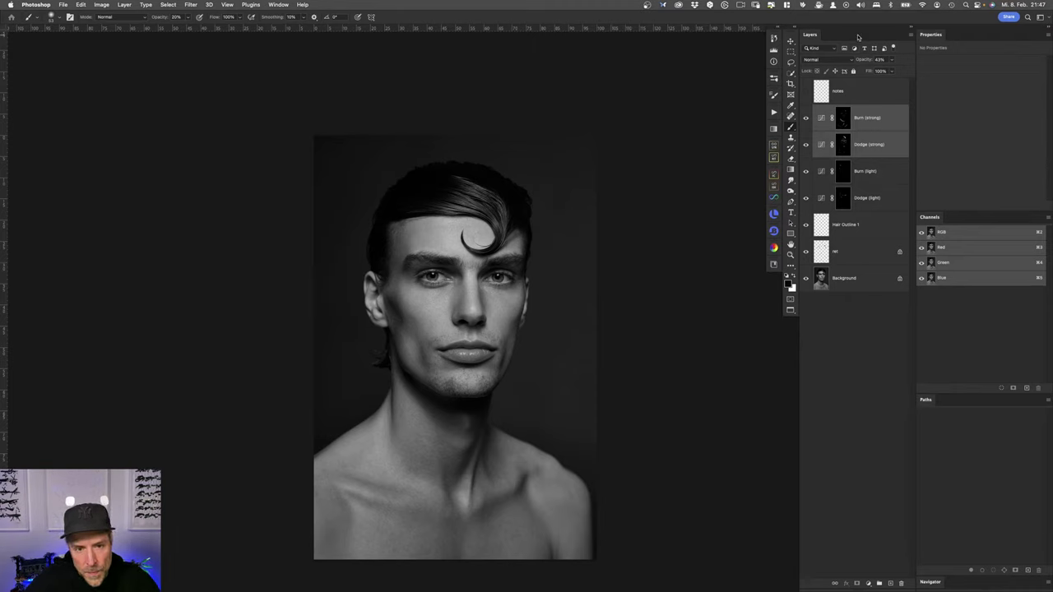
{"action": "key", "text": "super+comma"}
{"action": "key", "text": "super+comma"}
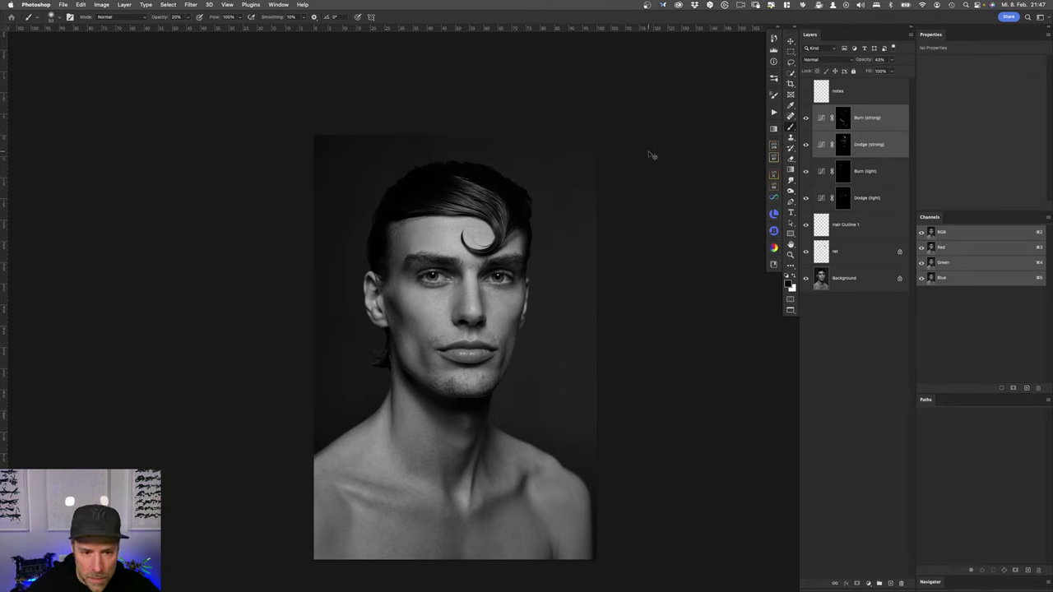
Step: Set the Burn (light) and Dodge (light) layers to 65% opacity
{"action": "left_click", "coordinate": [888, 195]}
{"action": "left_click", "coordinate": [885, 187], "text": "shift"}
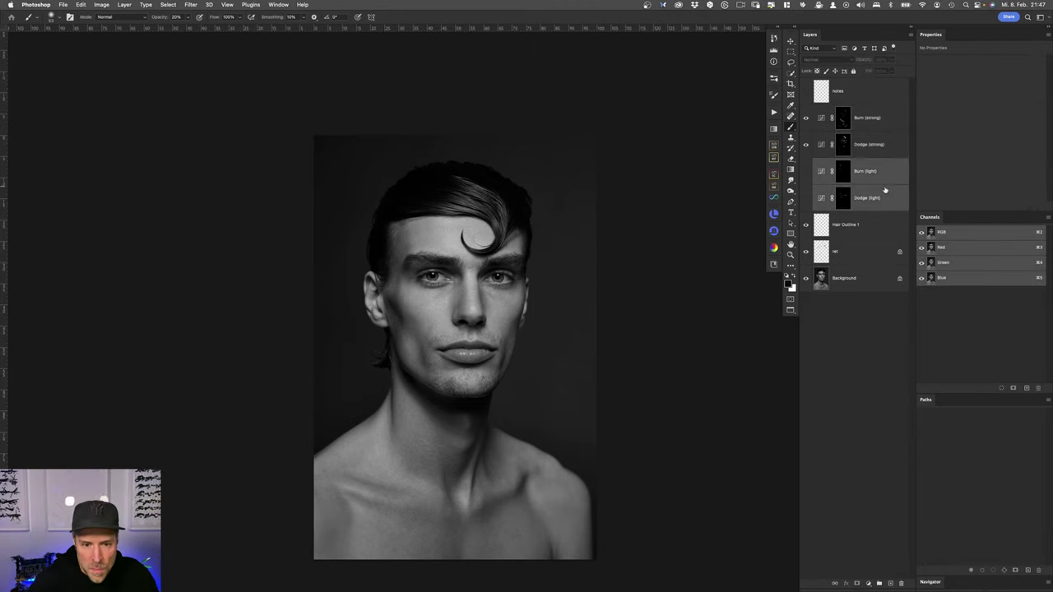
{"action": "key", "text": "ctrl+comma"}
{"action": "key", "text": "ctrl+comma"}
{"action": "key", "text": "ctrl+comma"}
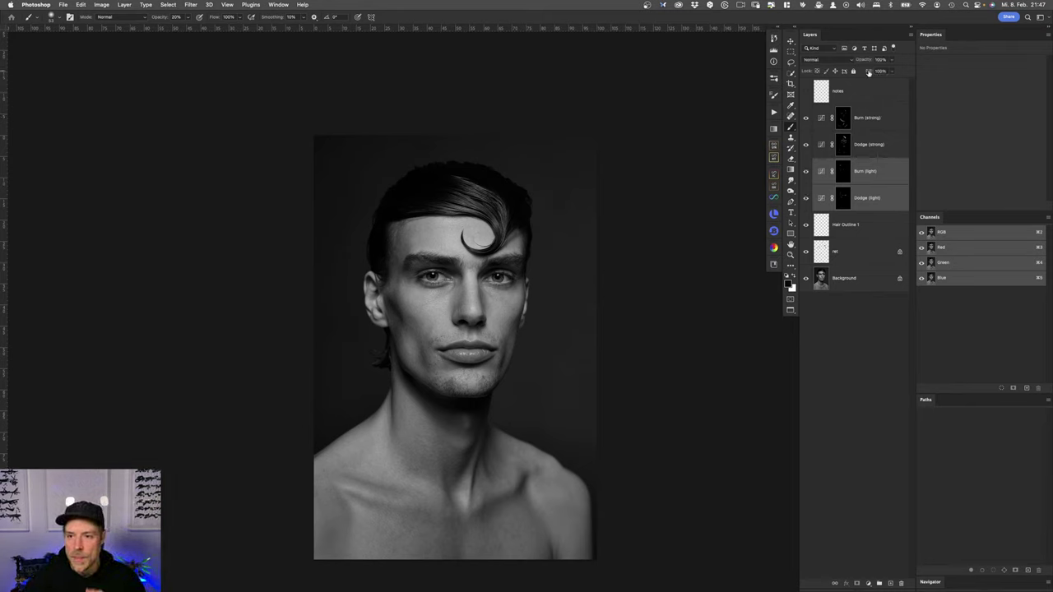
{"action": "left_click", "coordinate": [855, 61]}
{"action": "type", "text": "0"}
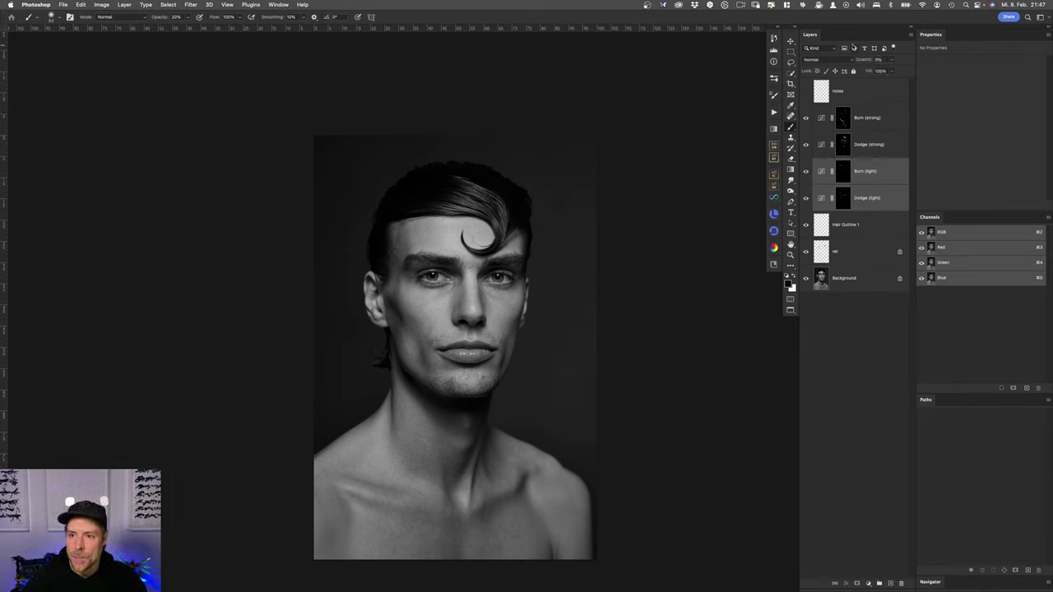
{"action": "left_click", "coordinate": [870, 63]}
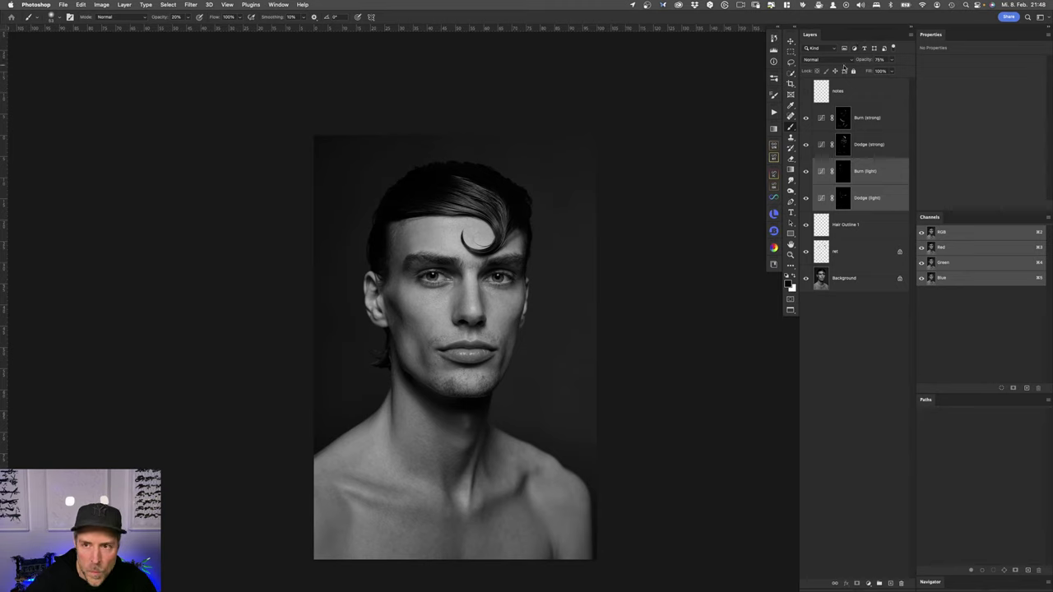
{"action": "left_click", "coordinate": [864, 64]}
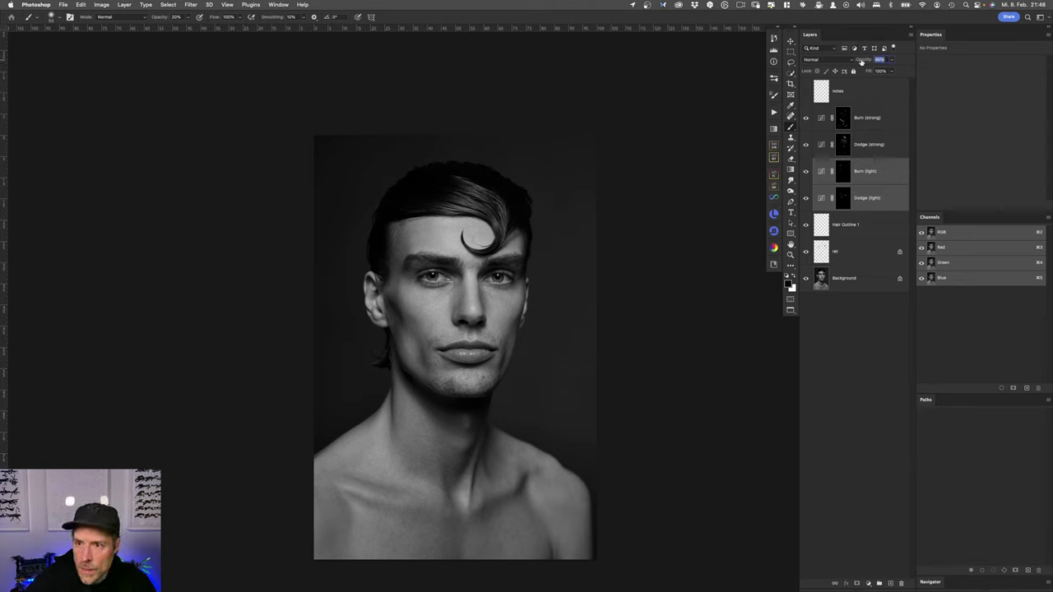
{"action": "type", "text": "65"}
{"action": "key", "text": "Return"}
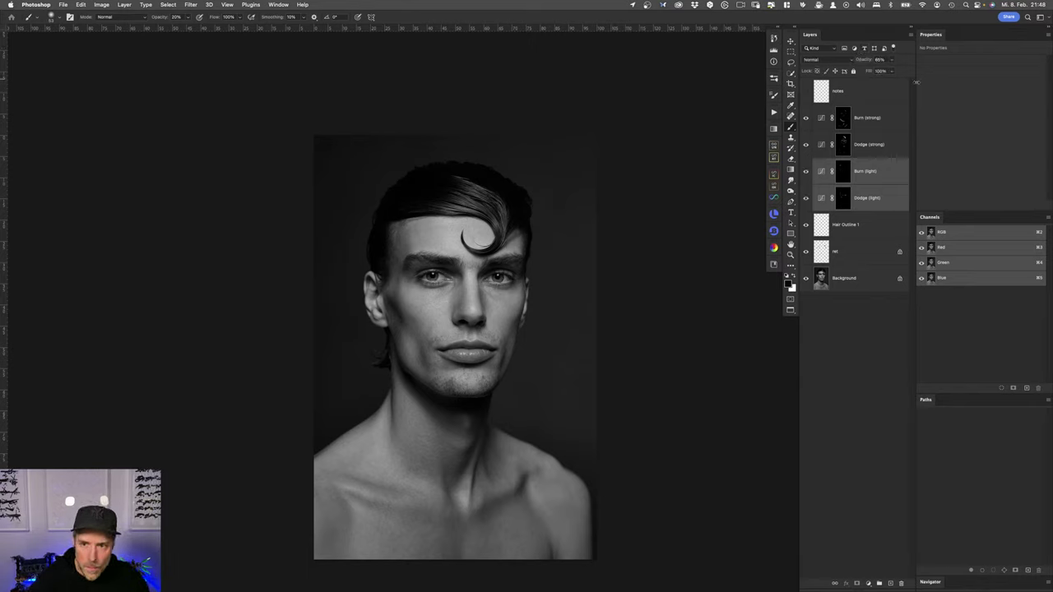
Step: Select all four dodge and burn layers
{"action": "left_click", "coordinate": [872, 119]}
{"action": "left_click", "coordinate": [883, 207], "text": "shift"}
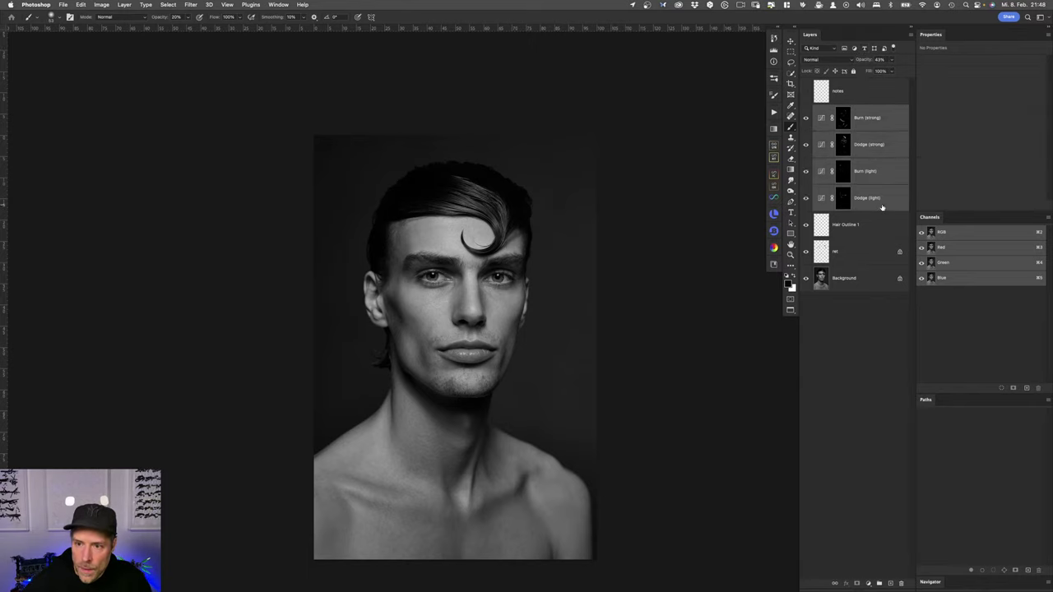
{"action": "key", "text": "super+comma"}
{"action": "key", "text": "super+comma"}
{"action": "key", "text": "super+comma"}
{"action": "key", "text": "super+comma"}
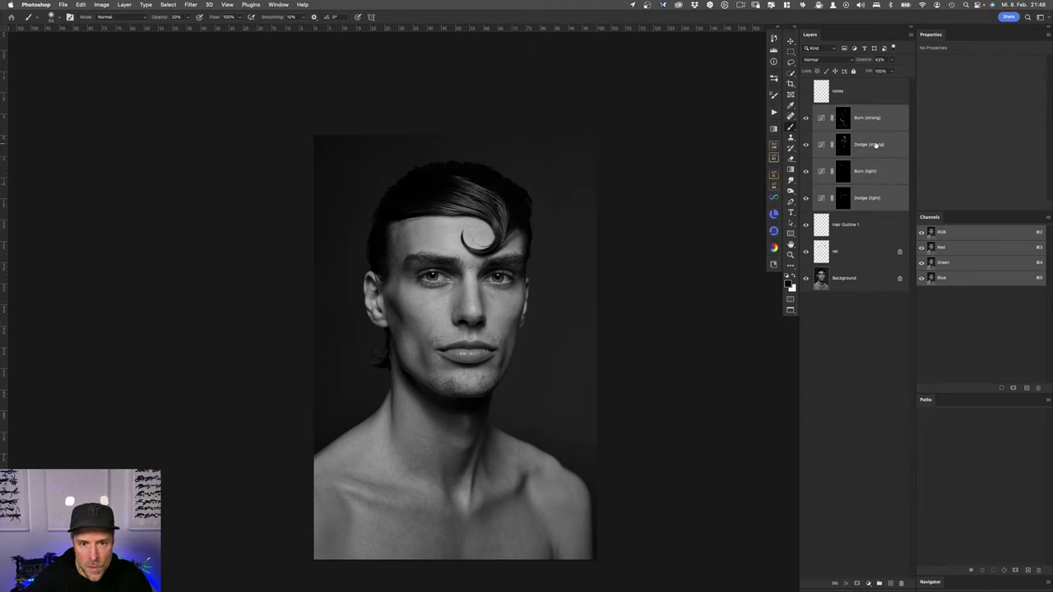
Step: Group the four dodge and burn layers and name the group 'DB'
{"action": "key", "text": "super+g"}
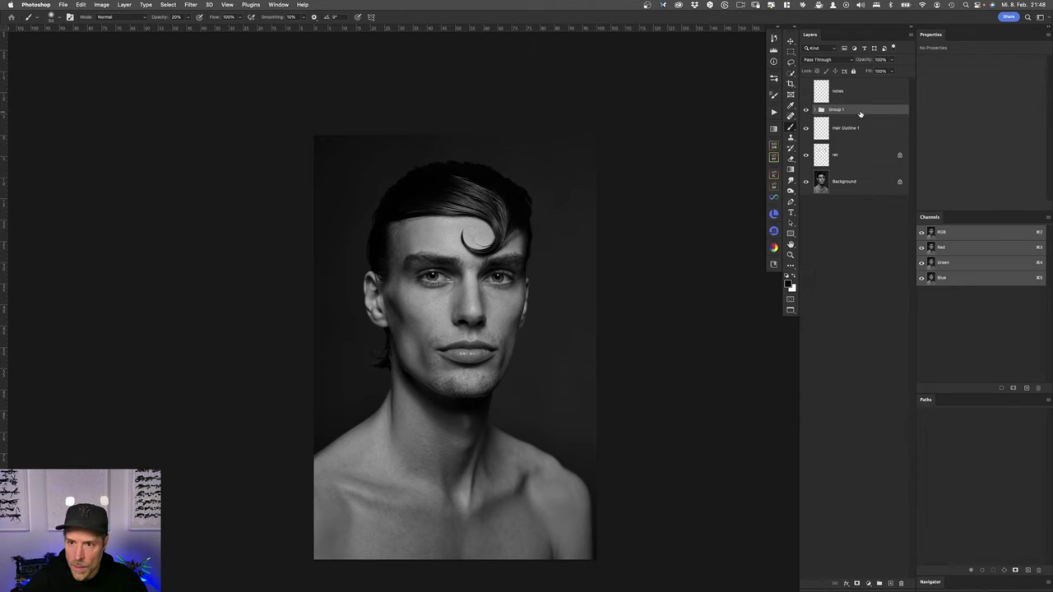
{"action": "double_click", "coordinate": [836, 110]}
{"action": "type", "text": "DB"}
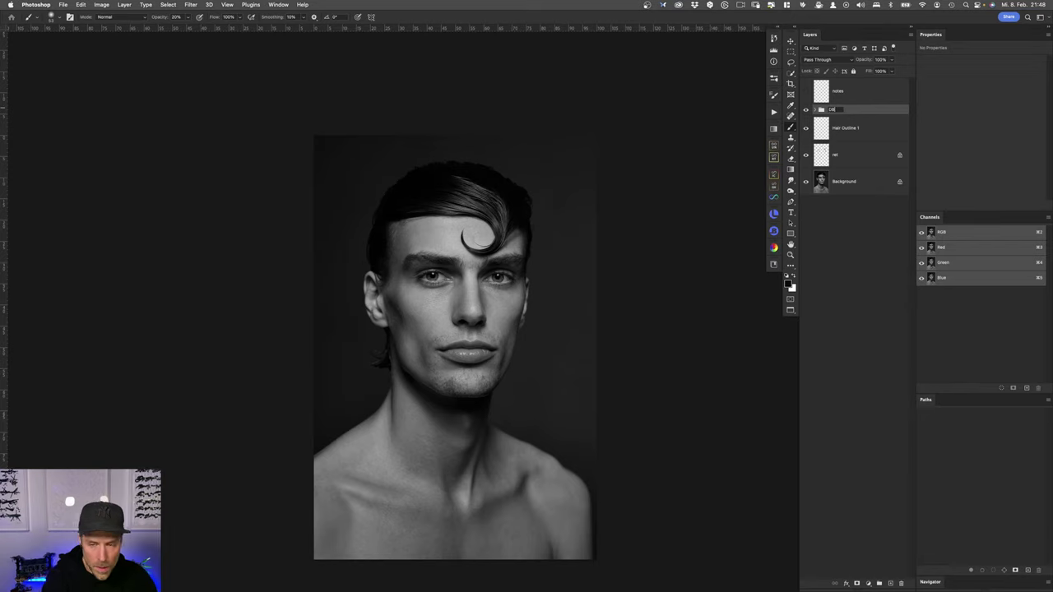
{"action": "key", "text": "Return"}
Step: Group the Hair Outline 1 and rel layers into a group named 'RET'
{"action": "left_click", "coordinate": [874, 137]}
{"action": "left_click", "coordinate": [873, 152], "text": "shift"}
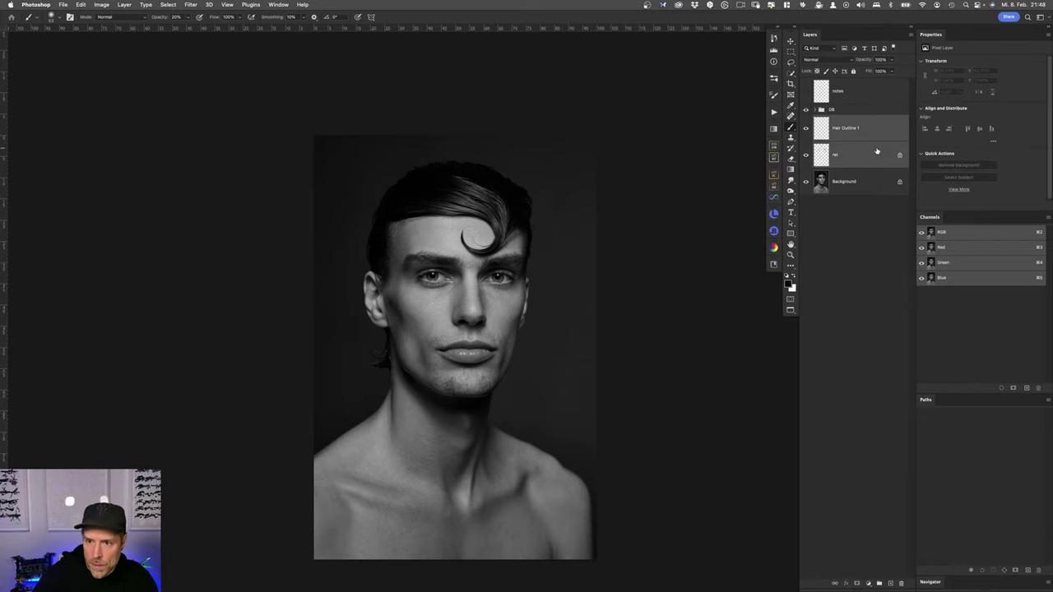
{"action": "key", "text": "super+g"}
{"action": "double_click", "coordinate": [833, 120]}
{"action": "type", "text": "RET"}
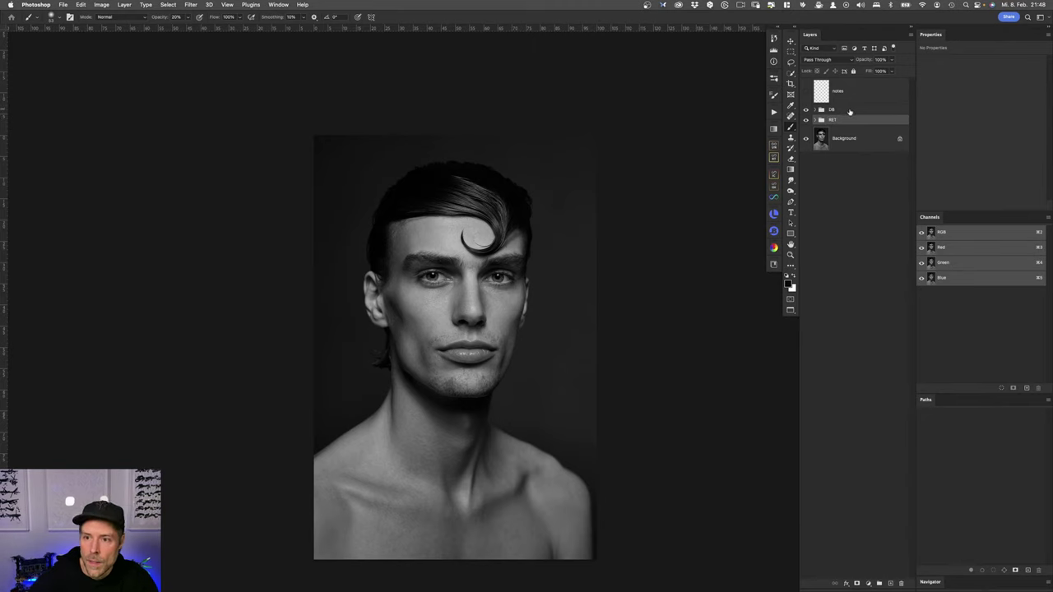
{"action": "left_click", "coordinate": [847, 114]}
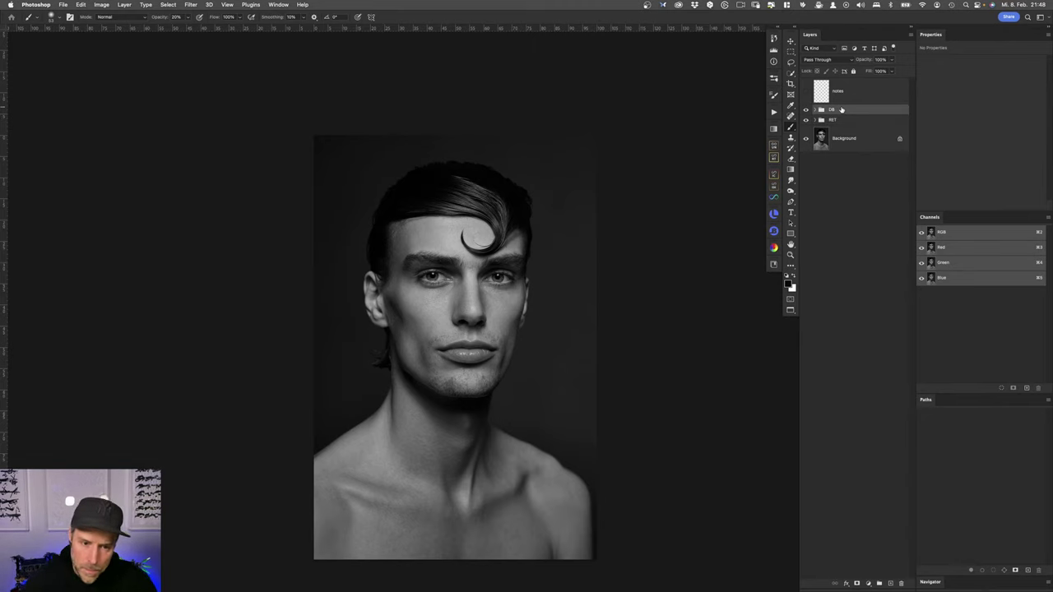
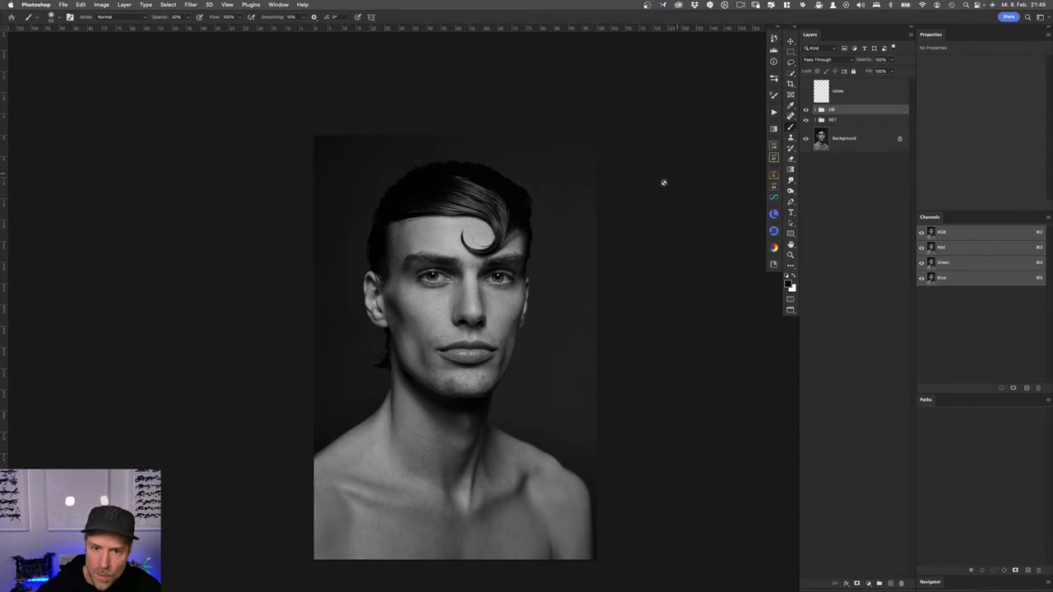
Step: Stamp all visible layers into a new layer named 'SH 10 50 50 HP' and convert it to a smart object
{"action": "middle_click", "coordinate": [457, 265]}
{"action": "left_click", "coordinate": [496, 301]}
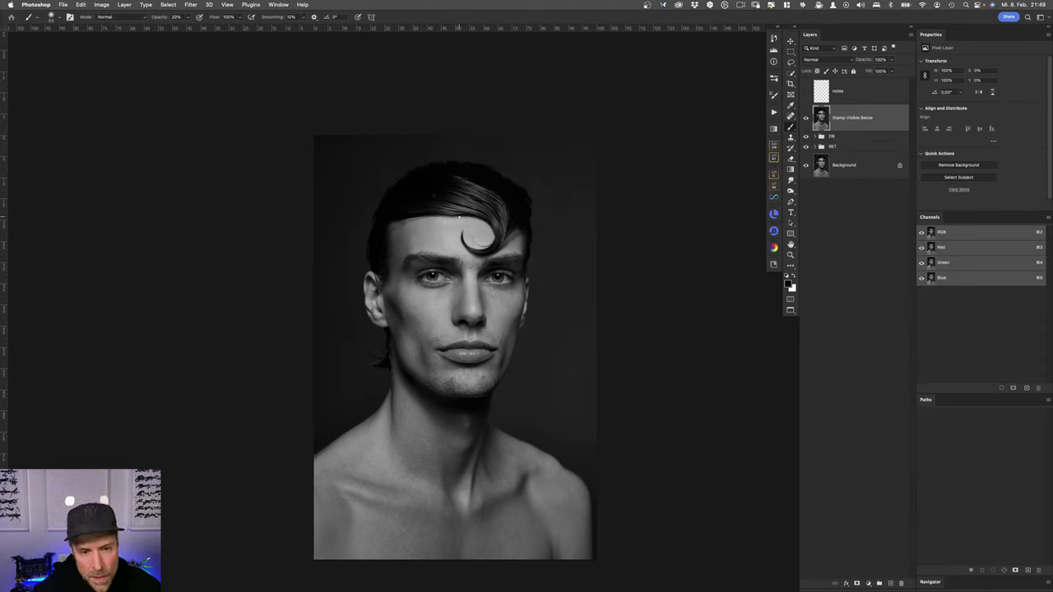
{"action": "double_click", "coordinate": [852, 119]}
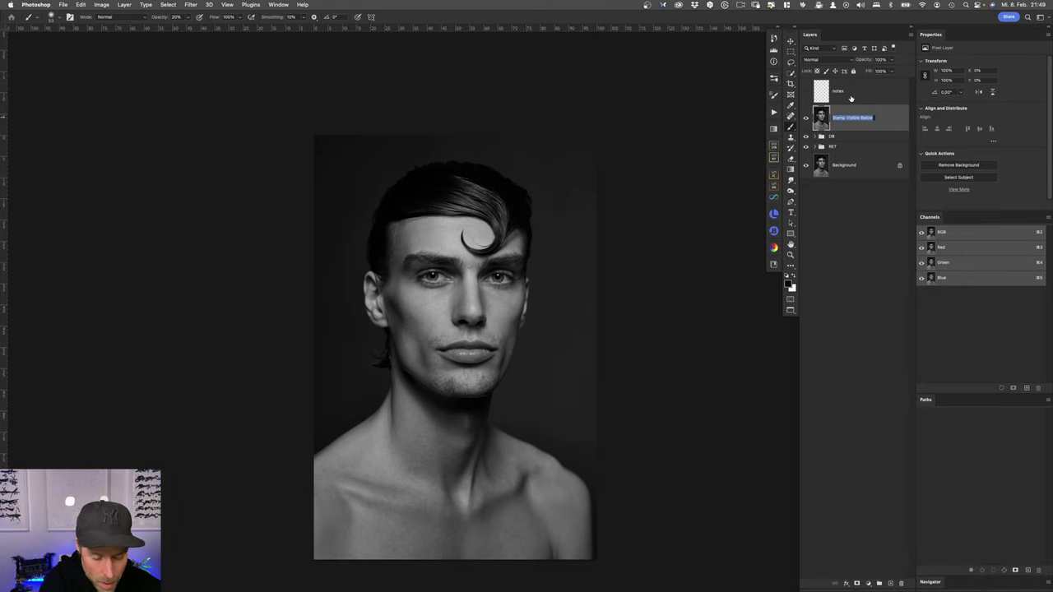
{"action": "type", "text": "S"}
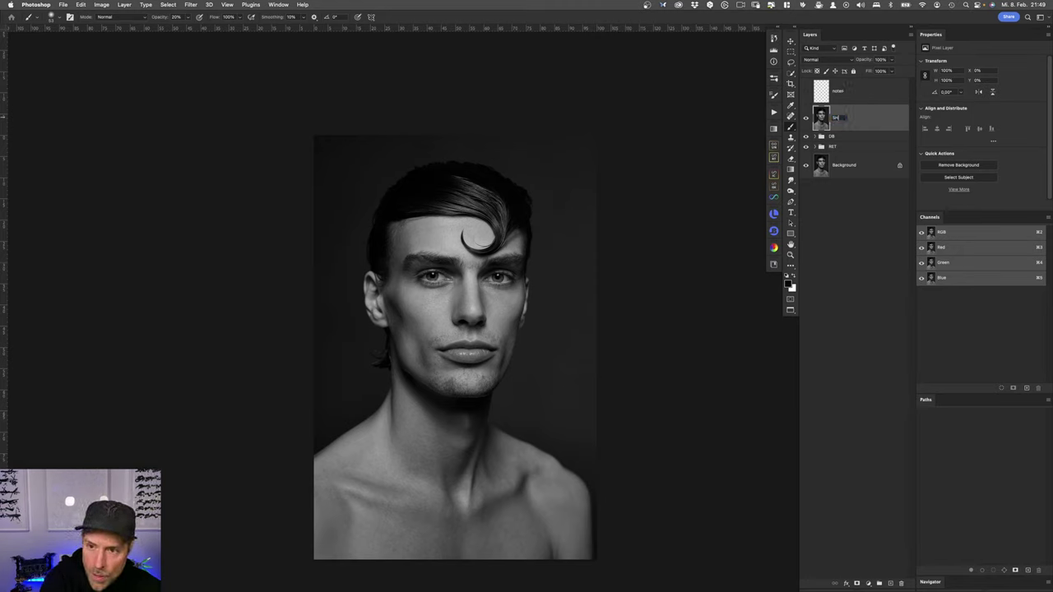
{"action": "type", "text": "H 10"}
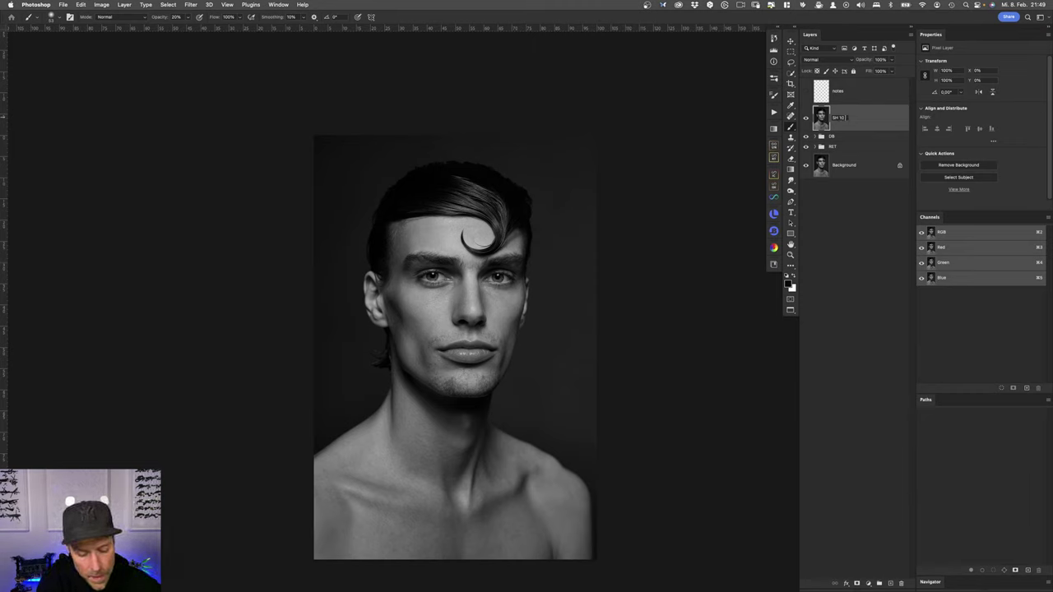
{"action": "type", "text": " 50 50"}
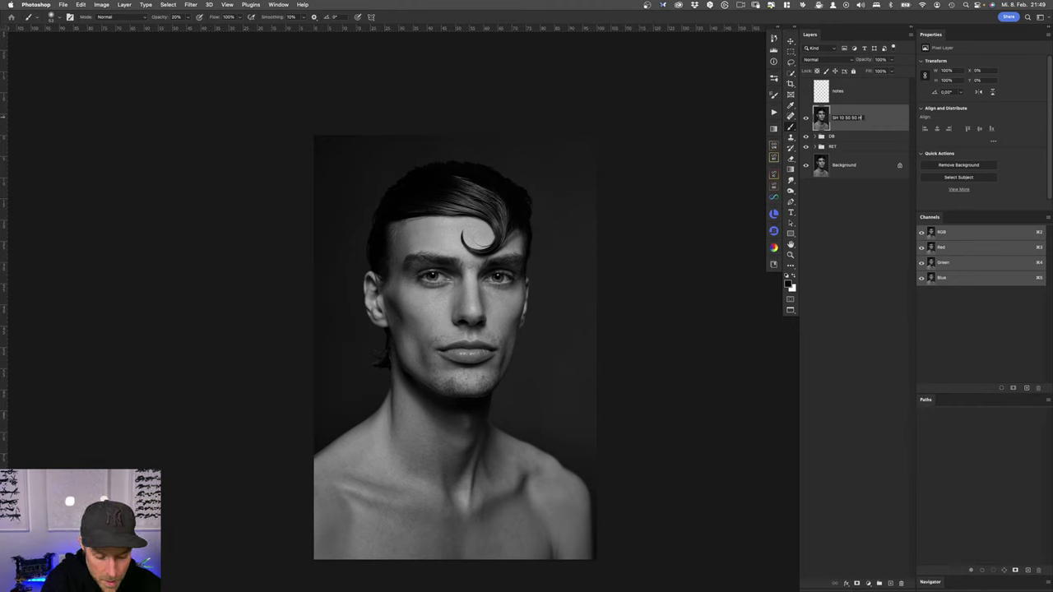
{"action": "type", "text": "HP"}
{"action": "key", "text": "Return"}
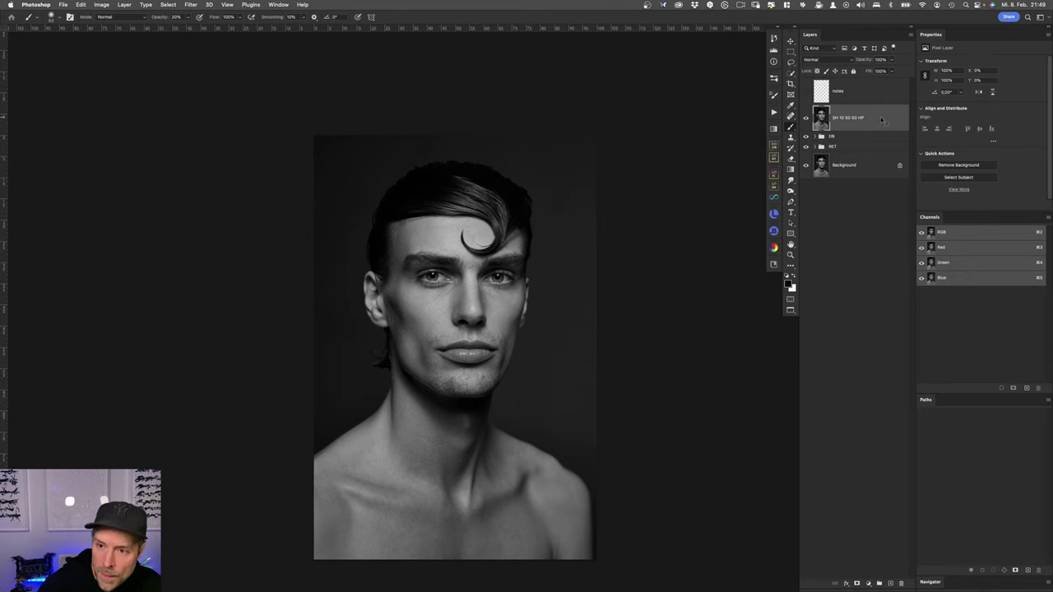
{"action": "right_click", "coordinate": [881, 120]}
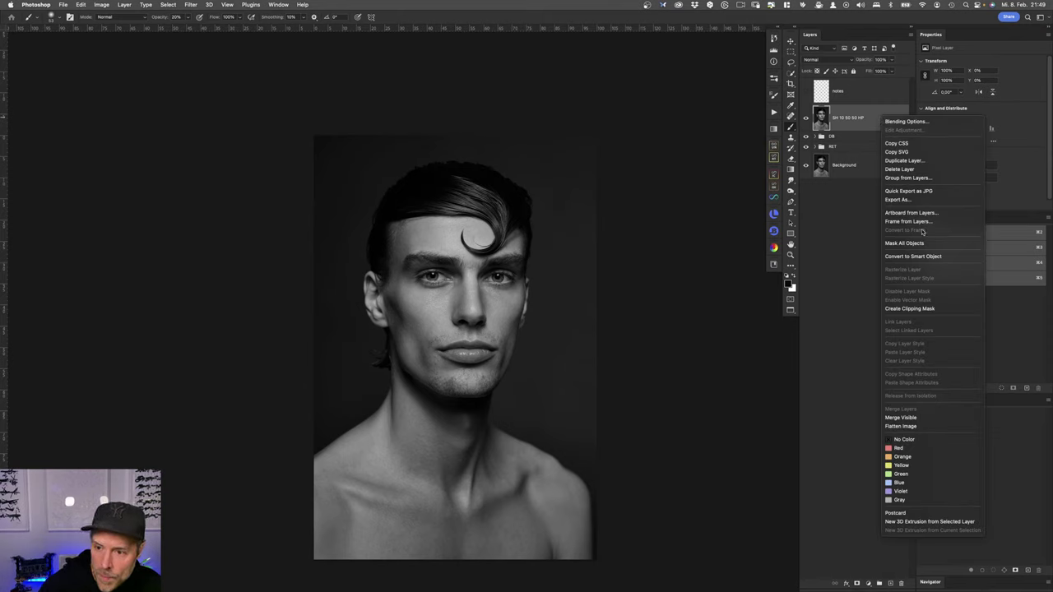
{"action": "left_click", "coordinate": [919, 256]}
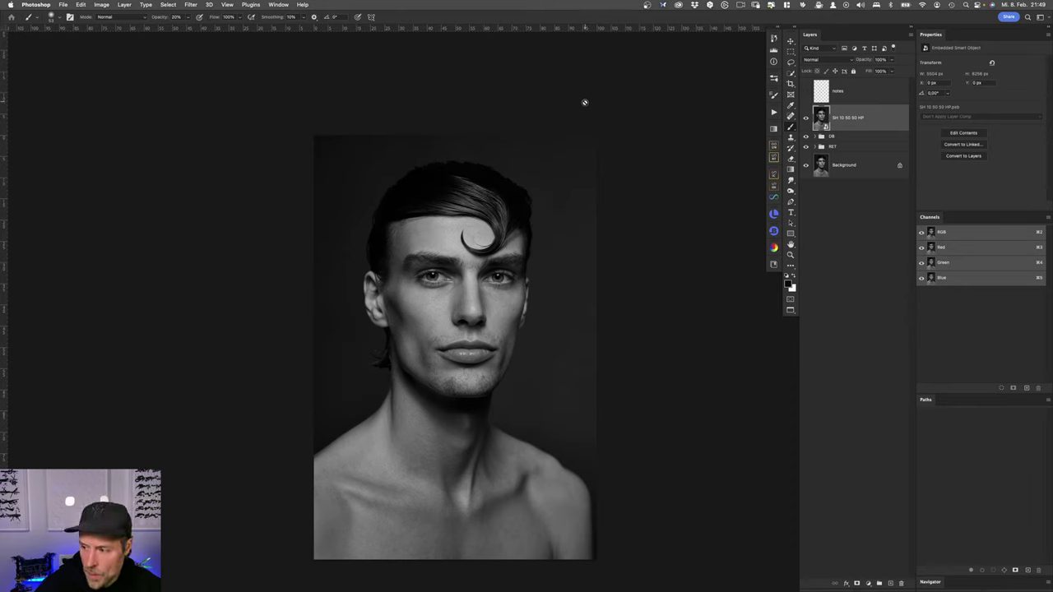
Step: Apply Shadows/Highlights to the SH 10 50 50 HP layer with Shadows 10% and Highlights 50%
{"action": "left_click", "coordinate": [103, 5]}
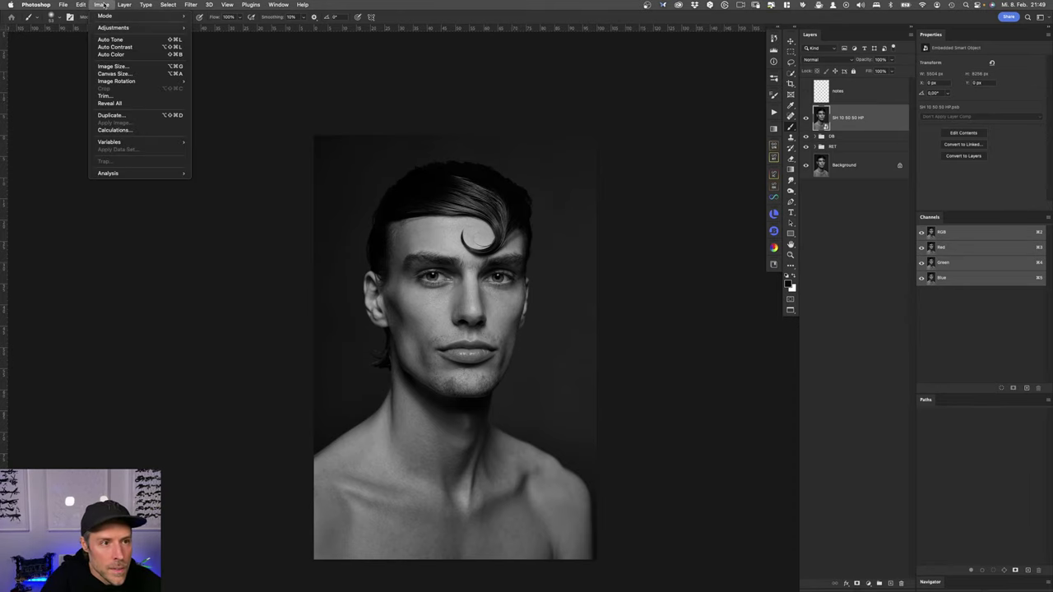
{"action": "mouse_move", "coordinate": [115, 32]}
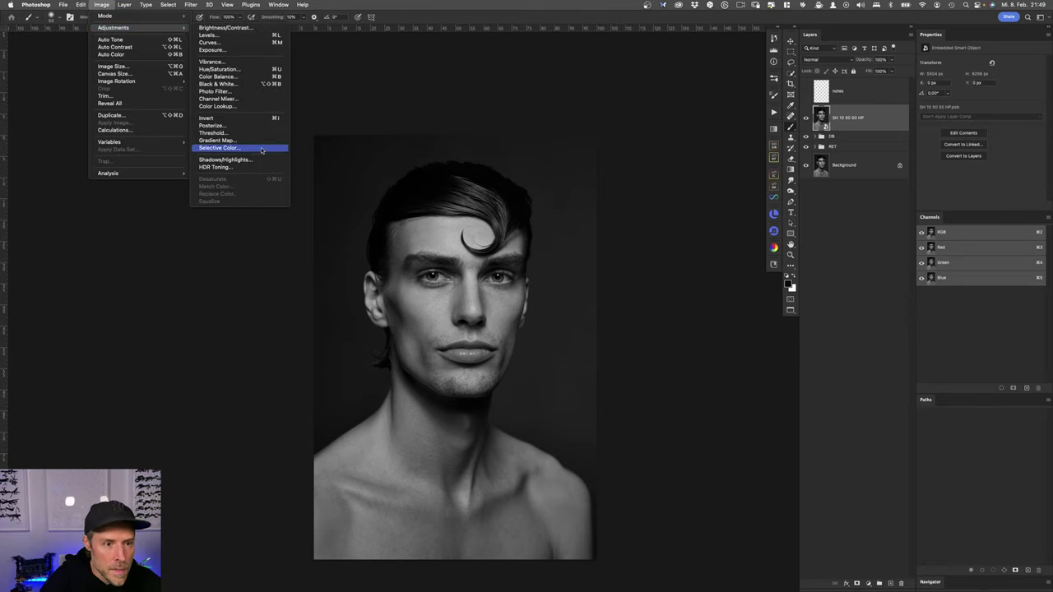
{"action": "left_click", "coordinate": [224, 159]}
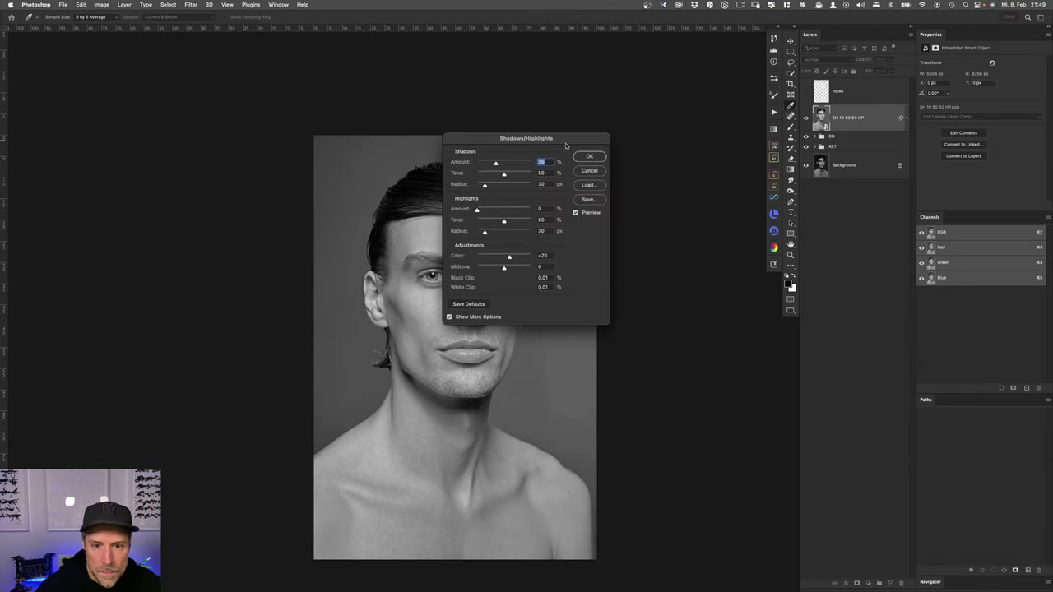
{"action": "left_click_drag", "start_coordinate": [569, 141], "coordinate": [679, 130]}
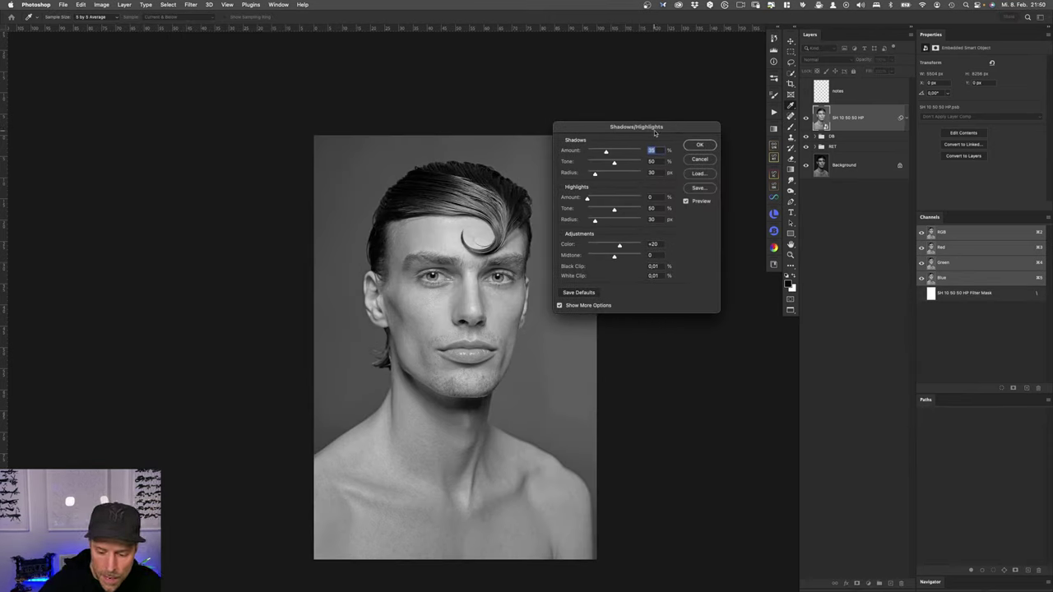
{"action": "type", "text": "10"}
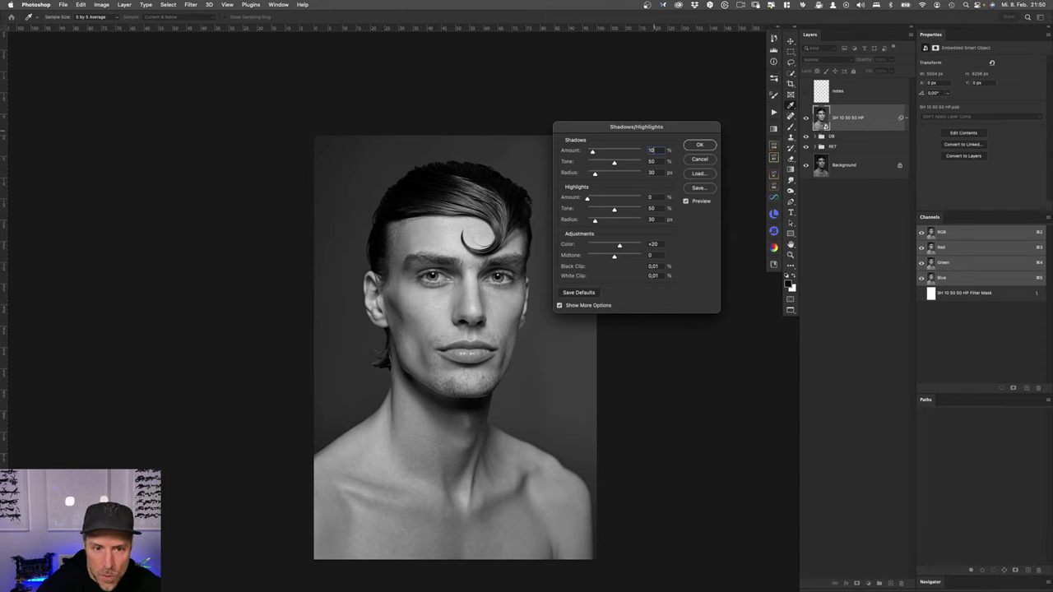
{"action": "key", "text": "Tab"}
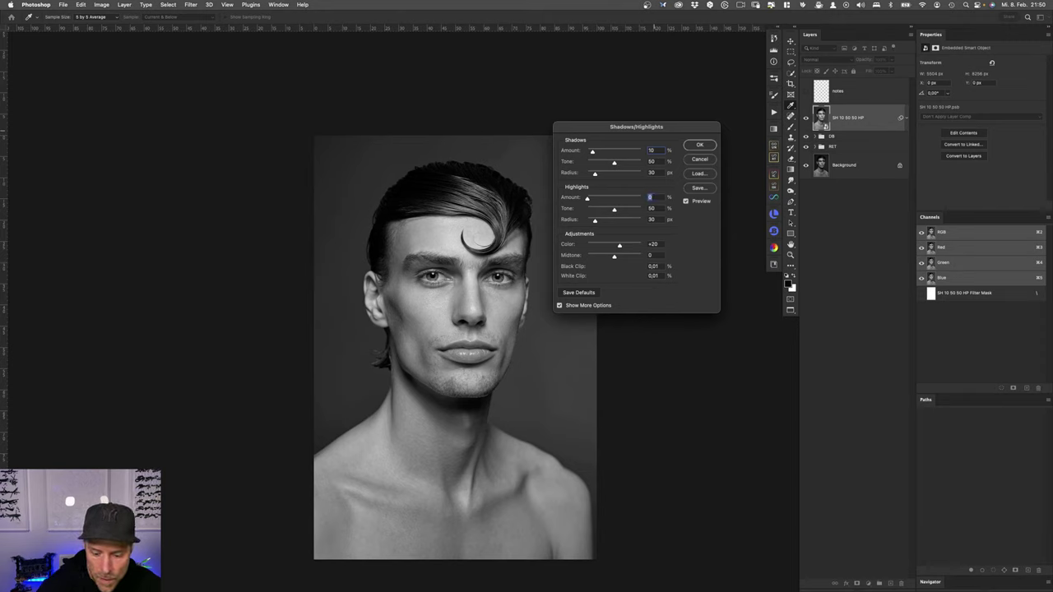
{"action": "type", "text": "50"}
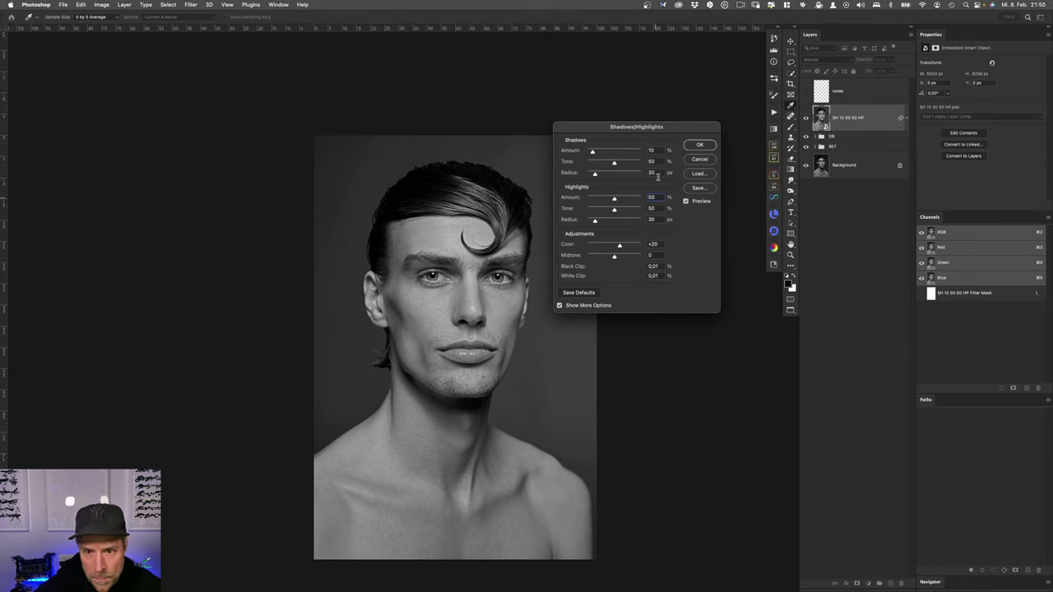
{"action": "left_click", "coordinate": [701, 145]}
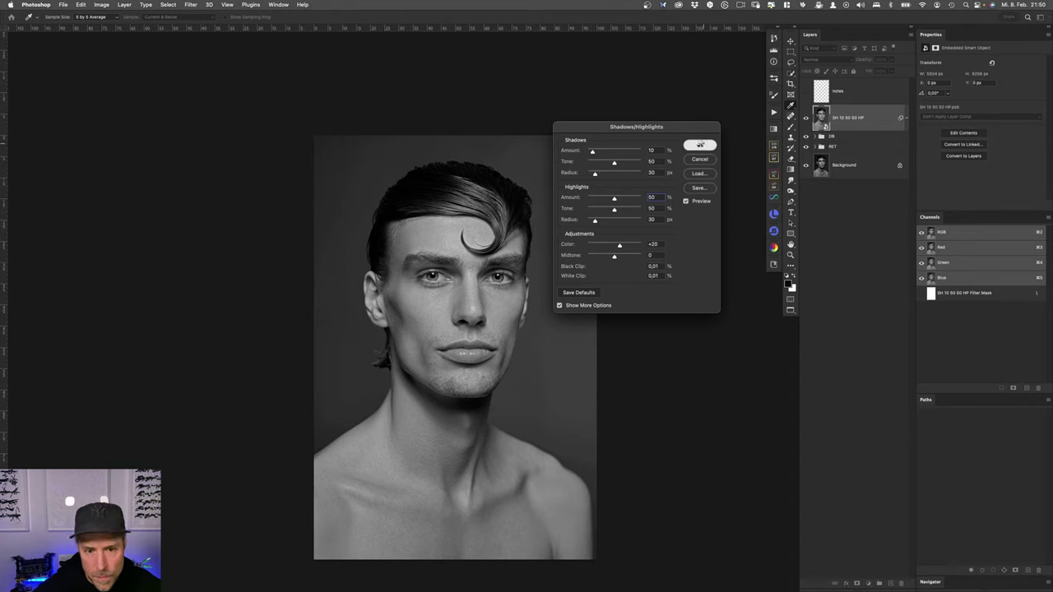
Step: Apply a High Pass smart filter at 50-pixel radius, then collapse the smart filter list
{"action": "left_click", "coordinate": [227, 5]}
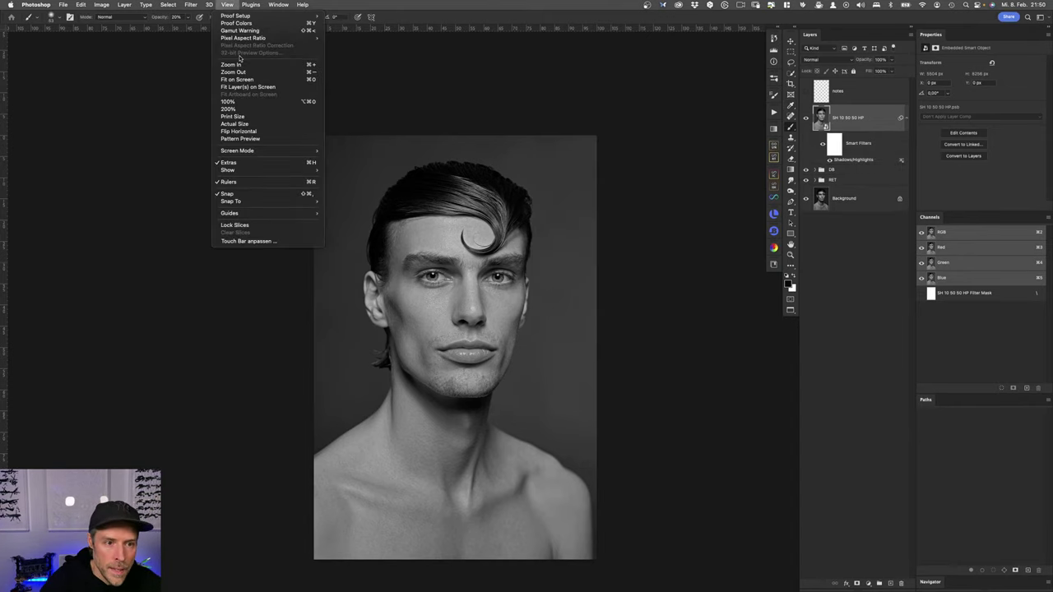
{"action": "mouse_move", "coordinate": [190, 4]}
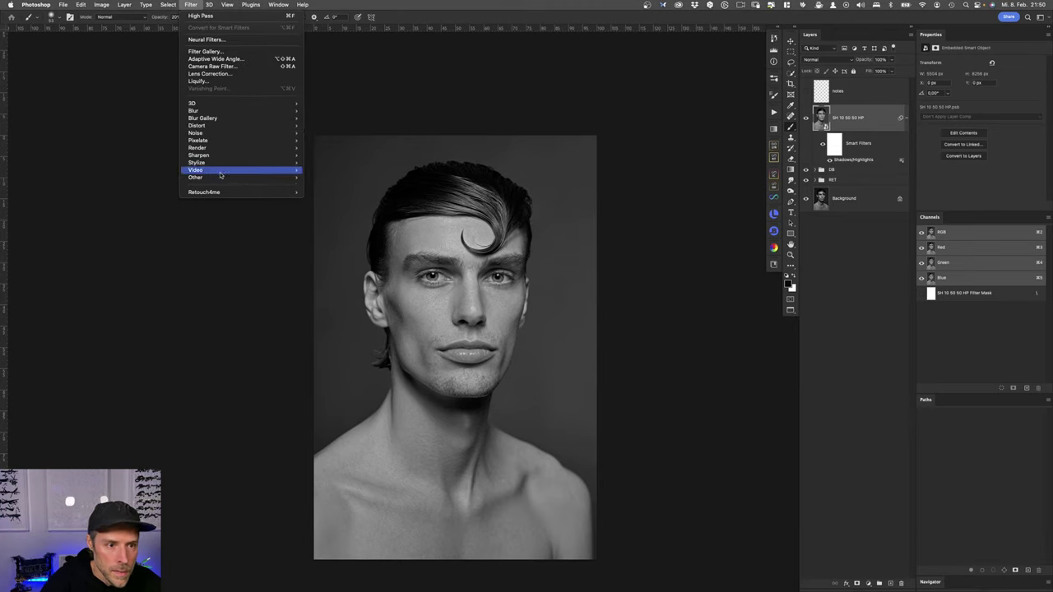
{"action": "mouse_move", "coordinate": [222, 179]}
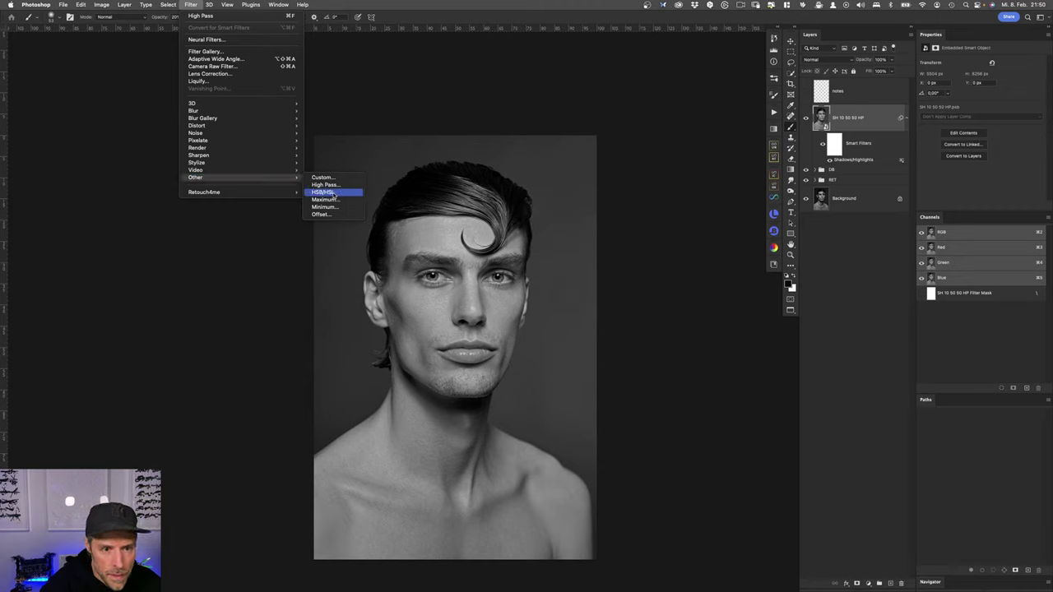
{"action": "left_click", "coordinate": [333, 179]}
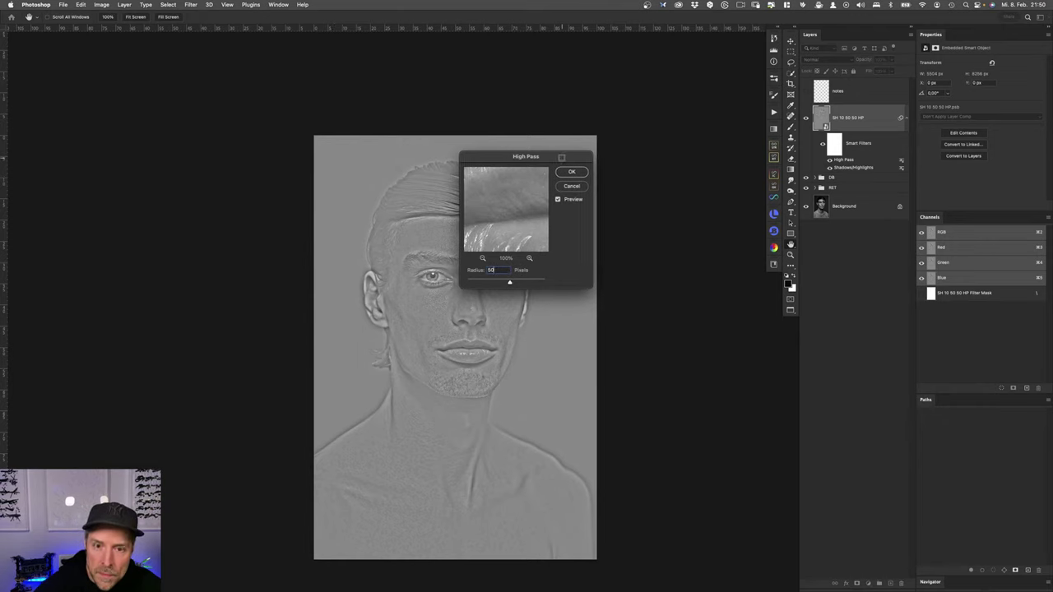
{"action": "left_click_drag", "start_coordinate": [561, 161], "coordinate": [682, 163]}
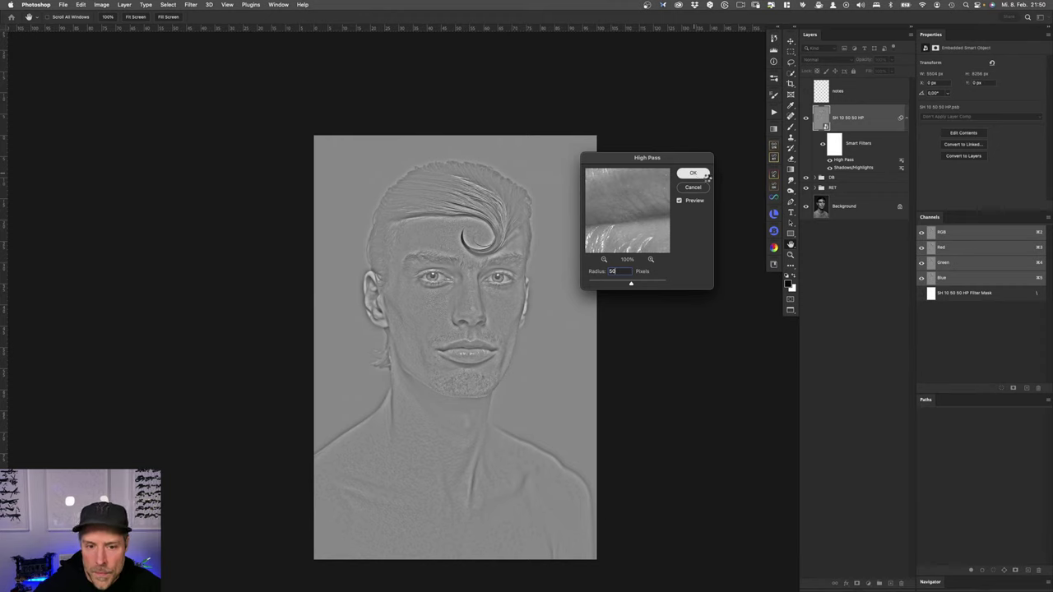
{"action": "left_click", "coordinate": [693, 174]}
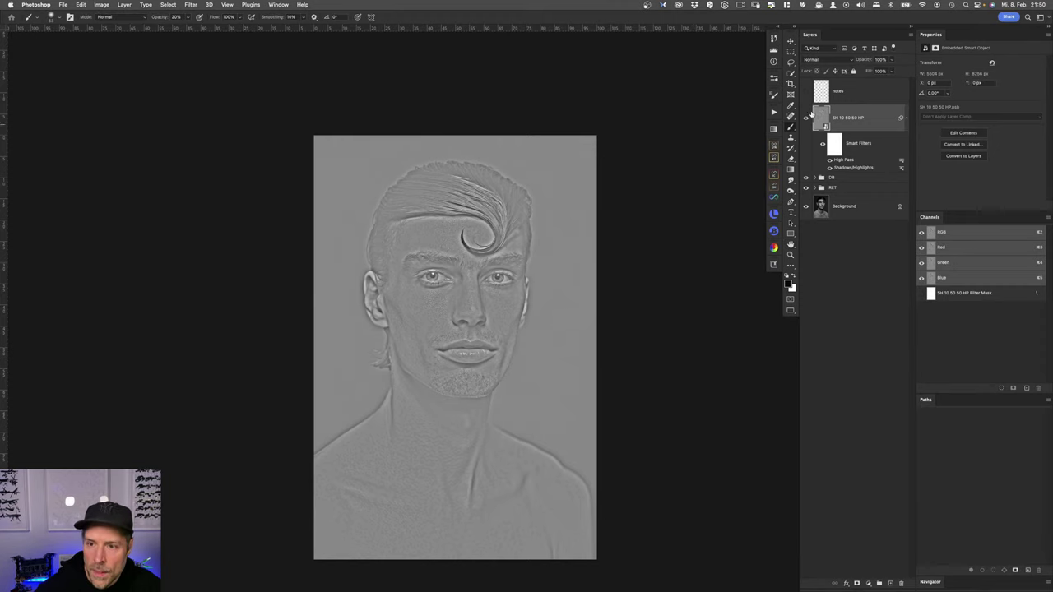
{"action": "left_click", "coordinate": [902, 117]}
Step: Set the SH 10 50 50 HP layer to Soft Light blending at 40% opacity
{"action": "left_click", "coordinate": [831, 62]}
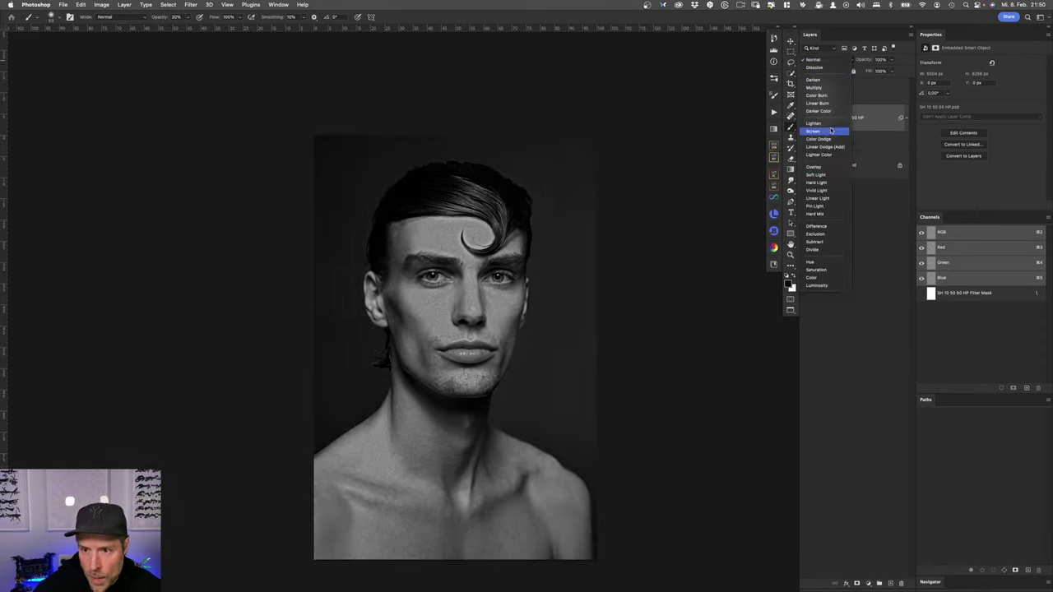
{"action": "left_click", "coordinate": [831, 174]}
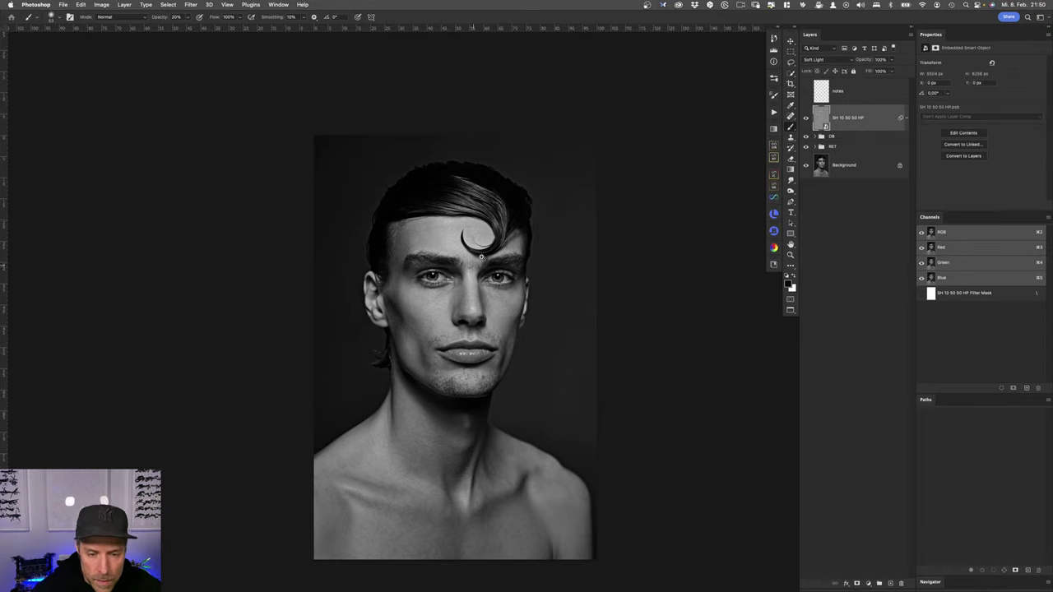
{"action": "scroll", "coordinate": [479, 254], "scroll_direction": "up", "scroll_amount": 4}
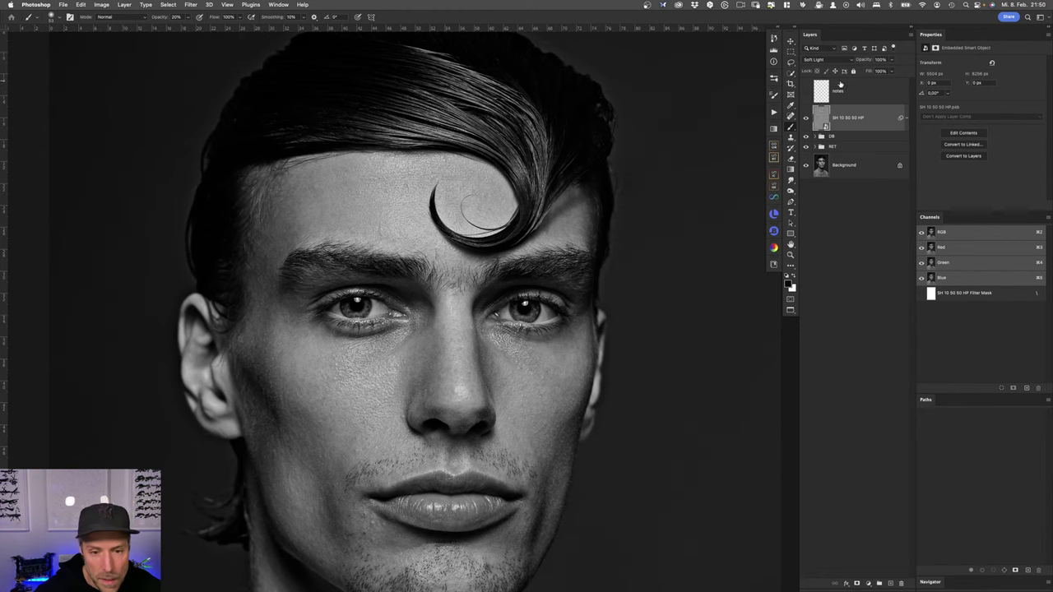
{"action": "left_click_drag", "start_coordinate": [867, 63], "coordinate": [838, 64]}
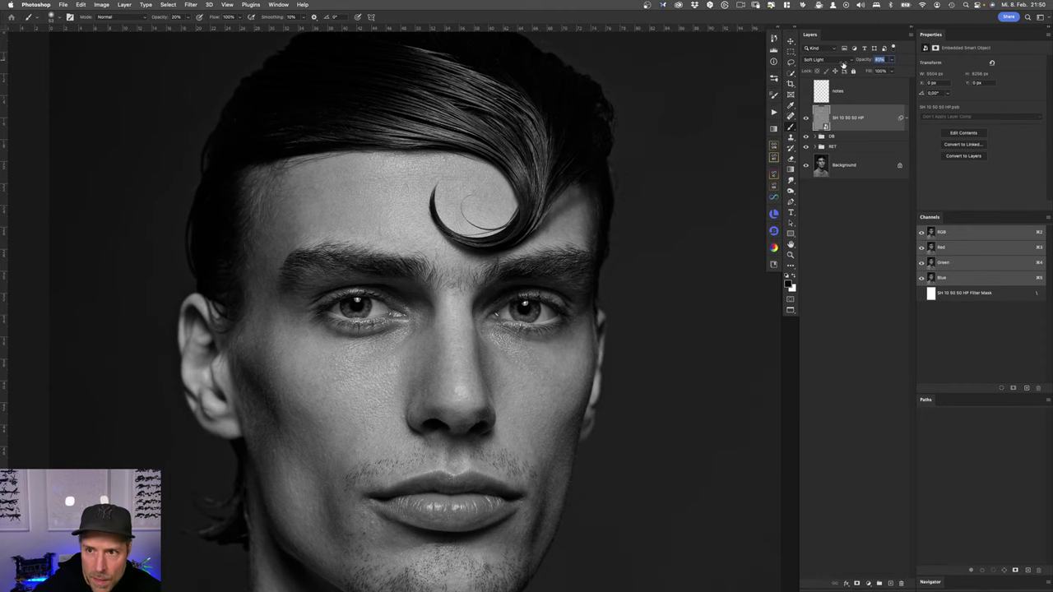
{"action": "left_click_drag", "start_coordinate": [840, 64], "coordinate": [836, 60]}
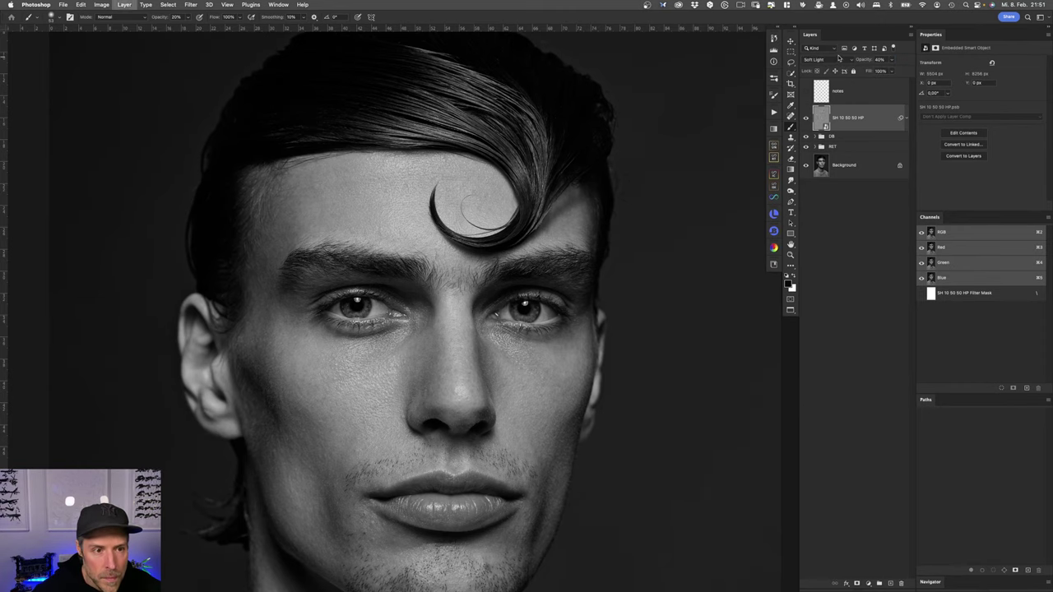
{"action": "scroll", "coordinate": [465, 229], "scroll_direction": "down", "scroll_amount": 5}
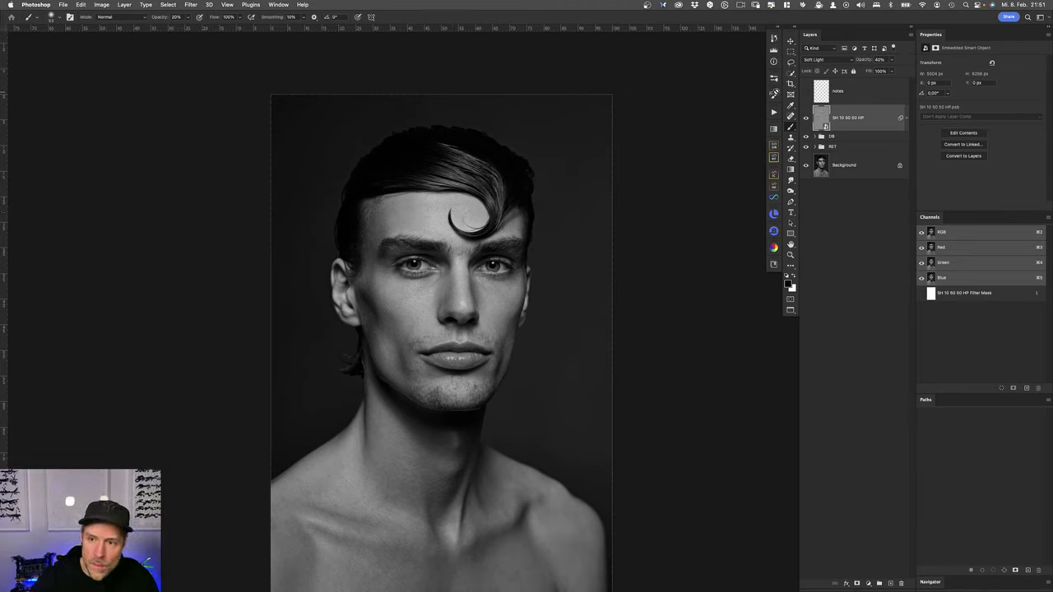
Step: Switch the high-pass layer to Normal at 100% opacity to inspect it alone
{"action": "left_click", "coordinate": [832, 62]}
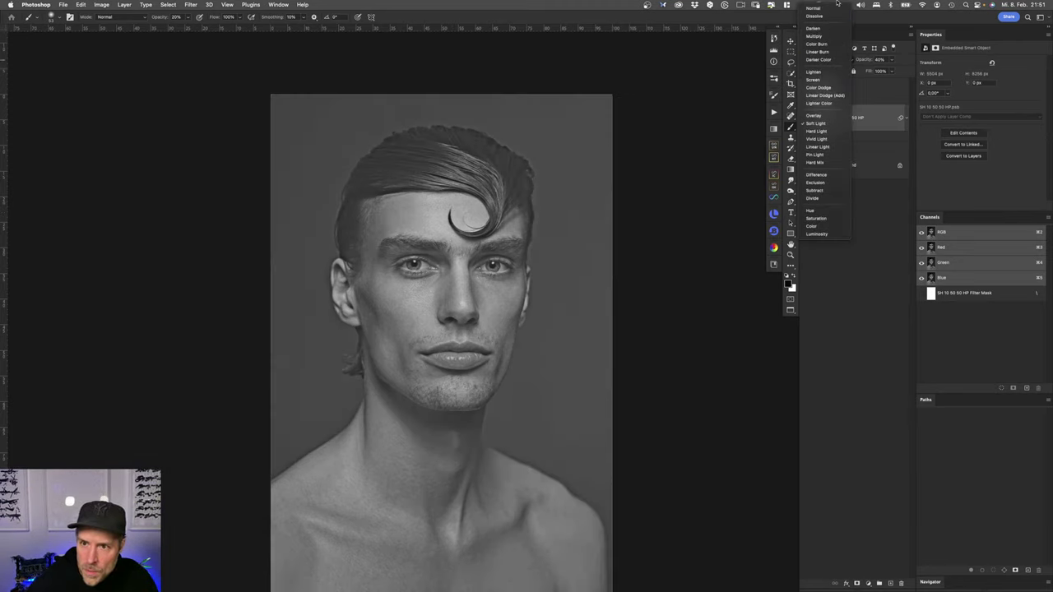
{"action": "left_click", "coordinate": [823, 9]}
{"action": "left_click_drag", "start_coordinate": [864, 61], "coordinate": [925, 63]}
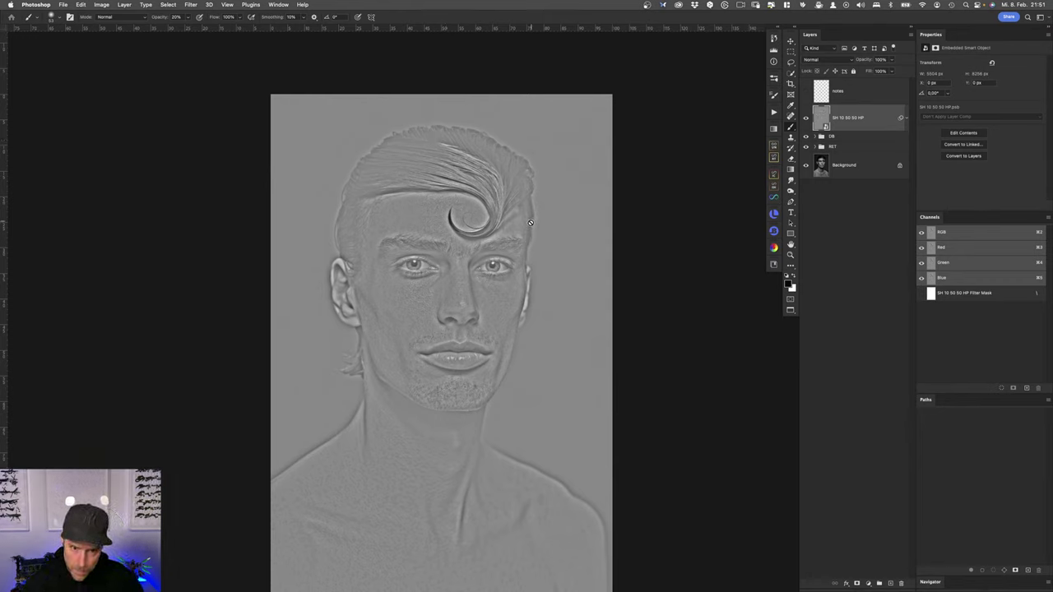
Step: Return the high-pass layer to Soft Light with 35% opacity
{"action": "left_click", "coordinate": [835, 61]}
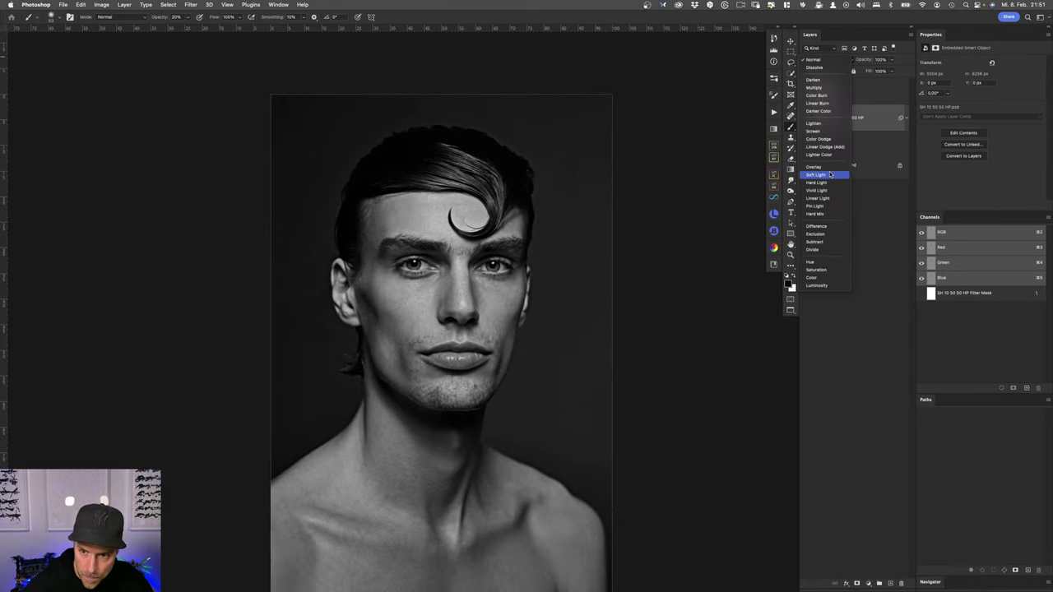
{"action": "left_click", "coordinate": [825, 174]}
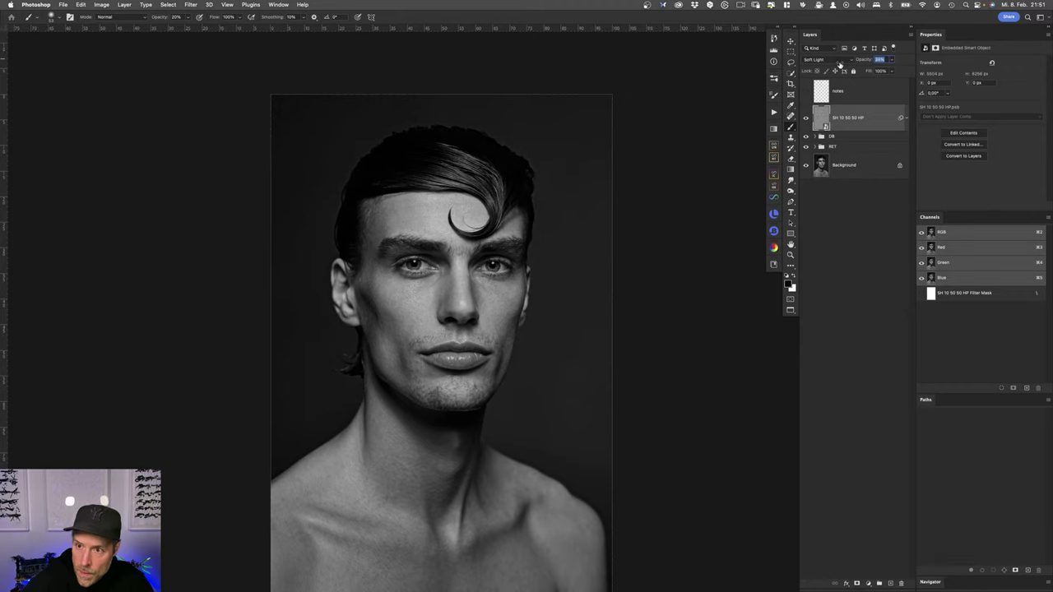
{"action": "key", "text": "Return"}
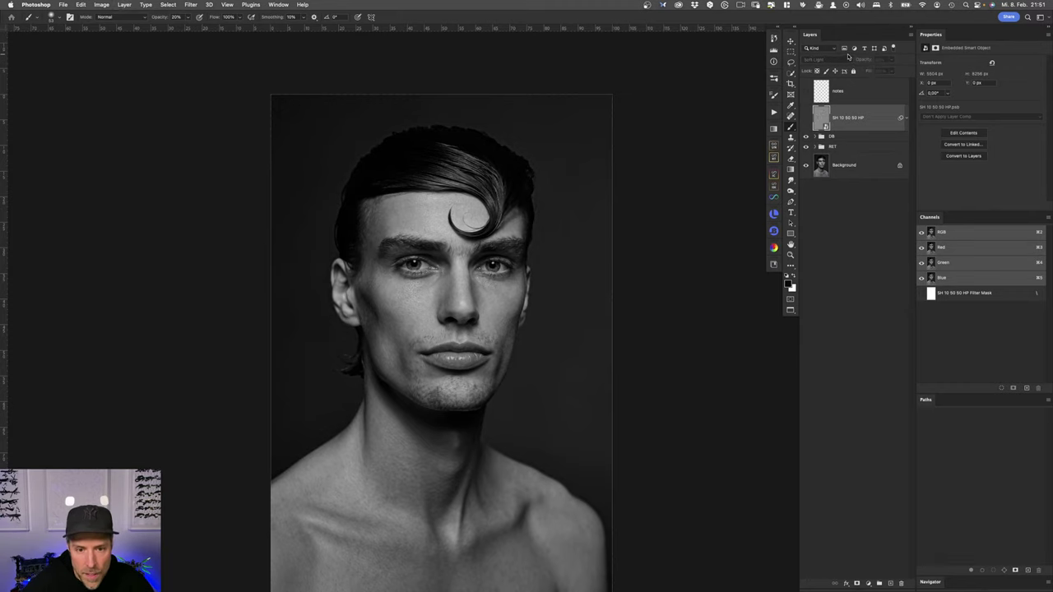
{"action": "scroll", "coordinate": [469, 241], "scroll_direction": "up", "scroll_amount": 2}
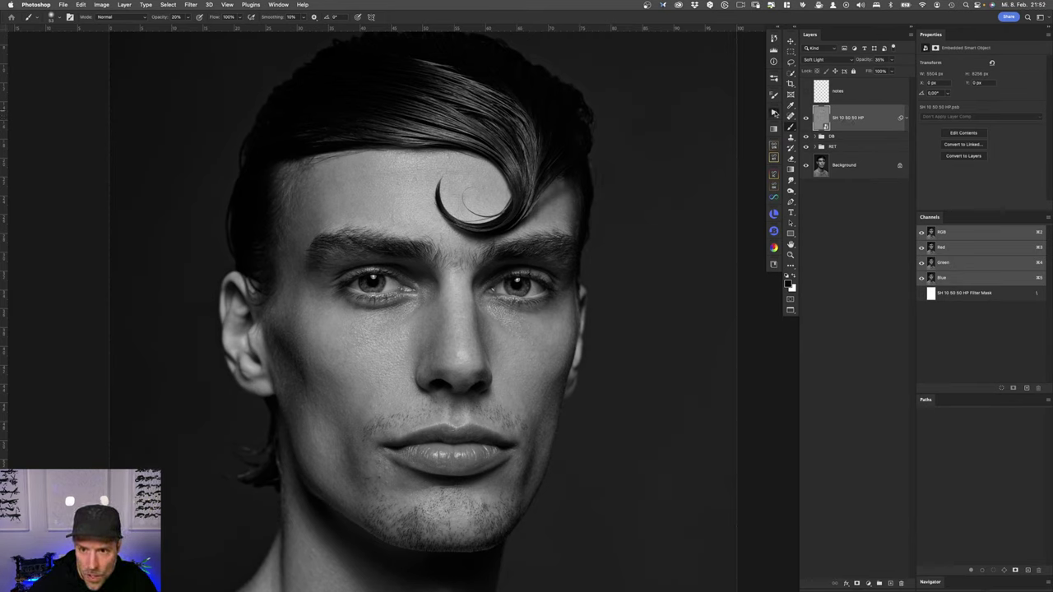
Step: Run the high-pass action to create Soft Light layer SH 10/50 HP 50 and add a black mask
{"action": "left_click", "coordinate": [773, 112]}
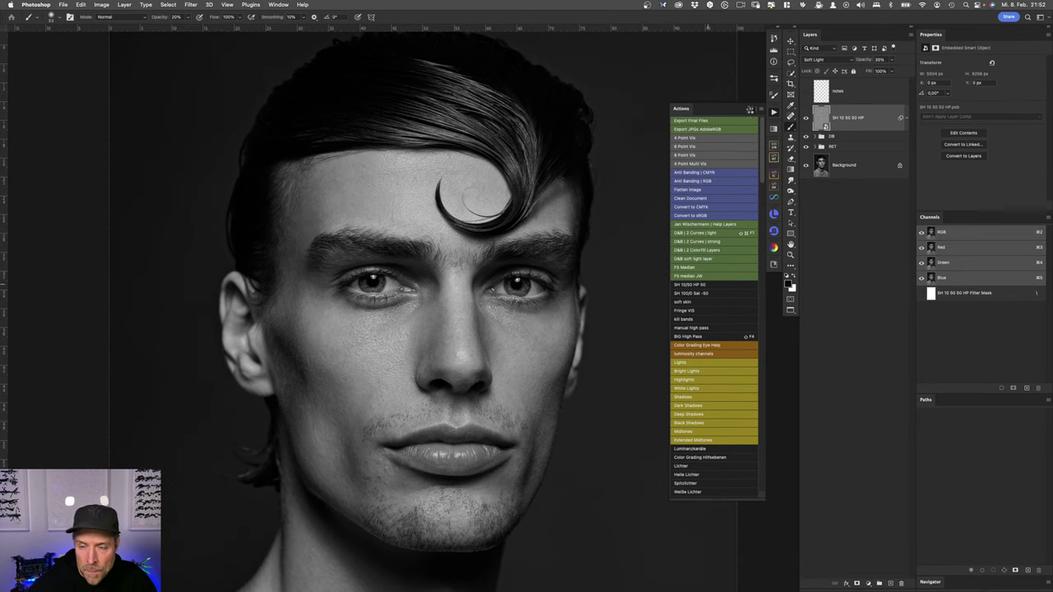
{"action": "key", "text": "super+alt+shift+e"}
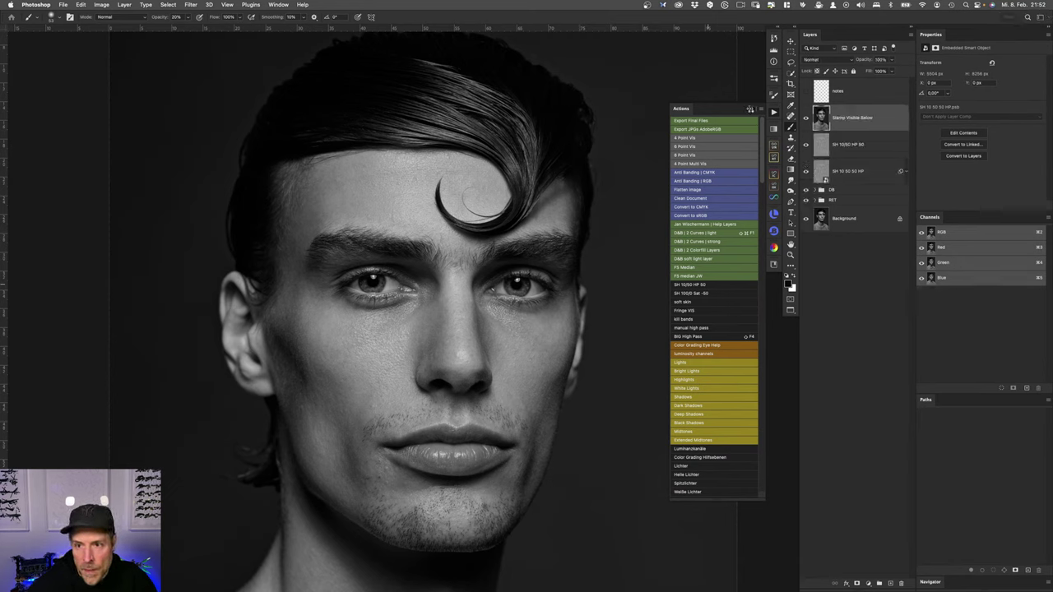
{"action": "left_click", "coordinate": [750, 109]}
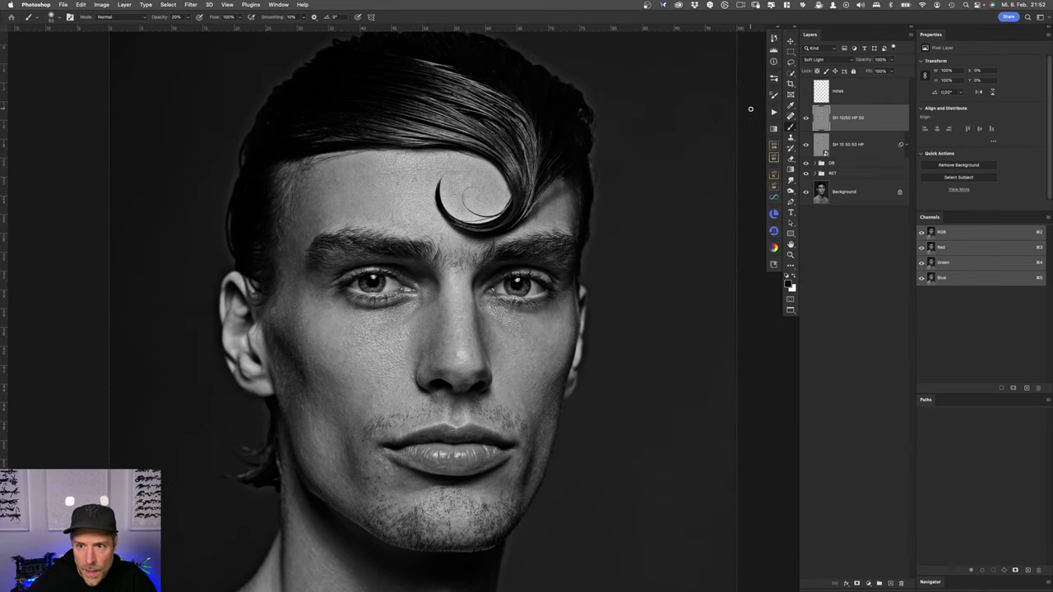
{"action": "left_click", "coordinate": [857, 583], "text": "alt"}
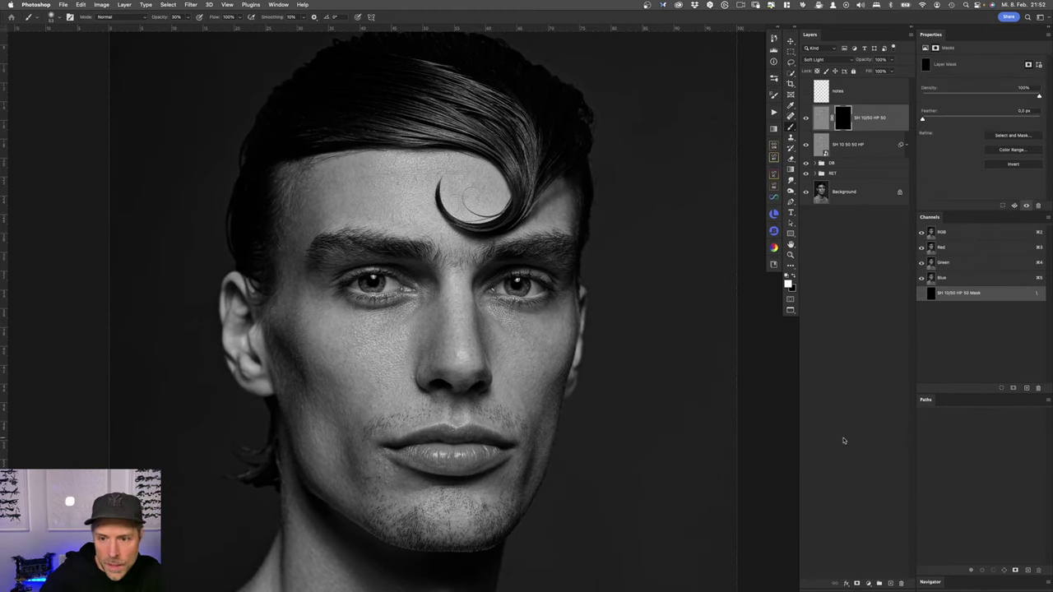
Step: Paint white on the SH 10/50 HP 50 mask over the face and hair with an enlarged brush
{"action": "key", "text": "x"}
{"action": "left_click_drag", "start_coordinate": [402, 260], "coordinate": [428, 260]}
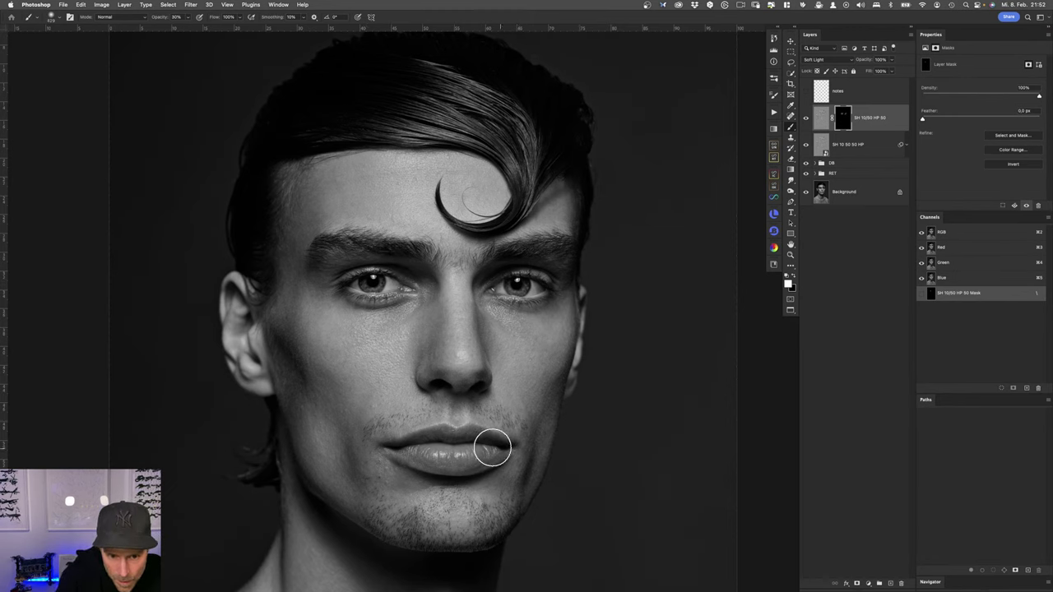
{"action": "left_click_drag", "start_coordinate": [434, 332], "coordinate": [379, 469]}
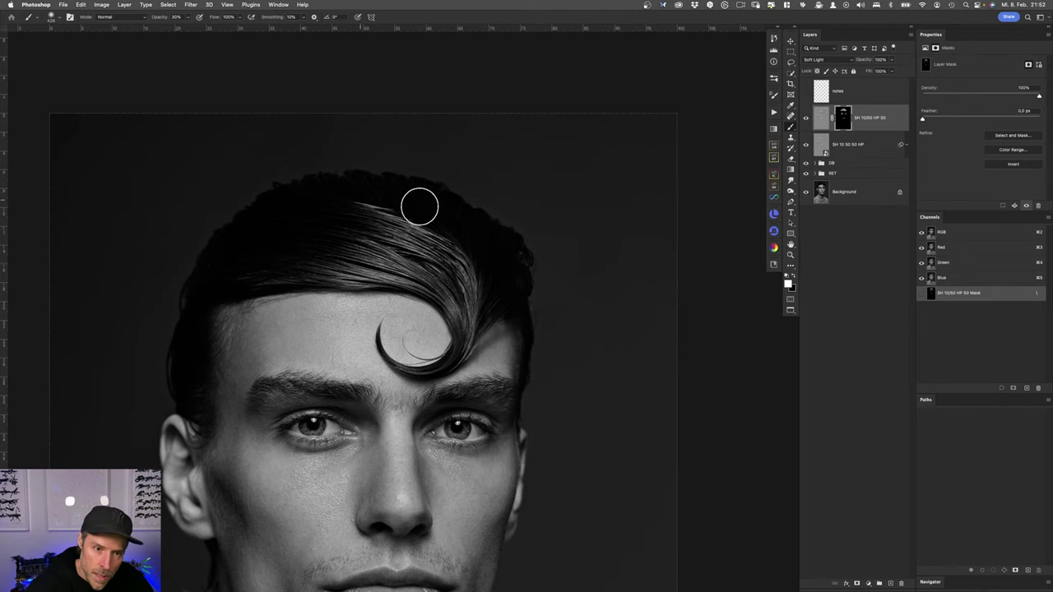
{"action": "key", "text": "super+minus"}
{"action": "key", "text": "super+minus"}
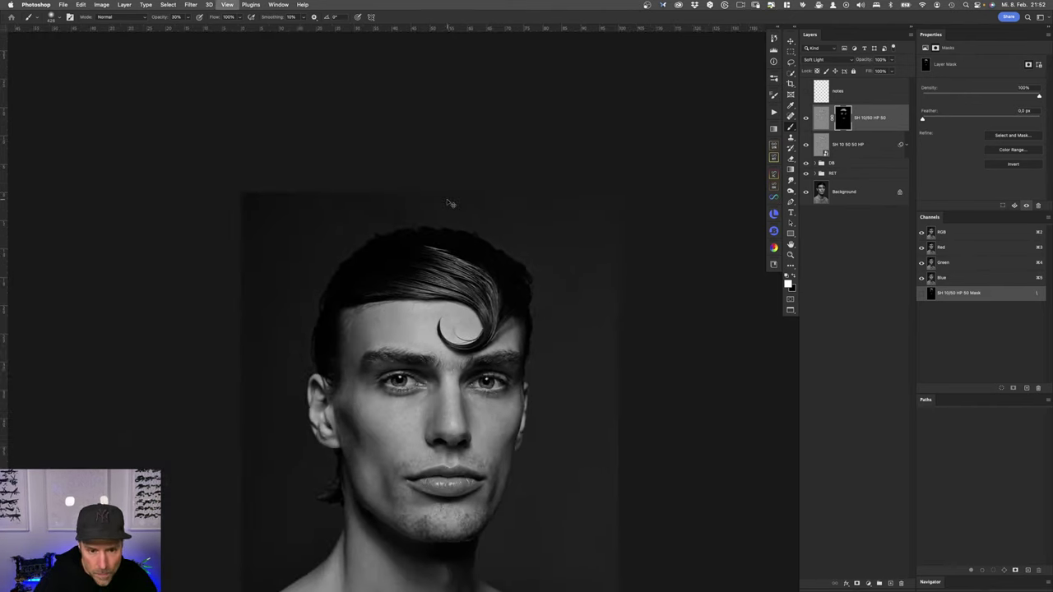
{"action": "left_click_drag", "start_coordinate": [564, 406], "coordinate": [516, 285]}
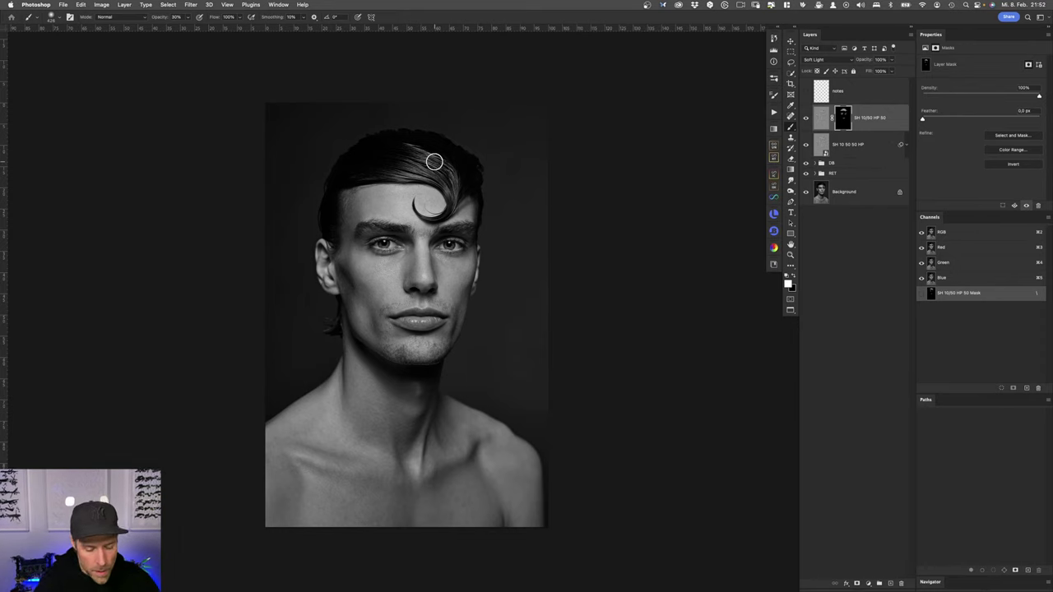
Step: Draw an elliptical marquee selection around the head and neck
{"action": "key", "text": "m"}
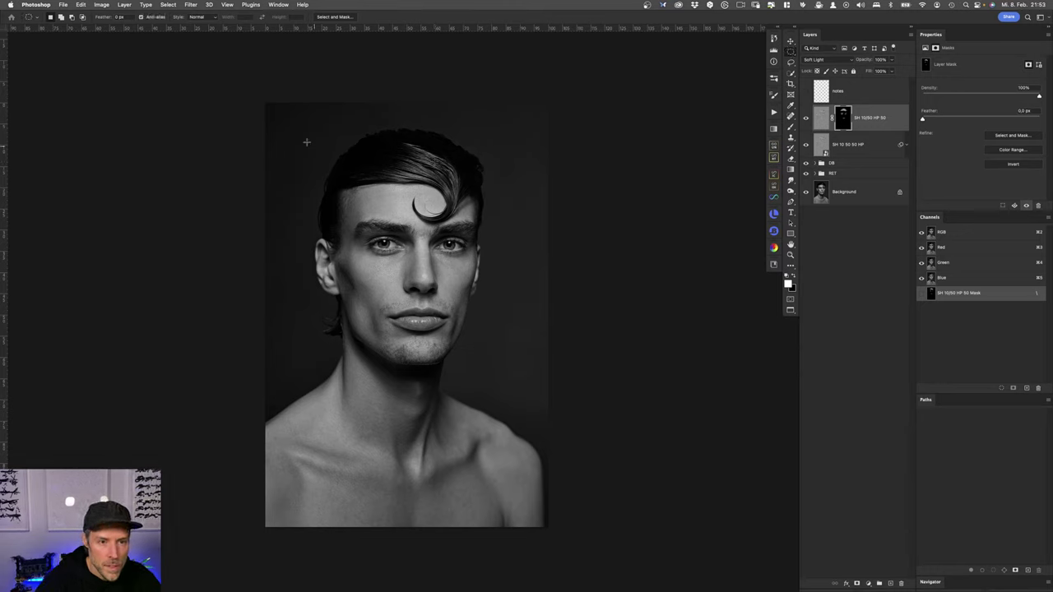
{"action": "left_click_drag", "start_coordinate": [296, 125], "coordinate": [578, 169]}
{"action": "left_click", "coordinate": [501, 376]}
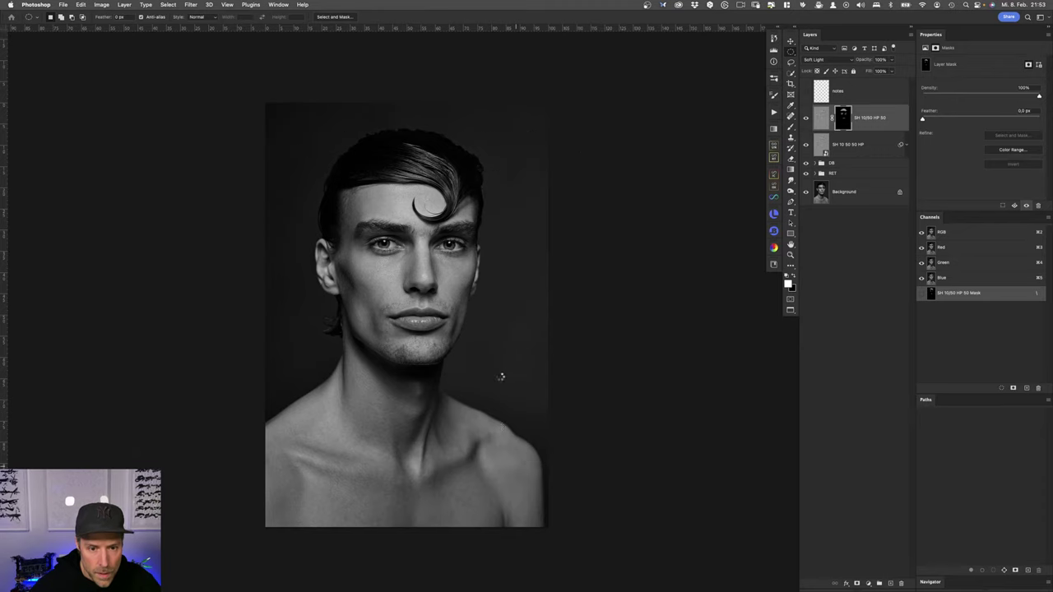
{"action": "key", "text": "super+shift+d"}
Step: Feather the oval selection in Quick Mask with a Gaussian Blur of about 528 px
{"action": "key", "text": "q"}
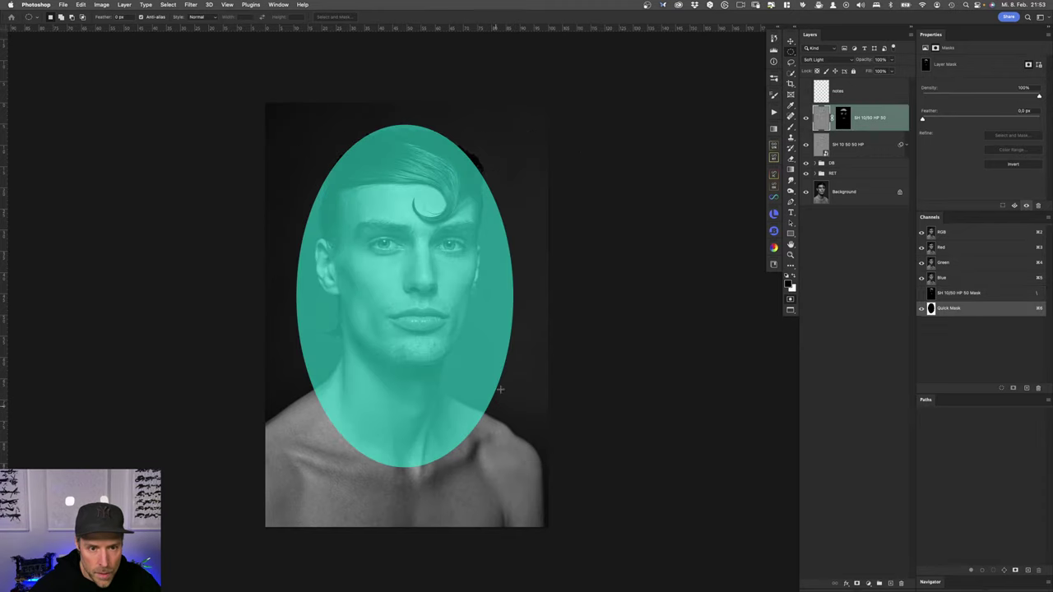
{"action": "left_click", "coordinate": [190, 5]}
{"action": "mouse_move", "coordinate": [218, 113]}
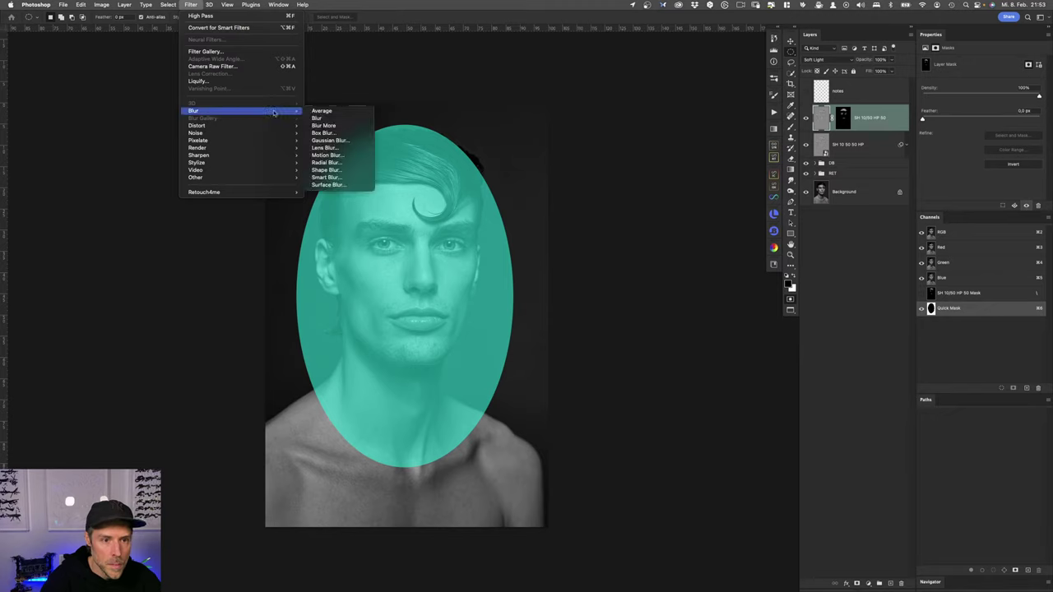
{"action": "left_click", "coordinate": [347, 142]}
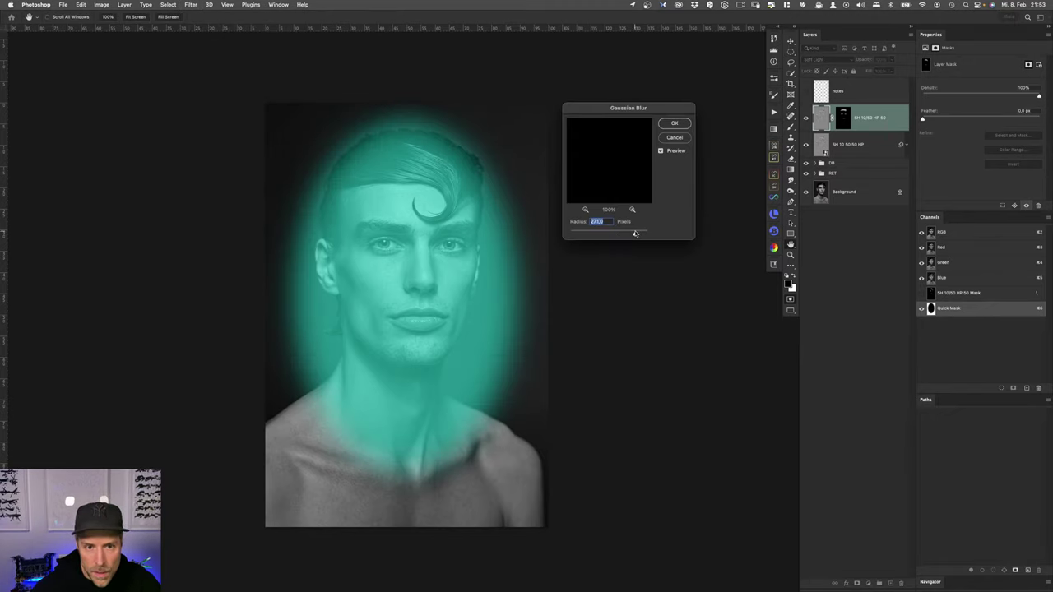
{"action": "left_click_drag", "start_coordinate": [635, 236], "coordinate": [637, 235]}
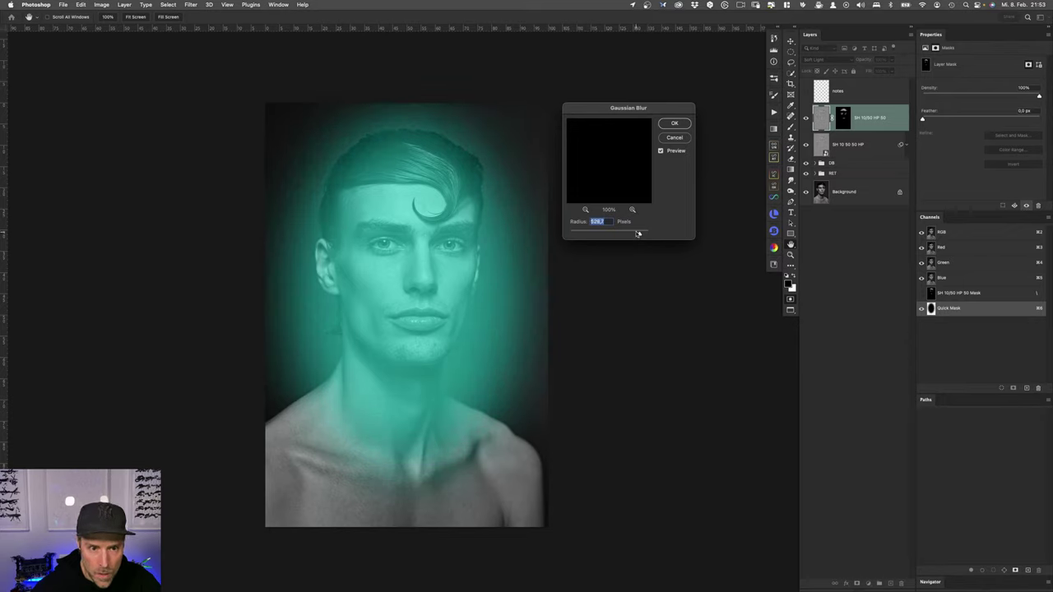
{"action": "left_click", "coordinate": [676, 124]}
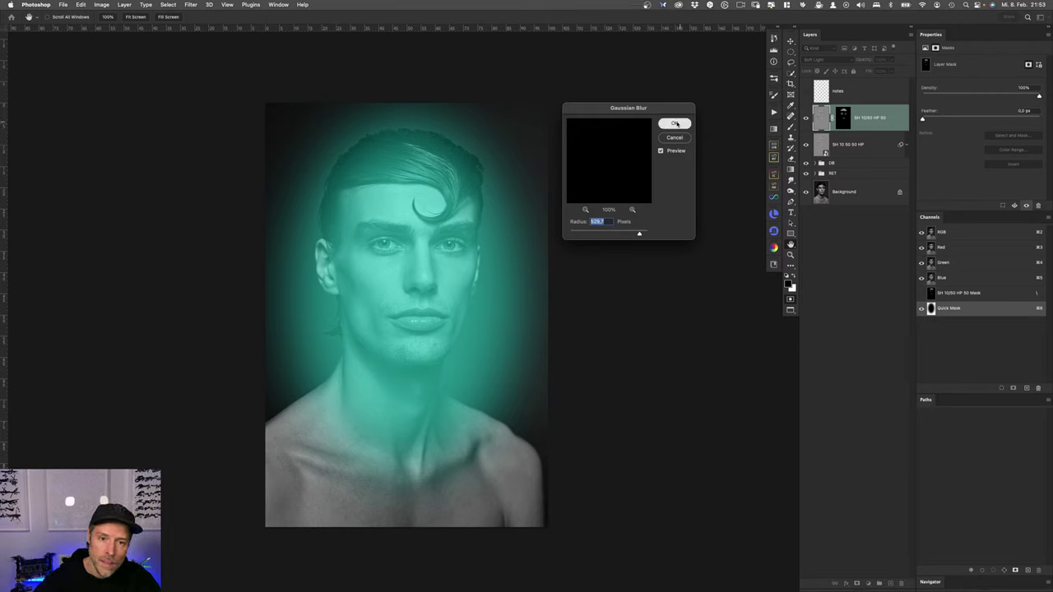
{"action": "key", "text": "q"}
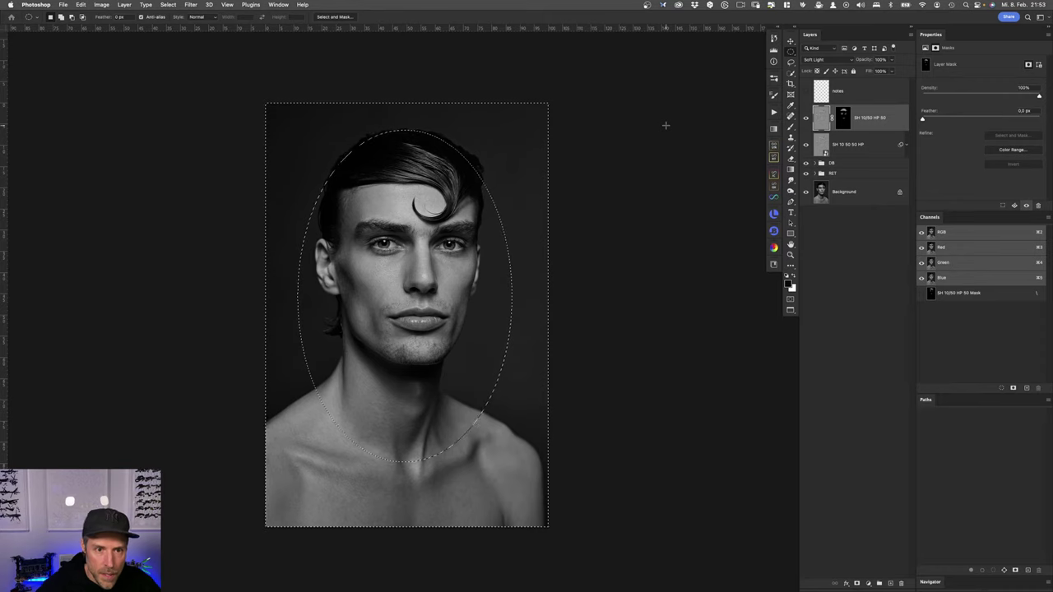
{"action": "left_click", "coordinate": [867, 583]}
{"action": "left_click", "coordinate": [892, 444]}
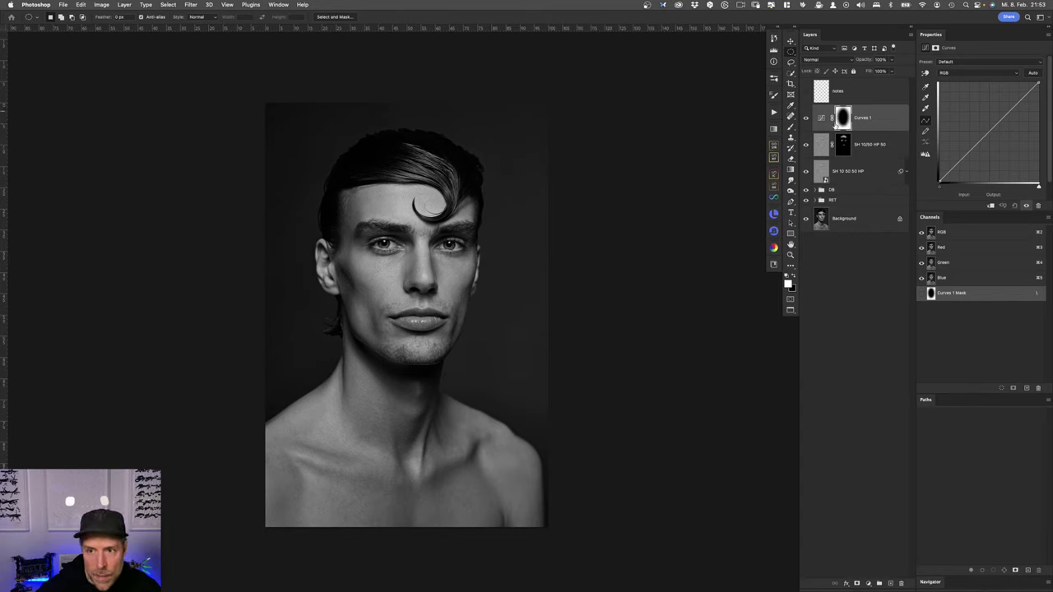
{"action": "left_click_drag", "start_coordinate": [992, 129], "coordinate": [994, 143]}
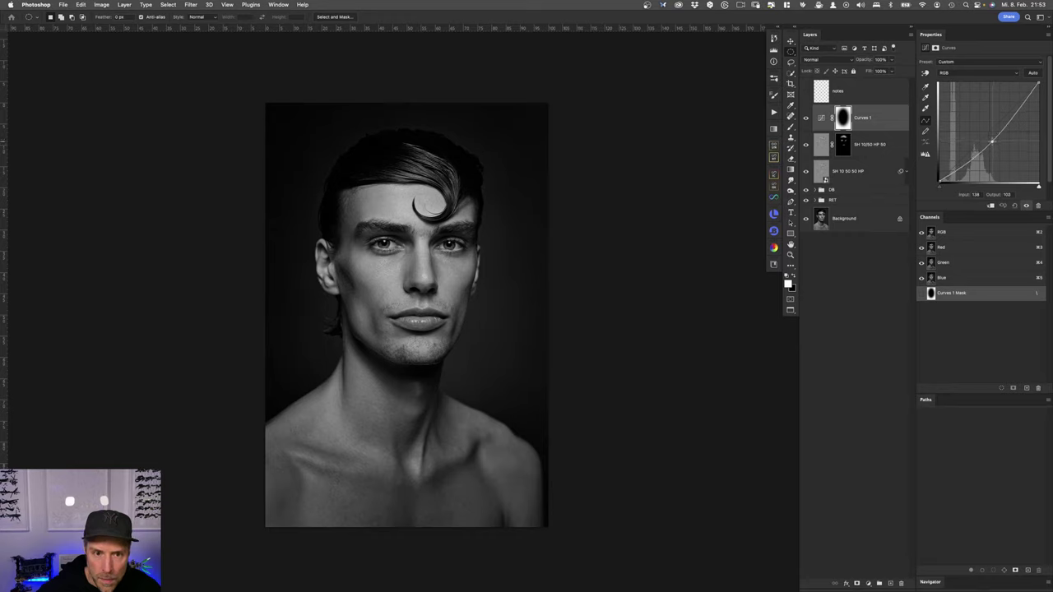
{"action": "key", "text": "super+comma"}
{"action": "key", "text": "super+comma"}
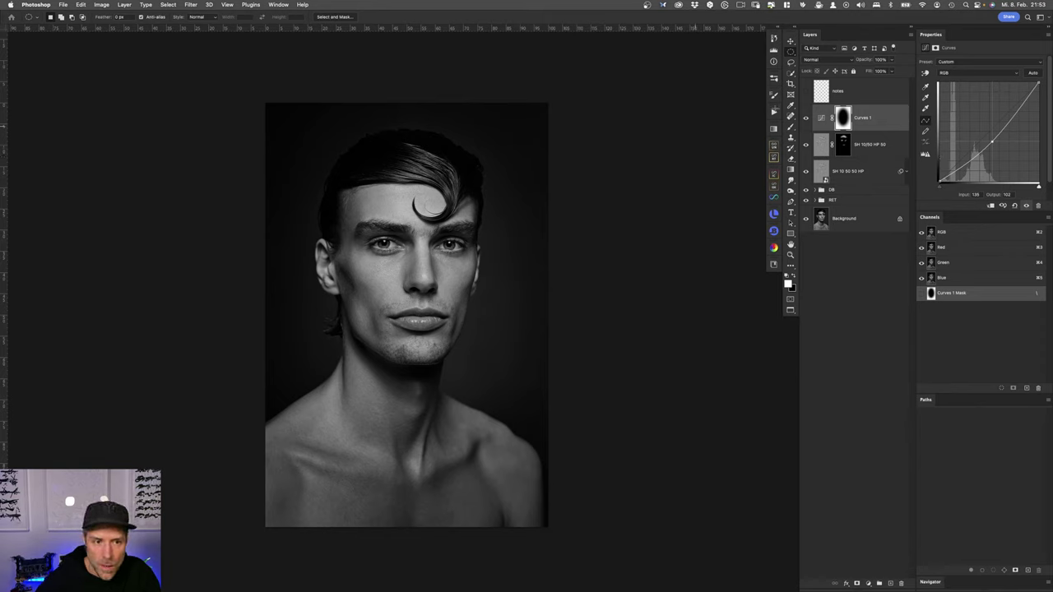
Step: Add a Pattern Fill layer using the noise pattern at 125% scale
{"action": "left_click", "coordinate": [868, 583]}
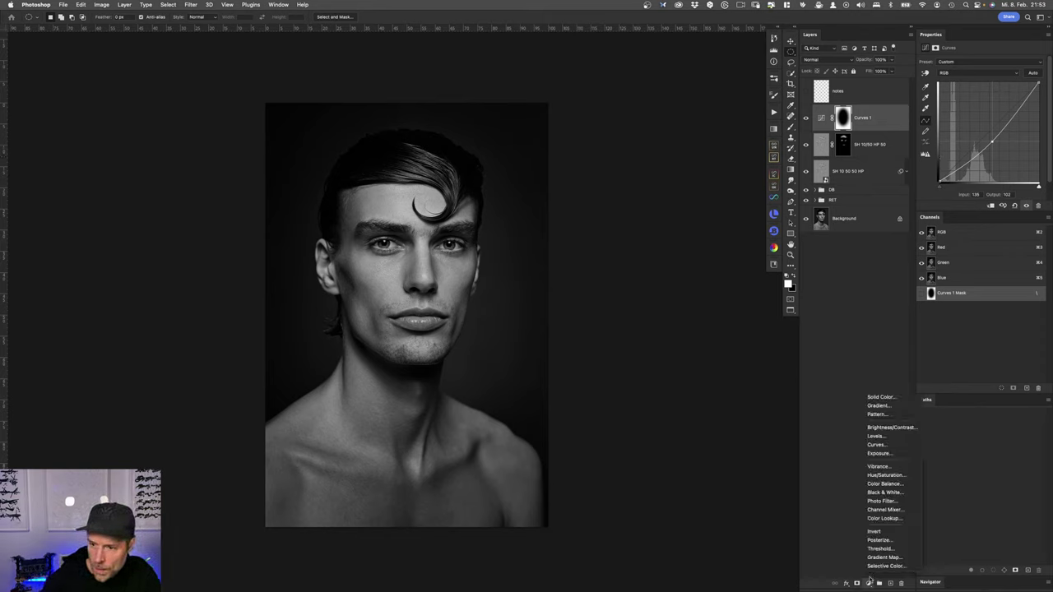
{"action": "left_click", "coordinate": [894, 415]}
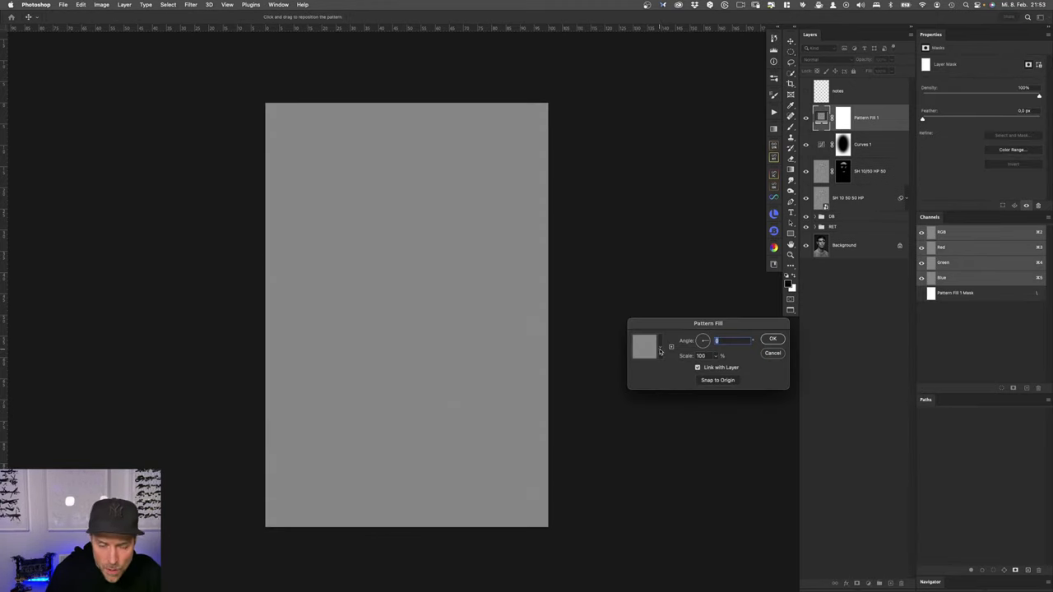
{"action": "left_click", "coordinate": [660, 351]}
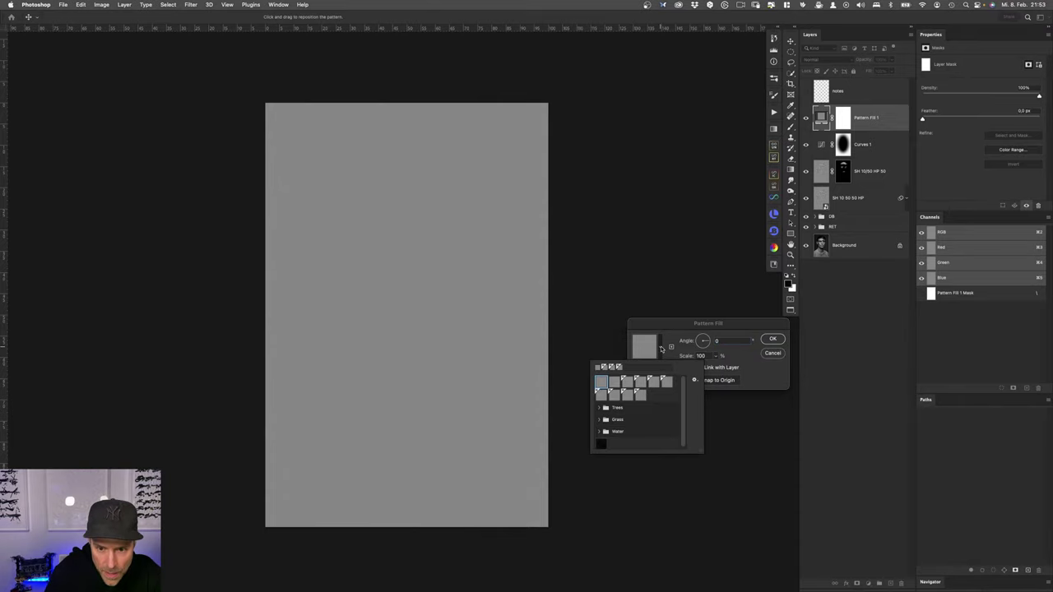
{"action": "left_click", "coordinate": [614, 396]}
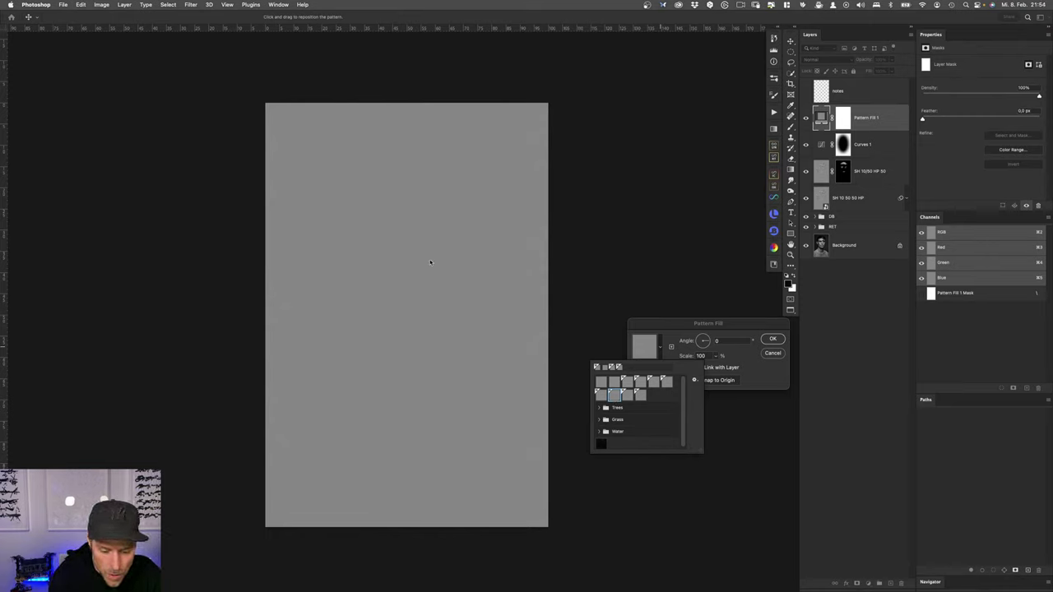
{"action": "left_click", "coordinate": [762, 367]}
{"action": "double_click", "coordinate": [701, 355]}
{"action": "type", "text": "125"}
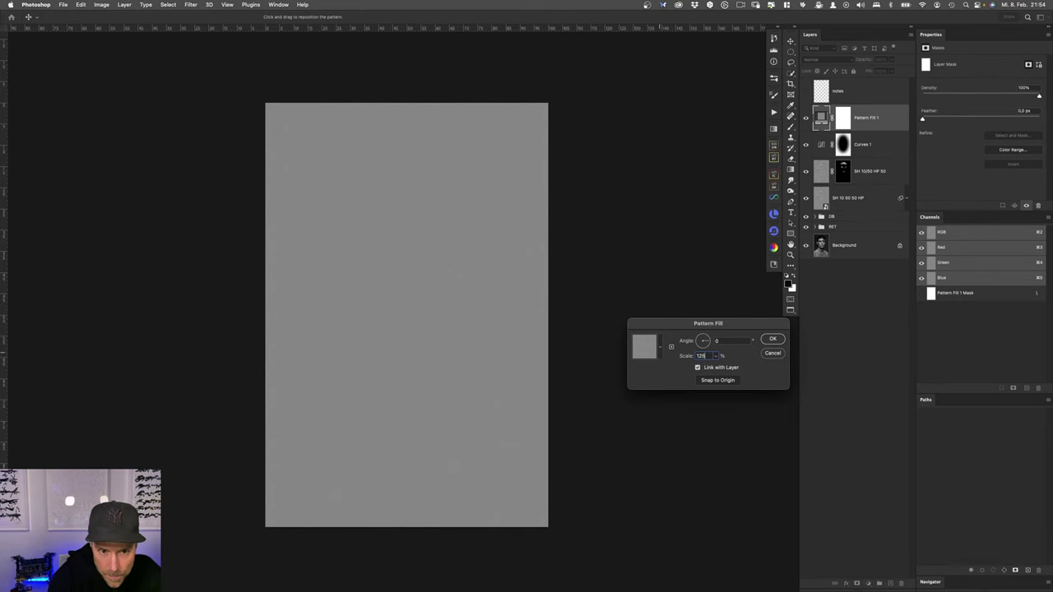
{"action": "key", "text": "Return"}
Step: Zoom to 100% and pan around to inspect the grain texture
{"action": "key", "text": "super+1"}
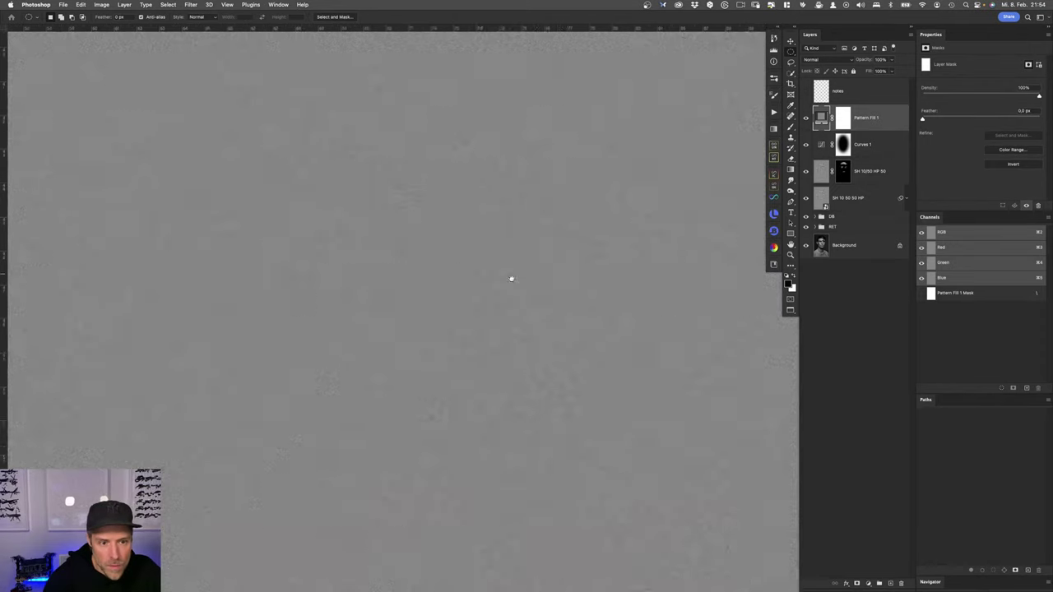
{"action": "scroll", "coordinate": [411, 293], "scroll_direction": "down", "scroll_amount": 1}
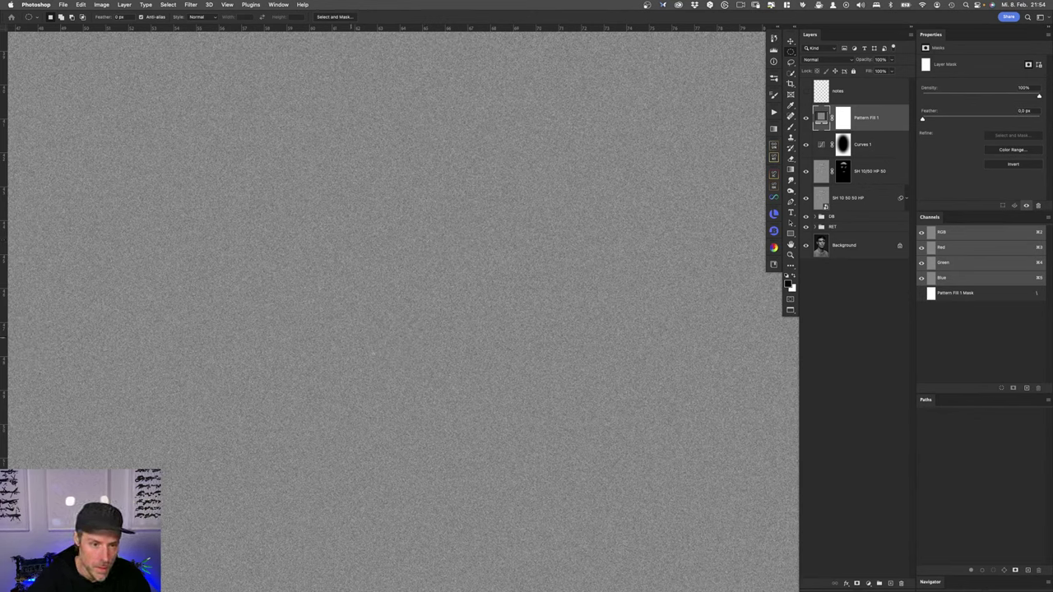
{"action": "scroll", "coordinate": [397, 293], "scroll_direction": "down", "scroll_amount": 3}
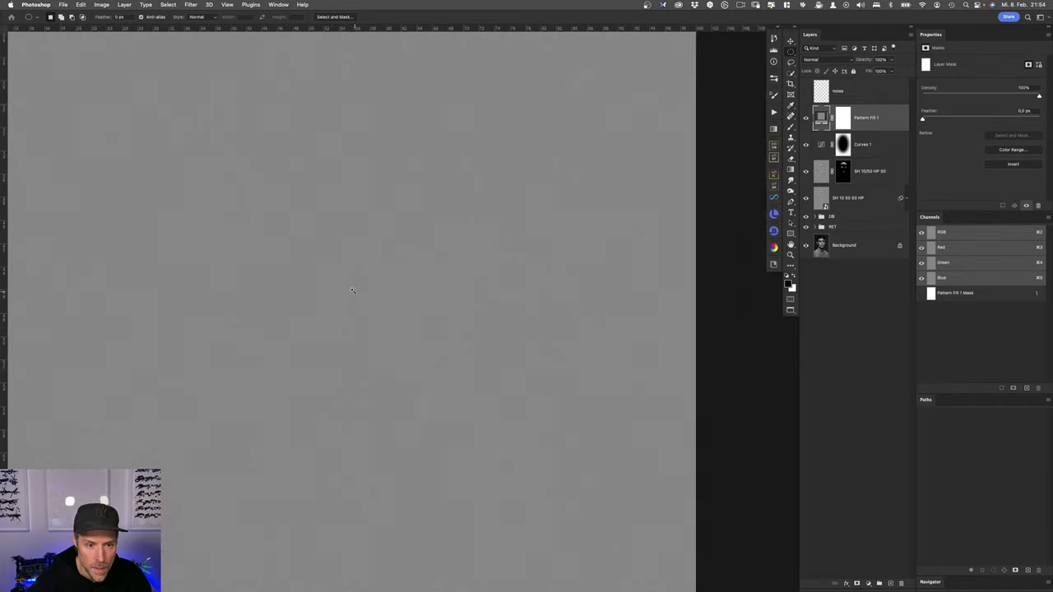
{"action": "left_click_drag", "start_coordinate": [376, 278], "coordinate": [454, 322]}
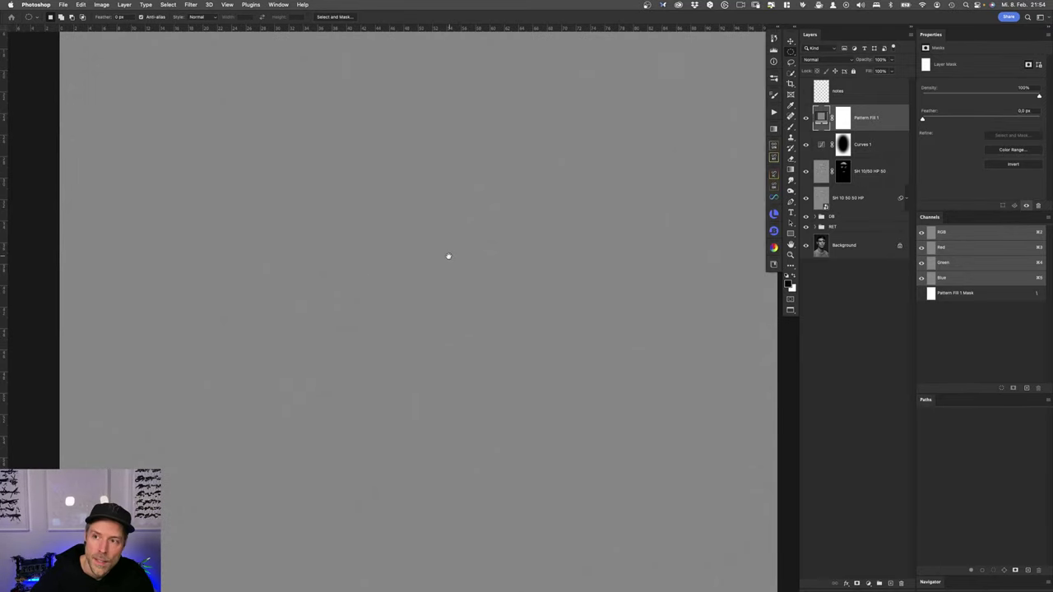
{"action": "left_click_drag", "start_coordinate": [449, 256], "coordinate": [431, 345]}
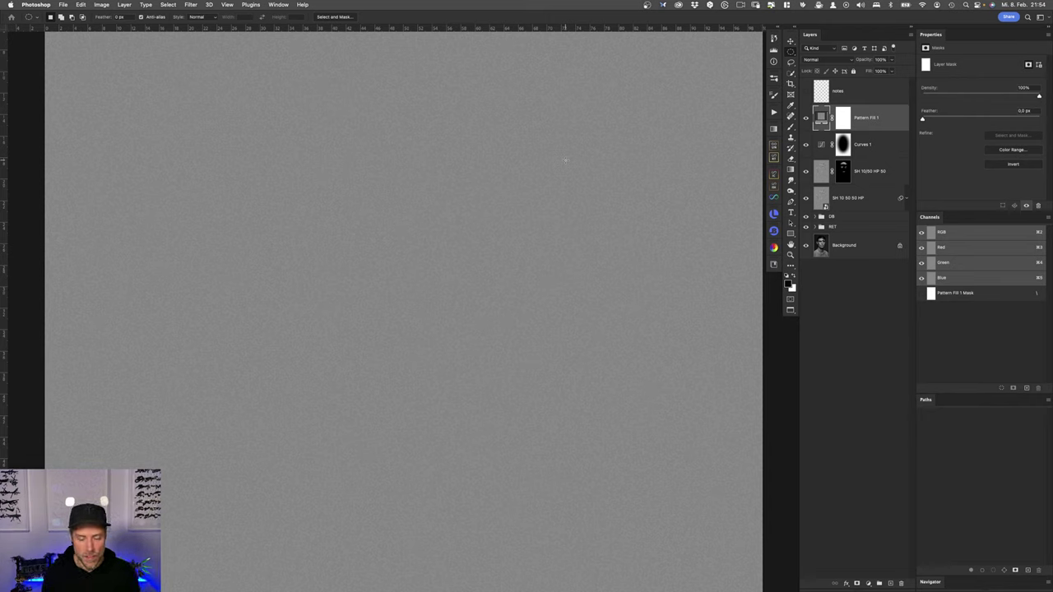
Step: Rename the Pattern Fill 1 layer to 'grain'
{"action": "double_click", "coordinate": [865, 118]}
{"action": "type", "text": "p"}
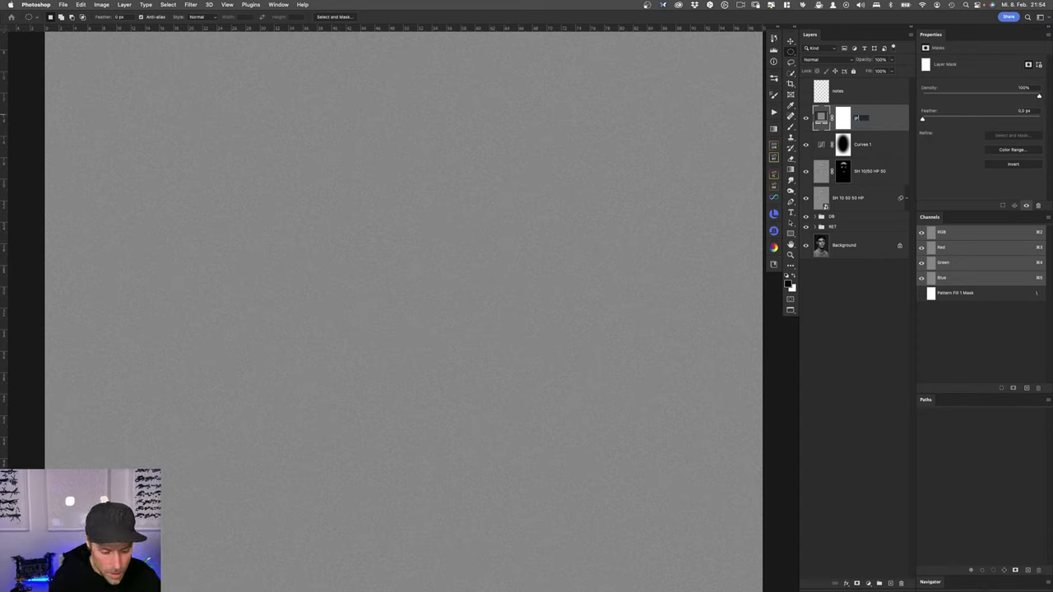
{"action": "type", "text": "rain"}
{"action": "key", "text": "Return"}
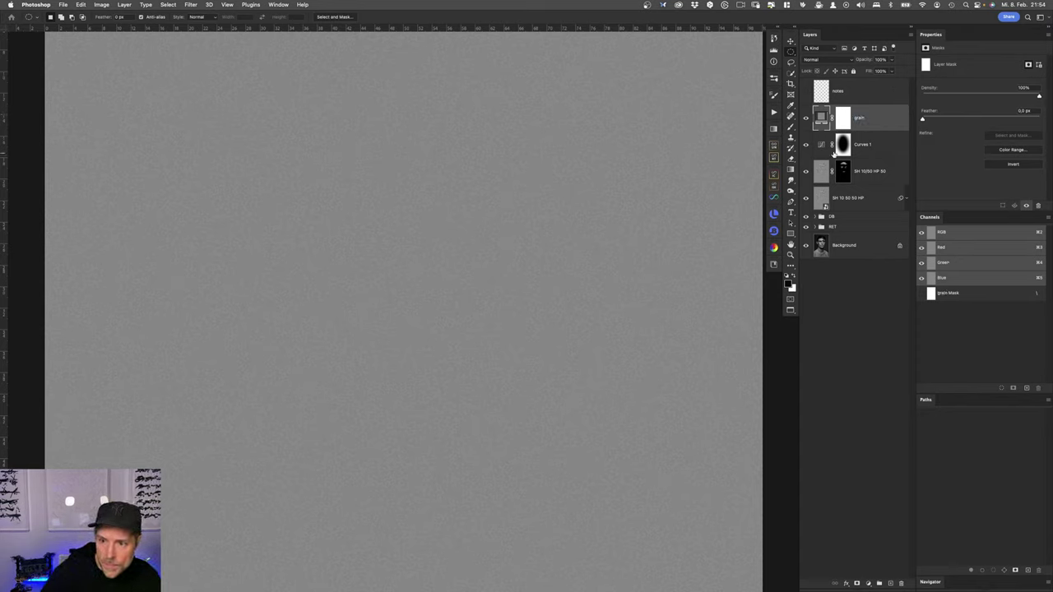
Step: Group both SH layers into a group named 'Look / Contrast'
{"action": "left_click", "coordinate": [878, 174]}
{"action": "left_click", "coordinate": [874, 198], "text": "shift"}
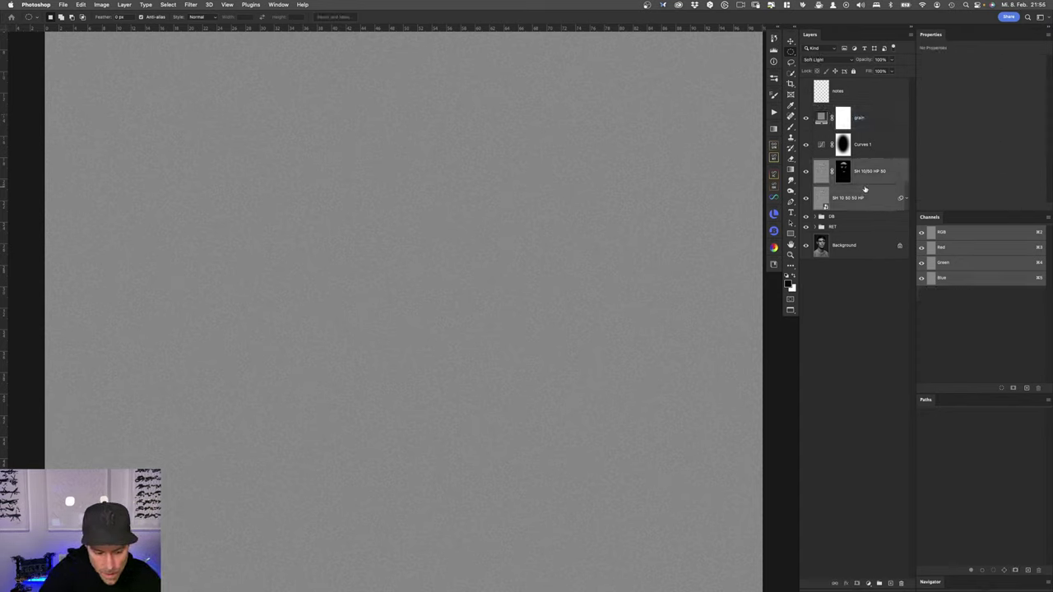
{"action": "key", "text": "super+g"}
{"action": "double_click", "coordinate": [835, 163]}
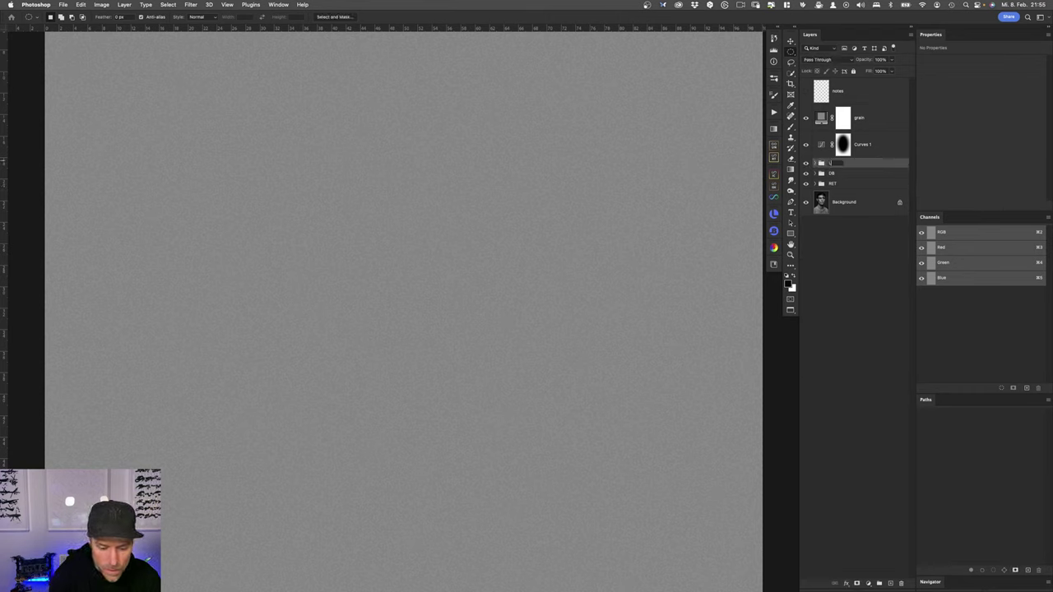
{"action": "type", "text": "Look"}
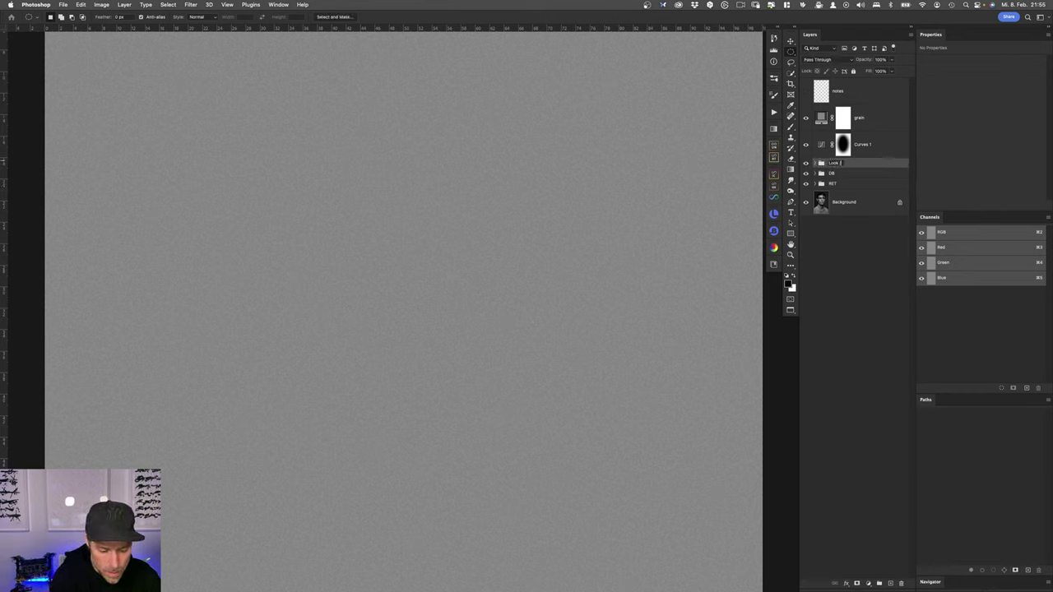
{"action": "type", "text": " / Contrast"}
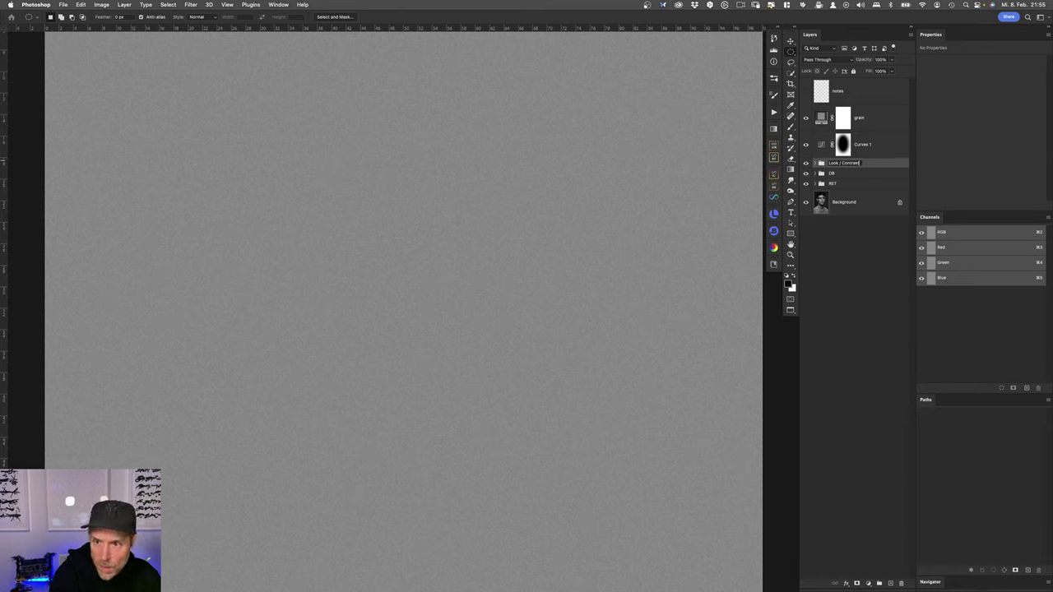
{"action": "key", "text": "Return"}
Step: Put Curves 1 into its own collapsed group named 'Vignette'
{"action": "left_click", "coordinate": [820, 157]}
{"action": "key", "text": "super+g"}
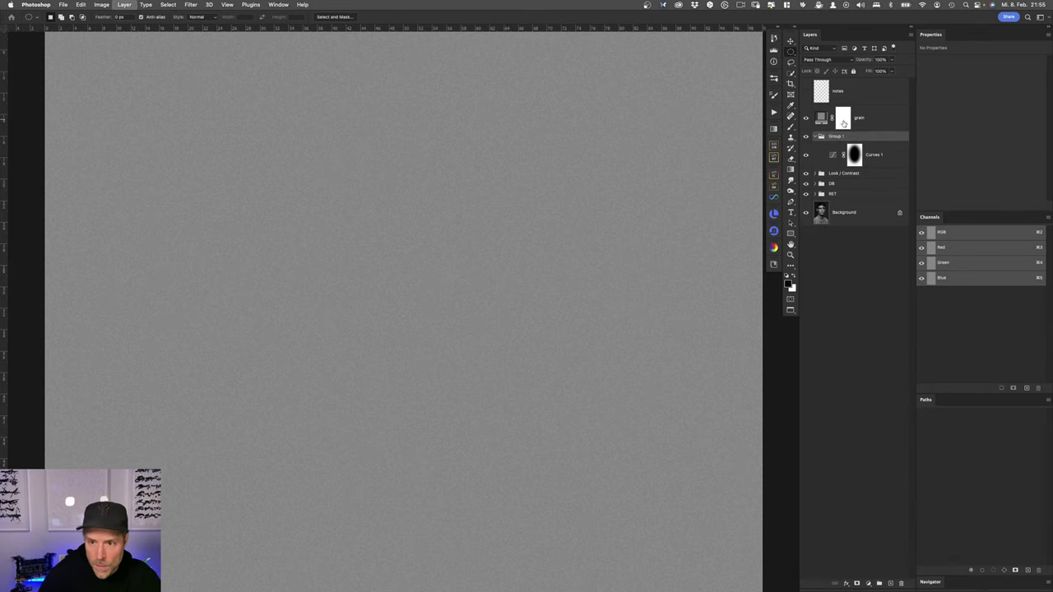
{"action": "double_click", "coordinate": [836, 136]}
{"action": "type", "text": "V"}
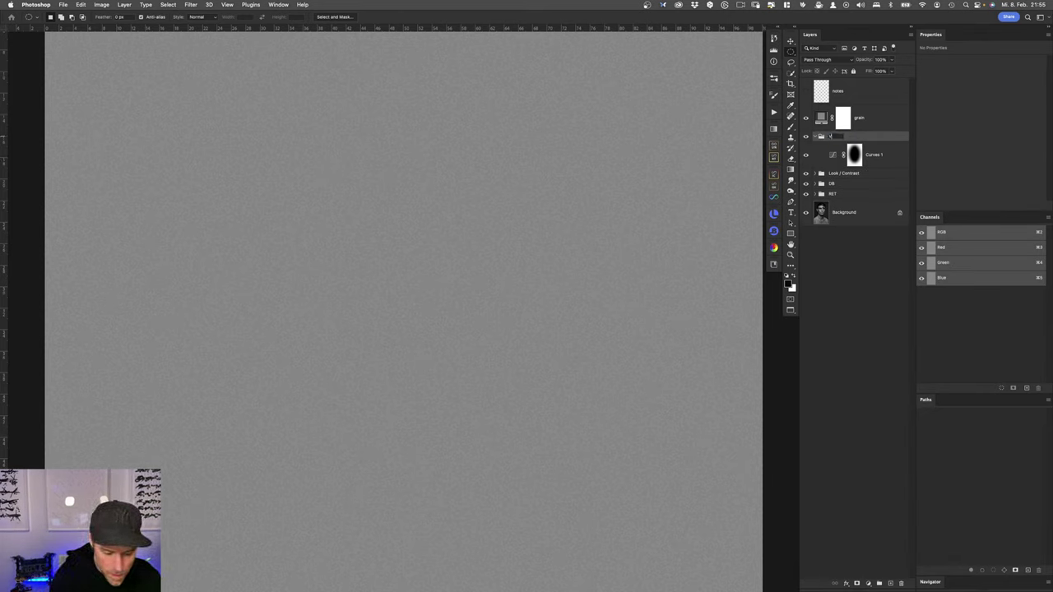
{"action": "type", "text": "ignette"}
{"action": "key", "text": "Return"}
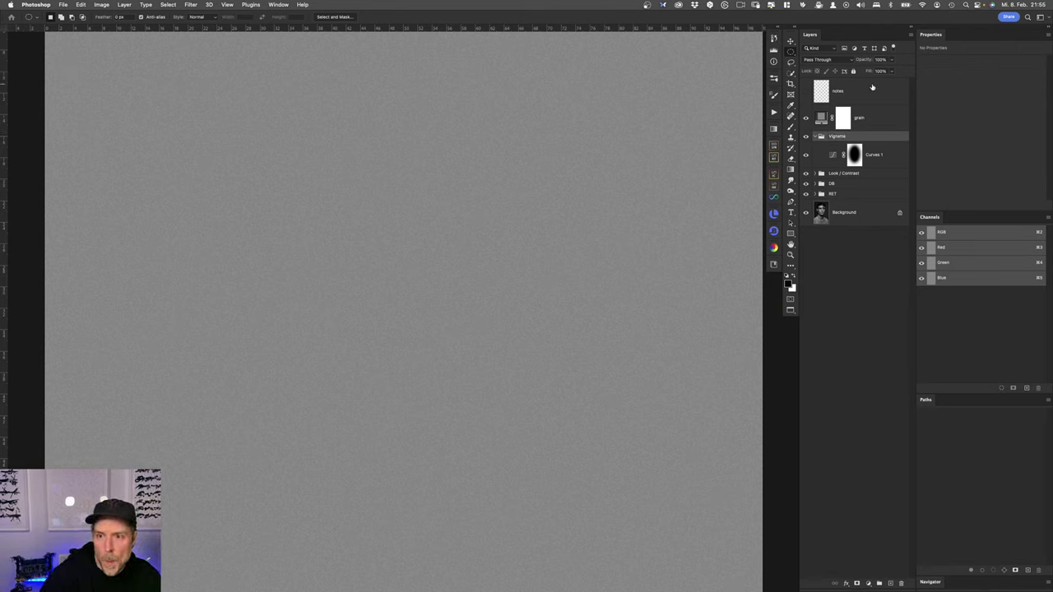
{"action": "left_click", "coordinate": [815, 136]}
{"action": "left_click", "coordinate": [839, 114]}
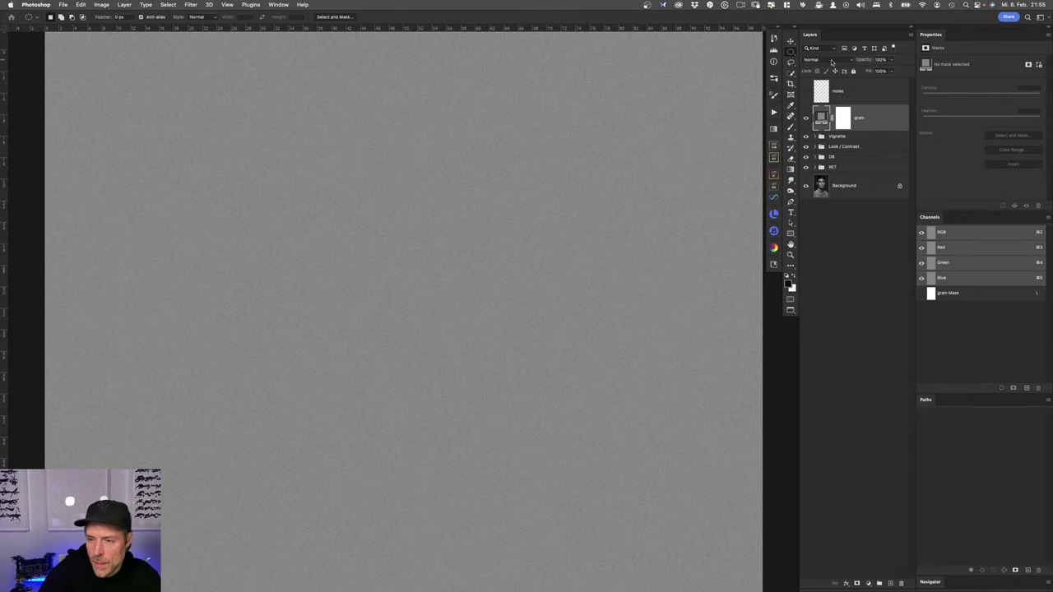
{"action": "left_click", "coordinate": [832, 60]}
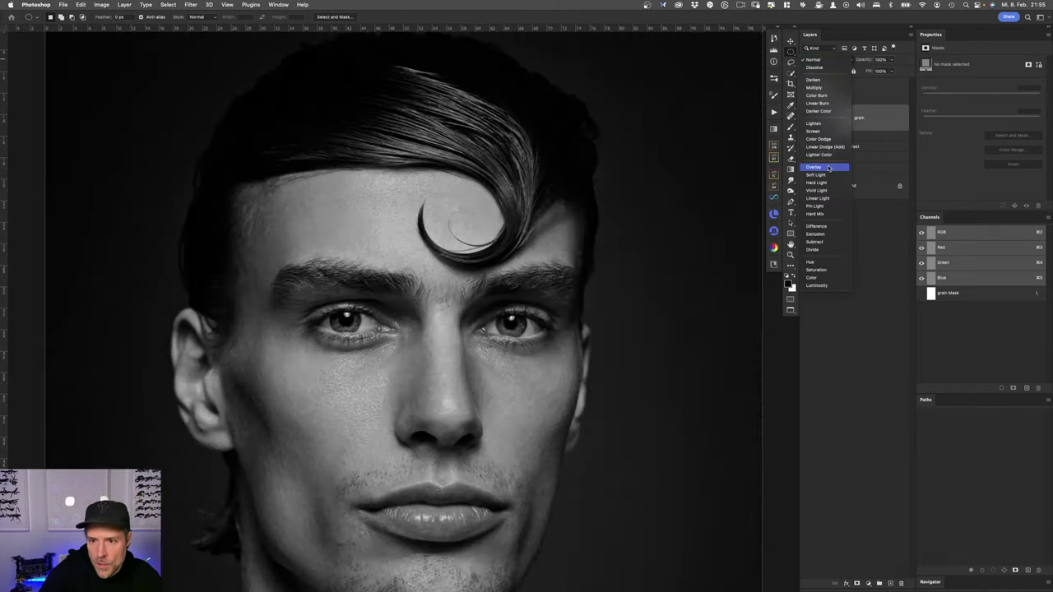
{"action": "left_click", "coordinate": [828, 167]}
{"action": "scroll", "coordinate": [536, 308], "scroll_direction": "up", "scroll_amount": 3}
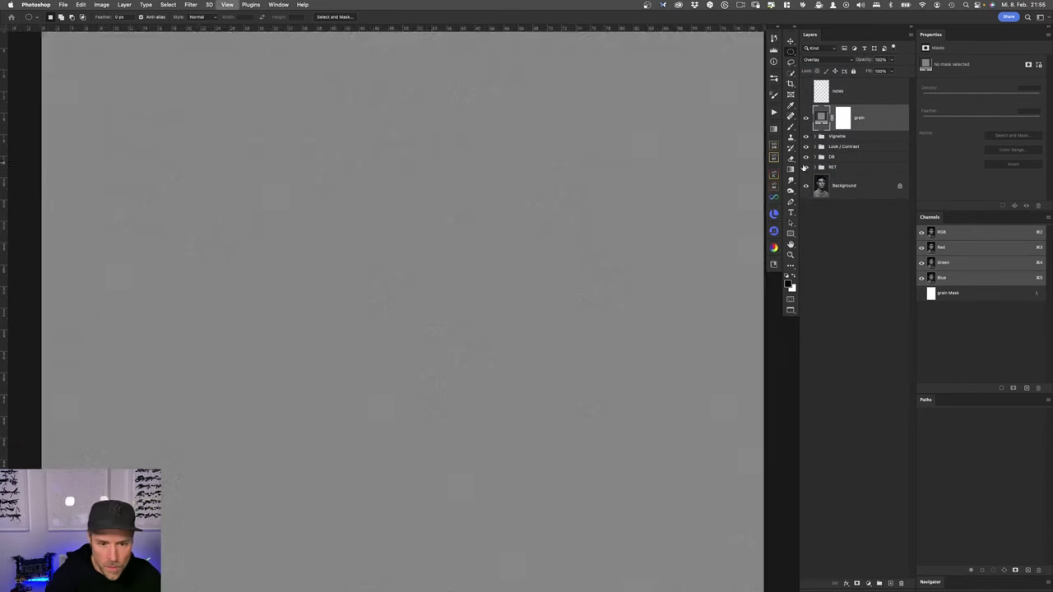
{"action": "left_click_drag", "start_coordinate": [652, 361], "coordinate": [529, 333]}
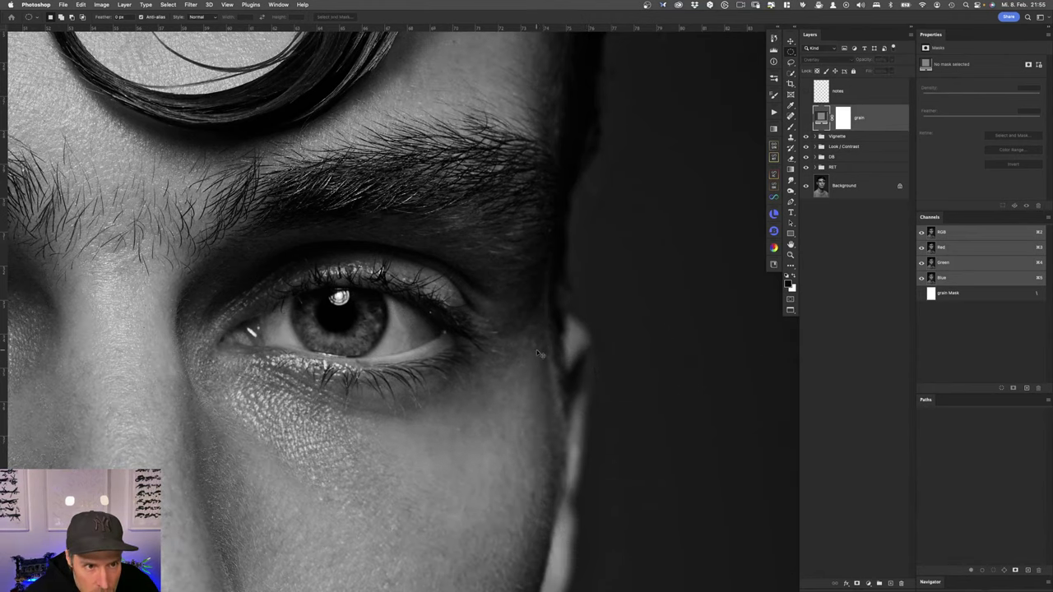
{"action": "scroll", "coordinate": [537, 352], "scroll_direction": "left", "scroll_amount": 5}
{"action": "scroll", "coordinate": [400, 308], "scroll_direction": "down", "scroll_amount": 3}
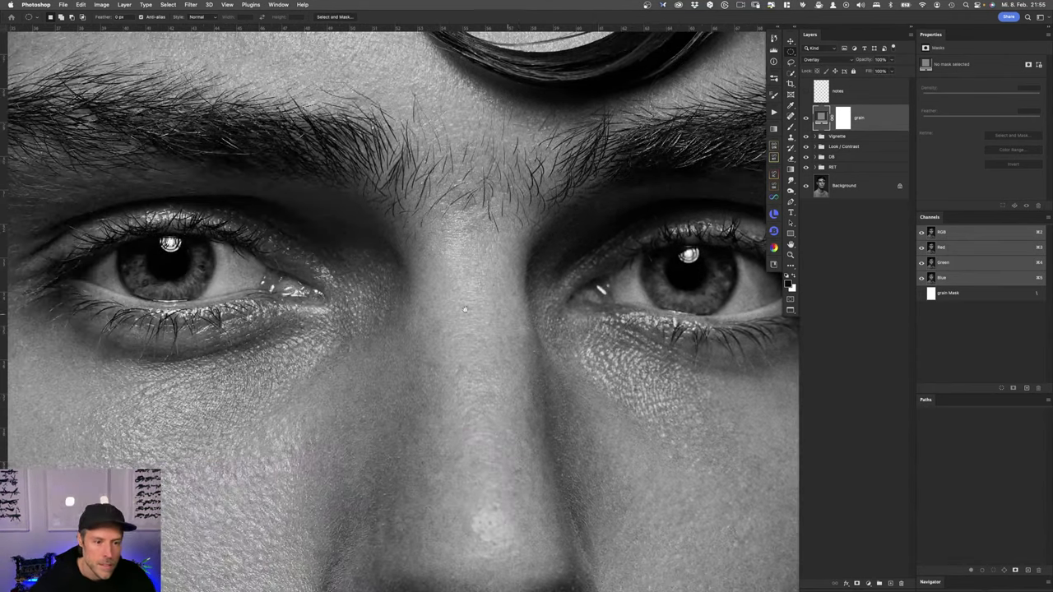
{"action": "scroll", "coordinate": [401, 308], "scroll_direction": "left", "scroll_amount": 2}
{"action": "scroll", "coordinate": [400, 309], "scroll_direction": "up", "scroll_amount": 5}
{"action": "scroll", "coordinate": [564, 312], "scroll_direction": "down", "scroll_amount": 2}
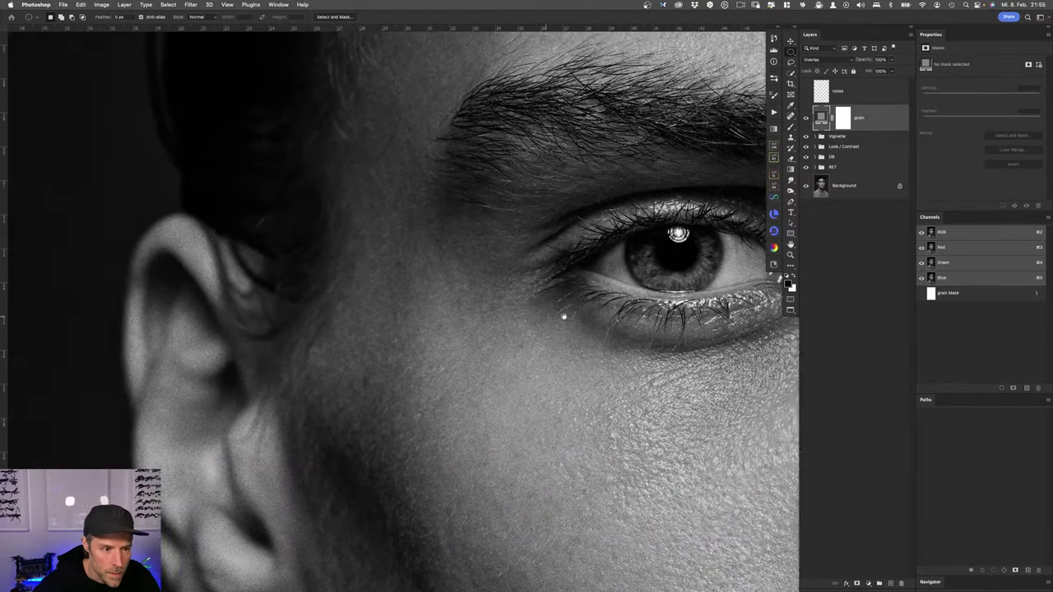
{"action": "scroll", "coordinate": [565, 313], "scroll_direction": "left", "scroll_amount": 2}
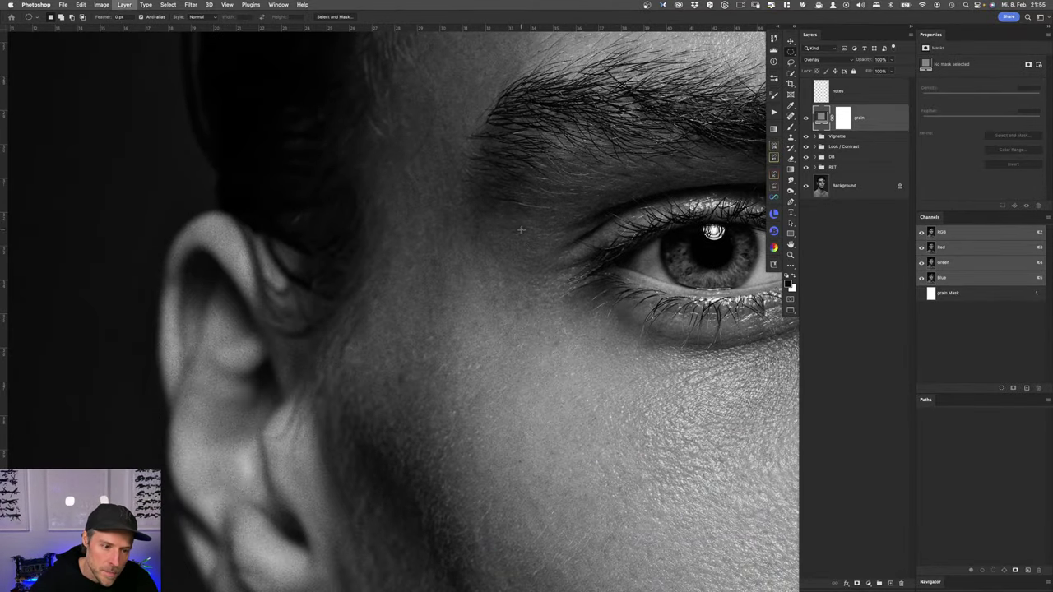
{"action": "scroll", "coordinate": [520, 238], "scroll_direction": "down", "scroll_amount": 2}
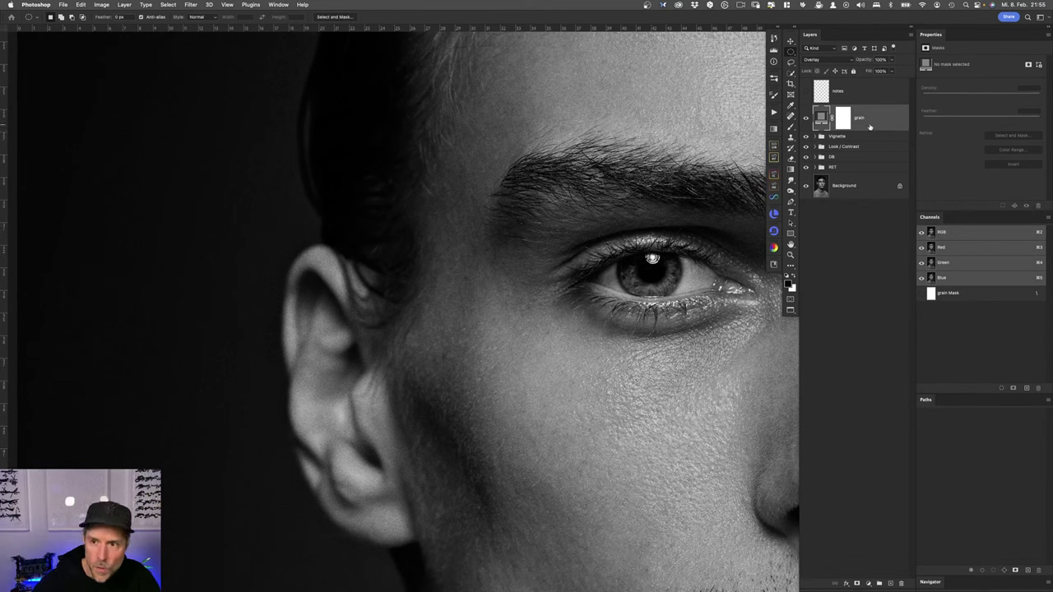
{"action": "mouse_move", "coordinate": [865, 63]}
{"action": "left_mouse_down"}
{"action": "mouse_move", "coordinate": [847, 63]}
{"action": "mouse_move", "coordinate": [865, 63]}
{"action": "left_mouse_up"}
{"action": "left_click", "coordinate": [817, 62]}
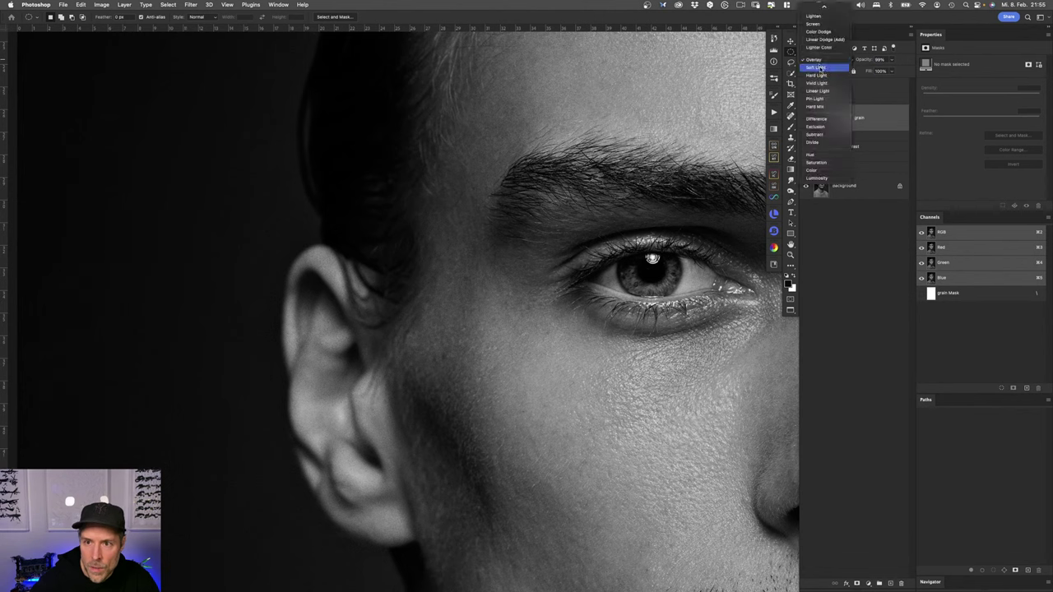
{"action": "left_click", "coordinate": [817, 70]}
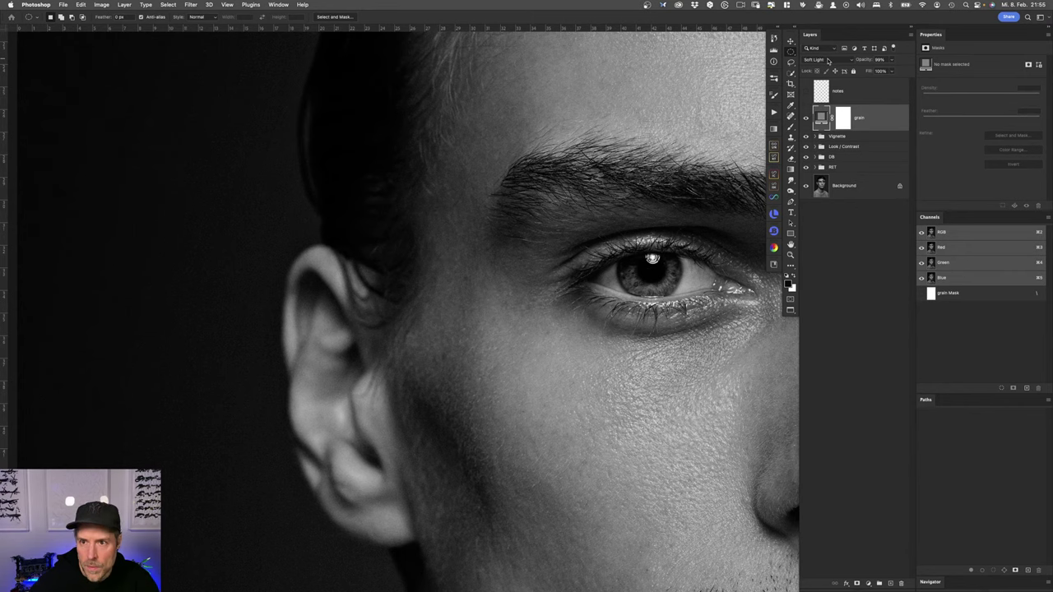
{"action": "left_click", "coordinate": [828, 61]}
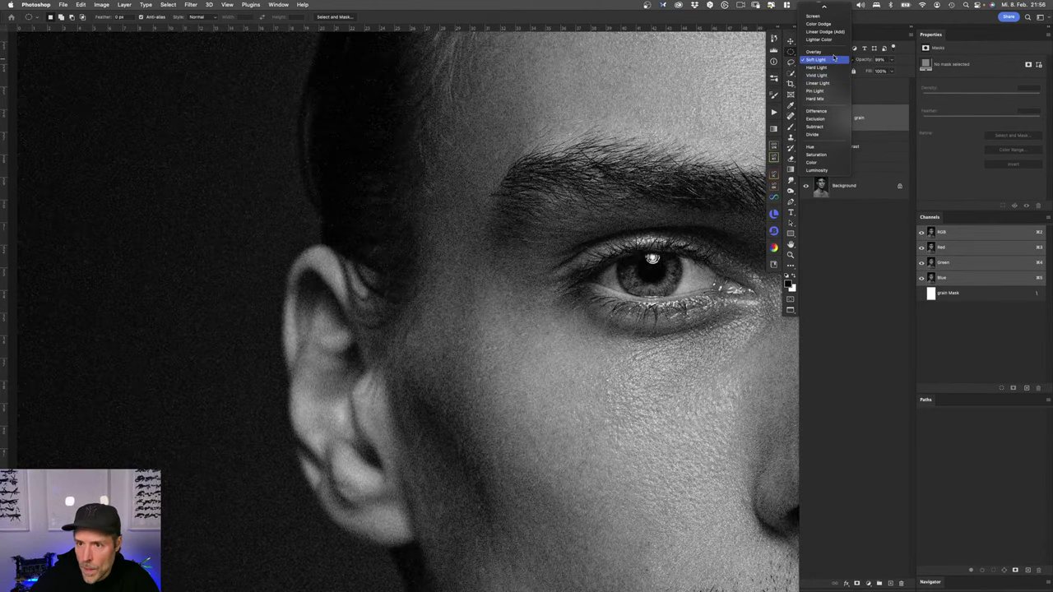
{"action": "left_click", "coordinate": [836, 52]}
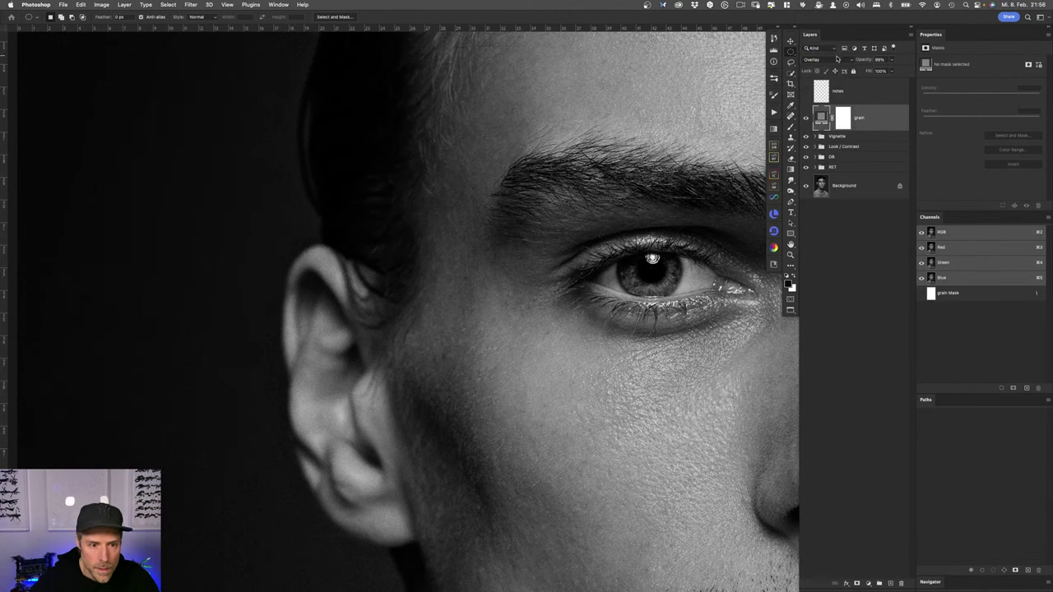
{"action": "left_click_drag", "start_coordinate": [865, 63], "coordinate": [880, 59]}
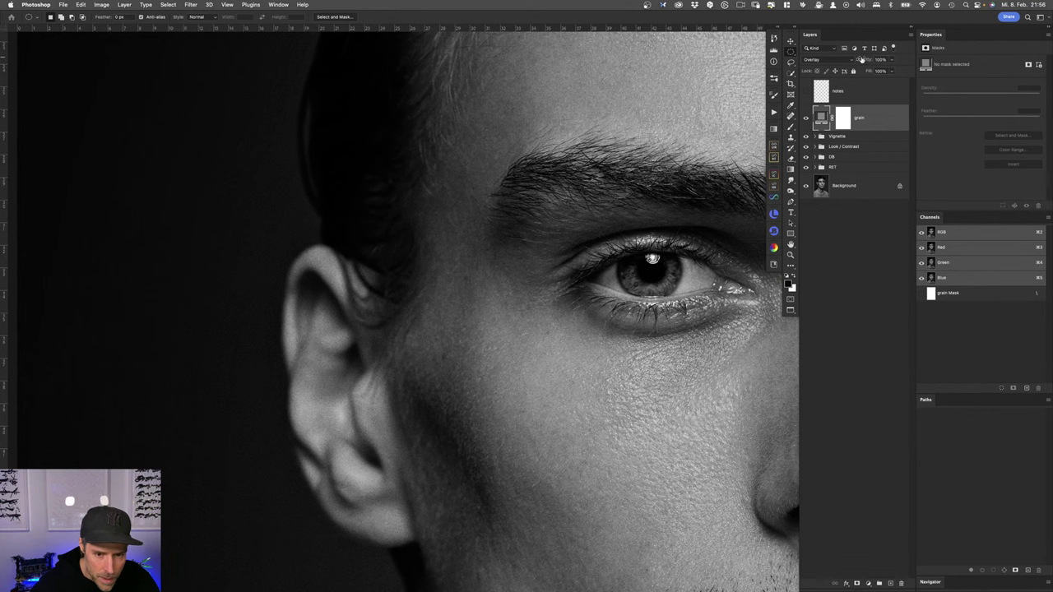
{"action": "double_click", "coordinate": [820, 118]}
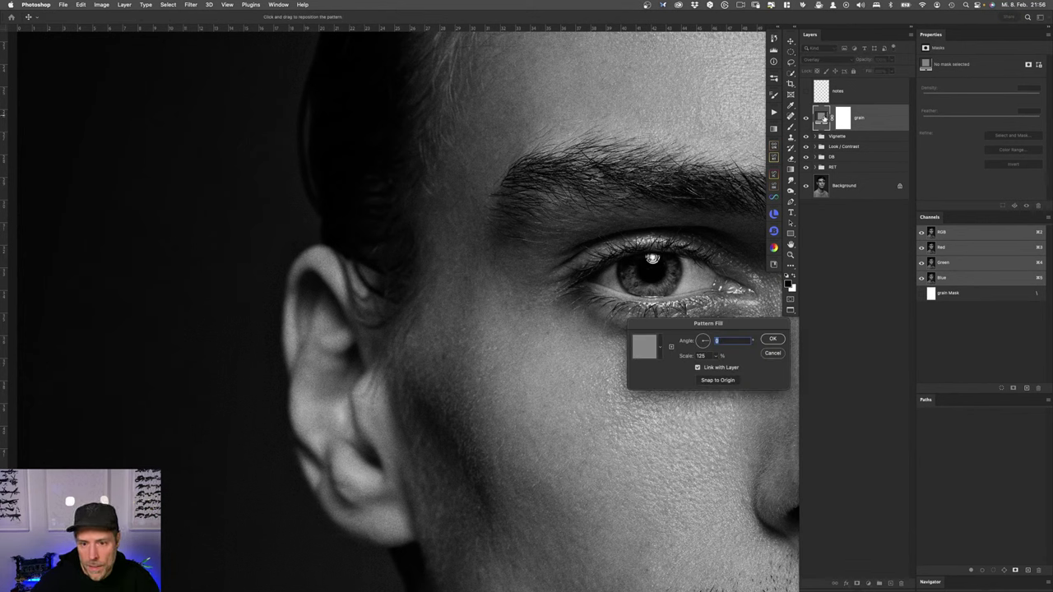
{"action": "left_click", "coordinate": [702, 355]}
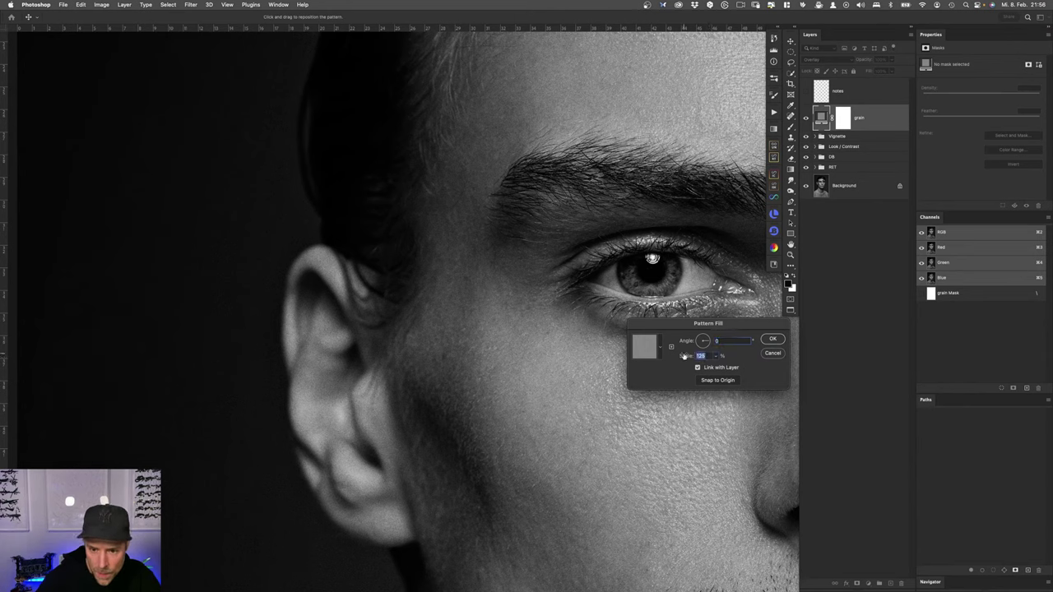
{"action": "type", "text": "250"}
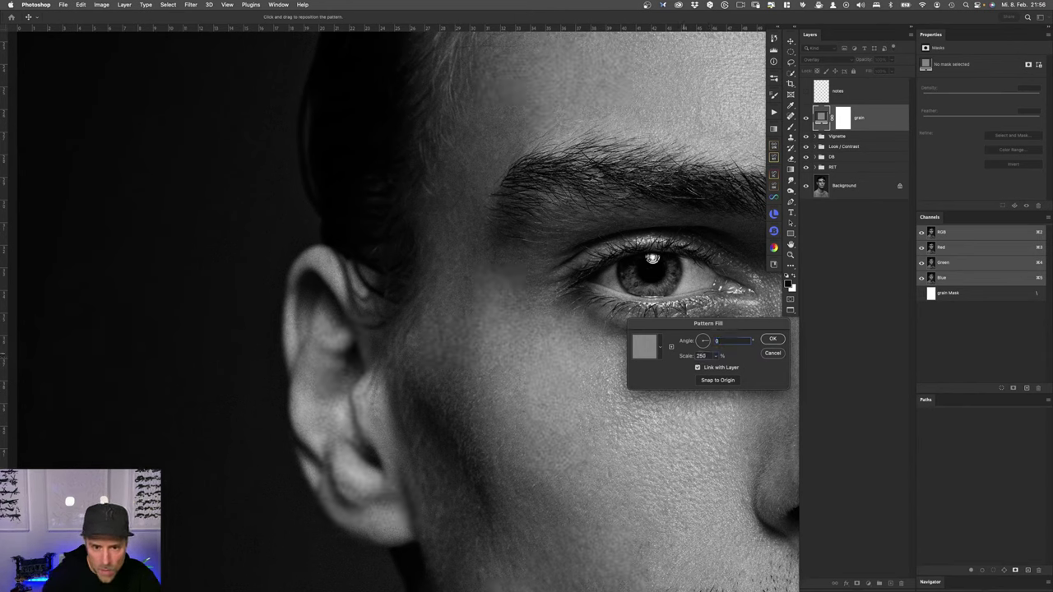
{"action": "key", "text": "BackSpace"}
{"action": "key", "text": "BackSpace"}
{"action": "key", "text": "BackSpace"}
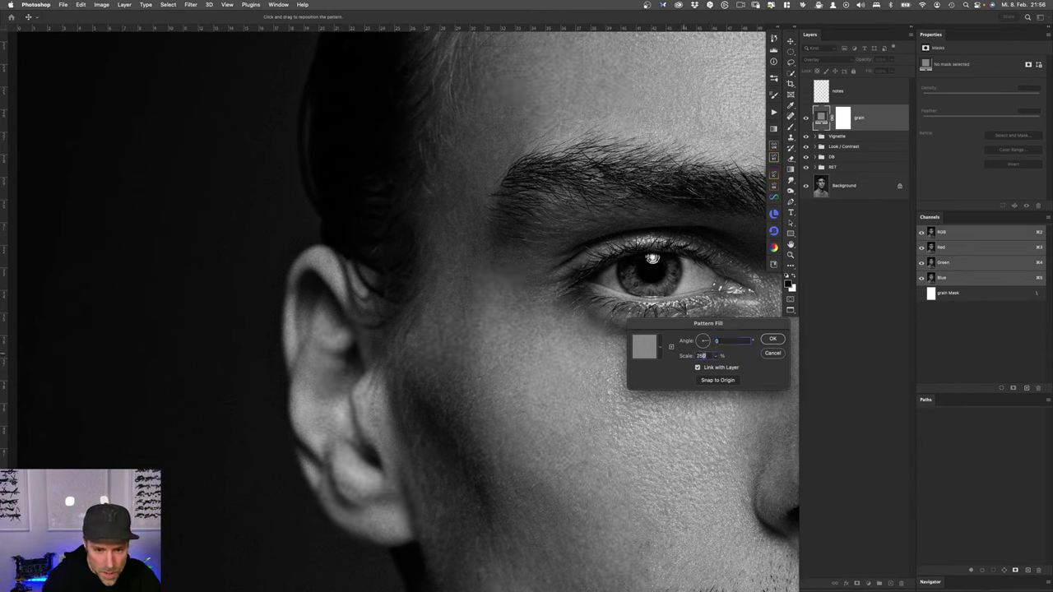
{"action": "type", "text": "500"}
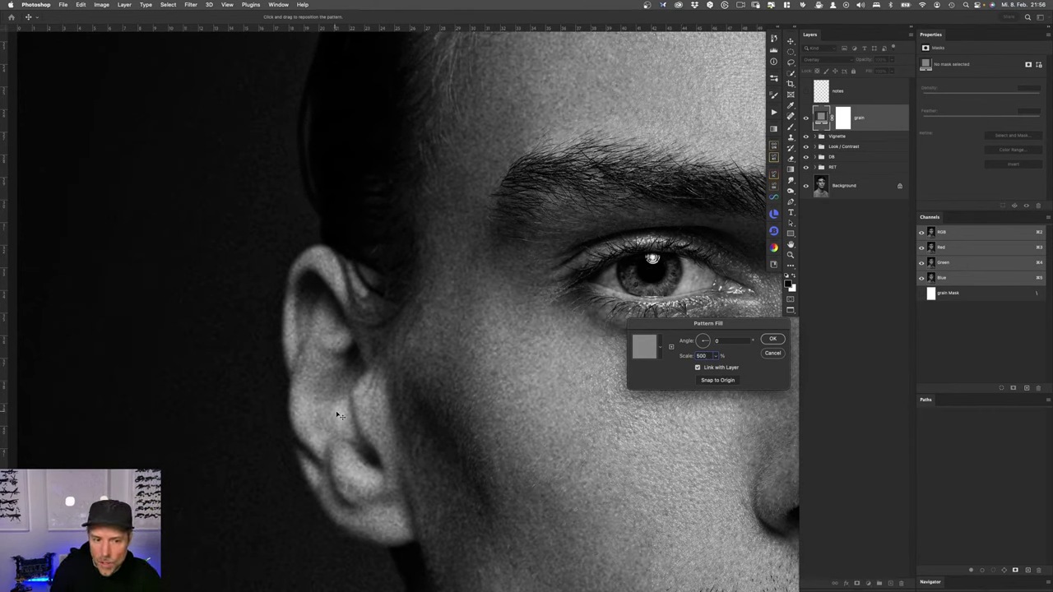
{"action": "double_click", "coordinate": [704, 355]}
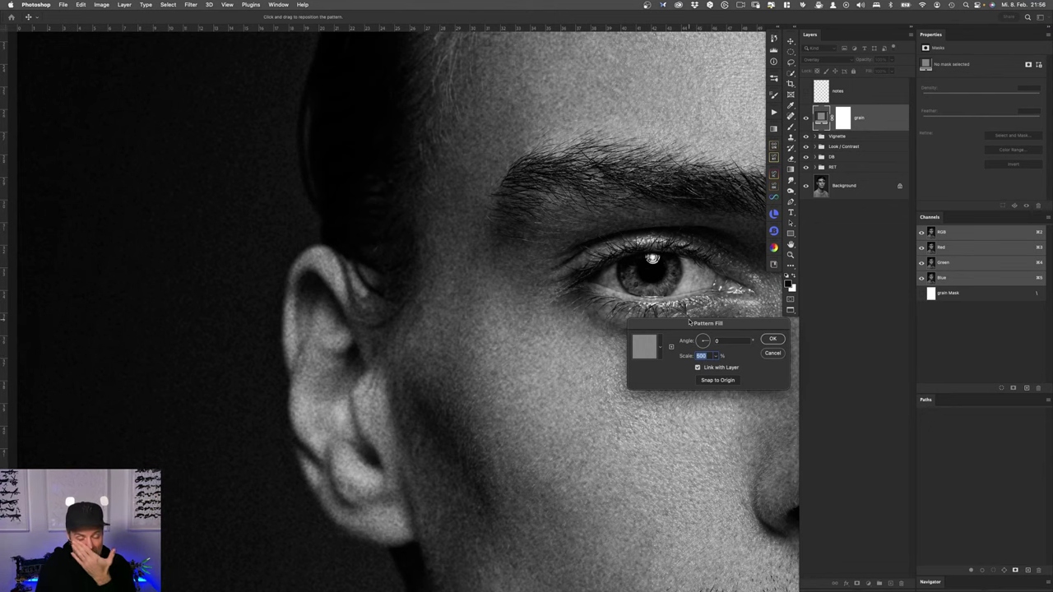
{"action": "type", "text": "125"}
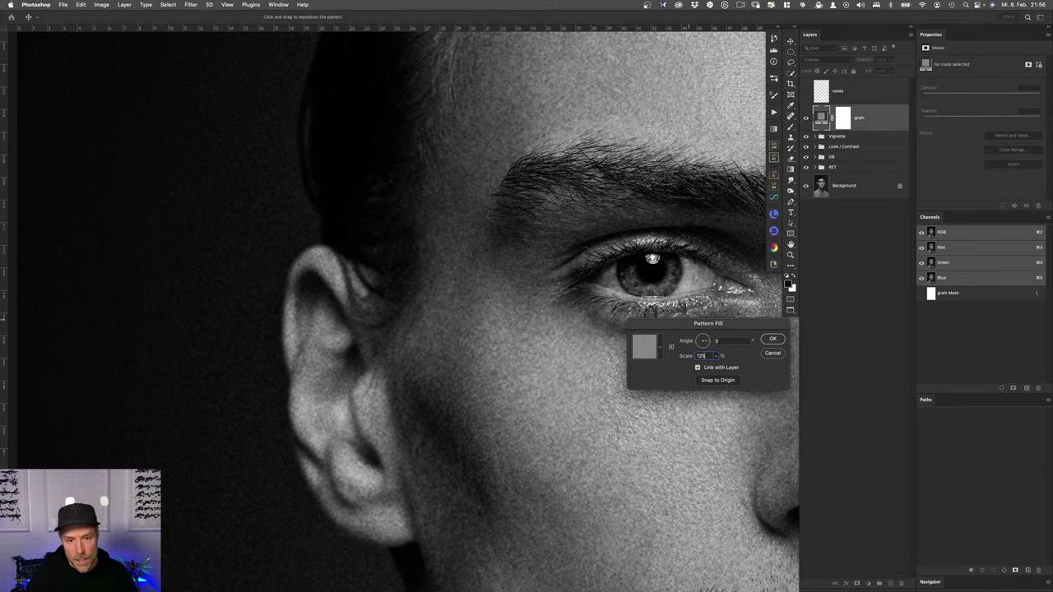
{"action": "key", "text": "Return"}
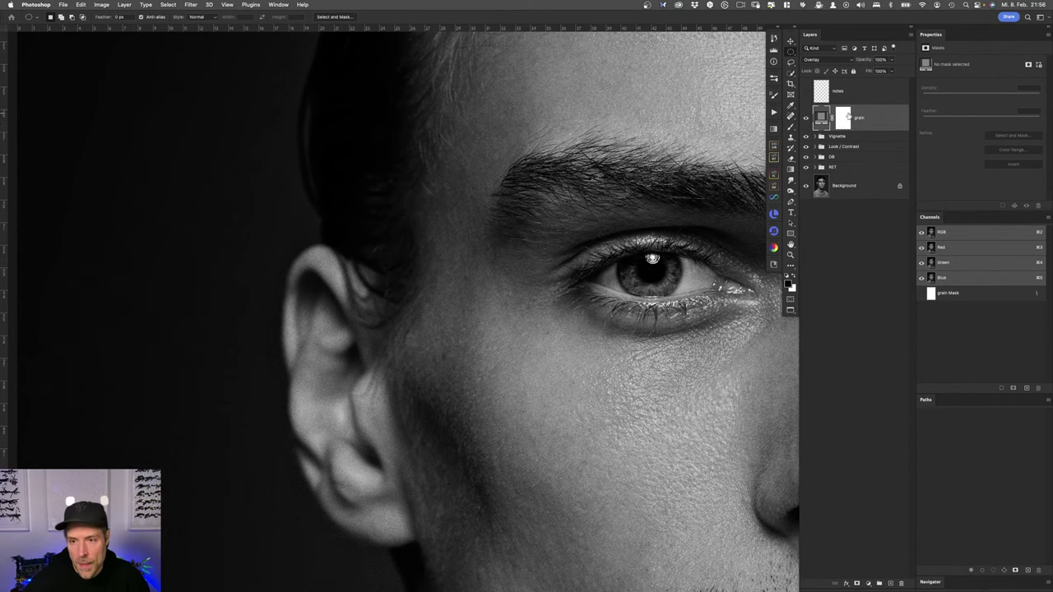
Step: Fit the portrait on screen and toggle between the original background and all edit layers
{"action": "scroll", "coordinate": [714, 316], "scroll_direction": "right", "scroll_amount": 10}
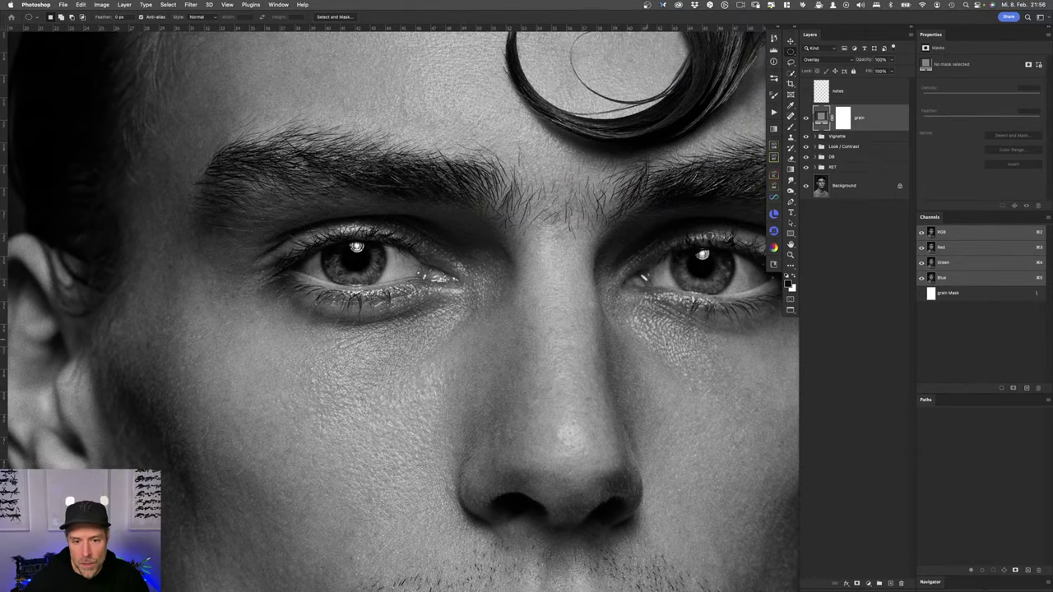
{"action": "scroll", "coordinate": [625, 337], "scroll_direction": "down", "scroll_amount": 5}
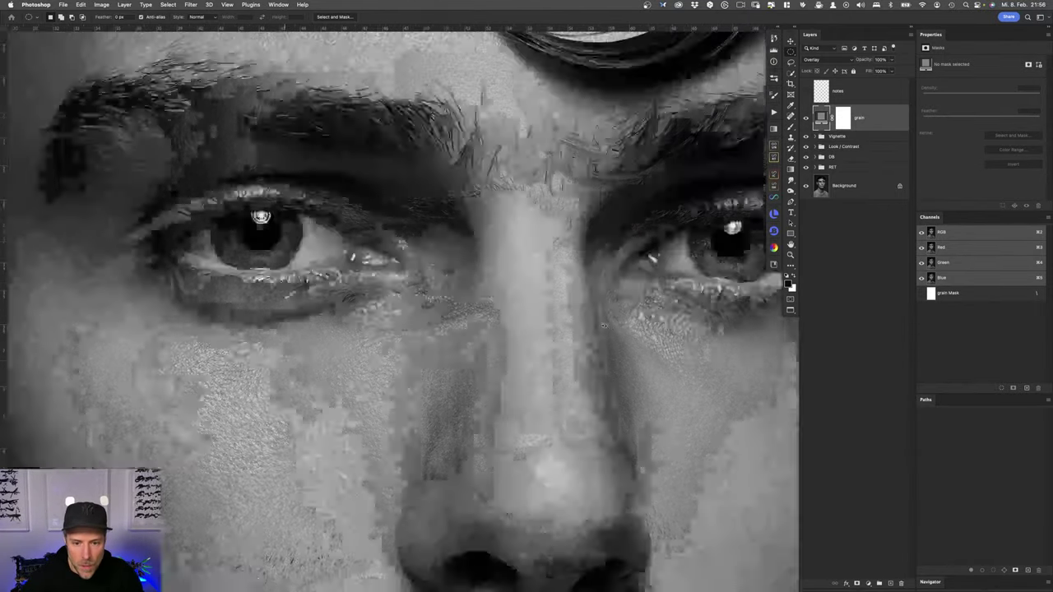
{"action": "scroll", "coordinate": [628, 337], "scroll_direction": "right", "scroll_amount": 5}
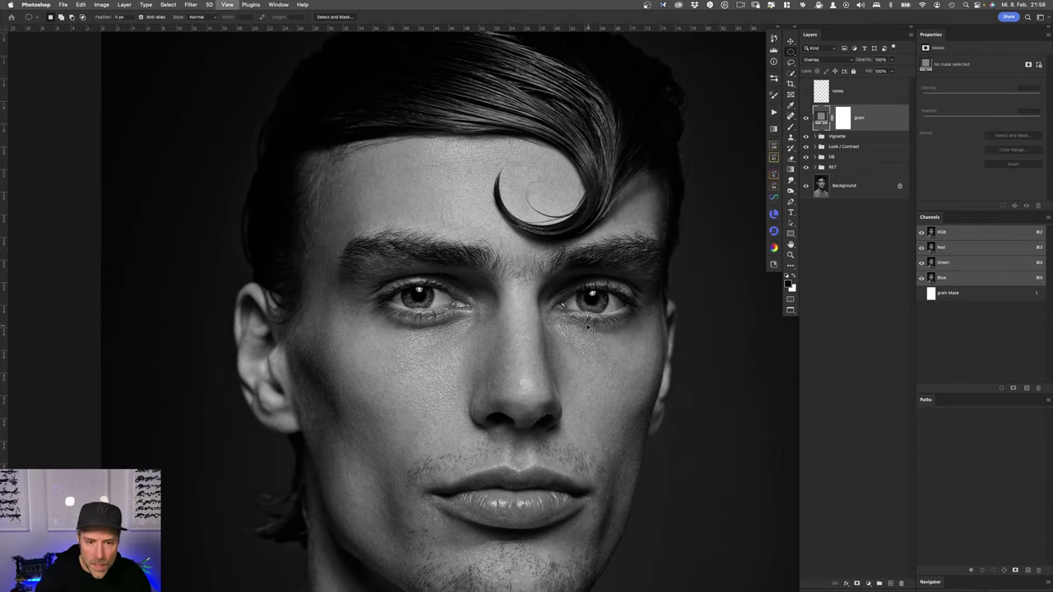
{"action": "key", "text": "super+0"}
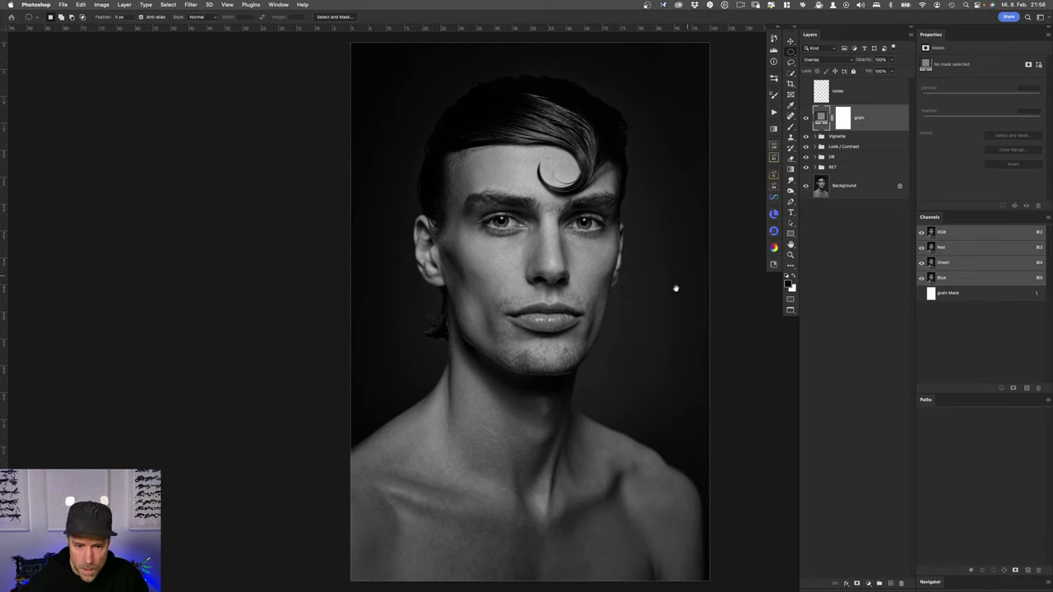
{"action": "left_click", "coordinate": [805, 186], "text": "alt"}
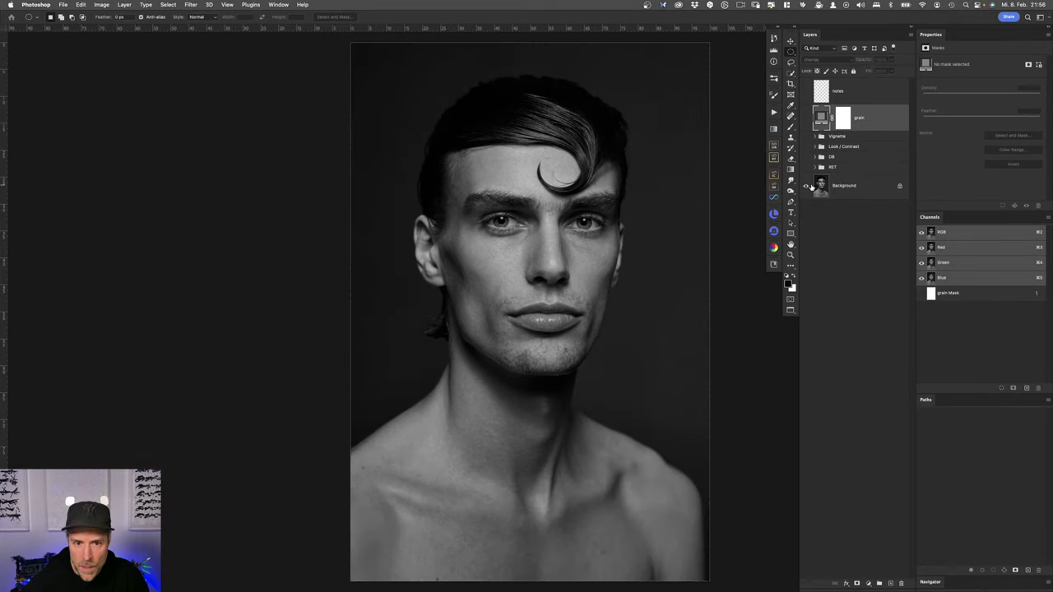
{"action": "left_click", "coordinate": [807, 186], "text": "alt"}
{"action": "left_click", "coordinate": [806, 186], "text": "alt"}
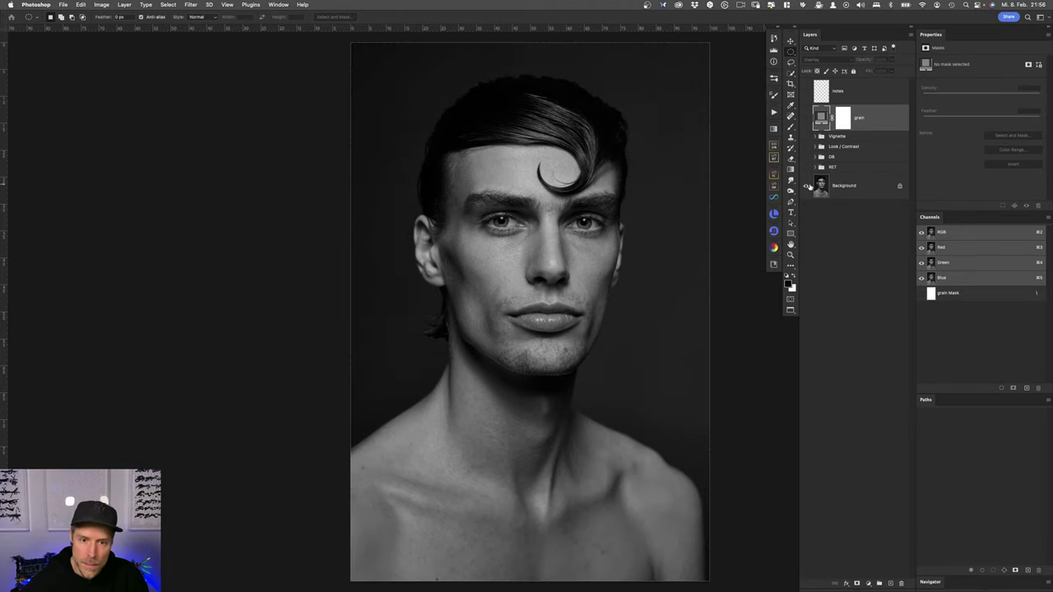
{"action": "left_click", "coordinate": [807, 186], "text": "alt"}
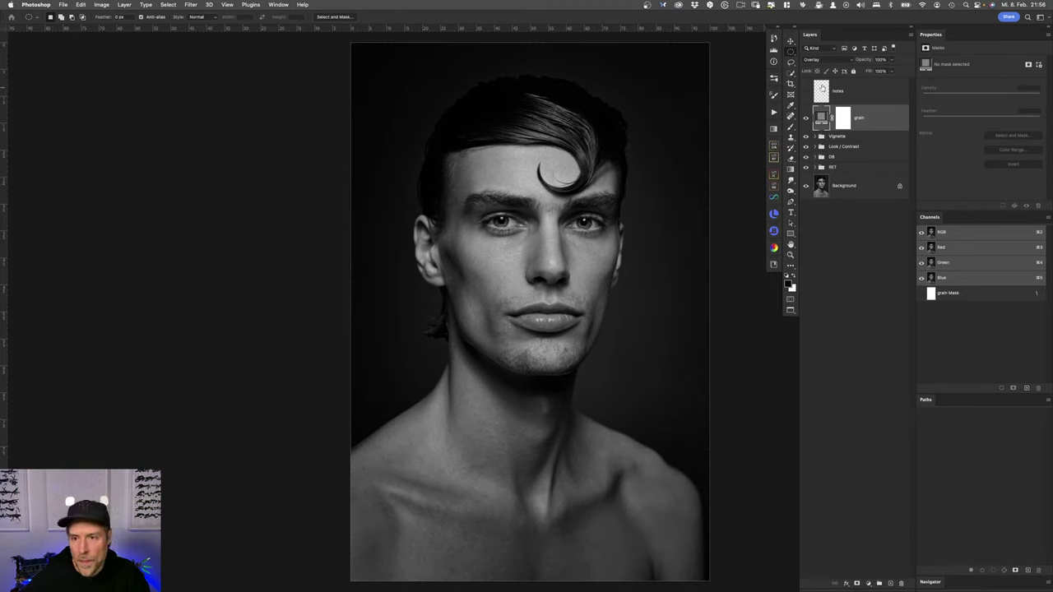
Step: Show and then hide the pink retouching notes layer, leaving it selected
{"action": "left_click", "coordinate": [805, 92]}
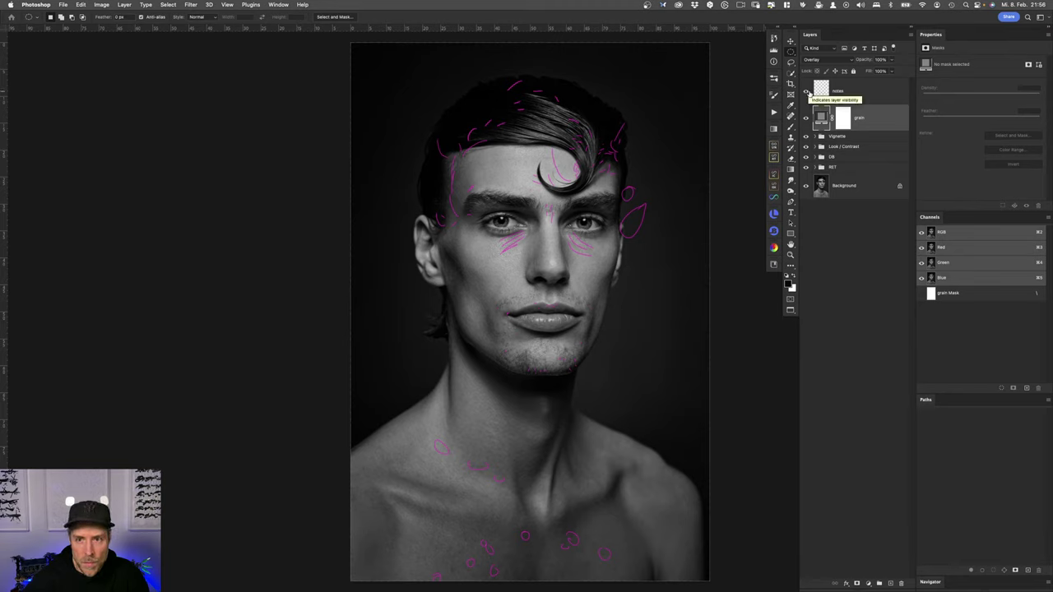
{"action": "left_click", "coordinate": [806, 92]}
{"action": "left_click", "coordinate": [852, 91]}
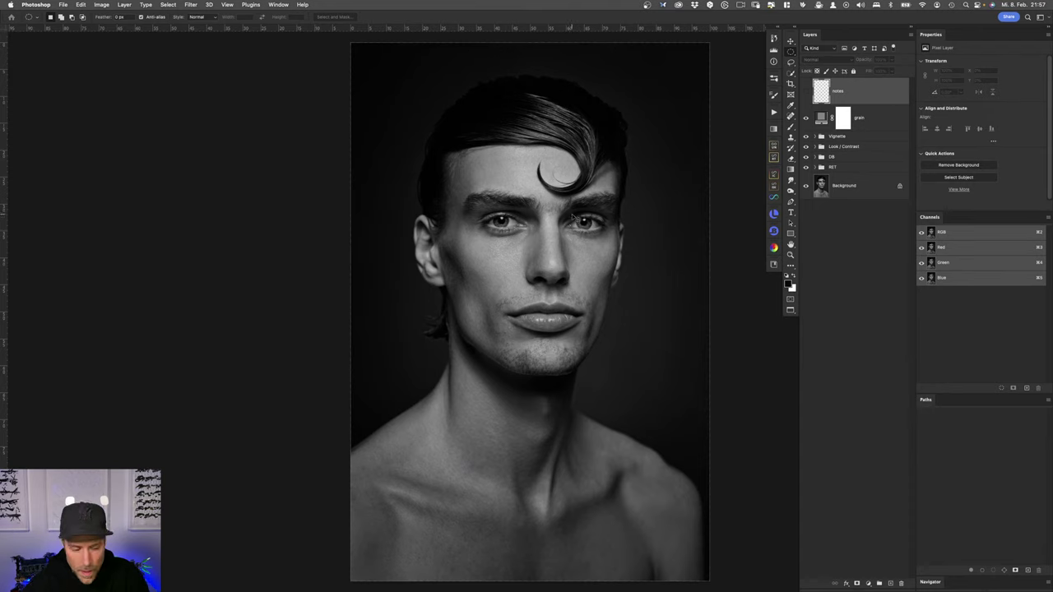
Step: Save the finished black-and-white portrait document
{"action": "key", "text": "super+s"}
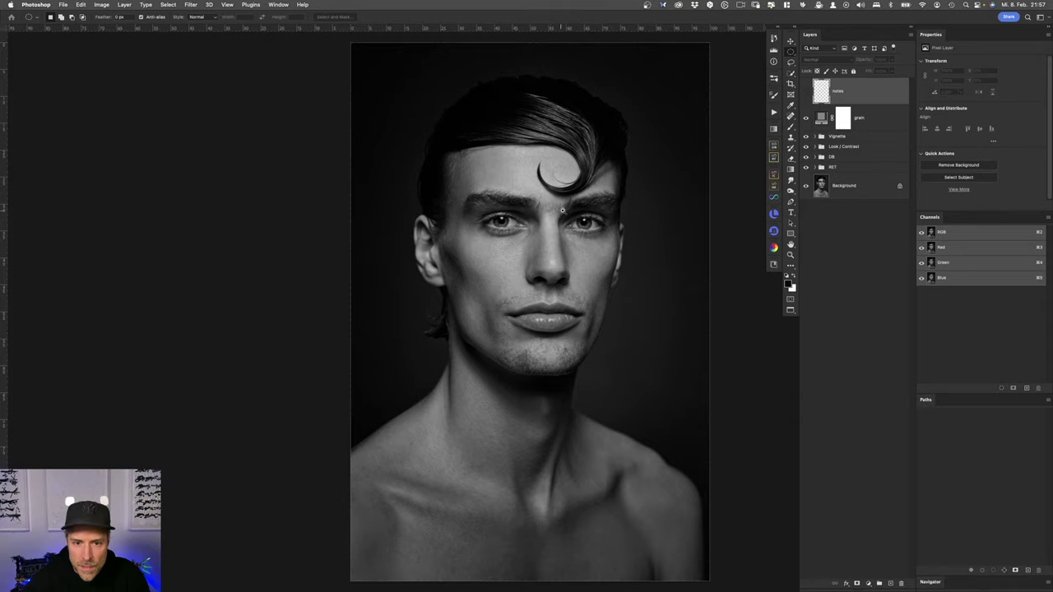
{"action": "scroll", "coordinate": [562, 210], "scroll_direction": "up", "scroll_amount": 10}
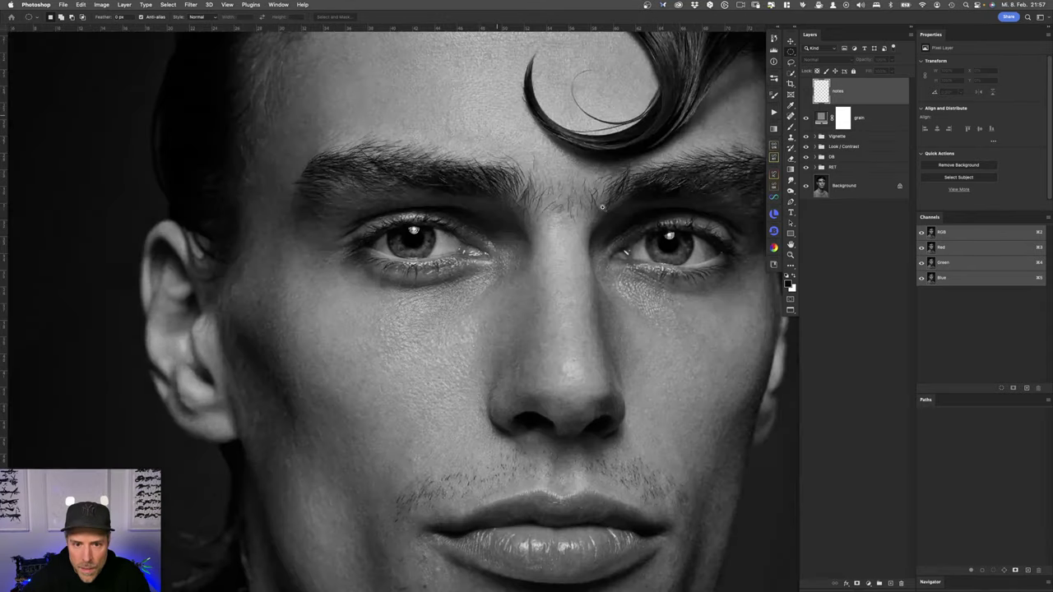
{"action": "scroll", "coordinate": [601, 206], "scroll_direction": "down", "scroll_amount": 10}
{"action": "scroll", "coordinate": [583, 212], "scroll_direction": "up", "scroll_amount": 5}
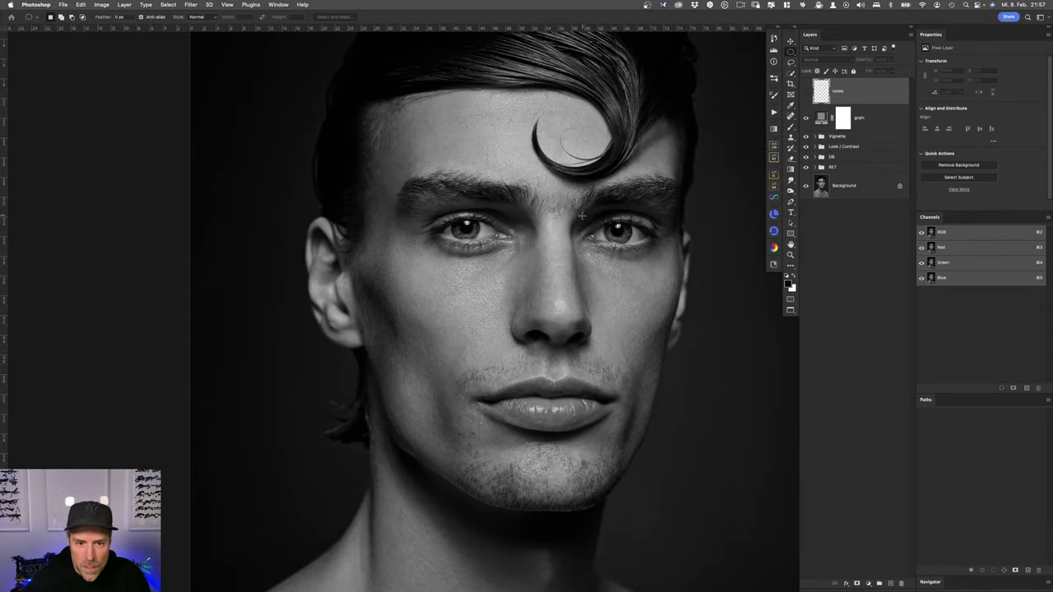
Step: Pan the portrait to centre the face and hide all toolbars and panels
{"action": "left_click_drag", "start_coordinate": [582, 212], "coordinate": [530, 262]}
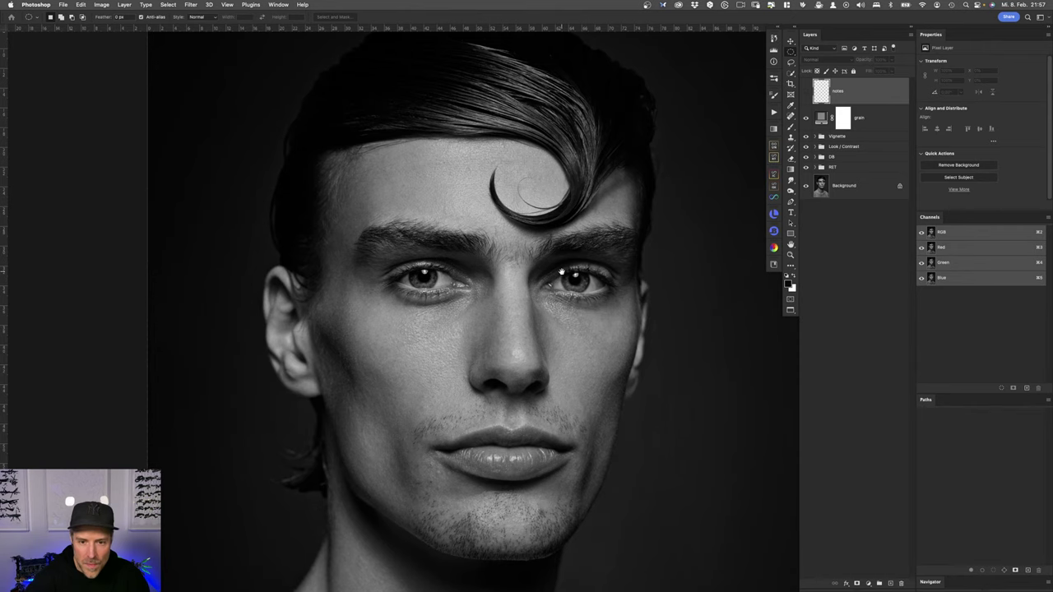
{"action": "left_click_drag", "start_coordinate": [563, 269], "coordinate": [578, 249]}
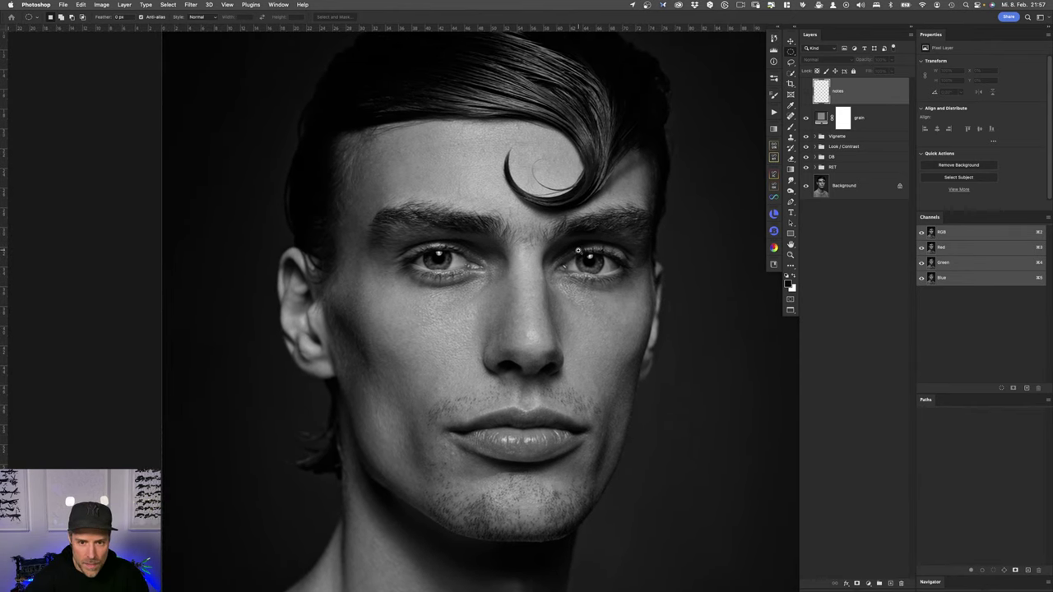
{"action": "key", "text": "Tab"}
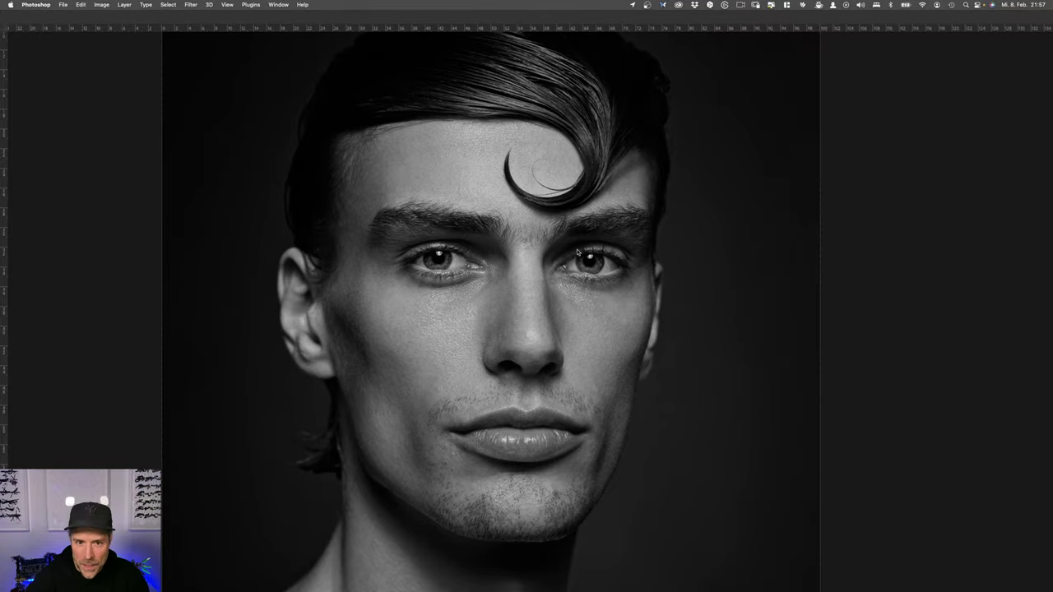
{"action": "key", "text": "super+Tab"}
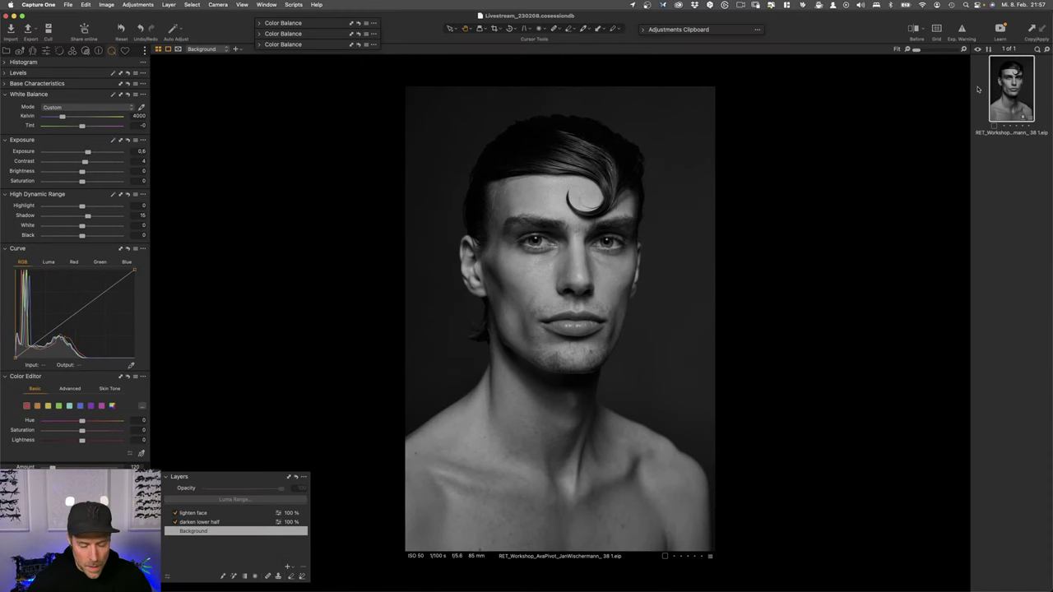
Step: Create a new variant of the portrait from its thumbnail's context menu
{"action": "right_click", "coordinate": [1001, 90]}
{"action": "left_click", "coordinate": [986, 120]}
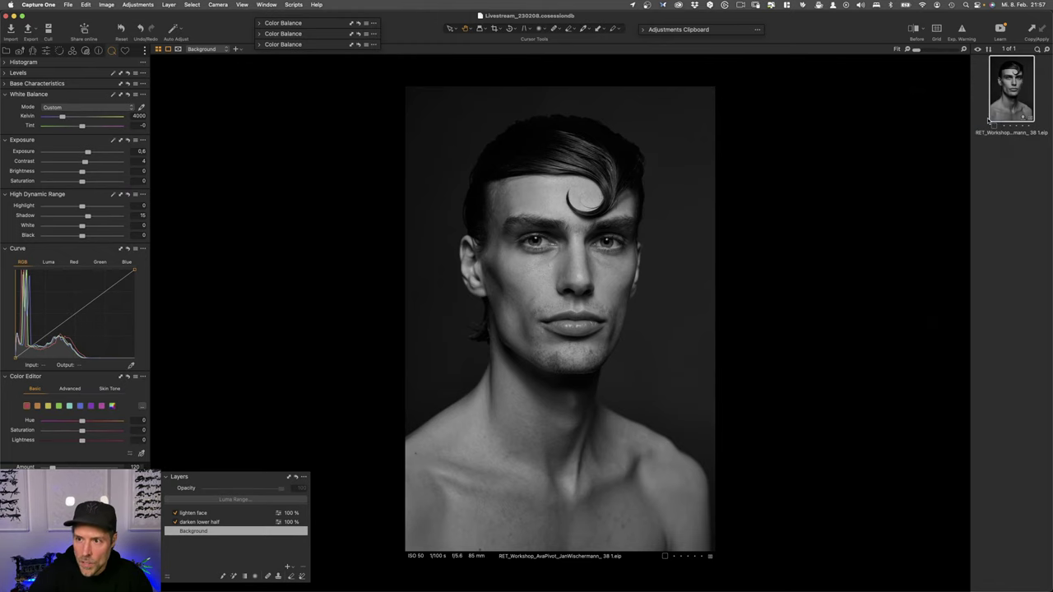
{"action": "left_click", "coordinate": [913, 28]}
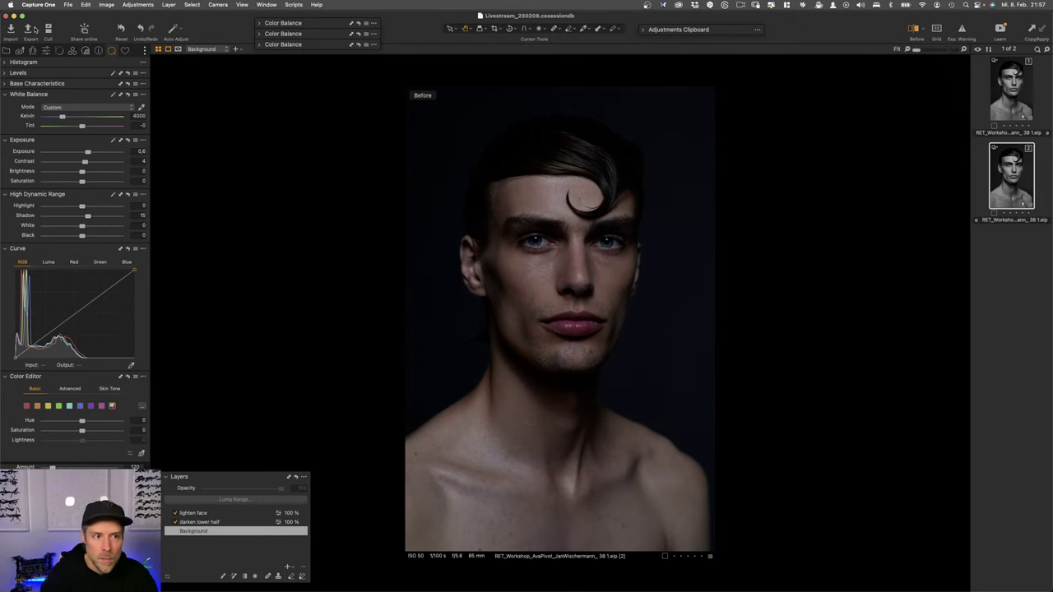
{"action": "left_click", "coordinate": [33, 29]}
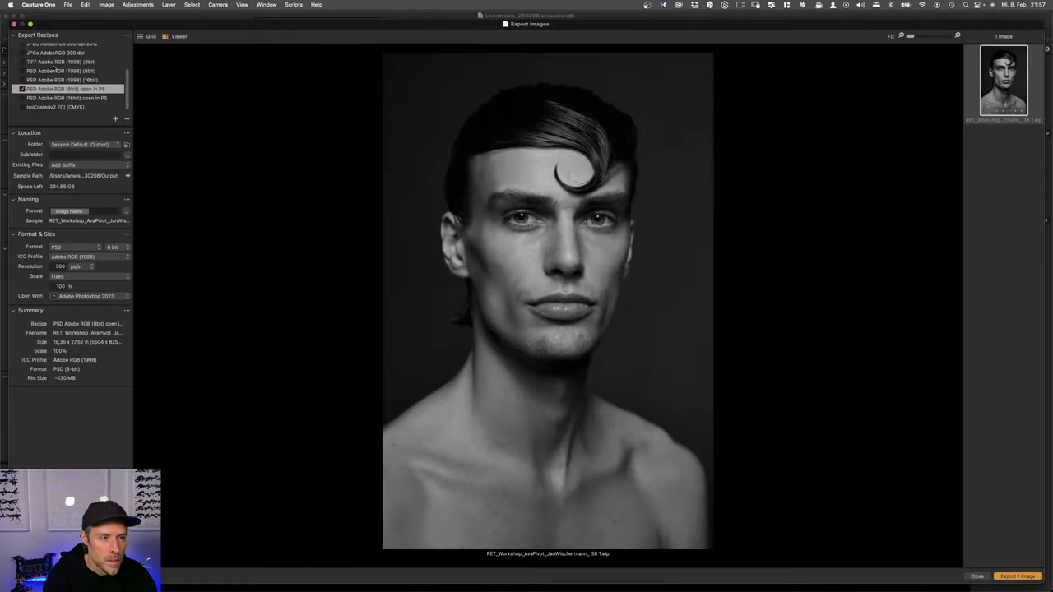
{"action": "left_click", "coordinate": [1018, 576]}
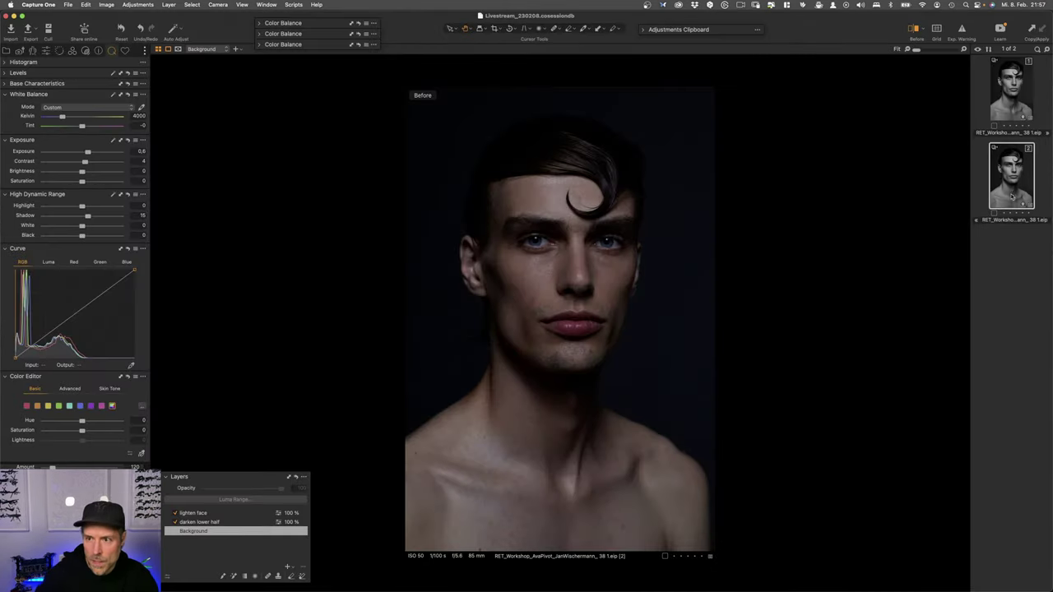
Step: Reset the second variant to the colour original and export it as an 8-bit Adobe RGB PSD to Photoshop
{"action": "left_click", "coordinate": [1016, 248]}
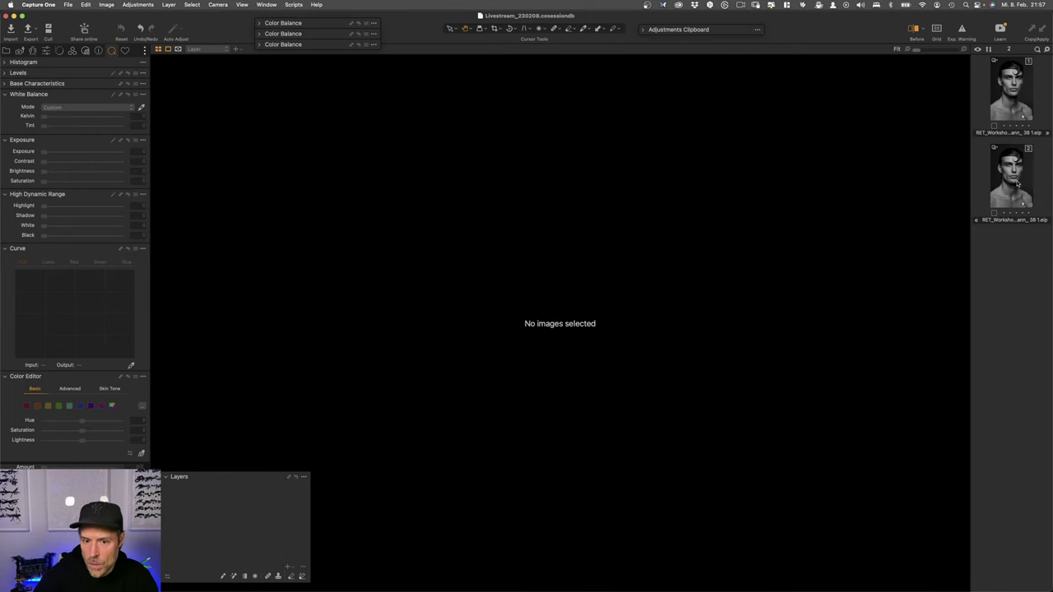
{"action": "left_click", "coordinate": [1017, 184]}
{"action": "left_click", "coordinate": [915, 29]}
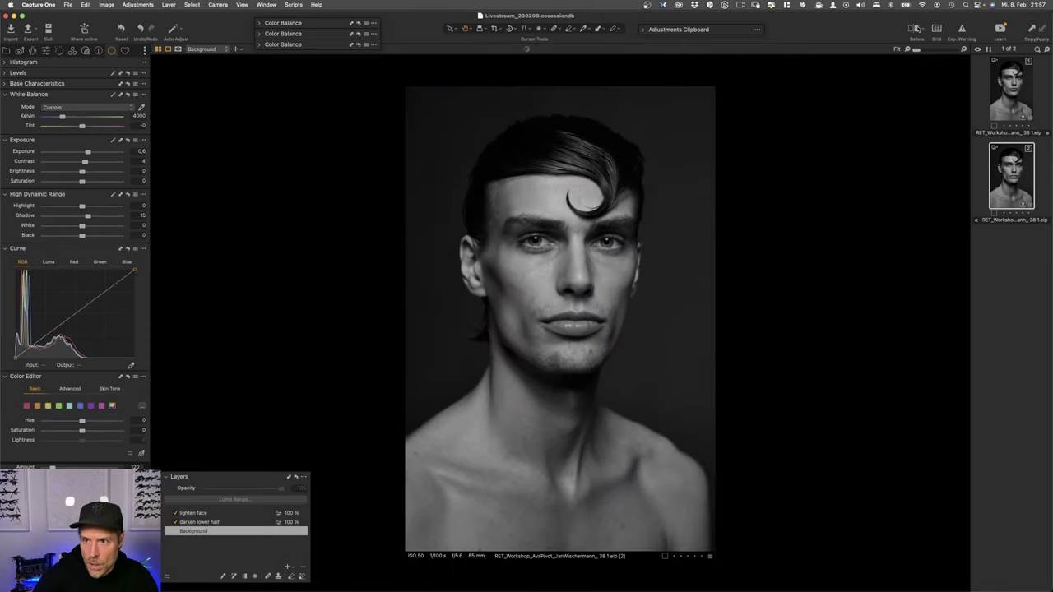
{"action": "left_click", "coordinate": [914, 29]}
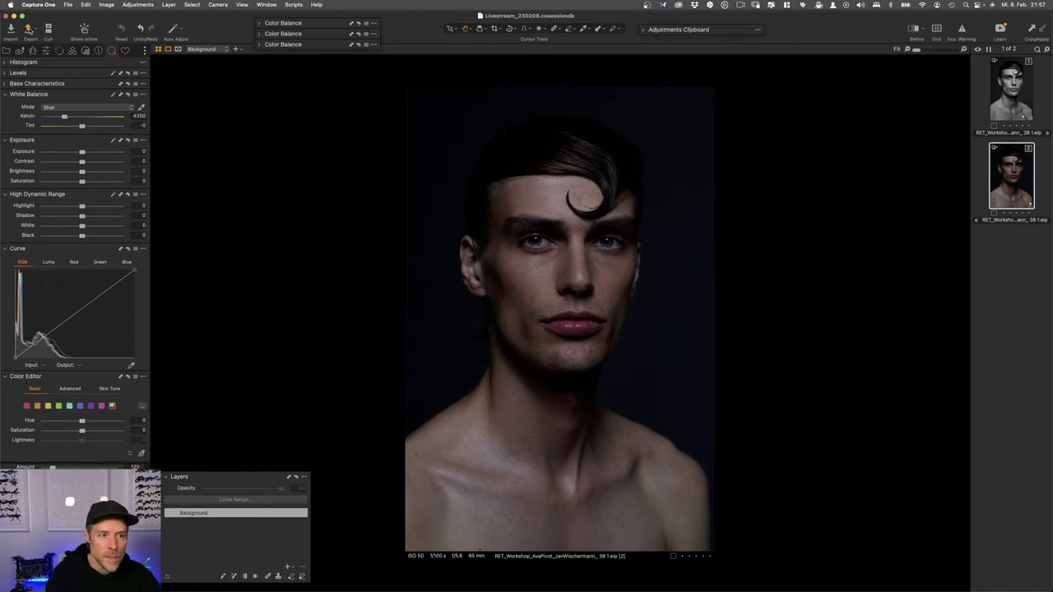
{"action": "left_click", "coordinate": [28, 28]}
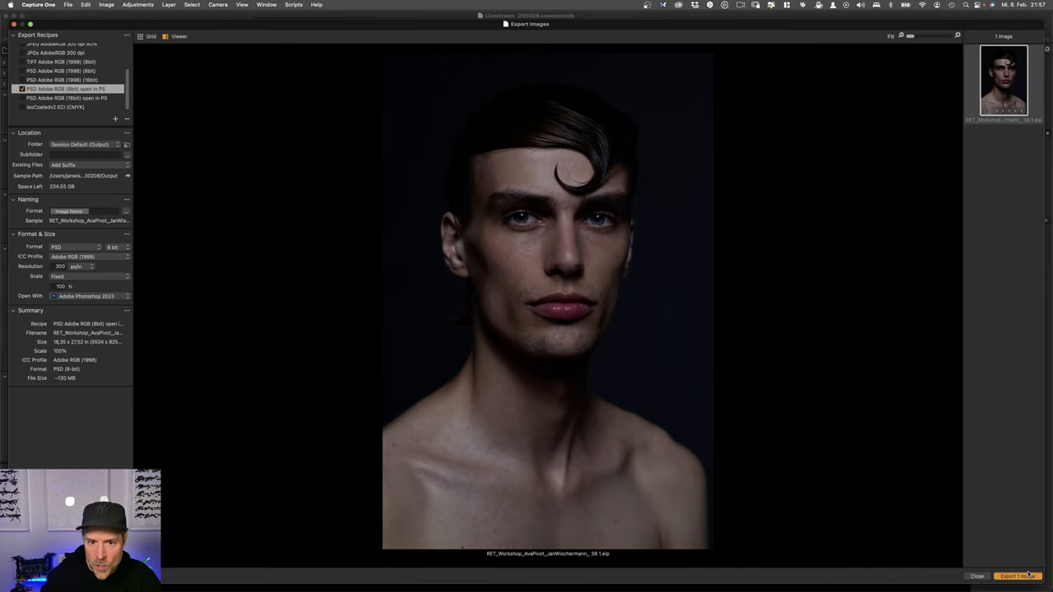
{"action": "left_click", "coordinate": [1027, 575]}
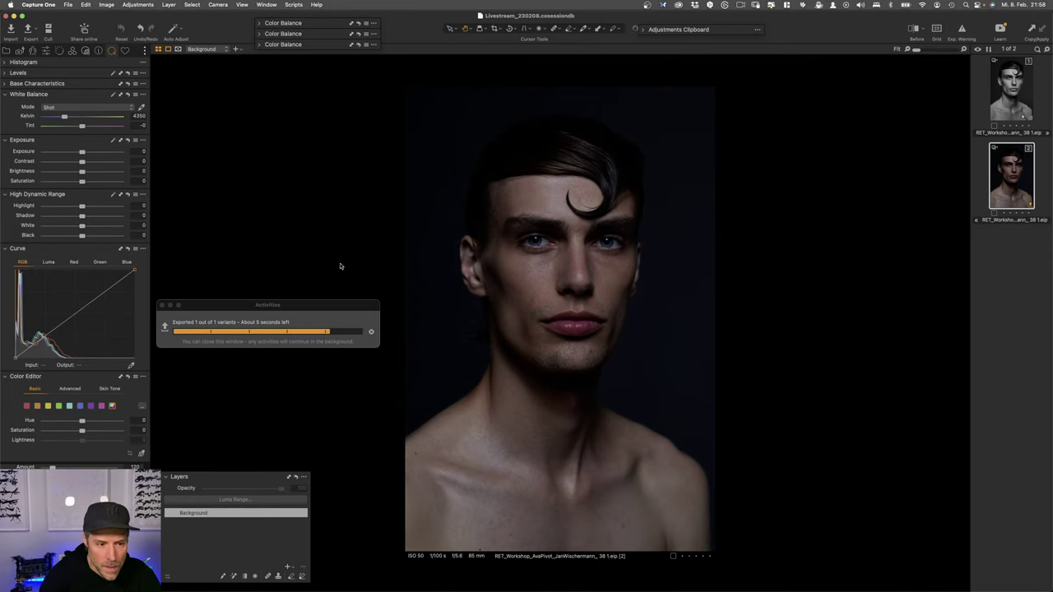
Step: Bring the exported colour PSD into view in Photoshop as a single Background layer
{"action": "scroll", "coordinate": [337, 261], "scroll_direction": "up", "scroll_amount": 5}
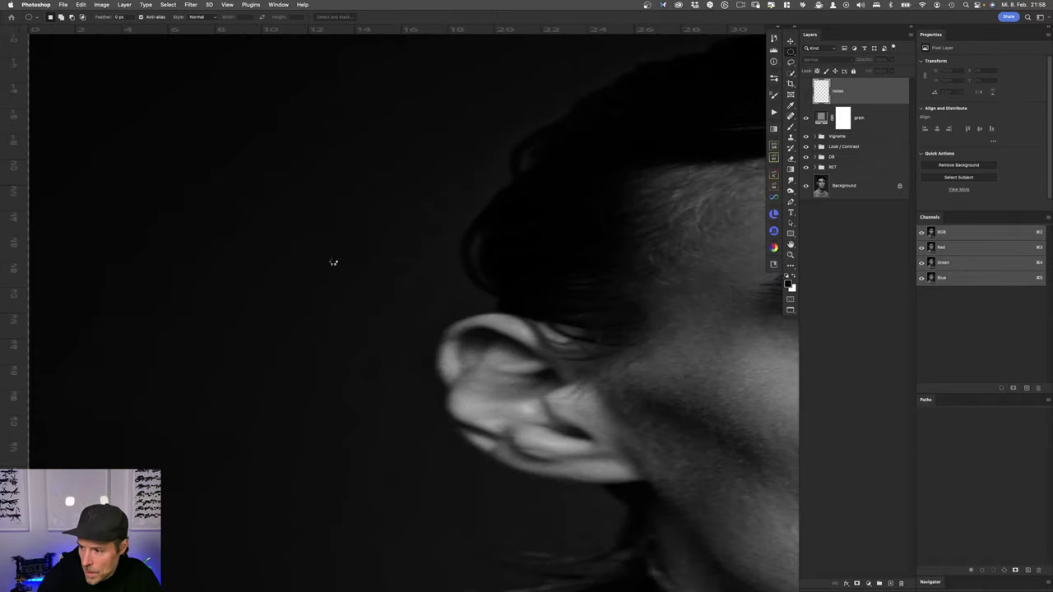
{"action": "scroll", "coordinate": [333, 259], "scroll_direction": "down", "scroll_amount": 5}
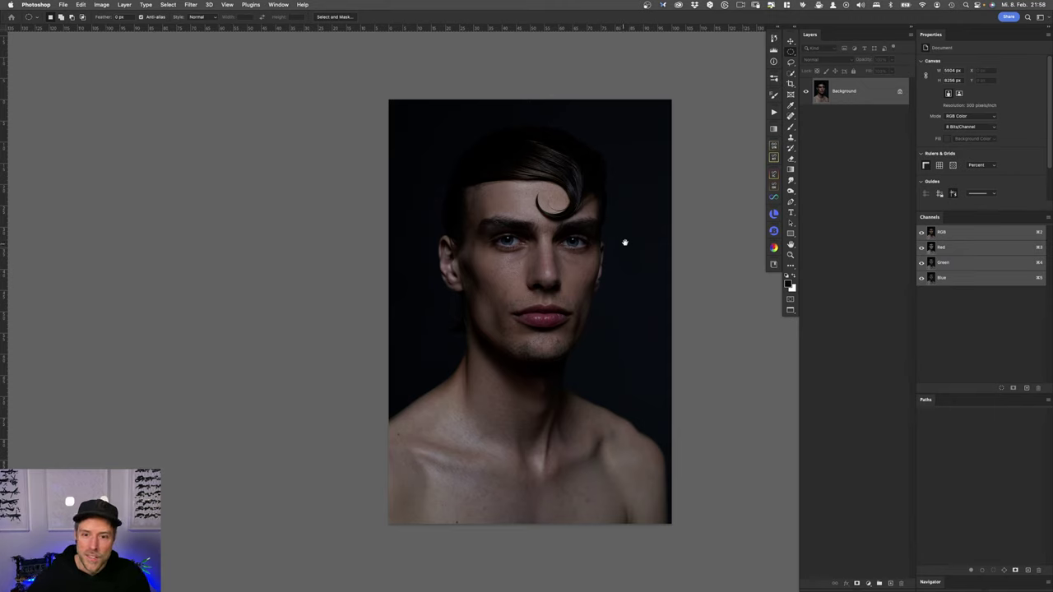
Step: Tile the two documents 2-up Vertical and fit both the colour and black-and-white portraits to their windows
{"action": "left_click", "coordinate": [277, 4]}
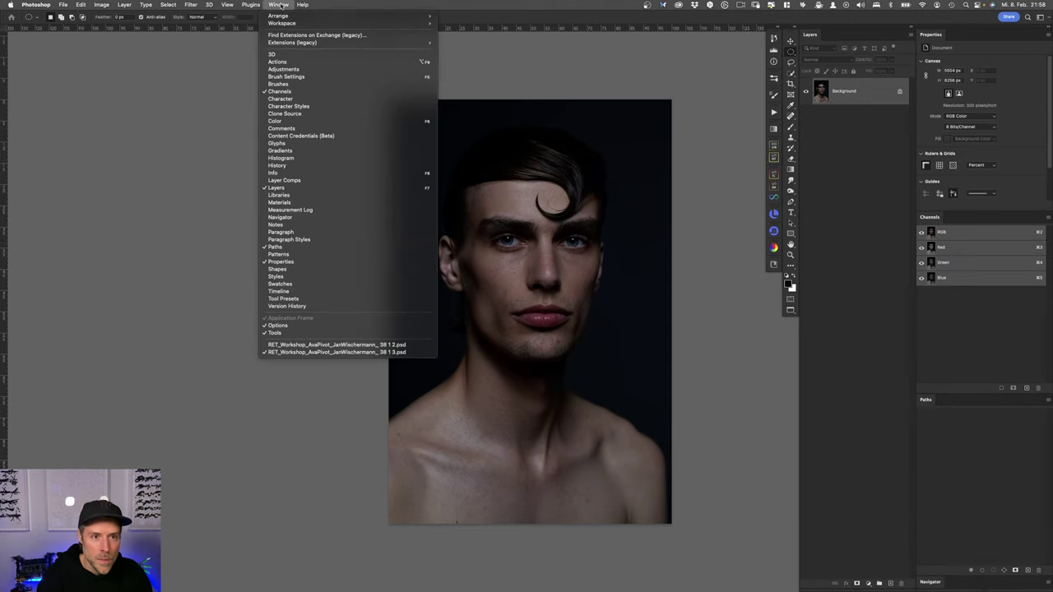
{"action": "mouse_move", "coordinate": [295, 17]}
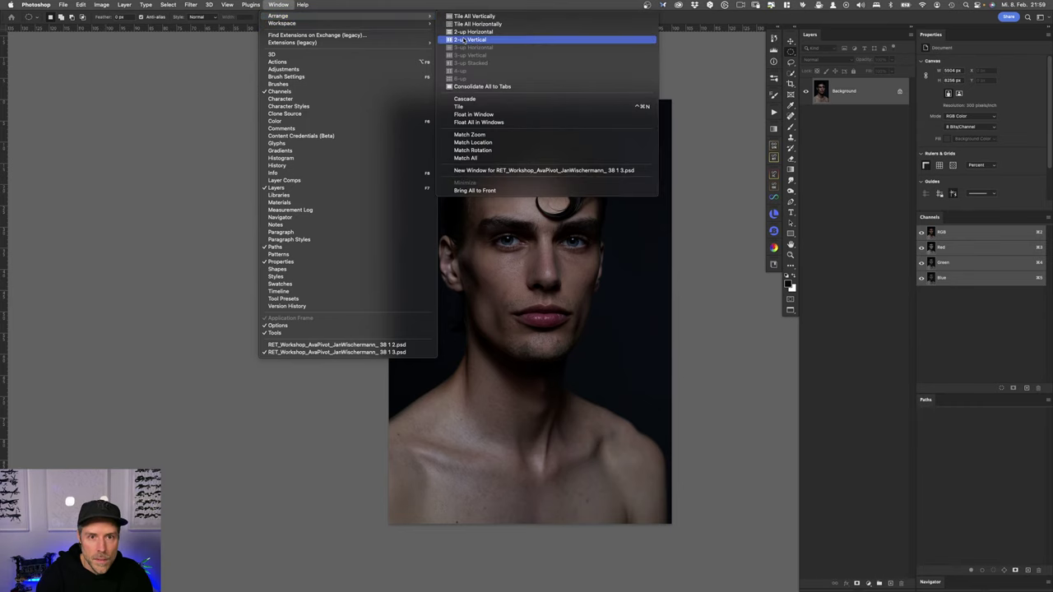
{"action": "left_click", "coordinate": [464, 40]}
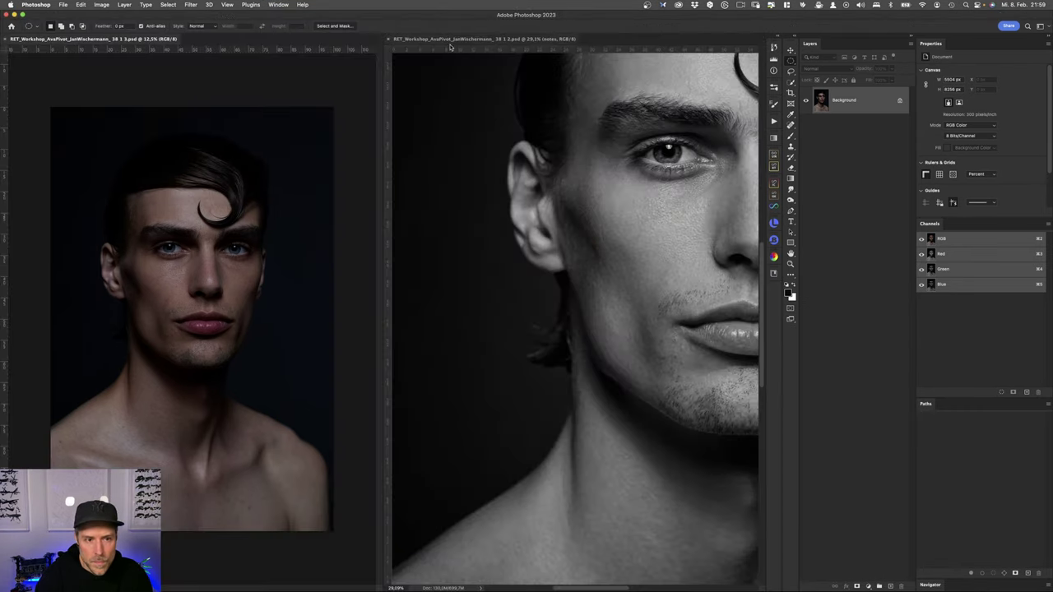
{"action": "key", "text": "super+0"}
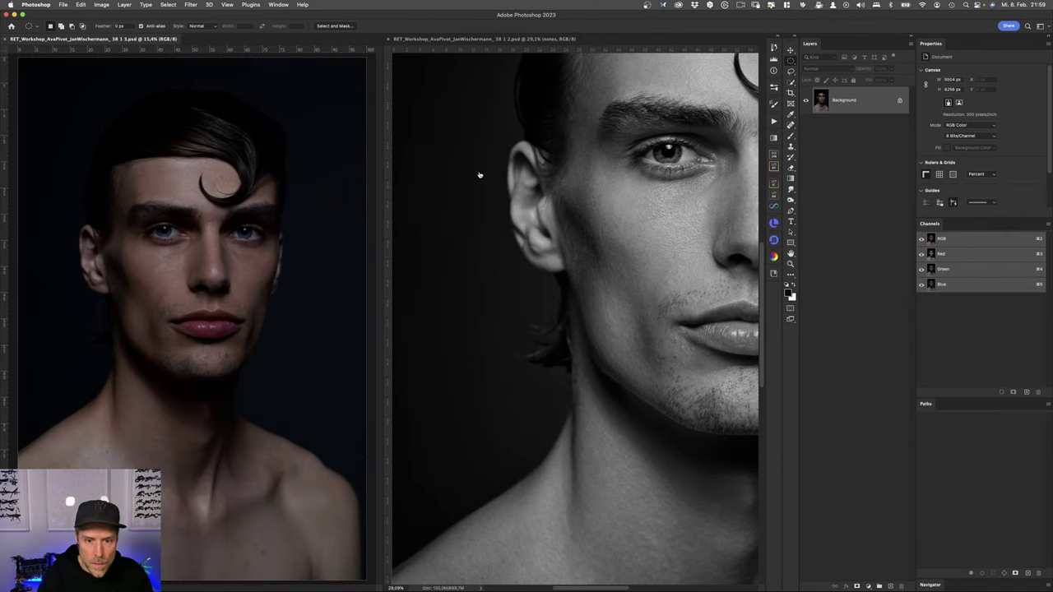
{"action": "left_click", "coordinate": [518, 38]}
{"action": "key", "text": "super+0"}
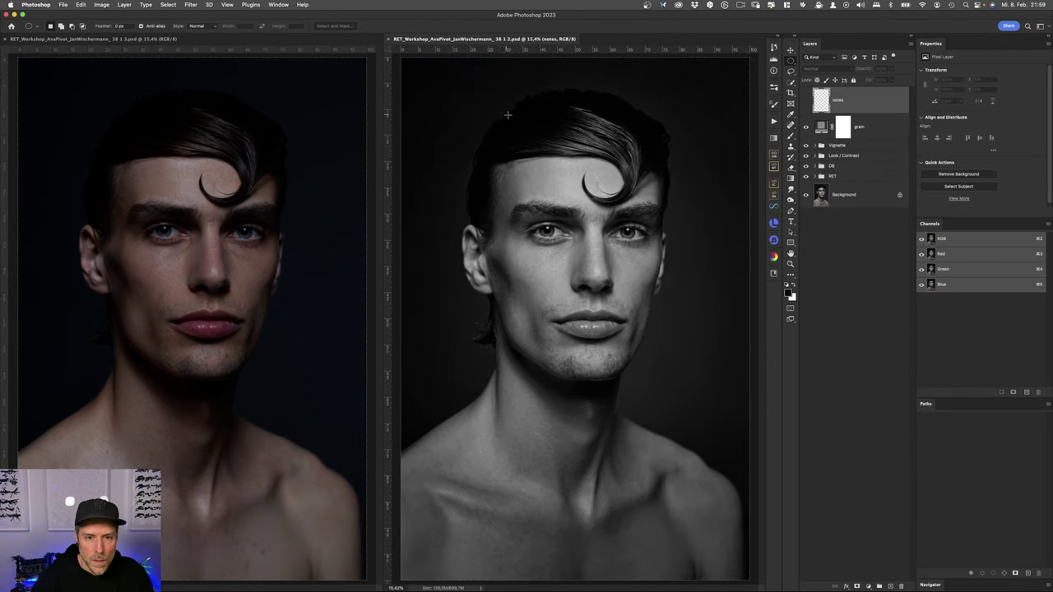
Step: Zoom in and pan the colour original to frame the face
{"action": "scroll", "coordinate": [538, 199], "scroll_direction": "up", "scroll_amount": 2}
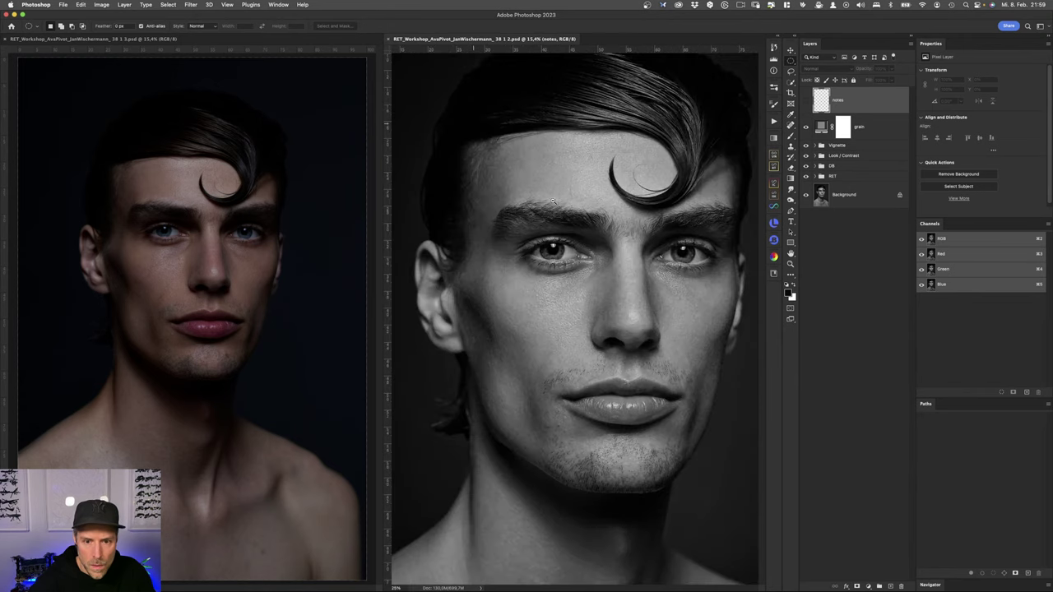
{"action": "scroll", "coordinate": [558, 200], "scroll_direction": "up", "scroll_amount": 2}
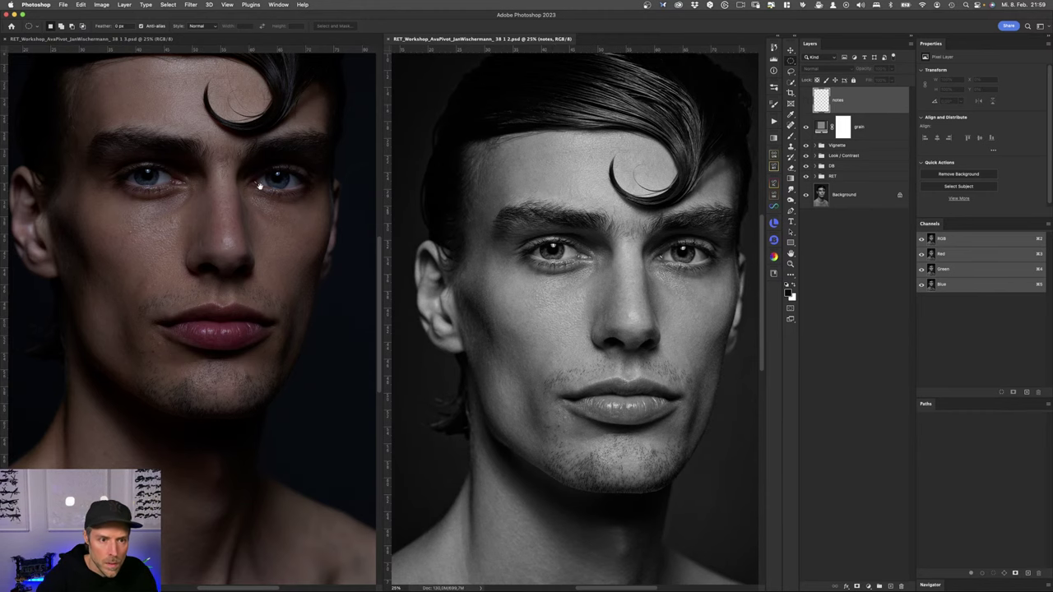
{"action": "left_click_drag", "start_coordinate": [260, 186], "coordinate": [272, 263]}
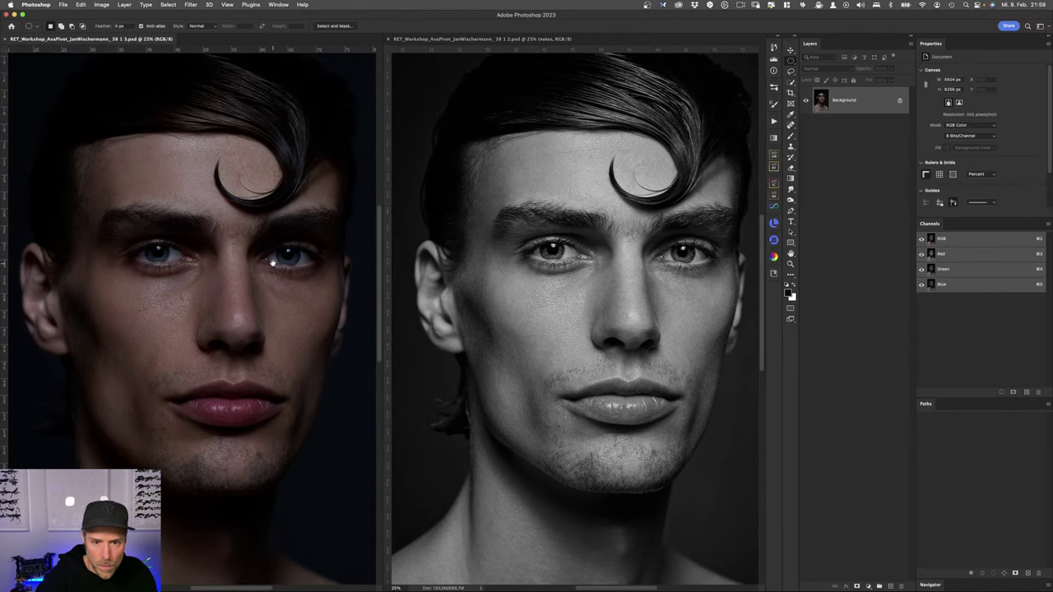